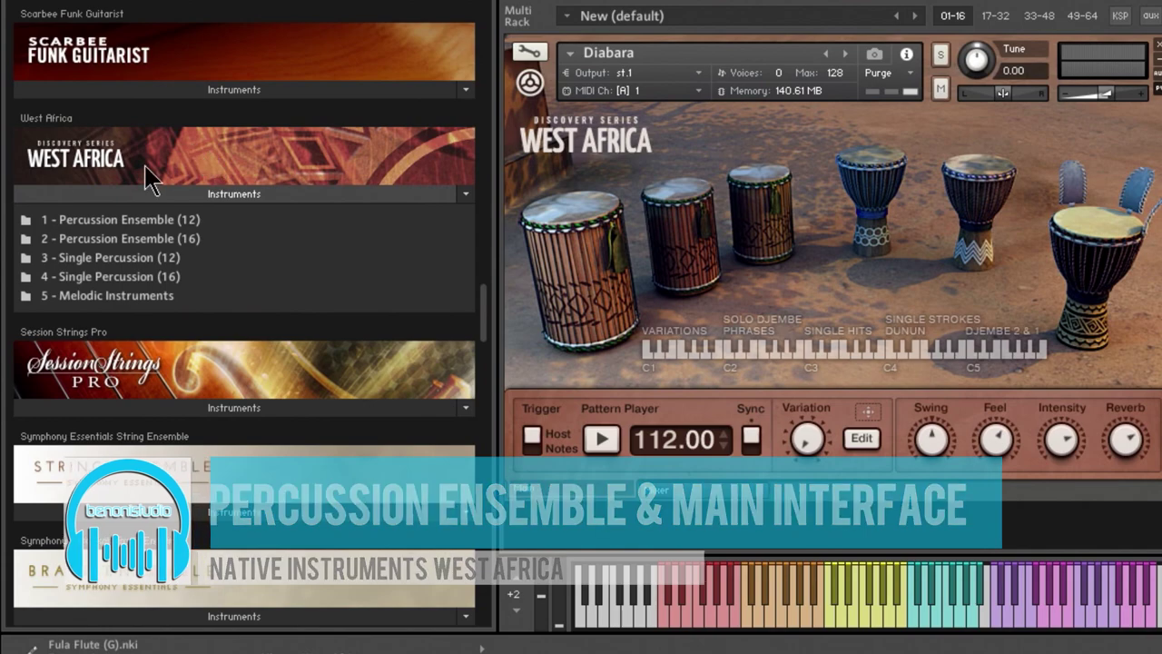
Examine the Diabara pattern's beat grid setting and the patches in the West Africa folder 1 - Percussion Ensemble (12)
double_click(124, 221)
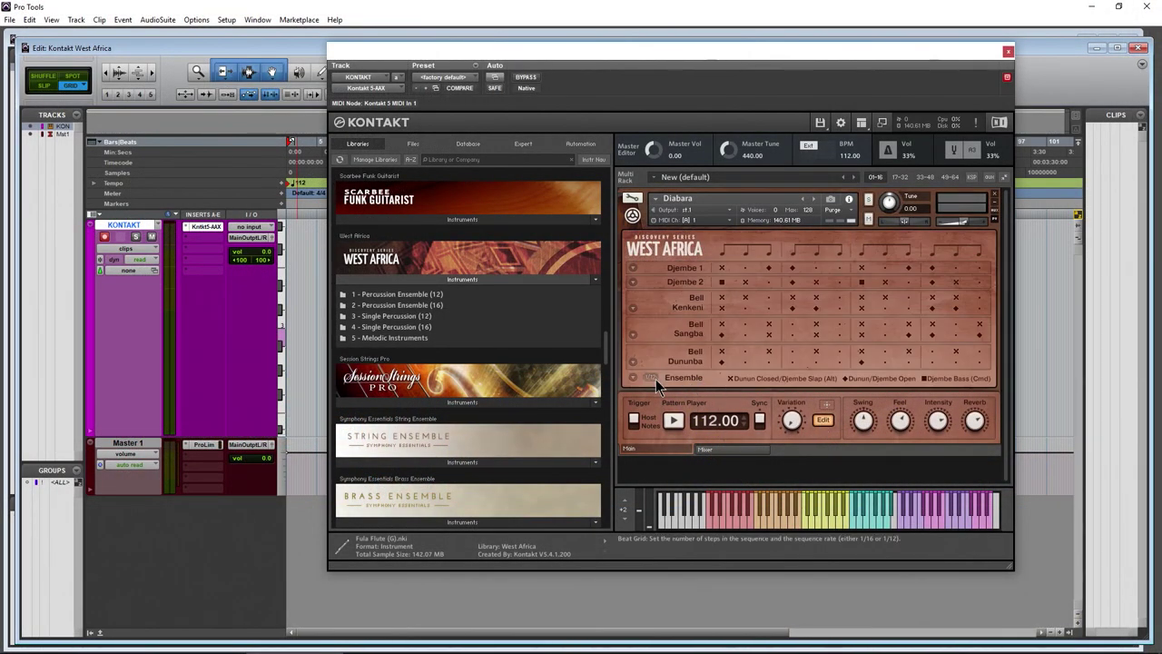
left_click(651, 377)
left_click(649, 376)
left_click(423, 296)
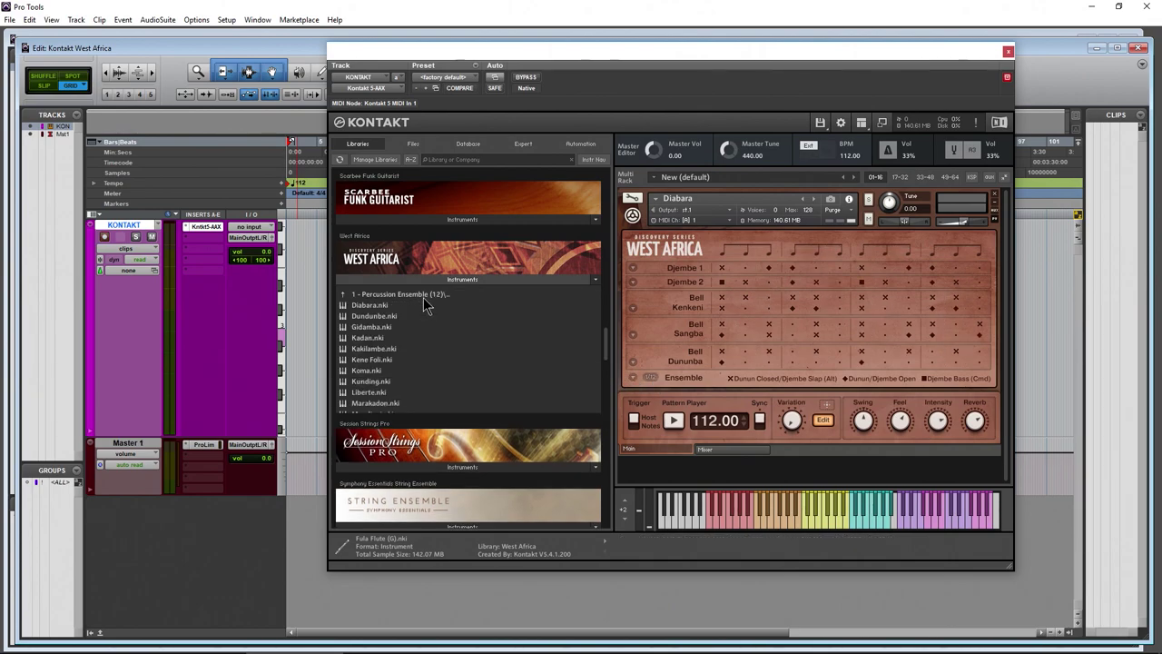
left_click(365, 304)
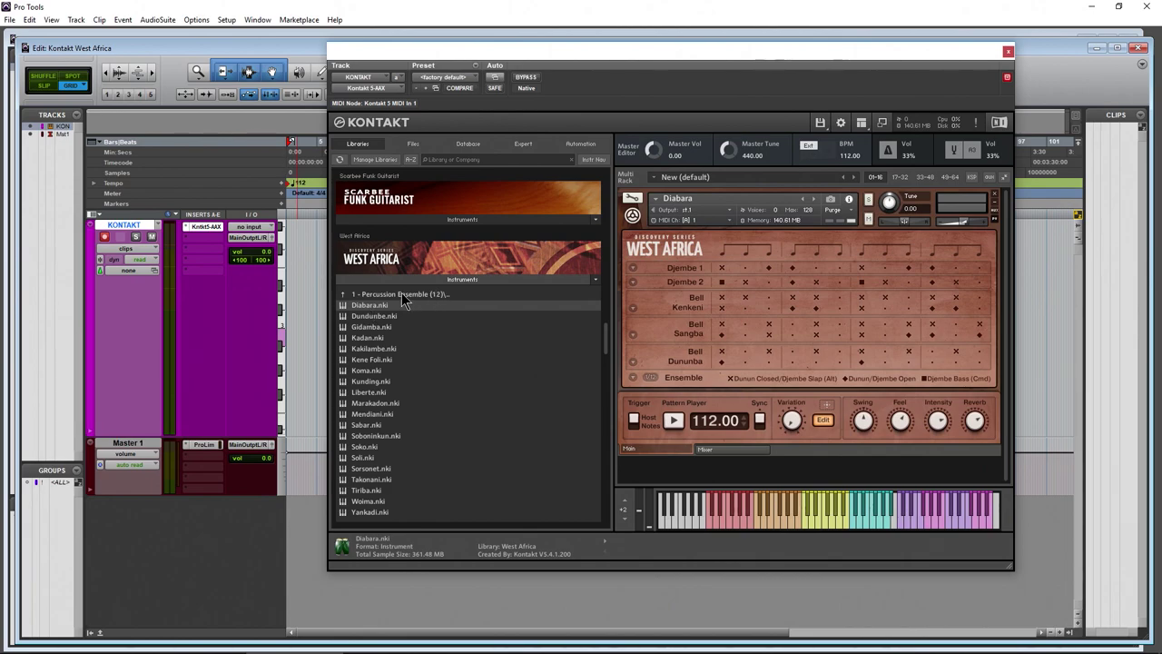
left_click(376, 297)
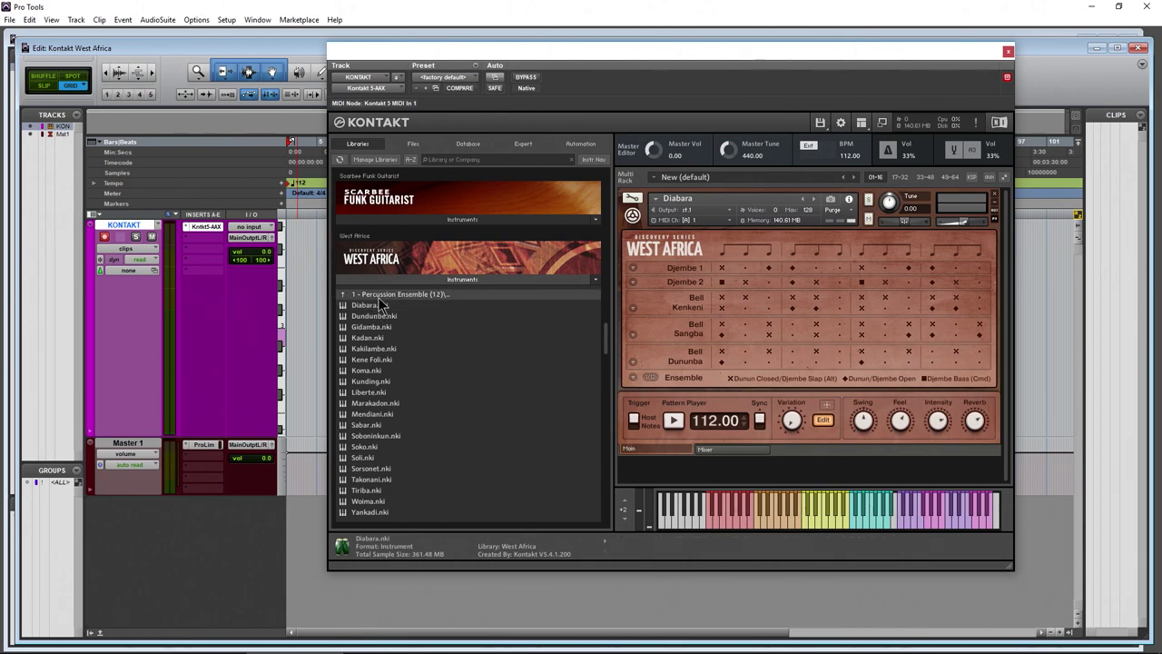
left_click(380, 306)
left_click(407, 304)
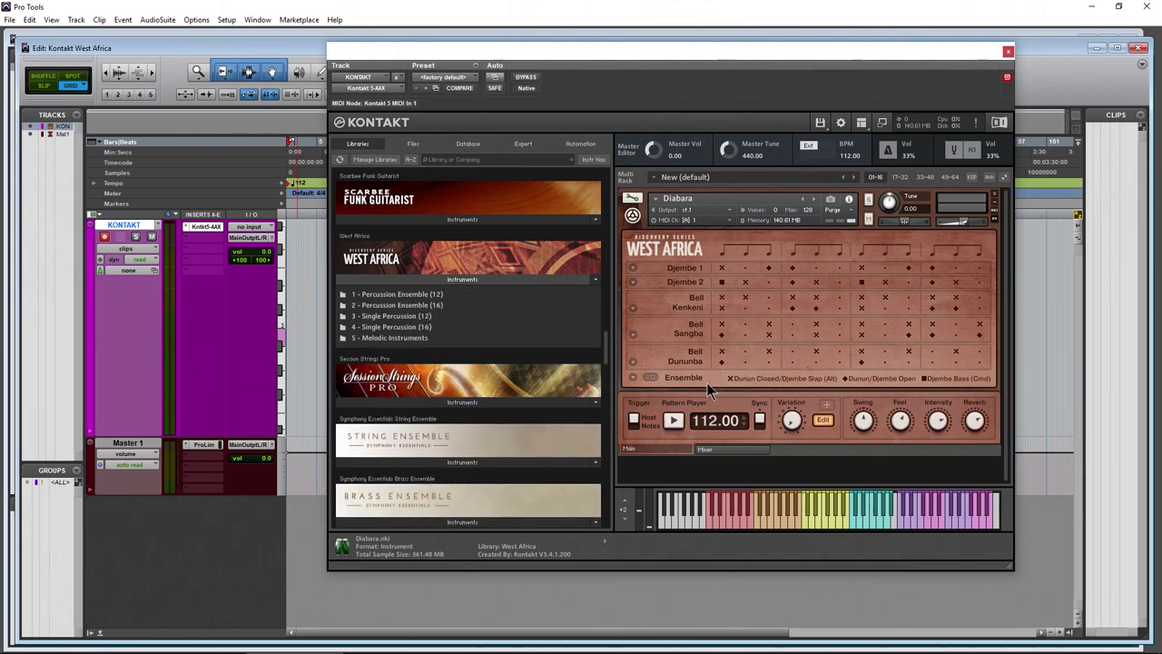
Close the pattern editor and open West Africa's 1 - Percussion Ensemble (12) folder
left_click(823, 420)
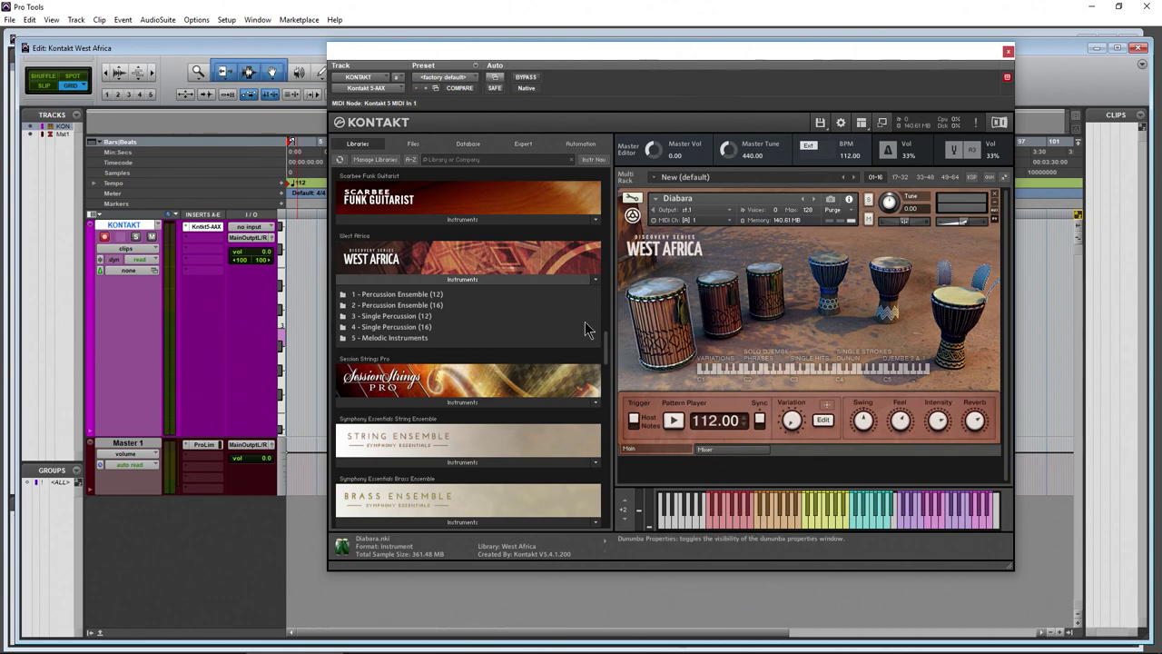
left_click(401, 295)
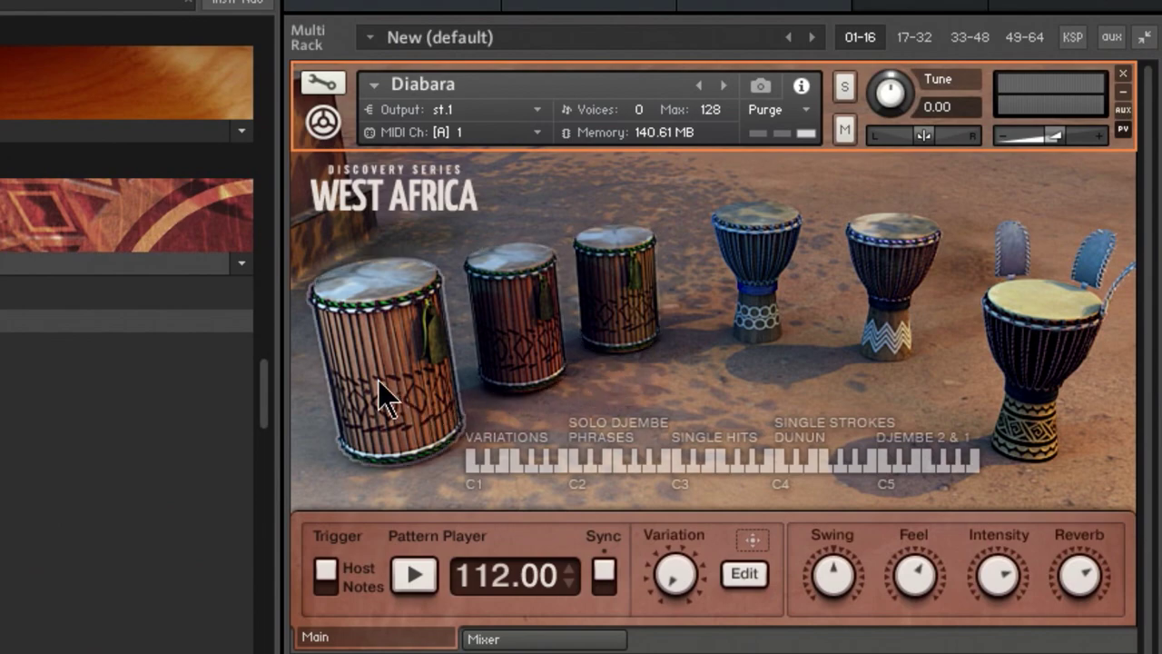
Open the Dununba drum's properties and mute Sangba, Kenkeni, Djembe 2 and Djembe 1 in the mixer
left_click(388, 315)
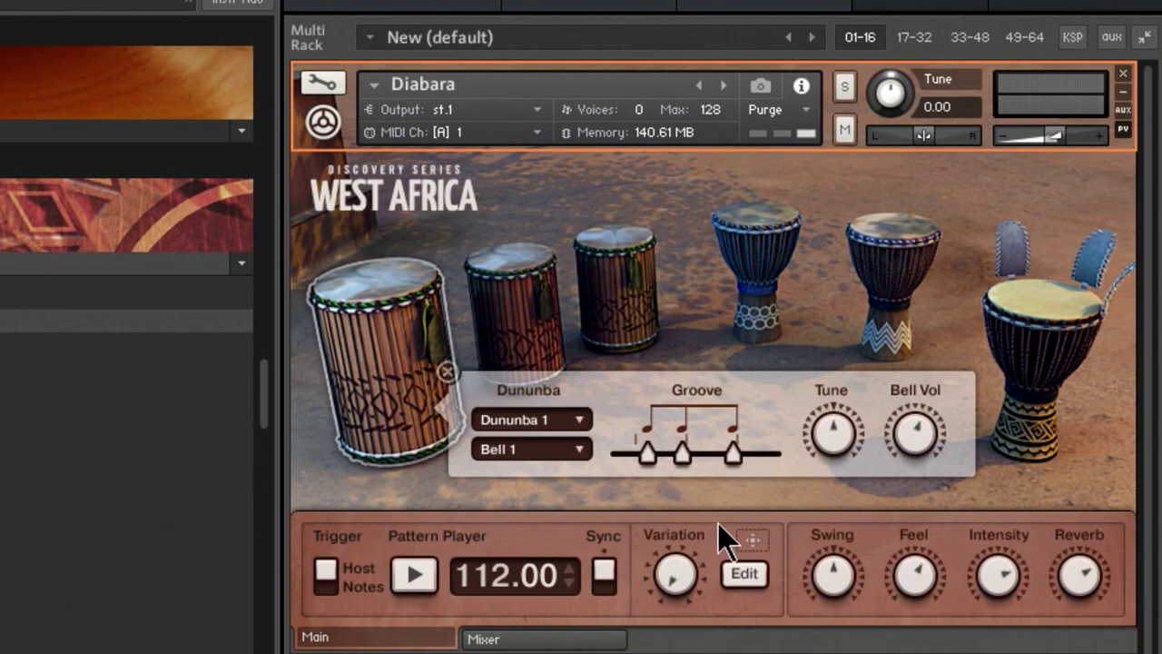
left_click(556, 638)
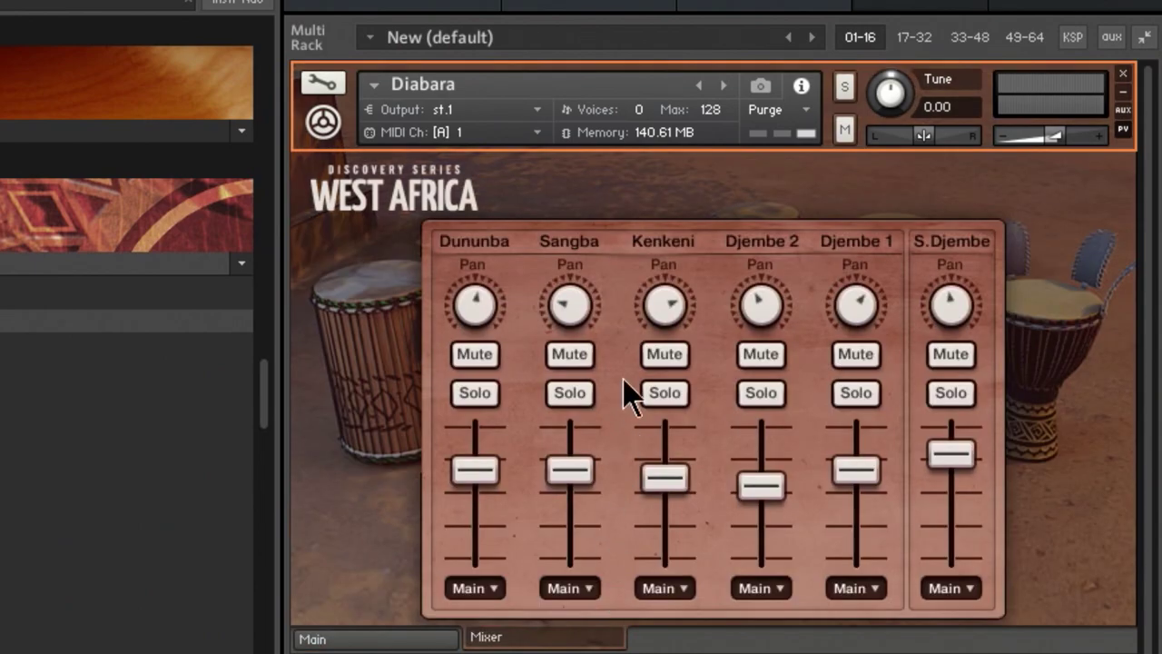
left_click(569, 354)
left_click(663, 354)
left_click(745, 357)
left_click(861, 358)
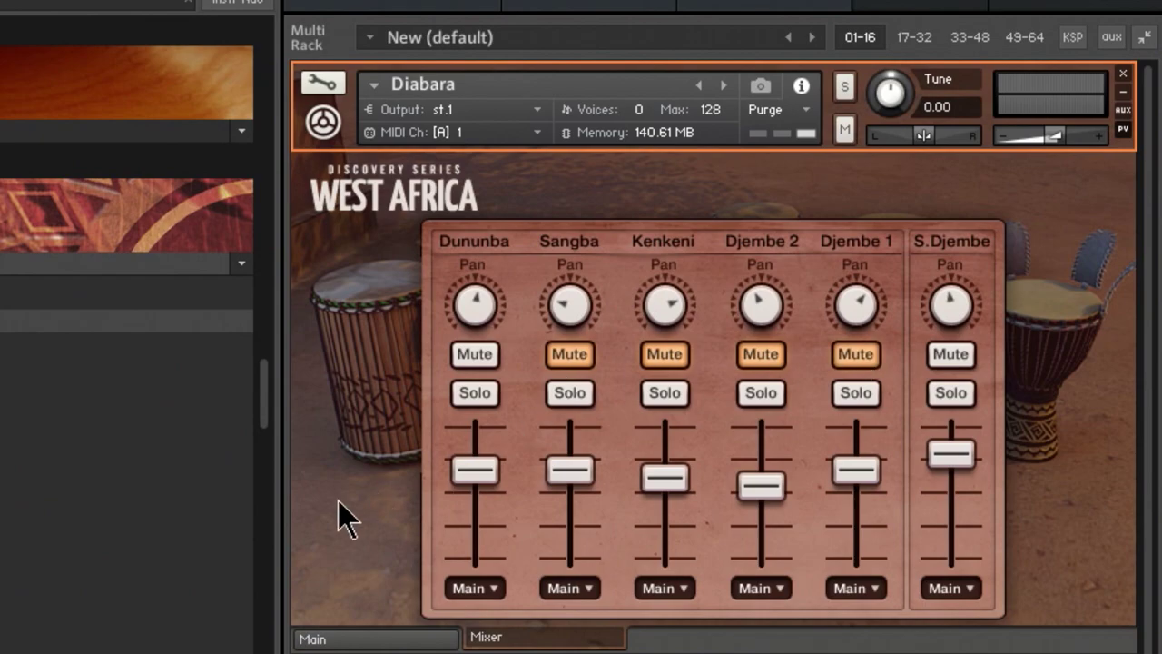
Play the pattern from the main view while switching the Dununba drum to Dununba 3 and Dununba 4
left_click(356, 638)
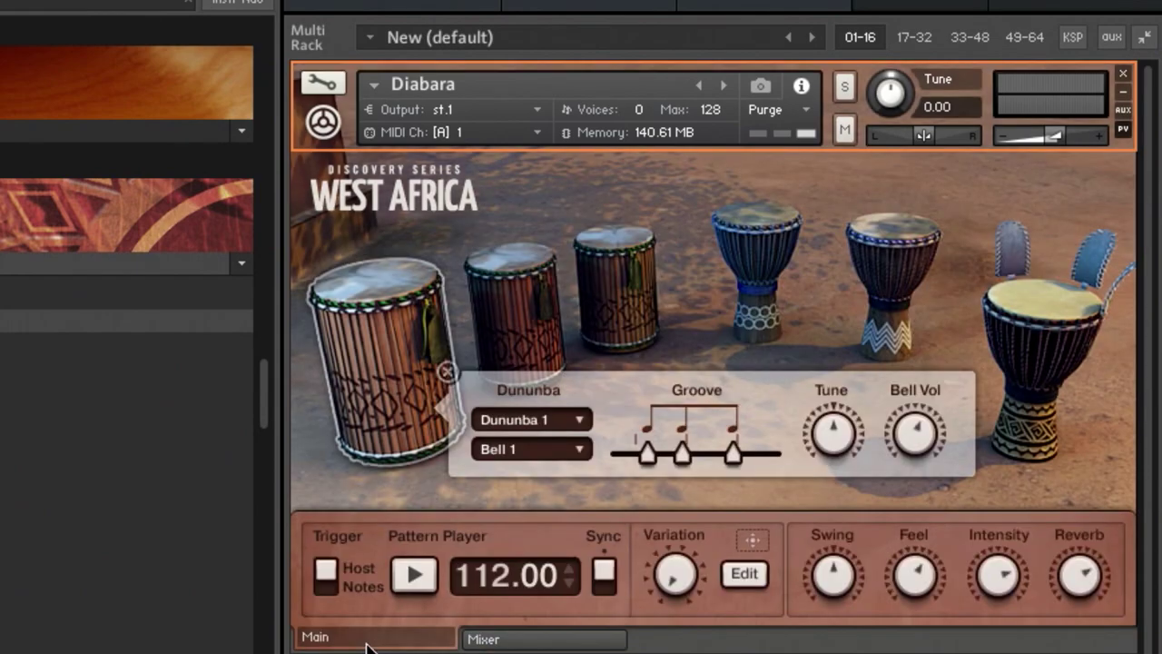
left_click(413, 578)
left_click(581, 420)
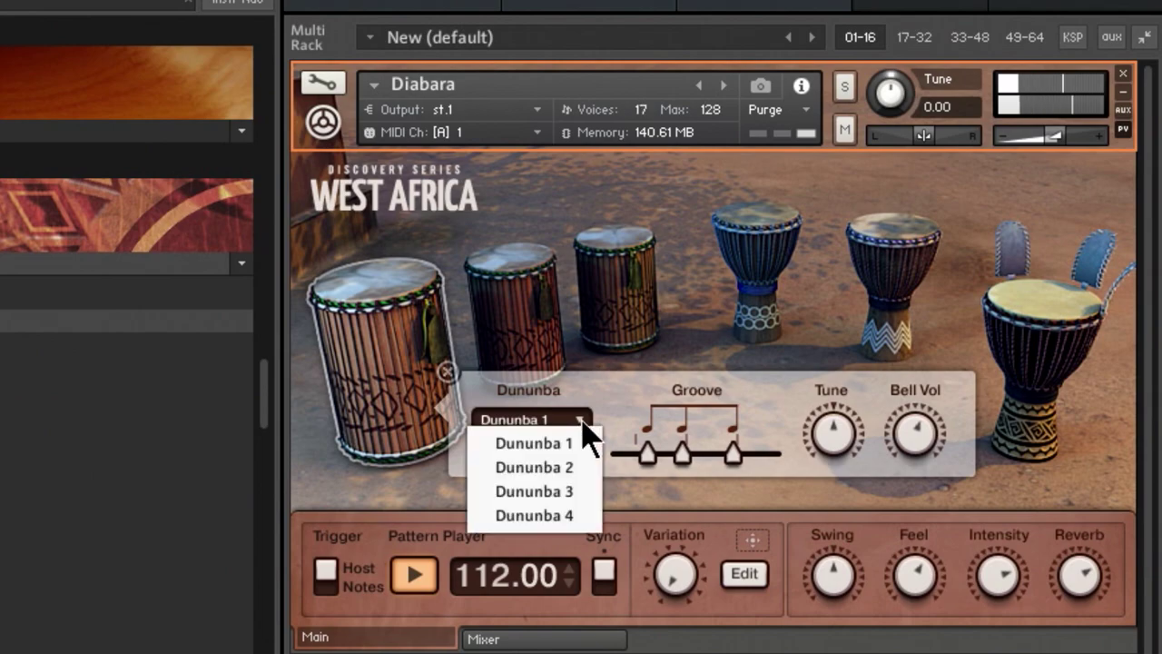
left_click(554, 490)
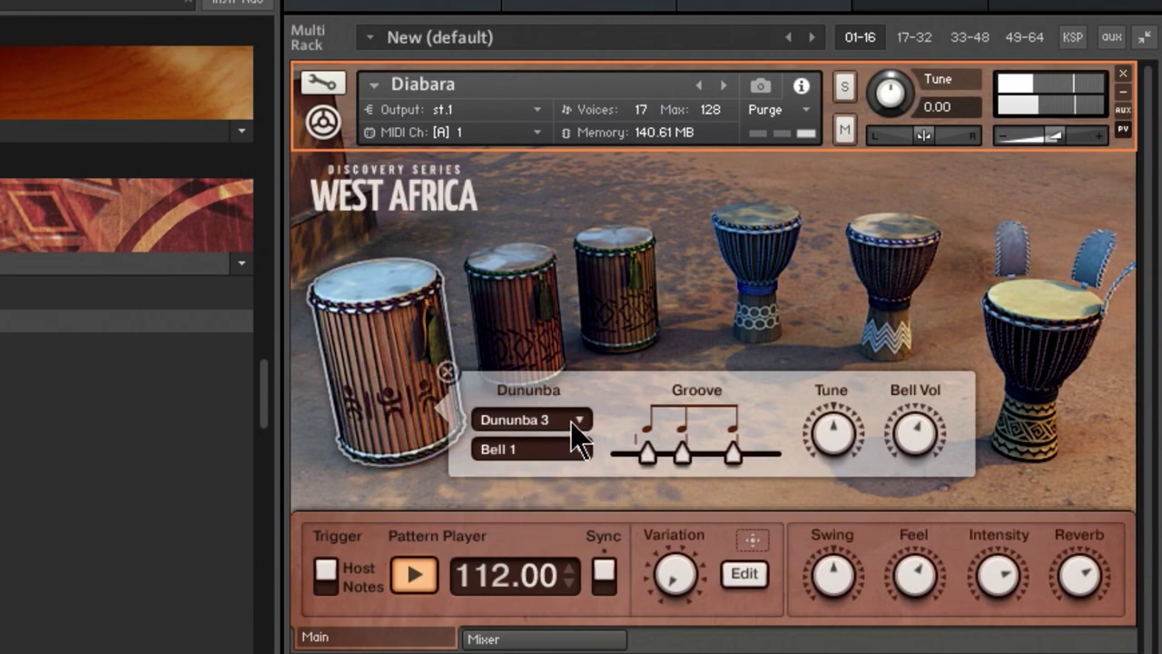
left_click(574, 420)
left_click(555, 516)
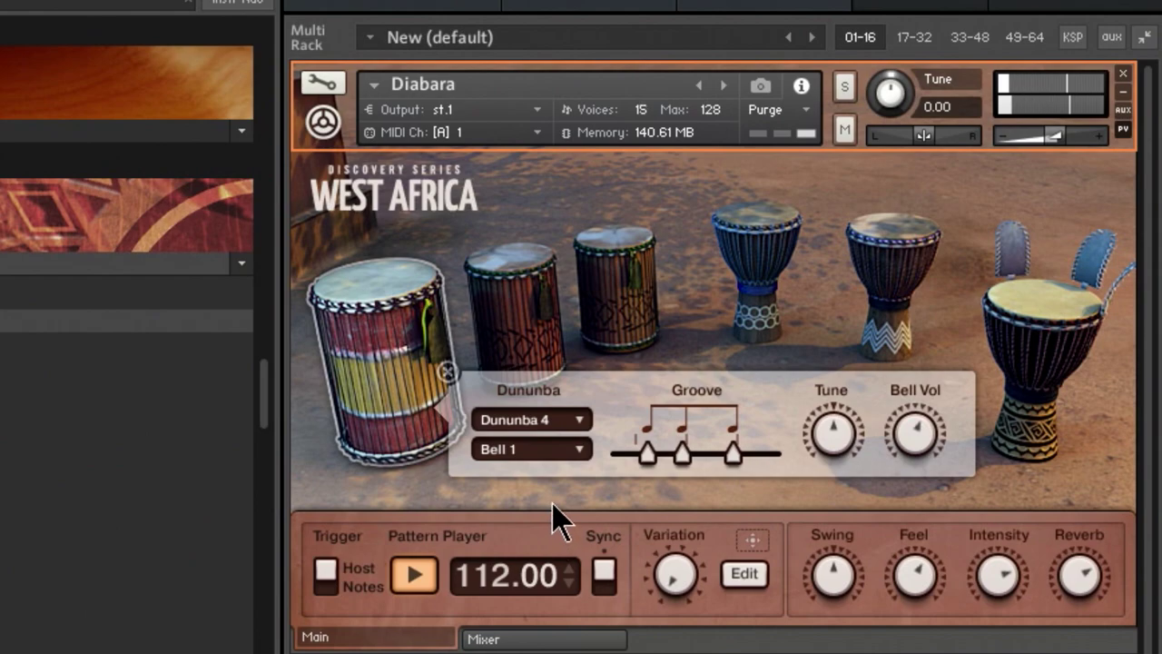
Try Bell 3 and Bell 2 on the Dununba with a lower bell volume, and return the drum to Dununba 1
left_click(574, 450)
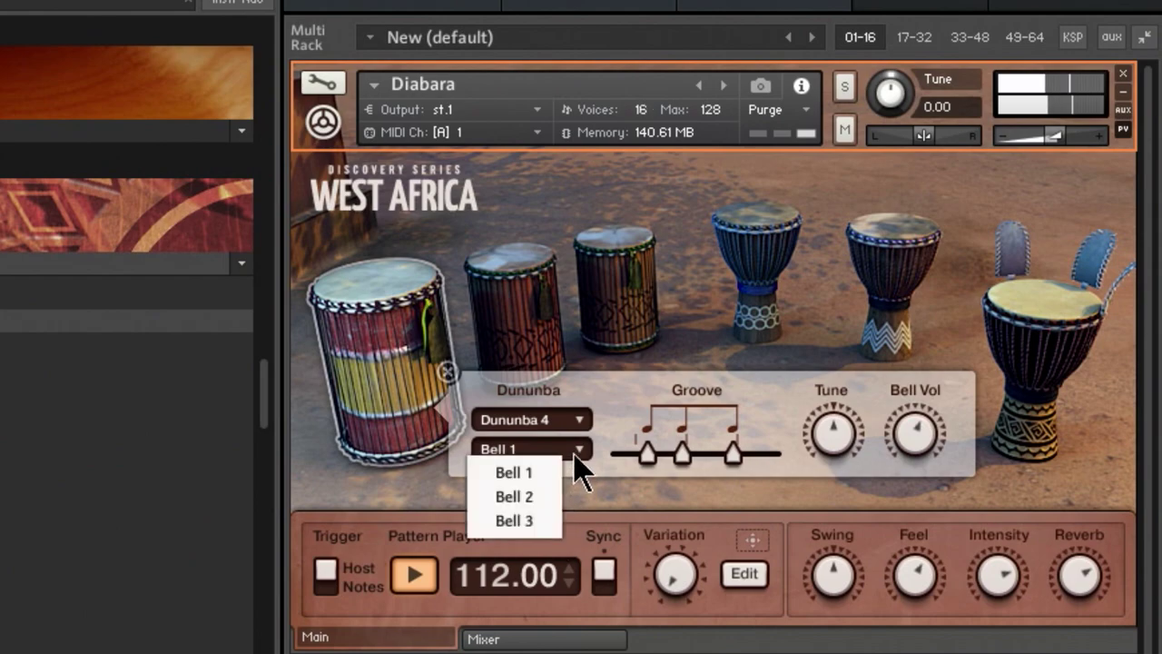
left_click(530, 531)
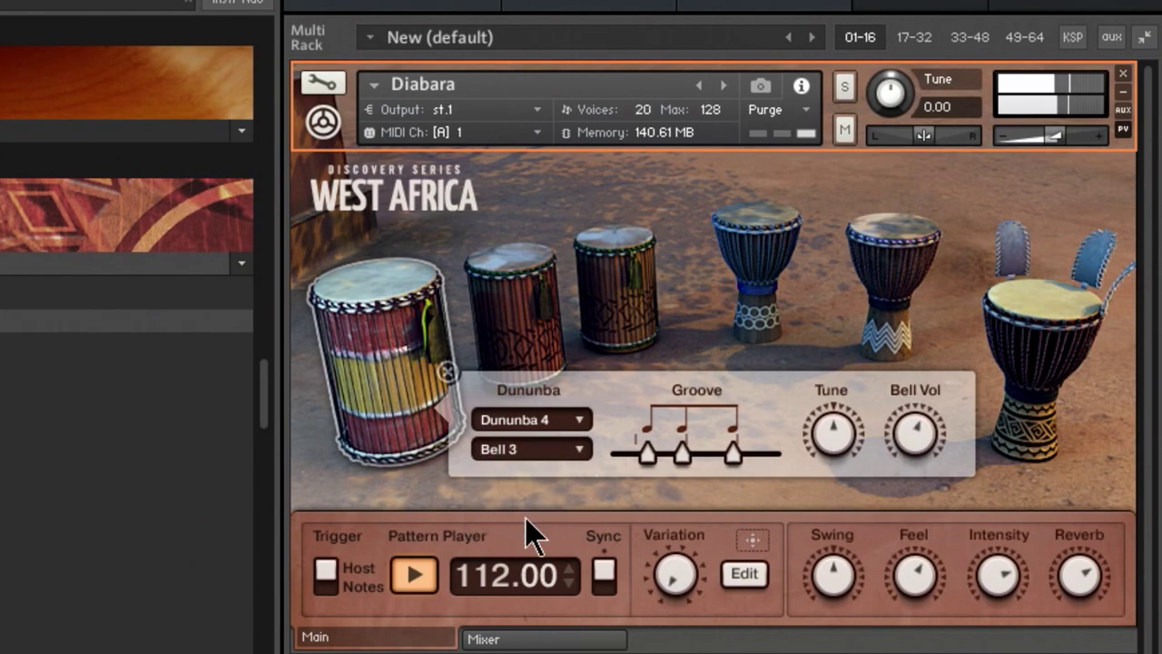
left_click(575, 454)
left_click(549, 497)
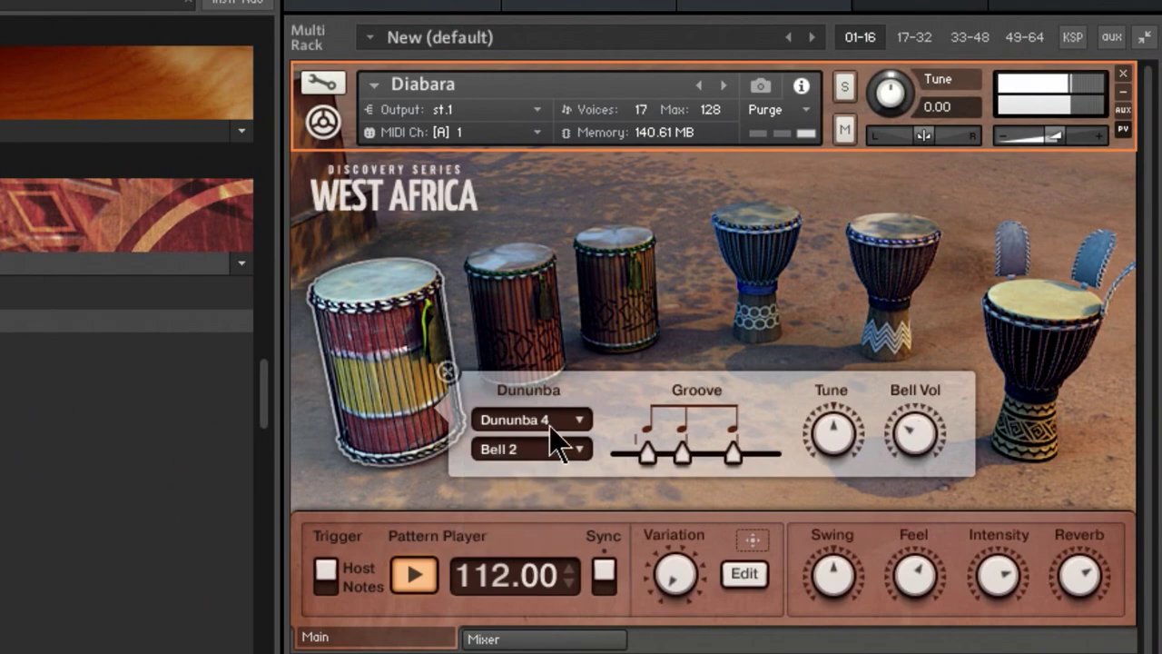
left_click(554, 423)
left_click(555, 442)
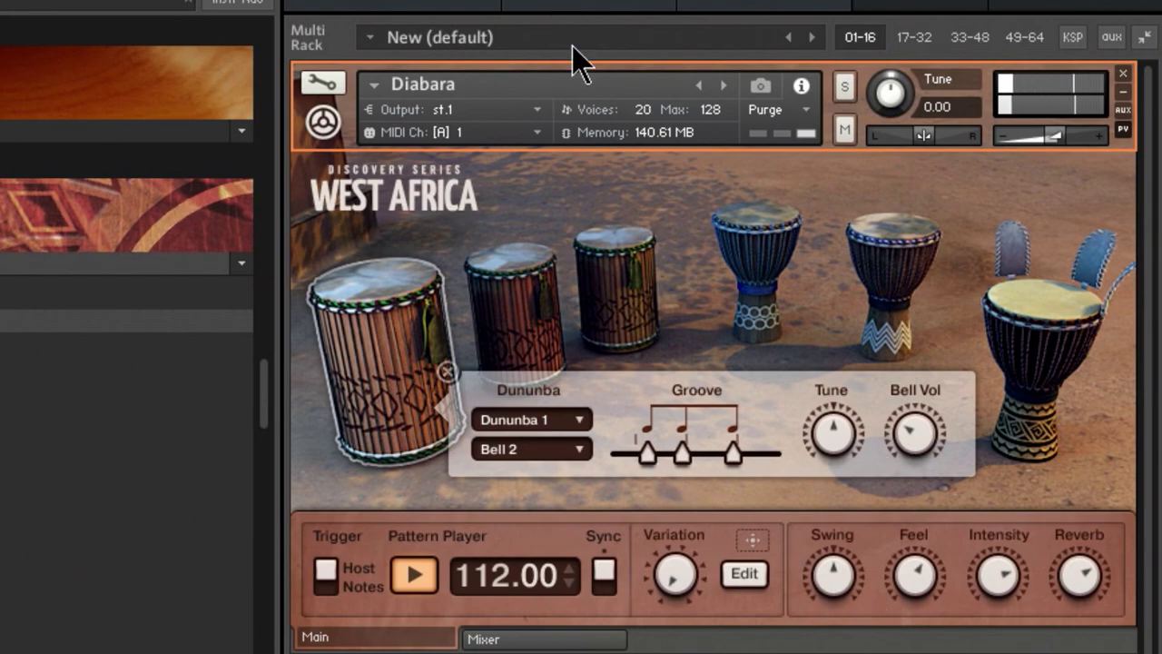
Stop playback and view the properties of the dunun and djembe drums, ending on the Dununba
left_click(415, 573)
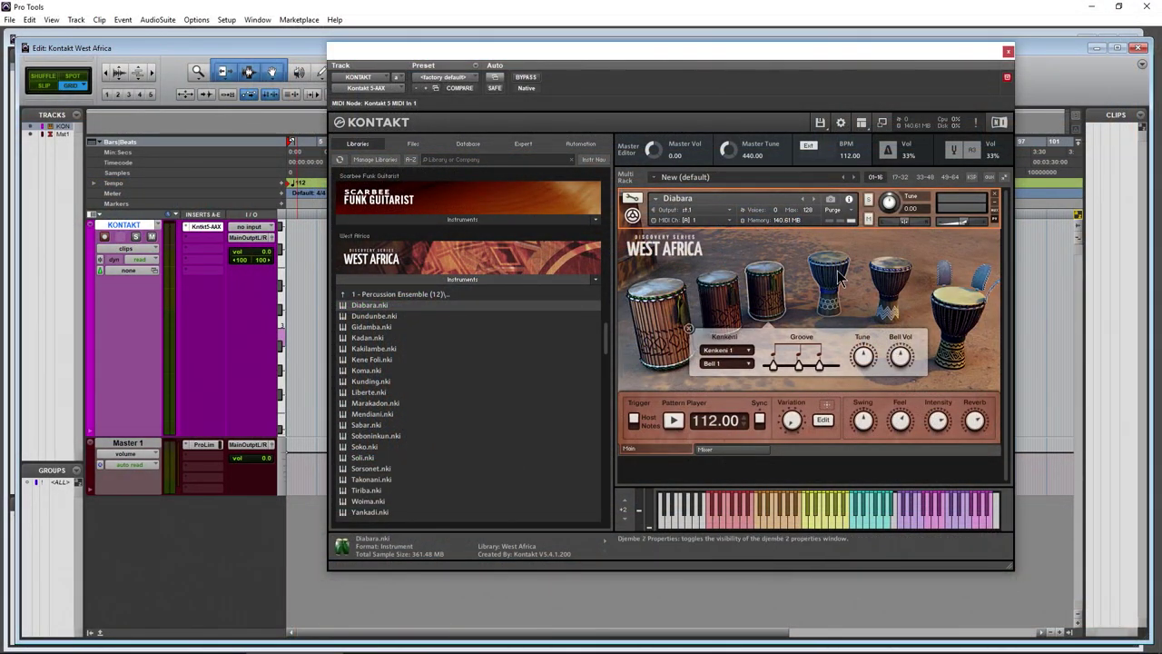
left_click(844, 277)
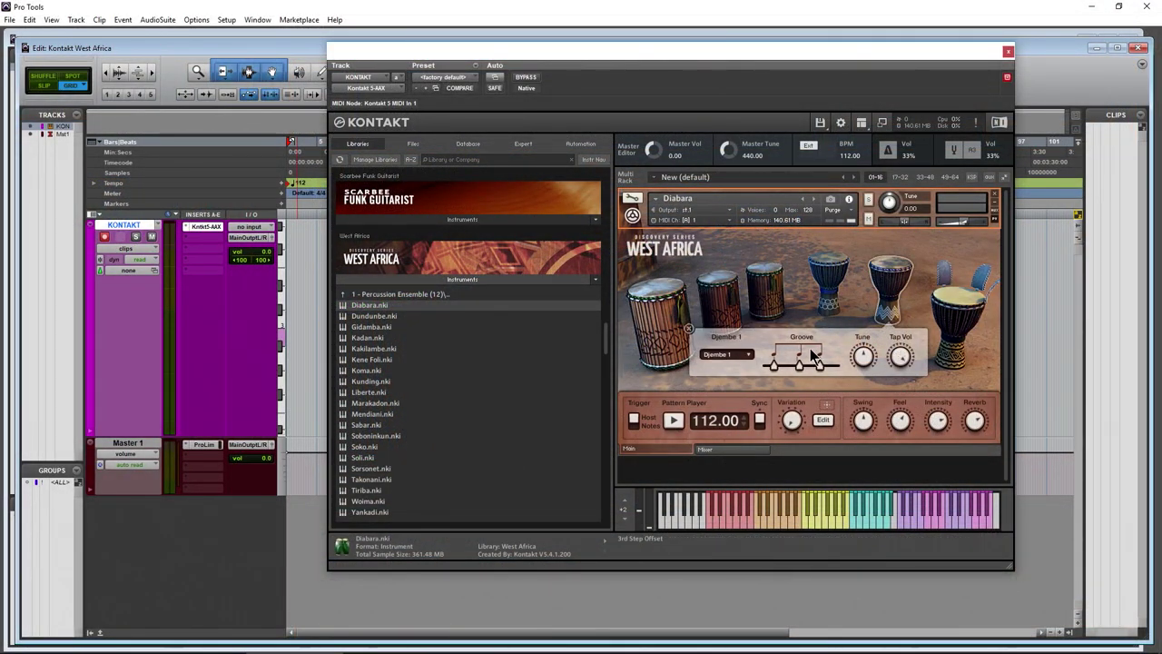
left_click(719, 295)
left_click(660, 350)
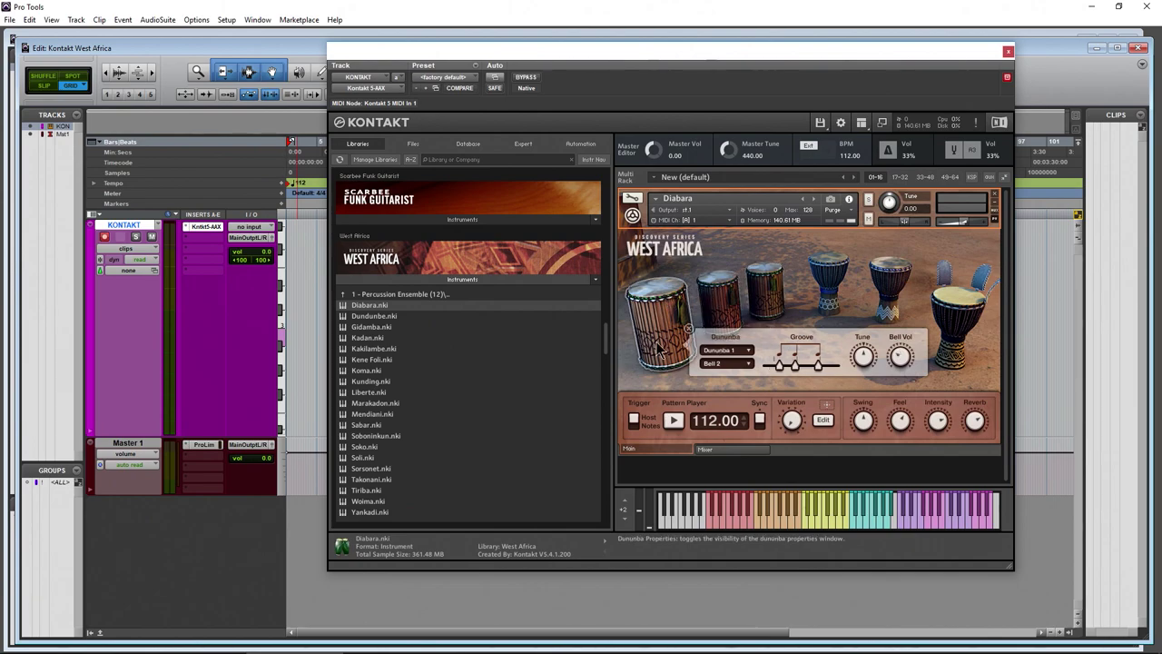
Play the pattern while shifting the Dununba's groove offsets and turning Swing down
left_click(673, 420)
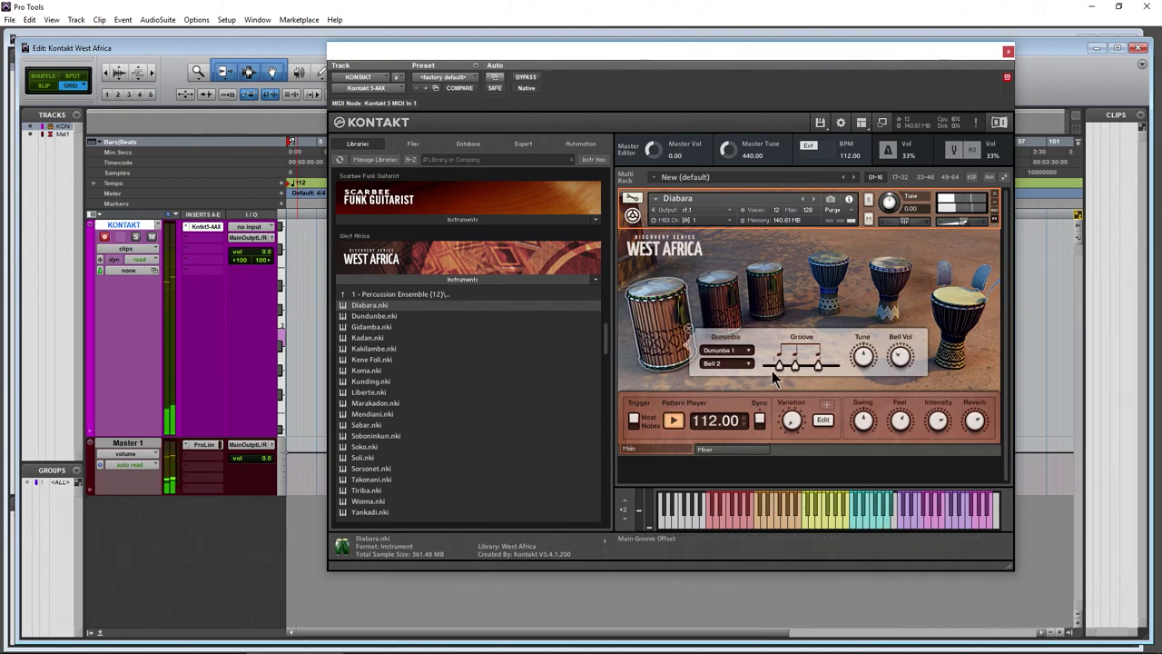
left_click_drag(776, 365, 833, 366)
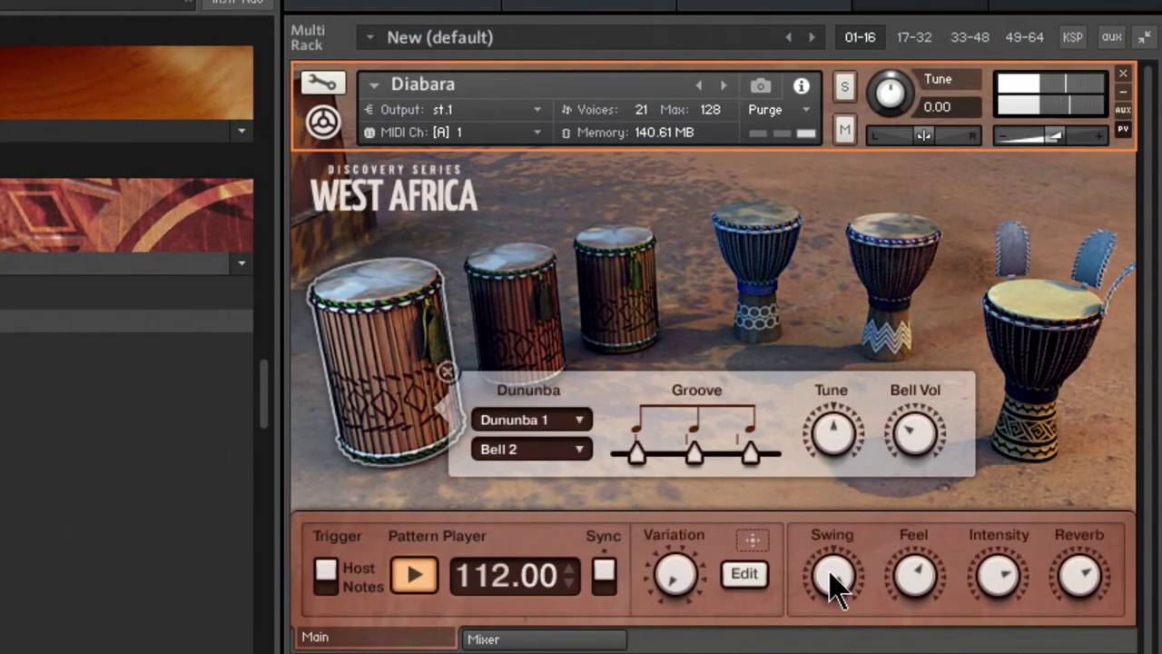
left_click_drag(830, 564, 832, 640)
Unmute Sangba in the mixer, shift its groove offsets during playback and stop the pattern
left_click(483, 638)
left_click(569, 354)
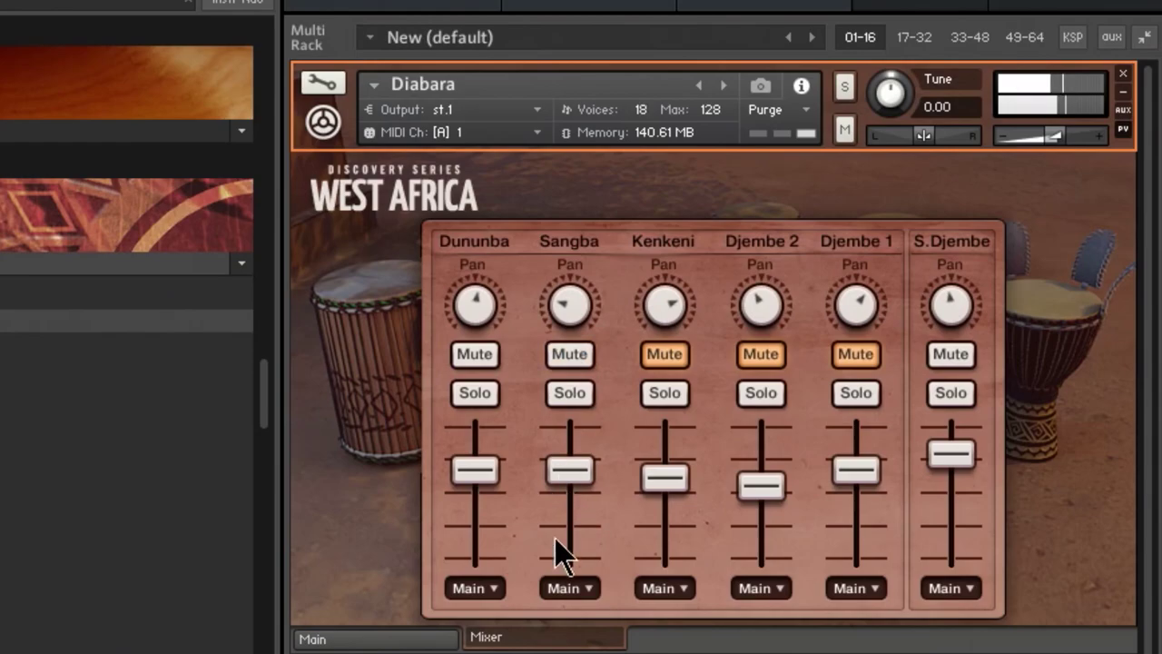
left_click(427, 638)
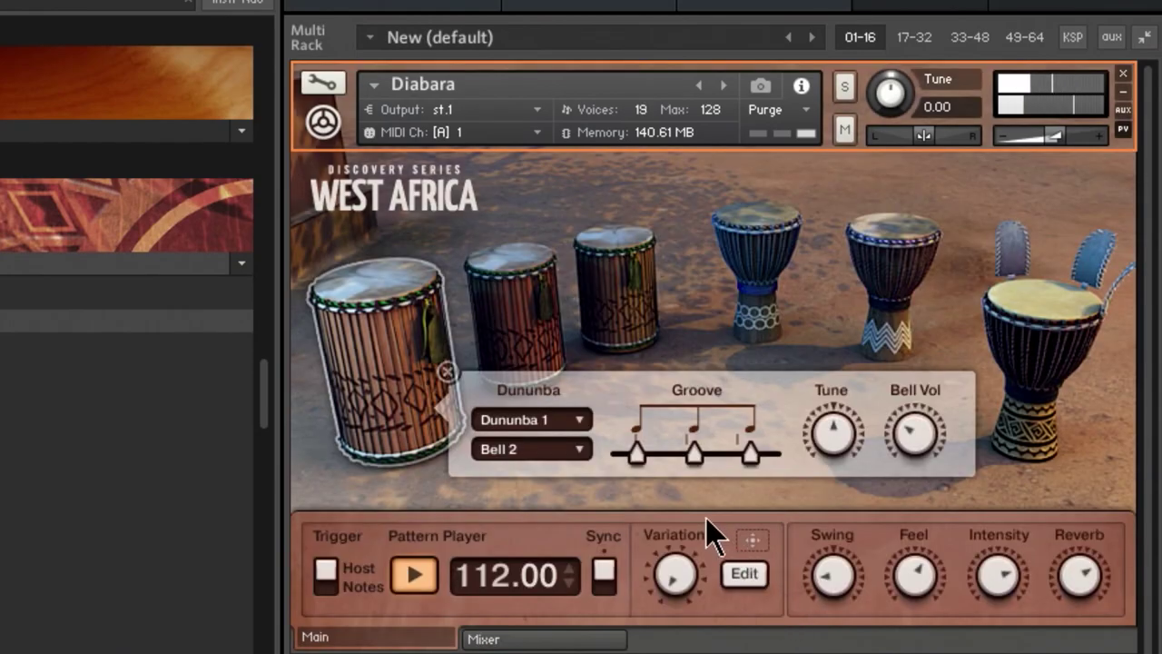
left_click(532, 273)
left_click_drag(691, 453, 645, 457)
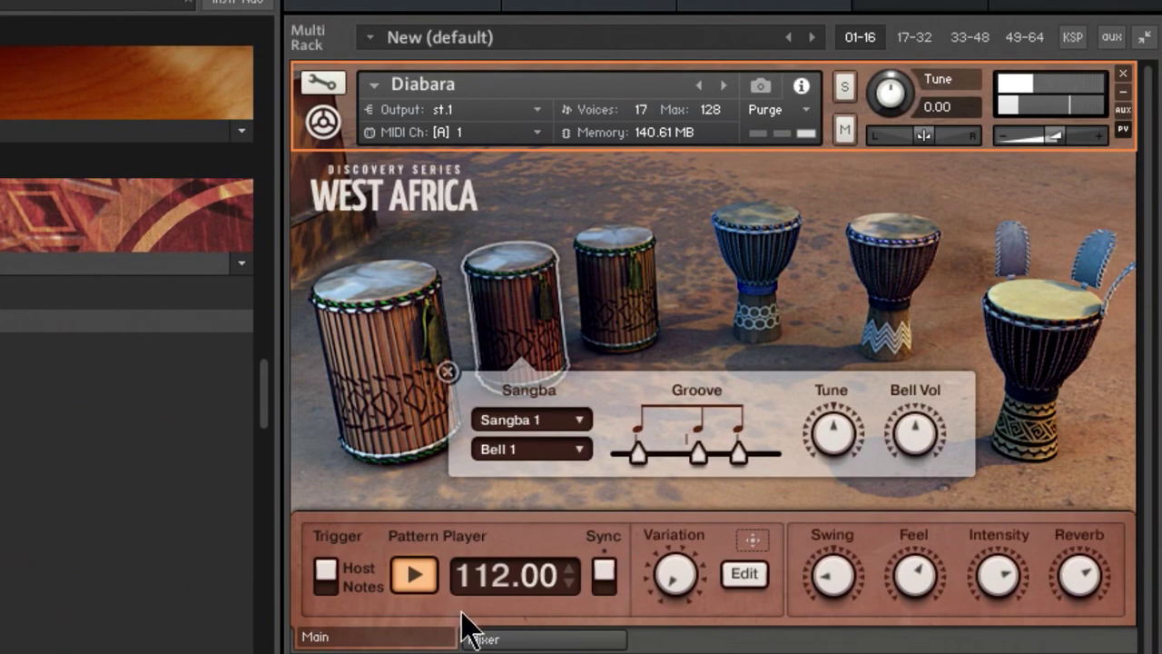
left_click(414, 573)
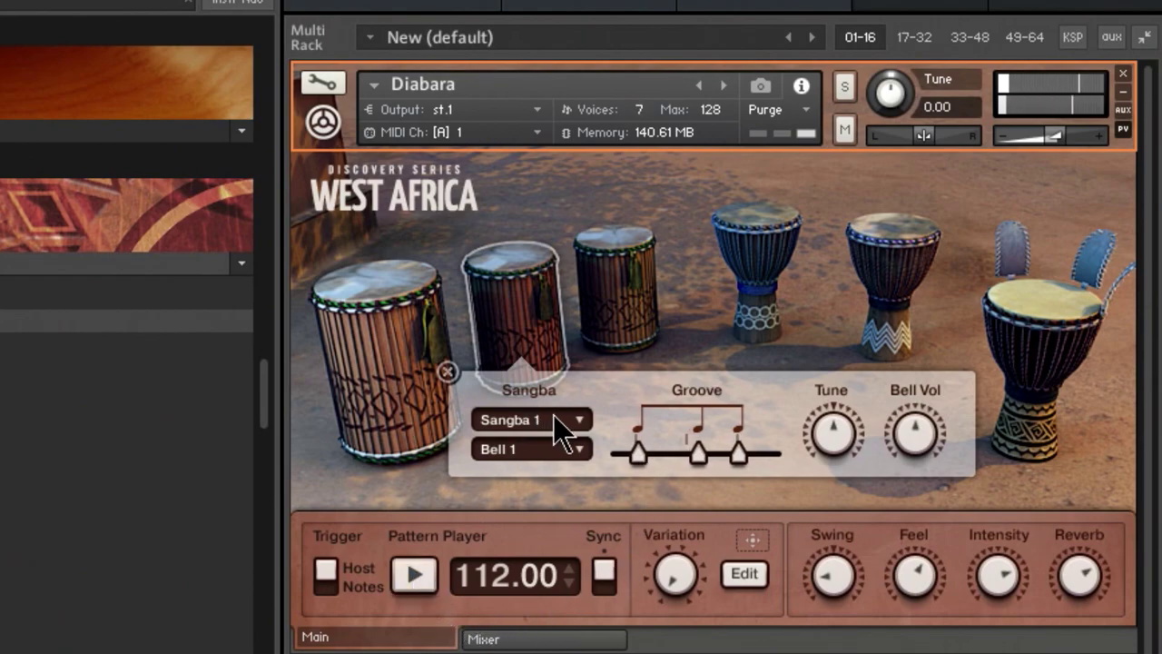
Set the Dununba drum to Dununba 1 with Bell 1 and move its second and third groove markers earlier to their neutral positions
left_click(554, 419)
left_click(410, 481)
left_click(385, 385)
left_click(570, 423)
left_click(566, 445)
left_click(555, 452)
left_click(563, 470)
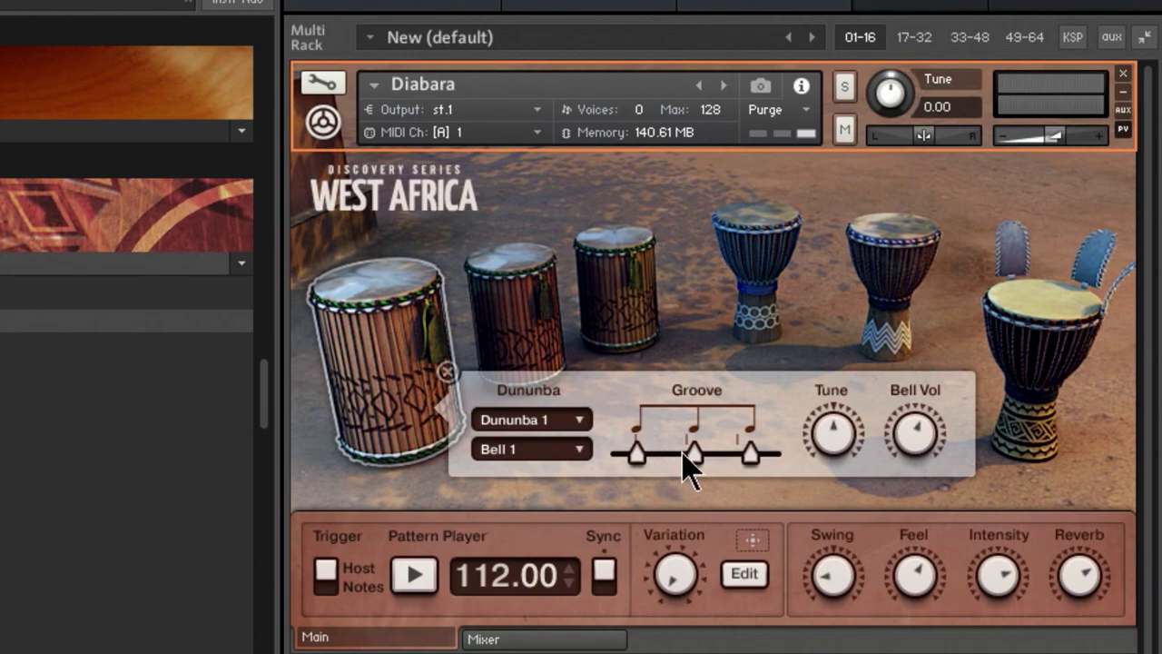
left_click_drag(682, 453, 675, 453)
left_click_drag(751, 453, 747, 453)
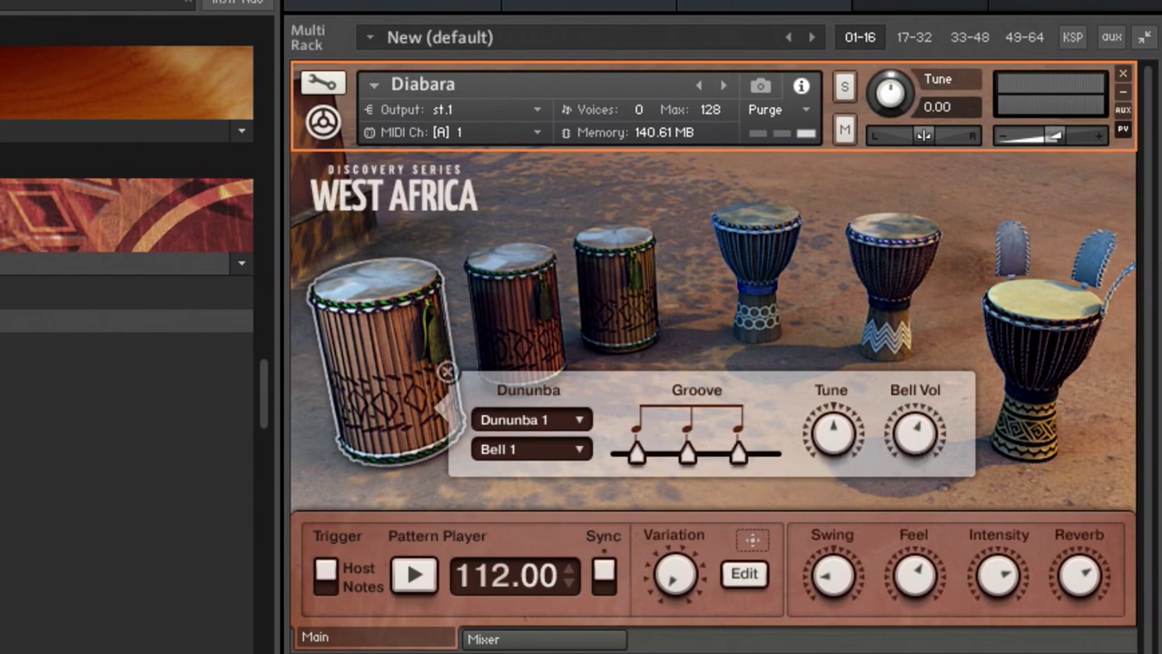
Adjust the Dununba's Tune and Bell Vol while the pattern plays, and stop playback
key("space")
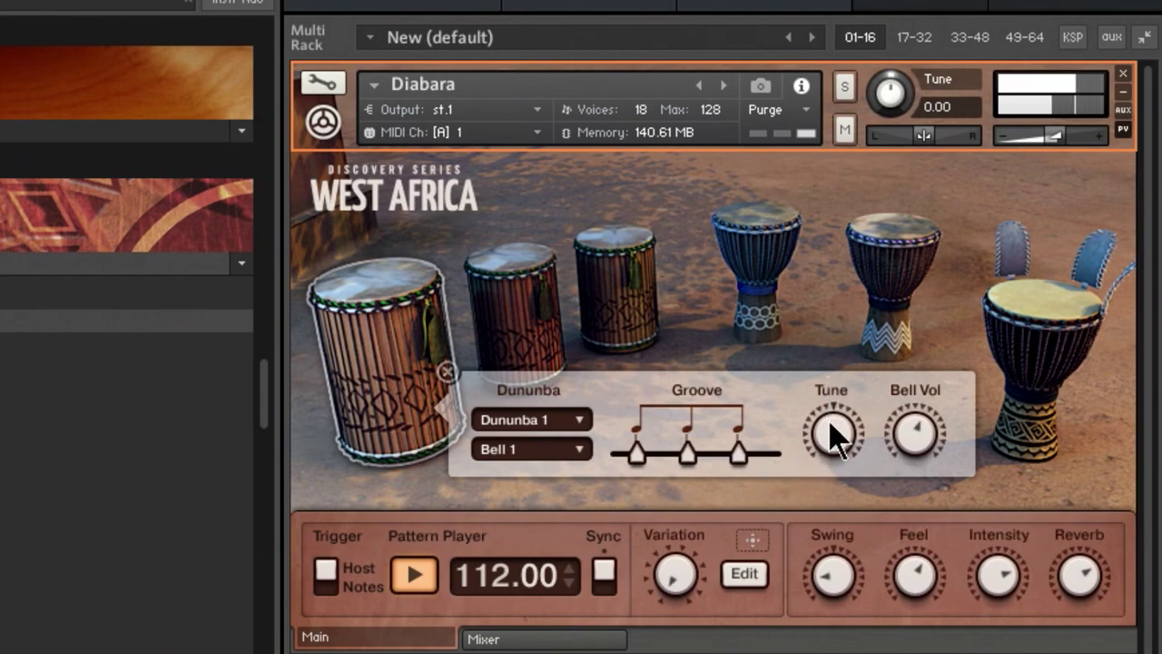
left_click_drag(844, 458, 843, 445)
left_click_drag(908, 427, 902, 479)
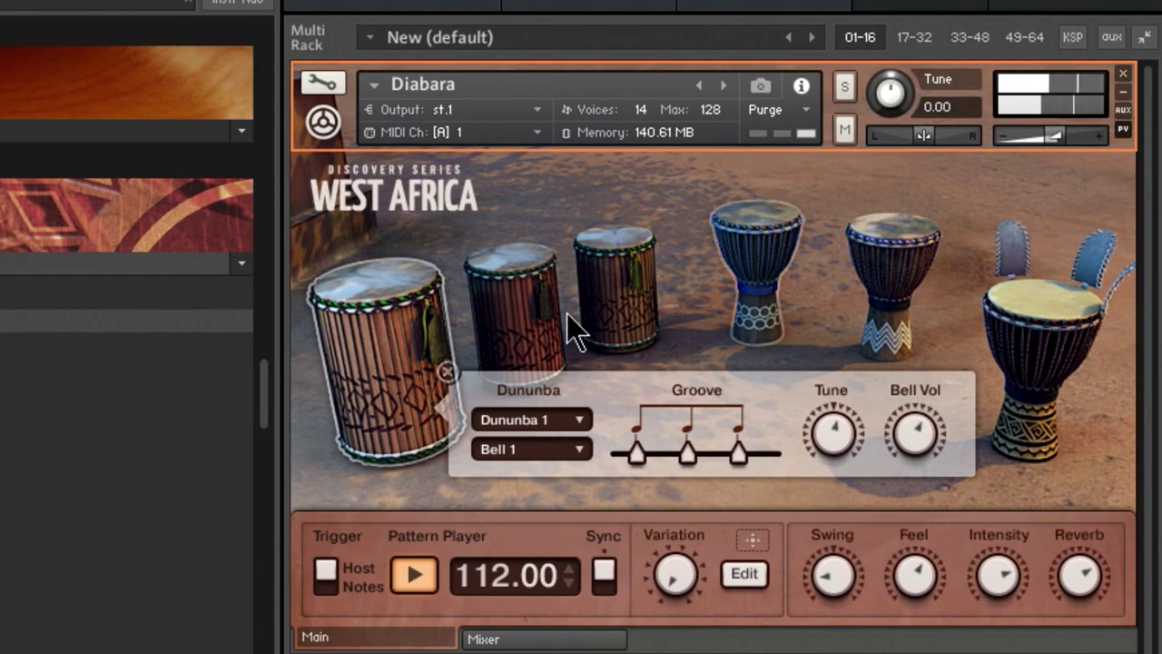
left_click(415, 575)
View the Kenkeni and Djembe 2 properties, and mute Dununba and Sangba in the mixer
left_click(609, 275)
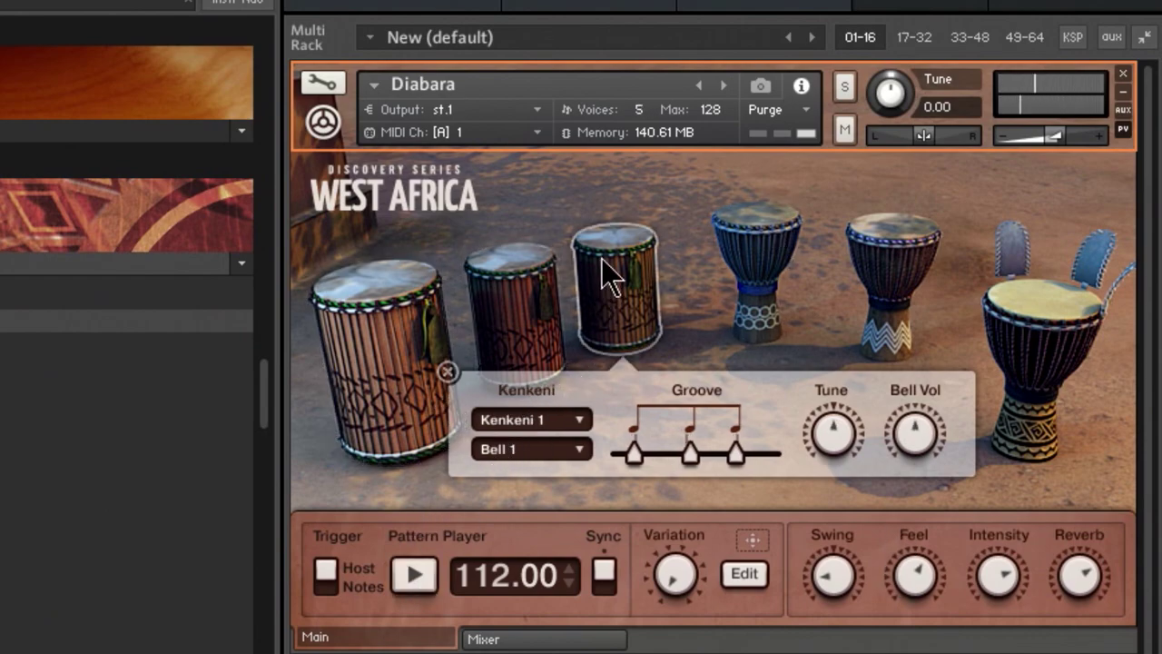
left_click(767, 259)
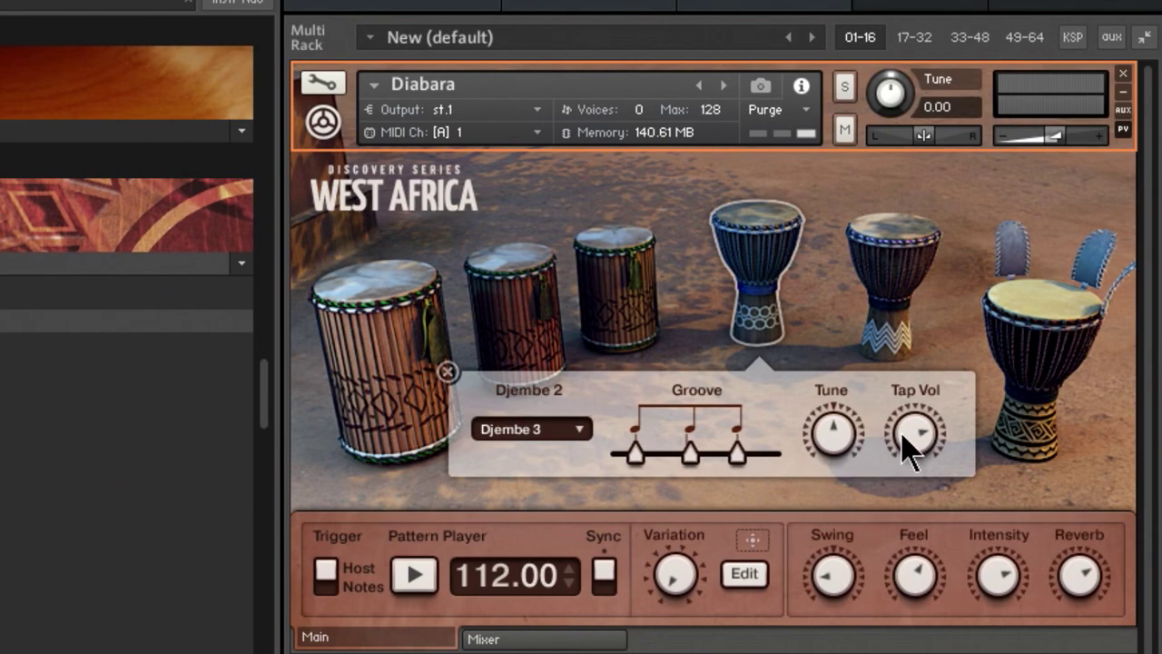
left_click(513, 640)
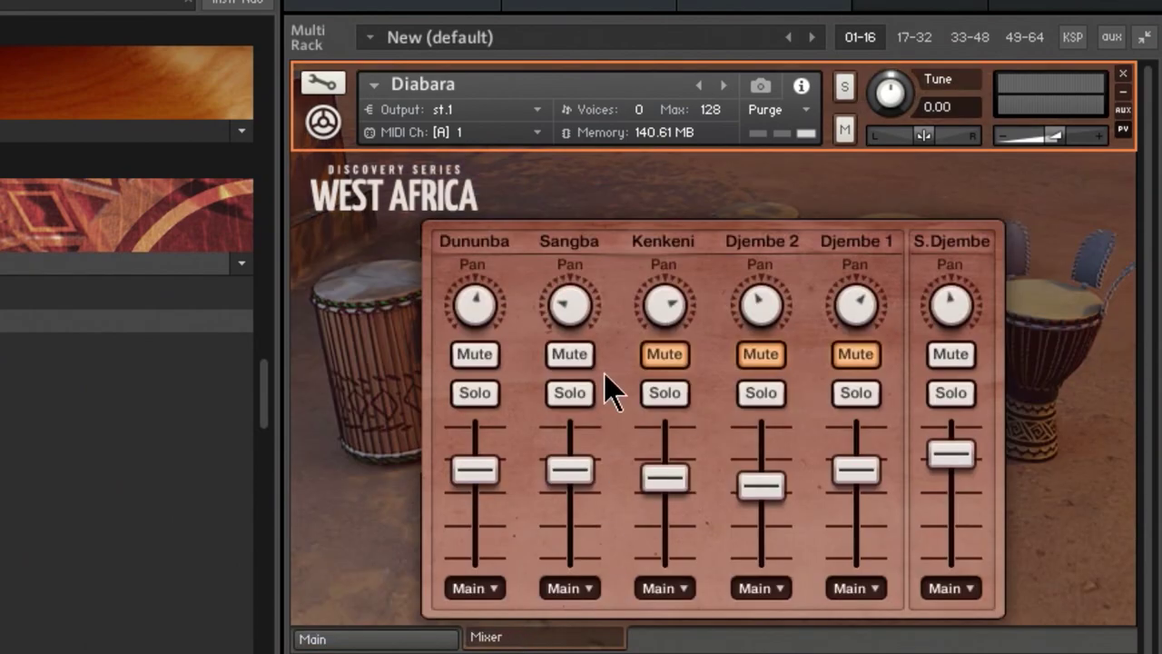
left_click(473, 353)
left_click(570, 354)
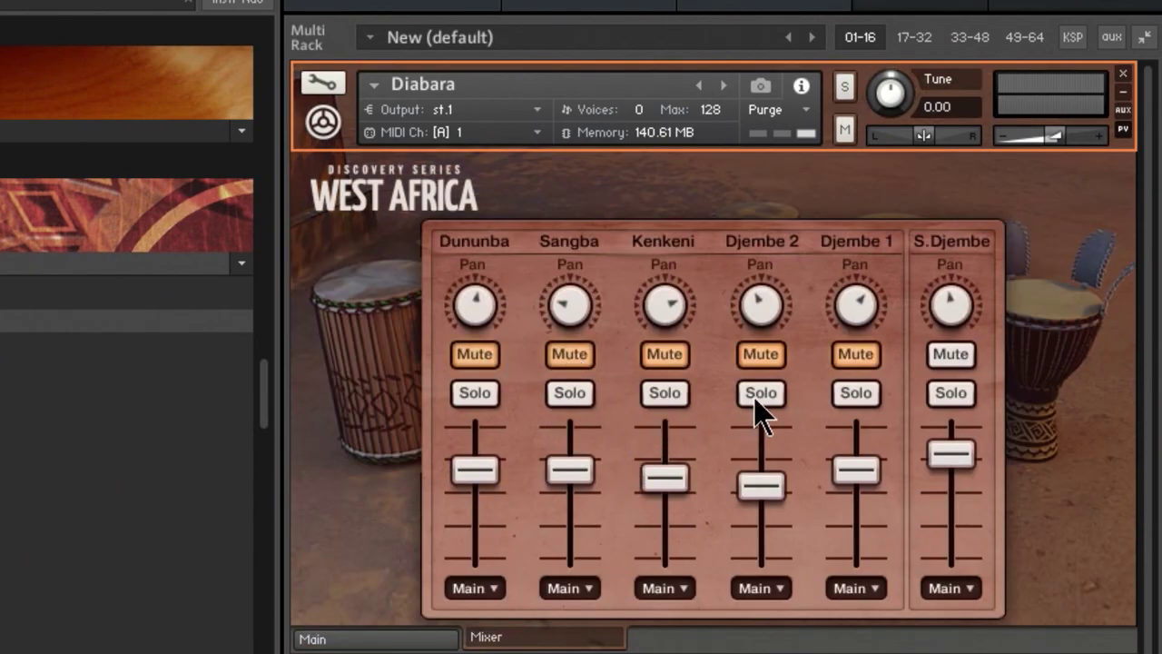
Start the pattern player and unmute Djembe 2 in the mixer
left_click(376, 638)
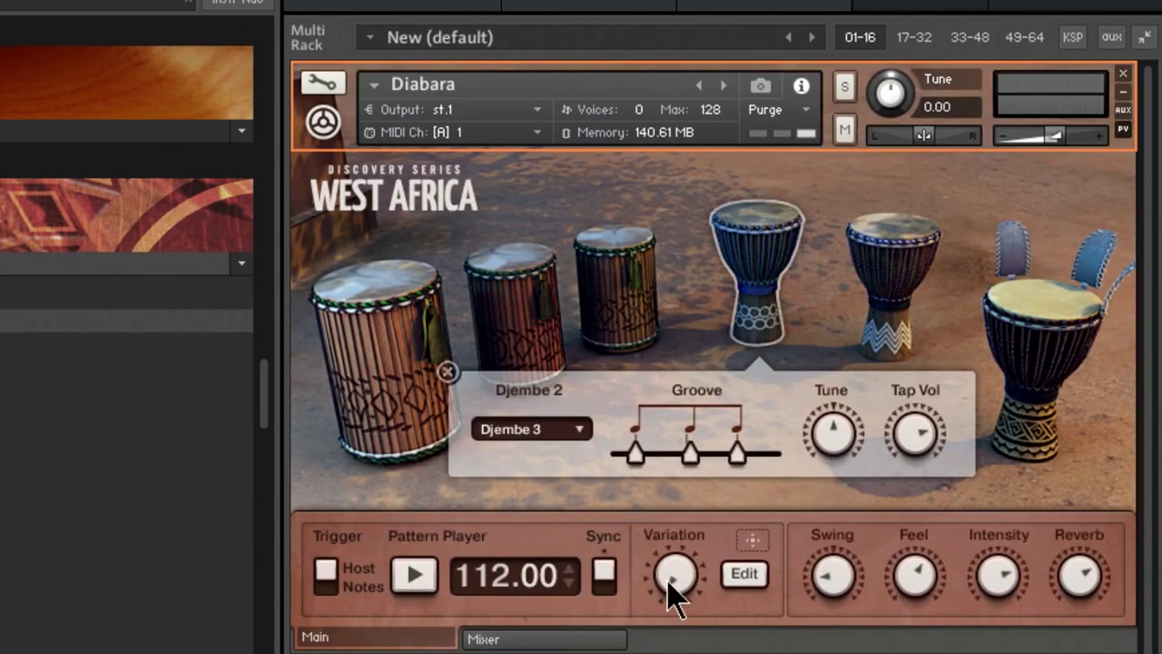
left_click(412, 575)
left_click(563, 639)
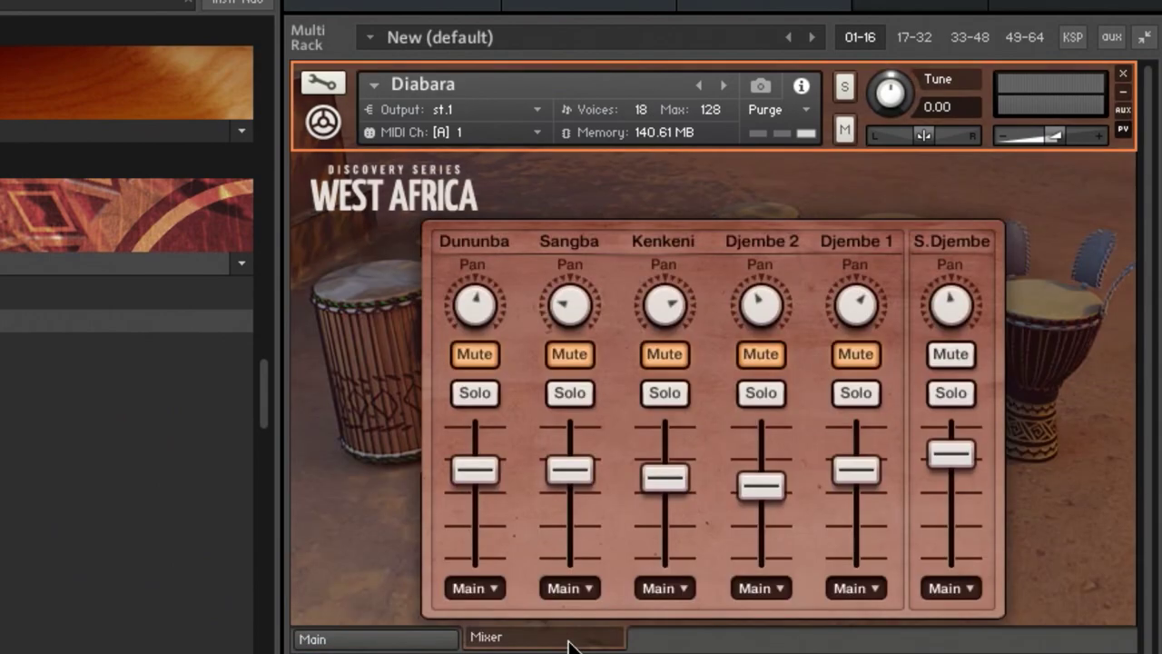
left_click(759, 355)
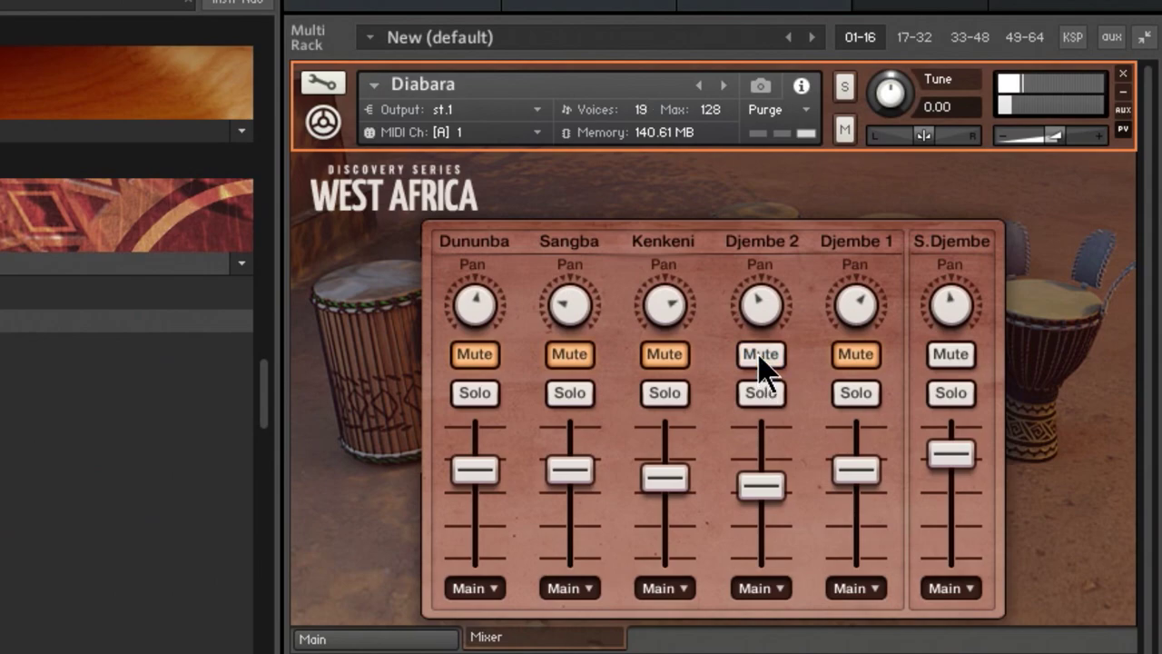
Audition the Djembe 2 part with the Djembe 1 and Djembe 4 drums, and raise Tap Vol to maximum for Djembe 4
left_click(756, 223)
left_click(770, 237)
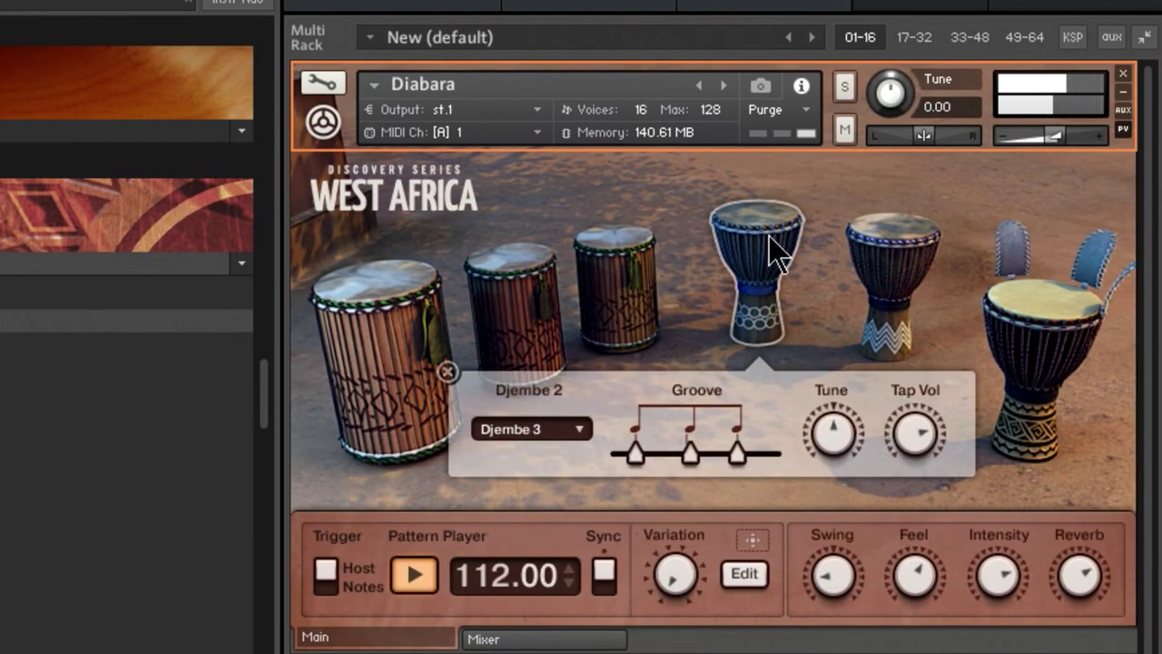
left_click(580, 436)
left_click(564, 457)
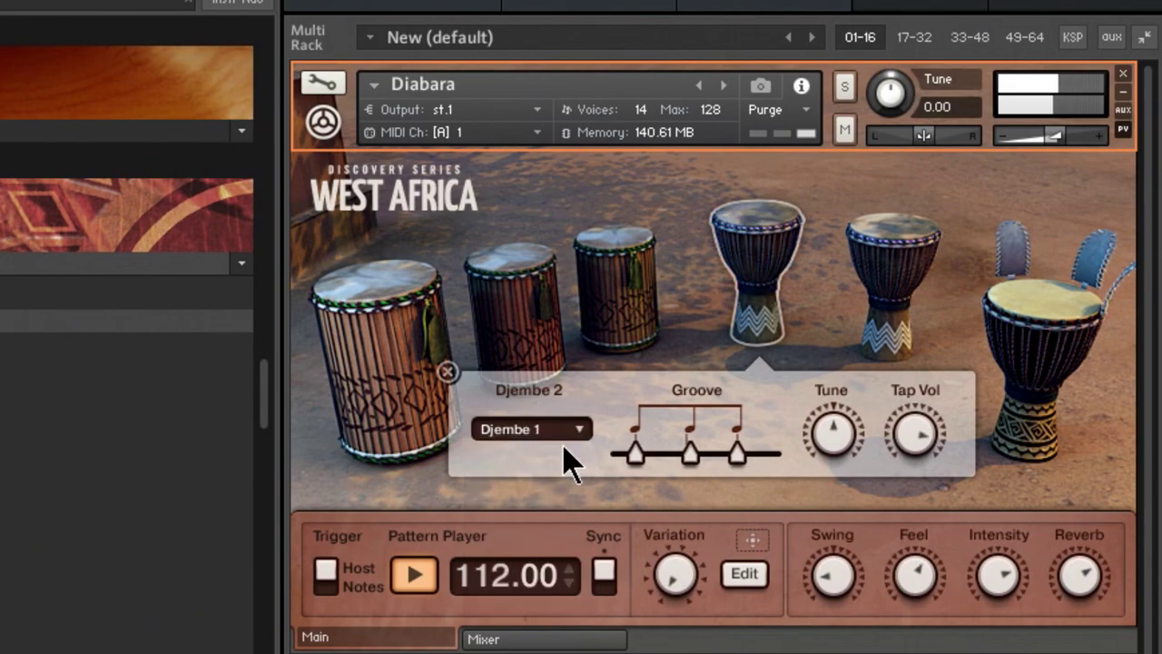
left_click(575, 434)
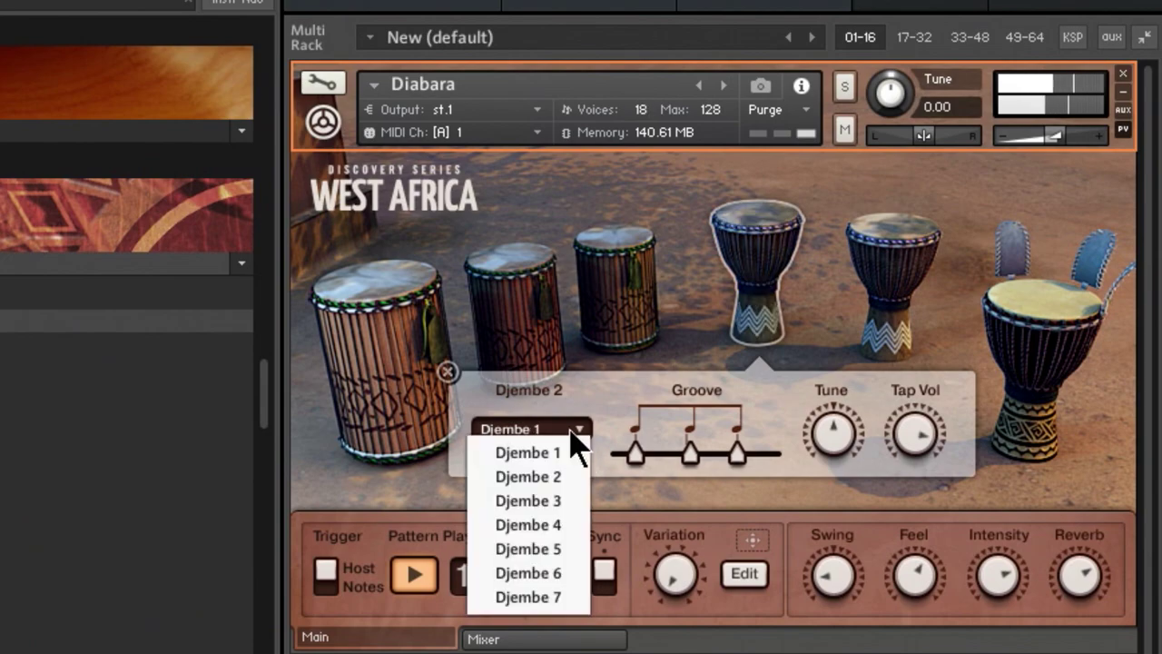
left_click(537, 524)
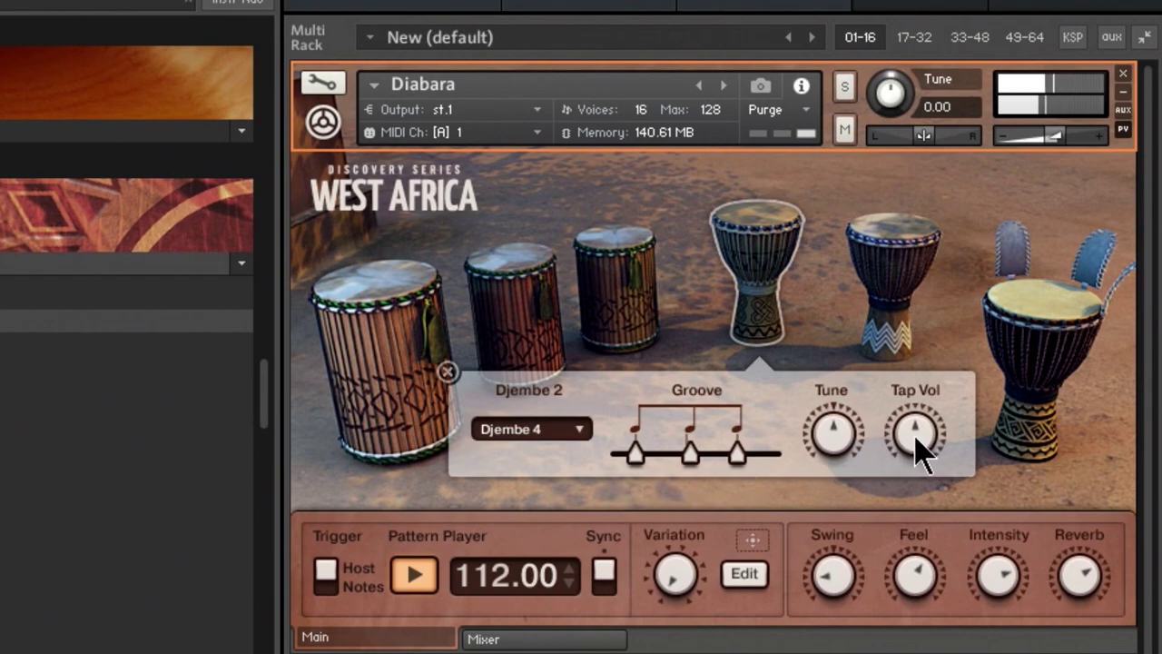
left_click_drag(916, 438, 920, 337)
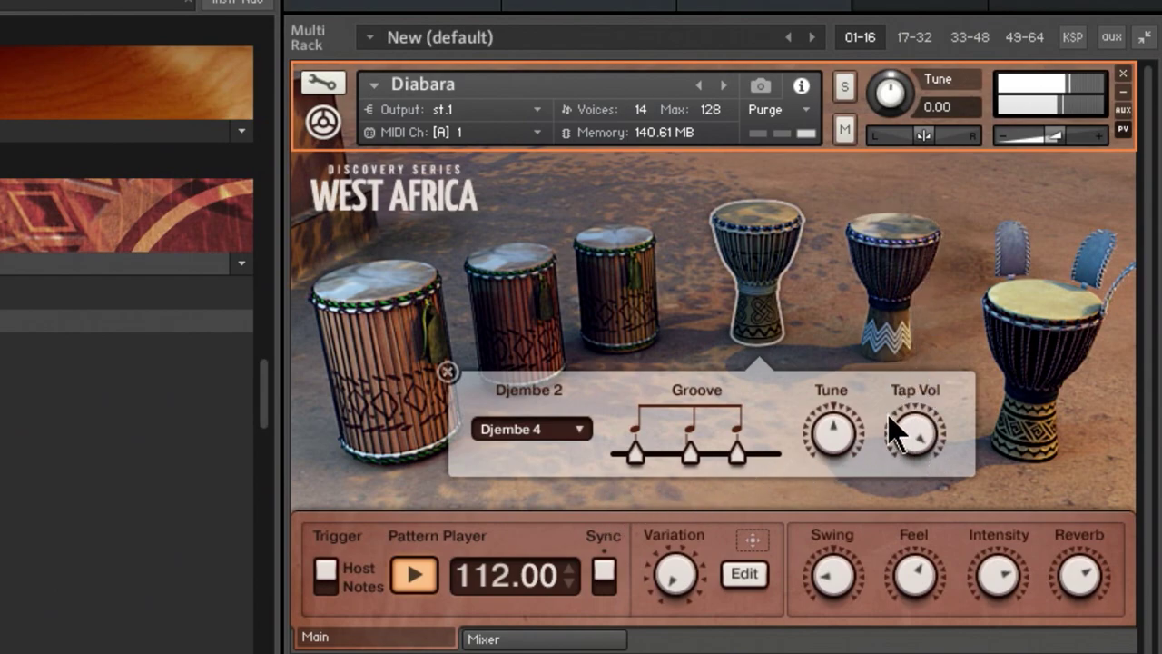
Set the Djembe 2 part's drum to Djembe 1, adjust its Tap Vol to maximum during playback, and stop the pattern
left_click(573, 430)
left_click(565, 454)
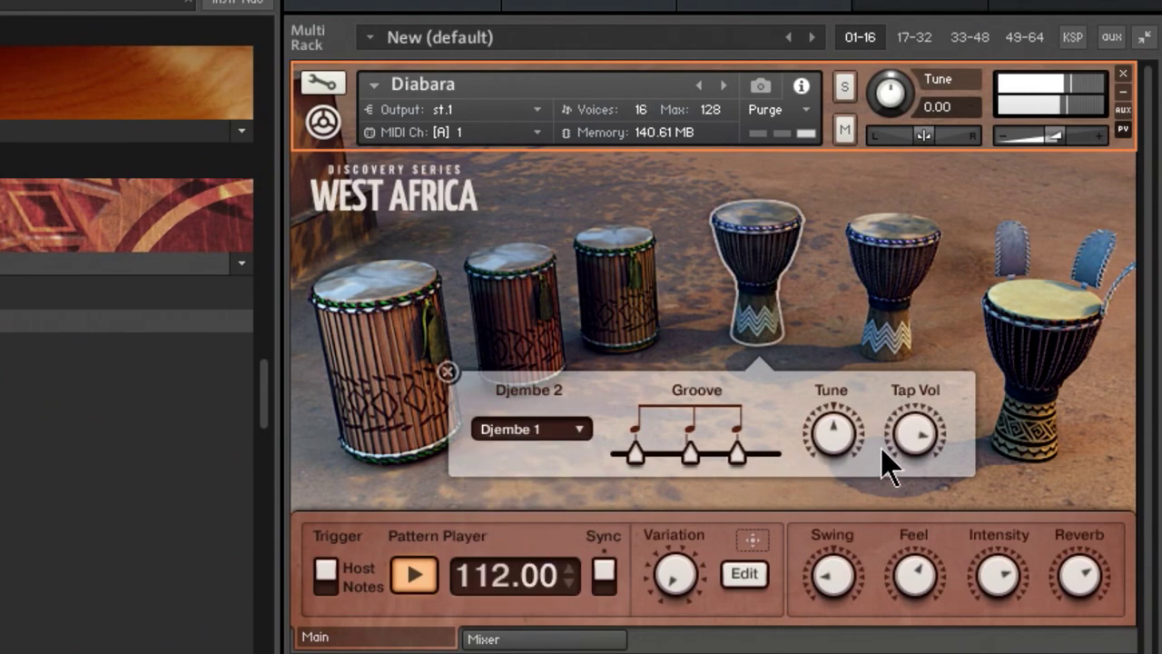
left_click_drag(920, 435, 912, 627)
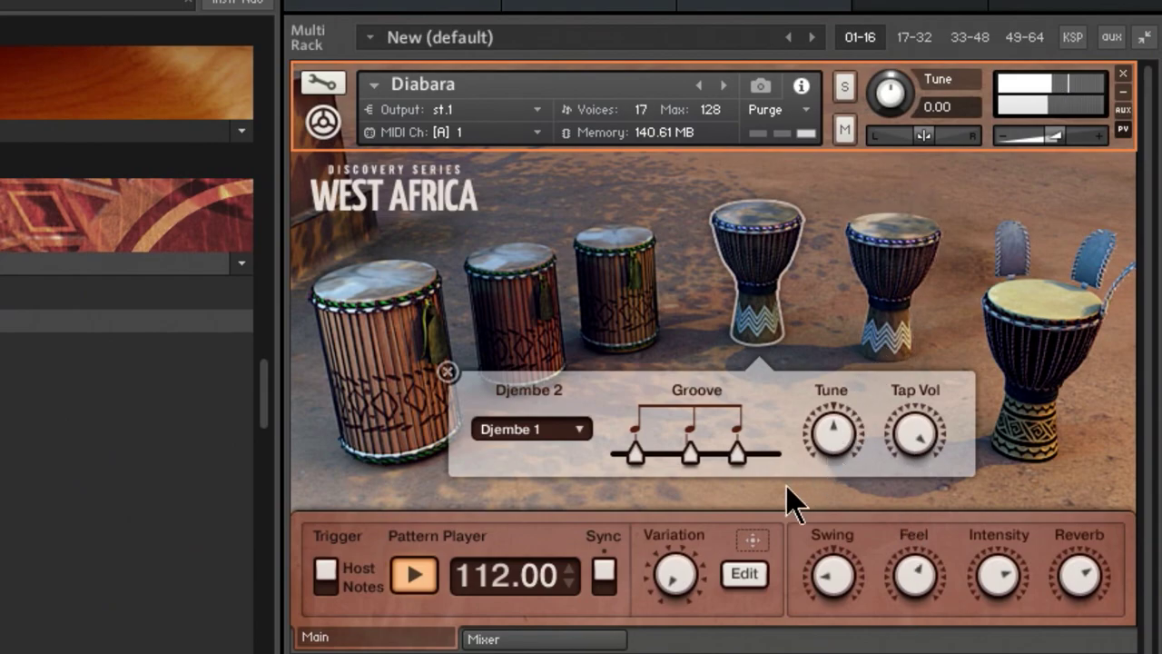
left_click(415, 575)
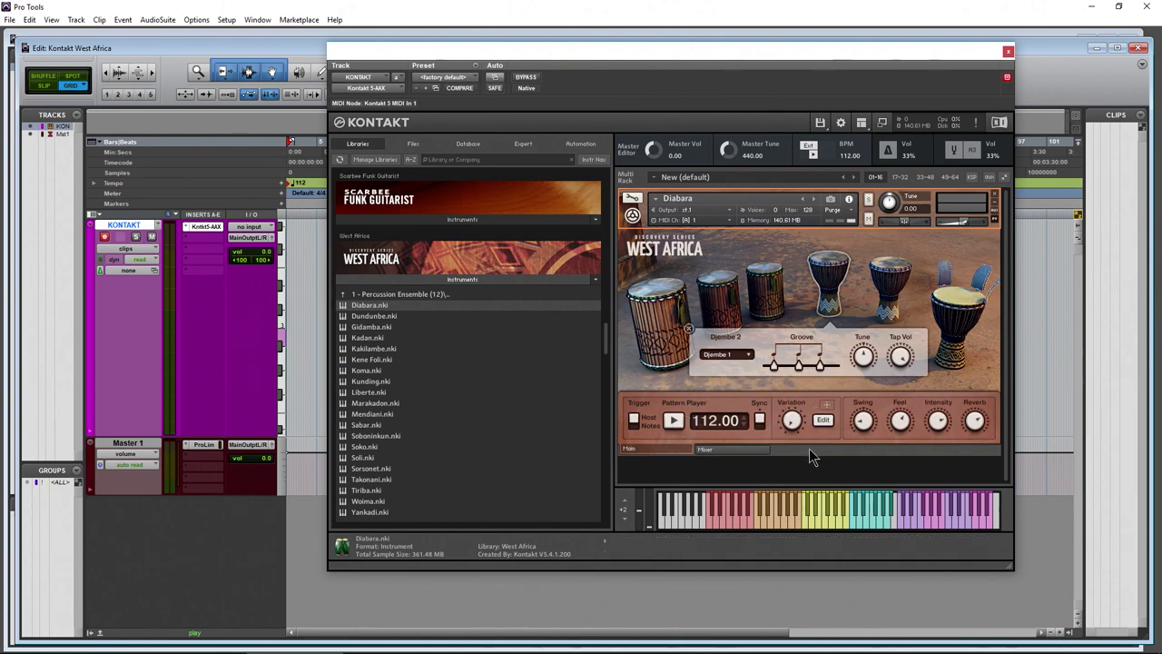
Open the pattern editor, copy the Djembe 2 pattern, and clear its row
left_click(824, 420)
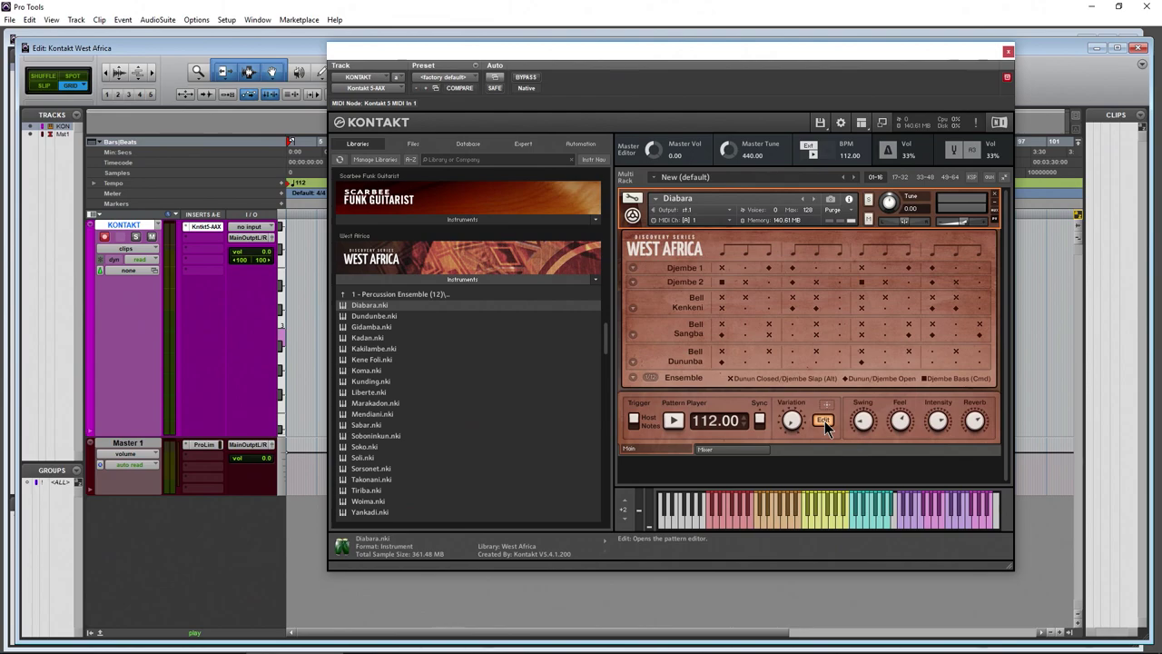
left_click(632, 282)
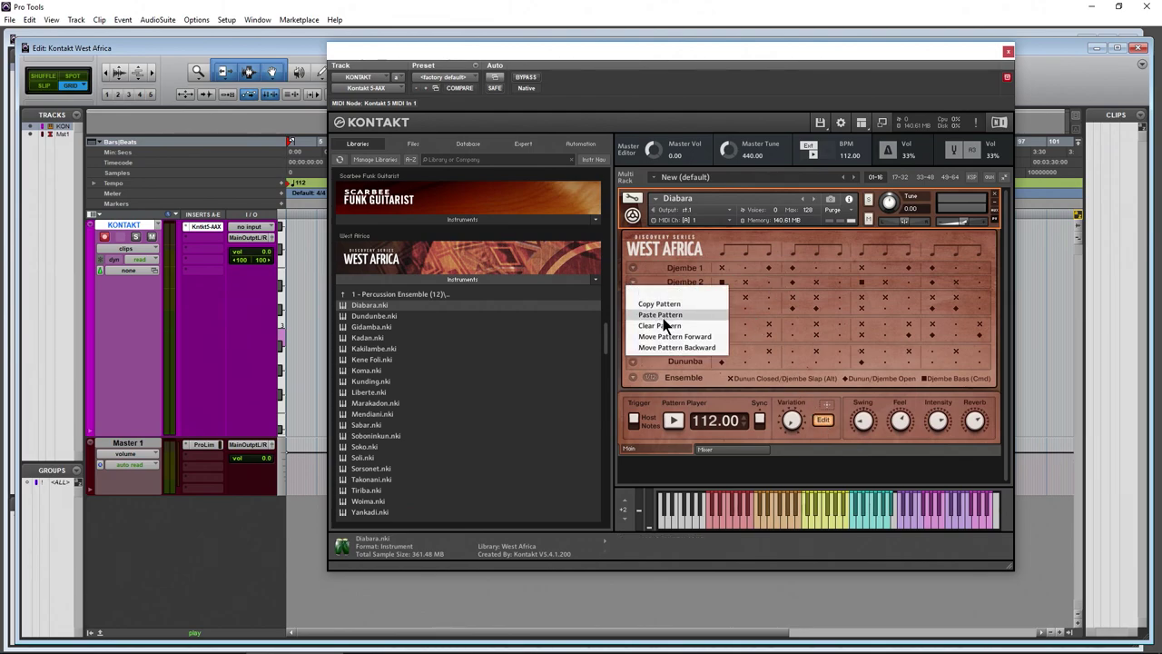
left_click(666, 303)
left_click(631, 281)
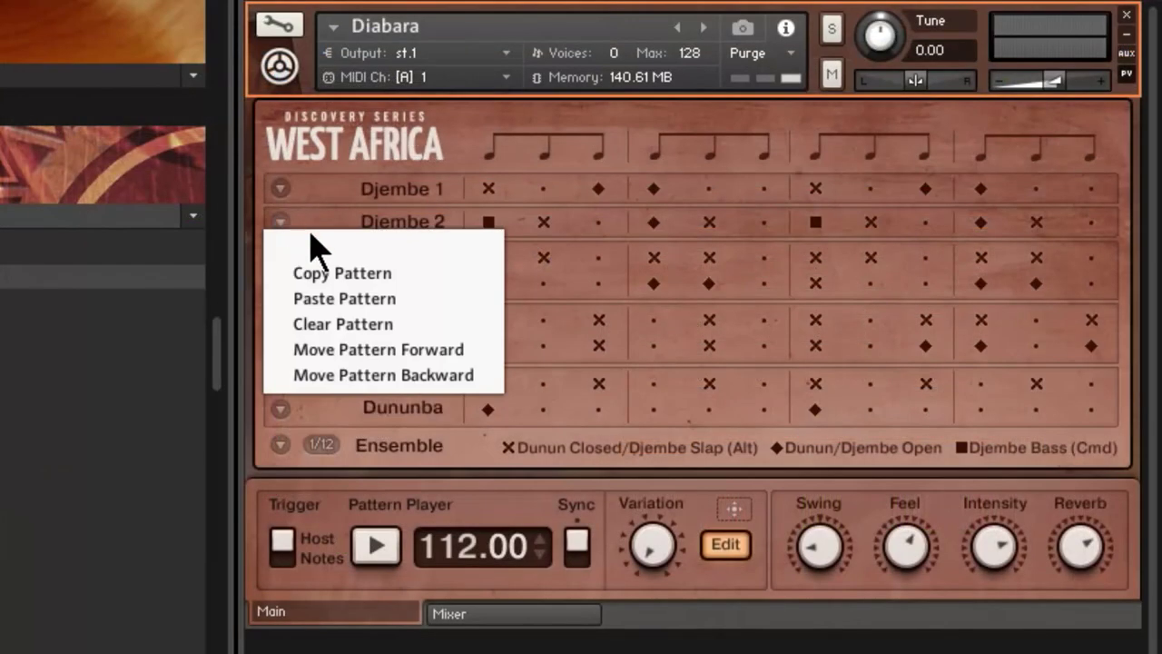
left_click(382, 327)
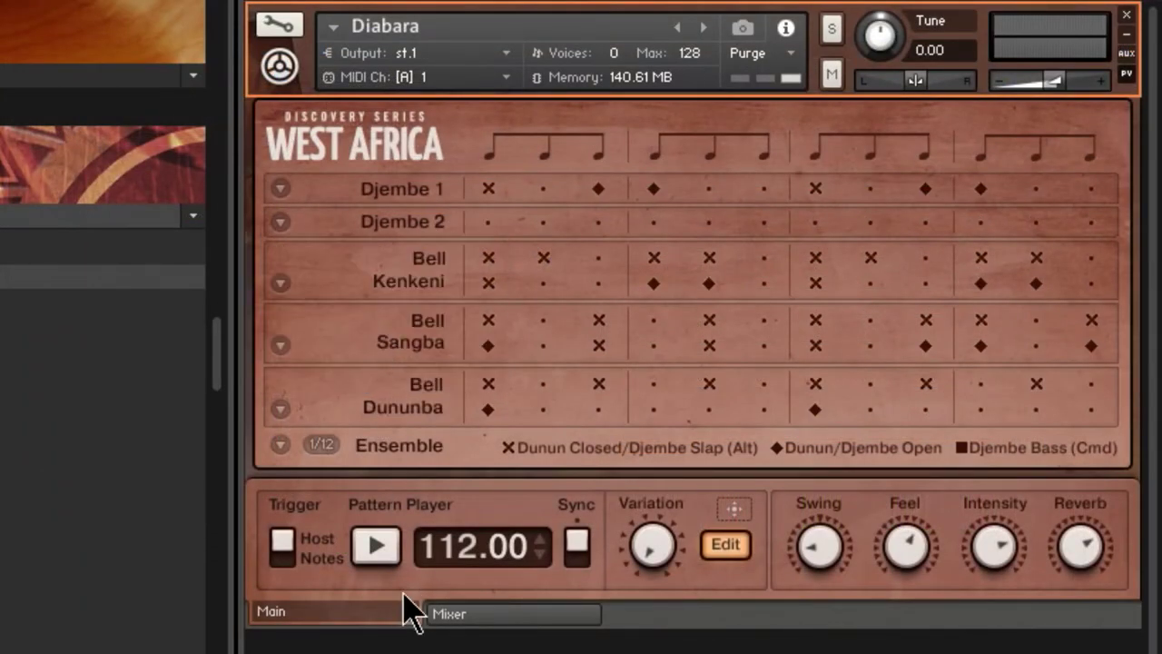
Play the cleared Djembe 2 pattern, check the mixer mutes, and turn the Djembe 2 Tap Vol down to minimum
left_click(376, 547)
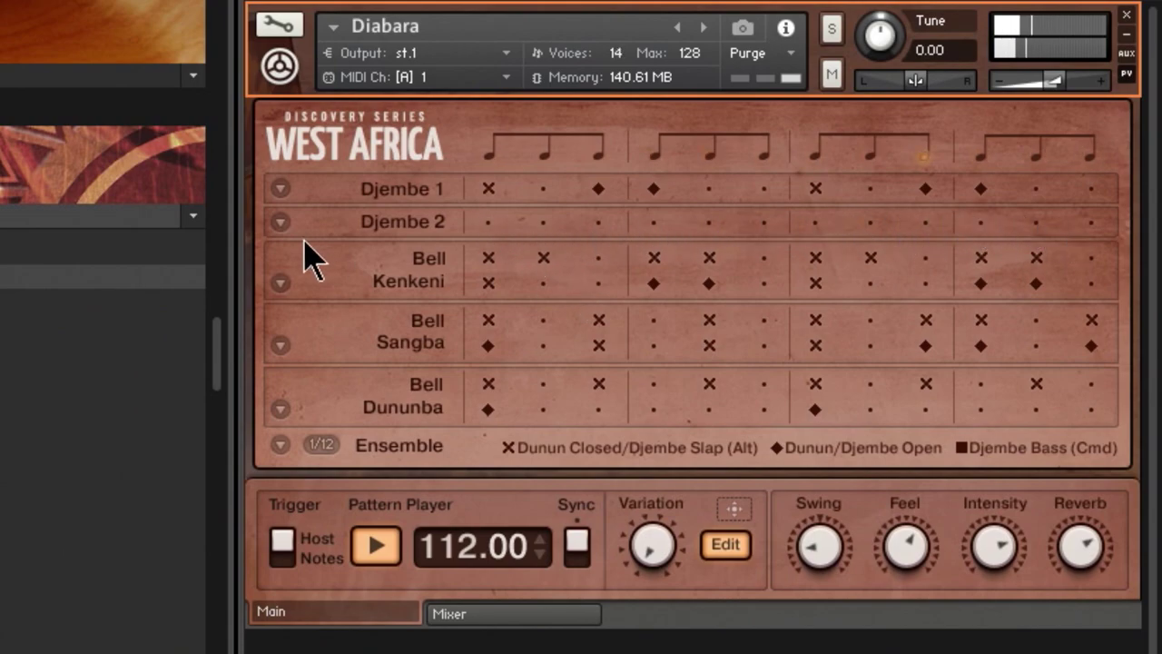
left_click(461, 616)
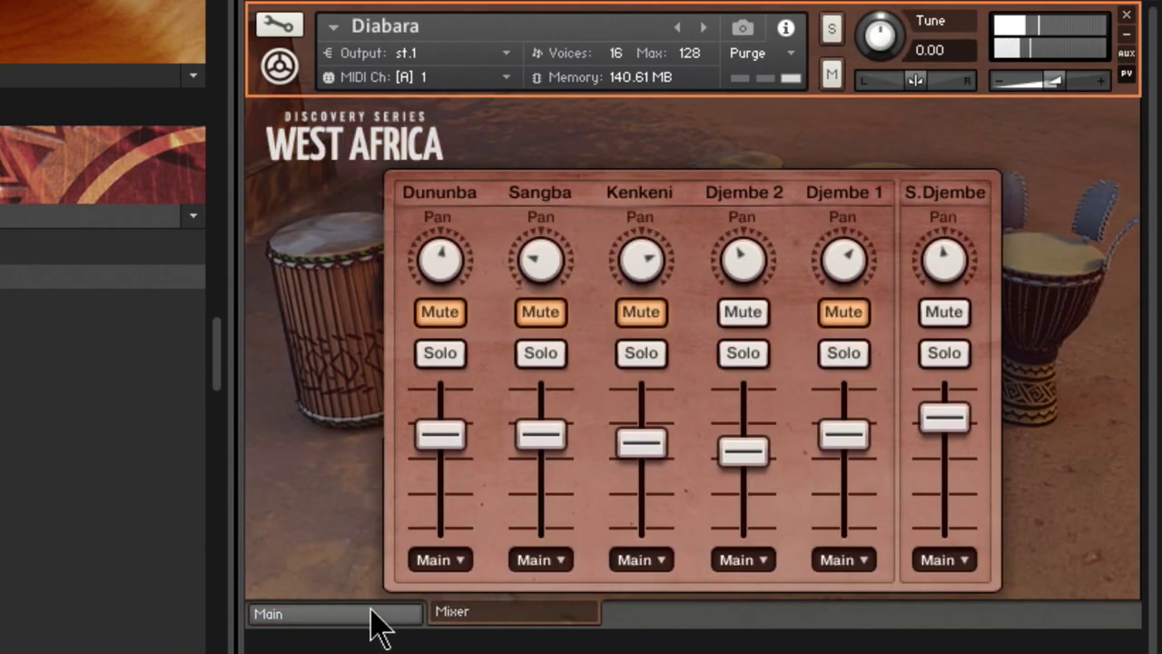
left_click(381, 624)
left_click(726, 544)
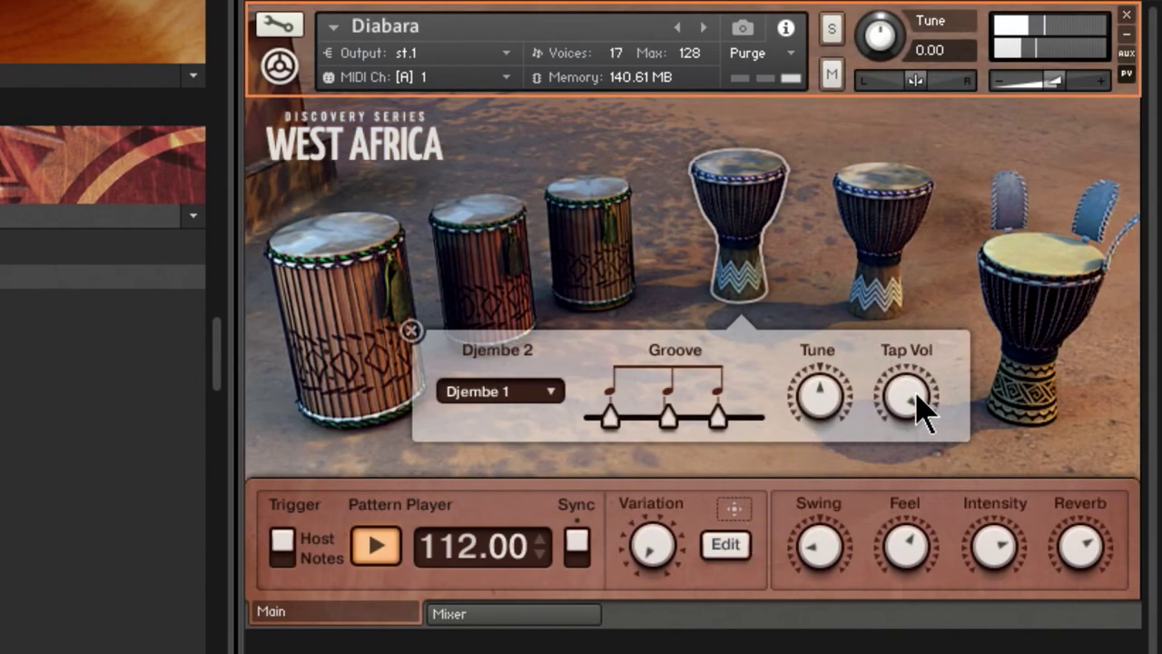
left_click_drag(907, 407, 881, 630)
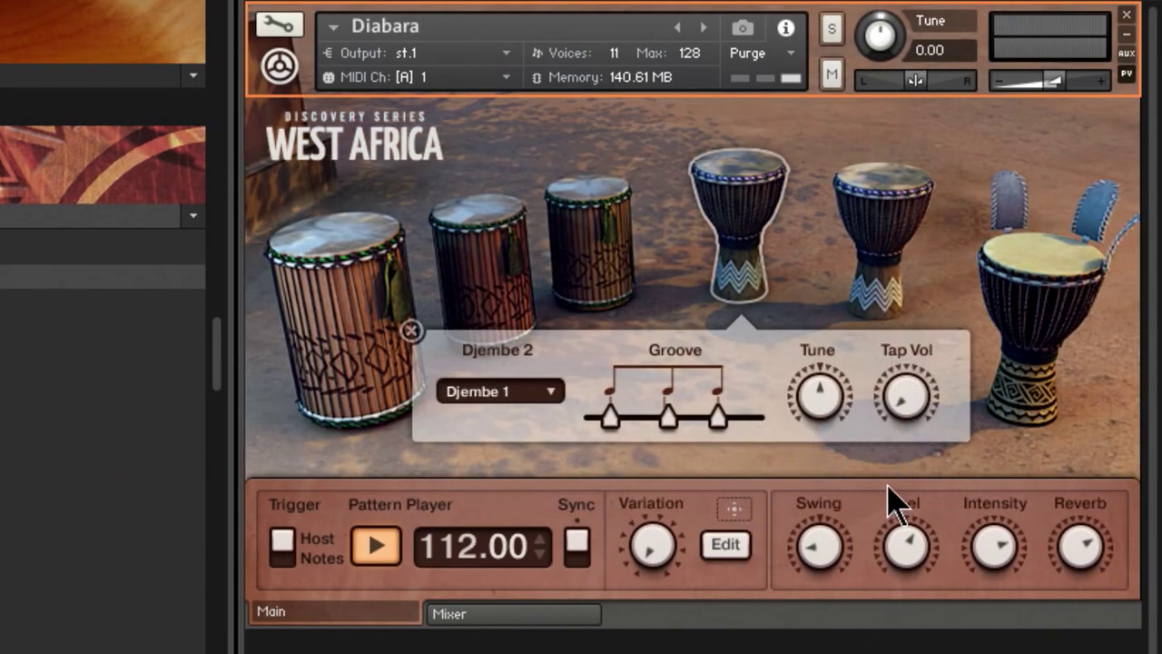
Add open hits on the second and fifth steps of the Djembe 2 row in the pattern editor
left_click(723, 547)
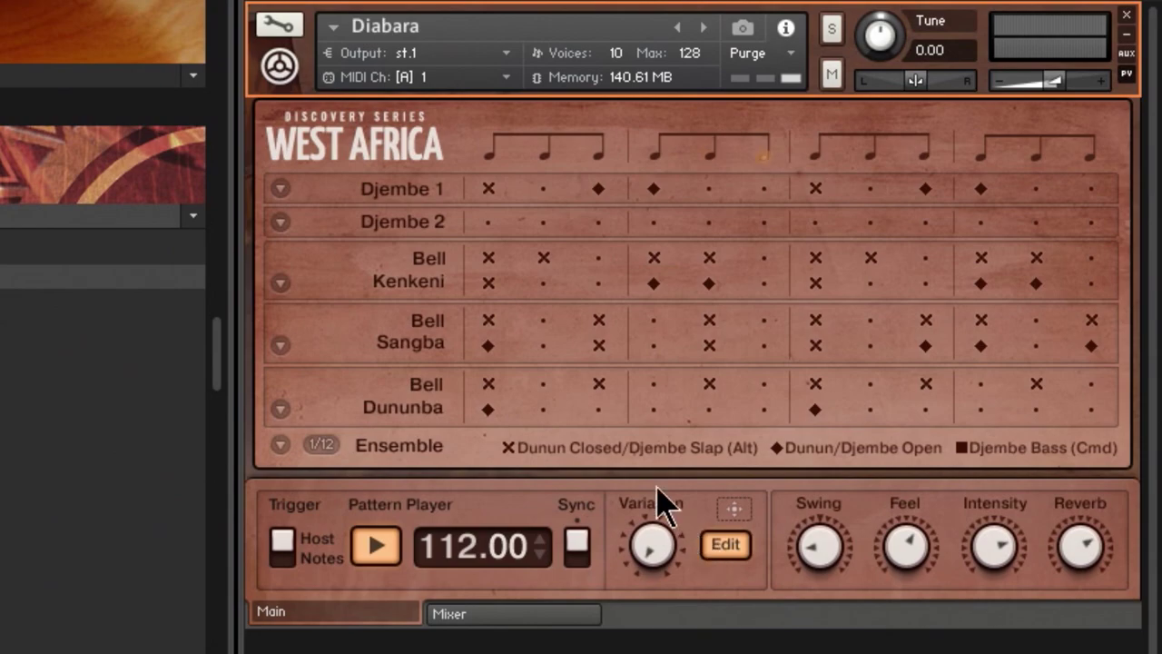
left_click(543, 223)
left_click(709, 232)
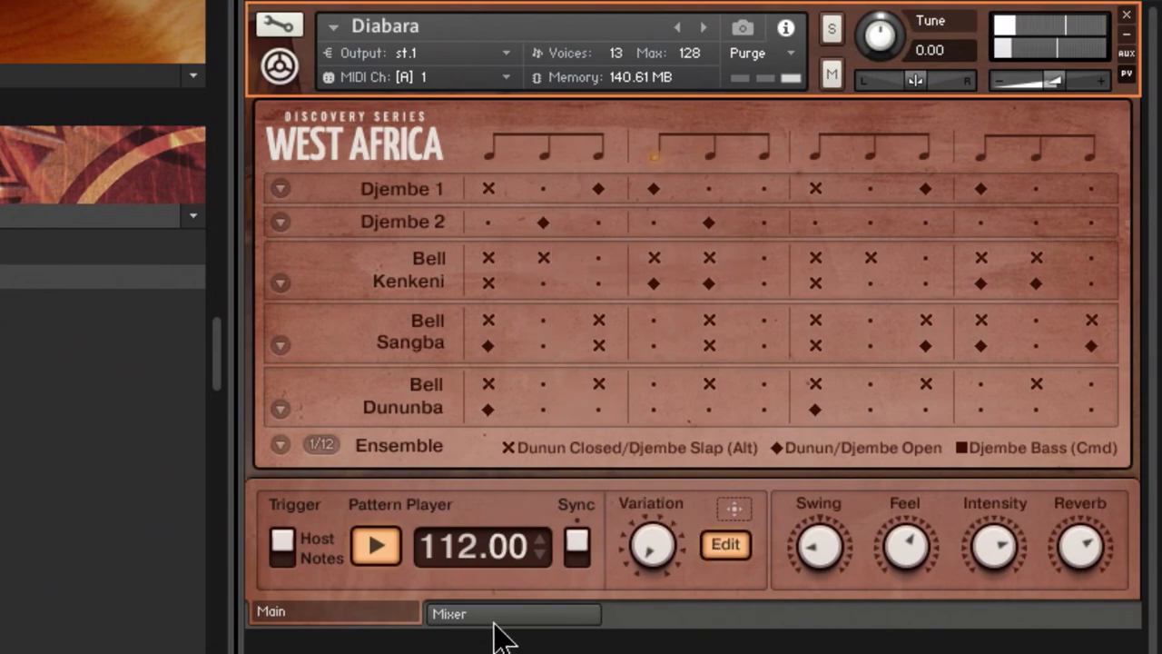
Raise the Djembe 2 Tap Vol above its midpoint during playback and check the mixer mutes
left_click(724, 545)
left_click_drag(888, 418, 907, 394)
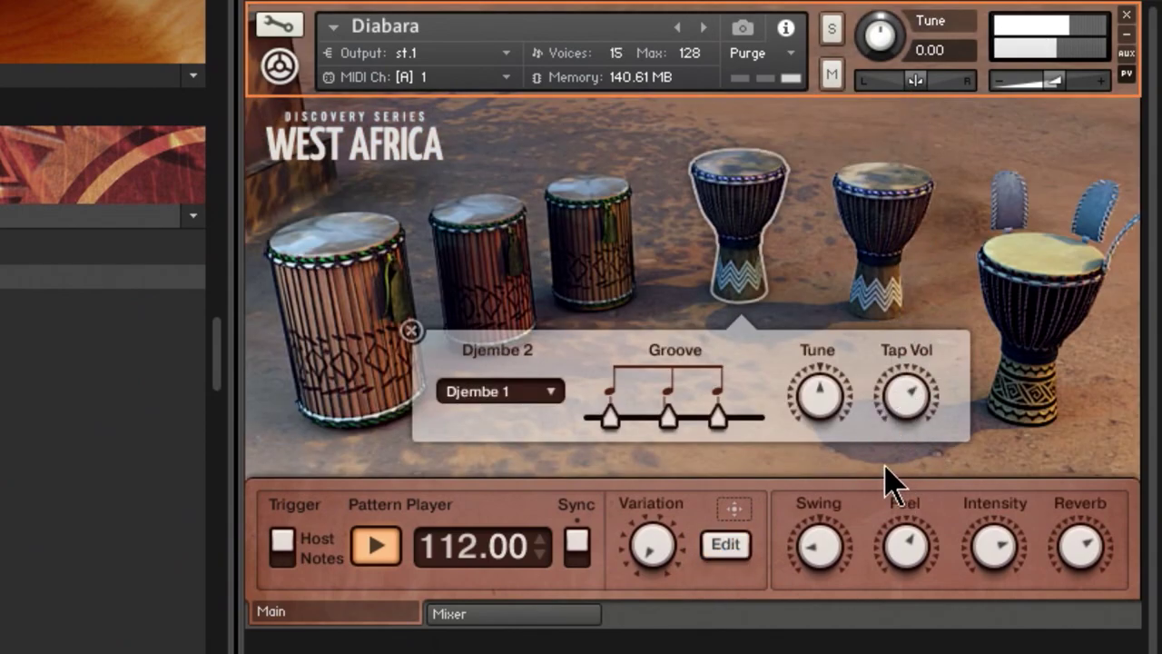
left_click(533, 617)
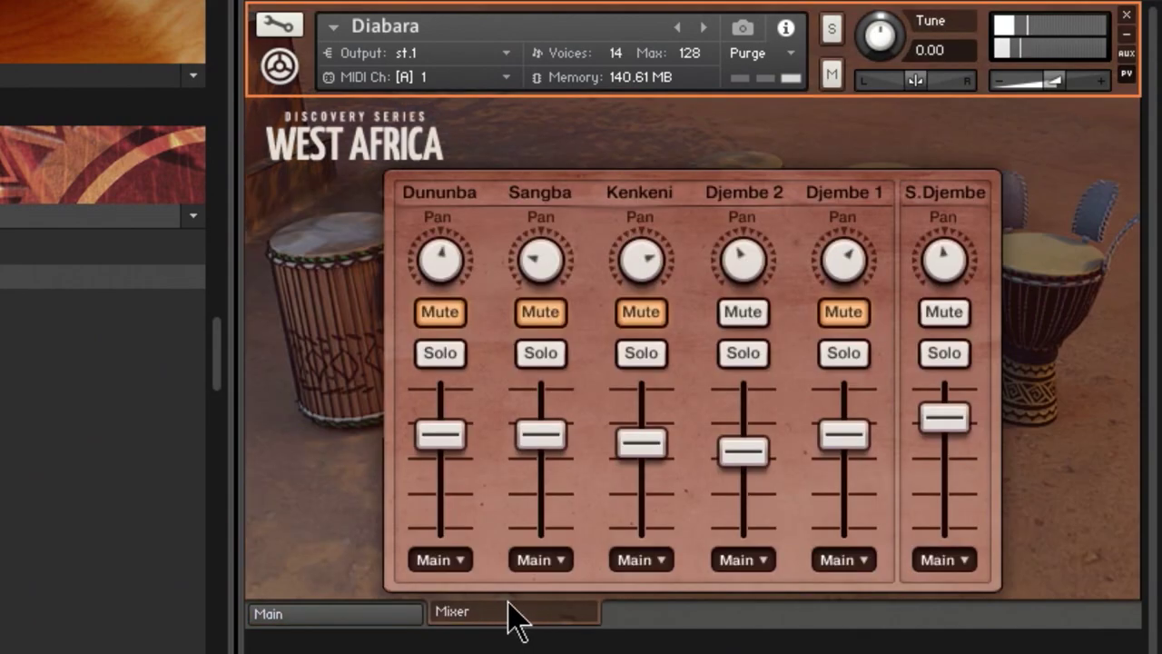
left_click(359, 619)
Stop playback, paste the copied pattern back into the Djembe 2 row, and close the pattern editor
left_click(726, 544)
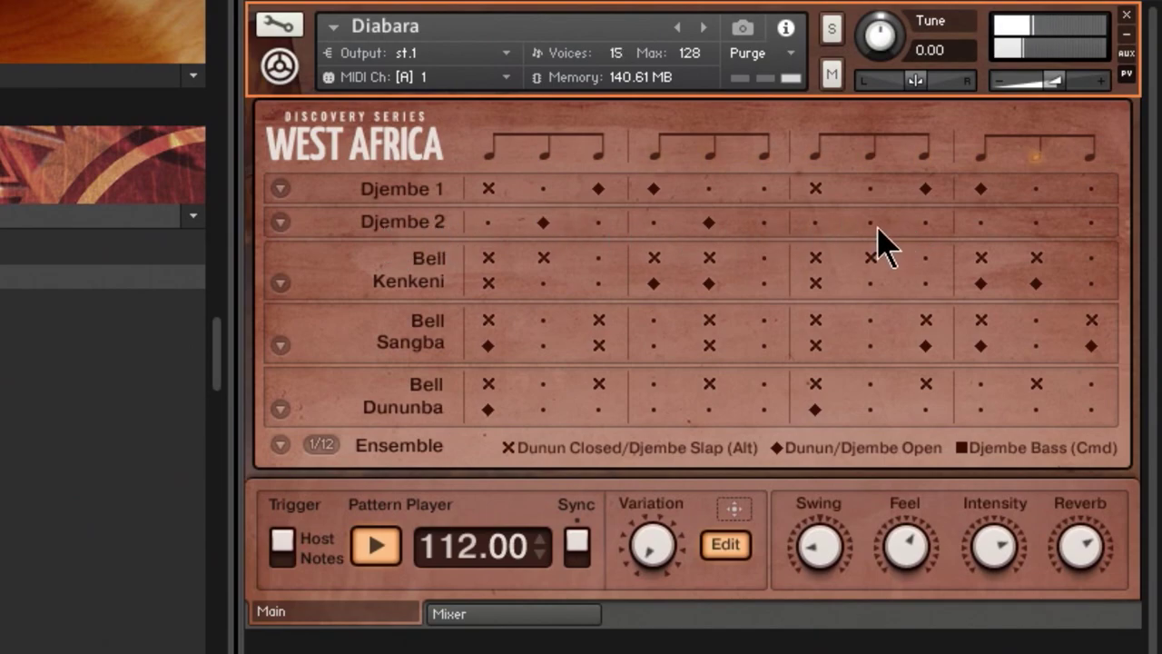
left_click(376, 549)
left_click(280, 224)
left_click(343, 297)
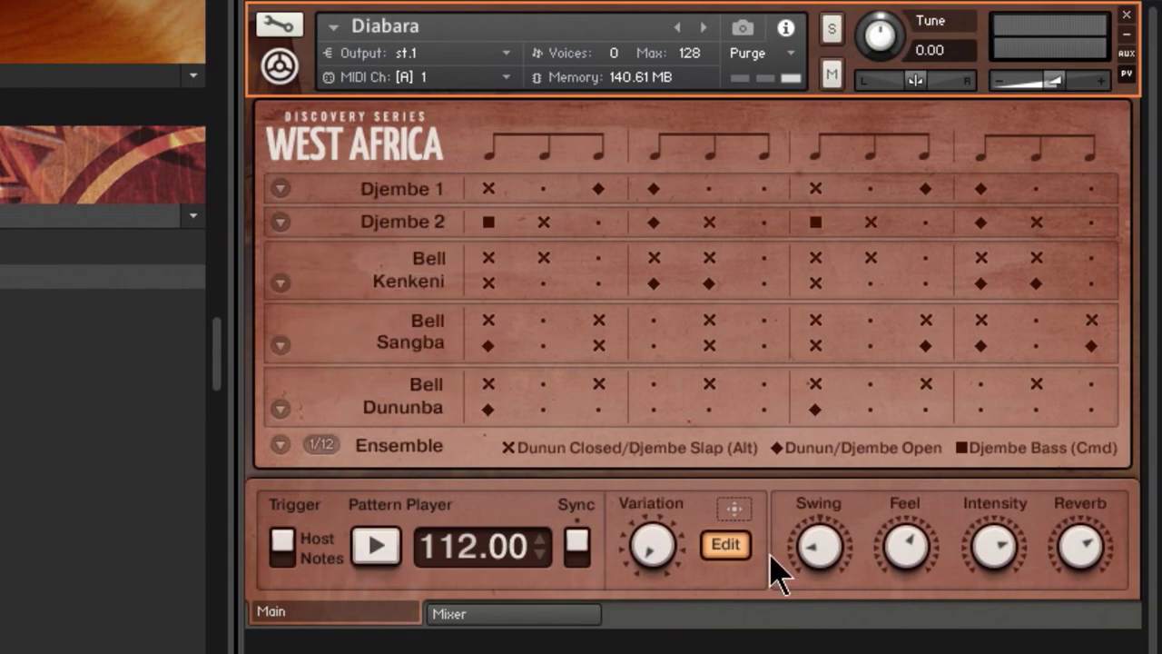
left_click(726, 544)
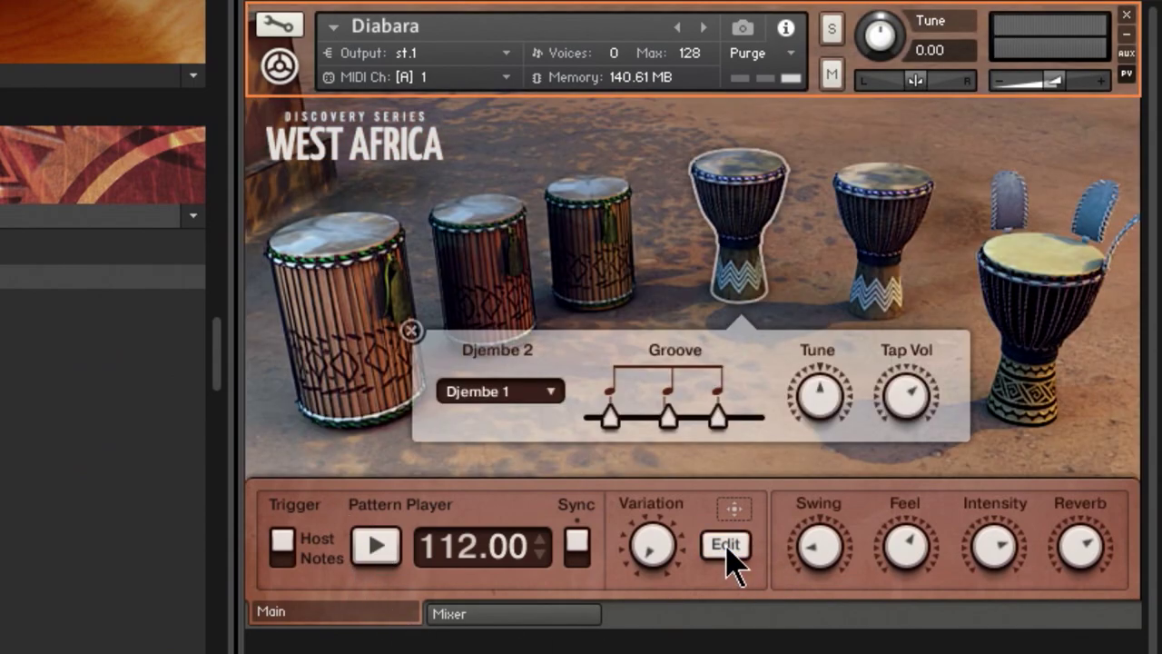
Open the Solo Djembe properties, audition its phrases from the keyboard at minimum and maximum Decay, and close the properties
left_click(876, 194)
left_click(1021, 281)
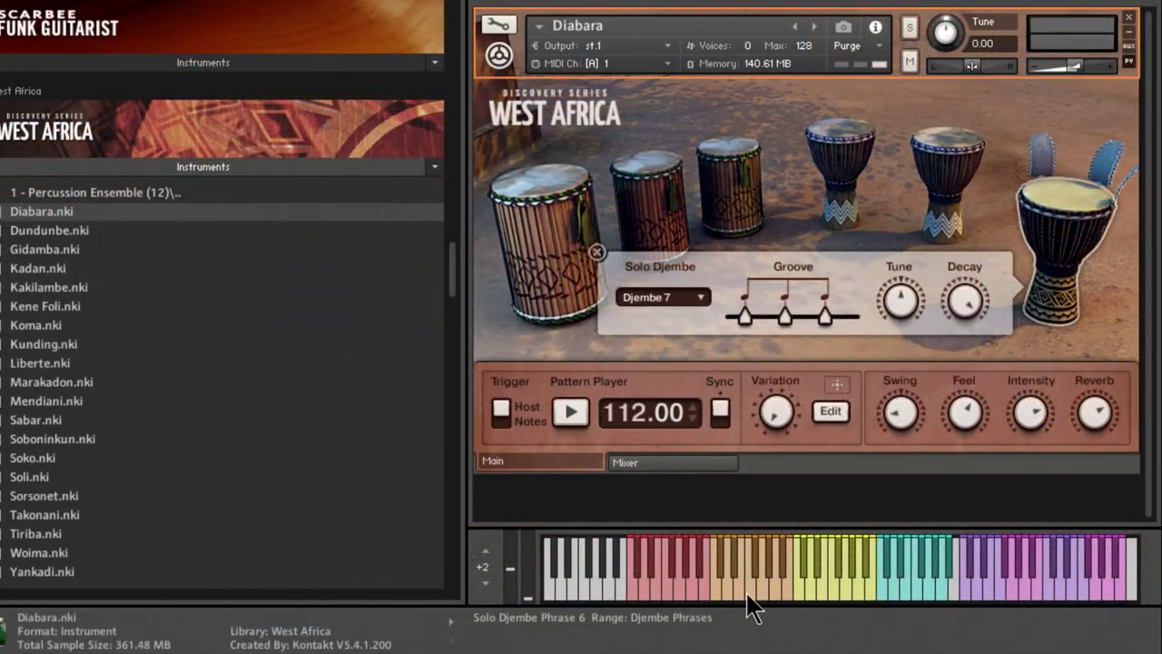
left_click(748, 590)
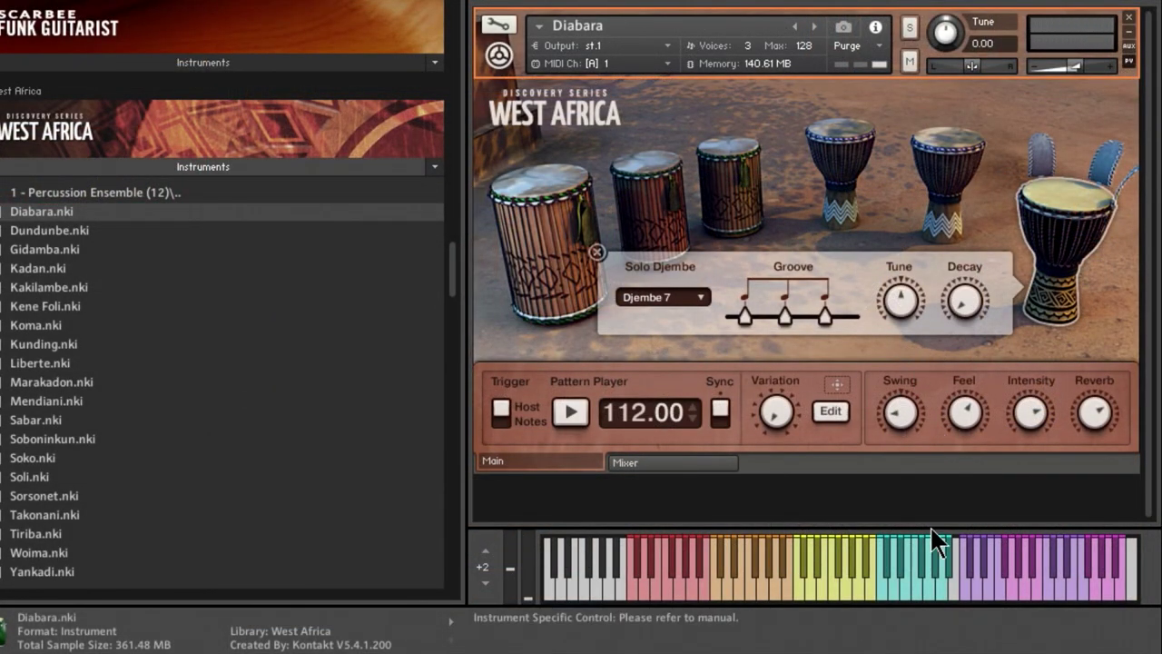
left_click(740, 590)
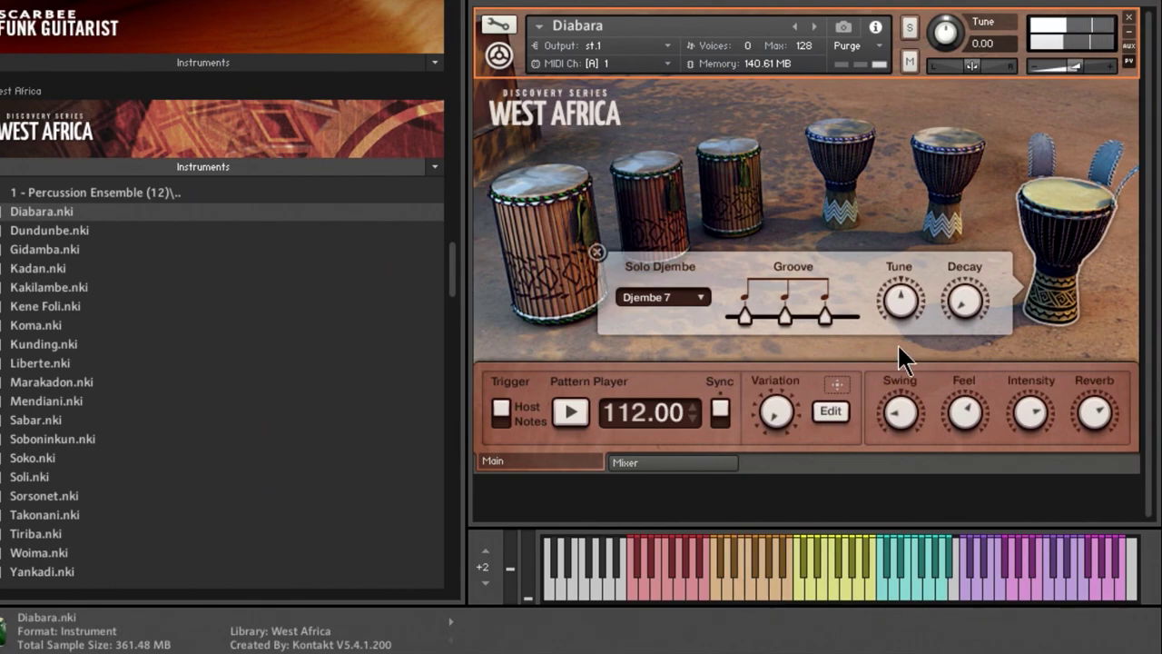
left_click(773, 595)
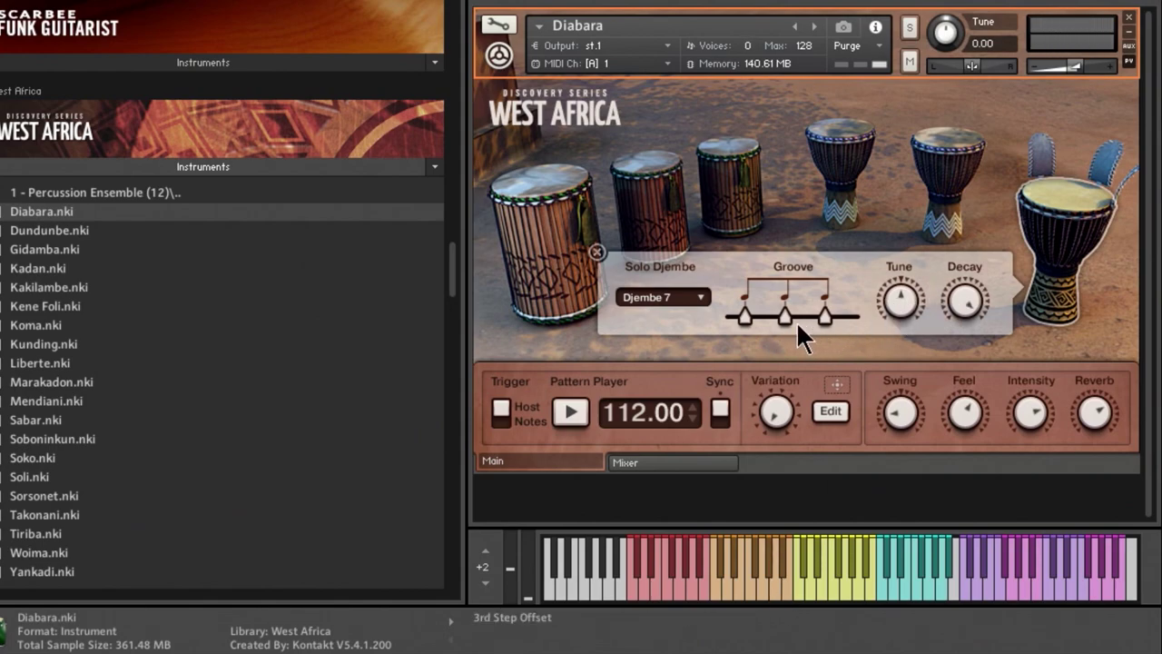
left_click(595, 251)
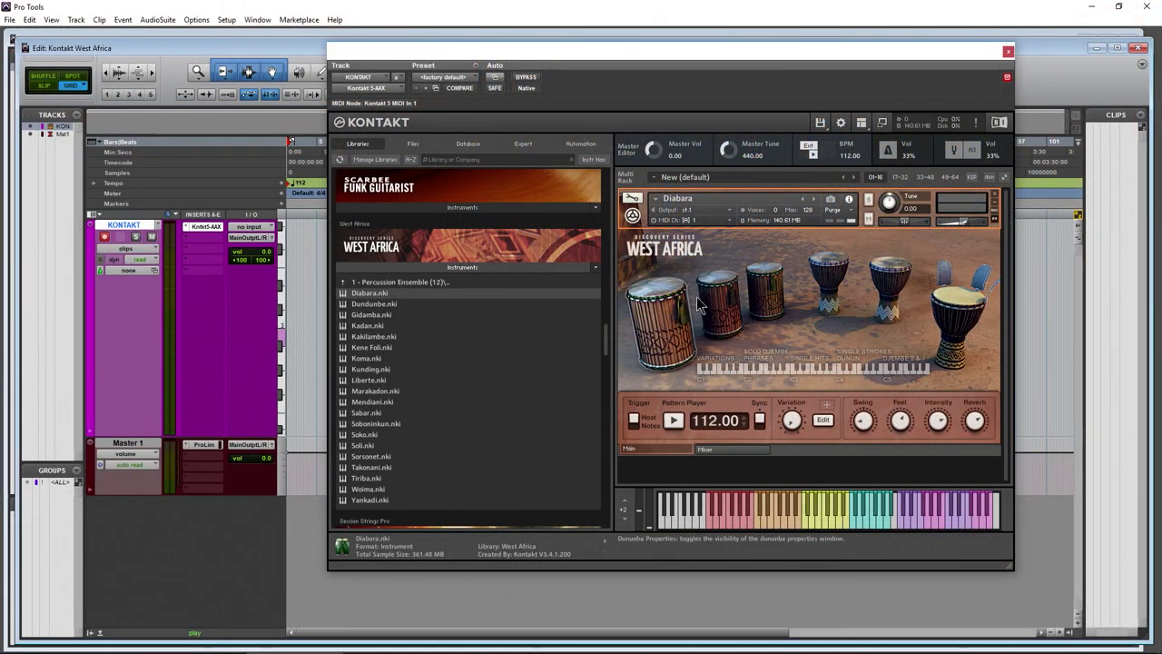
View the properties of the Sangba and Djembe 1 drums, and close the properties window
left_click(828, 281)
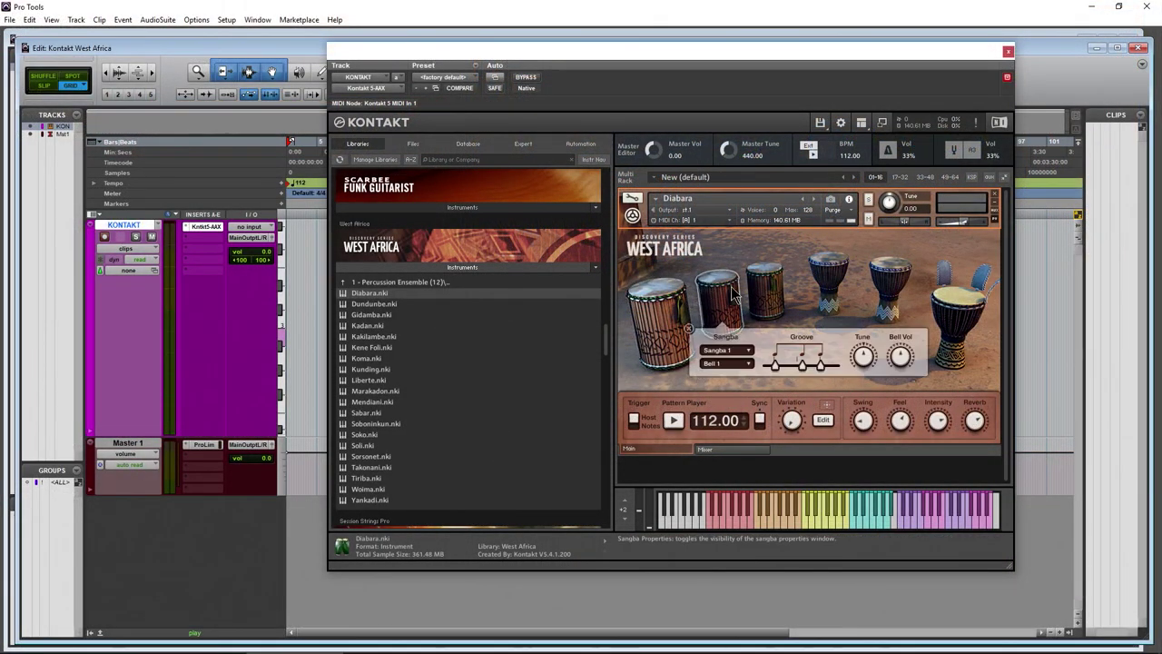
left_click(882, 290)
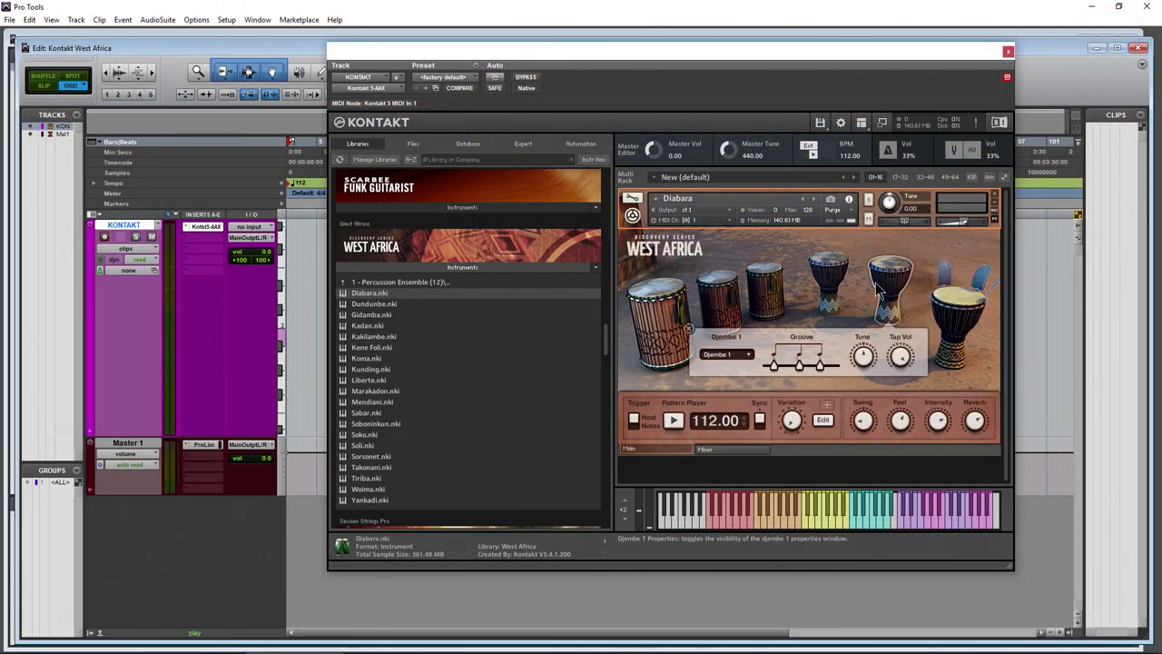
left_click(690, 327)
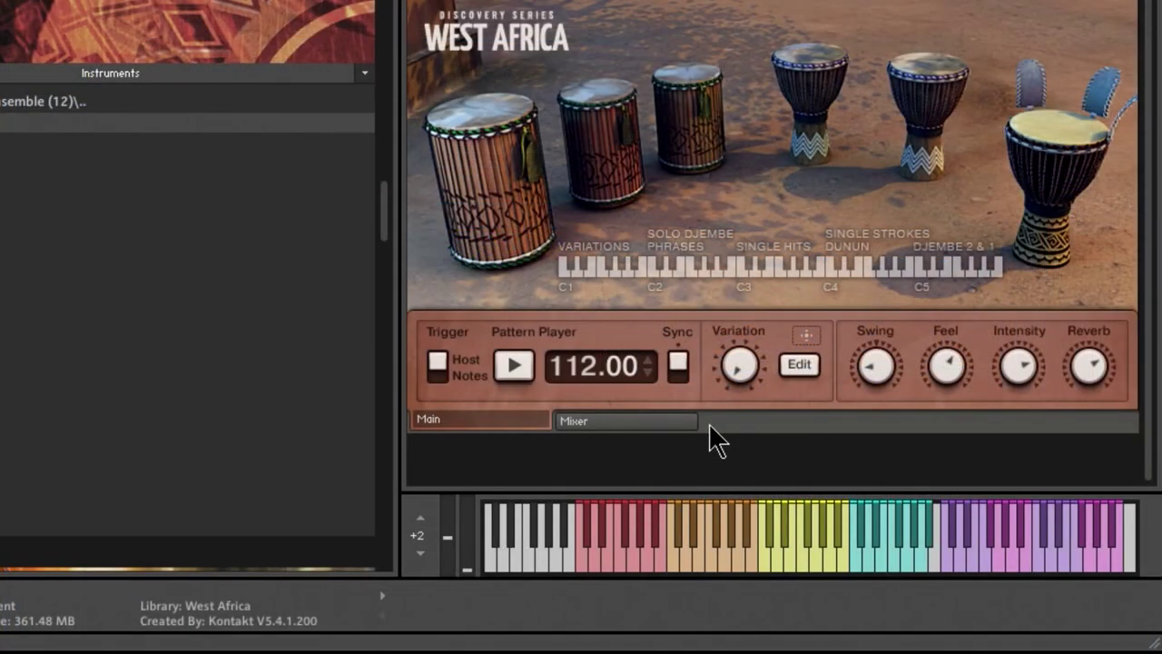
Switch the pattern player's Trigger from Host to Notes
left_click(439, 370)
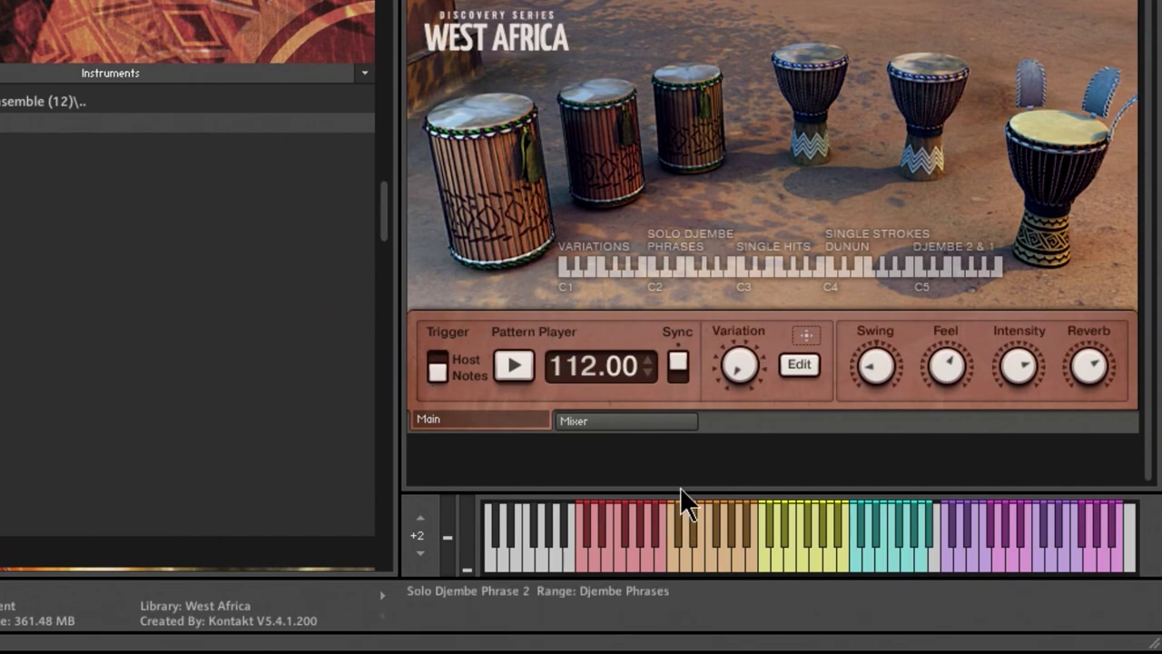
Trigger variations including Pattern 6 from the pattern keys, try the pattern player's playback, and set Trigger to Host
left_click(584, 559)
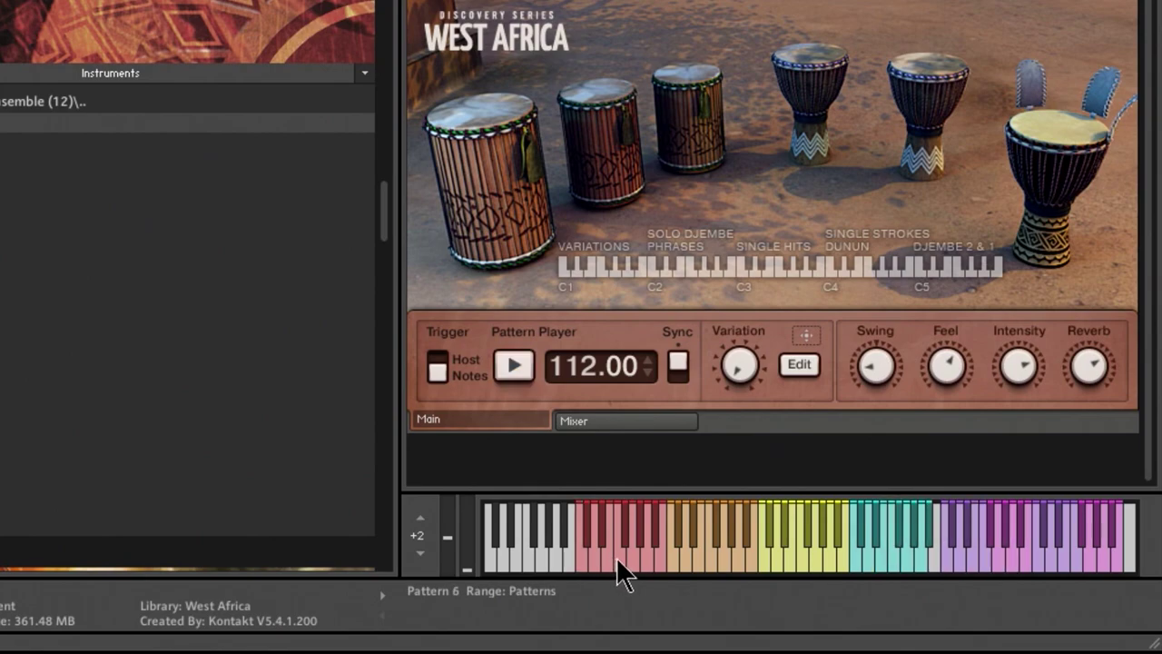
left_click(618, 563)
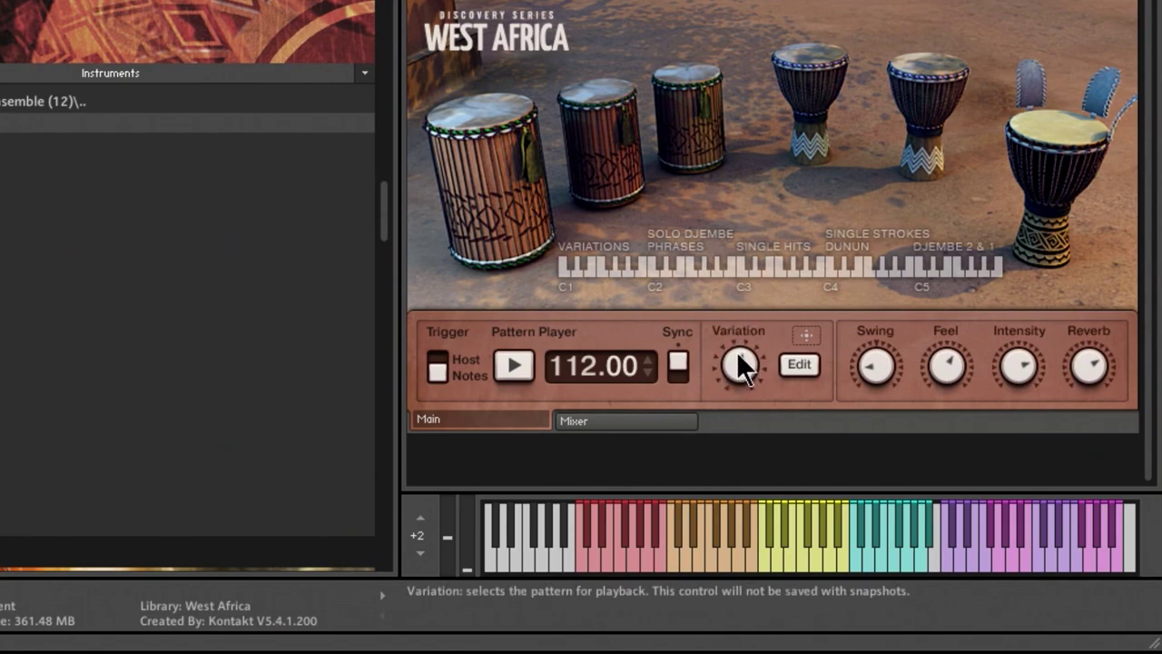
left_click(516, 361)
left_click(437, 363)
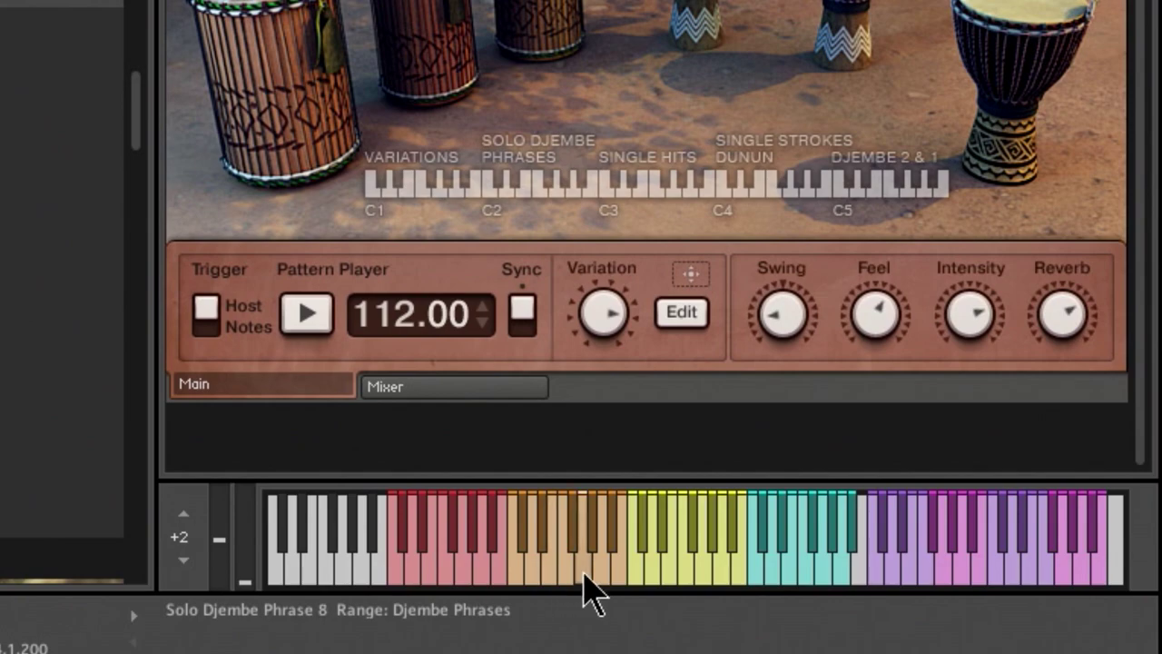
Audition Solo Djembe phrases, including Phrase 3, from the on-screen keyboard and move the pitch bend control up and down
left_click(532, 576)
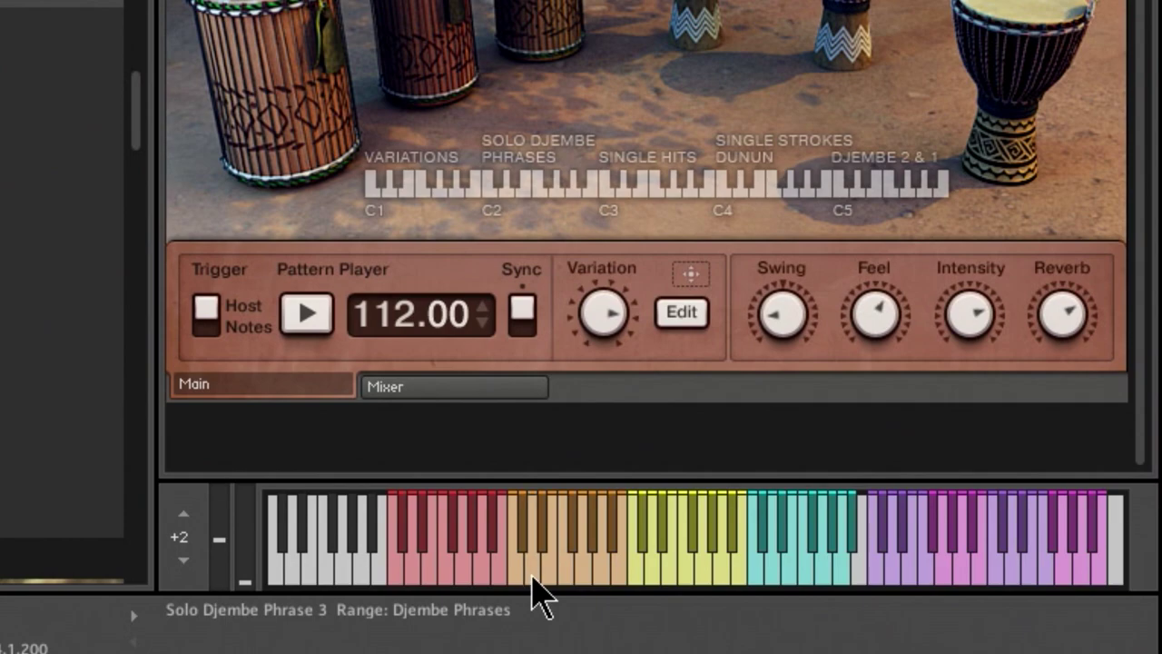
left_click_drag(222, 545, 227, 454)
left_click(567, 577)
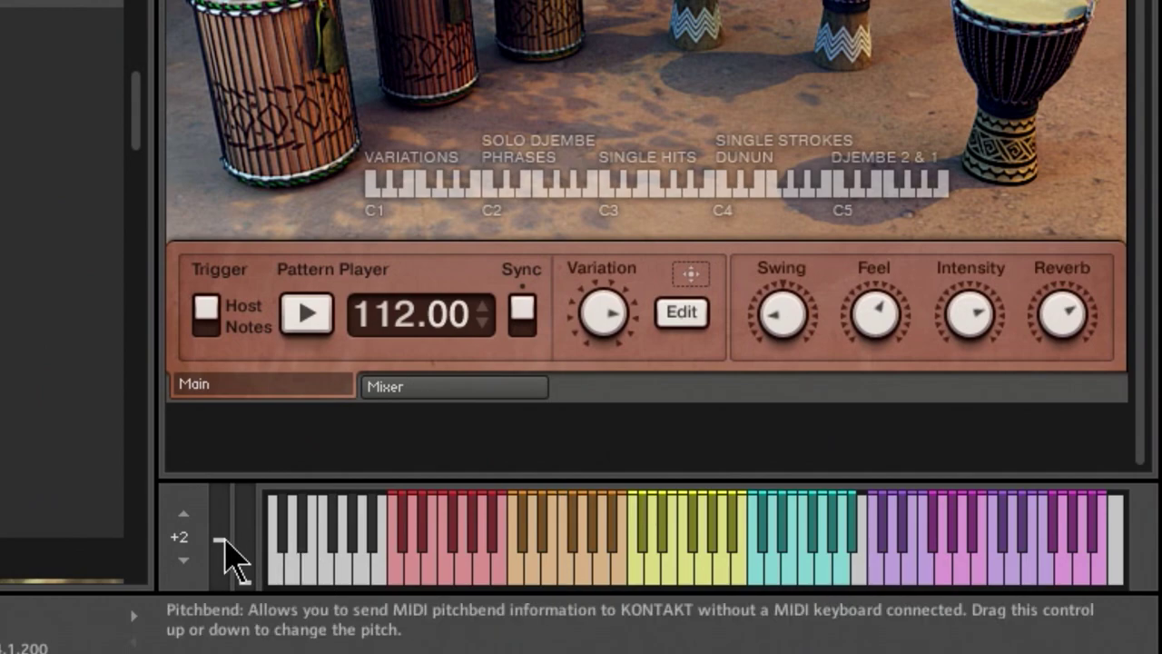
left_click_drag(222, 550, 222, 589)
left_click_drag(223, 588, 224, 523)
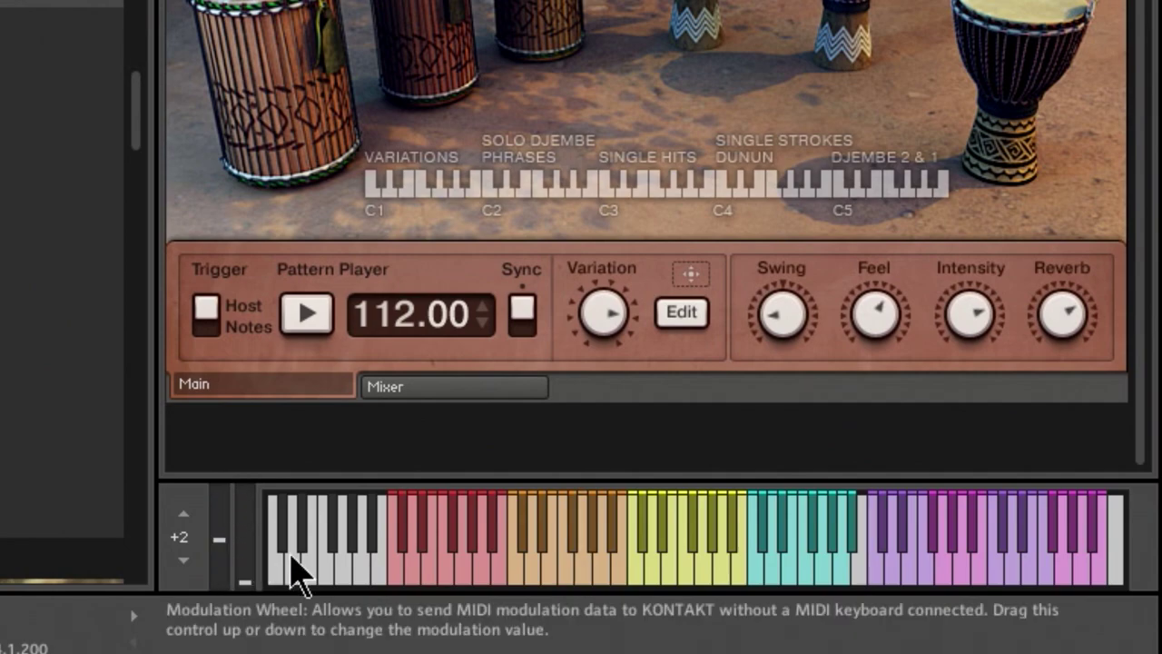
Audition the Solo Djembe single hits across the Djembe Hits range of the on-screen keyboard
left_click(652, 579)
left_click(669, 577)
left_click(688, 577)
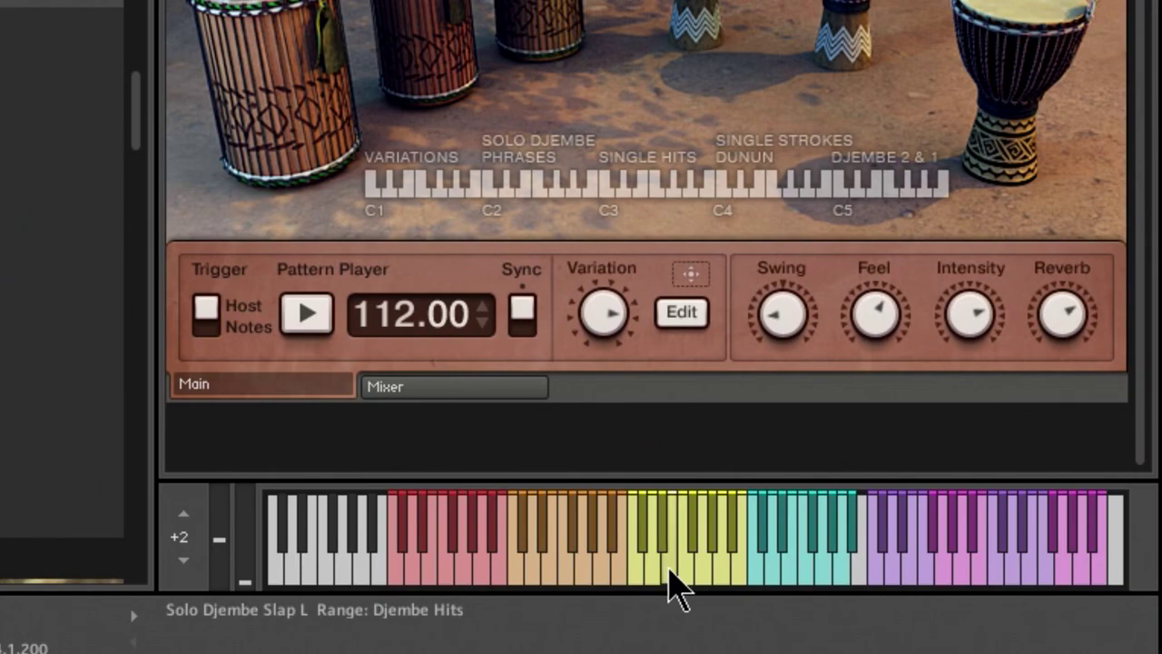
left_click(716, 577)
left_click(733, 581)
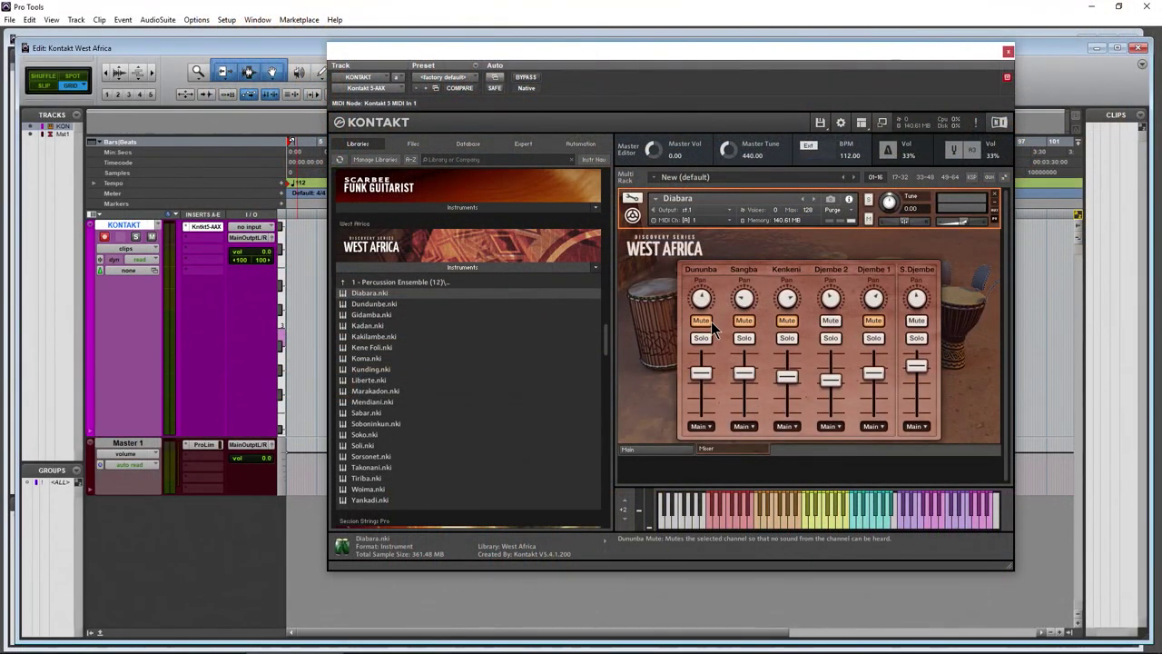
Unmute the Dununba, Sangba, Kenkeni and Djembe 1 channels in the mixer and return to the instrument's main view
left_click(737, 321)
left_click(786, 321)
left_click(873, 320)
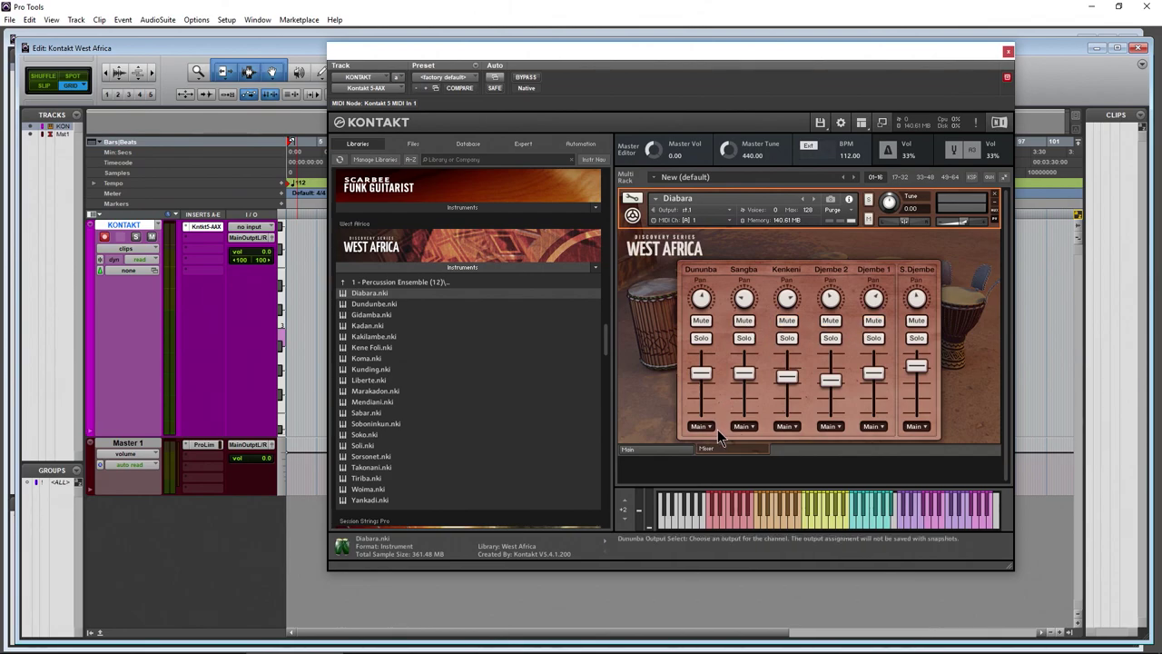
left_click(652, 450)
Audition single strokes in the Dunun range of the on-screen keyboard, including Dununba Open
left_click(853, 524)
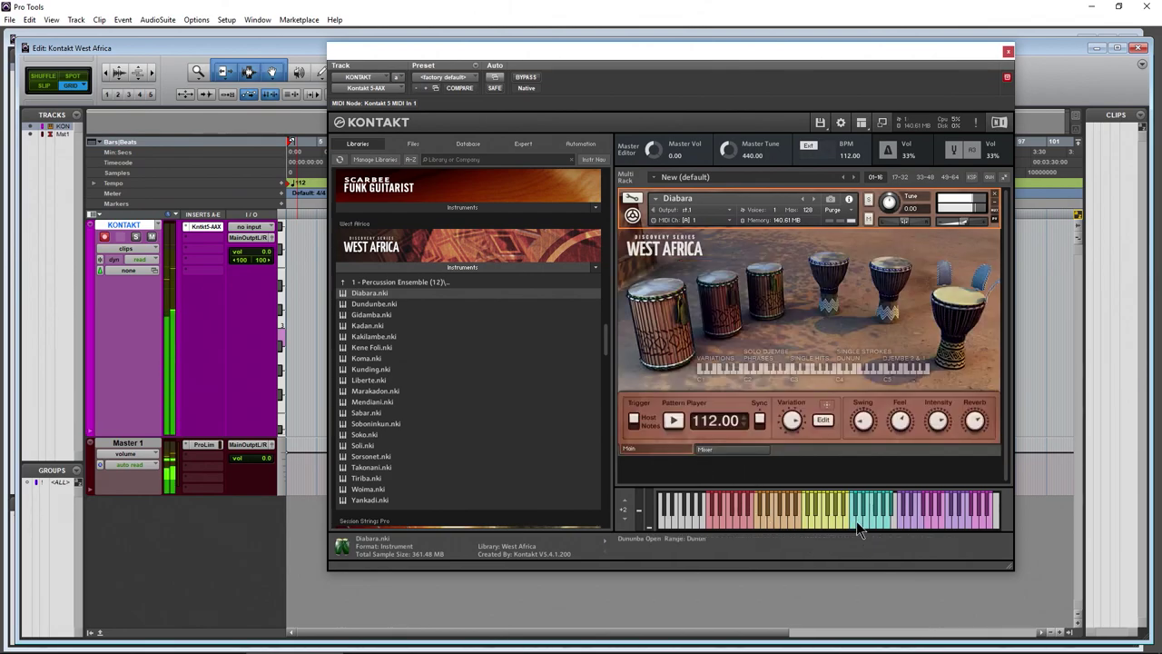
left_click(859, 523)
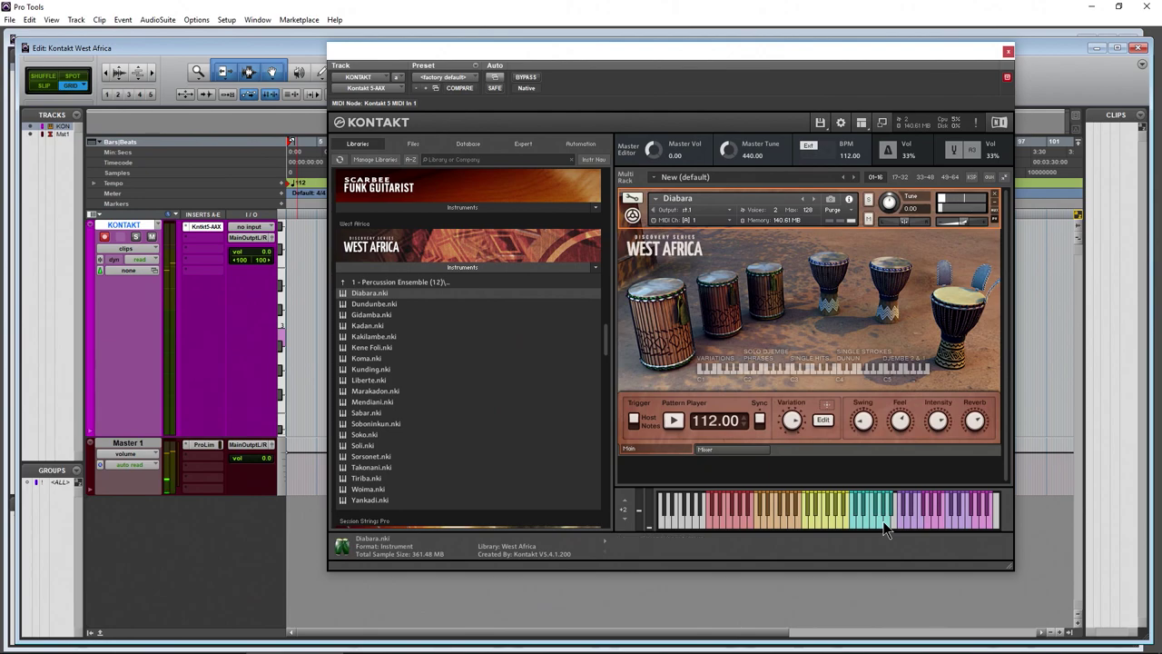
left_click(879, 523)
Audition the Djembe 2 and Djembe 1 single strokes on the on-screen keyboard, including Djembe 1 Bass R
left_click(901, 524)
left_click(901, 524)
left_click(911, 522)
left_click(918, 522)
left_click(918, 523)
left_click(925, 526)
left_click(926, 524)
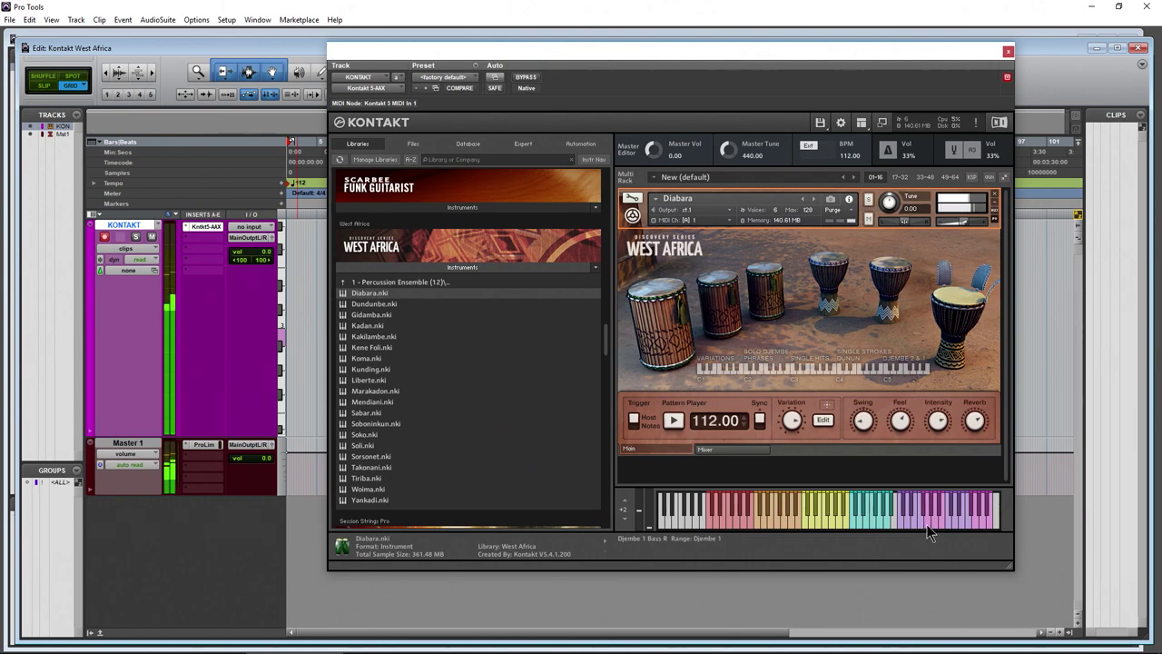
left_click(926, 523)
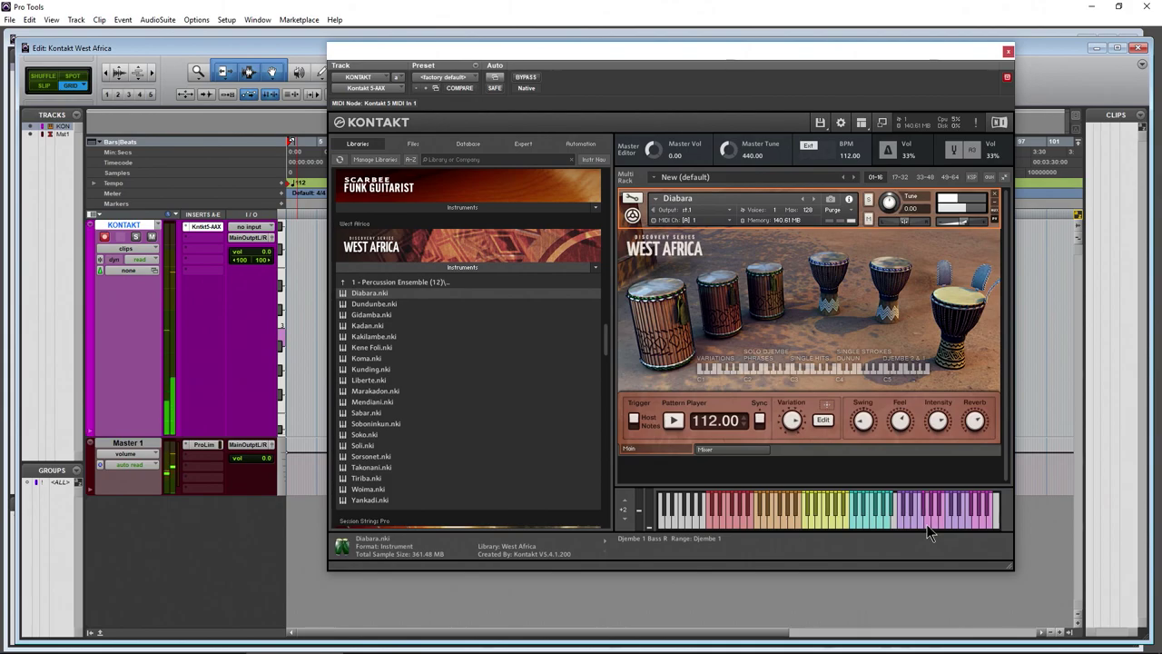
left_click(933, 513)
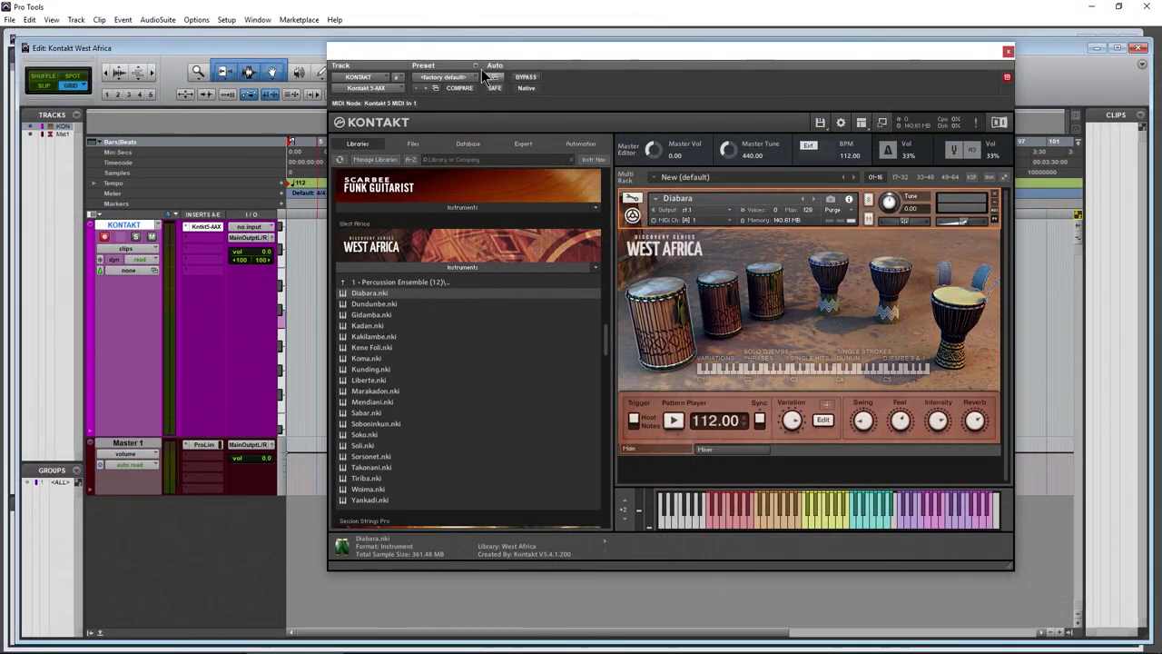
Run the pattern player with the host's playback, stop it, and trigger a variation from the pattern keys
key("space")
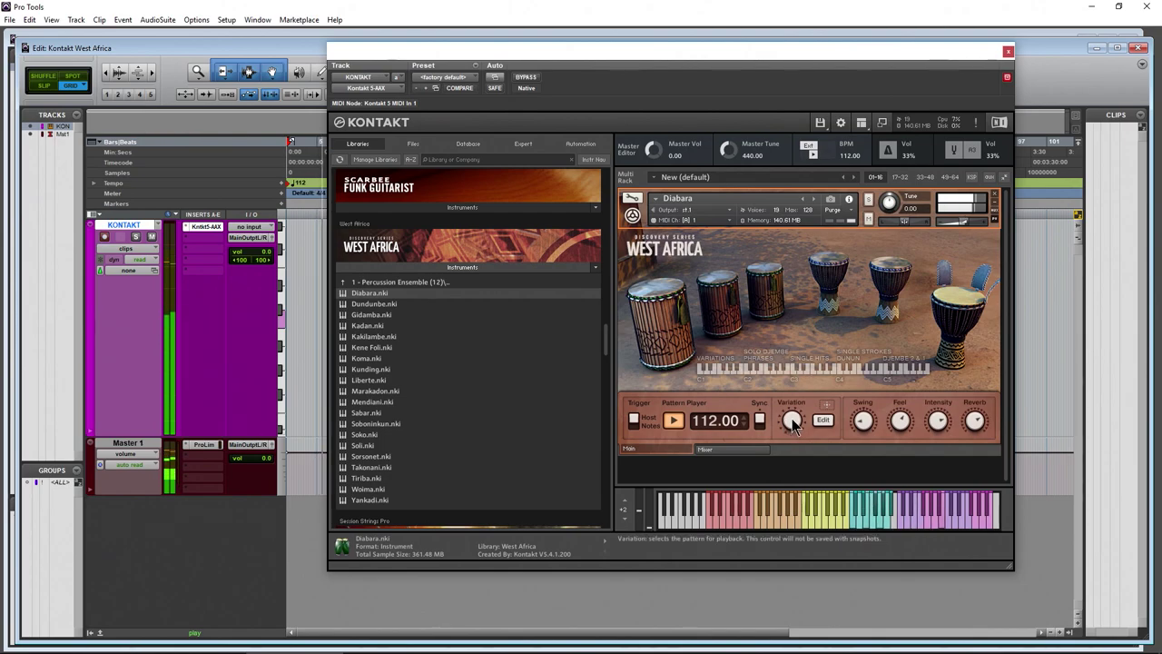
left_click(673, 420)
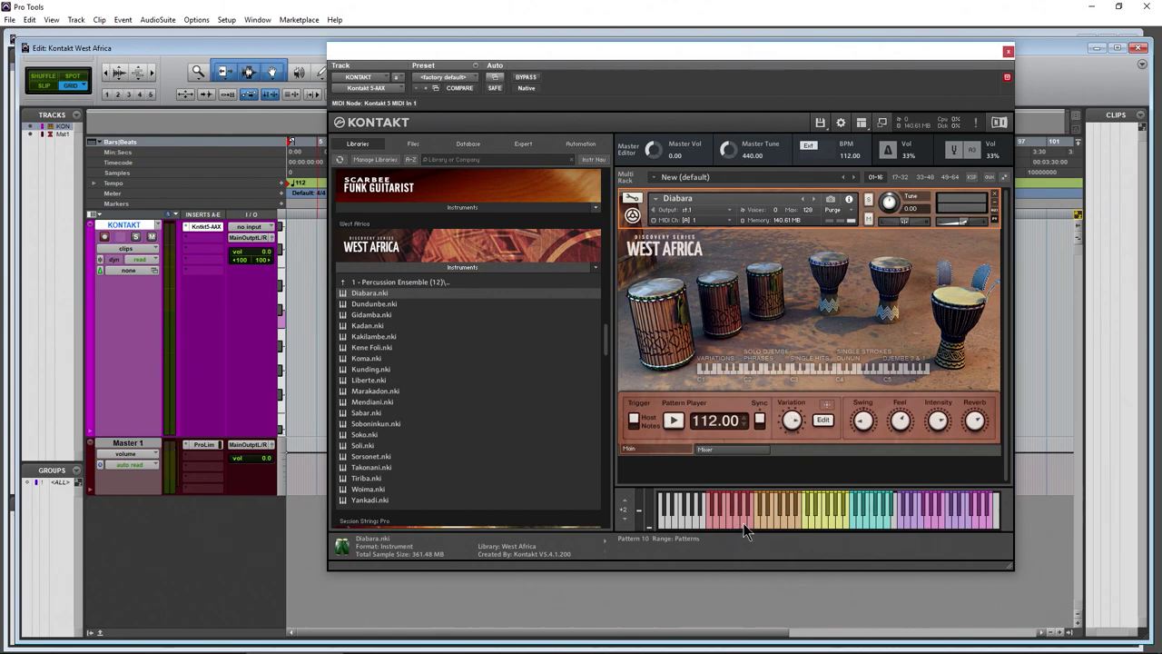
left_click(733, 512)
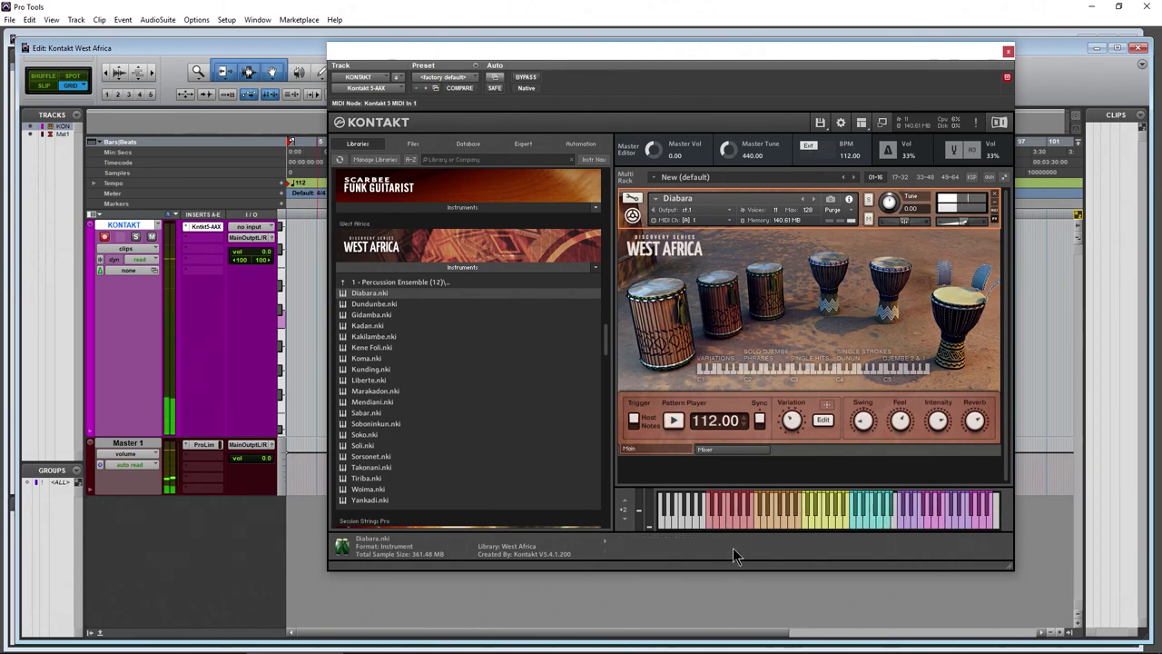
Play the session from a point between bars 1 and 5, audition it with the pattern editor open, and close the editor
left_click(308, 143)
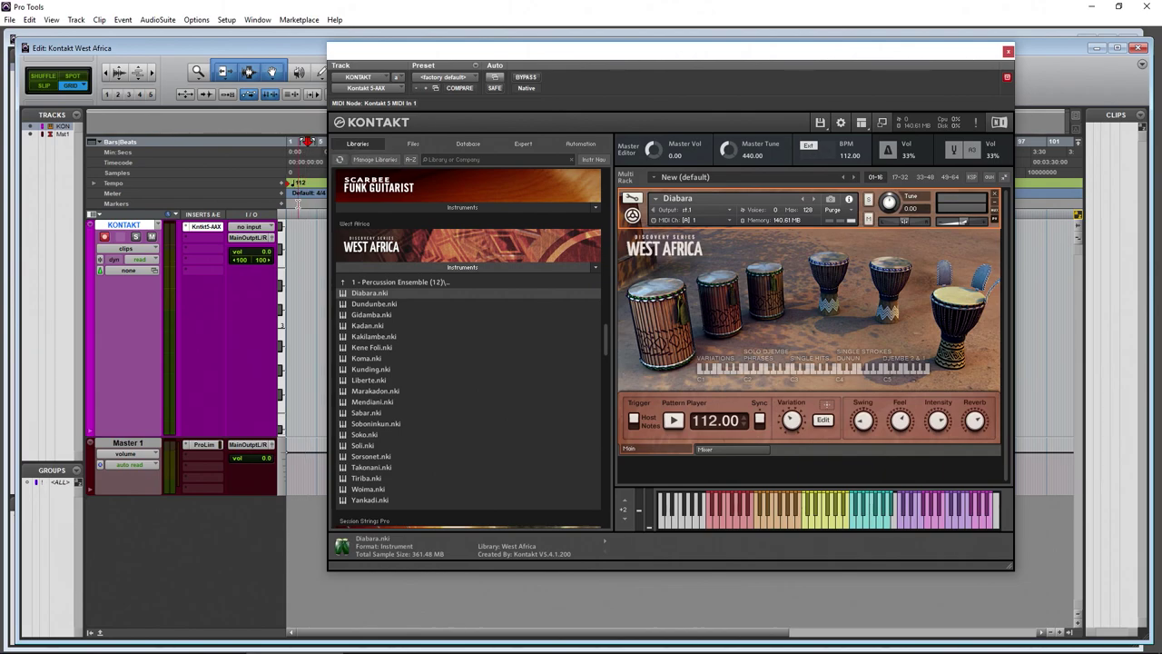
key("space")
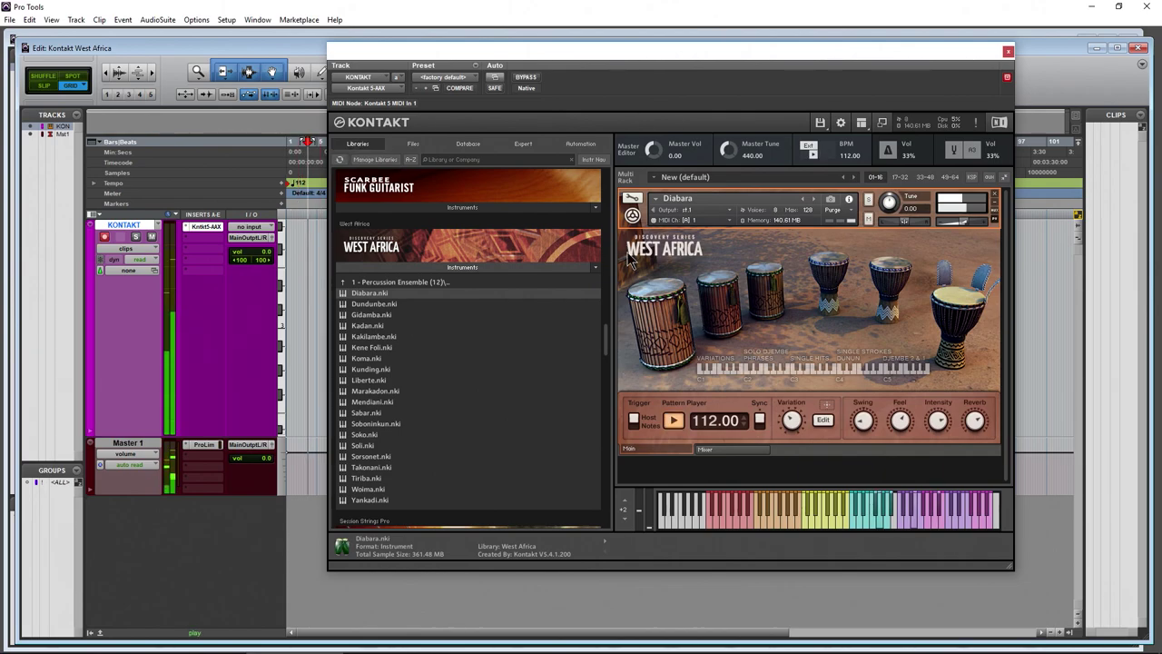
left_click(823, 420)
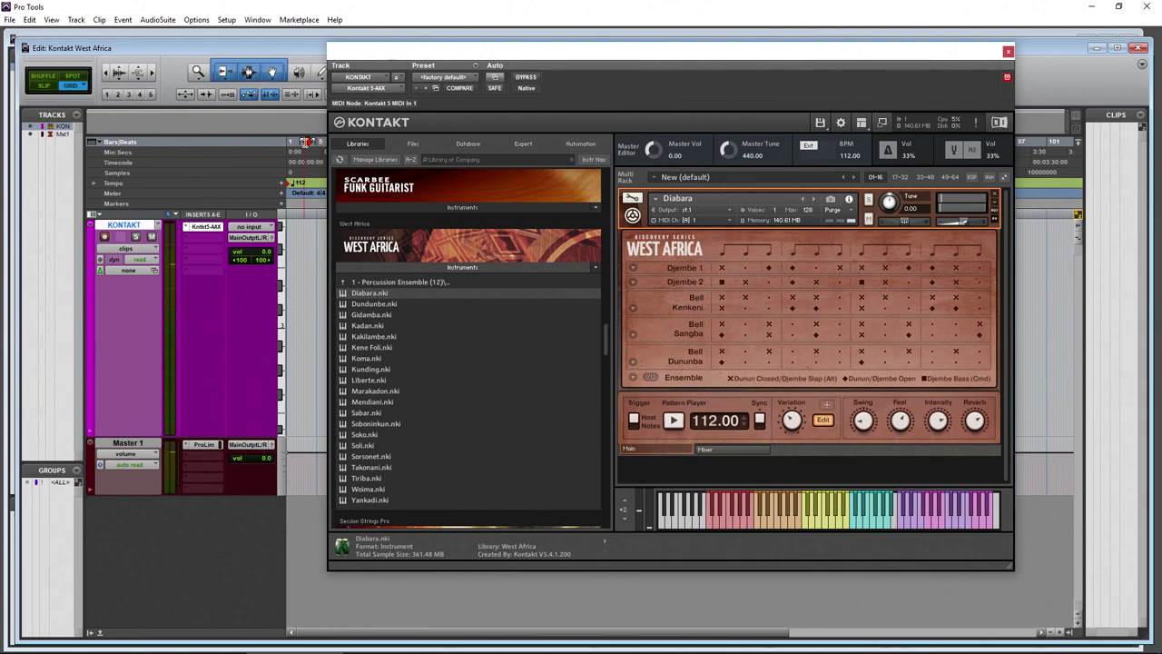
mouse_move(518, 55)
left_mouse_down()
mouse_move(527, 169)
mouse_move(505, 58)
mouse_move(498, 115)
mouse_move(512, 64)
left_mouse_up()
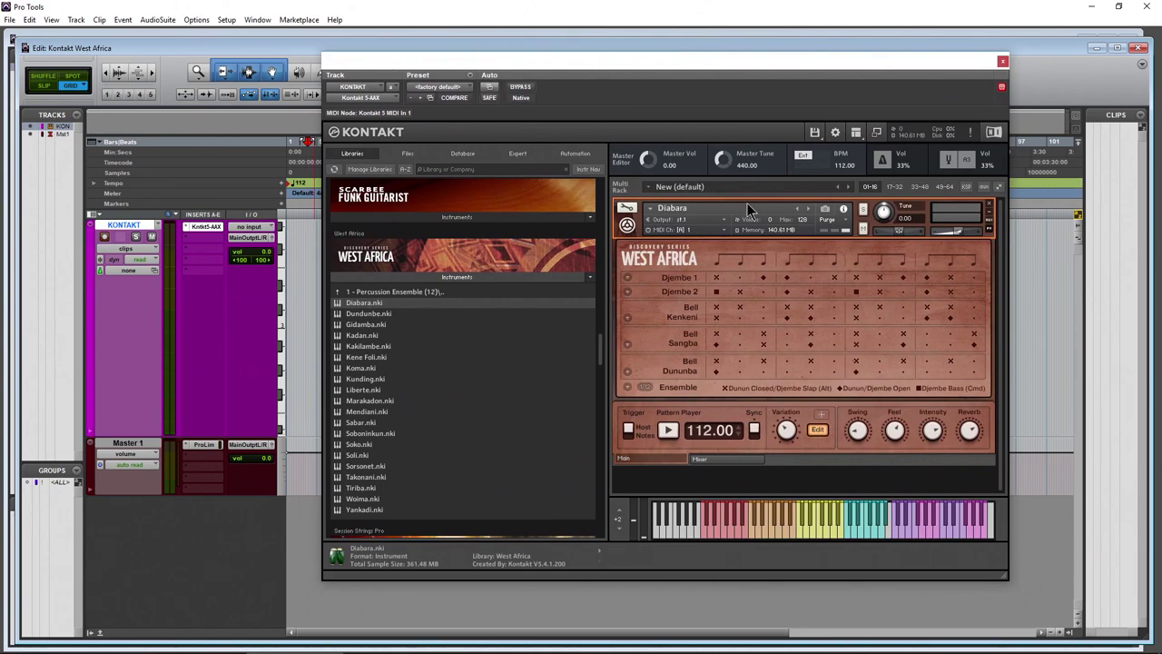
key("space")
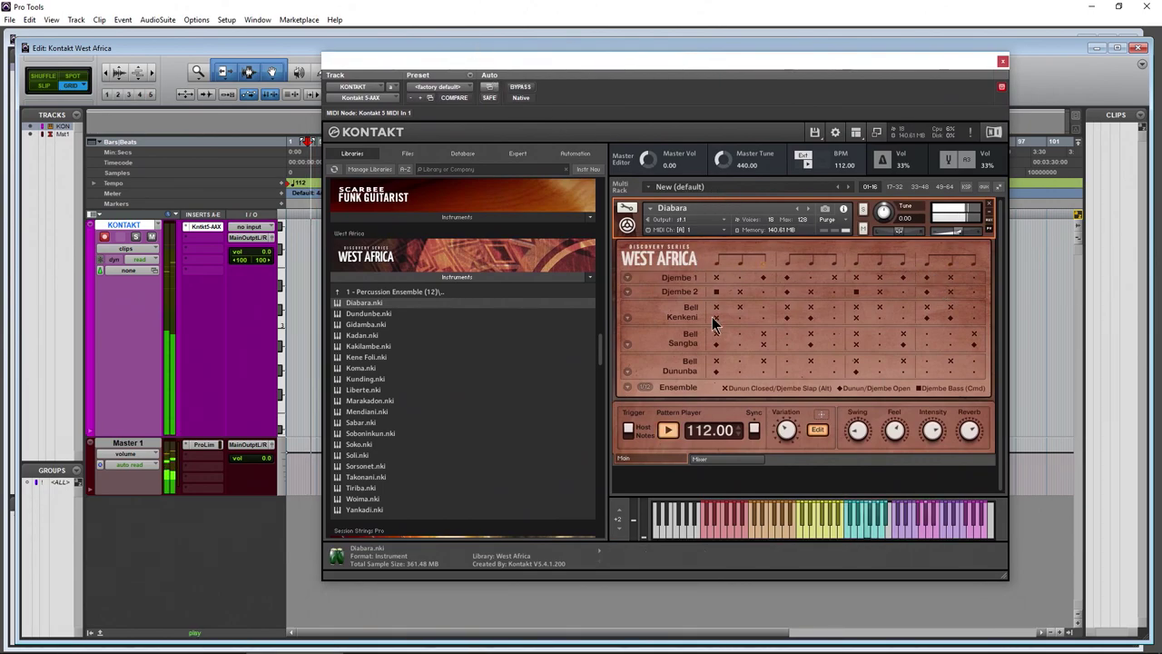
key("space")
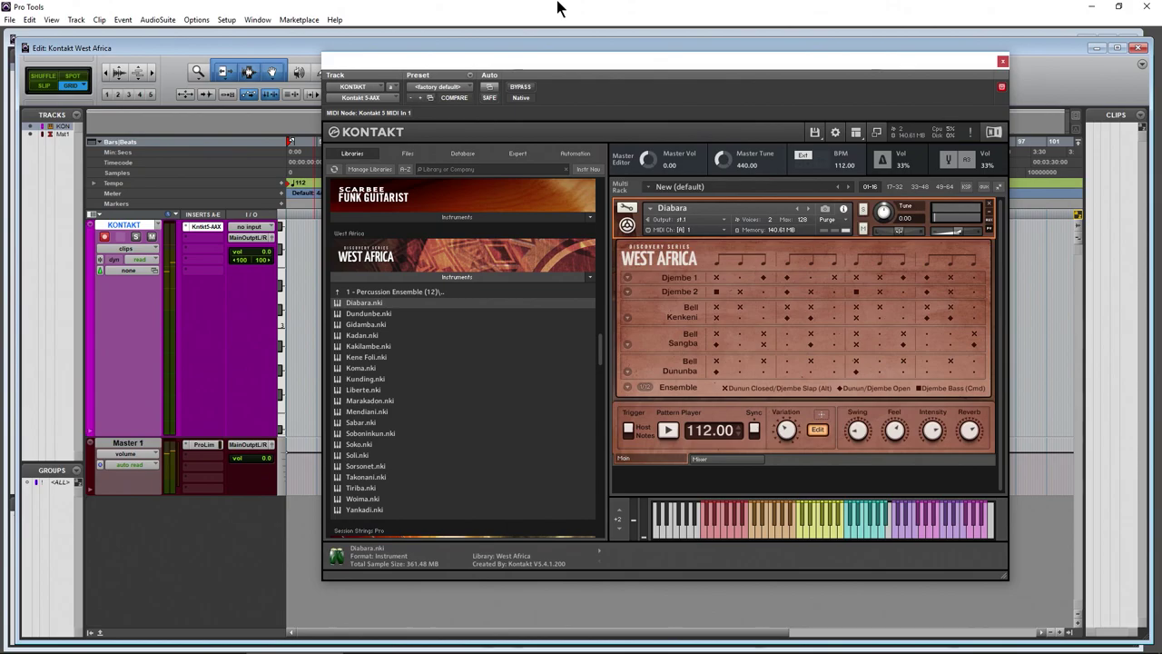
key("space")
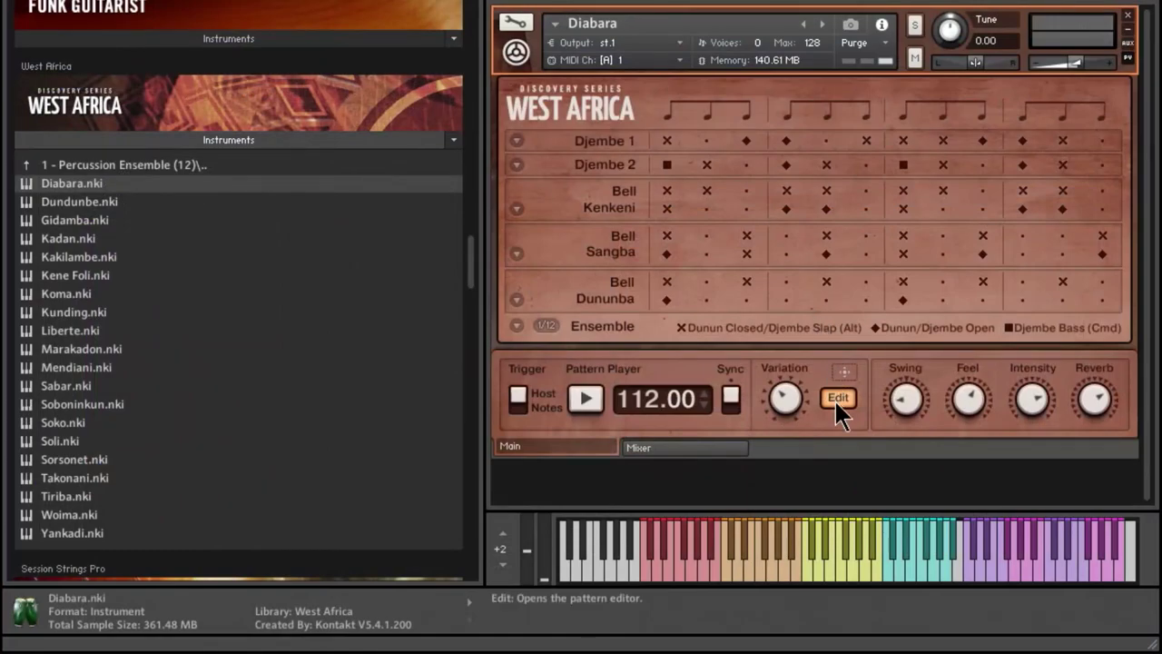
left_click(837, 397)
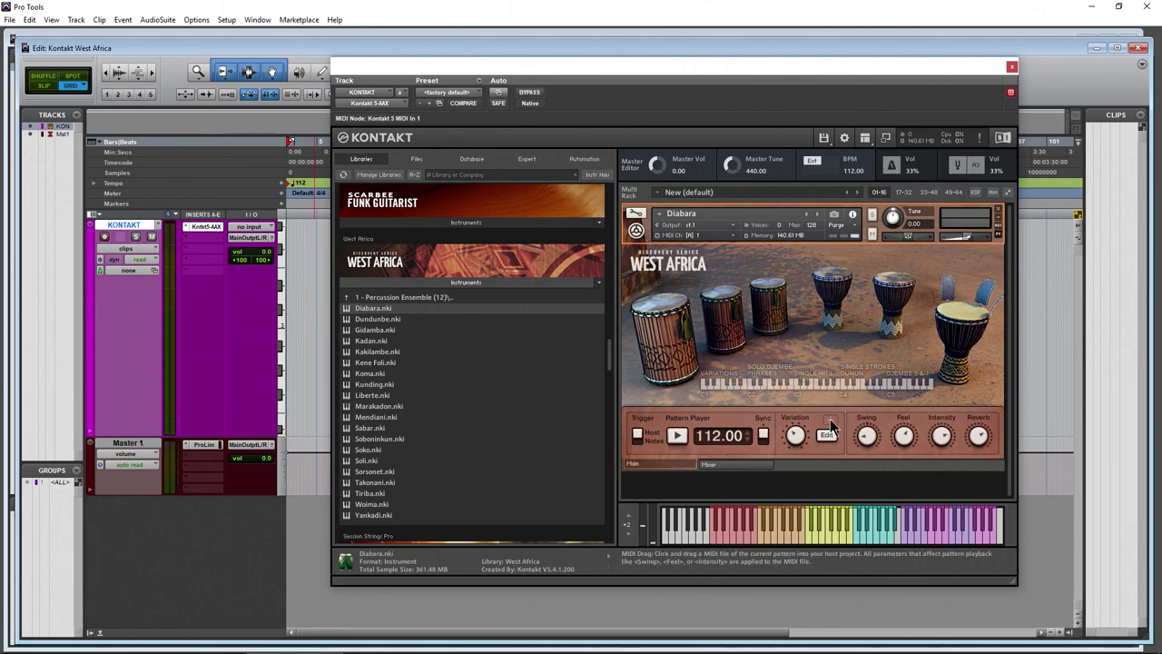
key("space")
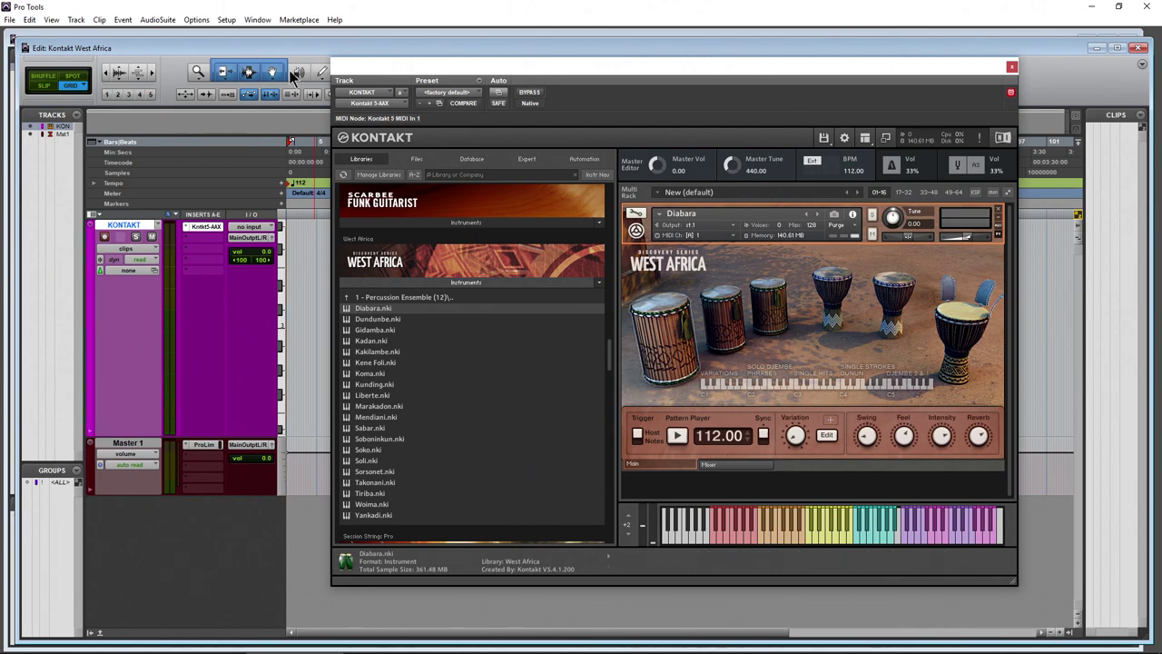
Activate the free-hand Pencil tool, move the Kontakt window off the timeline, and show the zoomed-in KONTAKT track in notes view
left_click(321, 73)
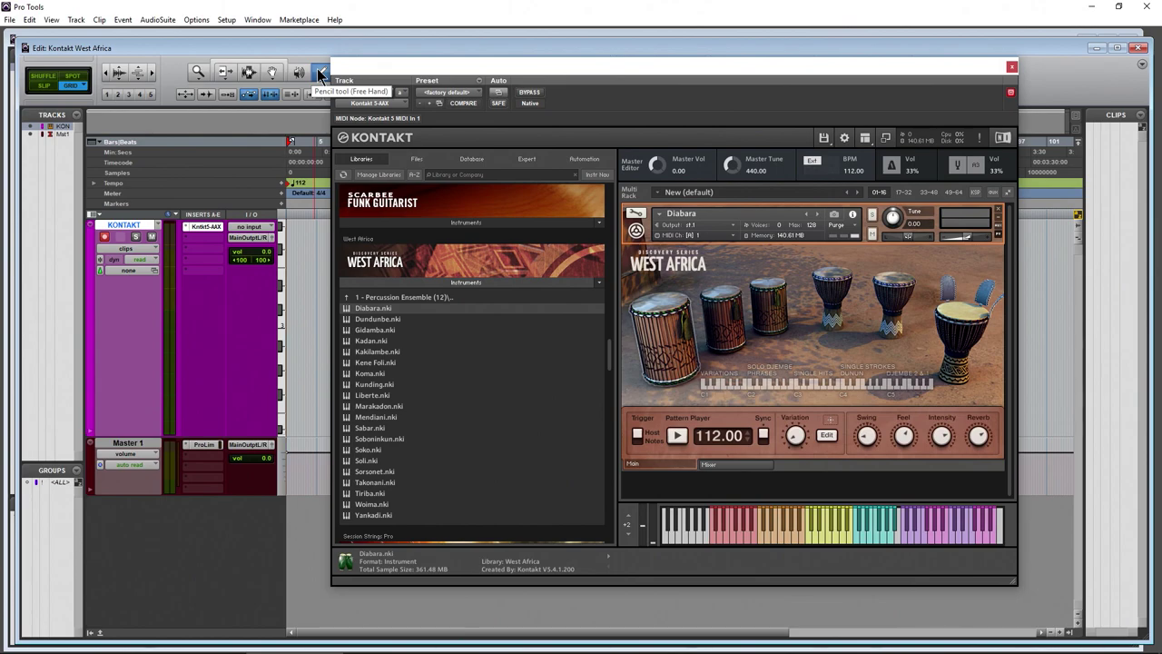
left_click_drag(434, 66, 550, 76)
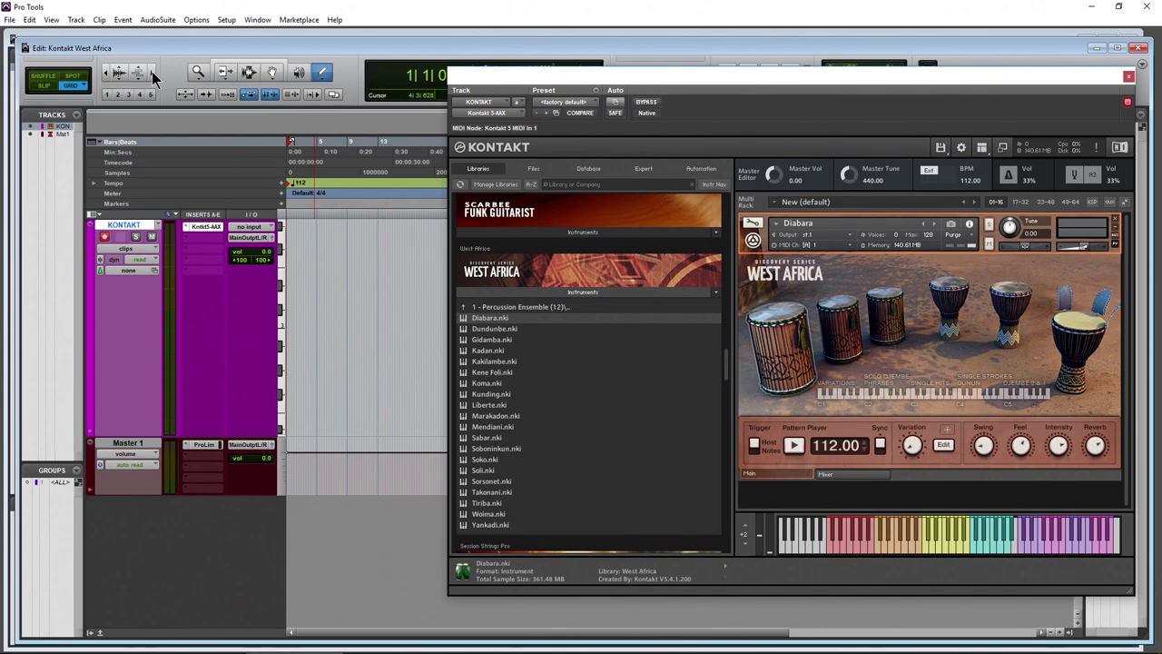
left_click(151, 71)
key("ctrl+minus")
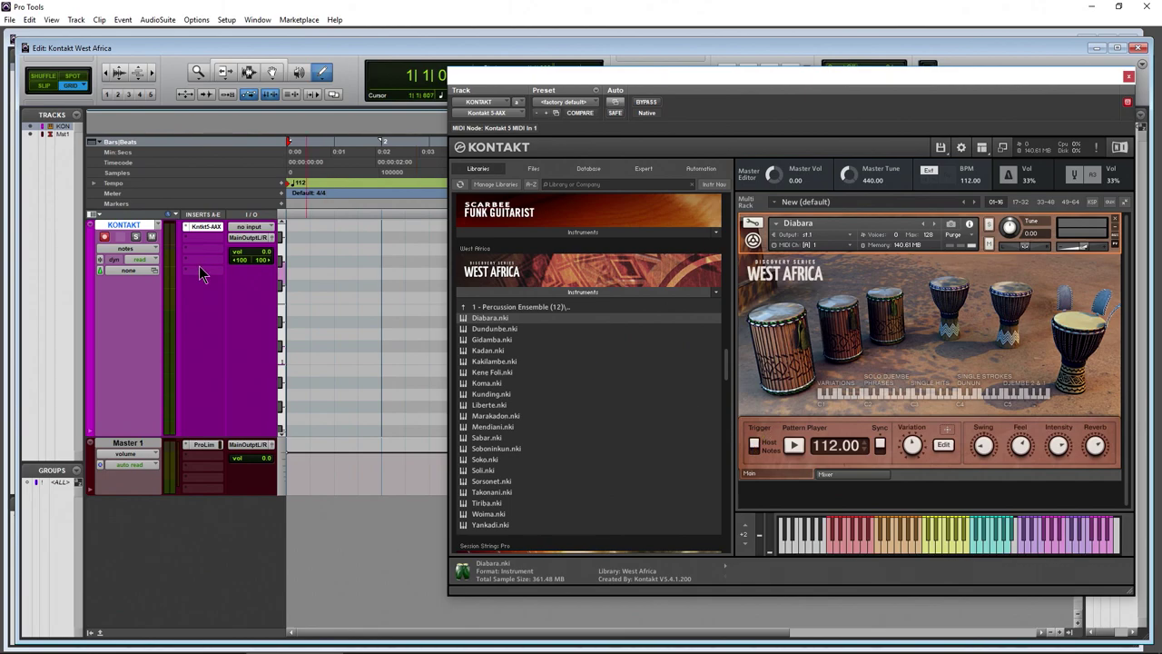
Draw three quarter-length MIDI notes at rising pitches on the KONTAKT track, at bar 1 beat 1, bar 3 beat 3 and bar 5 beat 3
left_click(297, 357)
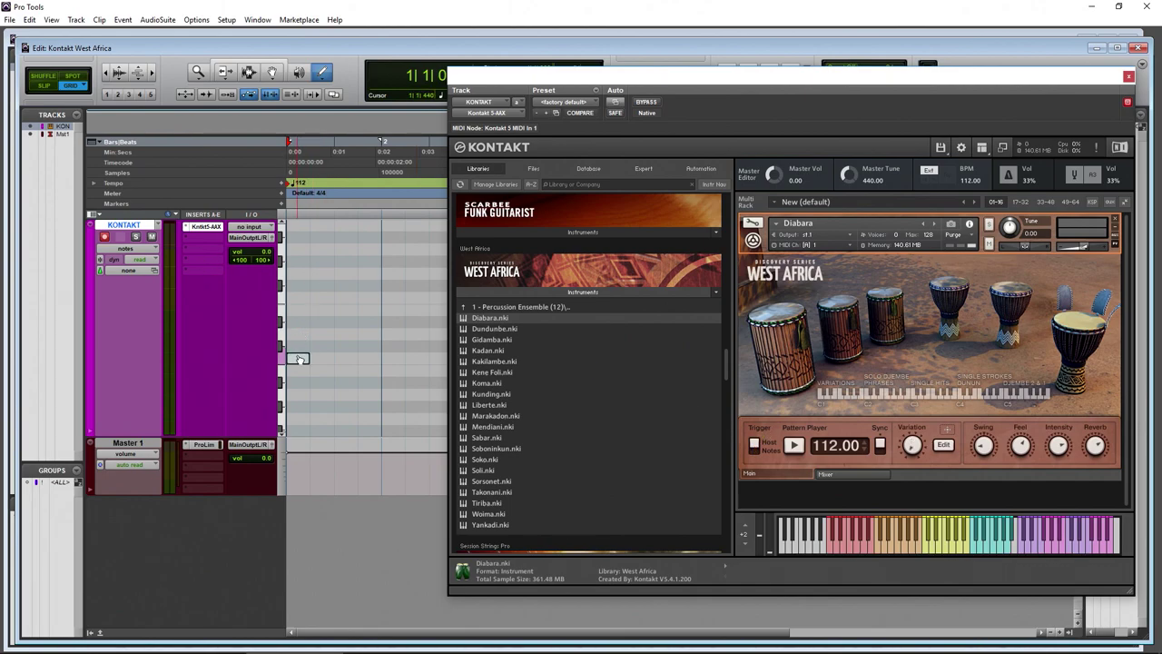
scroll(388, 331, "right", 3)
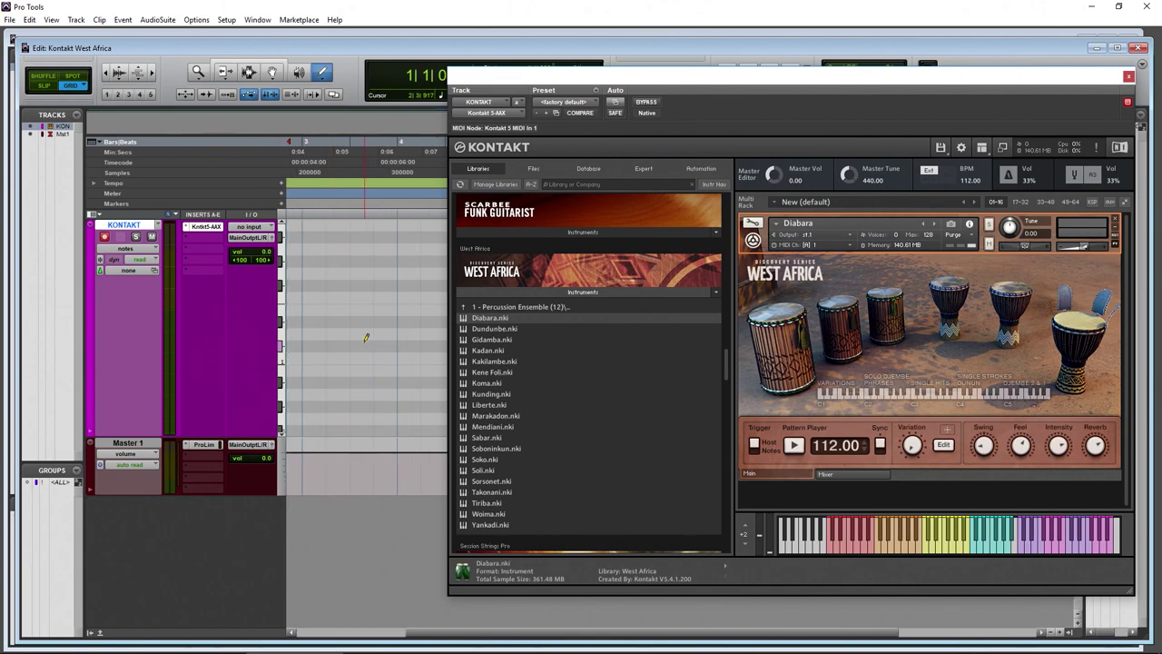
scroll(381, 323, "right", 3)
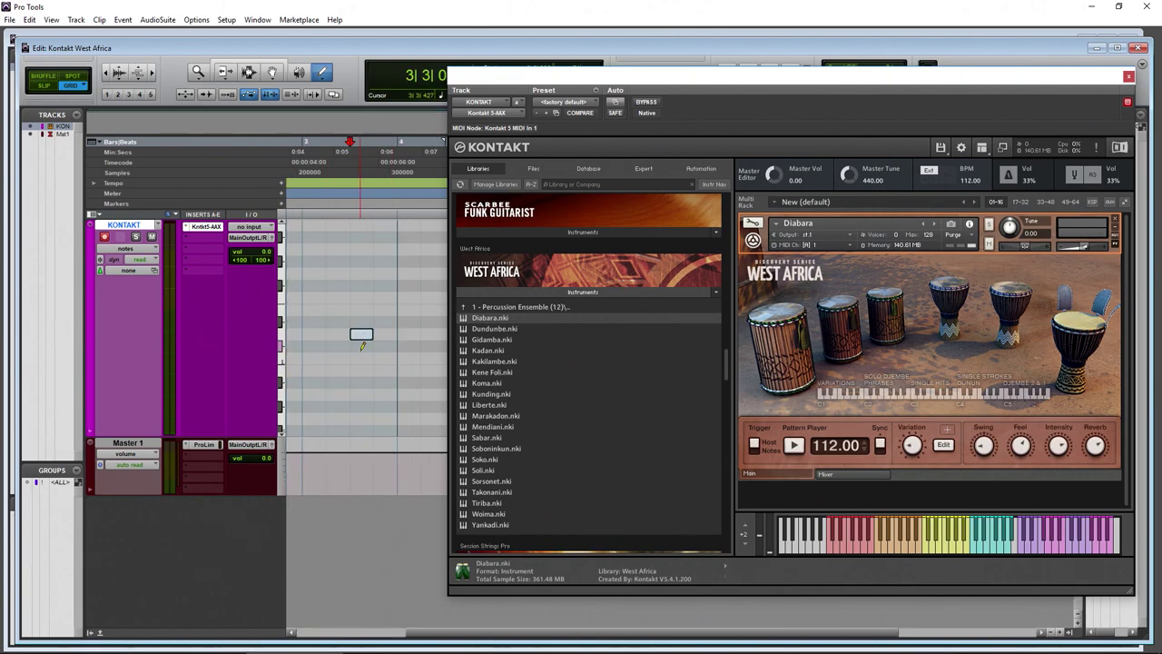
left_click(374, 308)
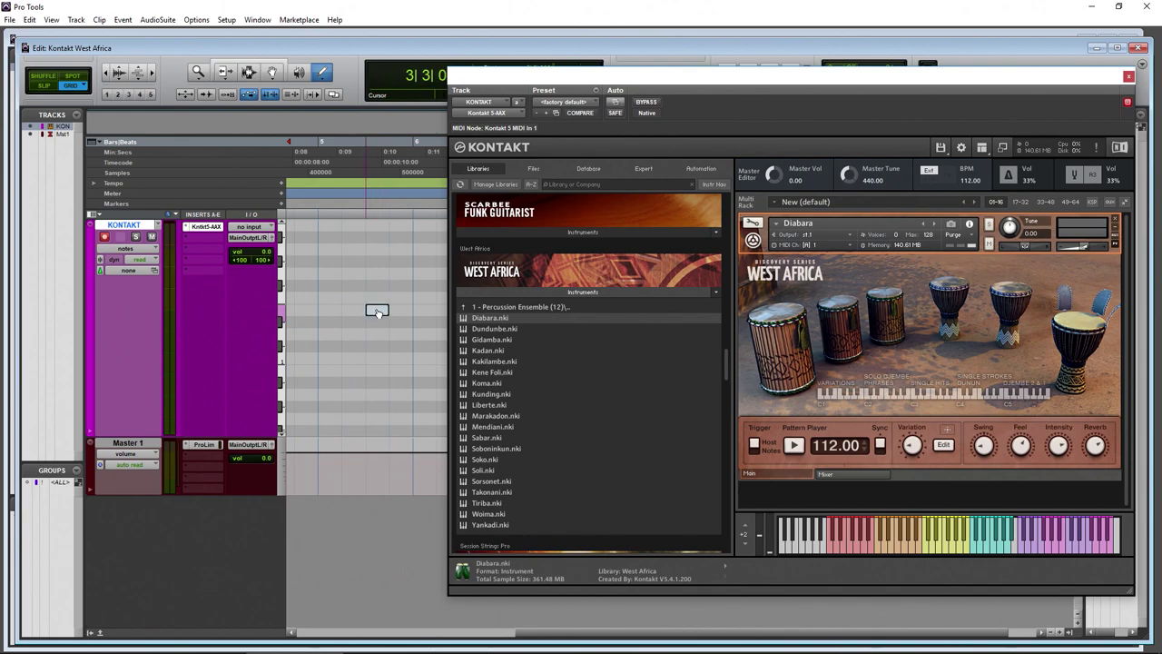
Switch the KONTAKT track to clips view and zoom the timeline out to fit the whole new MIDI clip
left_click(126, 250)
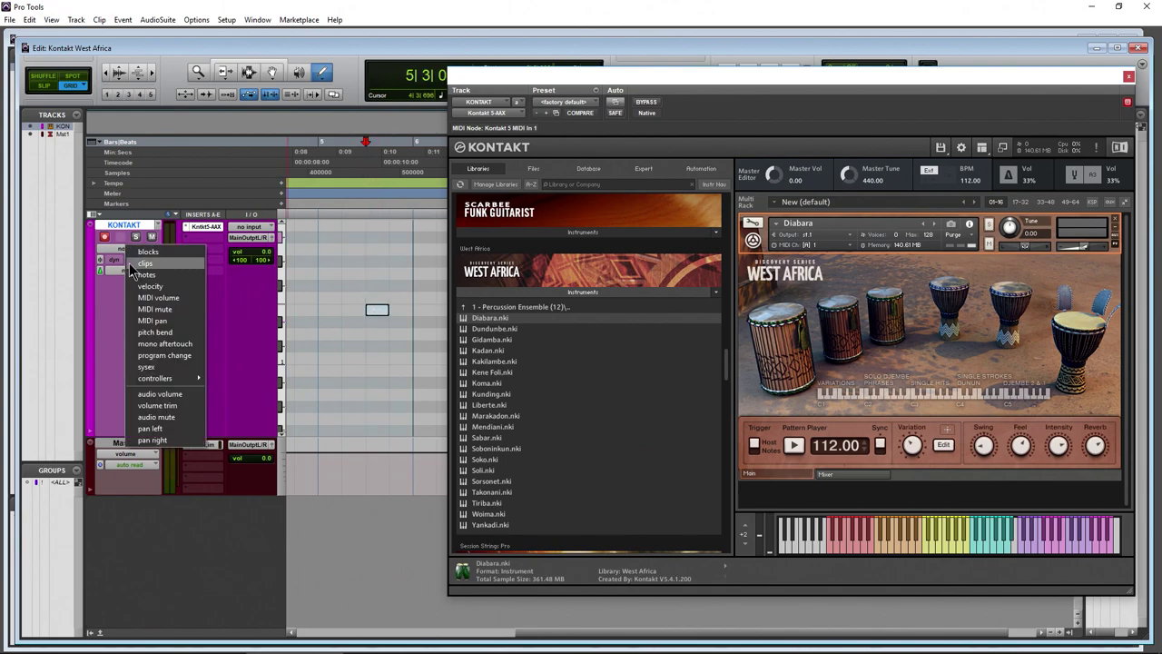
left_click(127, 242)
left_click(107, 72)
left_click(107, 73)
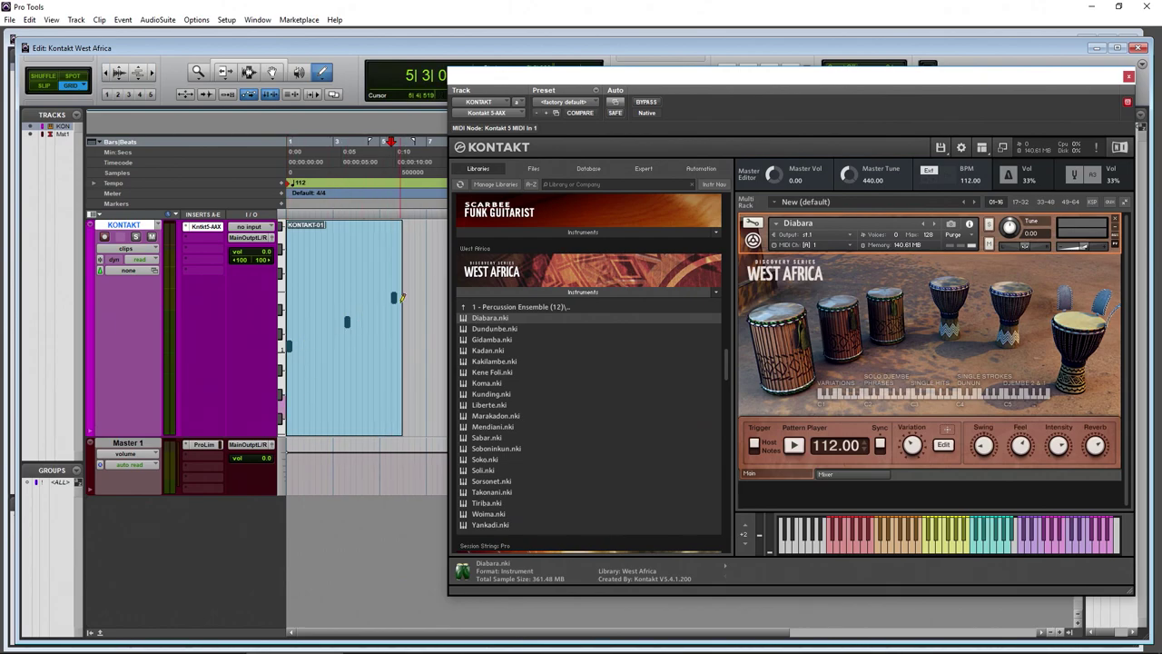
Return to the session start and play back the three-note MIDI clip from bar 1 to audition the triggered patterns
key("Return")
left_click_drag(732, 78, 720, 71)
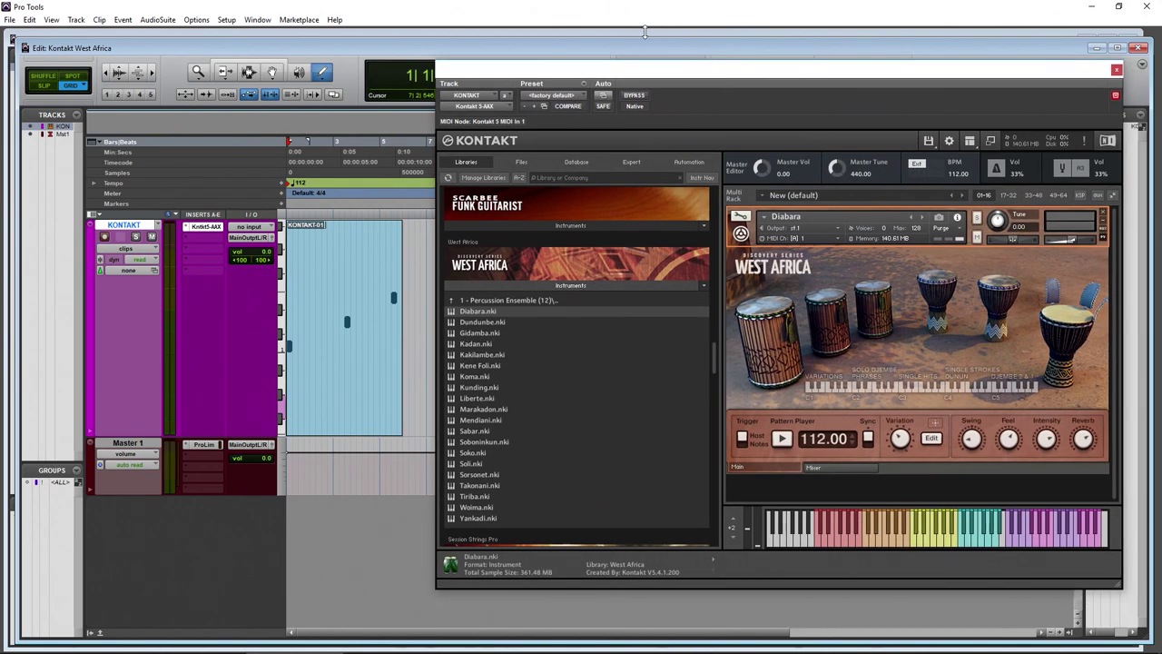
key("space")
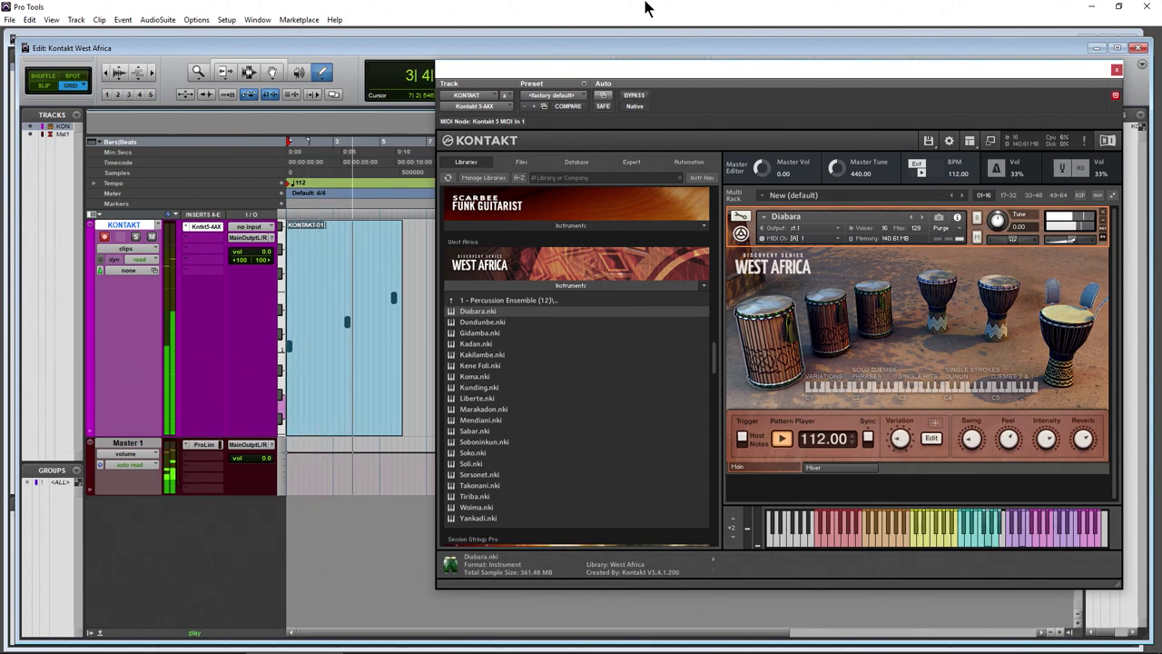
key("space")
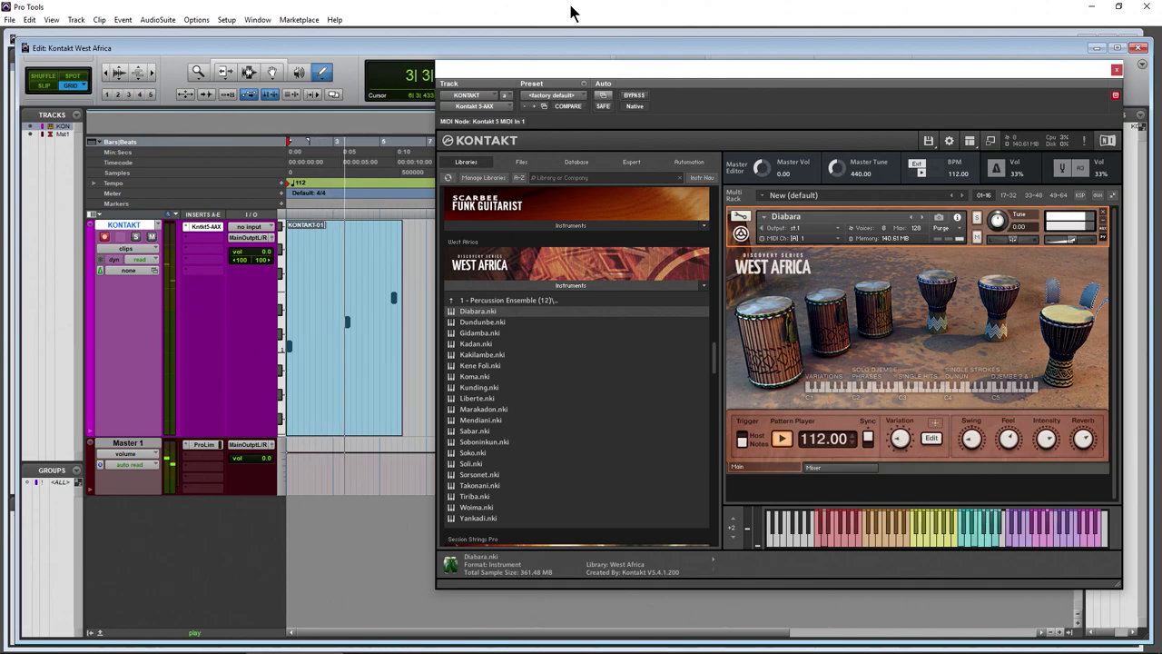
key("space")
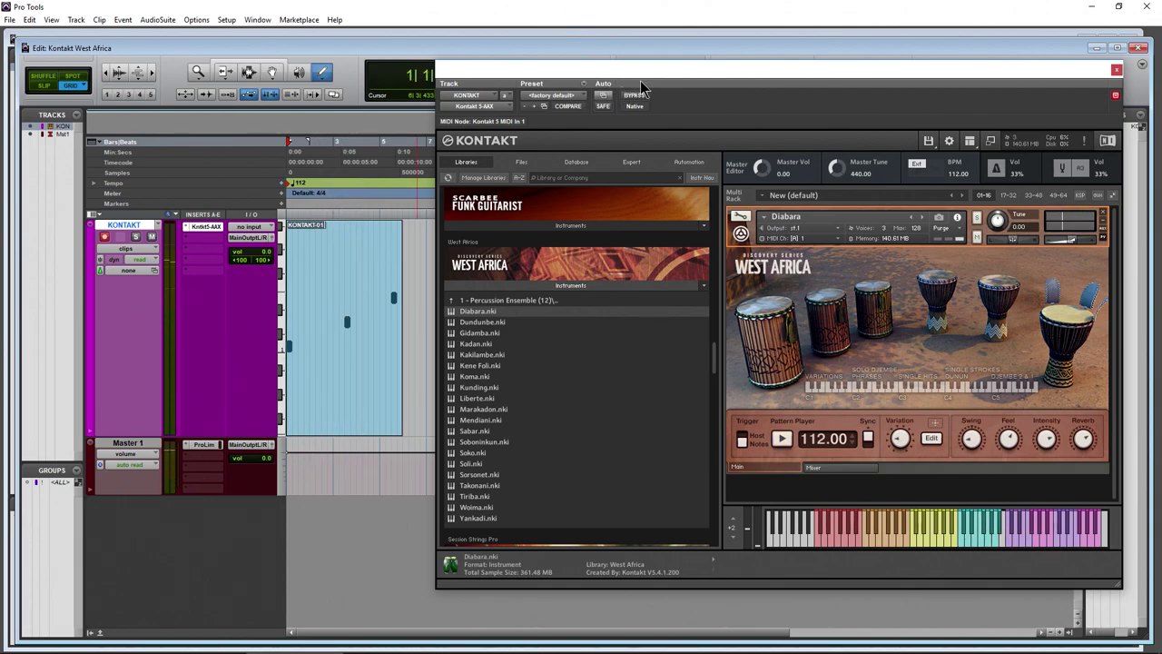
In notes view, extend the first KONTAKT note to bar 3, start the lengthened second note at bar 3, and lengthen the third note
left_click_drag(637, 83, 652, 73)
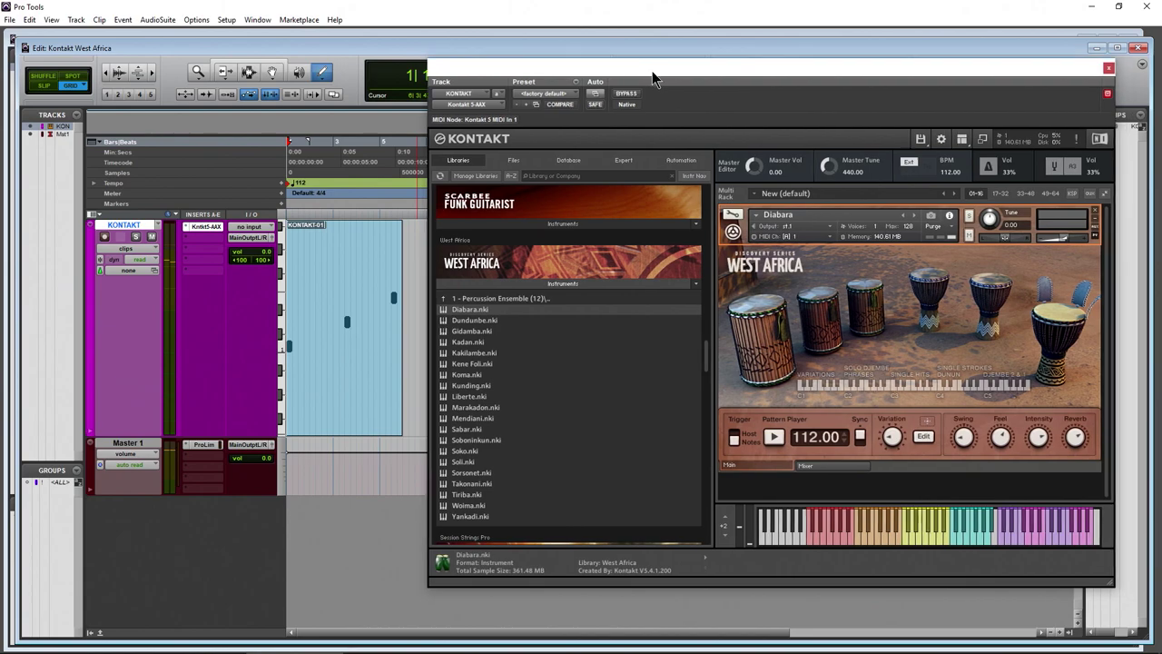
left_click(818, 543)
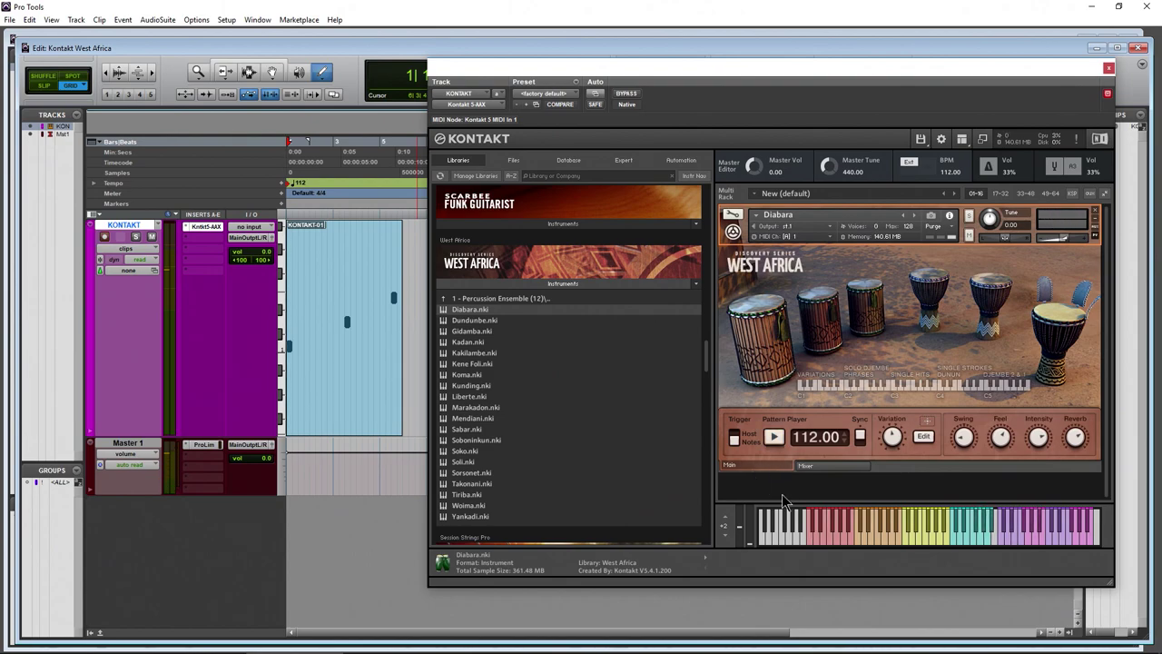
left_click(367, 334)
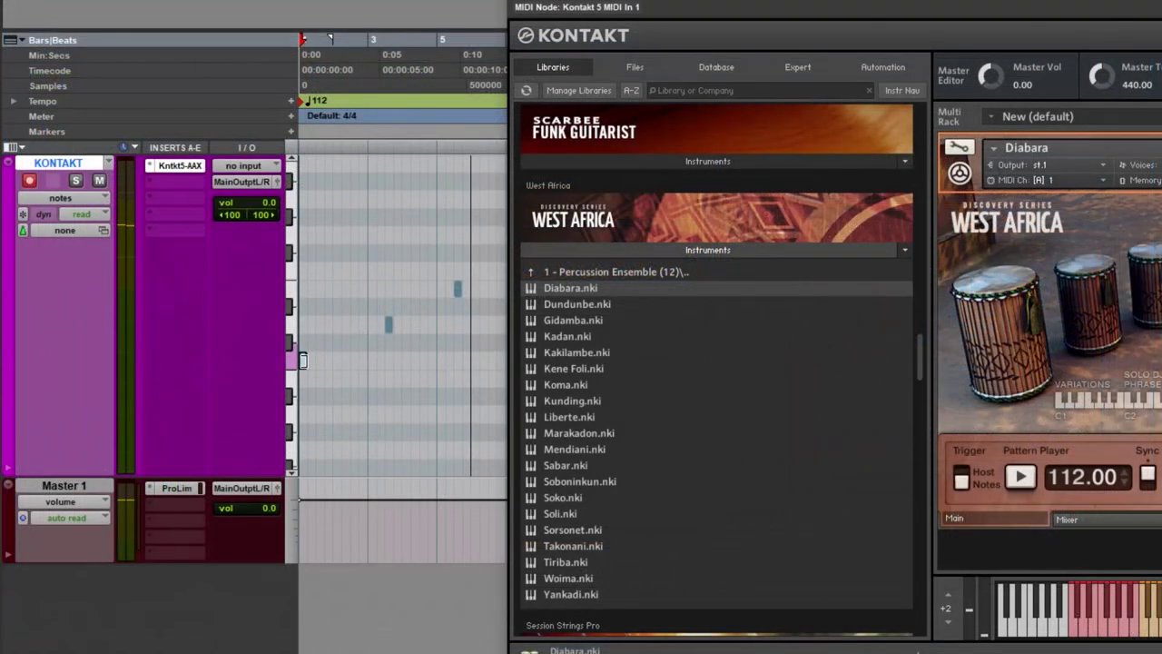
mouse_move(303, 359)
left_mouse_down()
mouse_move(564, 352)
mouse_move(366, 359)
mouse_move(389, 324)
mouse_move(372, 323)
mouse_move(403, 326)
left_mouse_up()
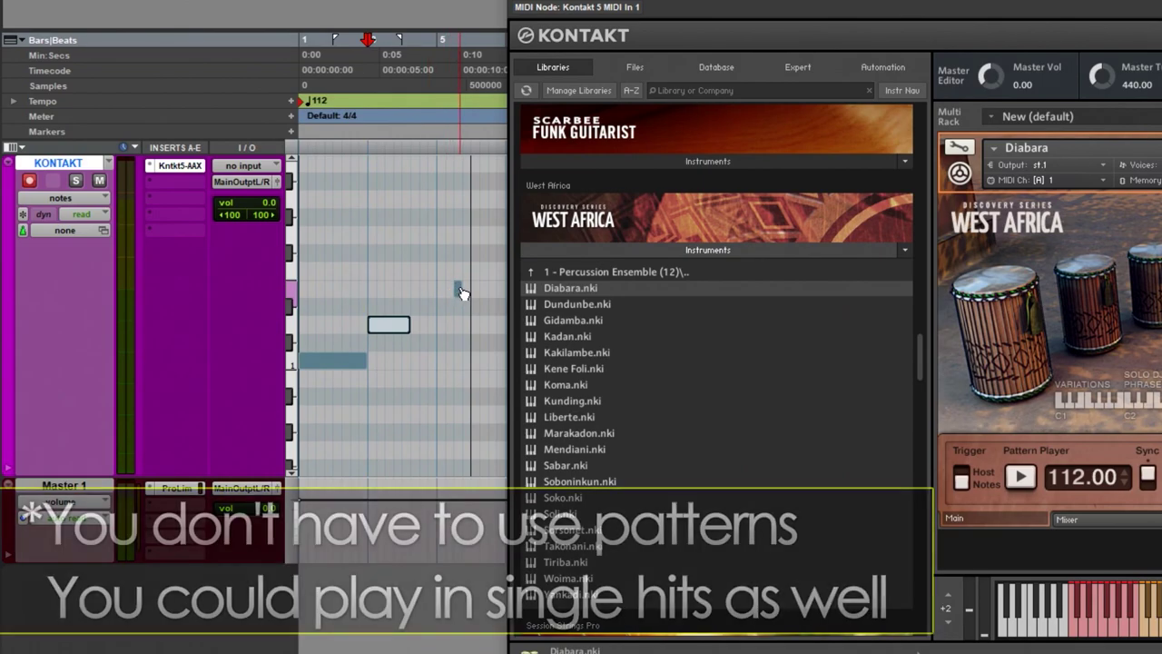
left_click_drag(457, 289, 508, 288)
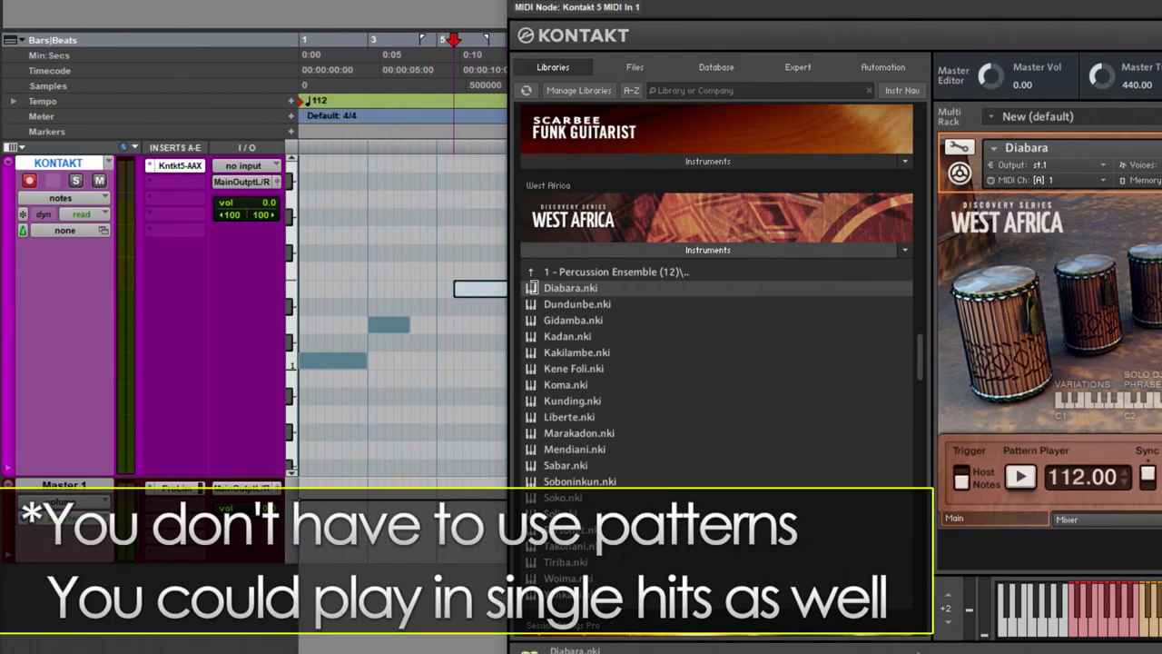
Switch the KONTAKT track back to clips view and play the clip with its lengthened notes
left_click(89, 202)
left_click(86, 219)
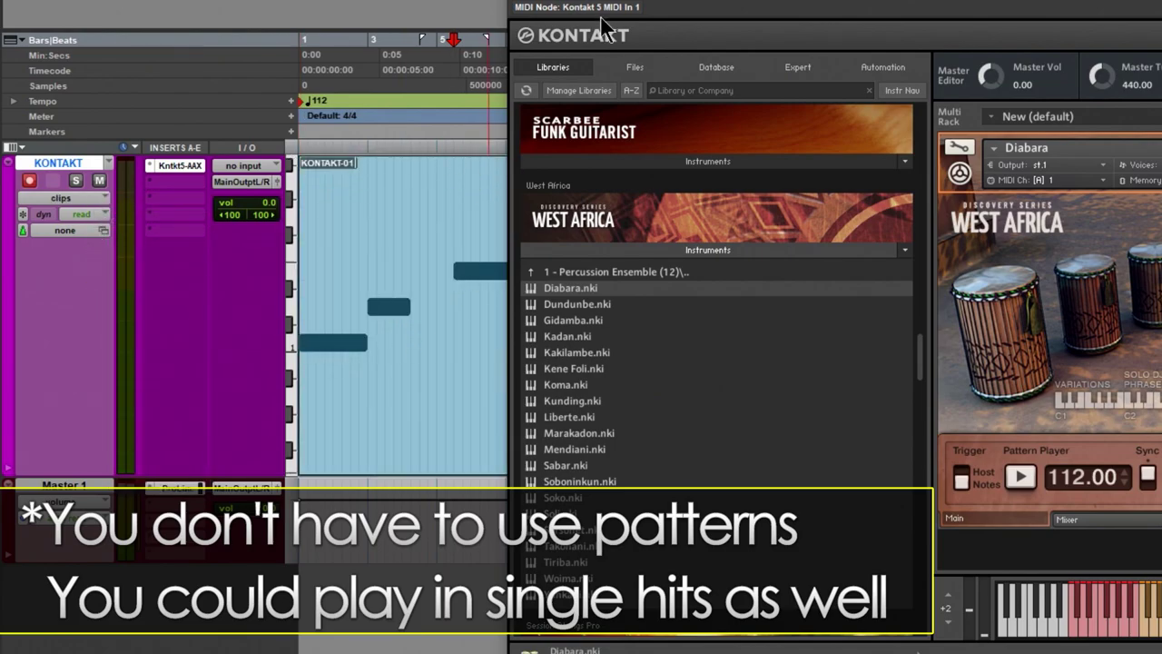
scroll(355, 277, "down", 3)
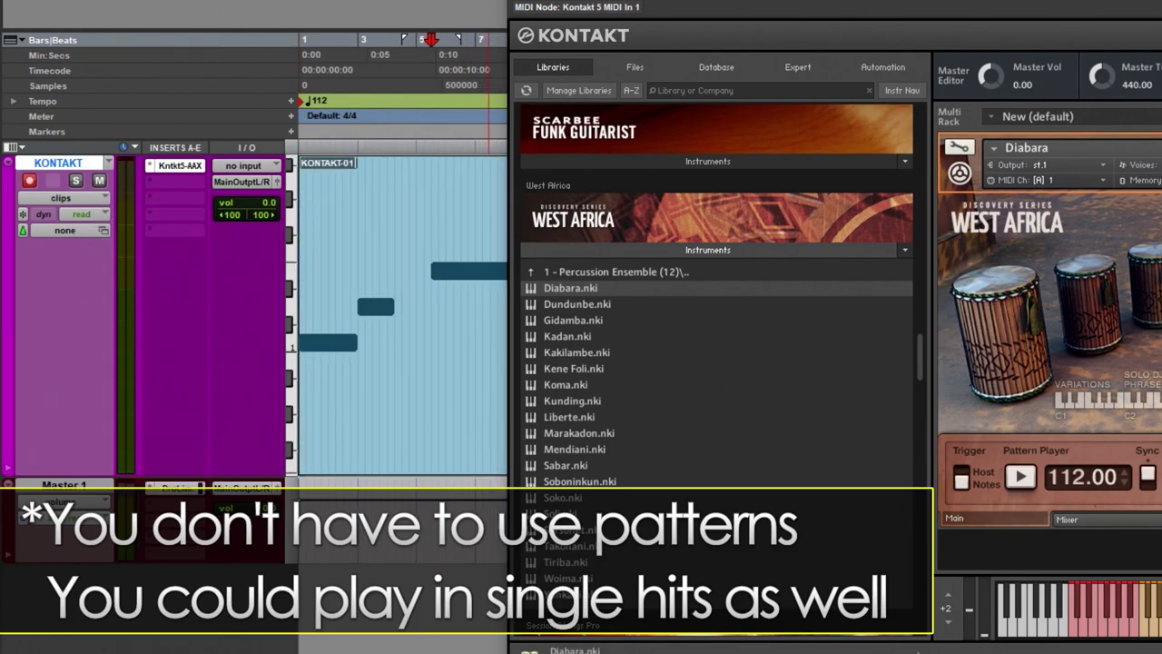
key("space")
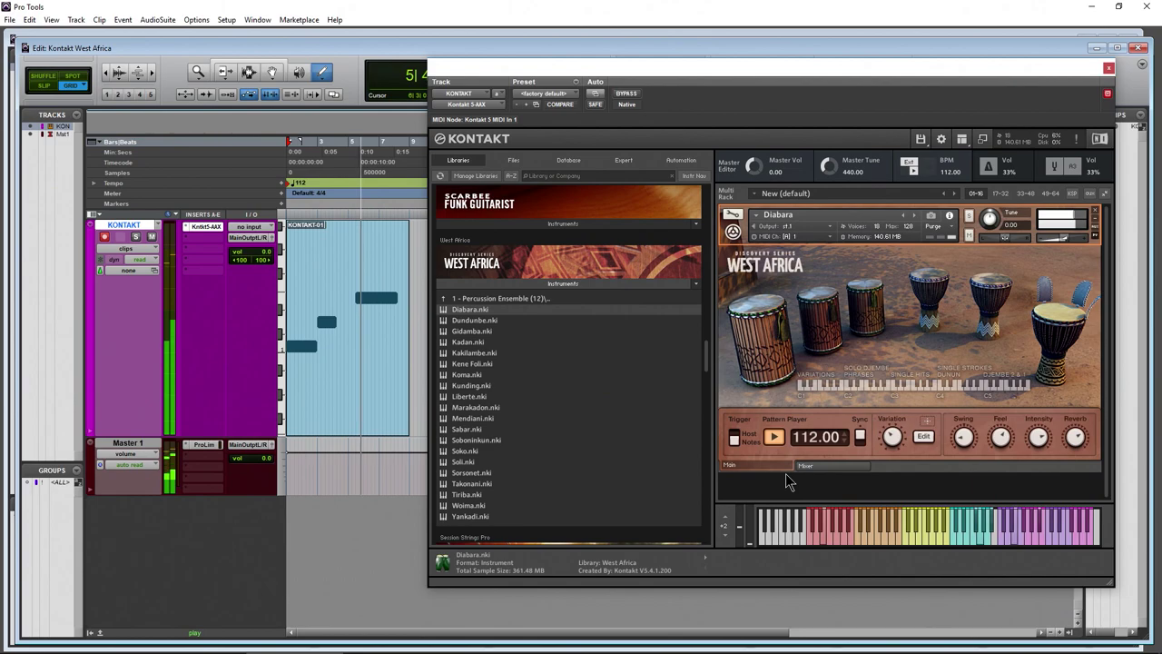
key("space")
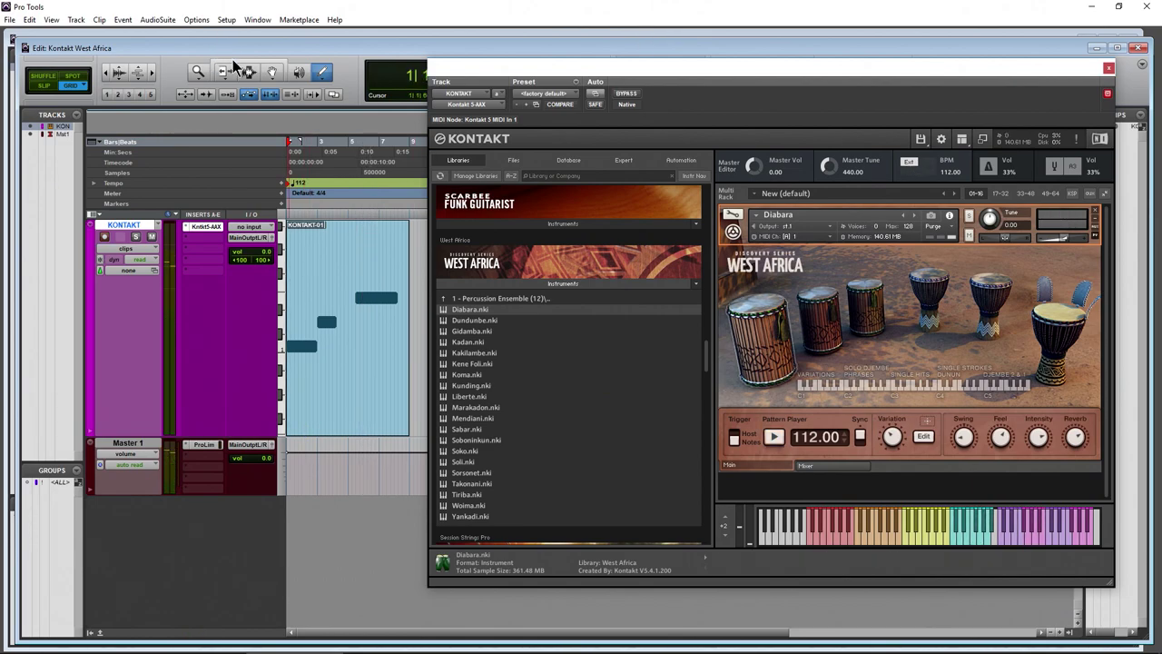
Delete the MIDI clip from the KONTAKT track using the Smart tool, and move the Kontakt window back over the timeline
left_click(234, 68)
left_click(374, 409)
key("Delete")
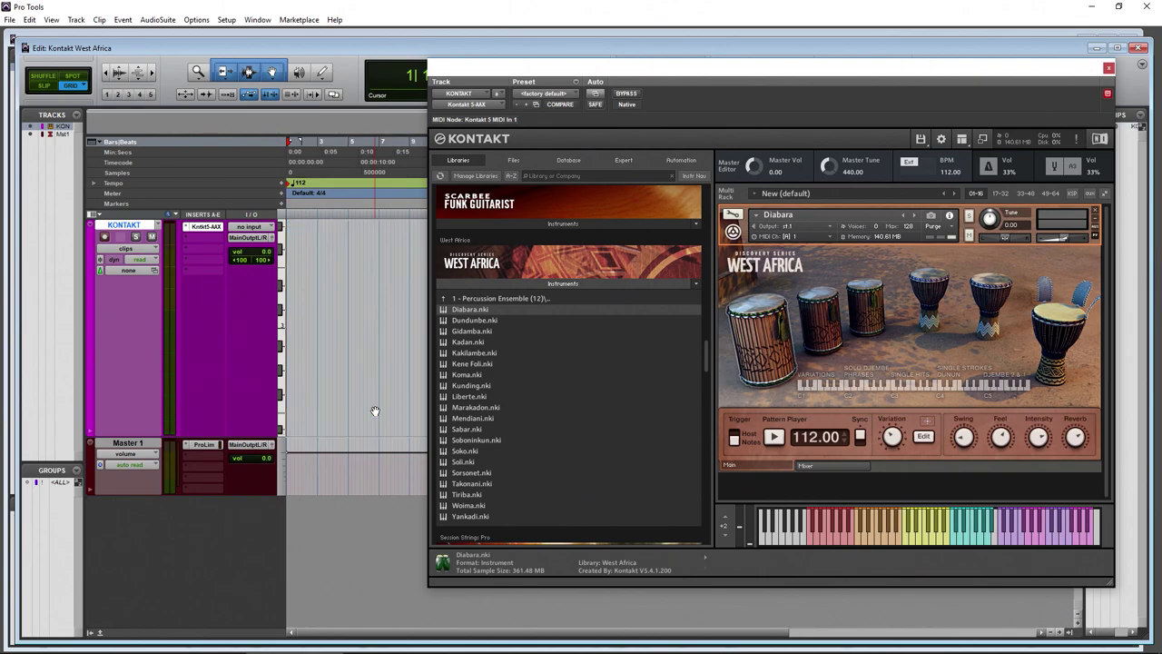
left_click_drag(828, 69, 752, 61)
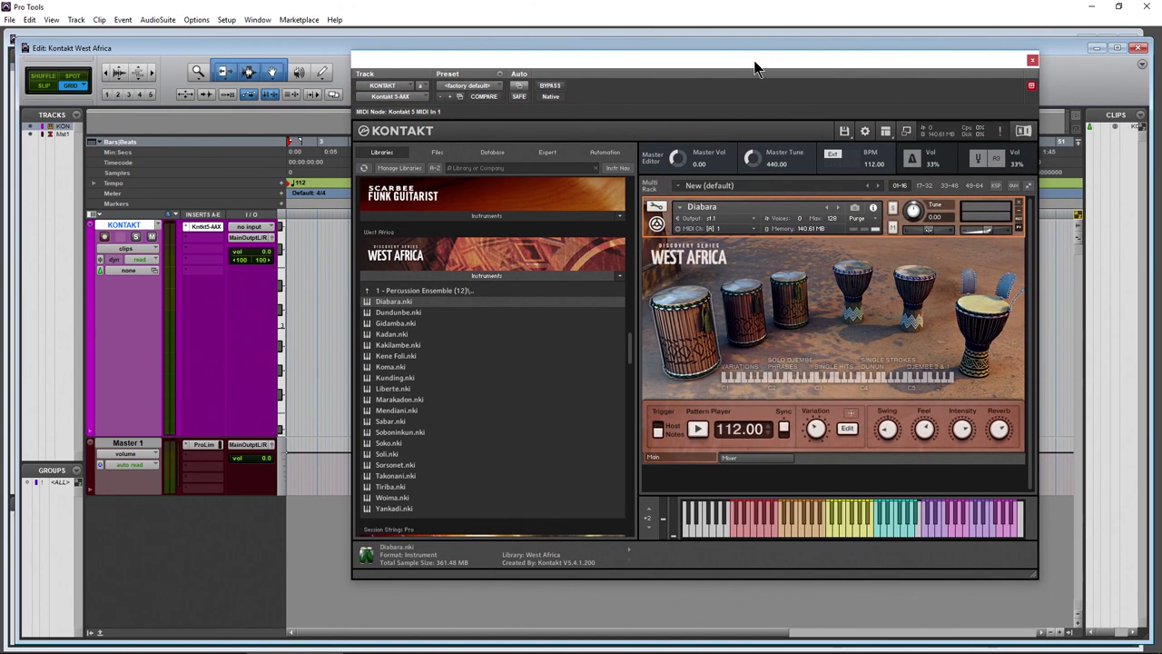
Audition Diabara with the pattern player, switch patterns from the red keys, and stop playback
left_click(698, 431)
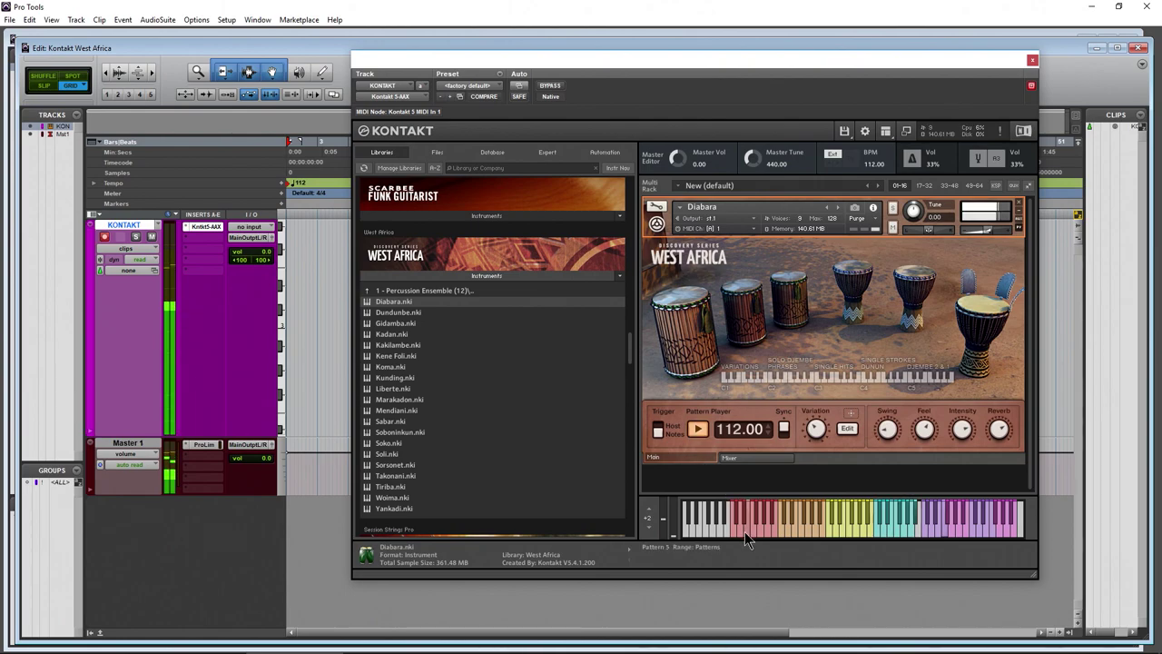
left_click(760, 531)
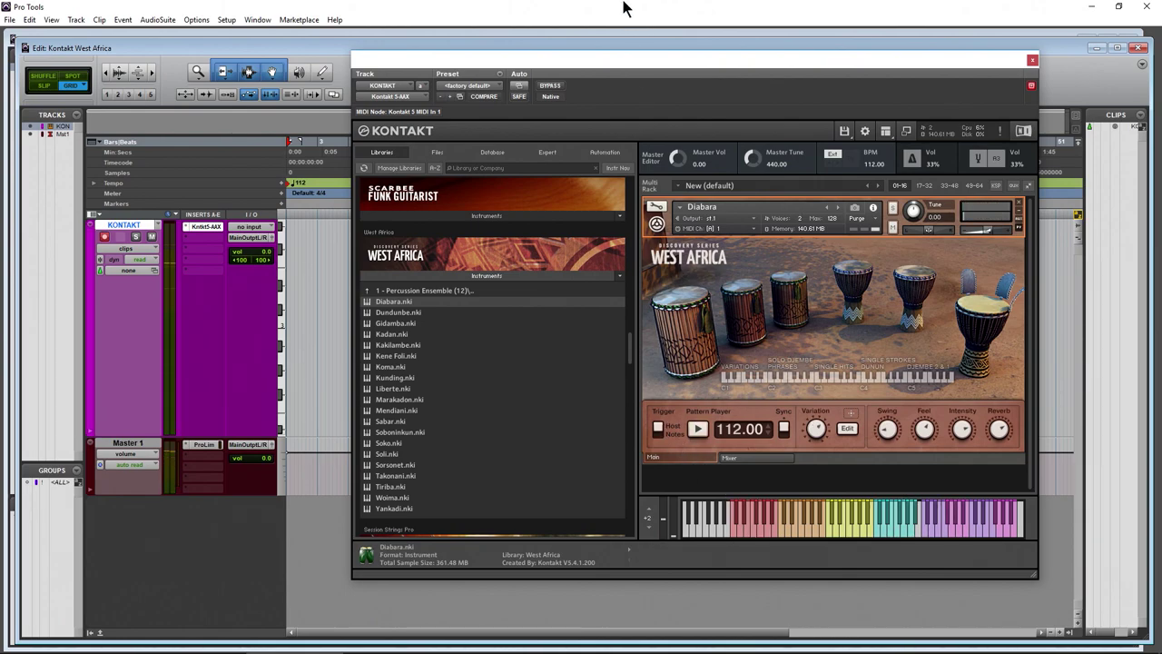
key("space")
key("space")
left_click(698, 432)
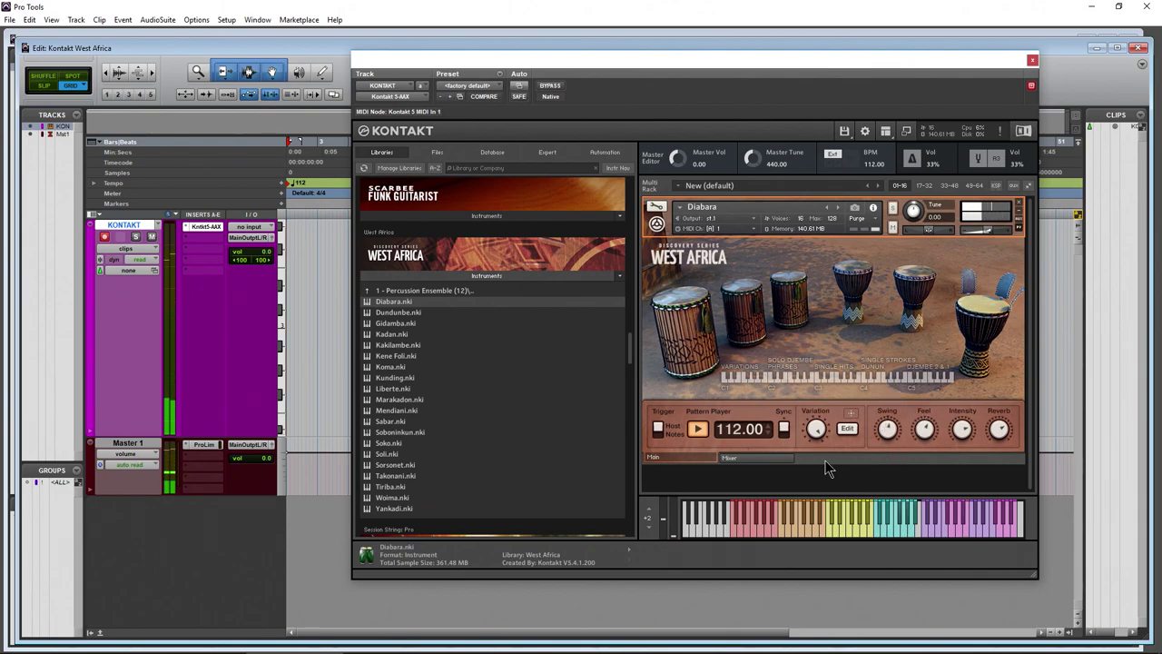
left_click(696, 427)
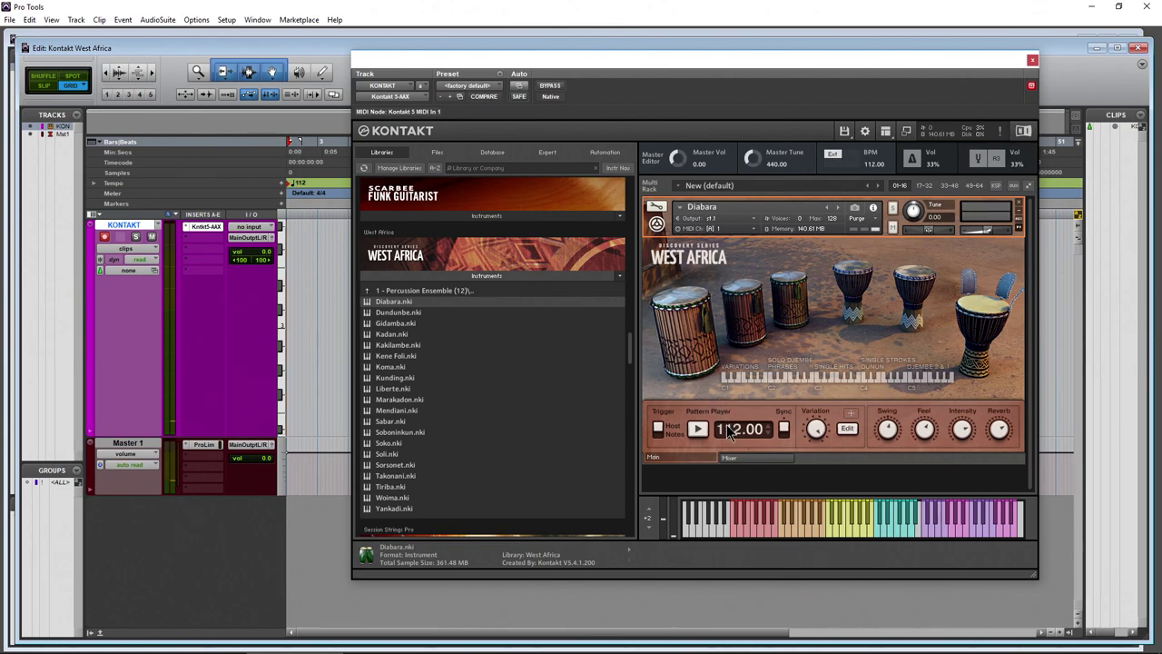
Turn off the pattern player's tempo Sync and move the Kontakt window down to uncover the session's transport and tempo
left_click_drag(815, 62, 779, 60)
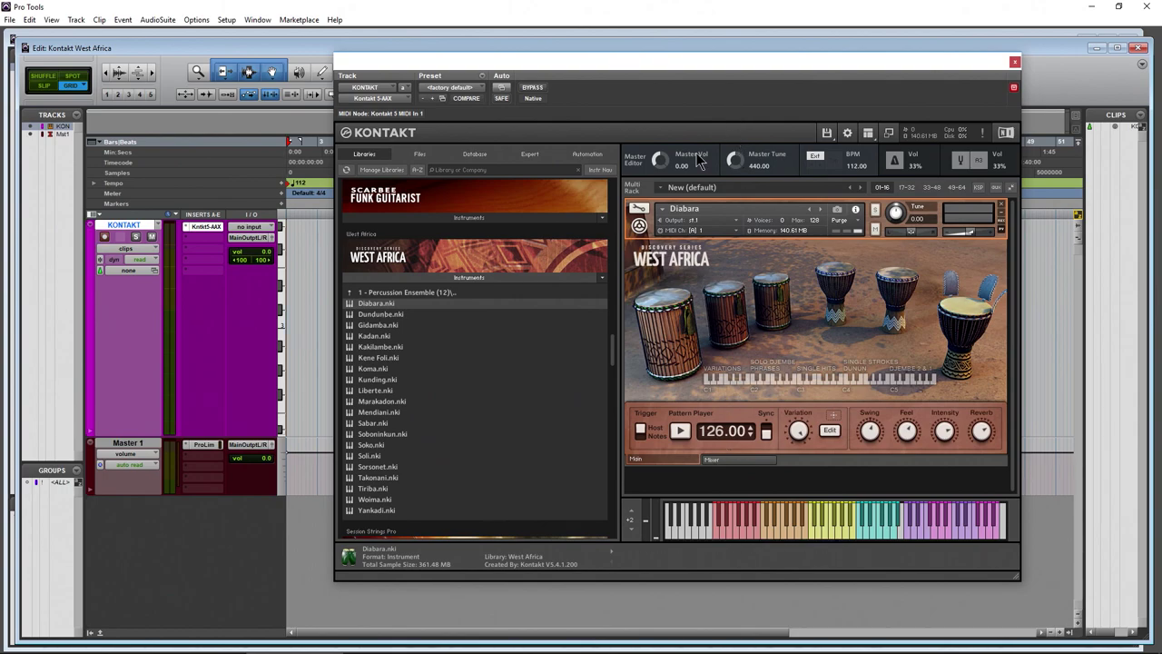
left_click_drag(625, 66, 628, 115)
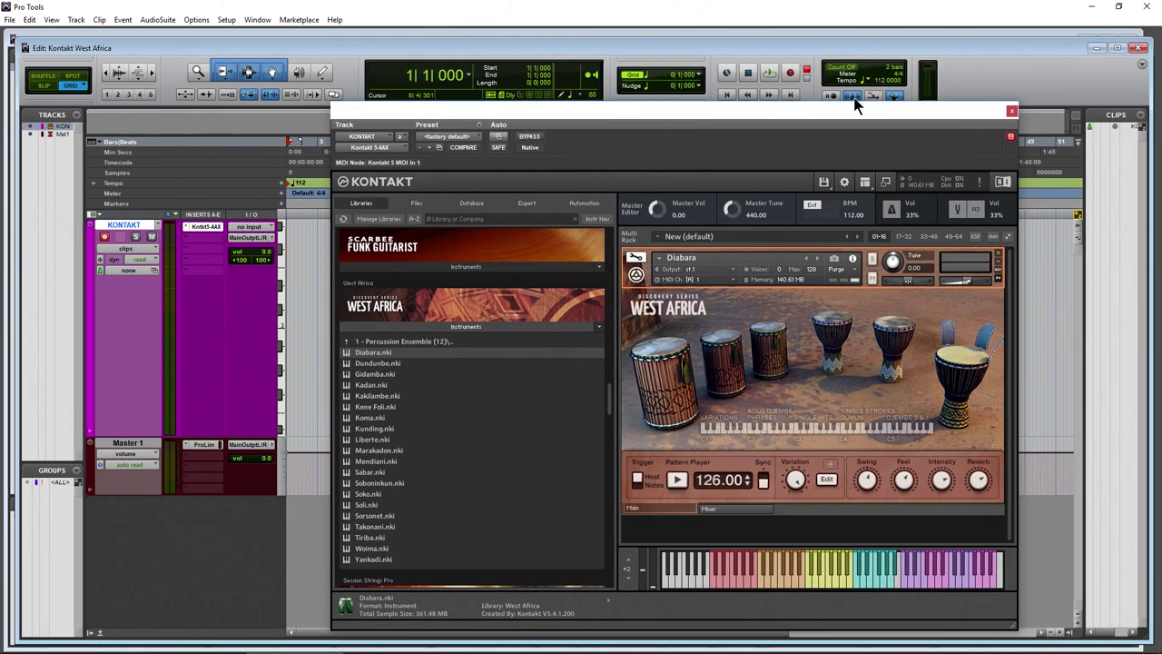
left_click_drag(807, 104, 809, 98)
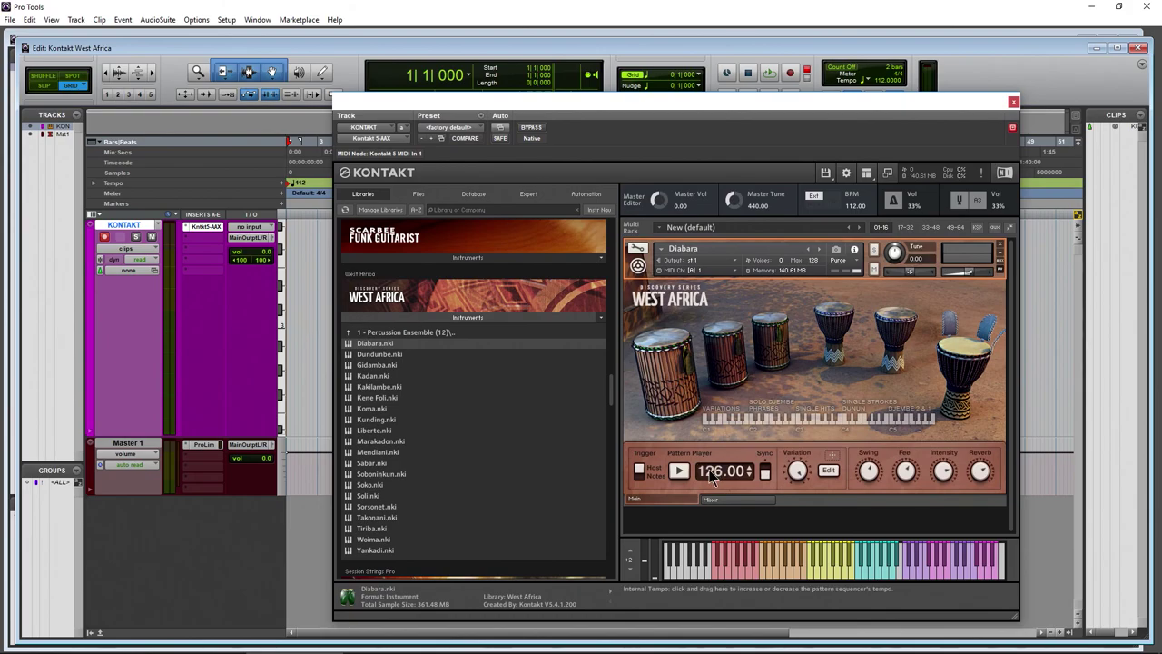
Play the pattern while toggling tempo Sync on and off to compare the host's 112 BPM with the internal 126 BPM, and stop it
key("space")
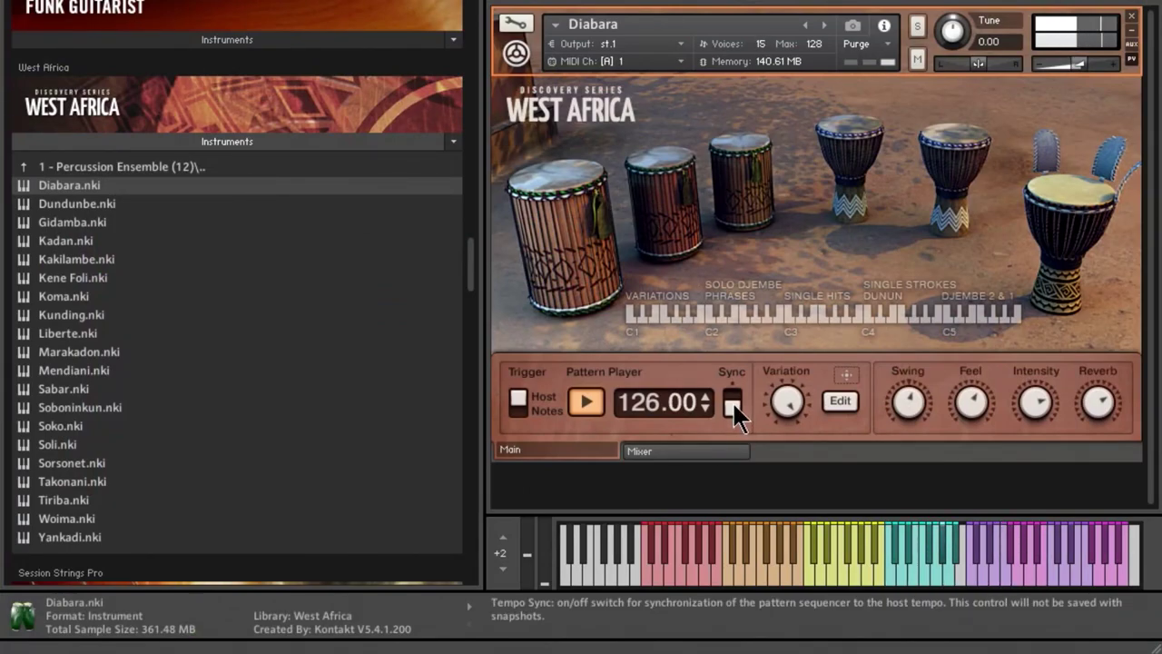
left_click(732, 402)
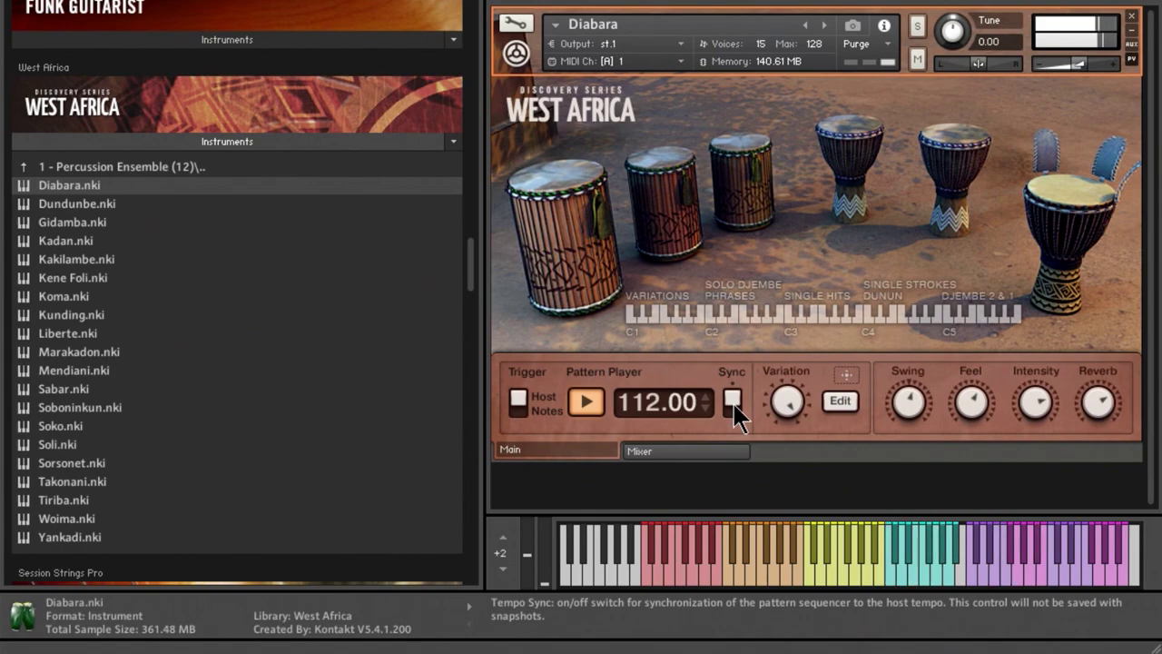
left_click(731, 402)
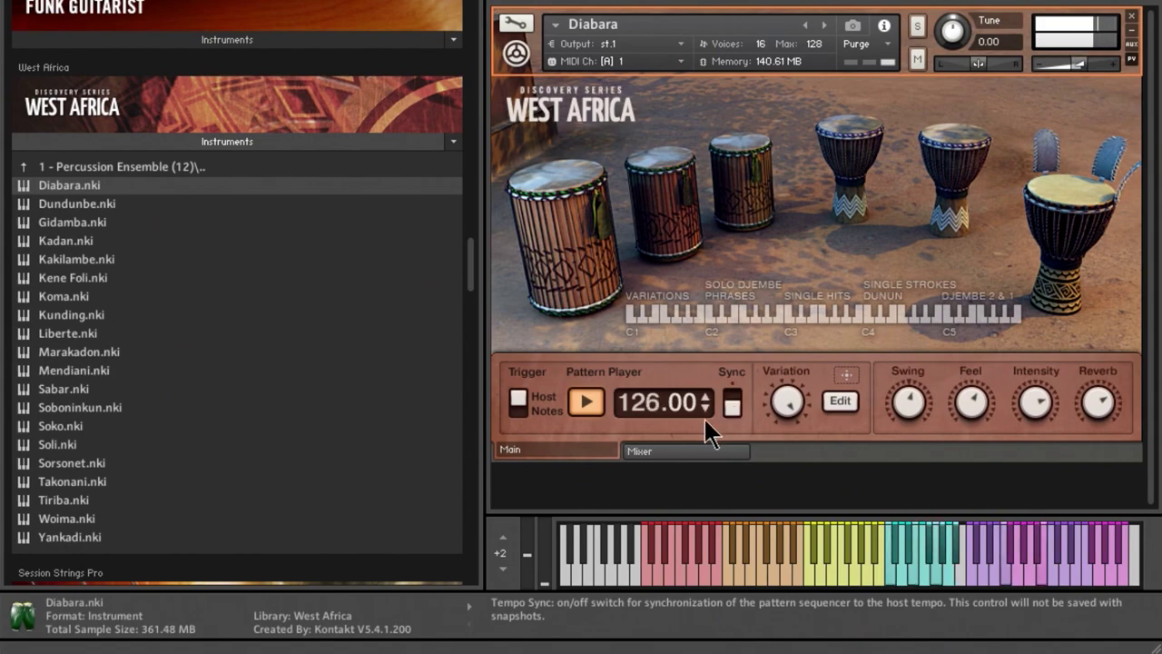
left_click(581, 401)
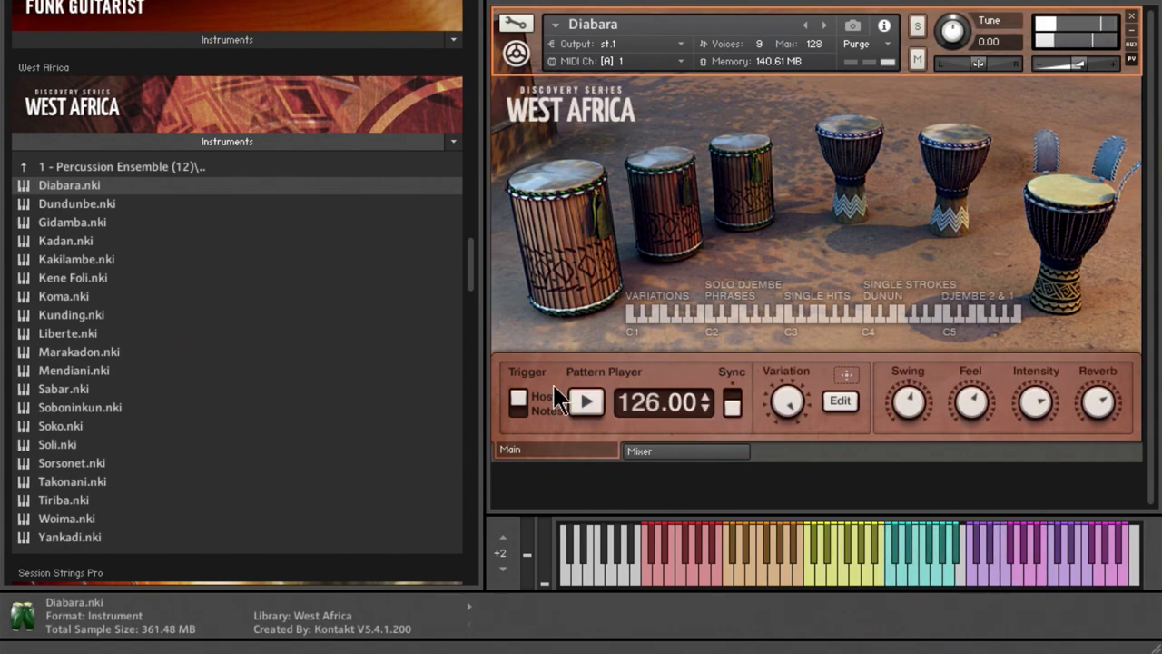
Raise the pattern player's internal tempo to 277 BPM, and bring it back down to 234.29 BPM
left_click_drag(655, 404, 670, 201)
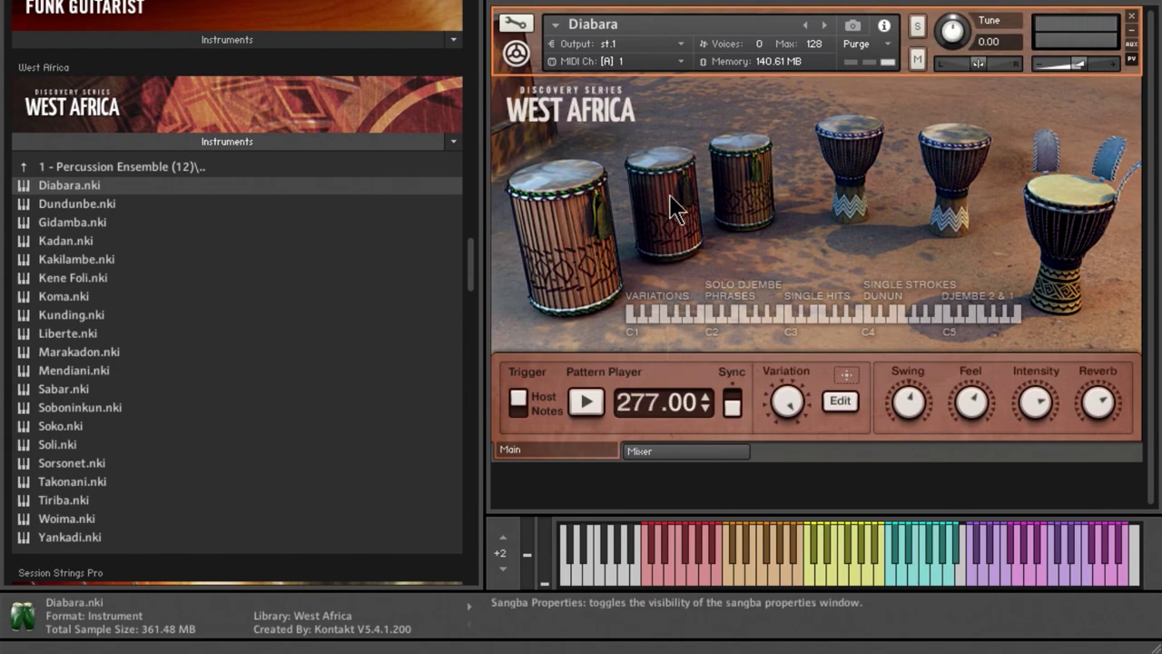
left_click_drag(682, 73, 649, 509)
left_click_drag(651, 267, 699, 363)
left_click(704, 400)
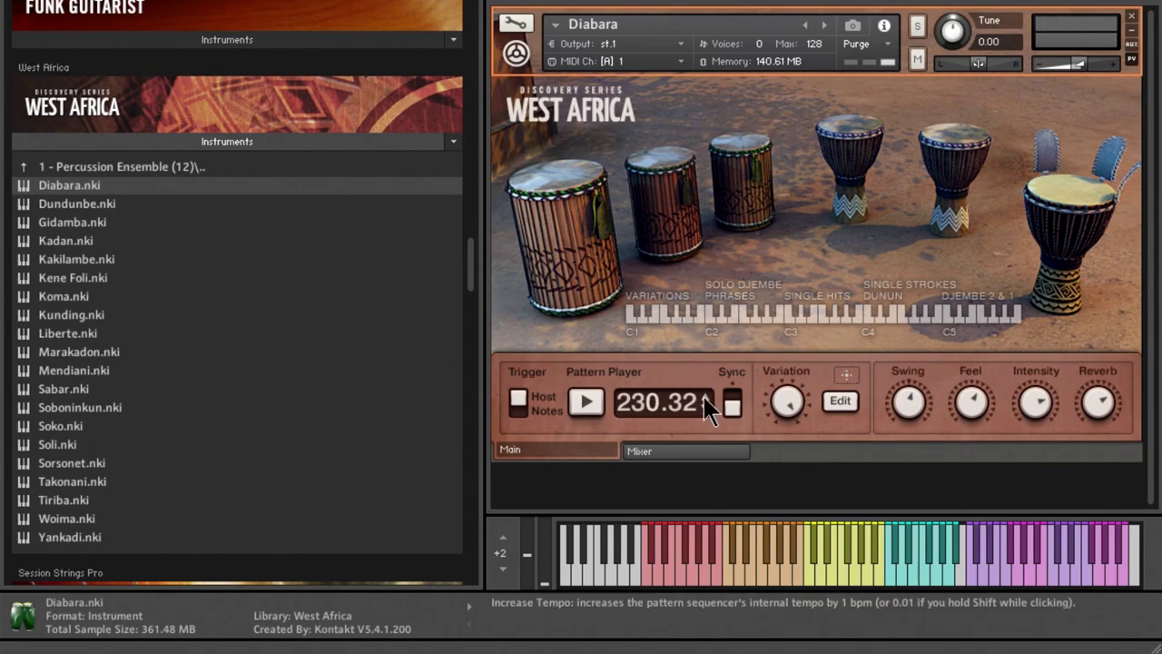
left_click(704, 398)
left_click_drag(682, 416, 560, 428)
Play the pattern, lower the internal tempo to about 159 BPM during playback, and turn tempo Sync back on
left_click(587, 402)
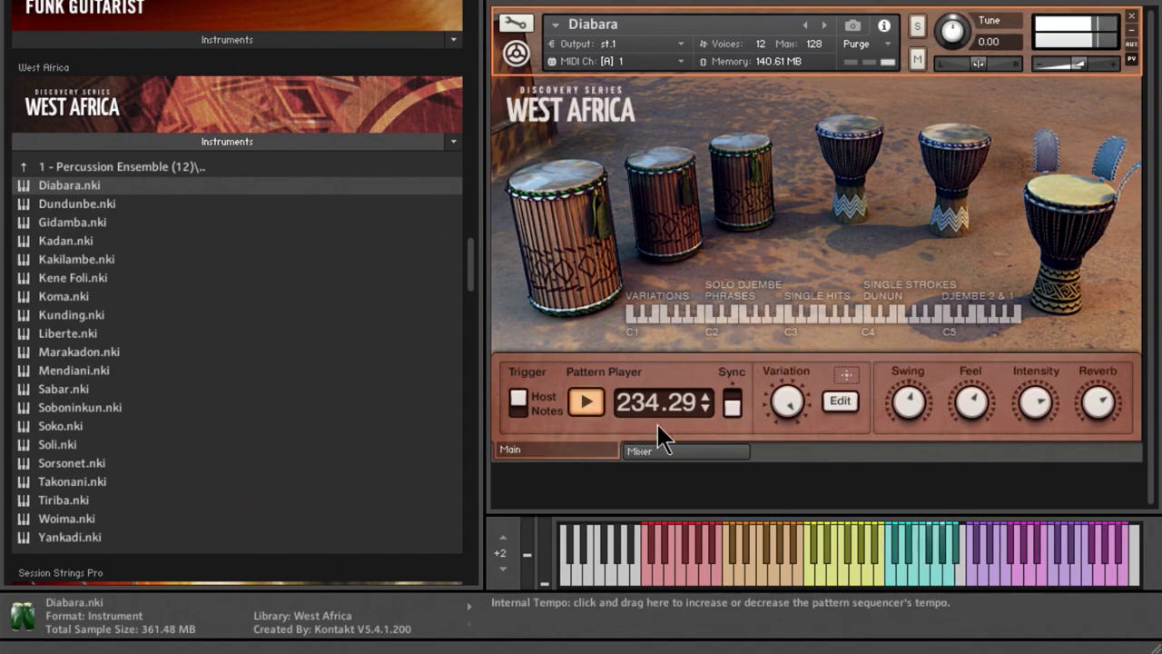
left_click_drag(653, 422, 682, 475)
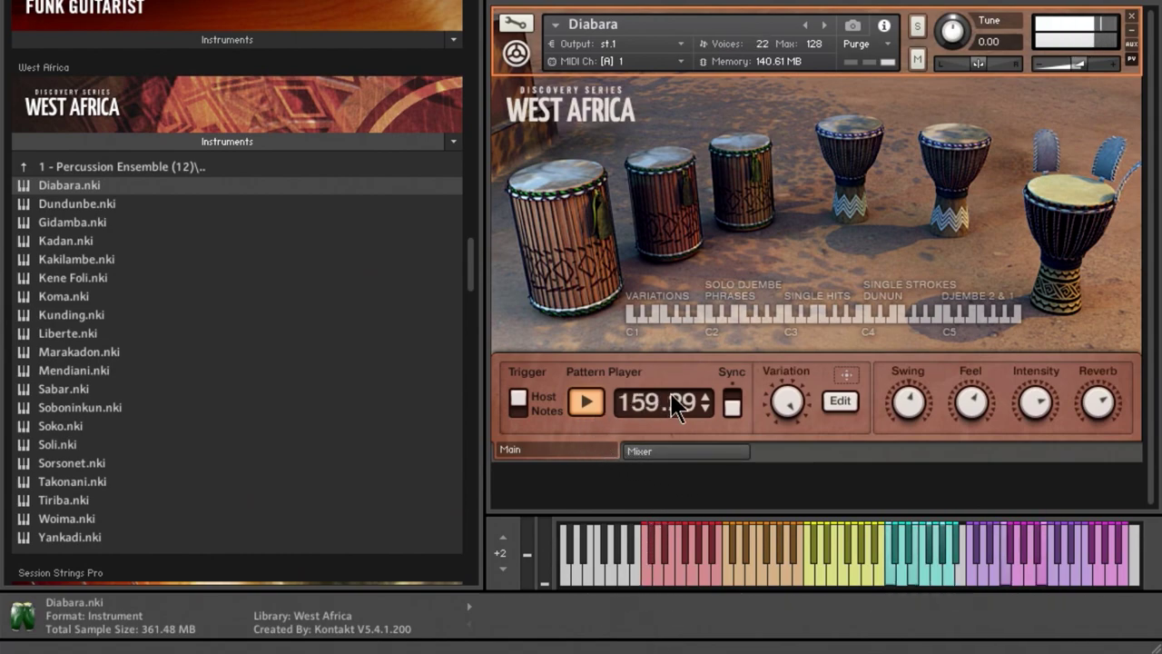
left_click(730, 404)
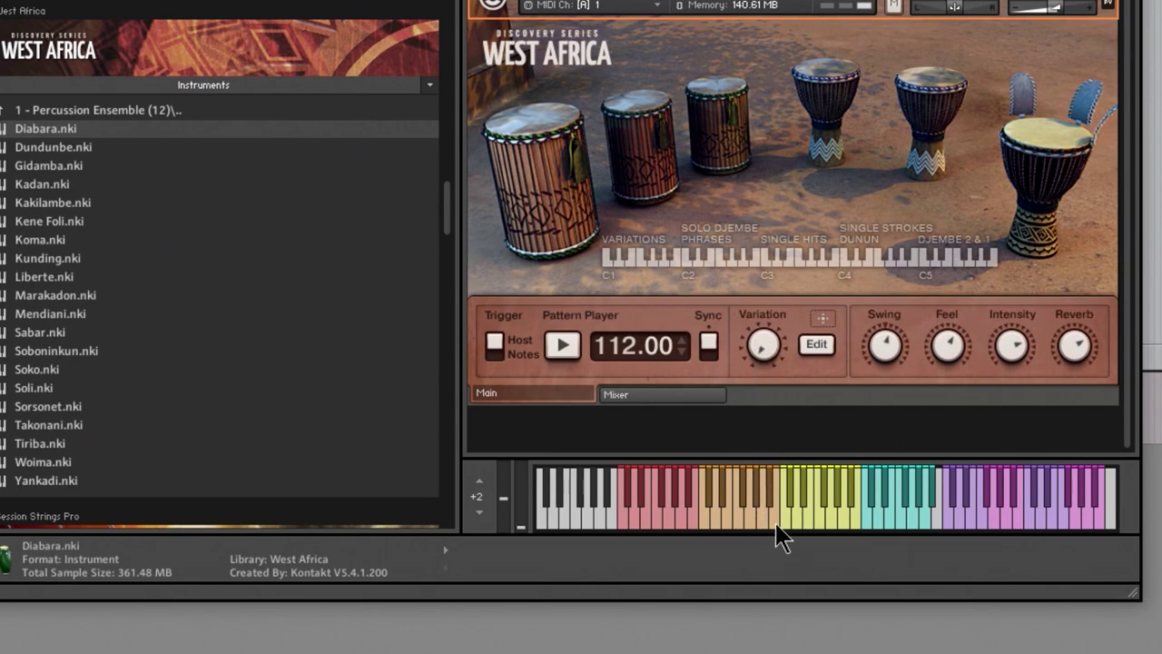
Open the pattern editor and examine how the Variation knob and the red pattern keys change the displayed pattern
left_click(816, 343)
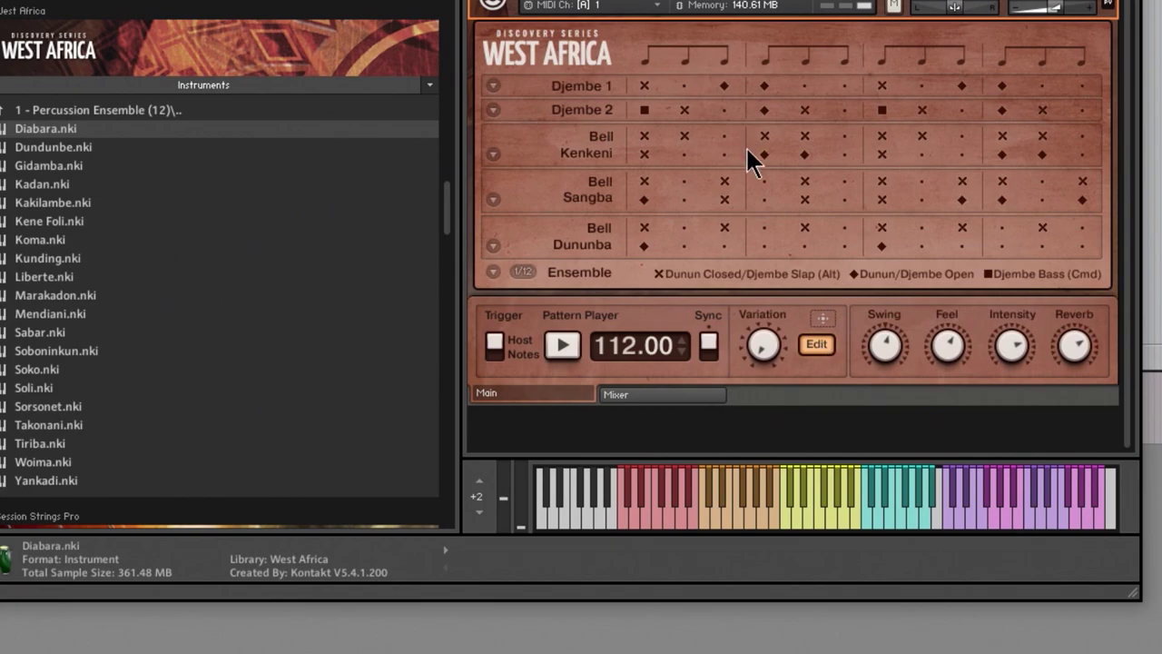
left_click(809, 350)
left_click(816, 343)
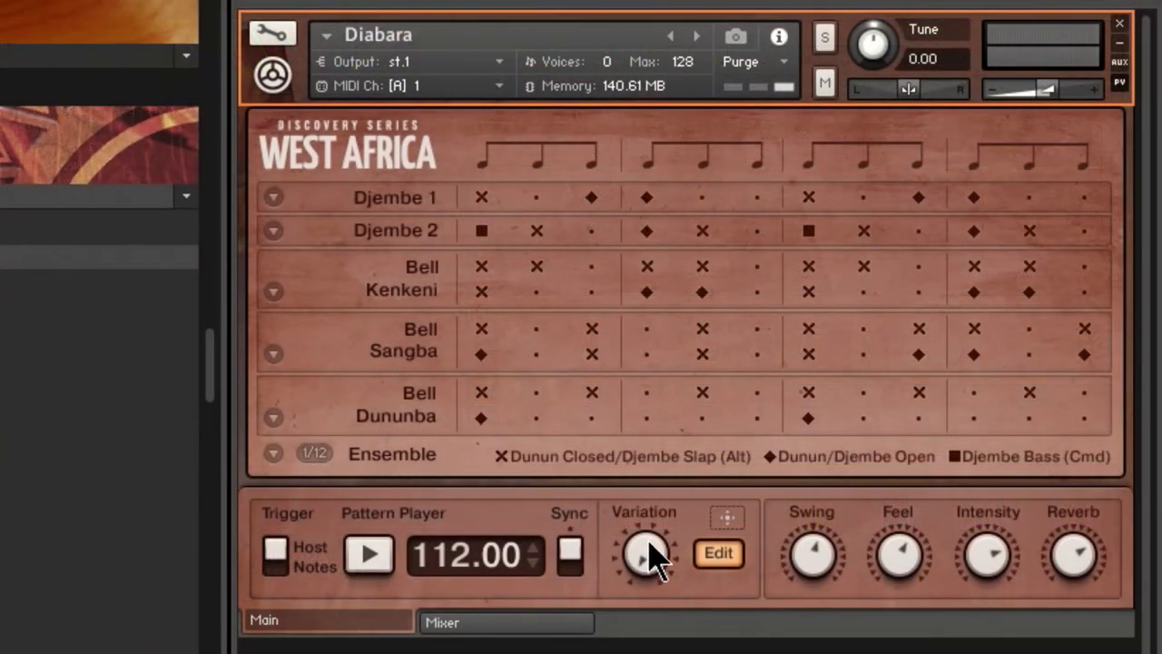
left_click_drag(652, 546, 618, 570)
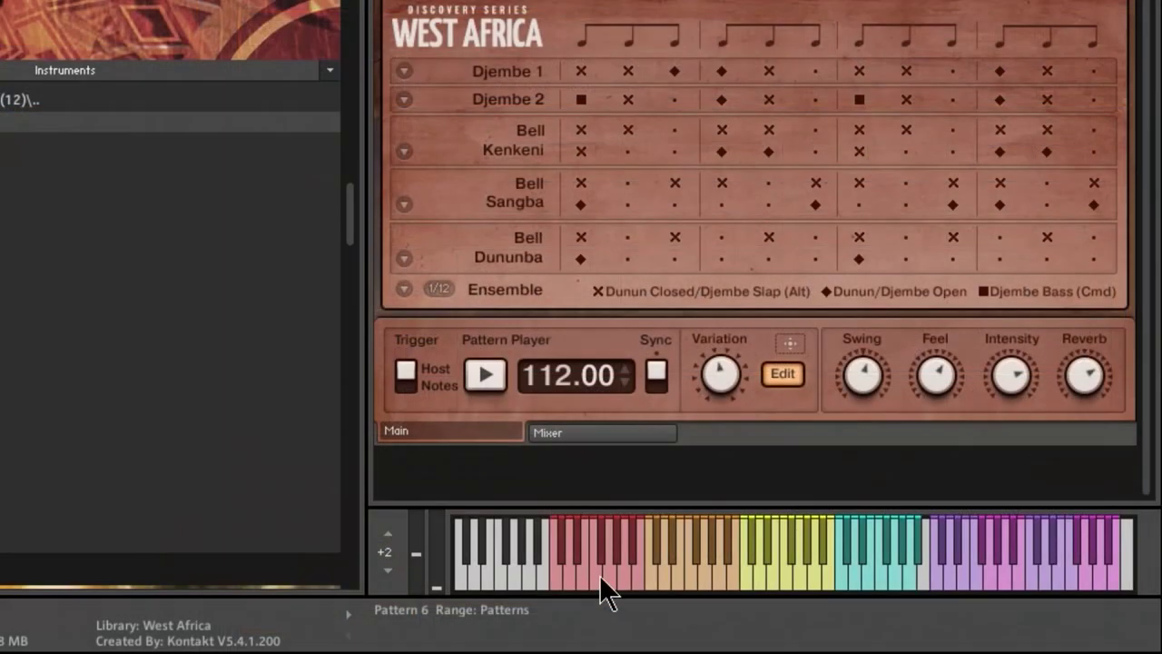
left_click(637, 581)
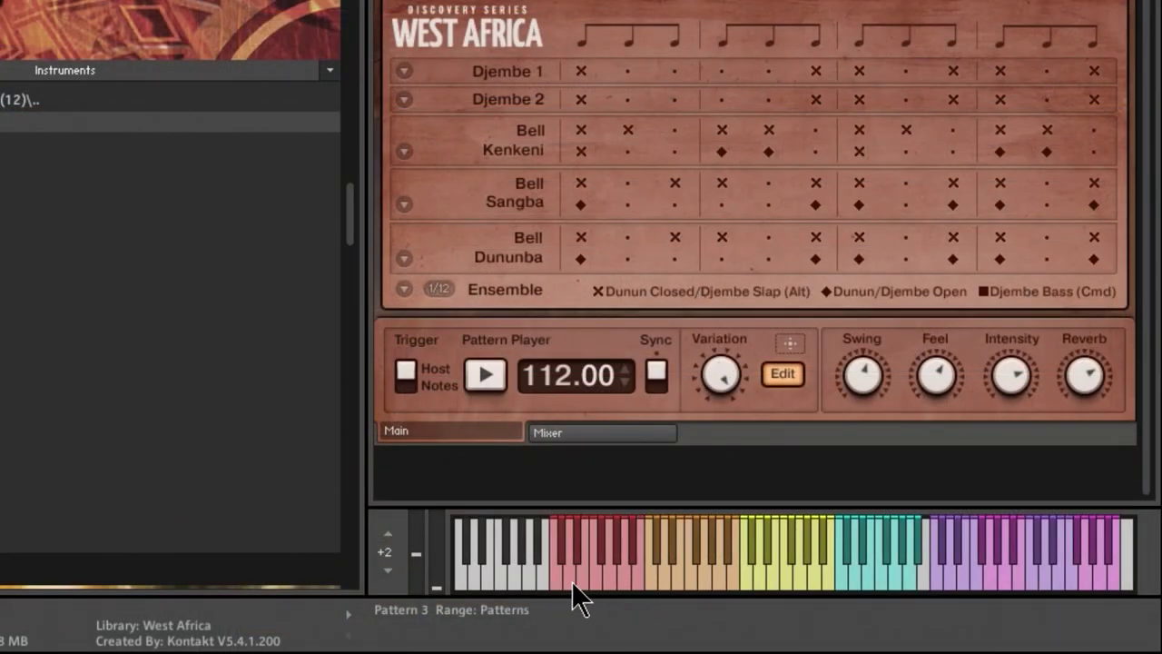
Compare the grids of several preset patterns using the red pattern keys, and return to Pattern 1
left_click(570, 581)
left_click(410, 379)
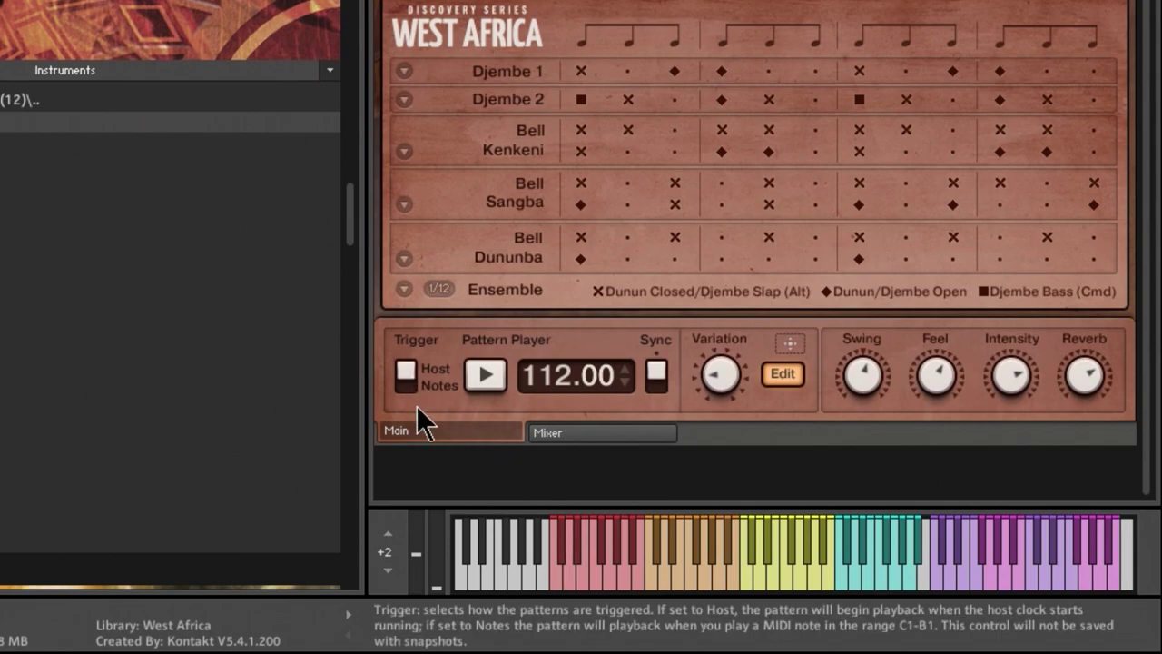
left_click(585, 573)
left_click(602, 582)
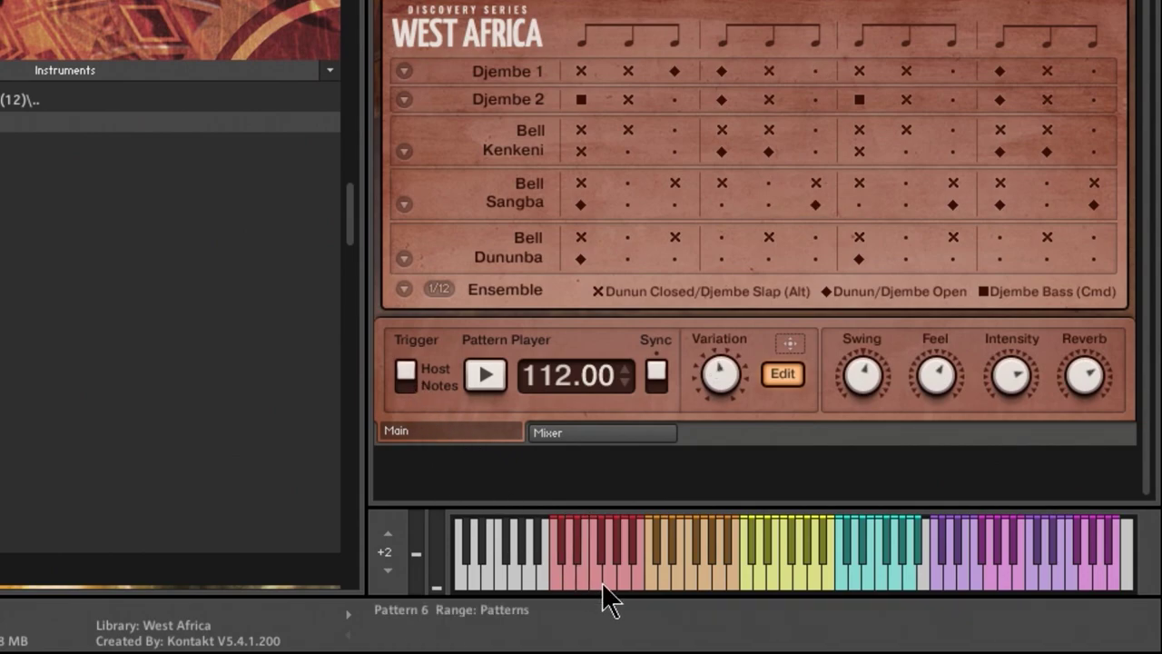
left_click(611, 580)
left_click(571, 578)
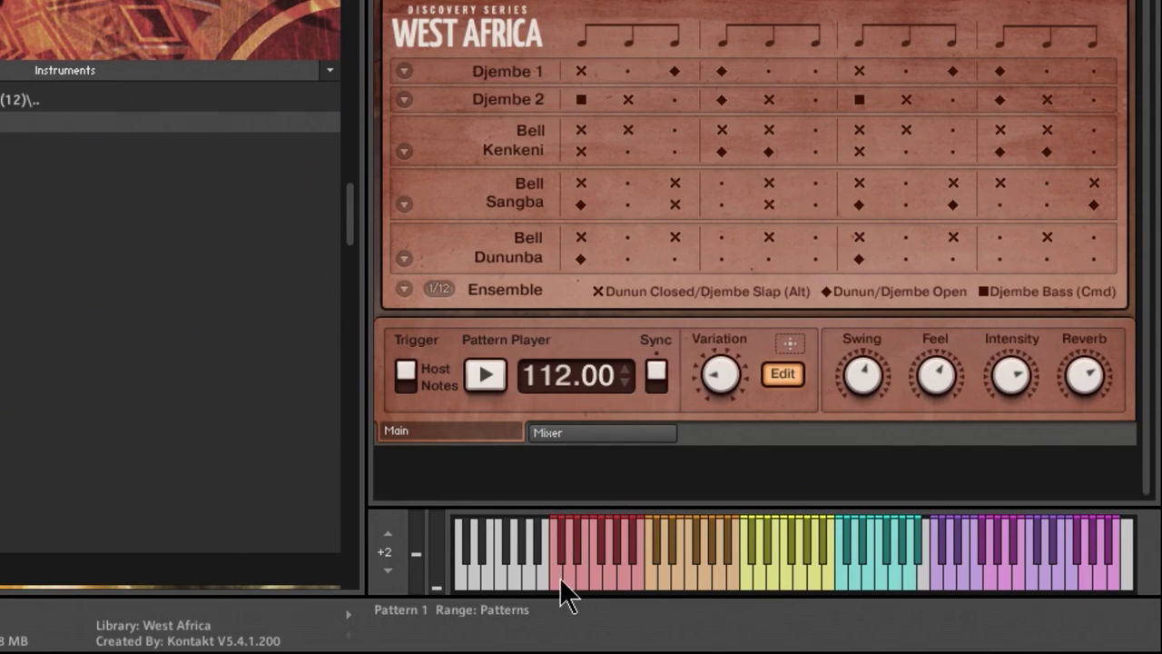
left_click(609, 580)
left_click(632, 581)
left_click(584, 579)
left_click(567, 578)
left_click(558, 579)
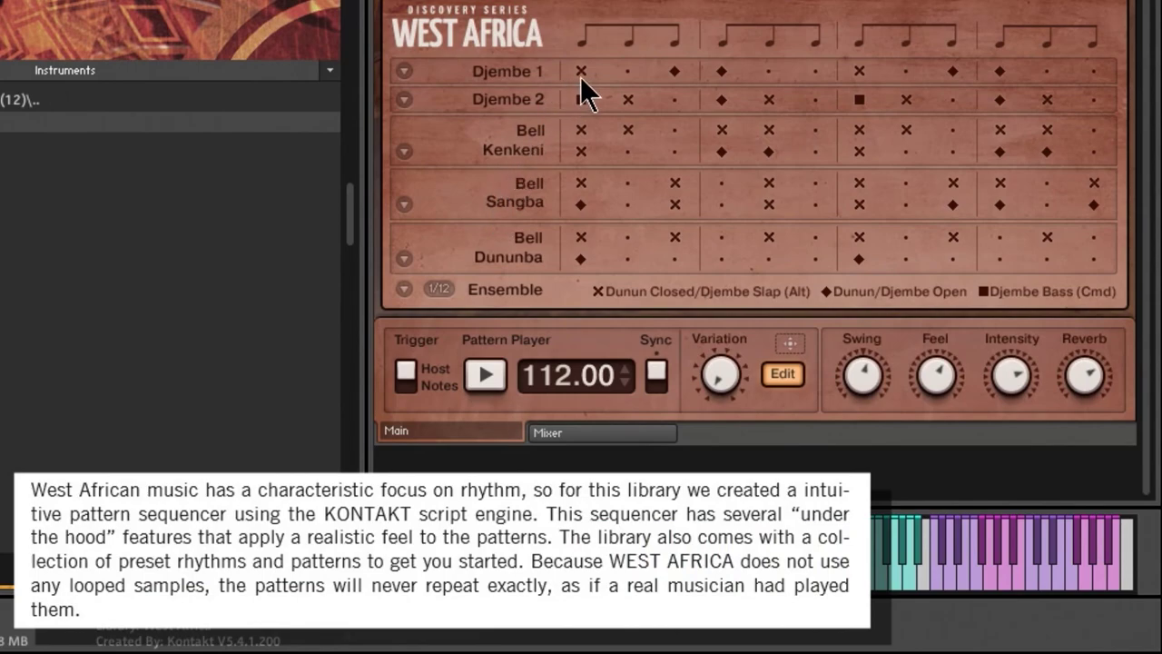
Move the Djembe 1 pattern forward three steps, playing the ensemble along the way, and stop playback
left_click(405, 73)
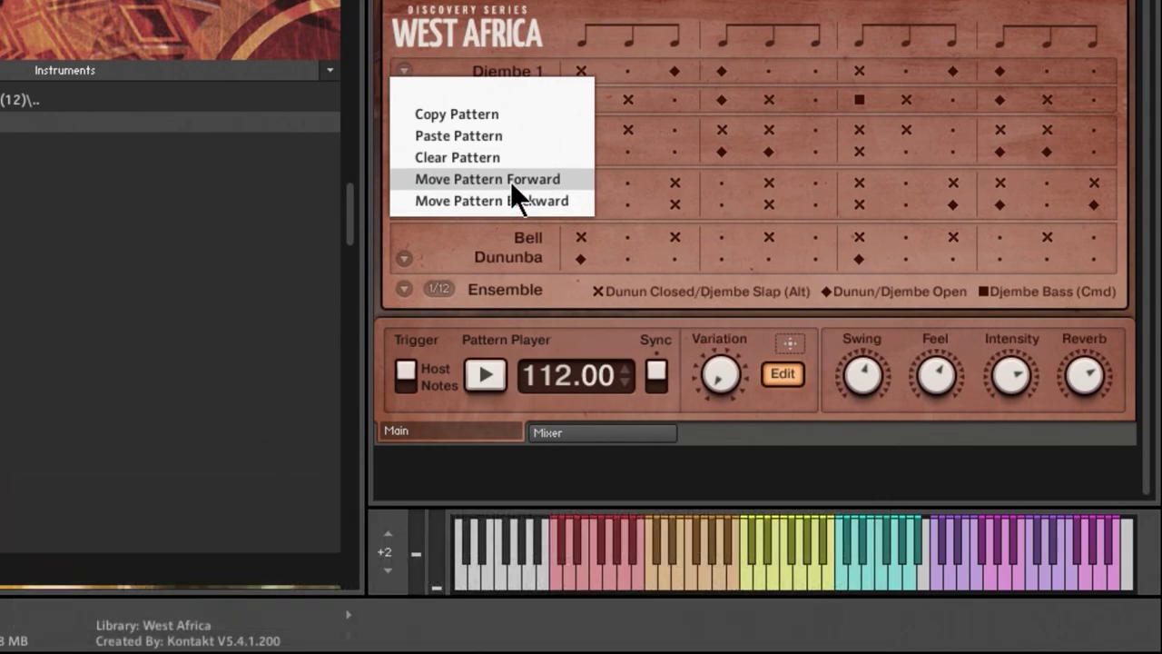
left_click(510, 182)
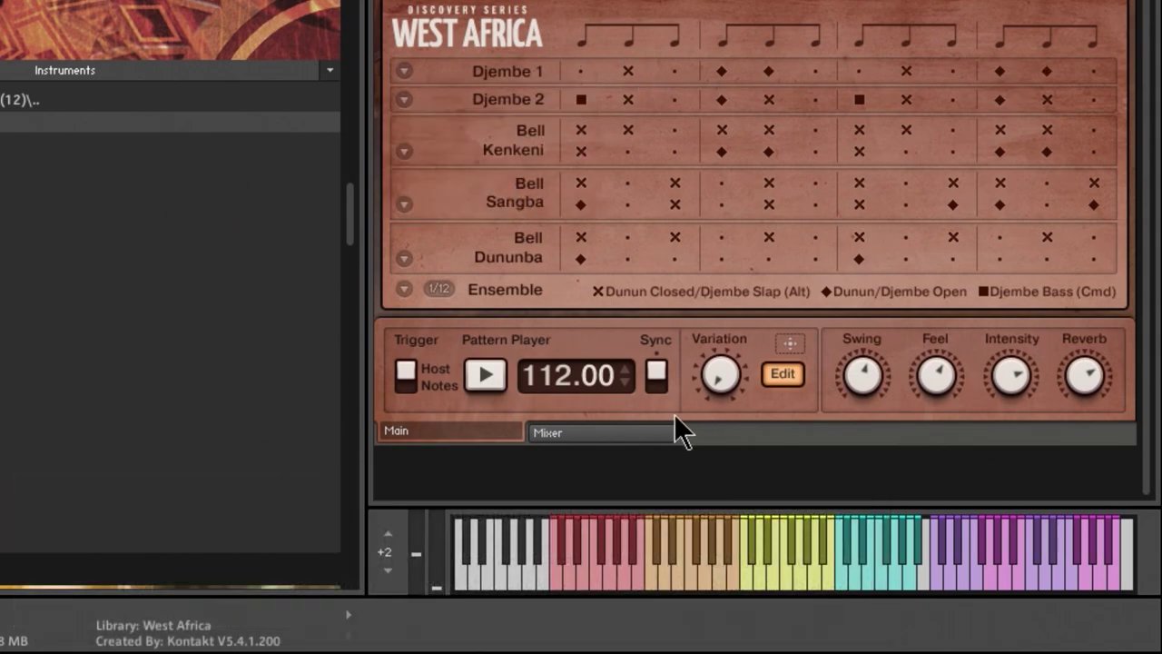
left_click(485, 374)
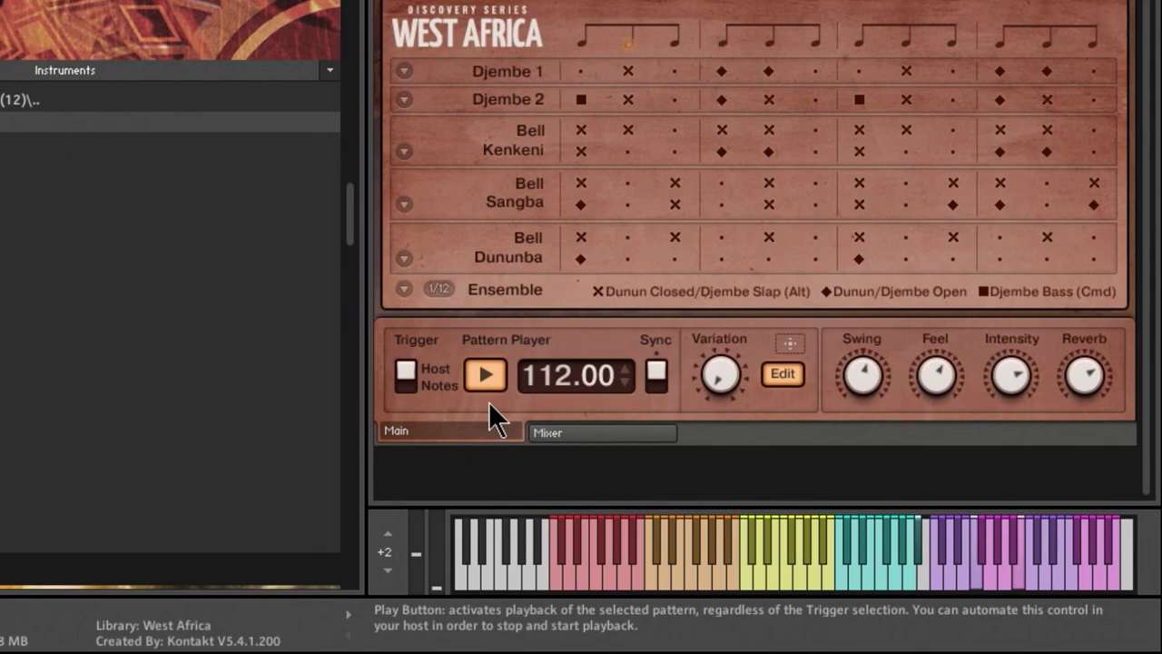
left_click(403, 76)
left_click(429, 179)
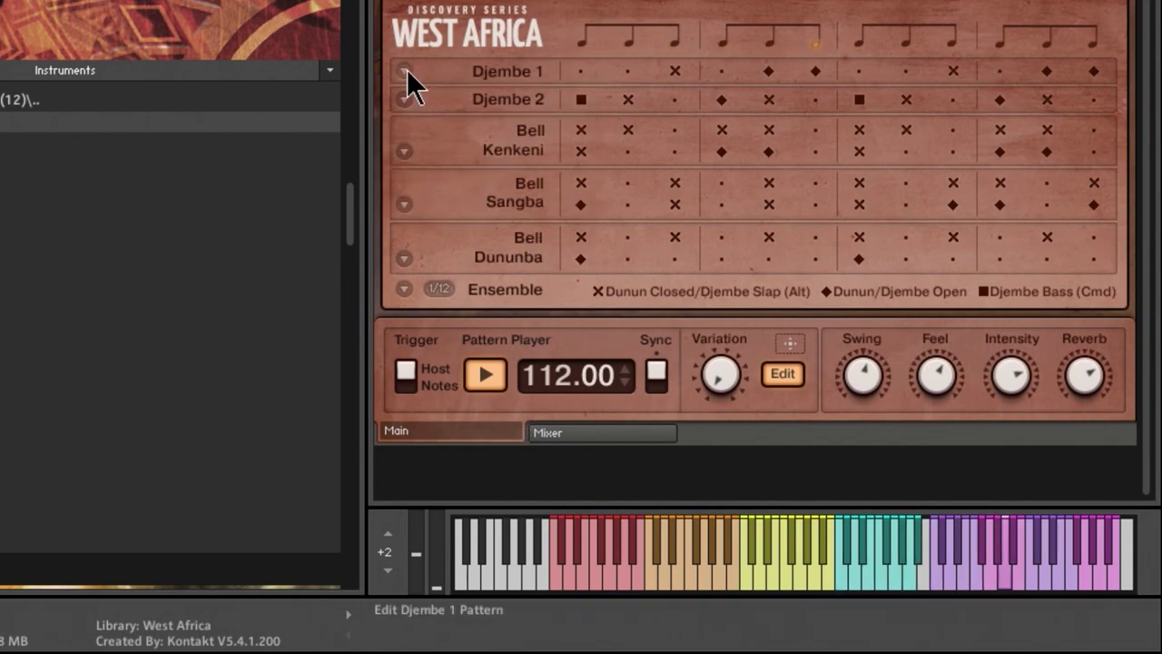
left_click(406, 71)
left_click(431, 176)
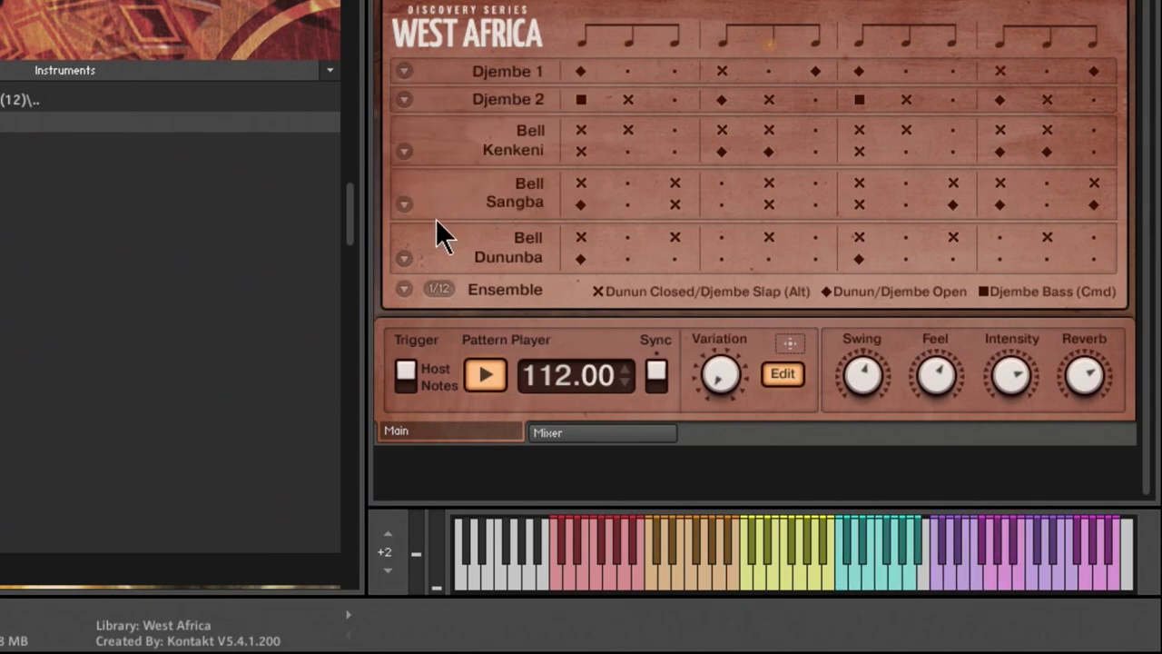
left_click(486, 373)
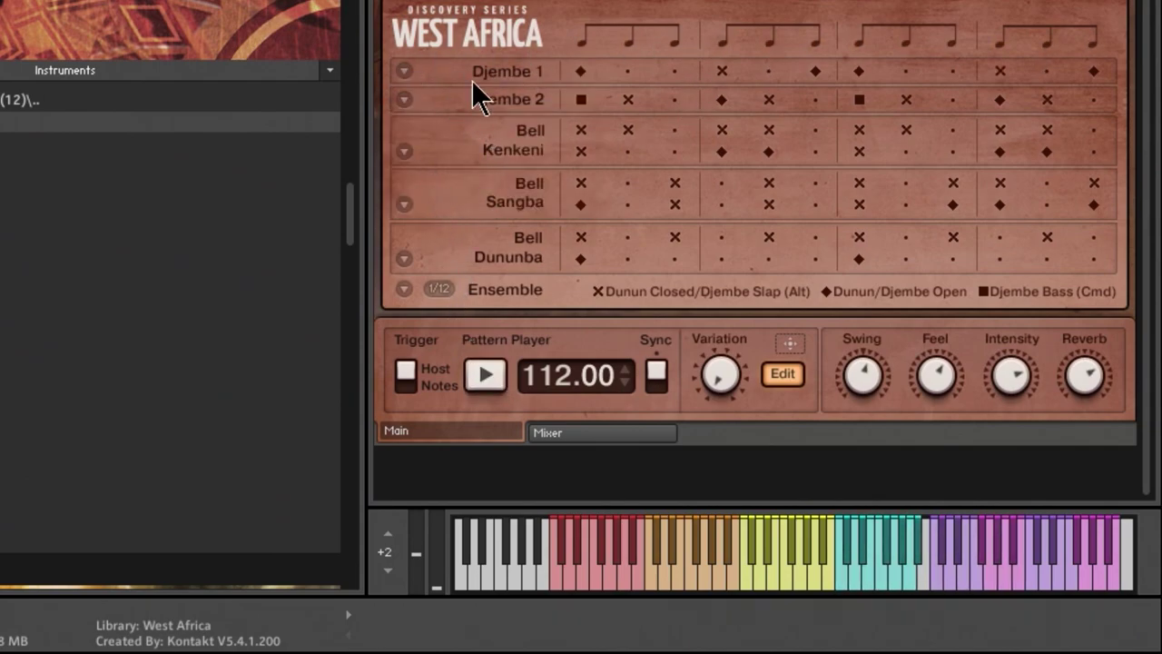
Check the edit options of the Ensemble row, and move the Djembe 1 pattern backward three steps
left_click(404, 290)
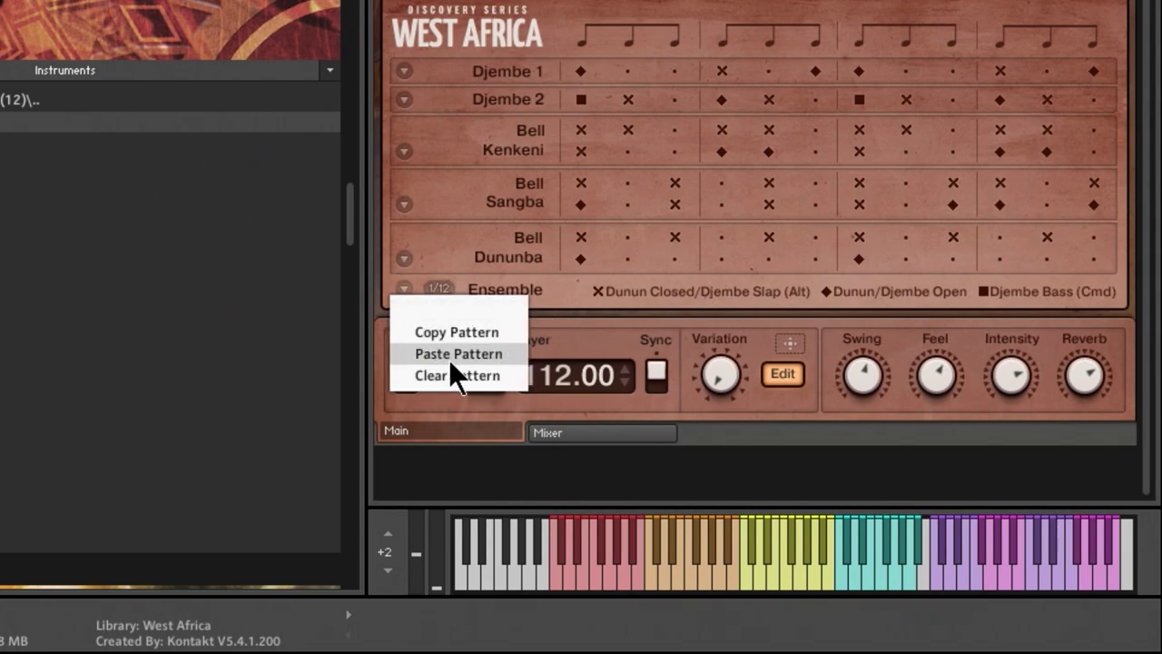
left_click(600, 336)
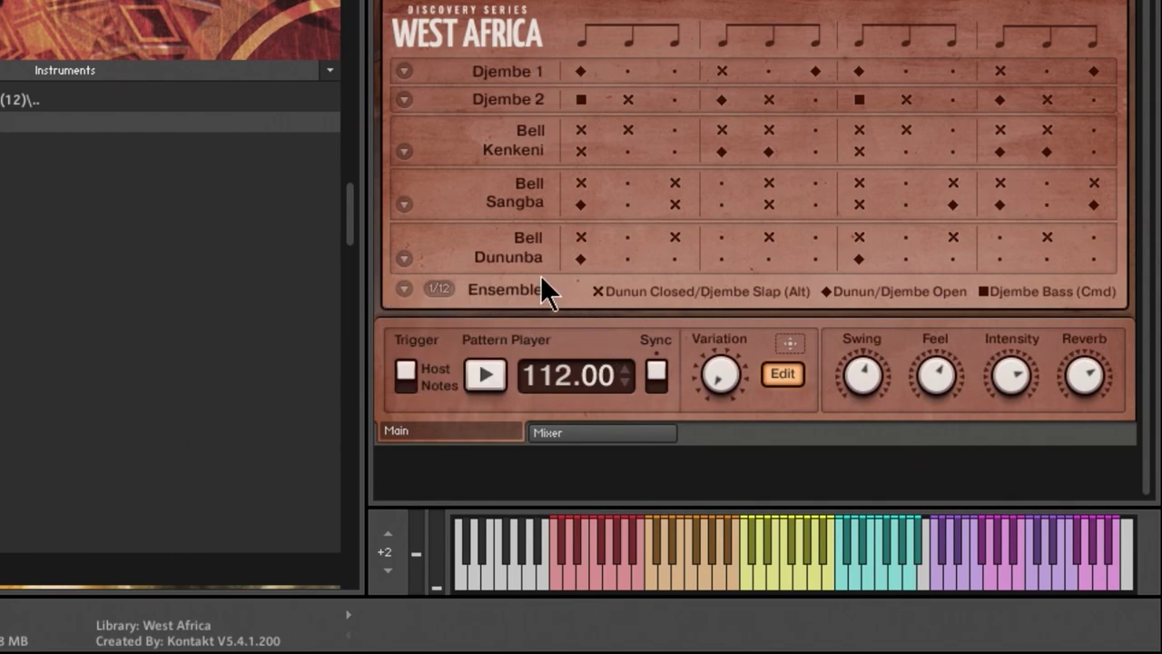
left_click(403, 72)
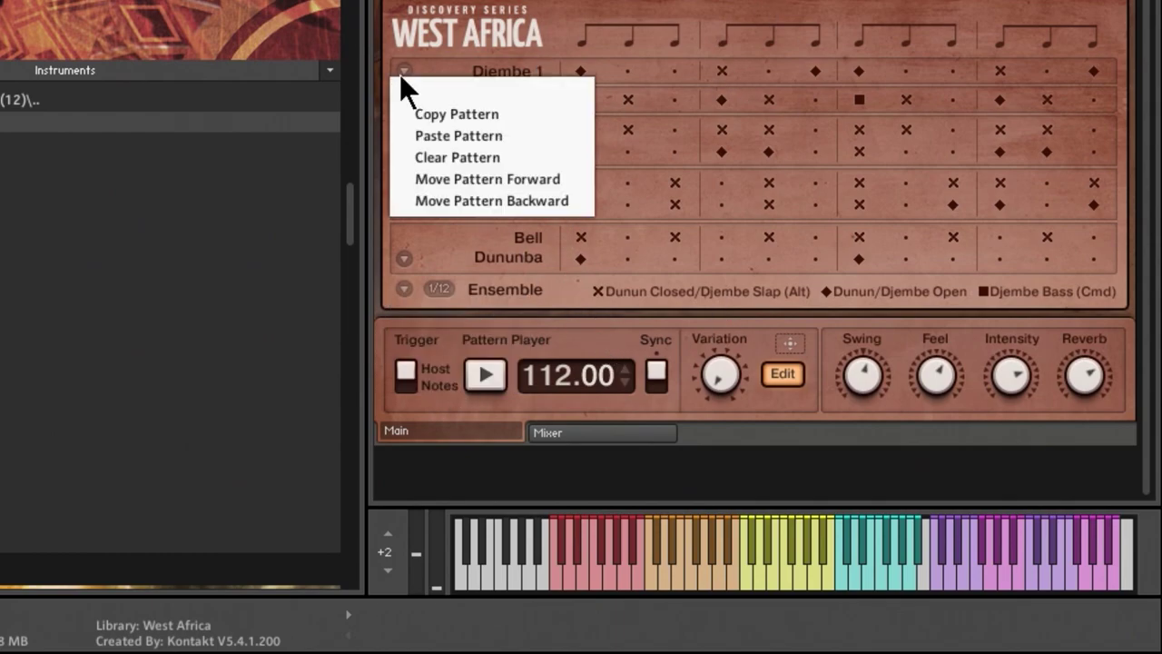
left_click(432, 194)
left_click(402, 71)
left_click(432, 200)
left_click(404, 71)
left_click(436, 200)
Copy the Djembe 1 pattern into Djembe 2, and play the result briefly
left_click(404, 98)
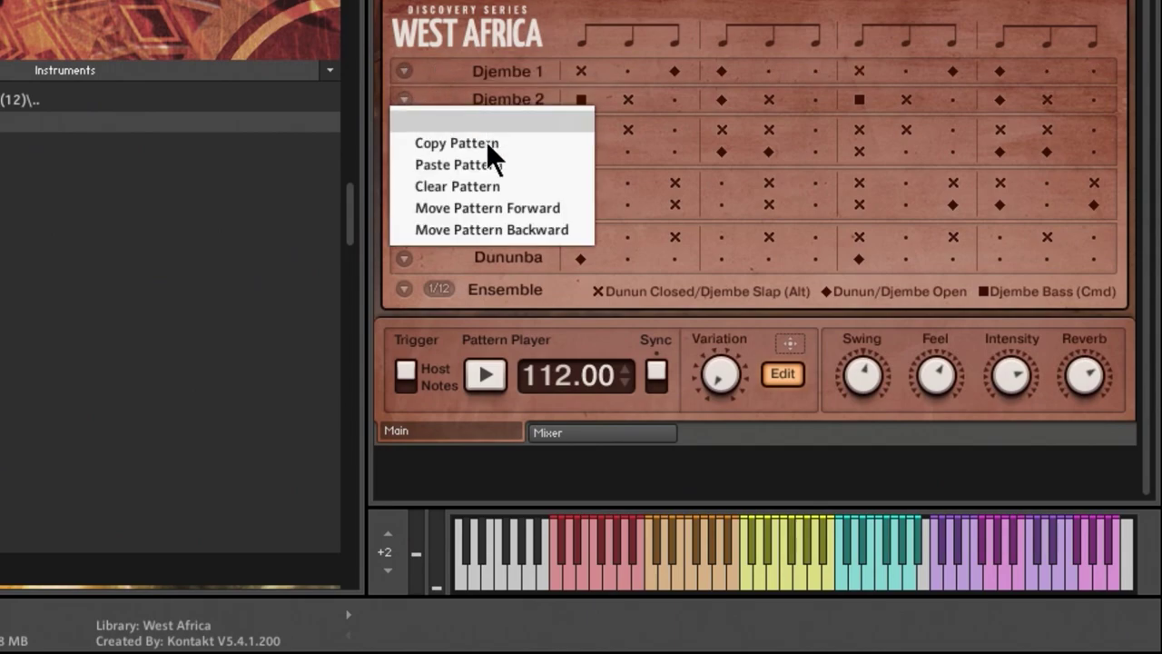
left_click(465, 31)
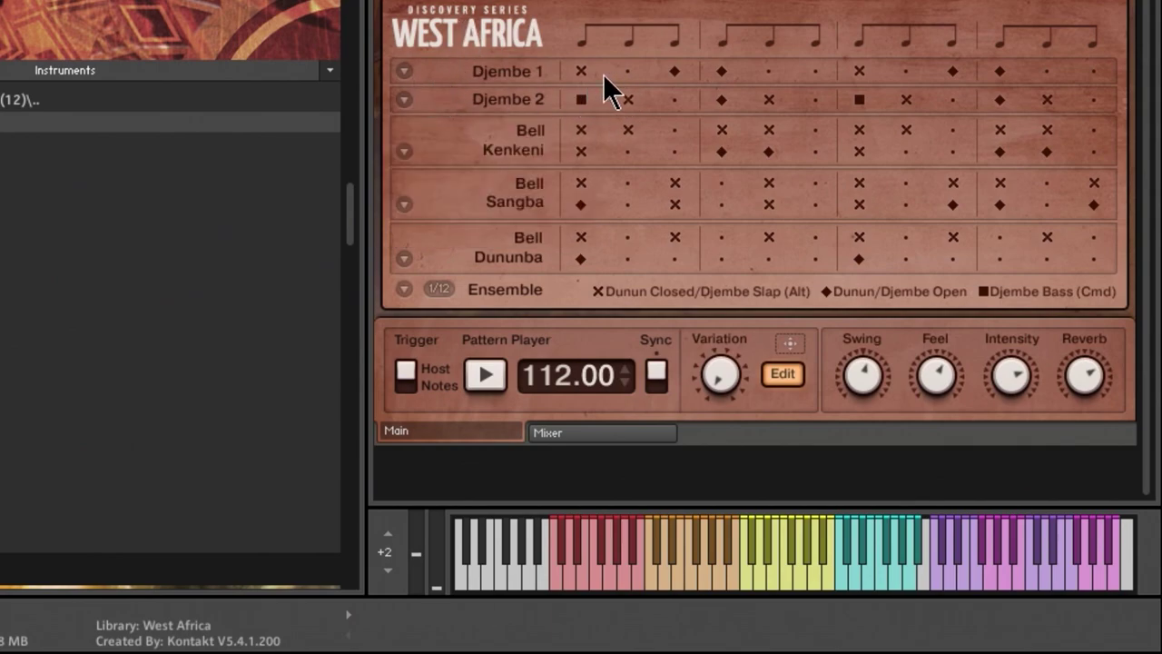
left_click(405, 71)
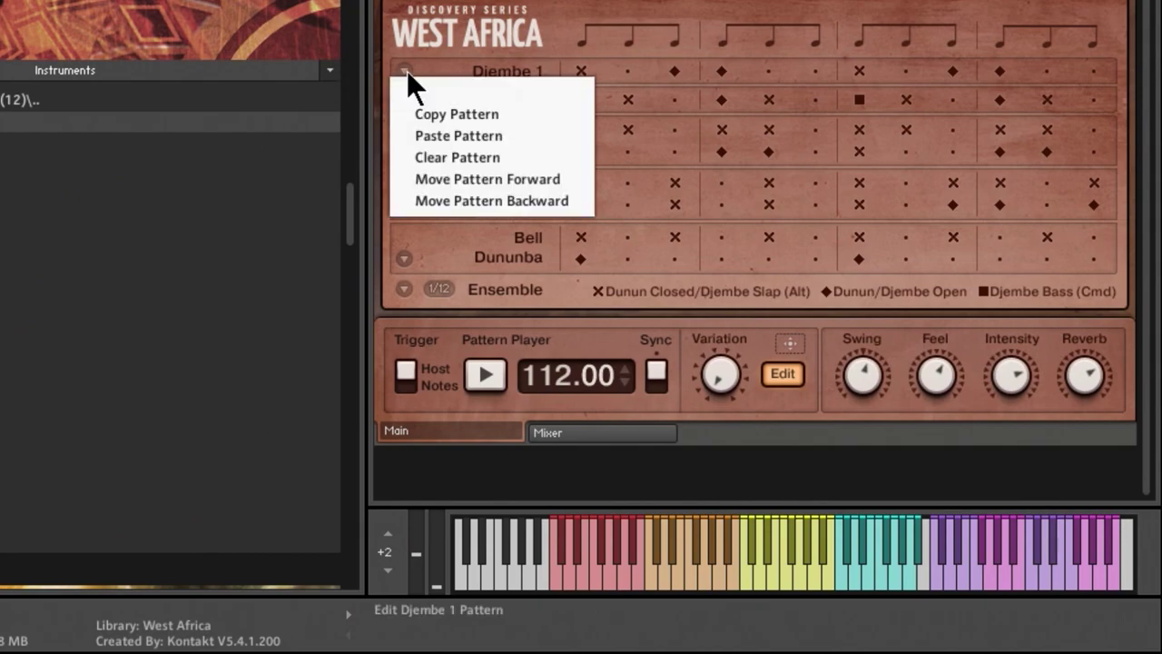
left_click(458, 113)
left_click(409, 106)
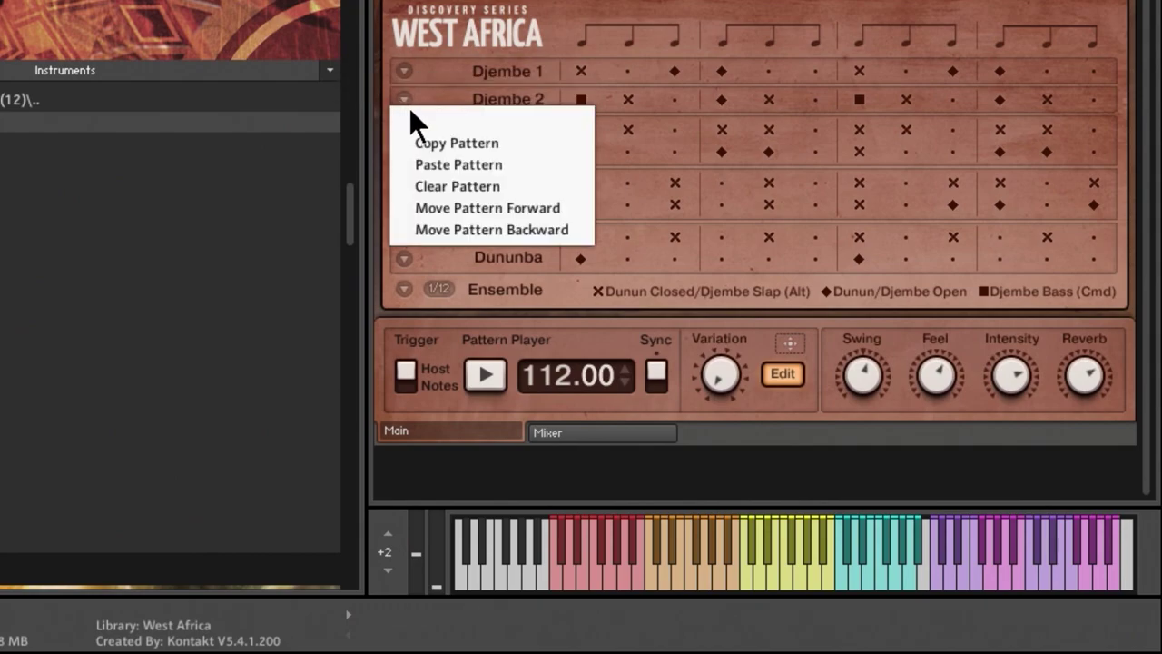
left_click(456, 162)
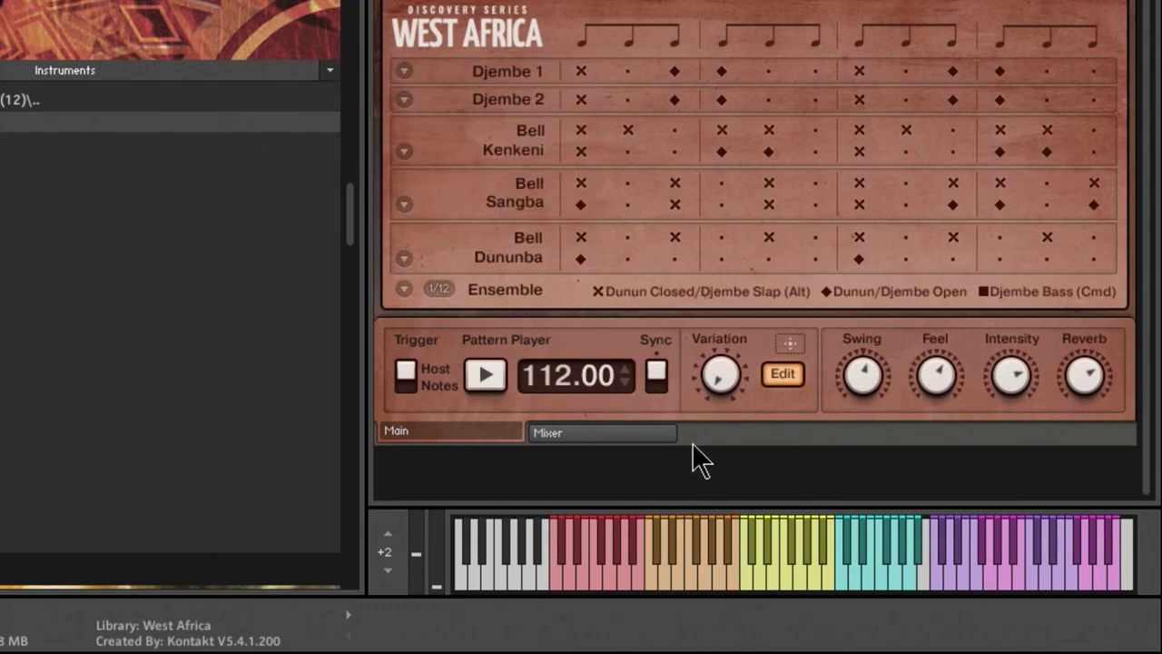
left_click(485, 374)
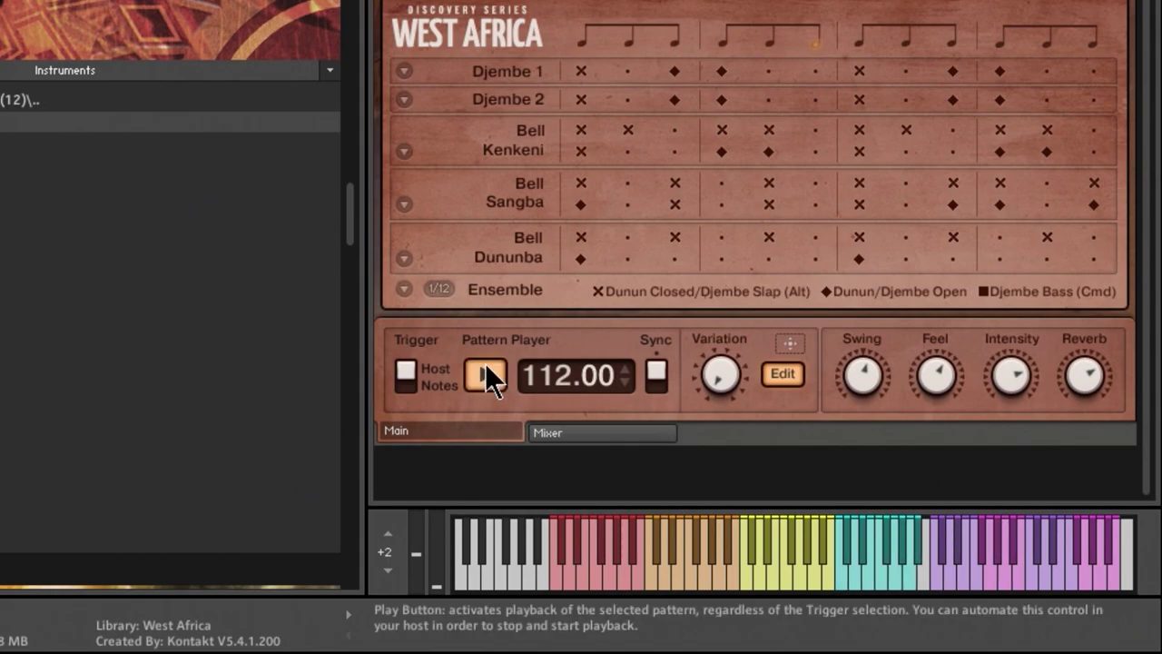
left_click(486, 367)
Clear the Djembe 2 pattern, and play the ensemble without it before stopping
left_click(401, 100)
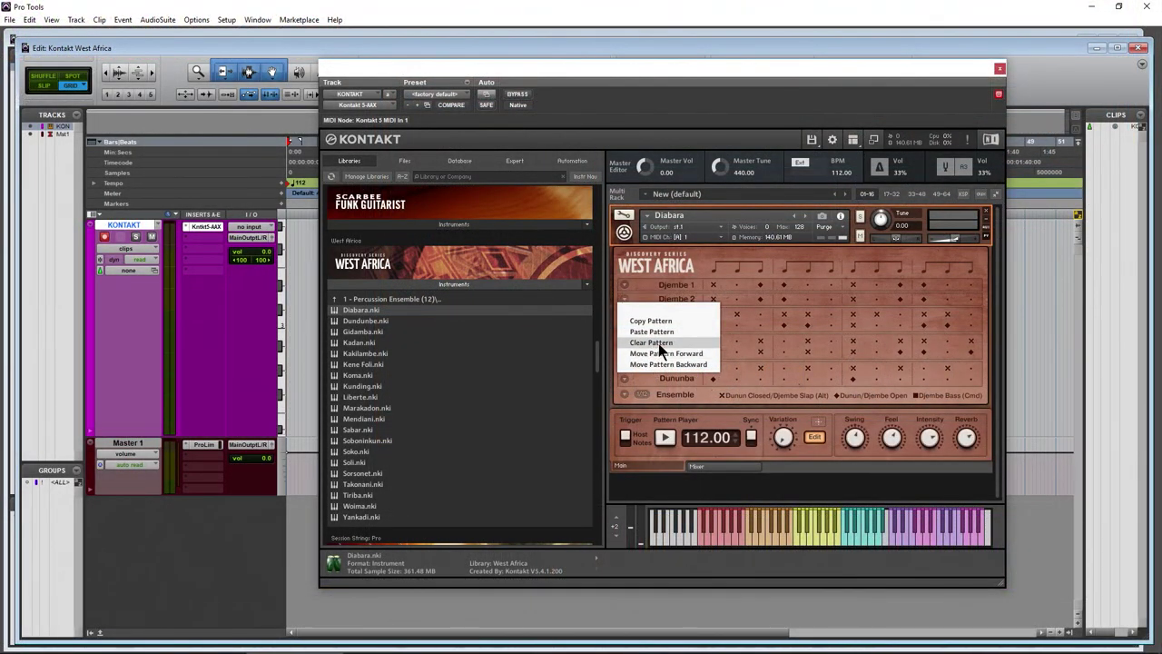
left_click(658, 343)
left_click(665, 436)
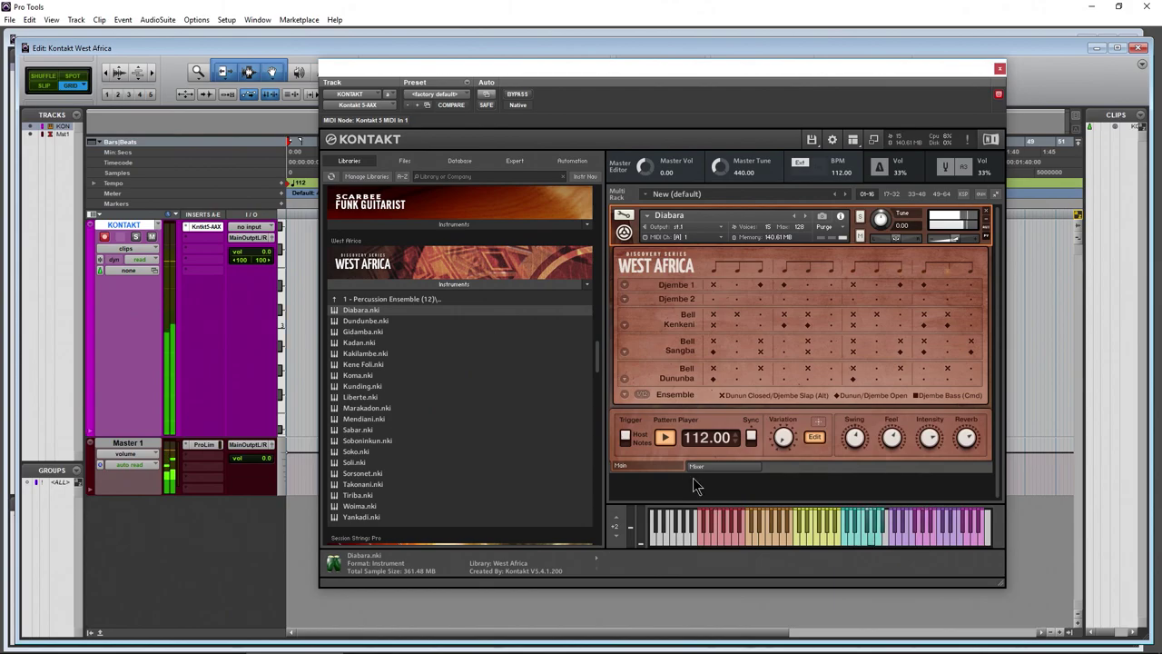
left_click(667, 436)
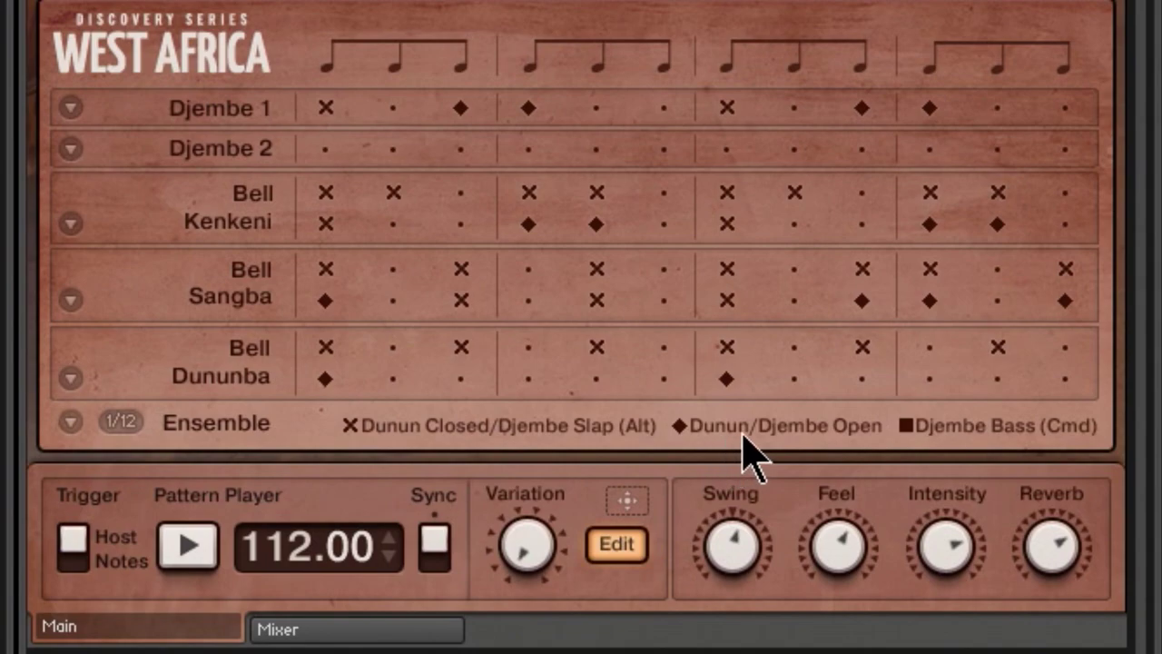
Enter trial notes on steps 1, 3 and 5 of Djembe 2, and clear that pattern again
left_click(325, 149)
left_click(460, 150)
left_click(597, 149)
left_click(71, 148)
left_click(96, 272)
Mute Kenkeni, Sangba, Dununba and Djembe 1 in the mixer, and return to the pattern editor
left_click(402, 631)
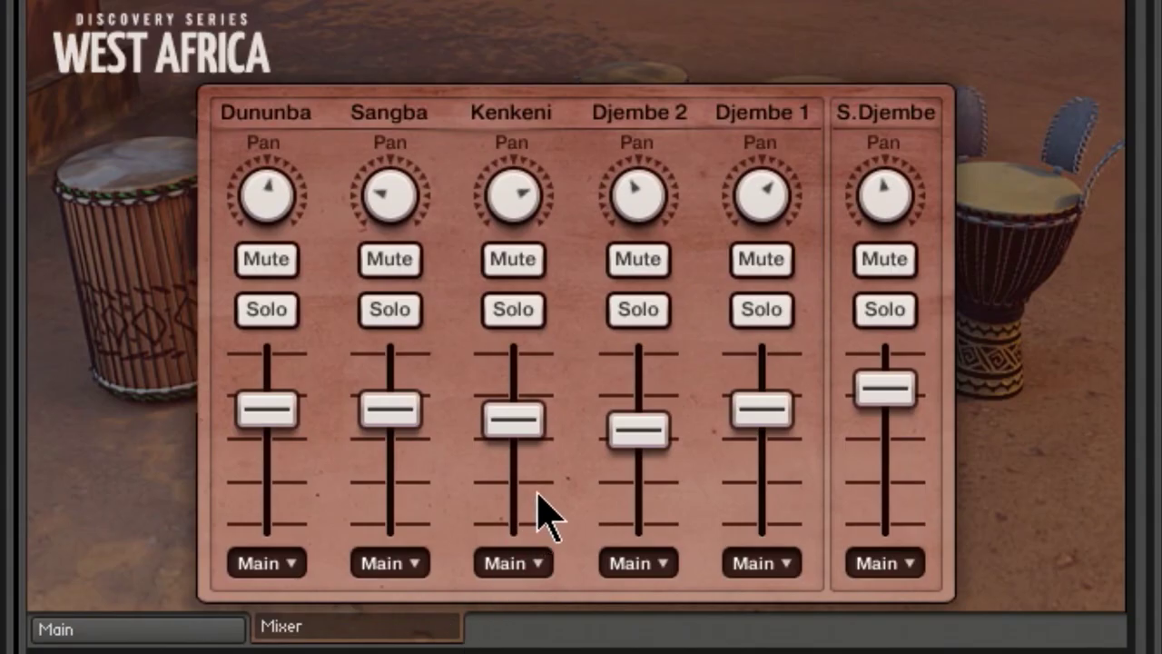
left_click(532, 261)
left_click(399, 263)
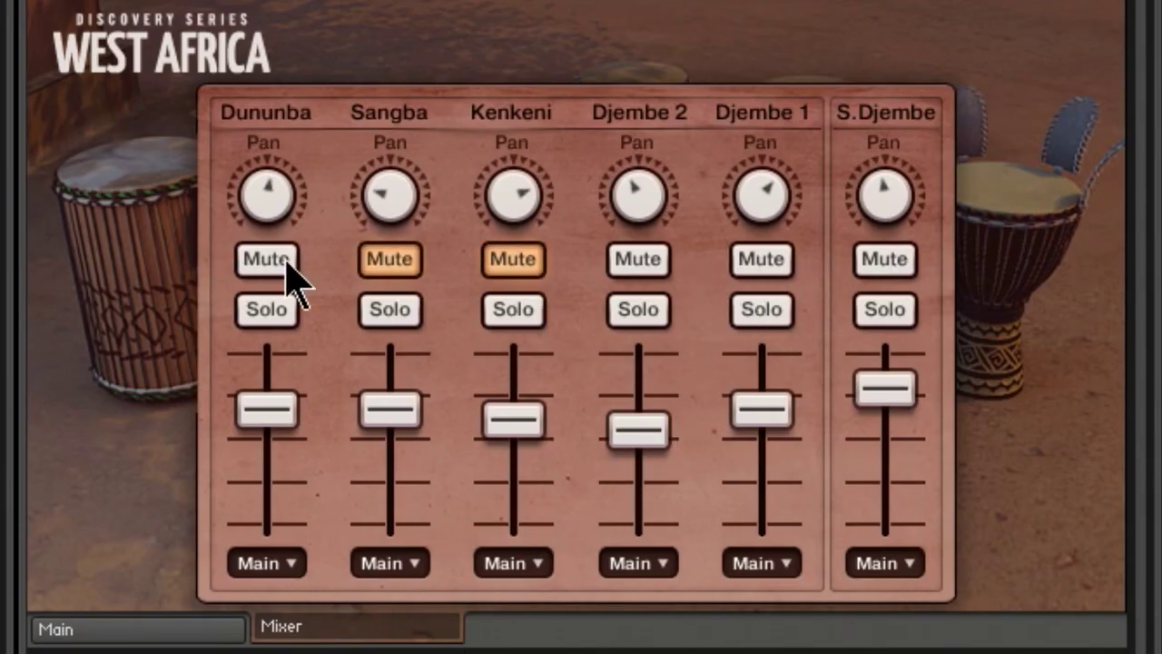
left_click(287, 261)
left_click(735, 262)
left_click(200, 629)
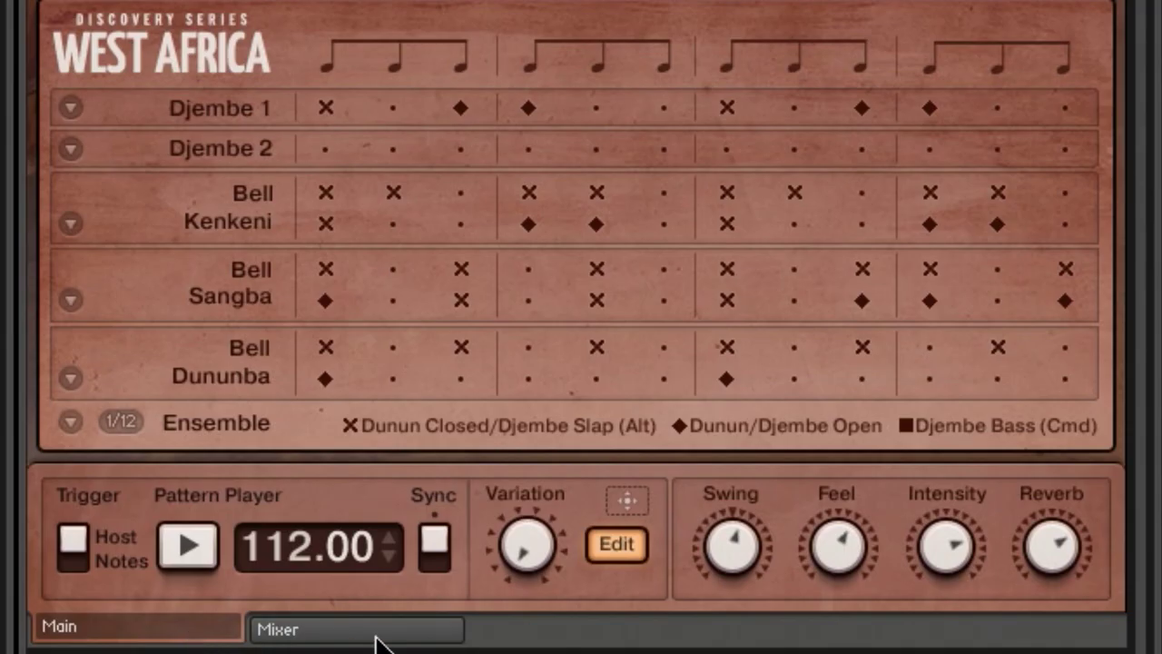
Start pattern playback, lower the Tap Vol in the Djembe 2 drum settings, and reopen the pattern editor
left_click(188, 546)
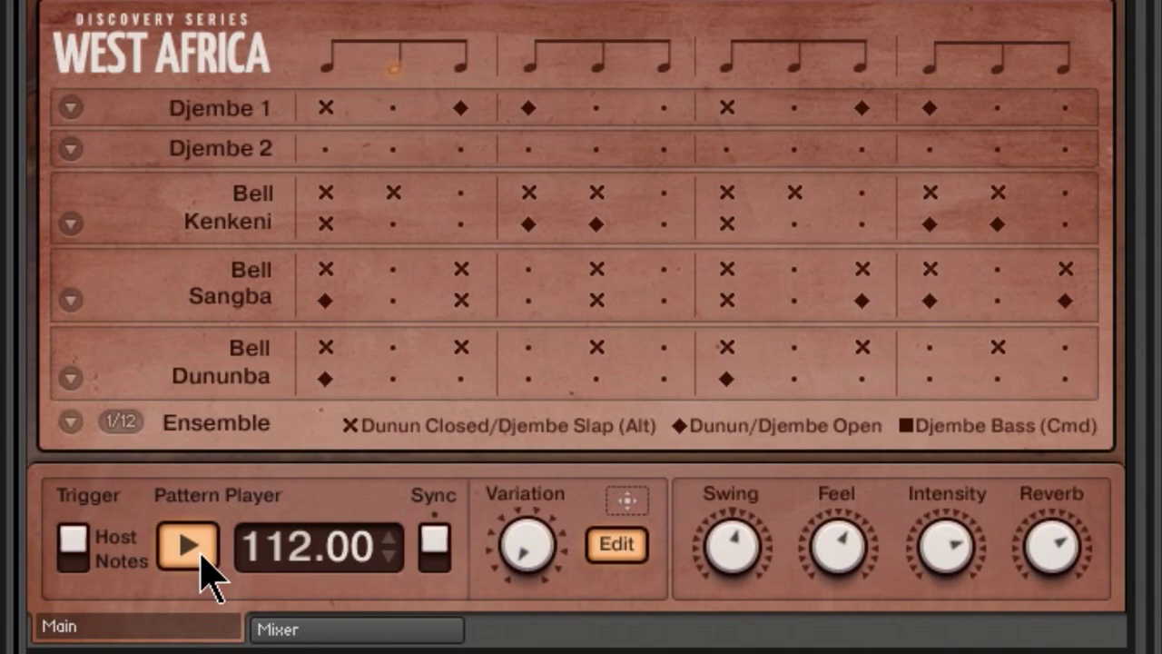
left_click(606, 547)
left_click(787, 168)
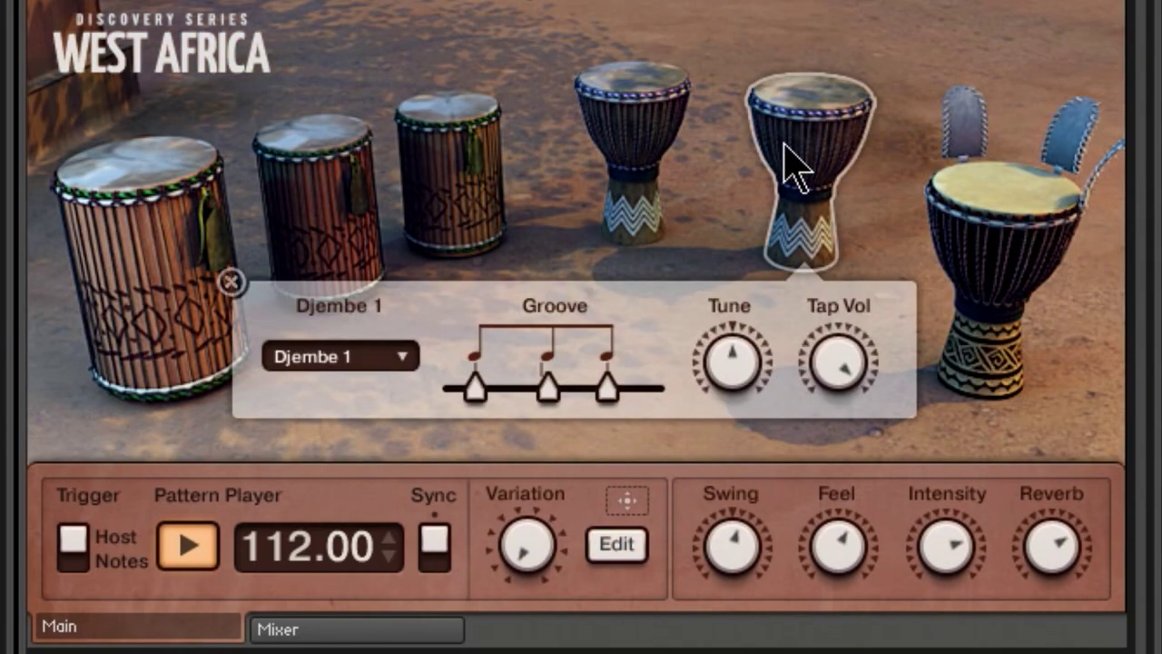
left_click(615, 132)
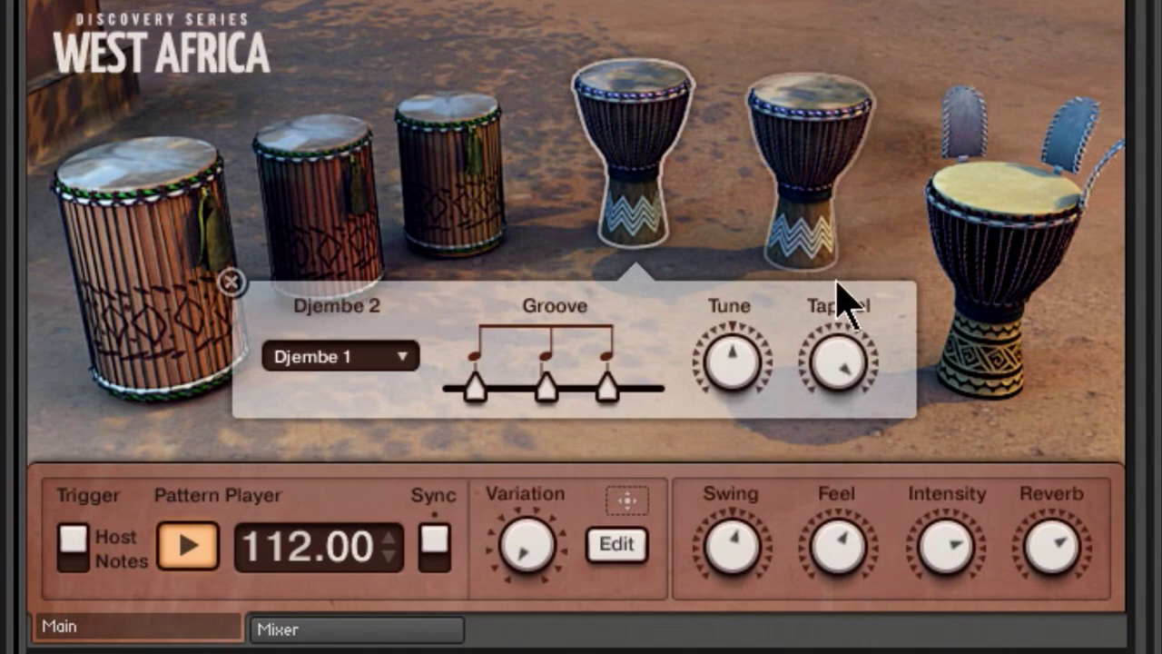
left_click_drag(845, 351, 848, 414)
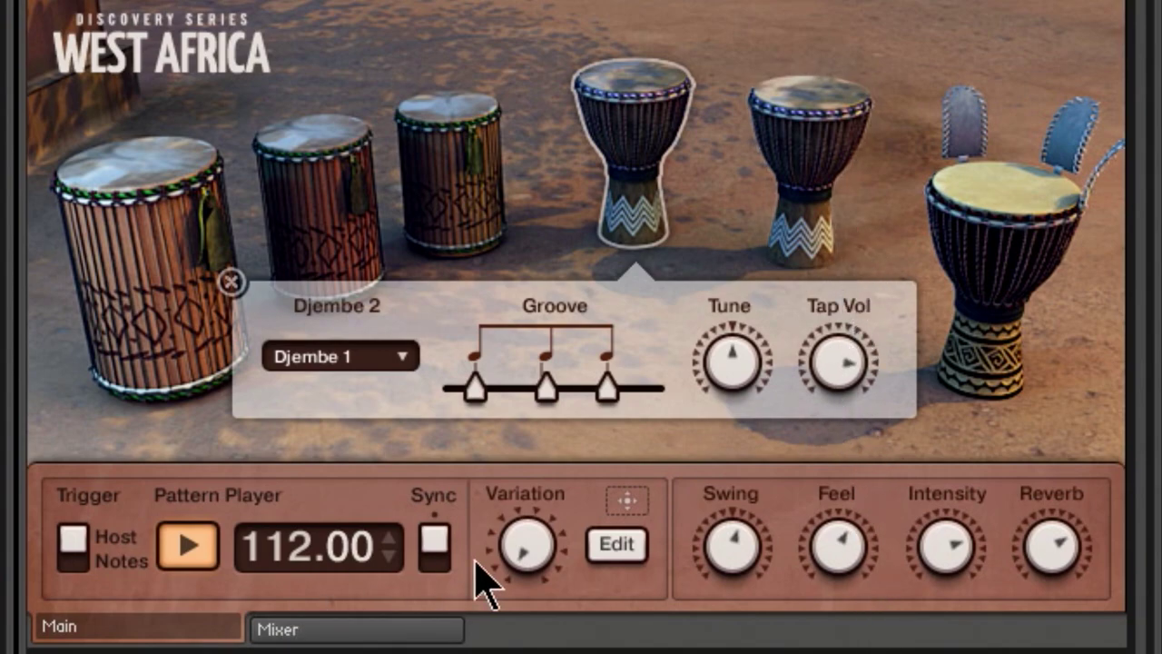
left_click(615, 544)
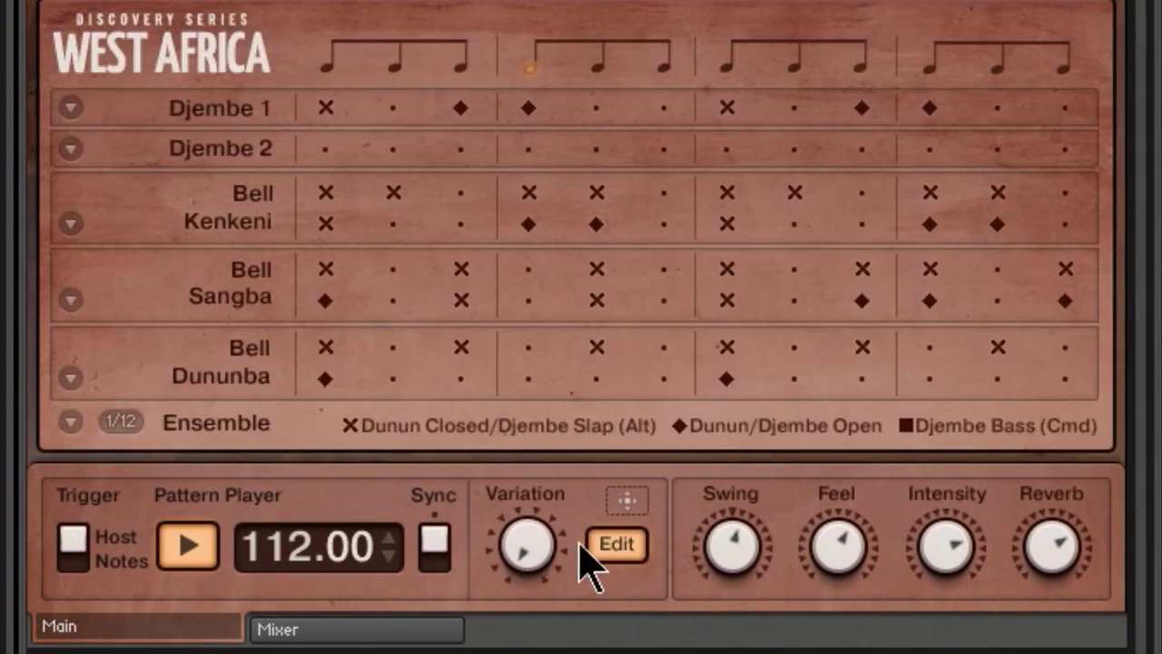
Add open hits on steps 1 and 7 and bass hits on steps 3 and 5 of Djembe 2, and stop playback
left_click(326, 149)
left_click(726, 148)
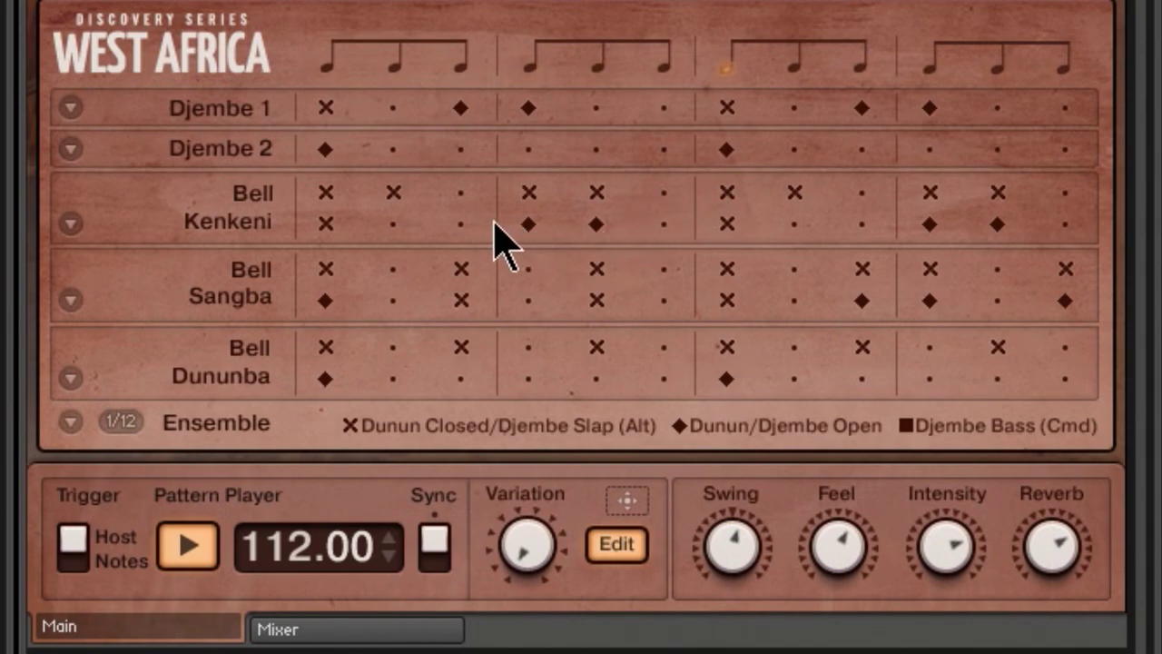
left_click(462, 149, "super")
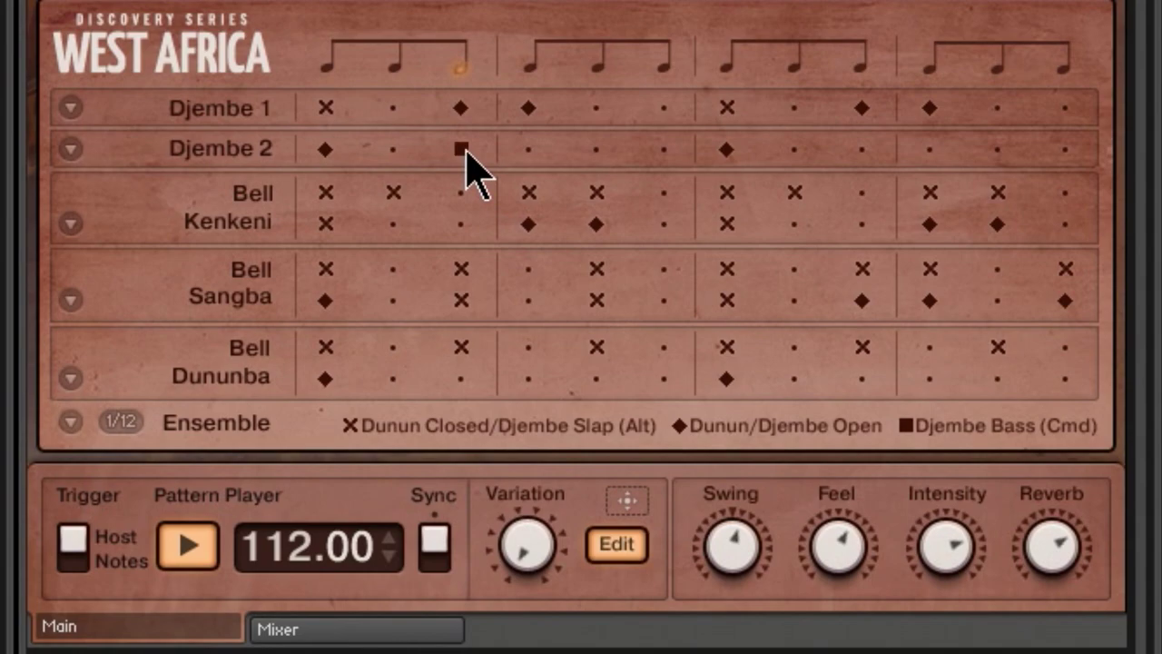
left_click(596, 149, "super")
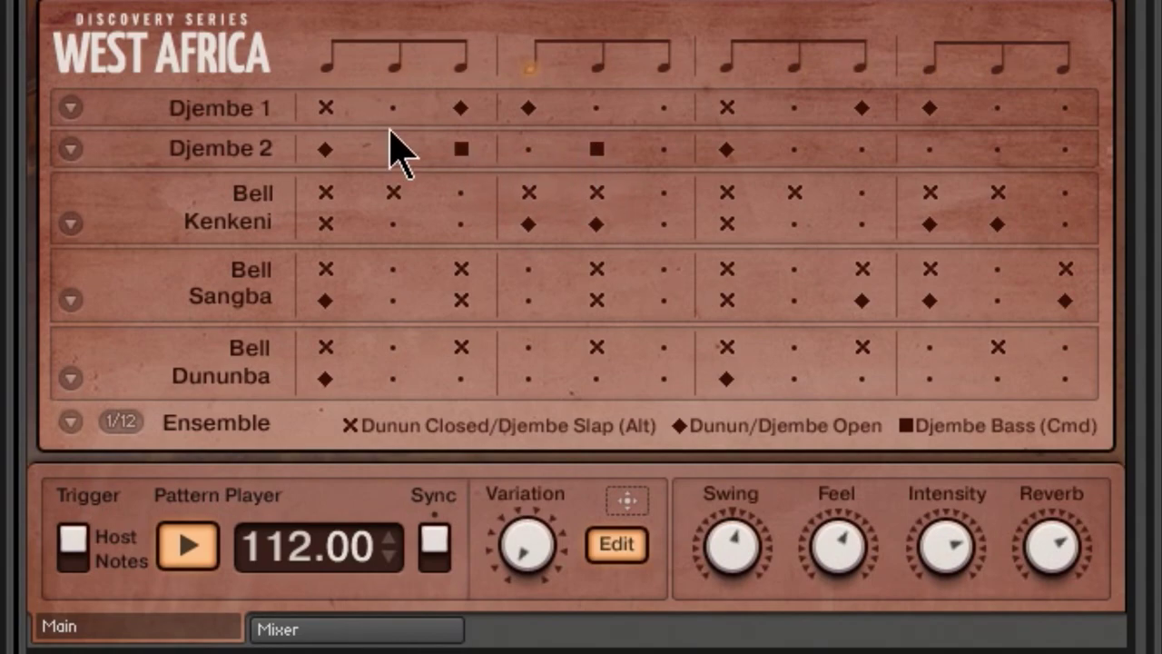
left_click(191, 545)
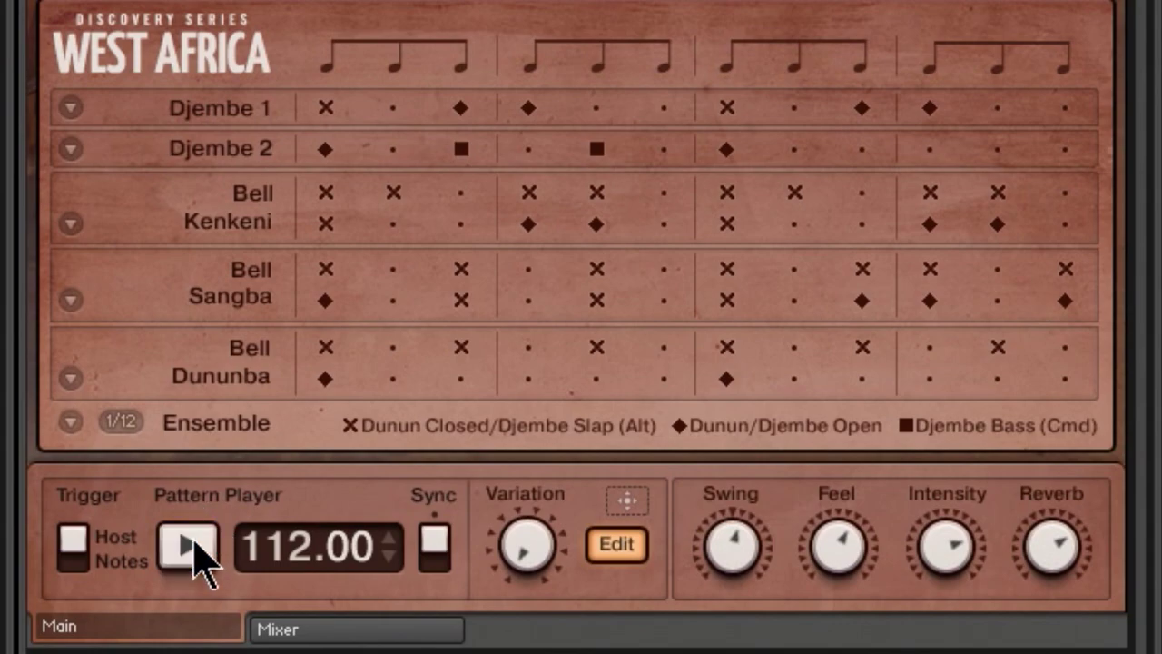
left_click(663, 149)
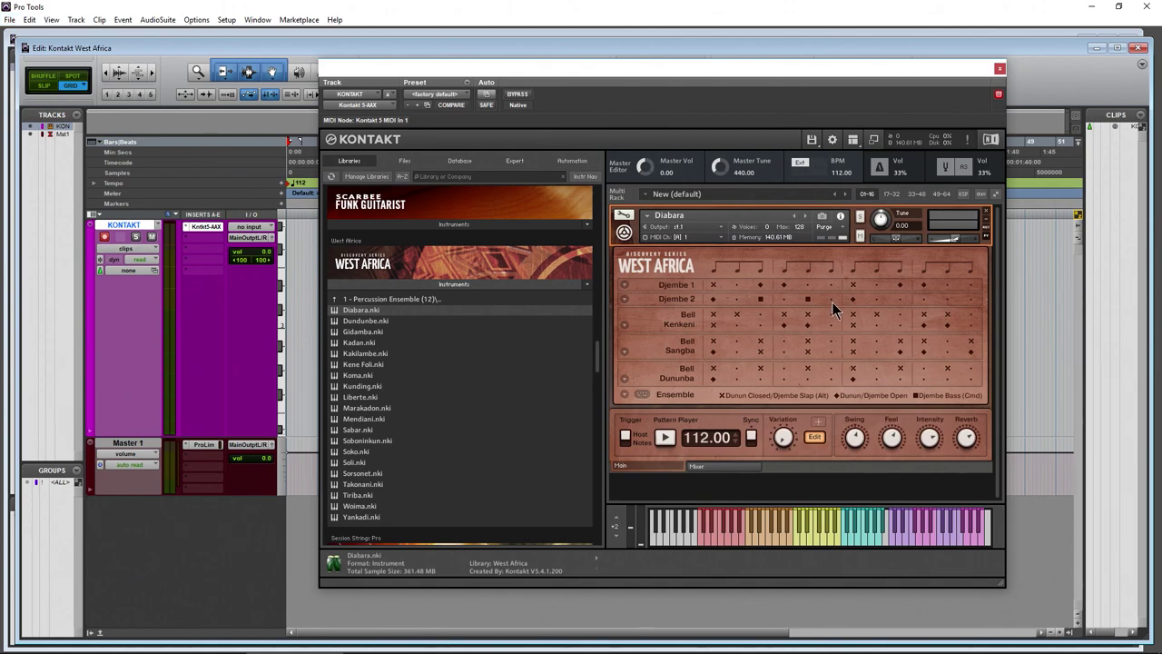
Open the standalone Kontakt 5 application and search its libraries for "west"
left_click(13, 641)
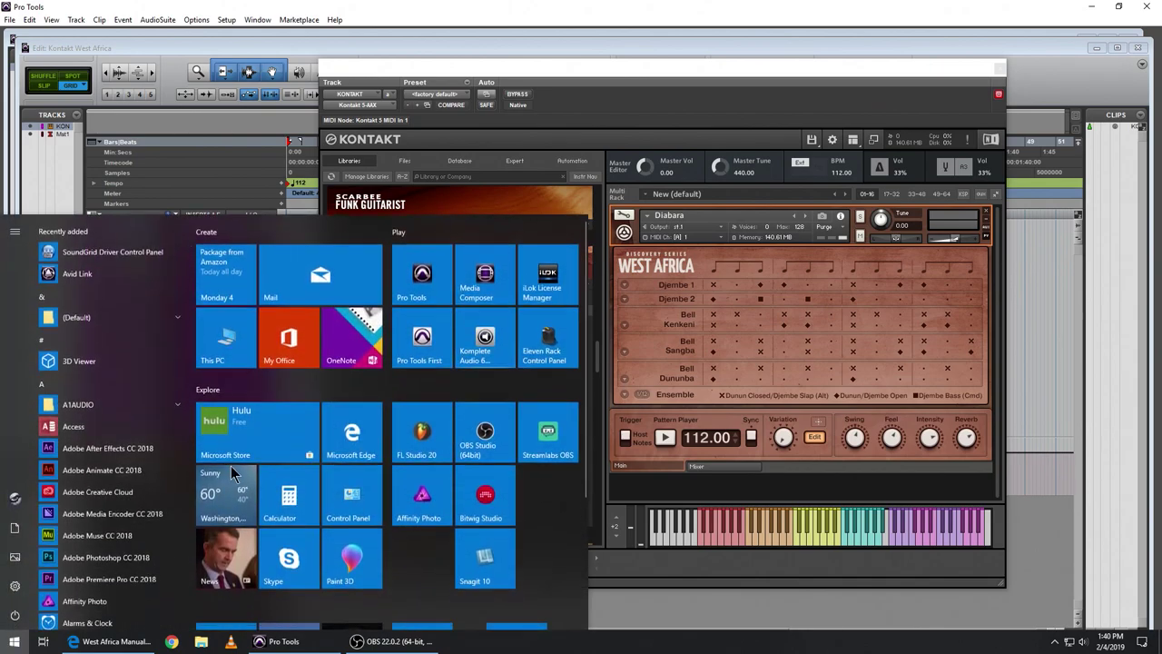
left_click(450, 335)
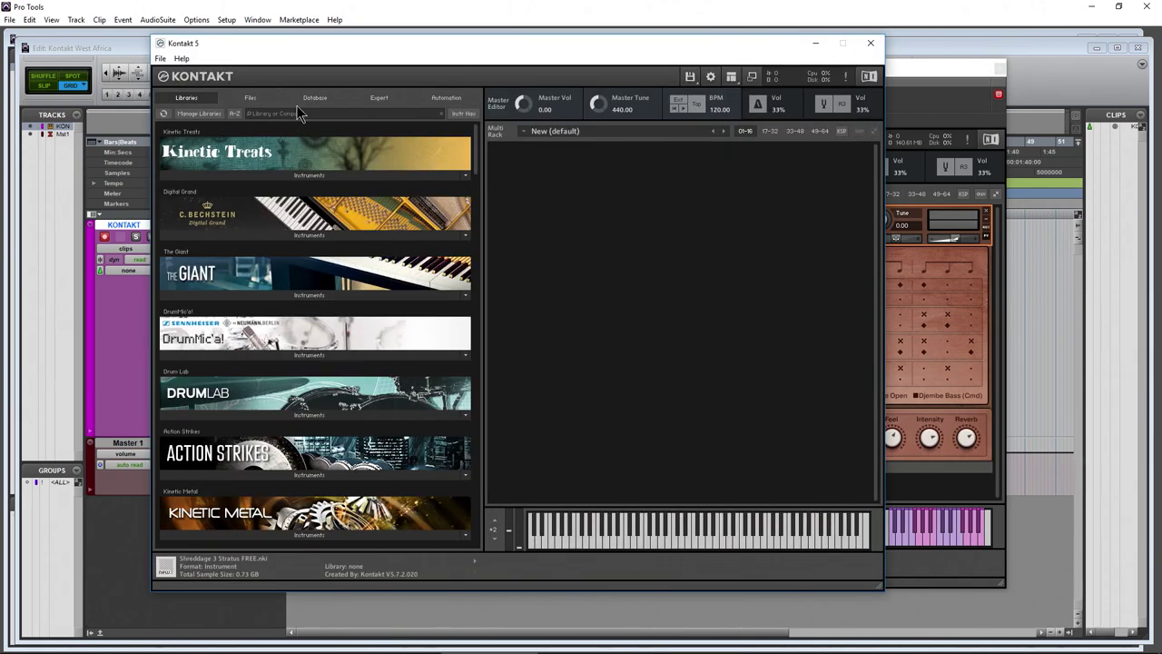
left_click(296, 115)
type("west")
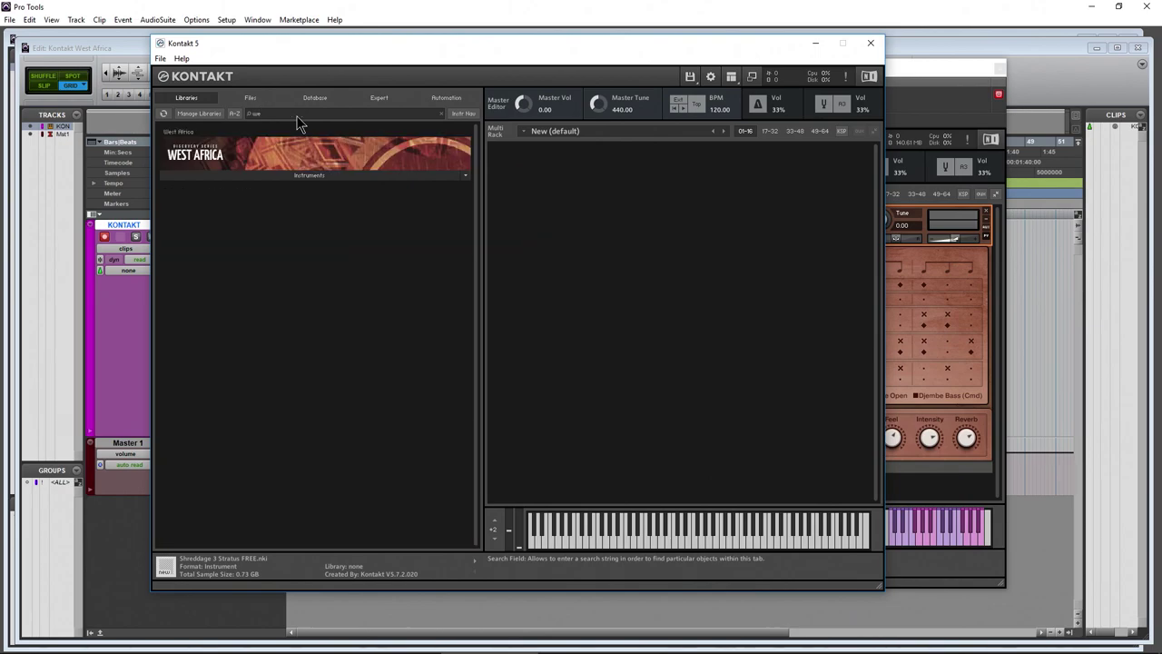
Load Balakulandian.nki from the West Africa 2 - Percussion Ensemble (16) folder and open its pattern editor
left_click(317, 173)
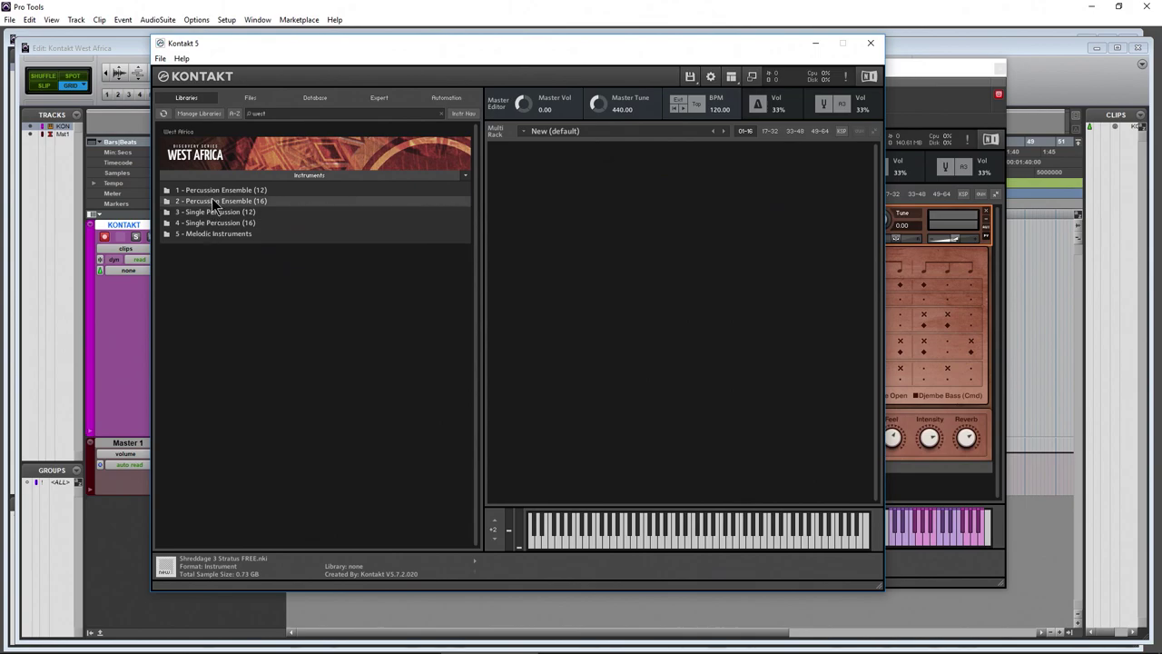
double_click(209, 200)
left_click(190, 212)
left_click_drag(189, 213, 558, 306)
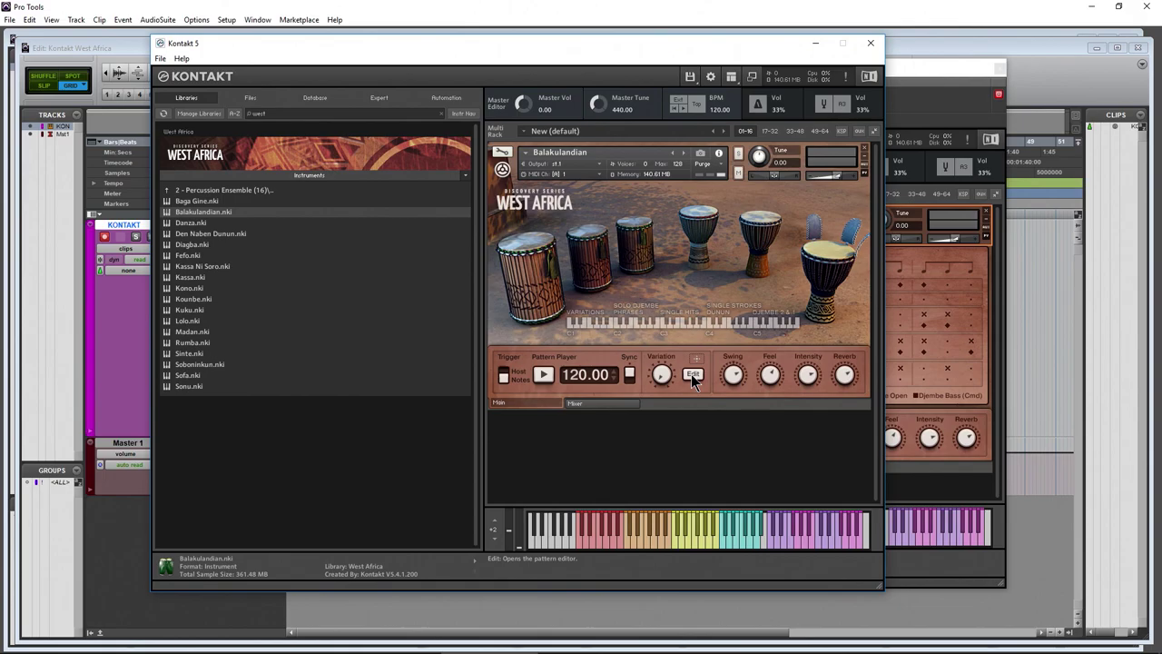
left_click(692, 374)
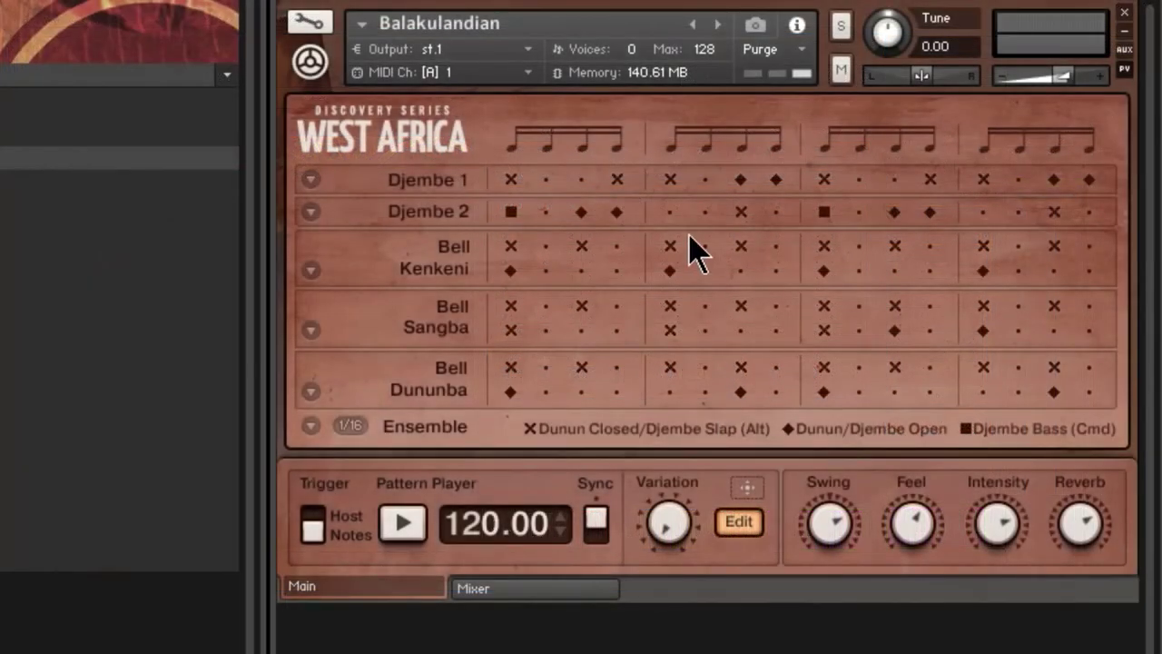
Try a slap hit on step 5 of Djembe 2, and quit standalone Kontakt discarding the changes
left_click(669, 212, "alt")
left_click(401, 525)
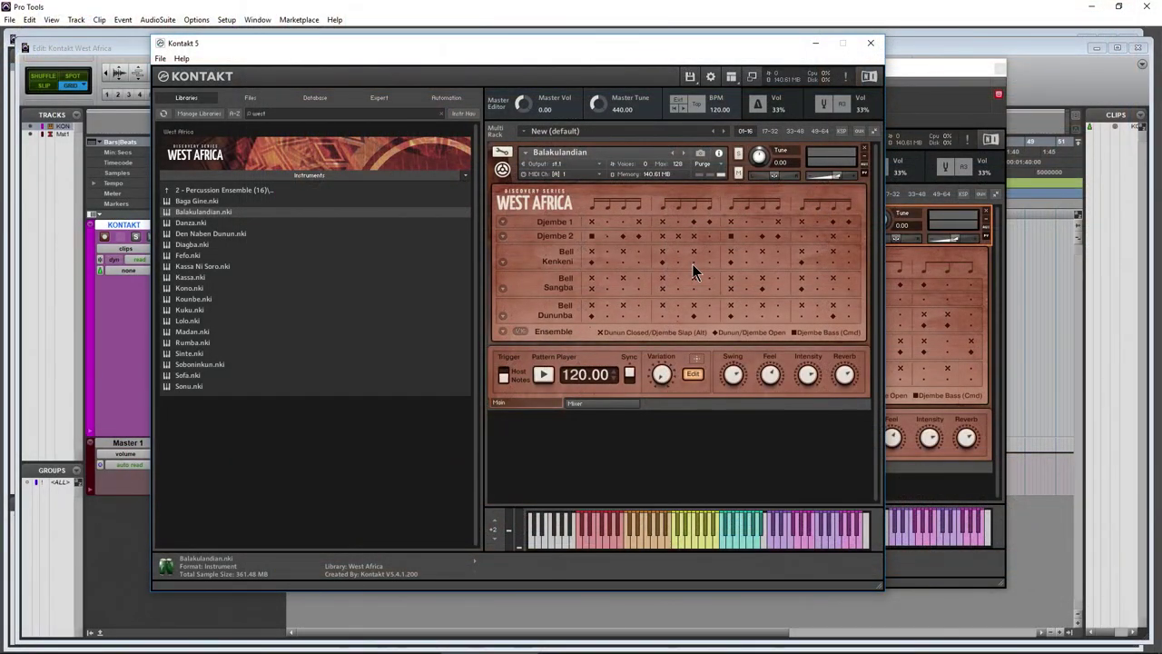
left_click(867, 43)
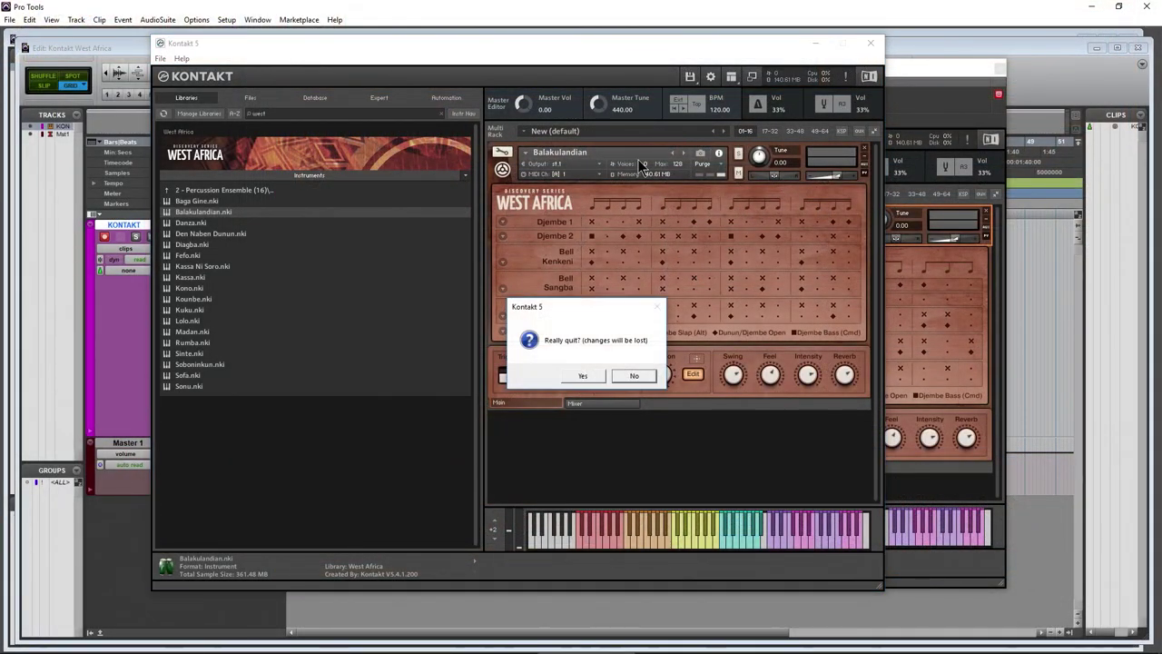
left_click(581, 377)
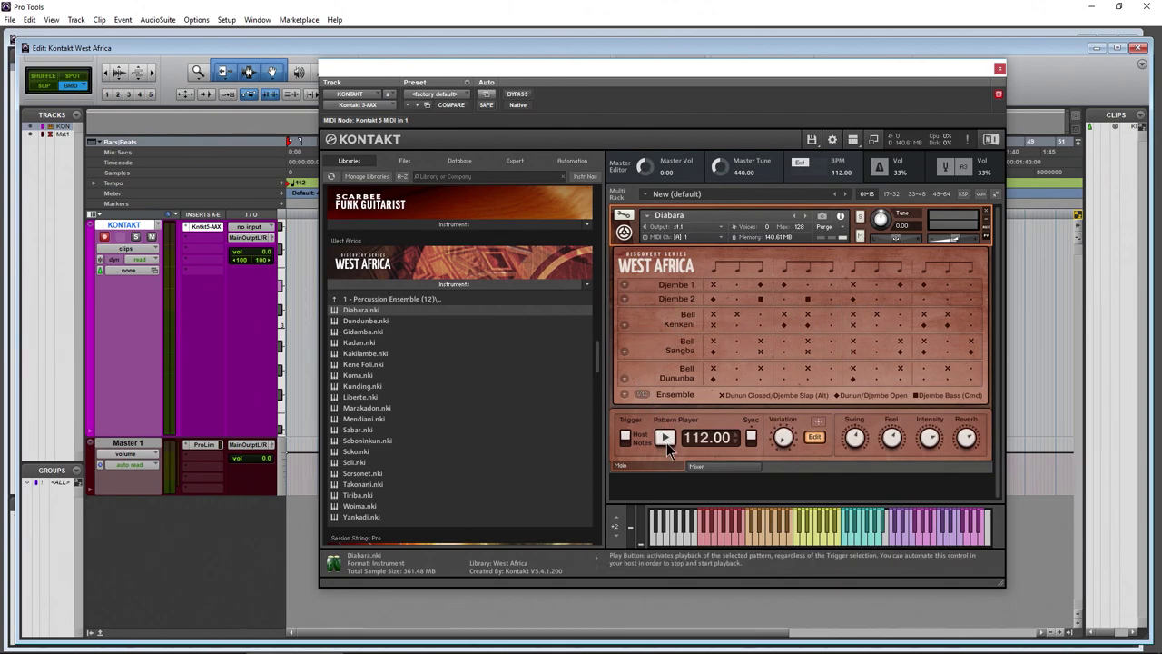
Switch the Diabara ensemble's beat grid to 1/16 and start pattern playback
left_click(624, 393)
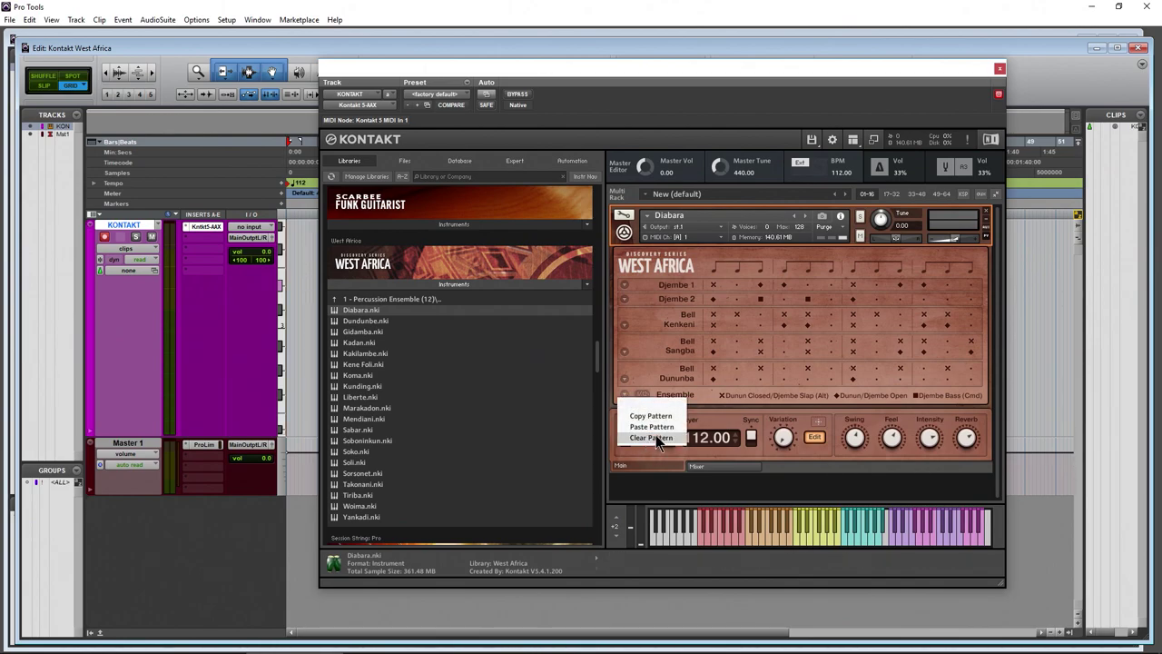
left_click(706, 401)
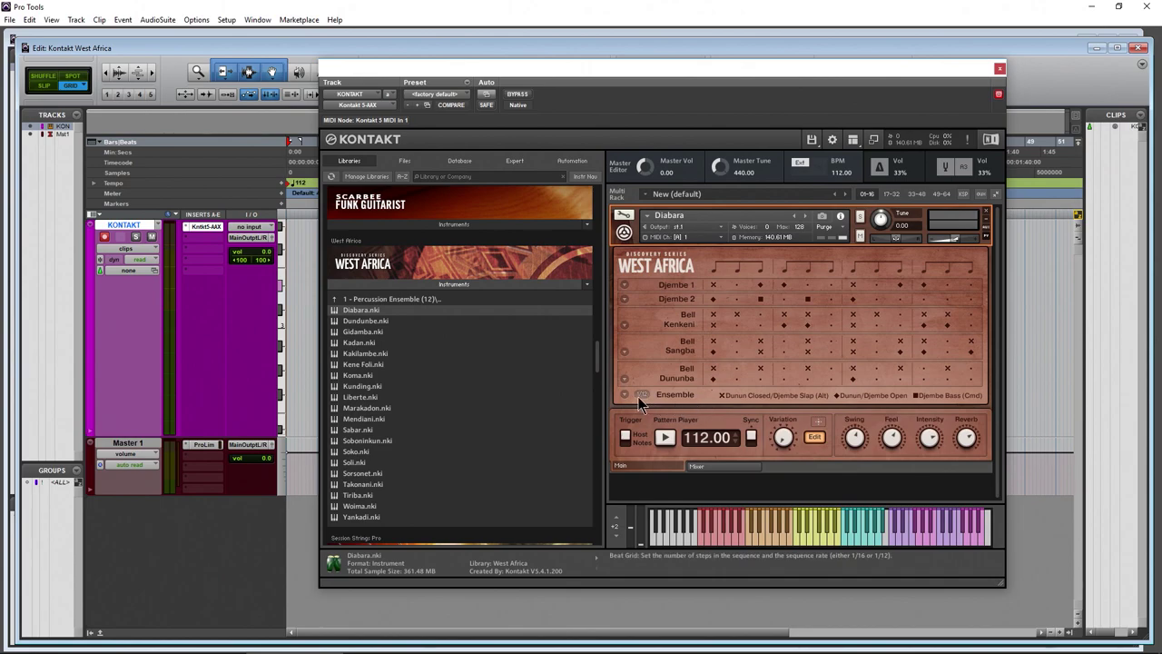
left_click(641, 396)
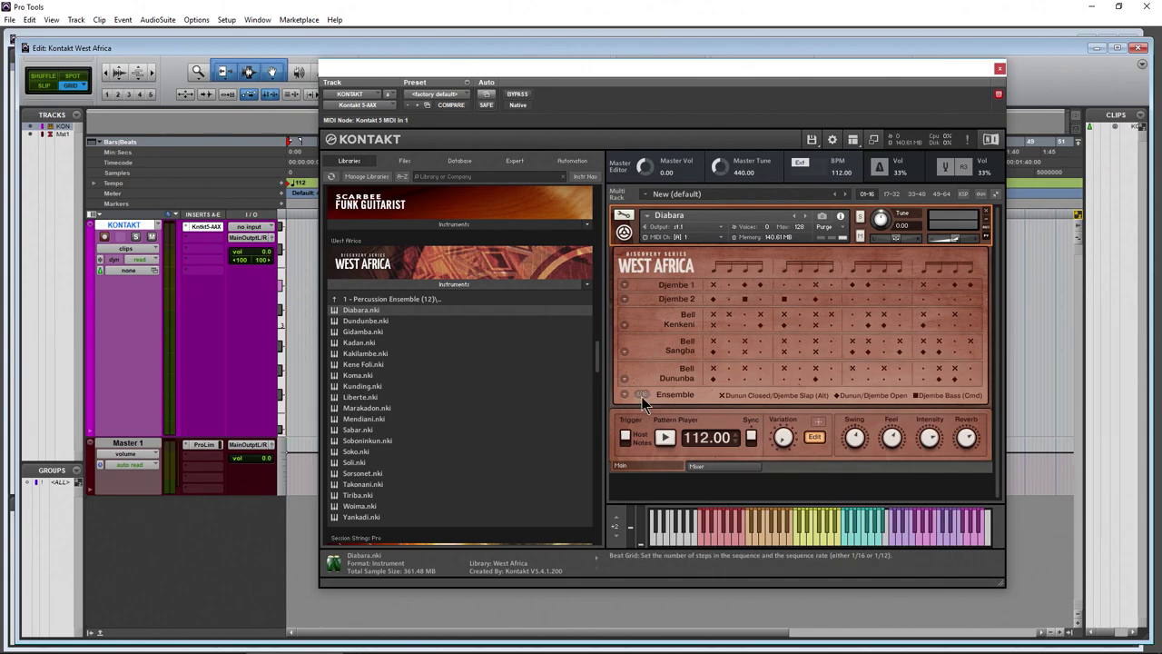
left_click(659, 440)
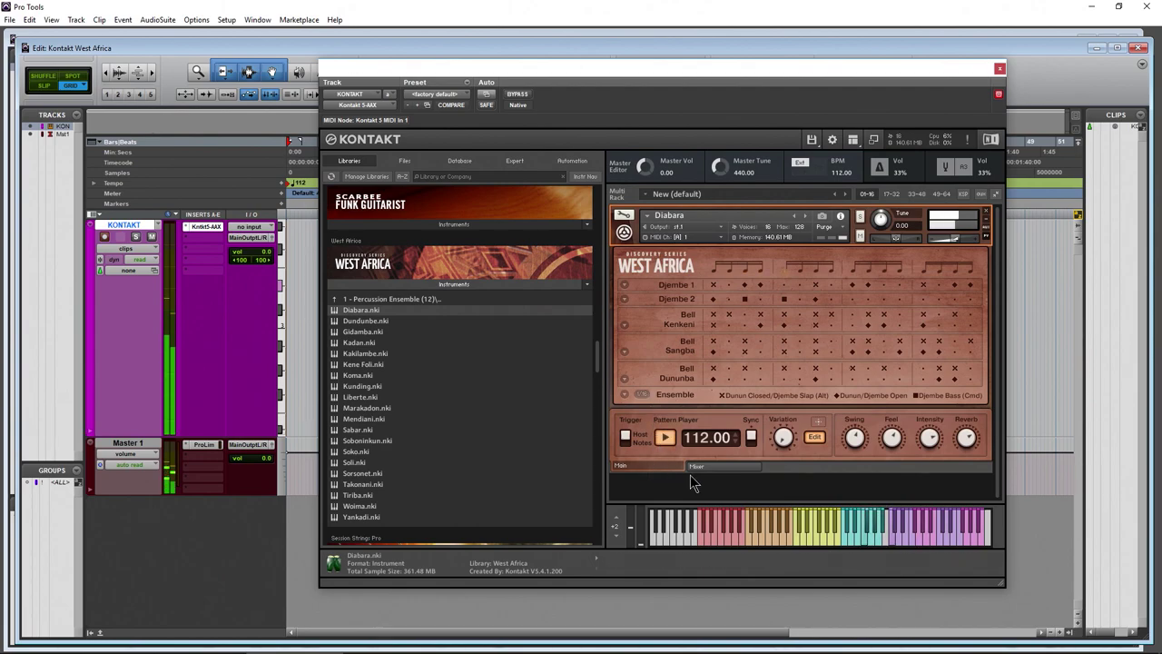
Unmute the muted drums in the mixer and return to the pattern editor
left_click(718, 469)
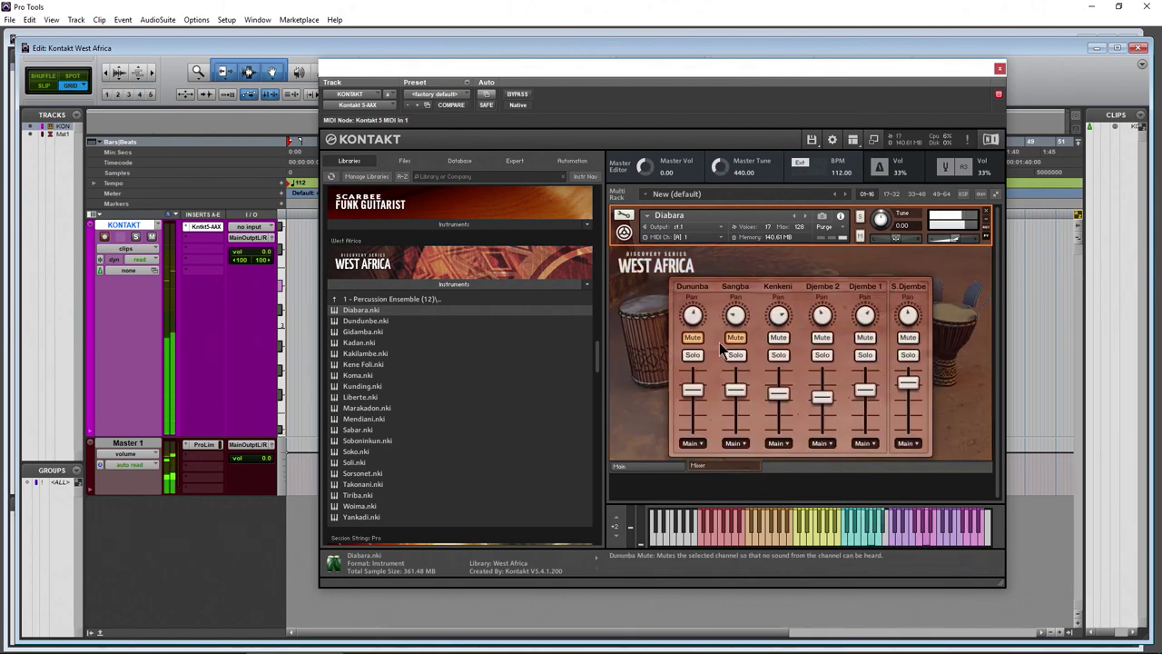
left_click(653, 465)
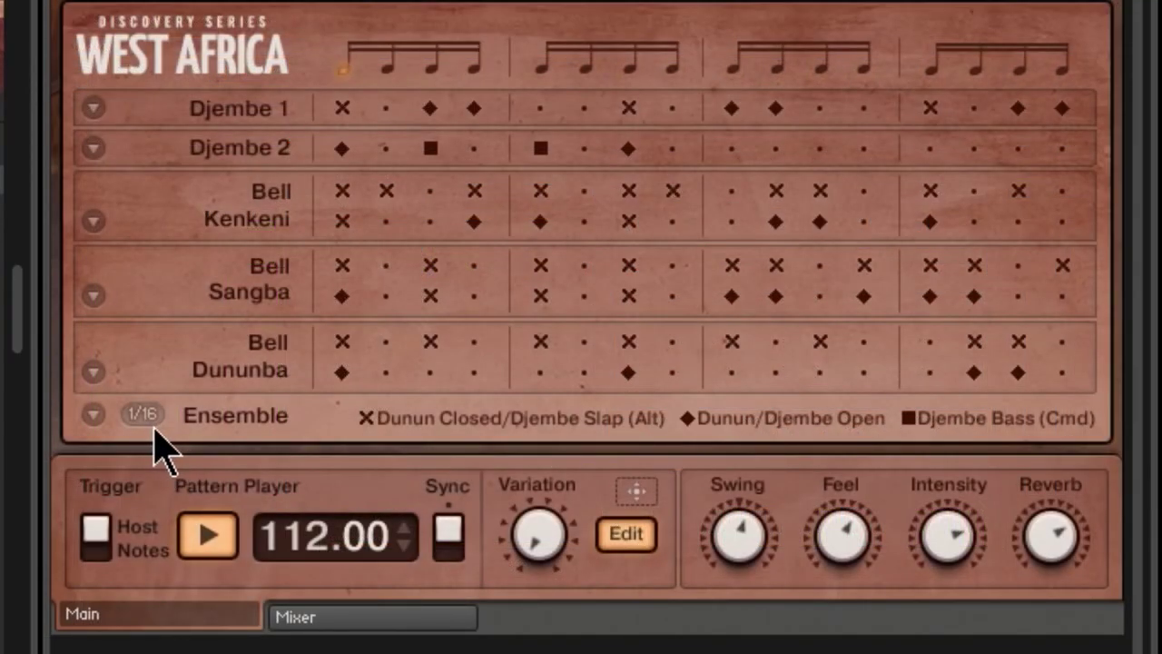
Switch the beat grid to 1/12 and back to 1/16 during playback, and stop the pattern player
left_click(145, 418)
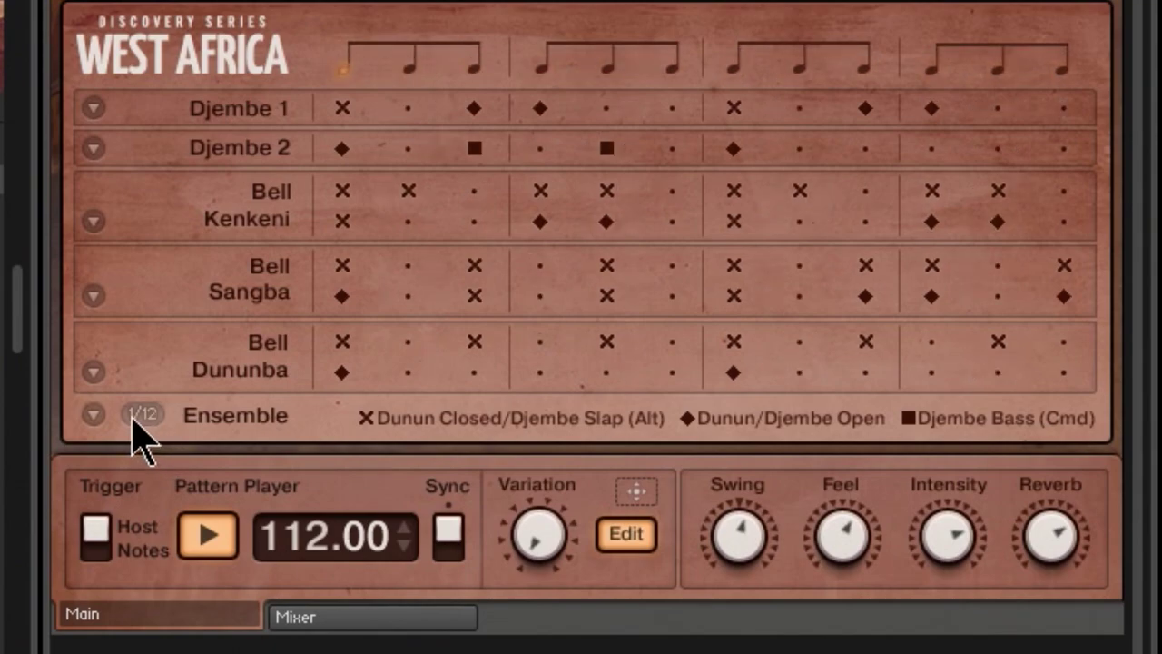
left_click(142, 416)
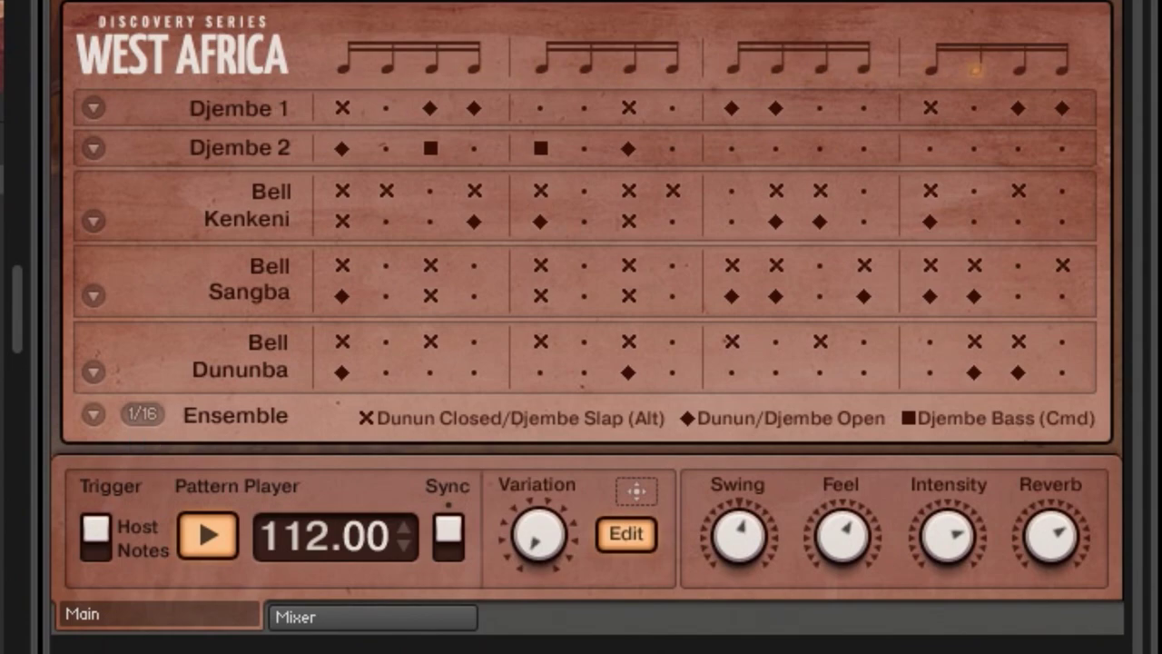
left_click(207, 541)
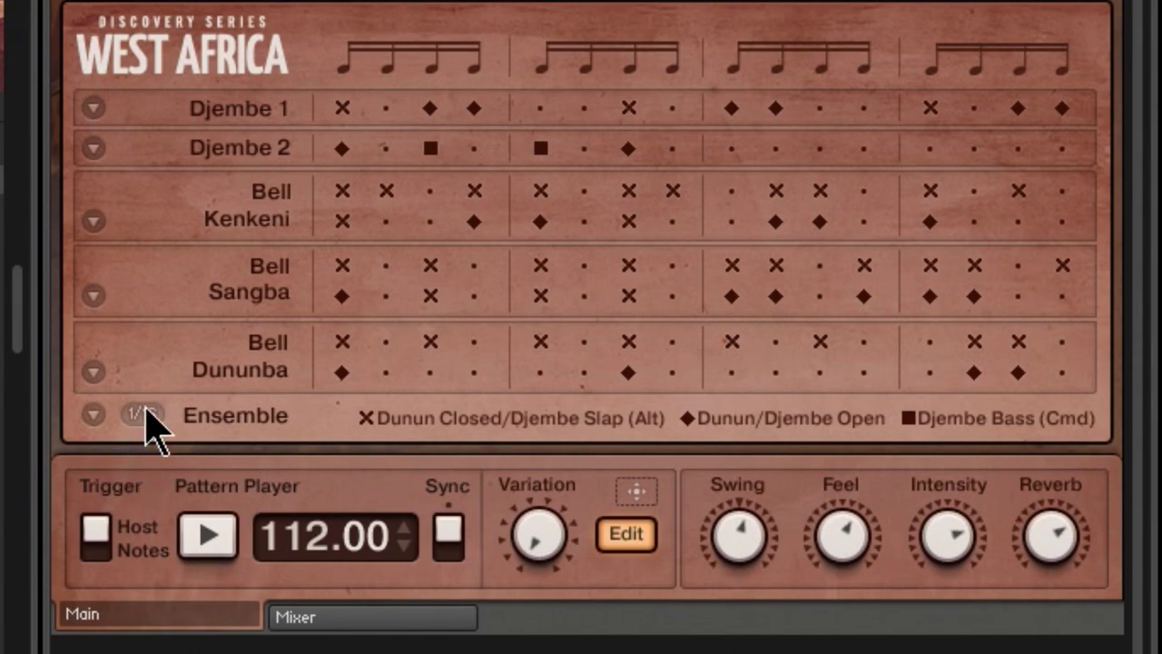
Clear the whole Ensemble pattern so every instrument row is empty
left_click(95, 418)
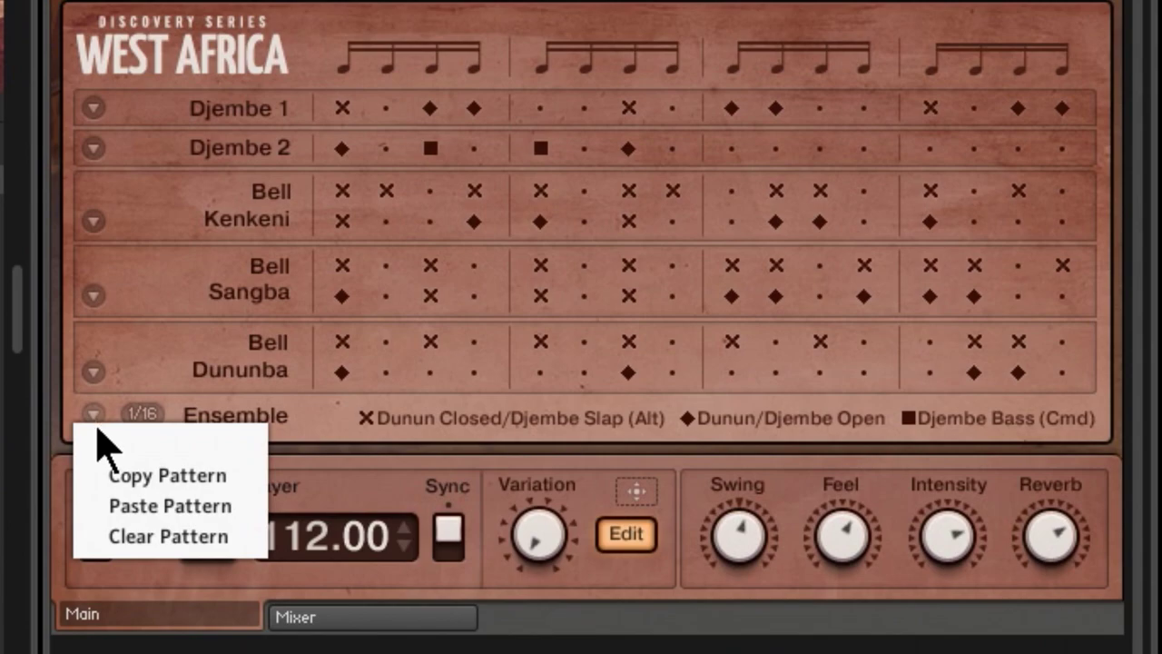
left_click(166, 535)
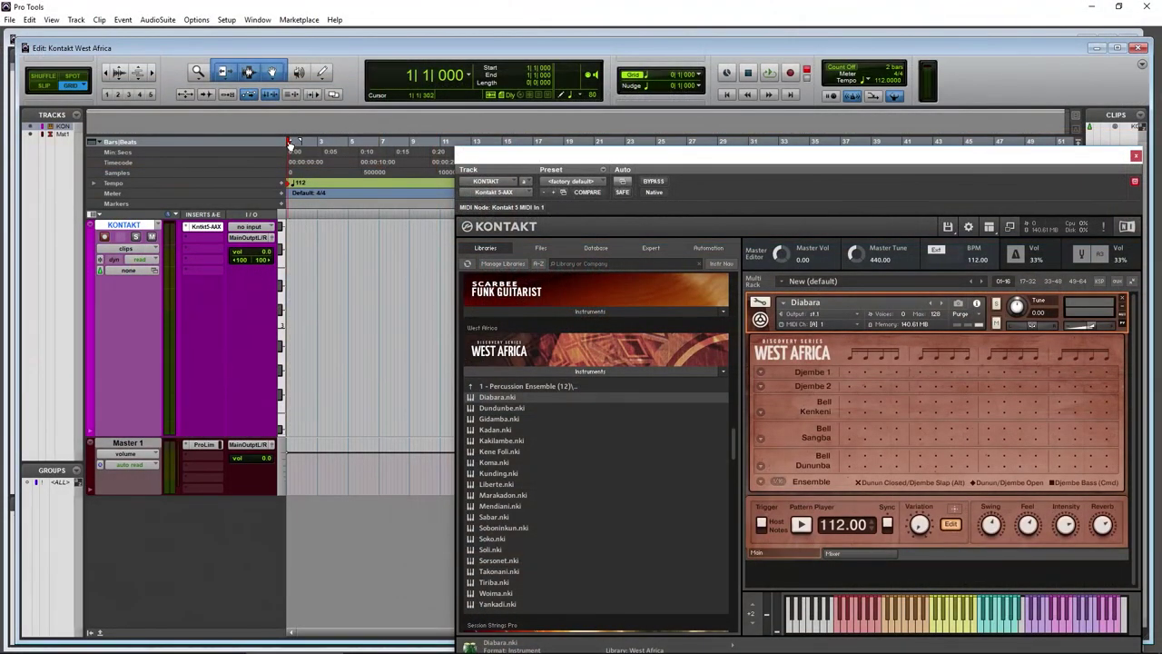
Start host playback from bar 3 with the 1/12 beat grid, and add open hits on steps 1 and 5 of Djembe 1
left_click_drag(291, 143, 320, 145)
left_click_drag(581, 155, 482, 70)
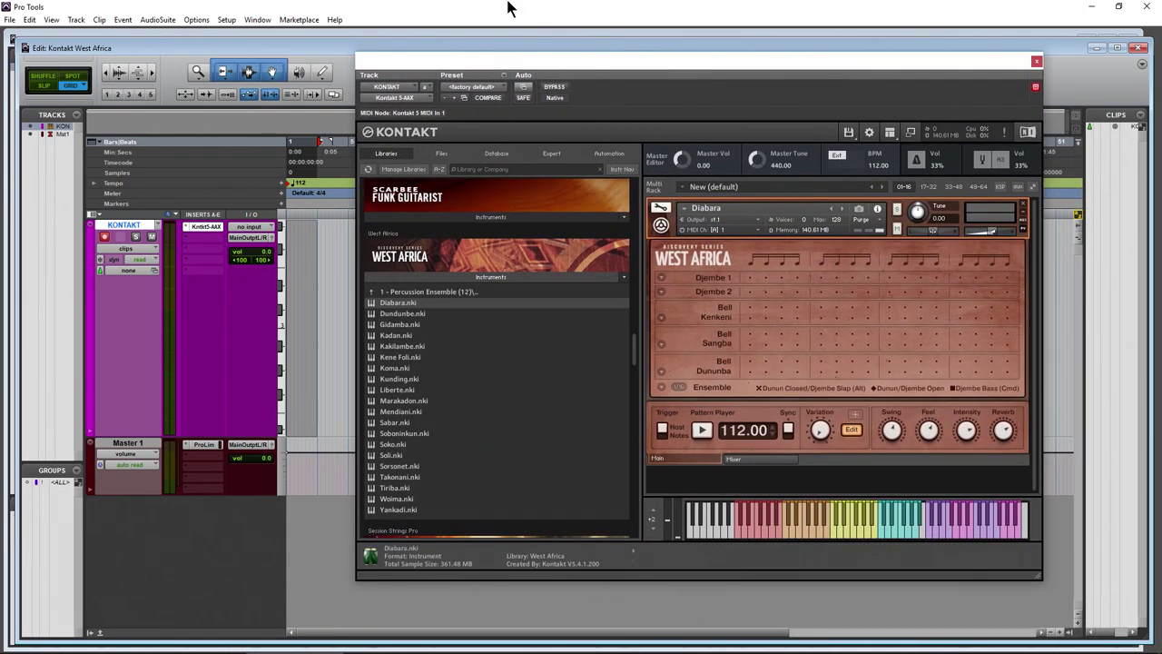
key("space")
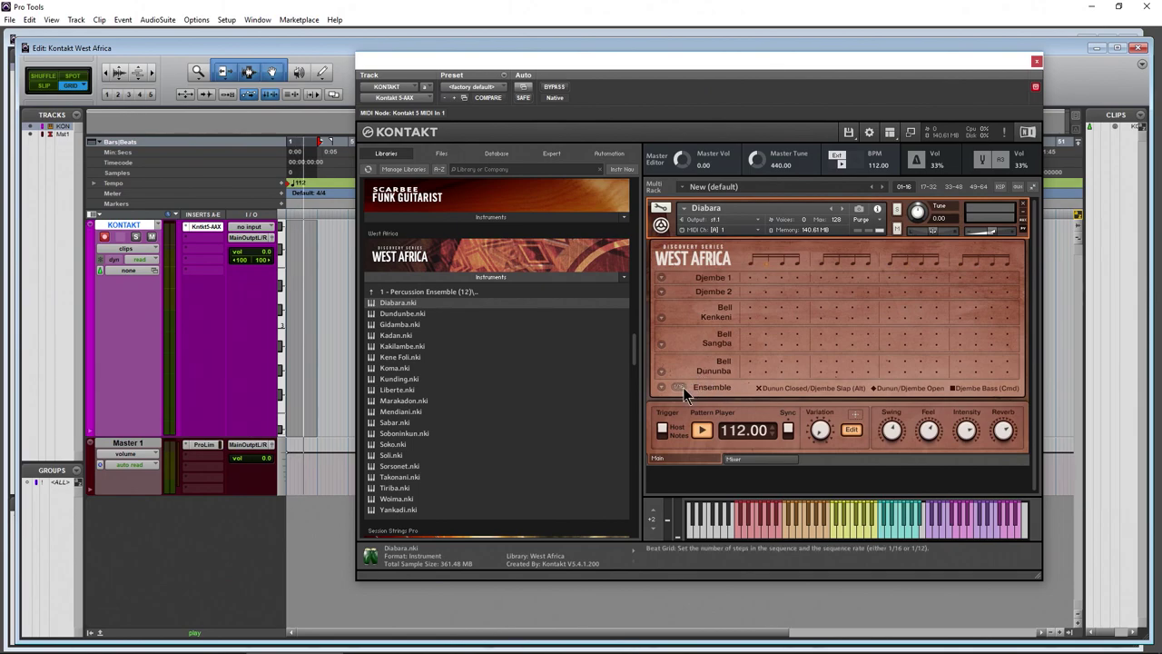
left_click(750, 277)
left_click(845, 276)
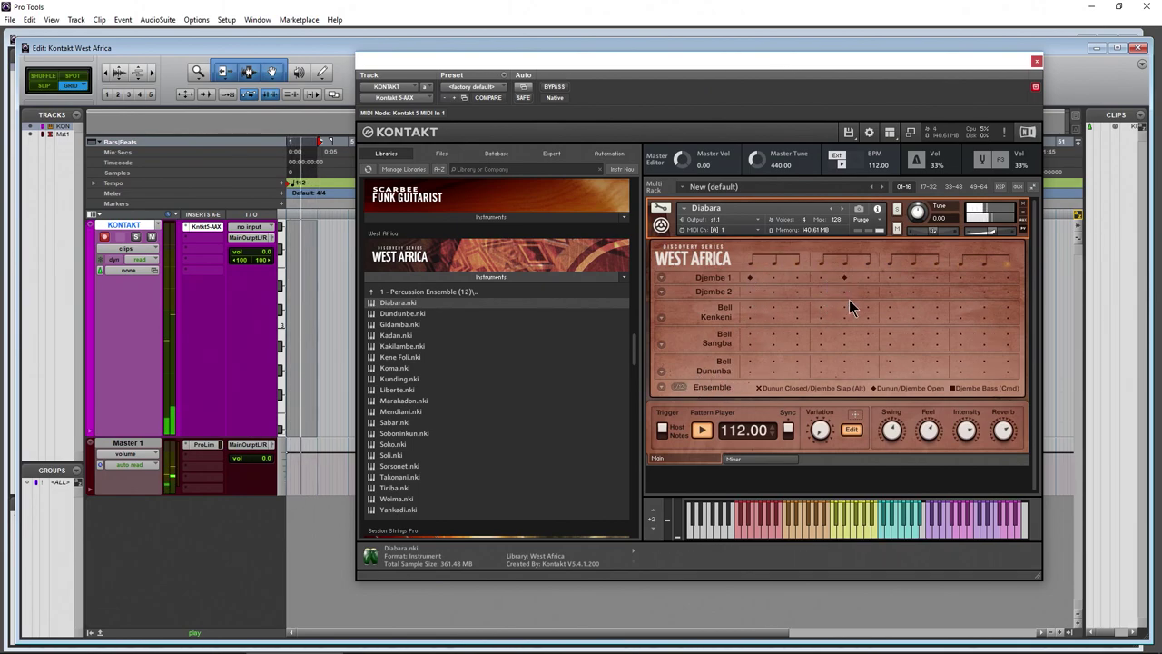
Add Dununba bell hits on steps 1, 5 and 8, and open Dununba hits on steps 2 and 9
left_click(749, 360, "alt")
left_click(773, 371)
left_click(844, 361, "alt")
left_click(912, 360, "alt")
left_click(937, 371)
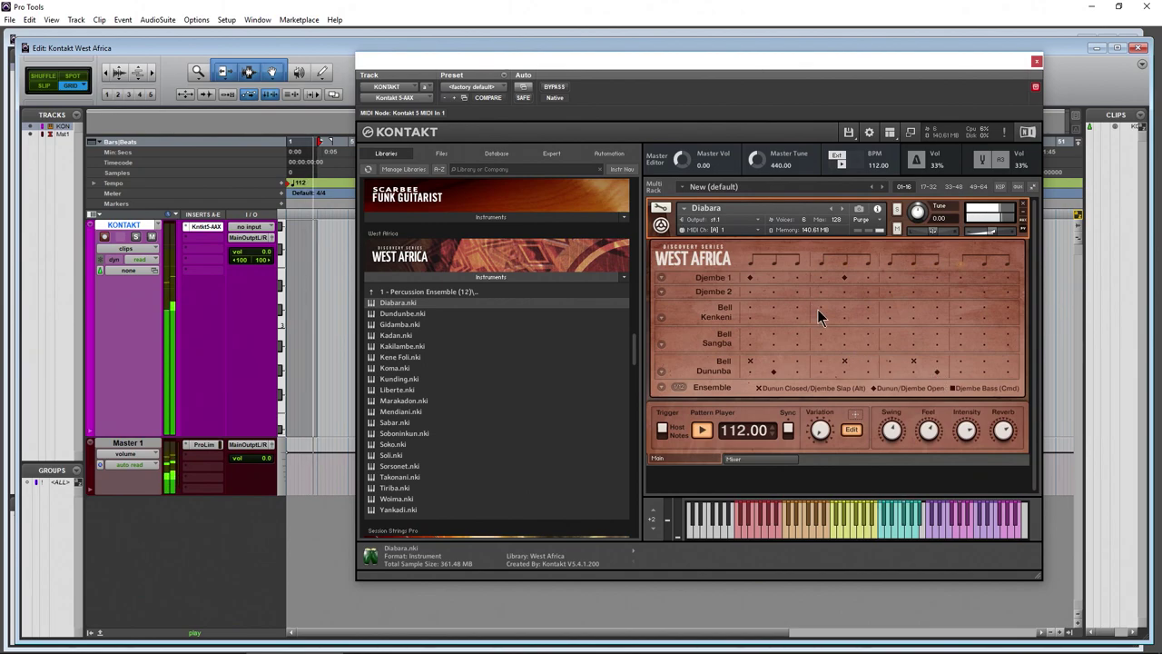
Add an open hit on step 7 of both Djembe 1 and Djembe 2, and a bass hit on step 10 of Djembe 2
left_click(890, 278)
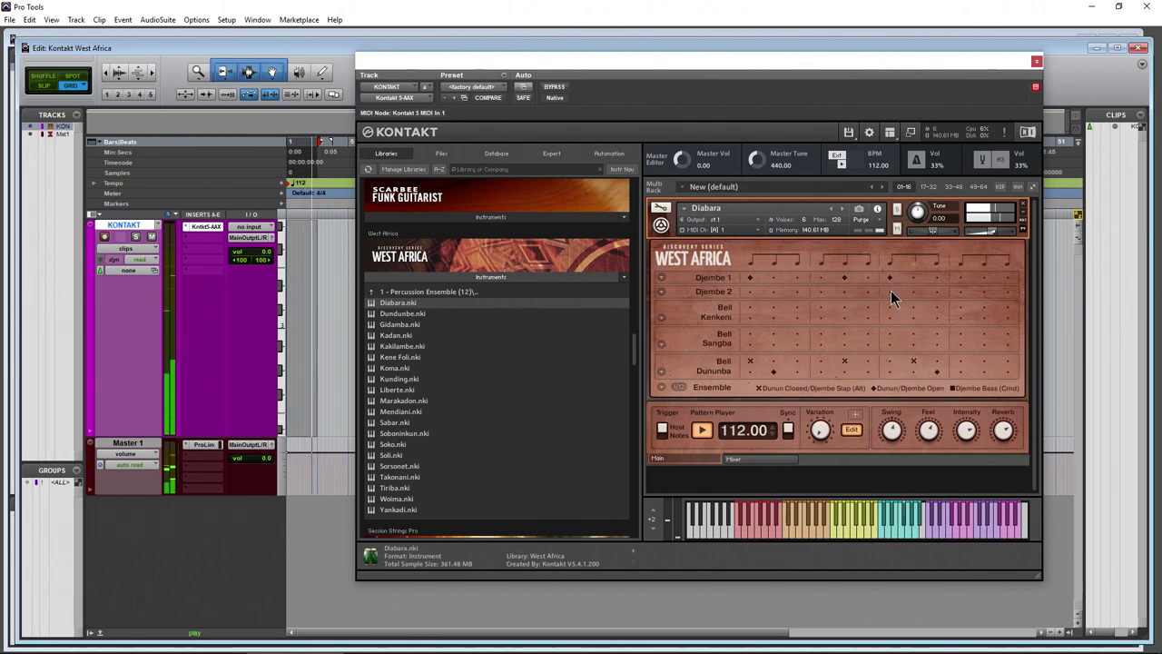
left_click(890, 291)
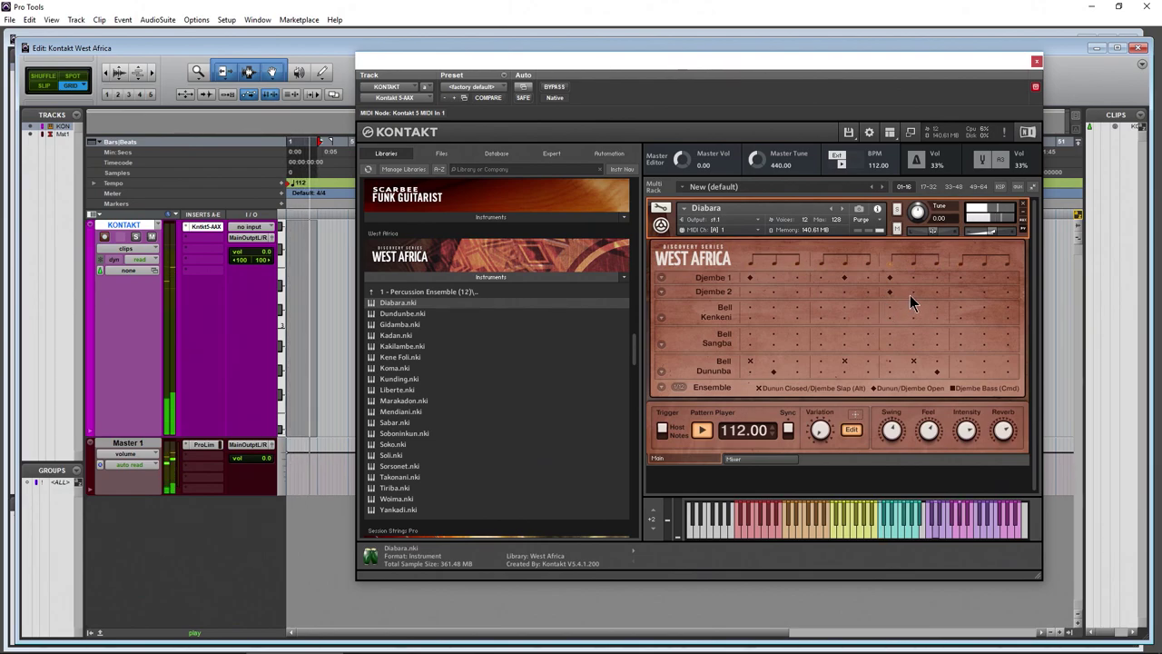
left_click(959, 291, "ctrl")
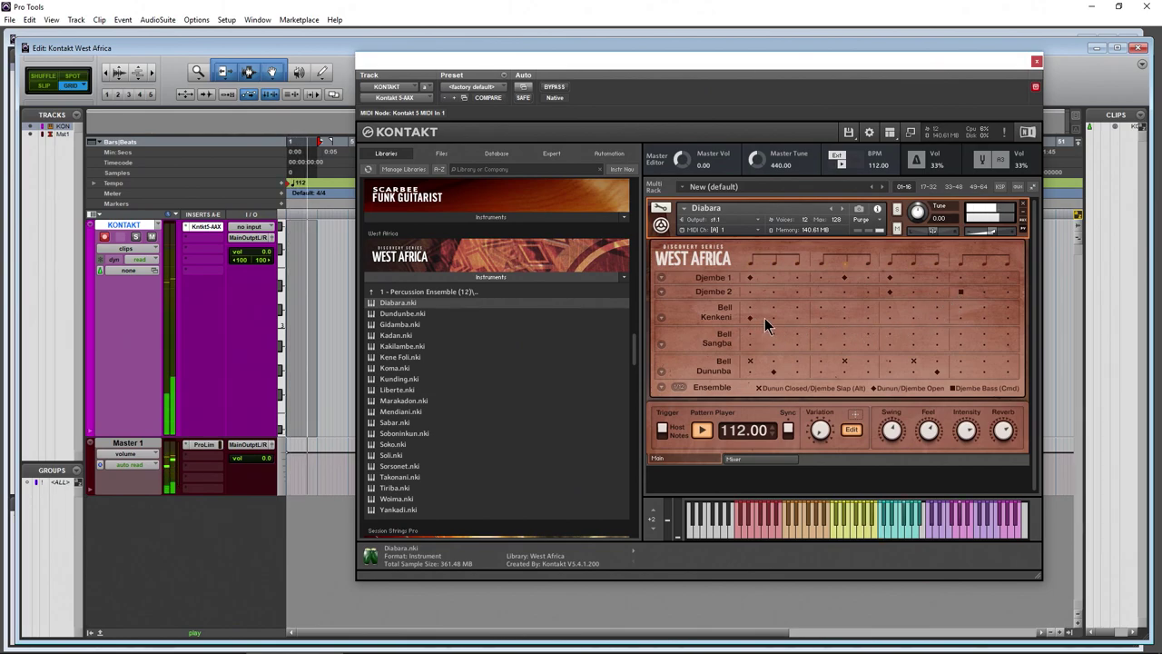
Add open Kenkeni hits on steps 1, 3 and 5 with bells on 2 and 3, and Sangba bell hits on steps 6 and 8
left_click(798, 317)
left_click(867, 333, "alt")
left_click(912, 334, "alt")
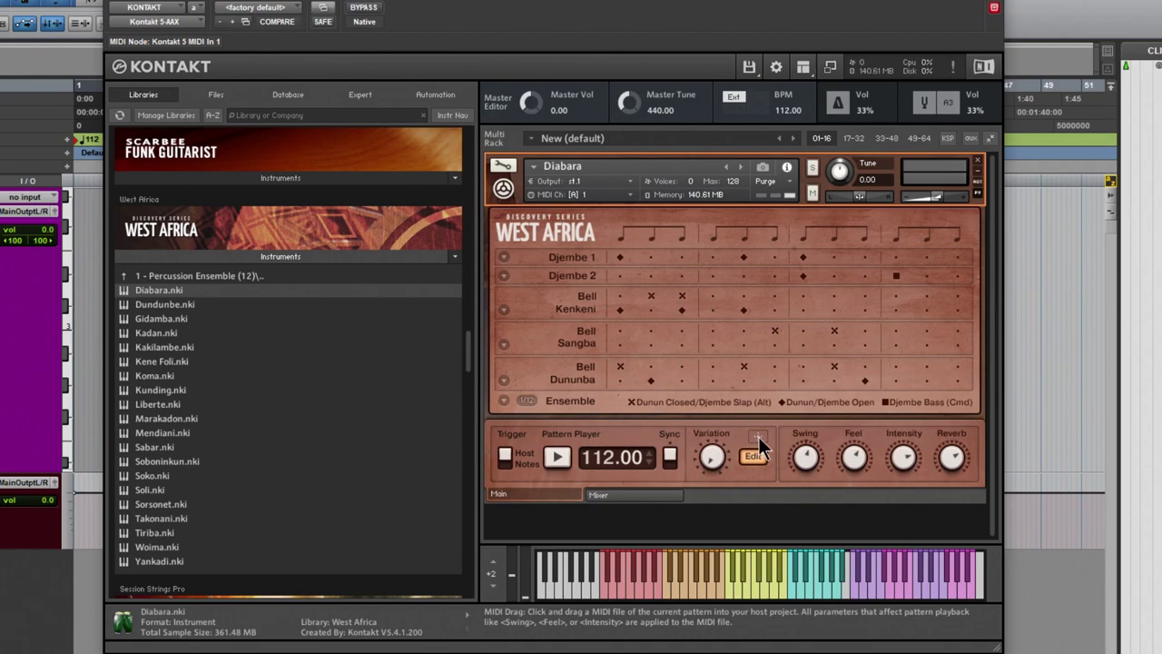
Export the current pattern as a MIDI clip onto the KONTAKT track around bar 48, and play it back
left_click_drag(758, 445, 1023, 365)
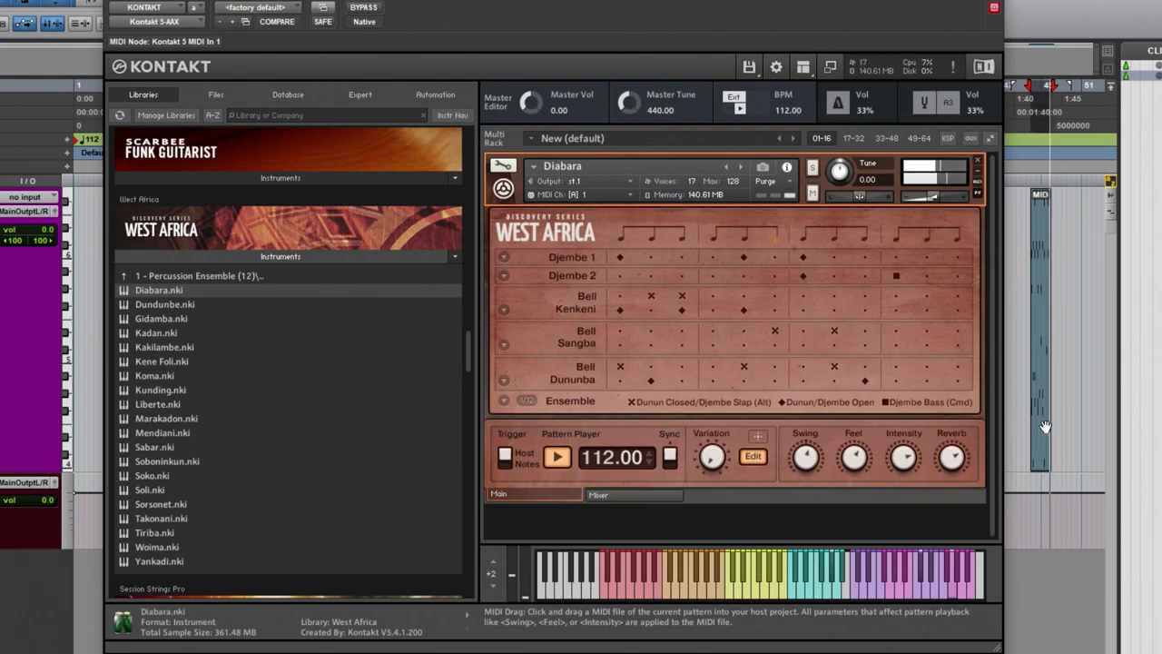
key("space")
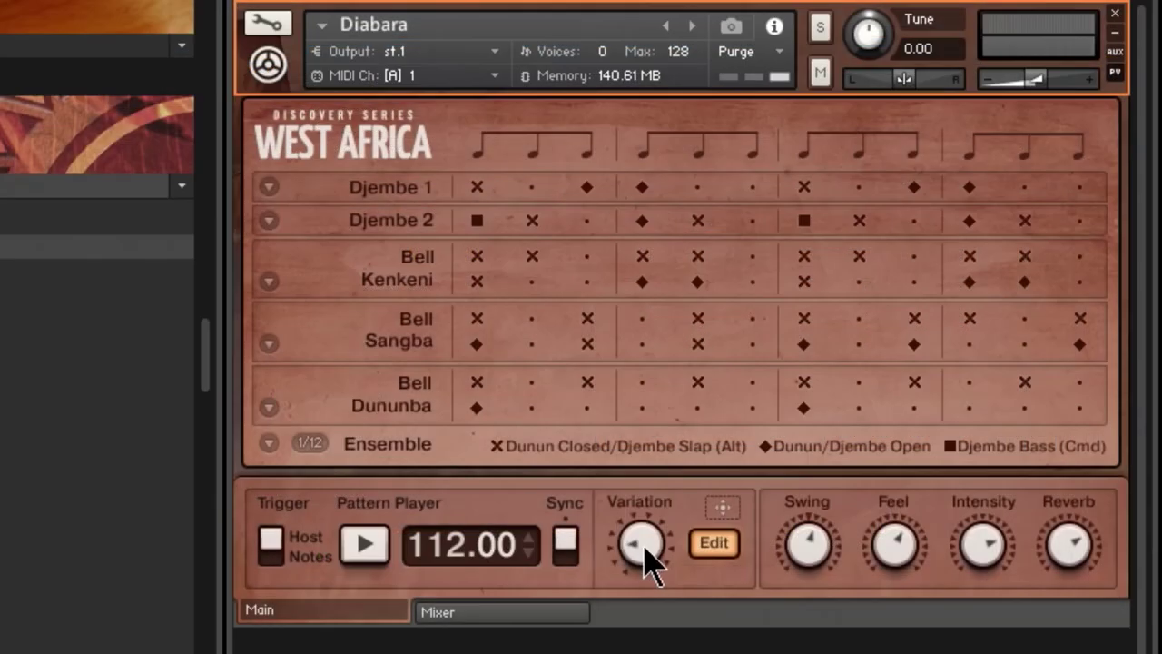
Select another pattern variation, and check the Ensemble's copy, paste and clear options without applying any
mouse_move(647, 559)
left_mouse_down()
mouse_move(635, 319)
mouse_move(648, 558)
mouse_move(636, 480)
mouse_move(621, 475)
mouse_move(656, 622)
mouse_move(643, 556)
left_mouse_up()
left_click(309, 444)
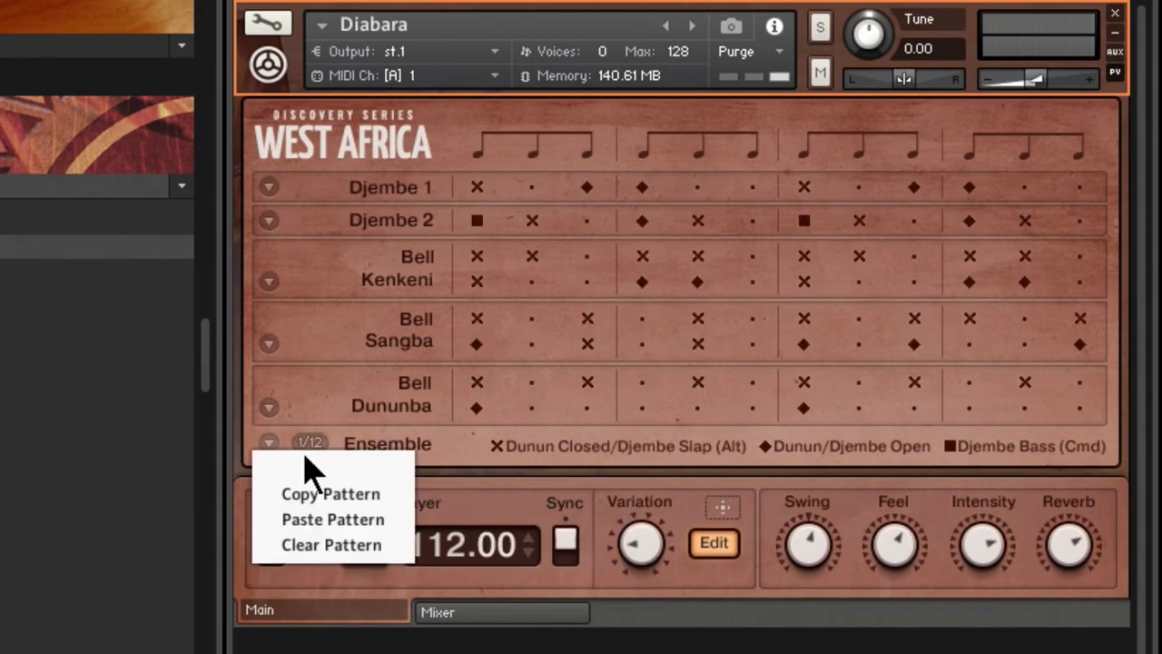
left_click(453, 472)
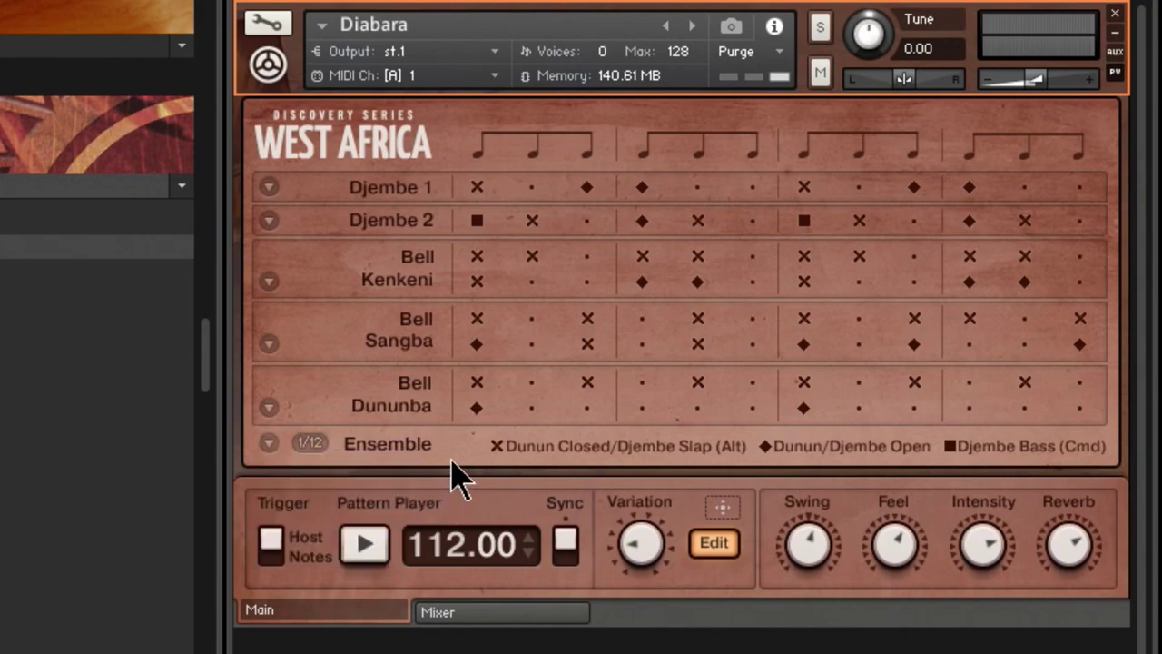
Edit the Sangba pattern on bell step 2 and drum steps 5, 6 and 8, and change the Variation
left_click(532, 319)
left_click(751, 343)
left_click(859, 343)
left_click(697, 343)
left_click_drag(653, 544, 680, 122)
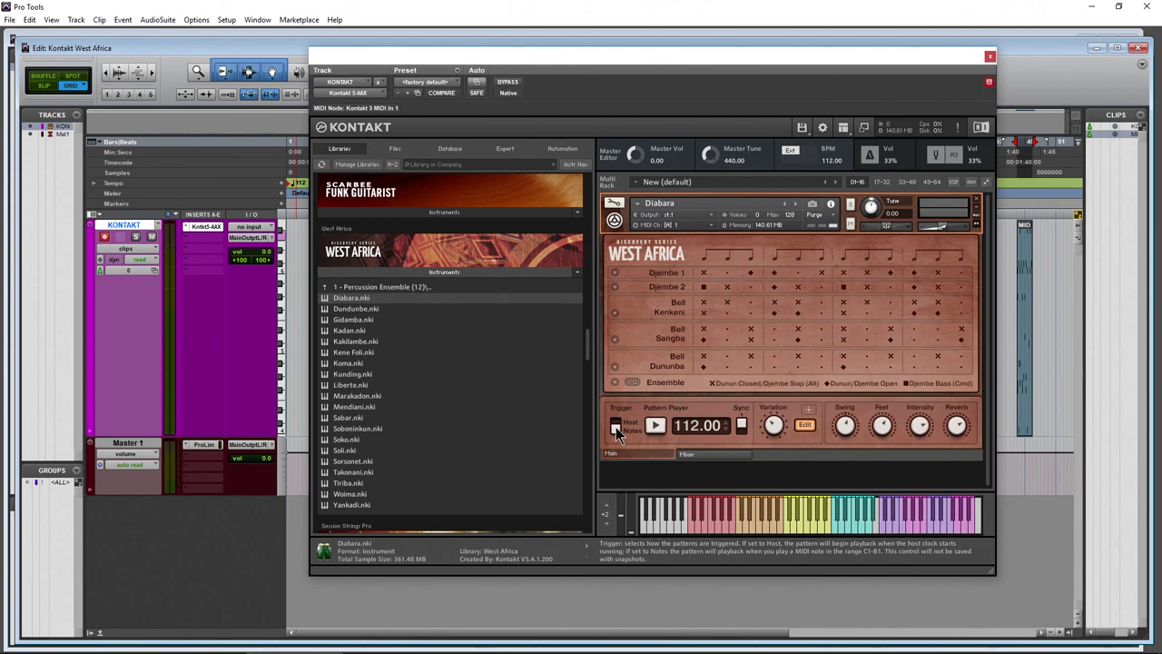
Move the plug-in window clear of the timeline, and export the current pattern as a MIDI clip onto the KONTAKT track around bar 37
left_click_drag(816, 58, 645, 60)
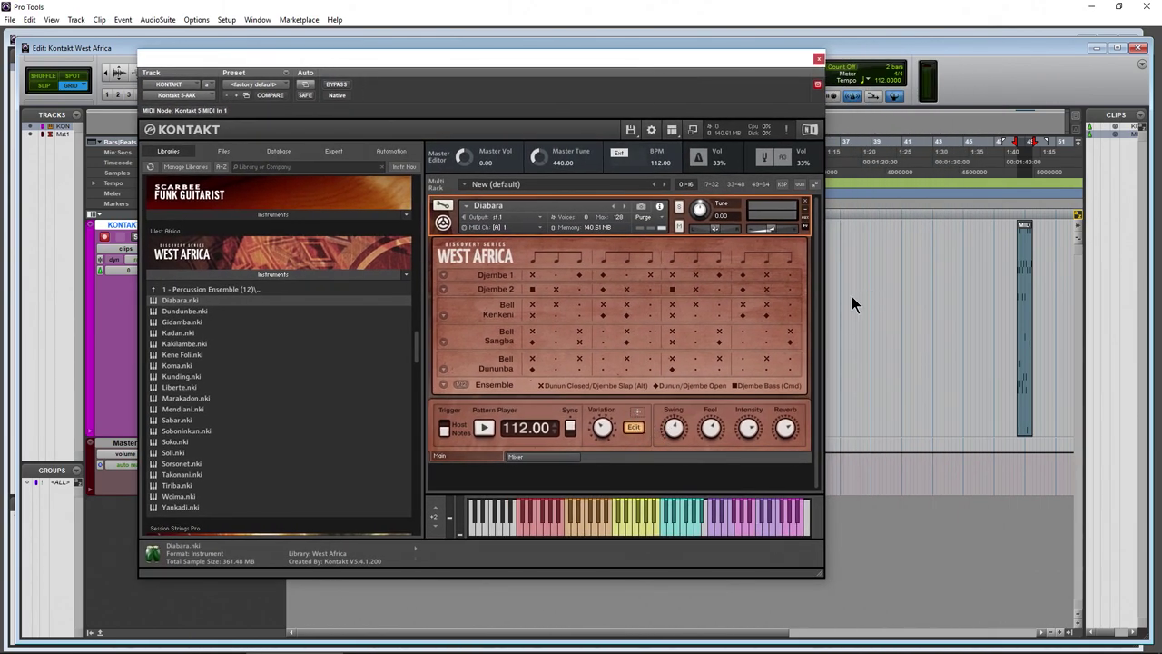
left_click_drag(655, 408, 845, 317)
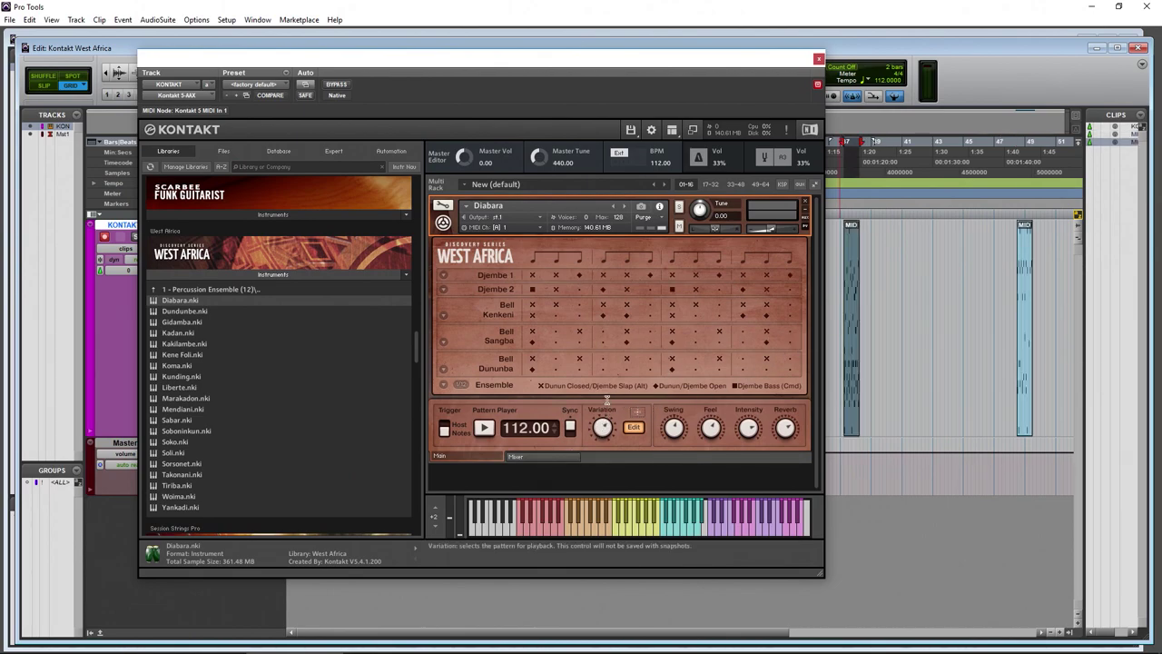
Change the Variation twice, exporting each resulting pattern as a MIDI clip onto the KONTAKT track around bars 39 and 41
scroll(610, 423, "up", 1)
left_click_drag(638, 411, 850, 354)
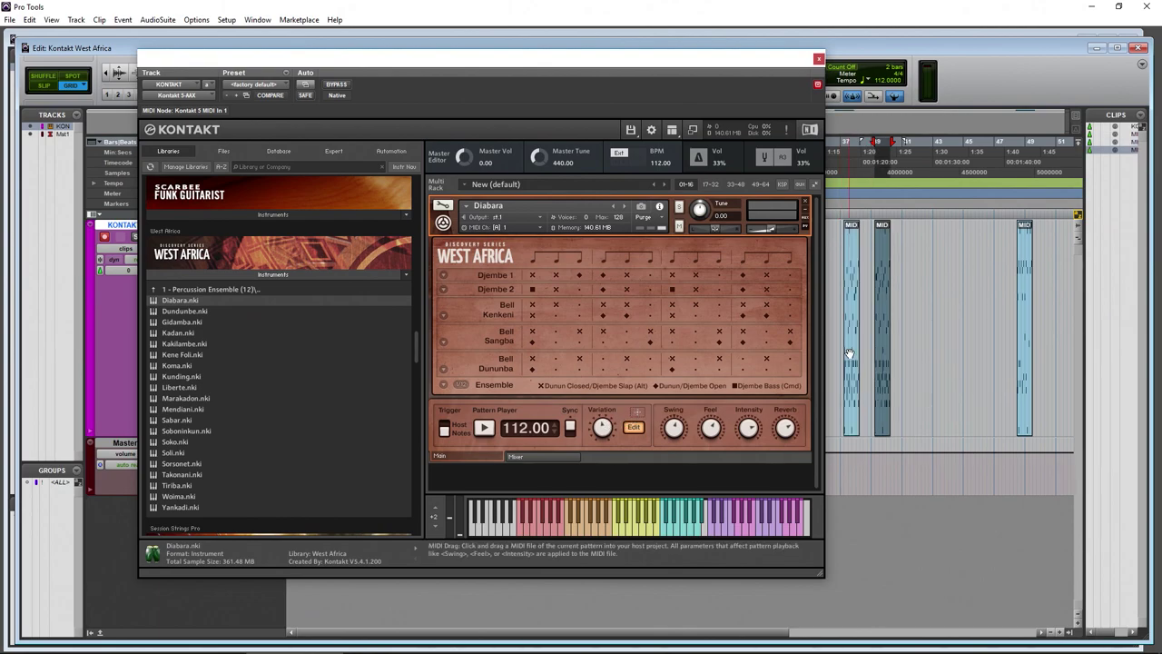
scroll(609, 391, "up", 1)
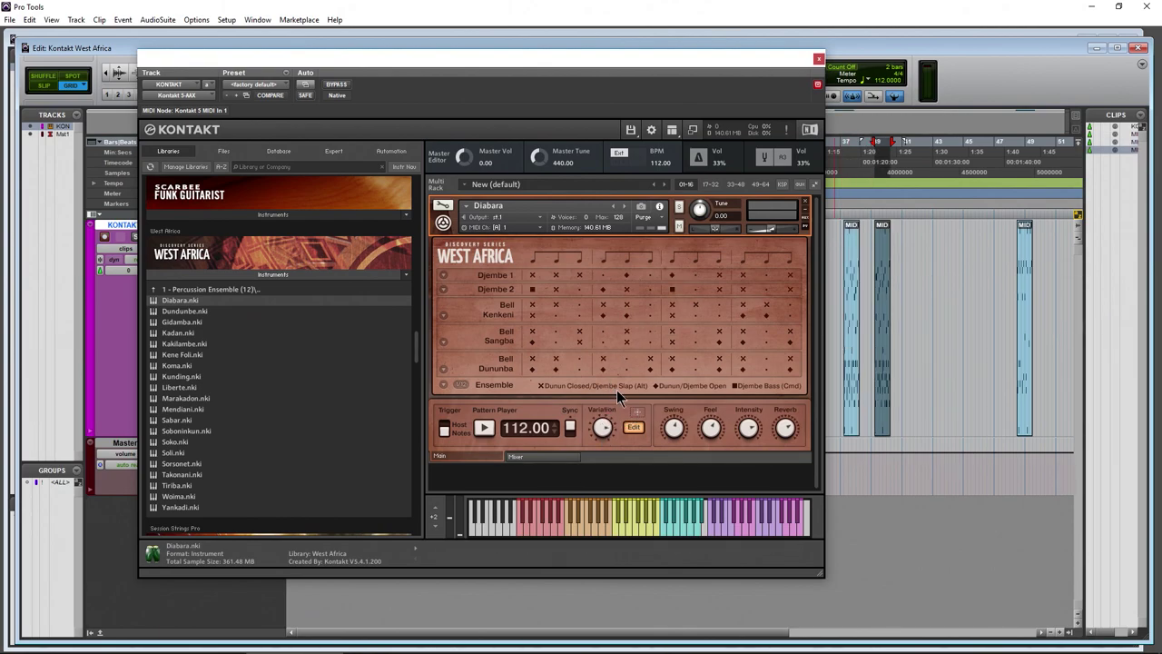
left_click_drag(637, 411, 901, 352)
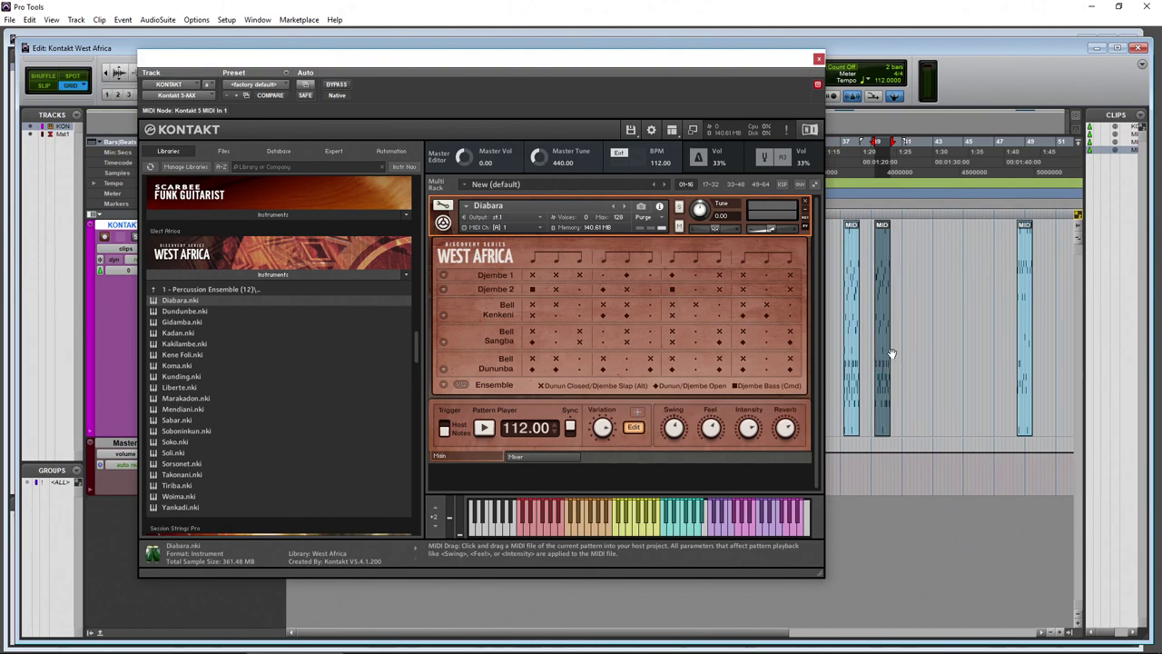
Close the plug-in window and place clips MIDI-01, MIDI-02 and MIDI-03 back to back, starting at bars 38, 39 and 40
left_click_drag(784, 59, 227, 57)
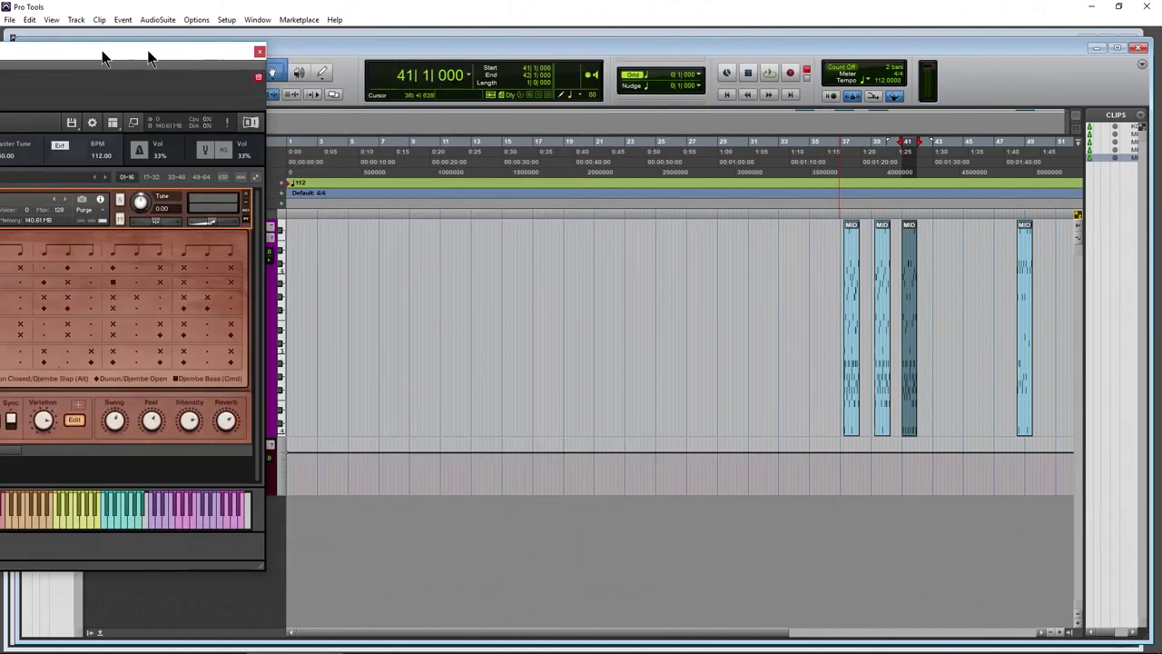
left_click(260, 59)
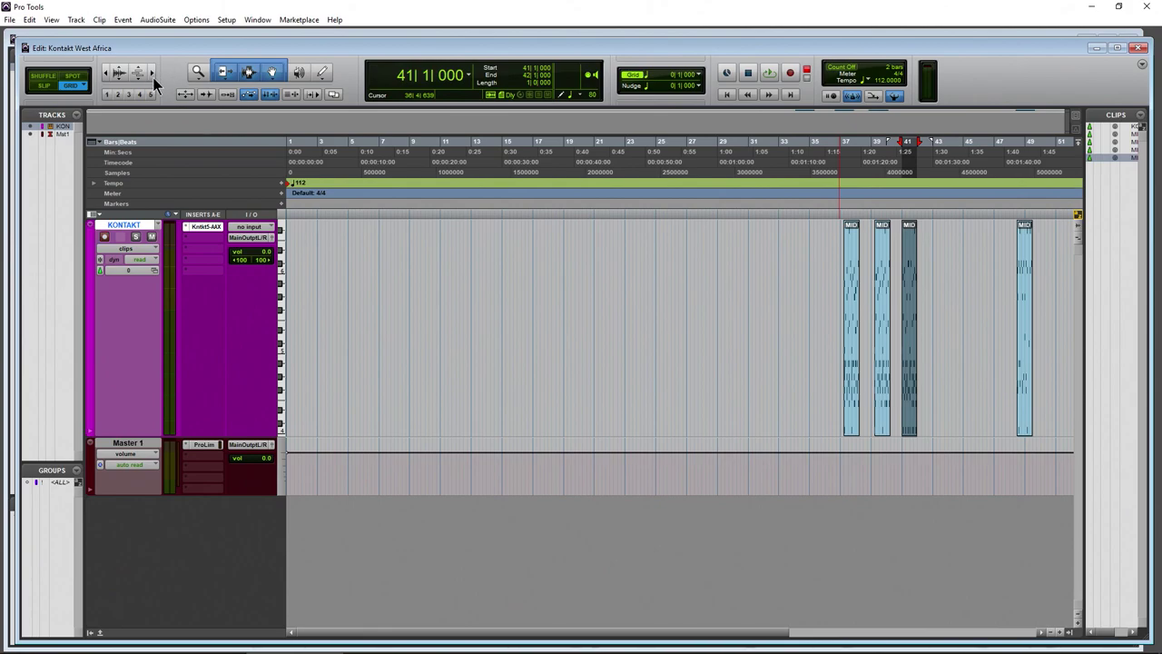
key("ctrl+]")
key("ctrl+]")
left_click(571, 409)
left_click_drag(571, 409, 550, 408)
left_click_drag(401, 402, 467, 408)
left_click_drag(725, 414, 646, 415)
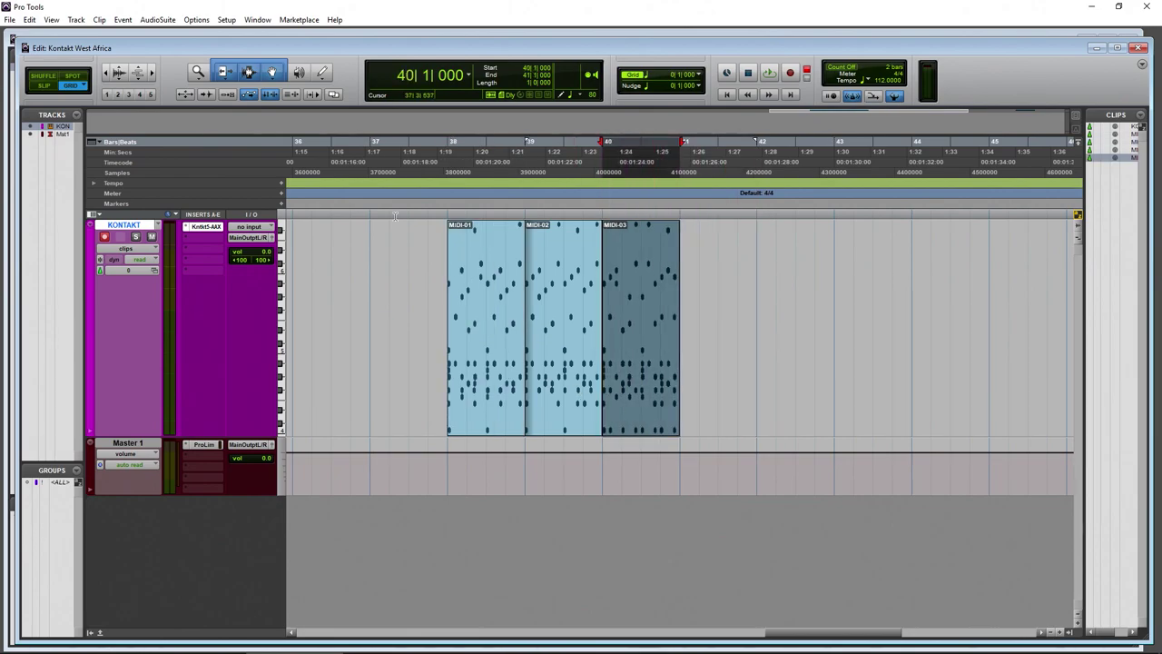
Draw two long notes on the KONTAKT track, E1 from bar 29 and G1 from 31|4, and return the track to clips view
left_click(325, 72)
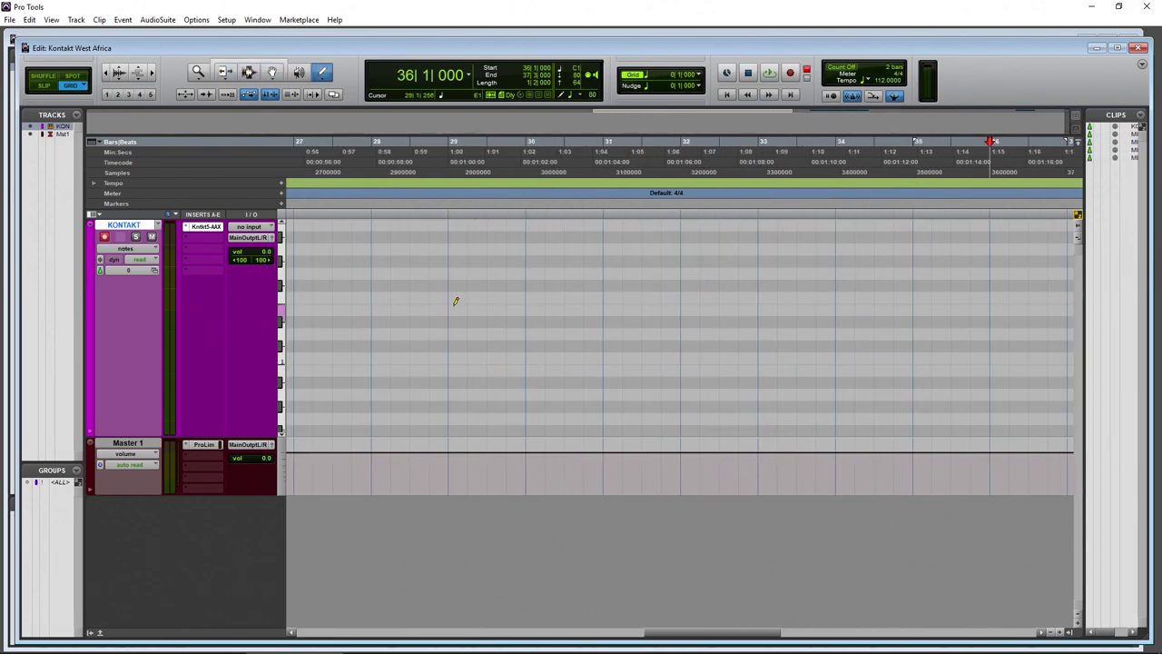
left_click_drag(454, 310, 623, 308)
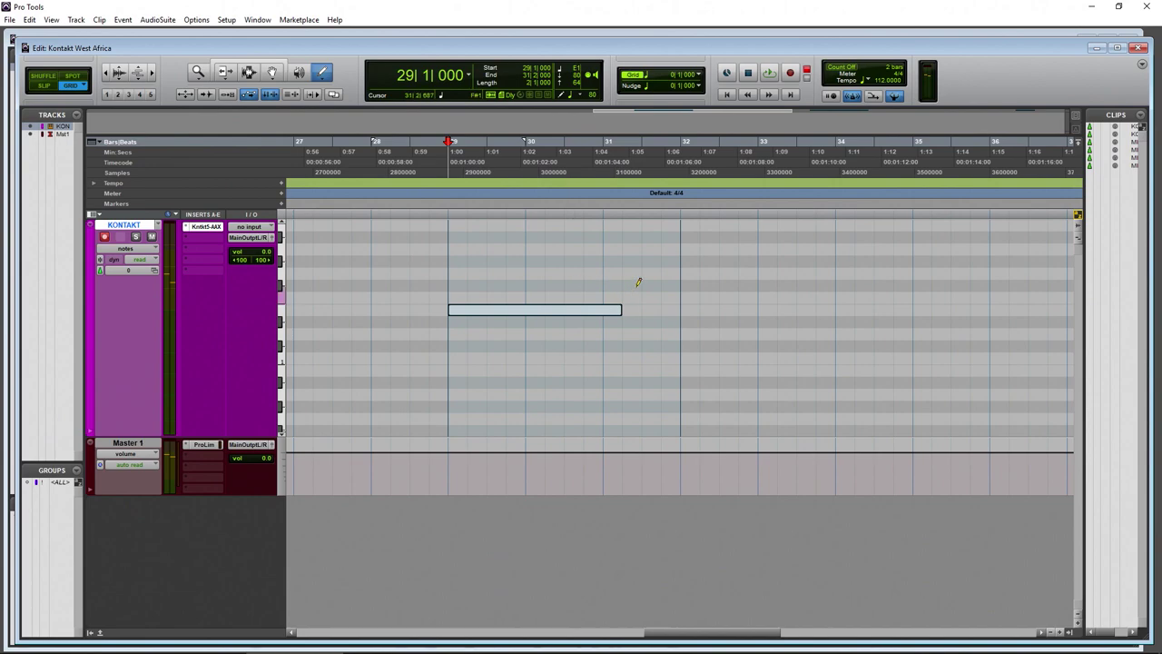
left_click_drag(671, 270, 853, 272)
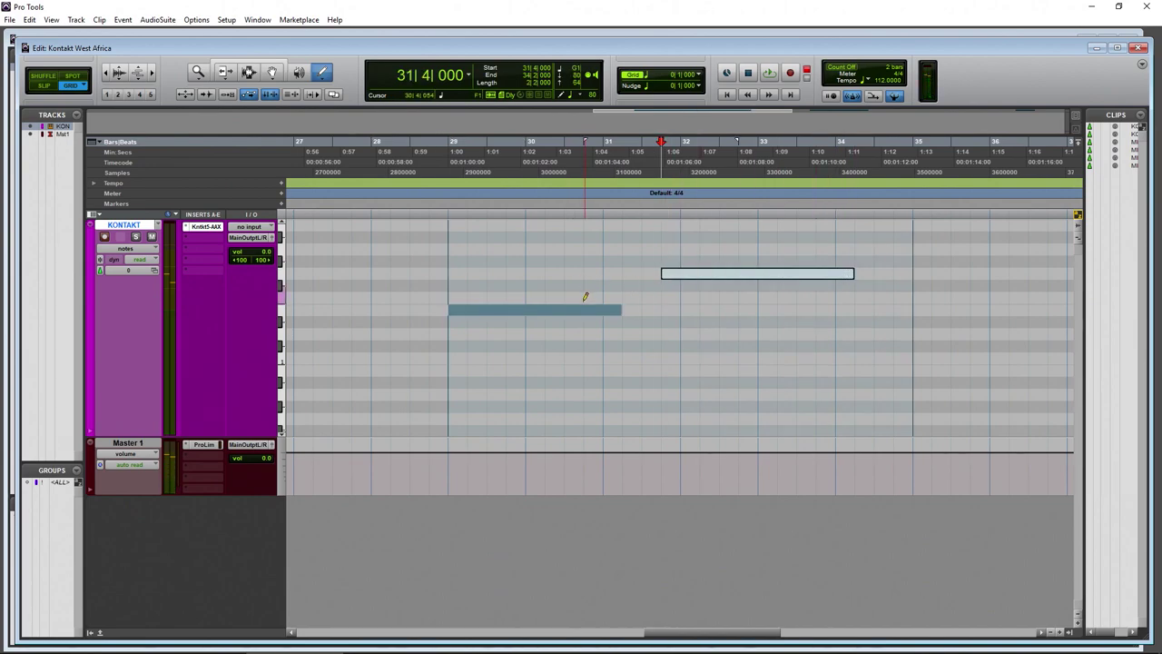
left_click(127, 247)
left_click(139, 271)
left_click(141, 270)
left_click(161, 262)
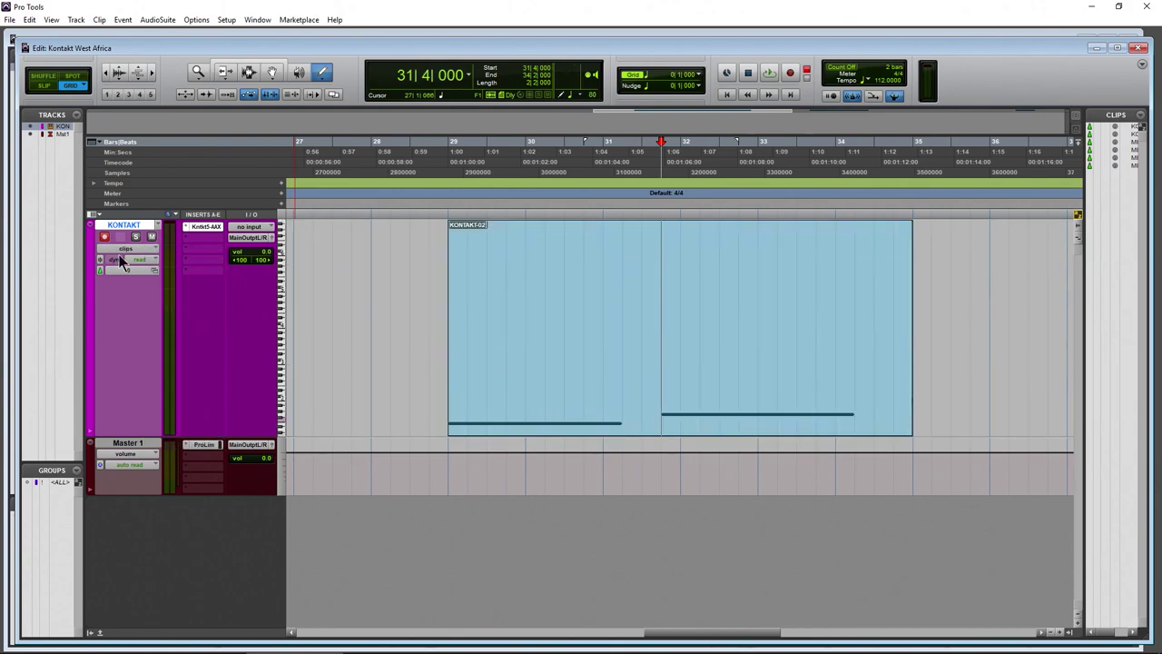
Select the clip holding the two long notes at bar 29 and play it back briefly
left_click(108, 73)
key("ctrl+bracketleft")
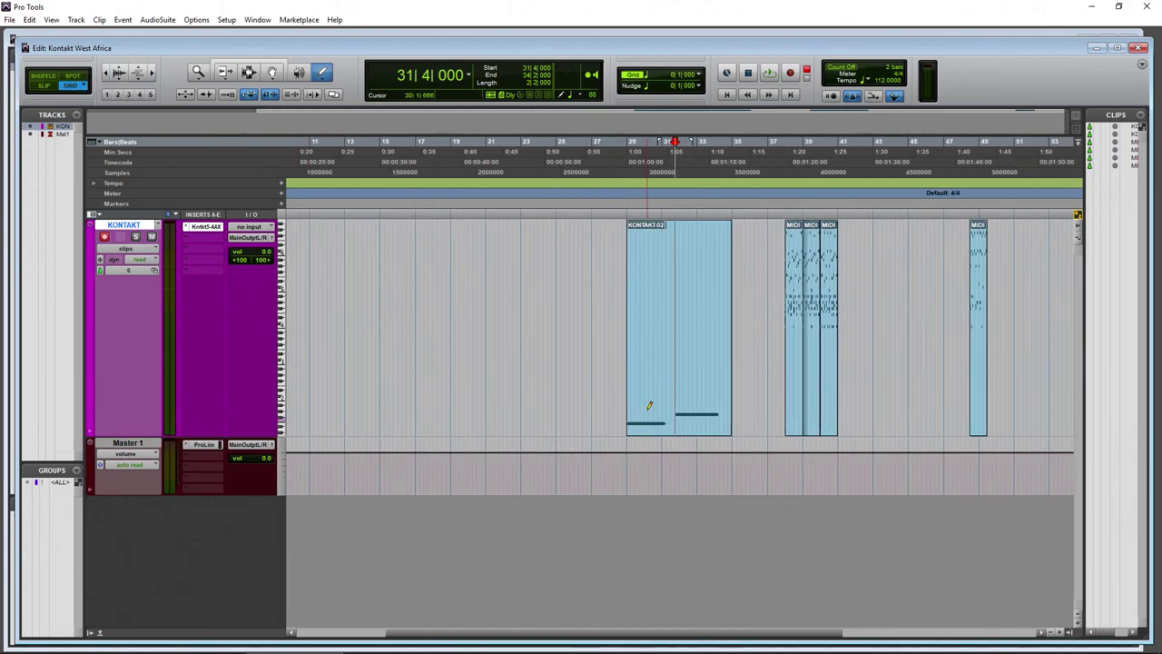
left_click(259, 60)
left_click(651, 394)
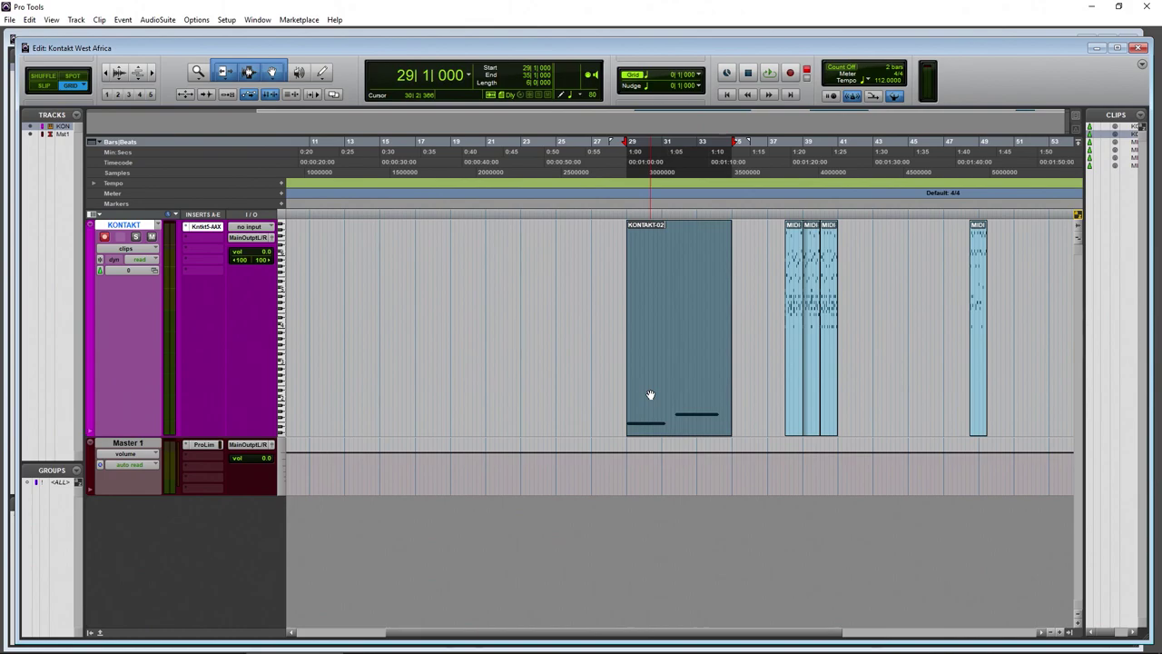
key("space")
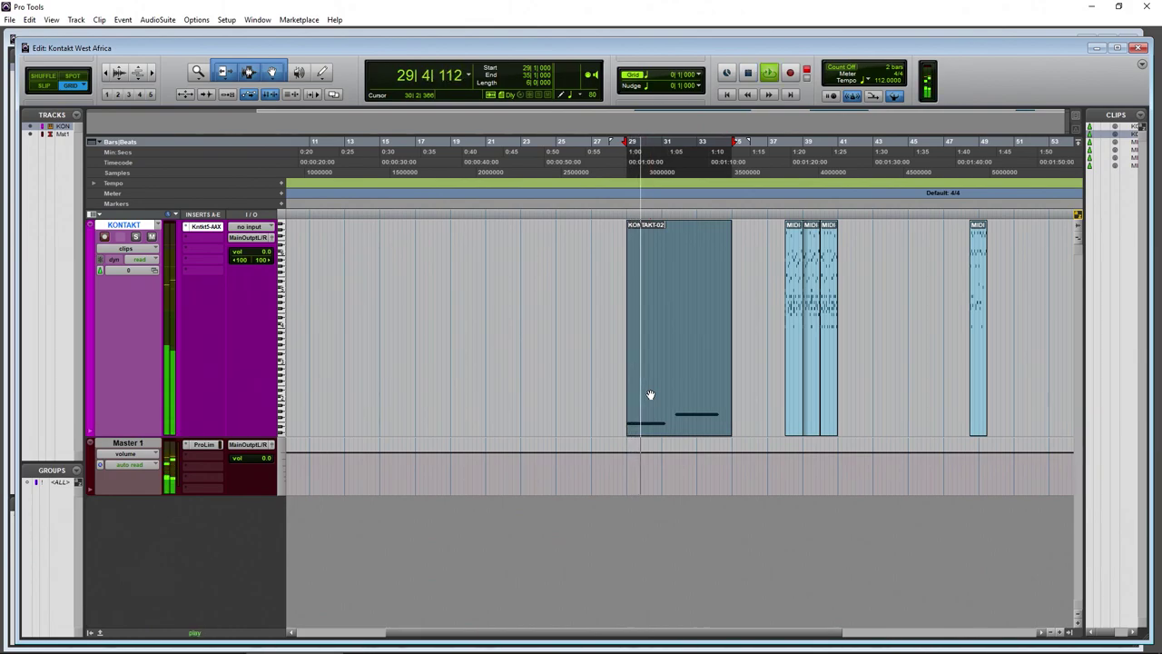
key("space")
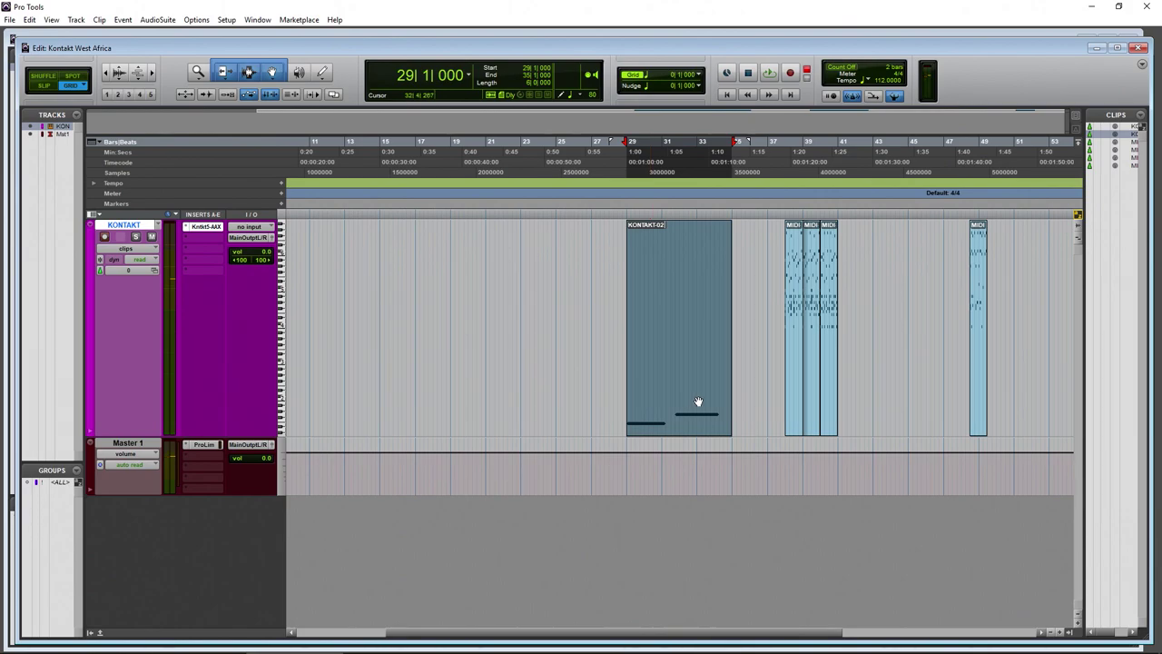
Play back the exported clips MIDI-01, MIDI-02 and MIDI-03 one after another
left_click(797, 391)
key("ctrl+bracketright")
key("ctrl+bracketright")
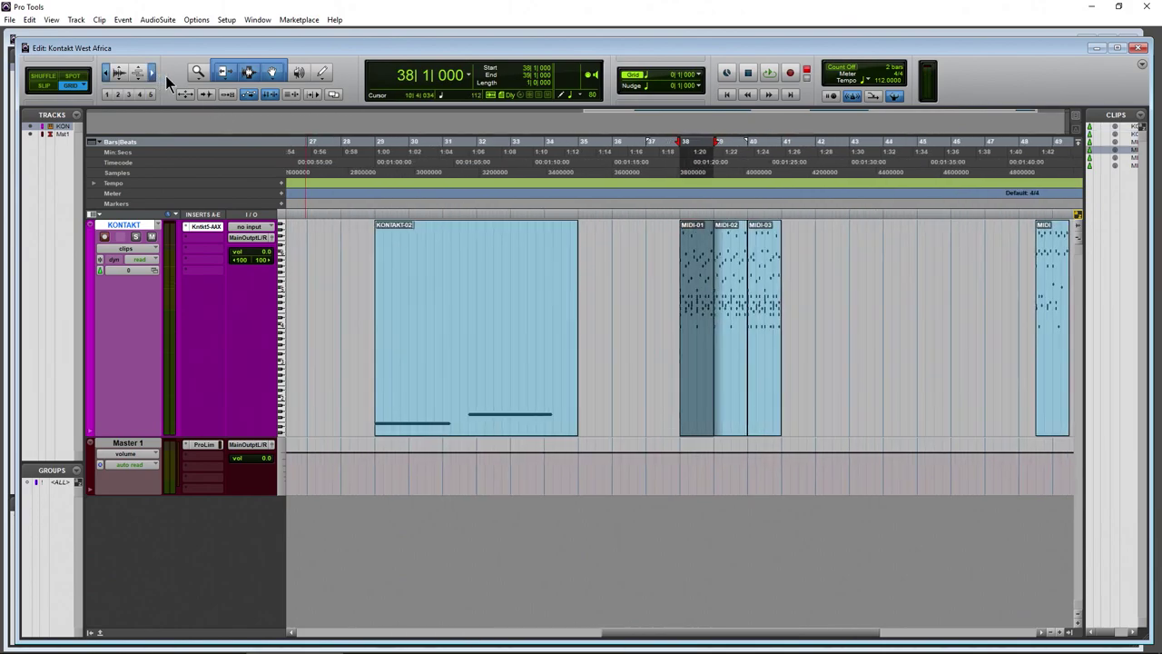
key("space")
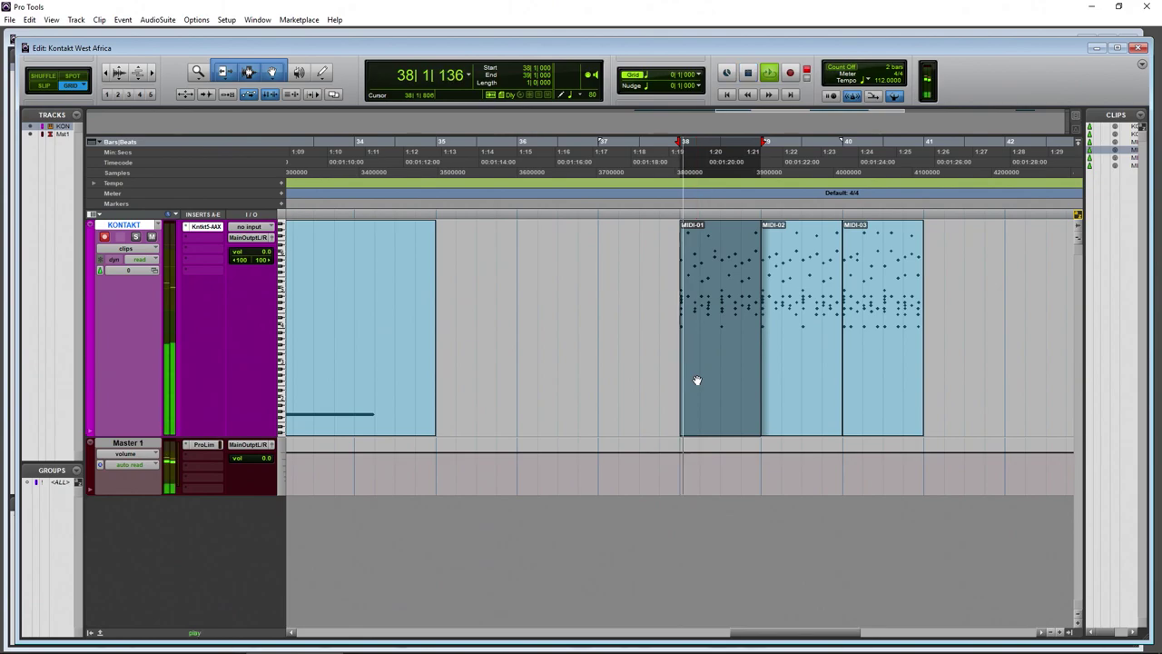
left_click(804, 377)
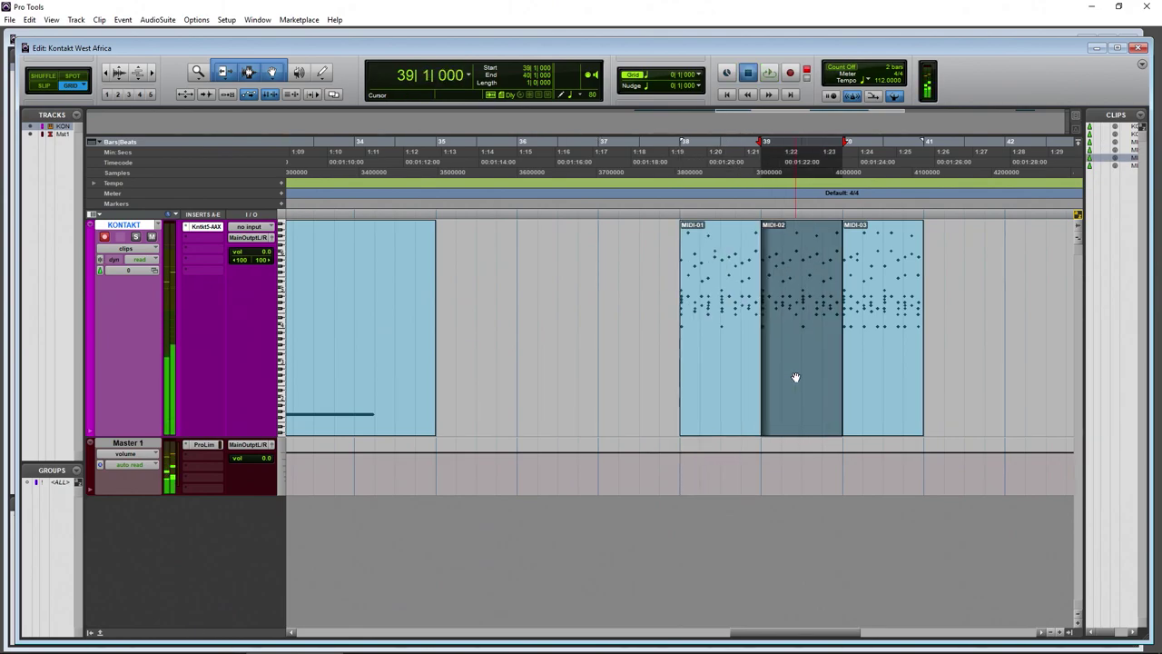
left_click(896, 368)
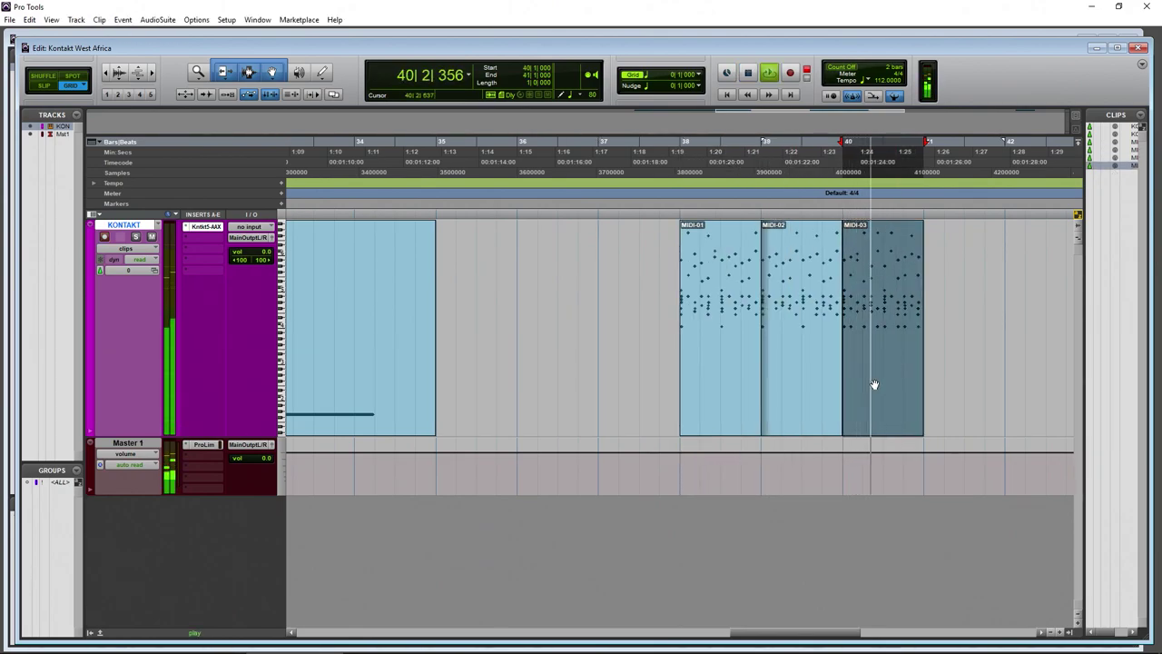
key("space")
Undo the two long notes drawn from bar 29 on the KONTAKT track
left_click(114, 73)
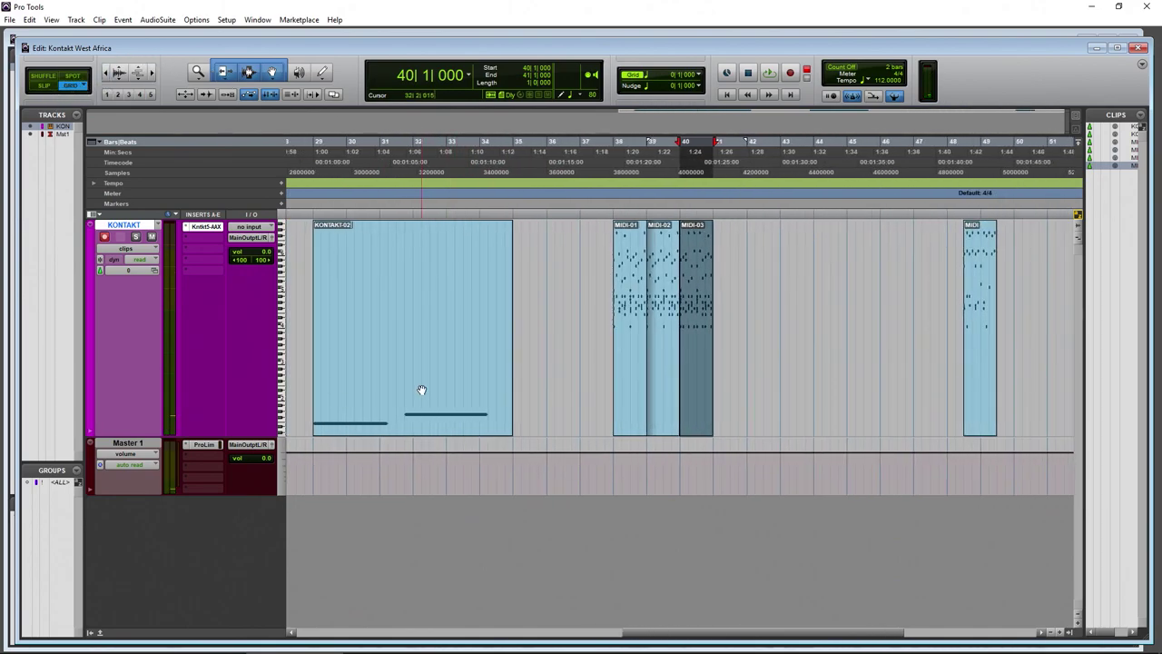
key("ctrl+z")
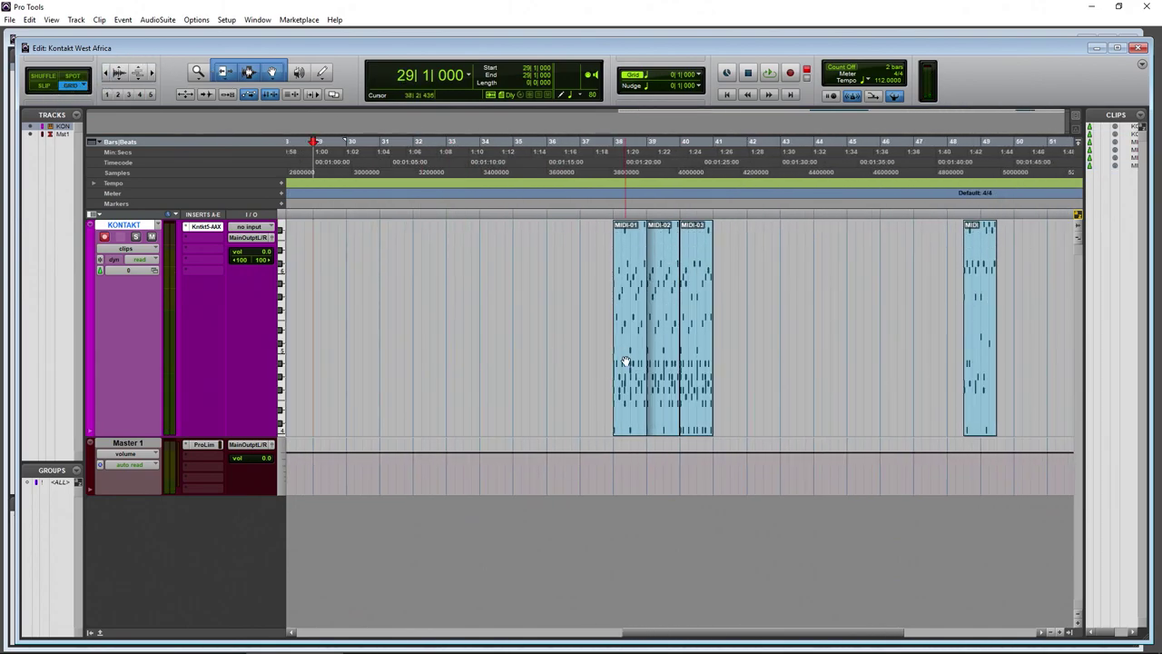
Reopen the Kontakt plug-in from the KONTAKT track's insert, and try the Trigger switch and a red pattern key
left_click(203, 226)
left_click_drag(474, 66, 594, 72)
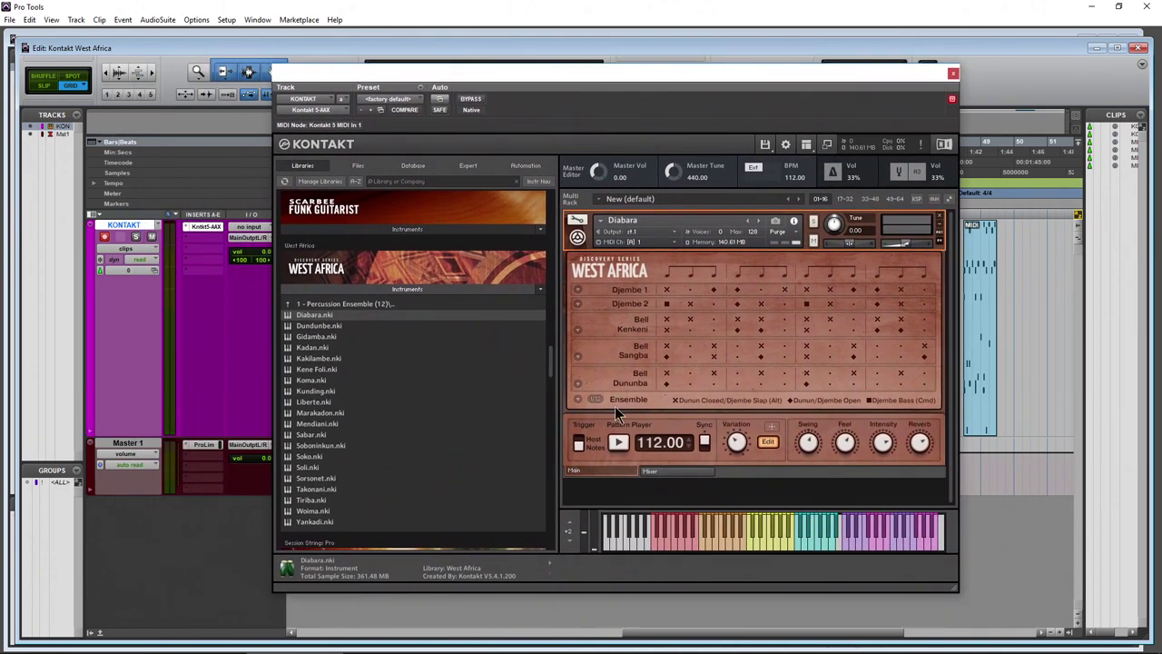
left_click(579, 443)
left_click(667, 547)
left_click_drag(741, 81, 567, 76)
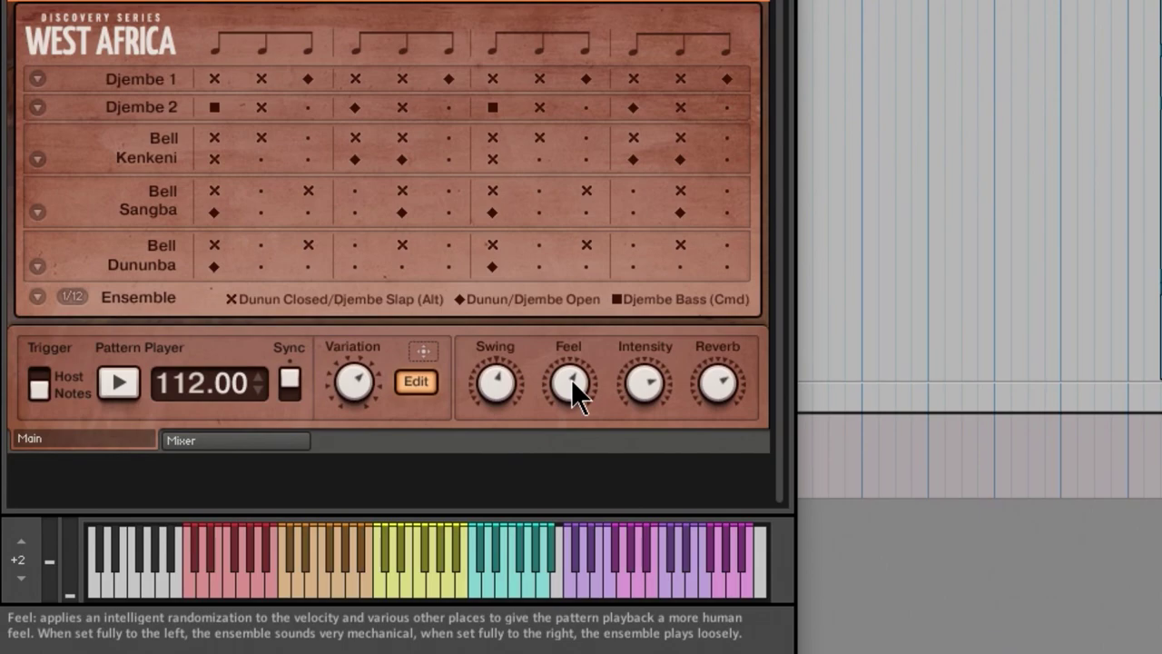
Play the pattern with Feel at minimum, switch to another Variation, and compare higher and lower Feel amounts
left_click_drag(571, 379, 573, 587)
left_click(117, 384)
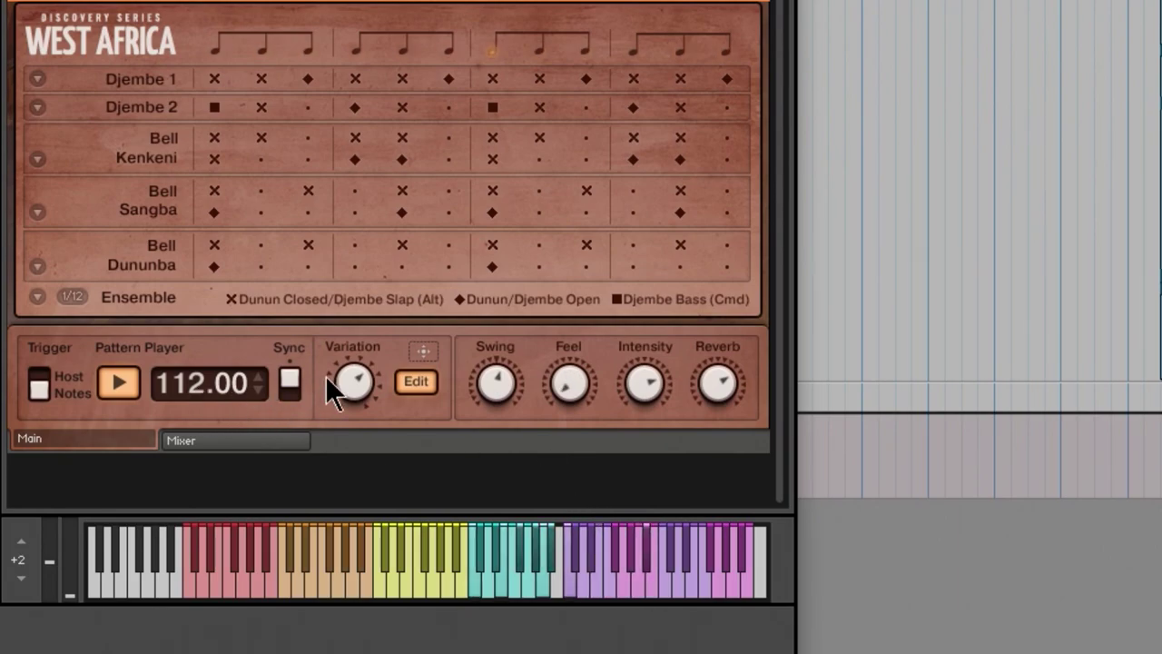
left_click_drag(346, 383, 380, 285)
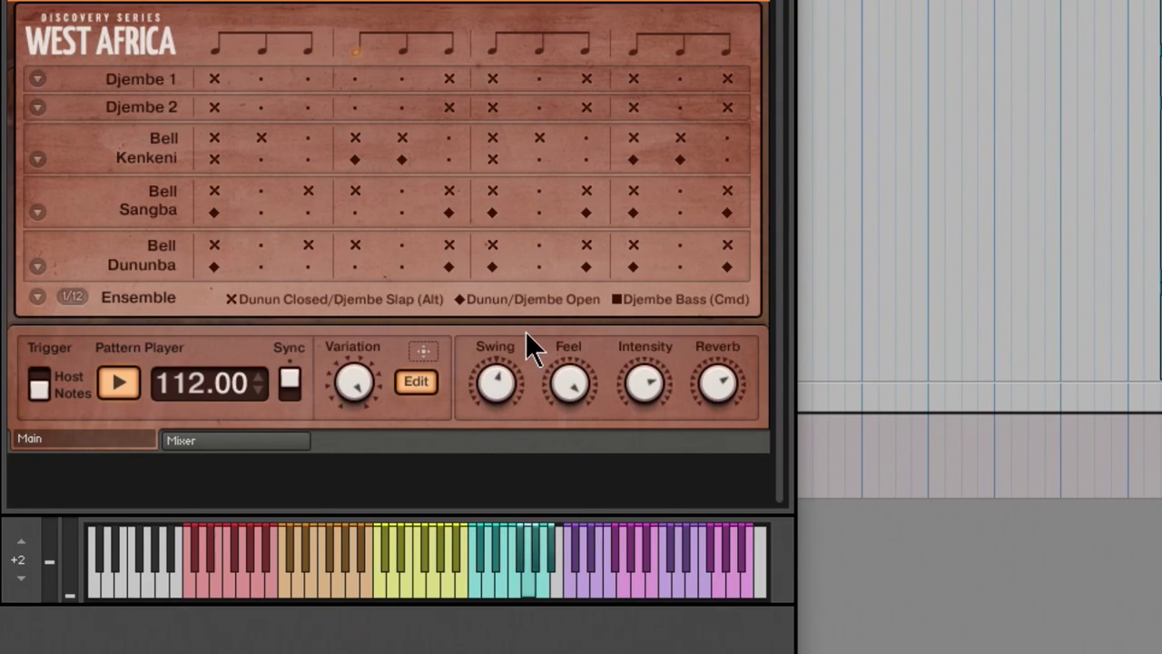
left_click_drag(541, 381, 594, 436)
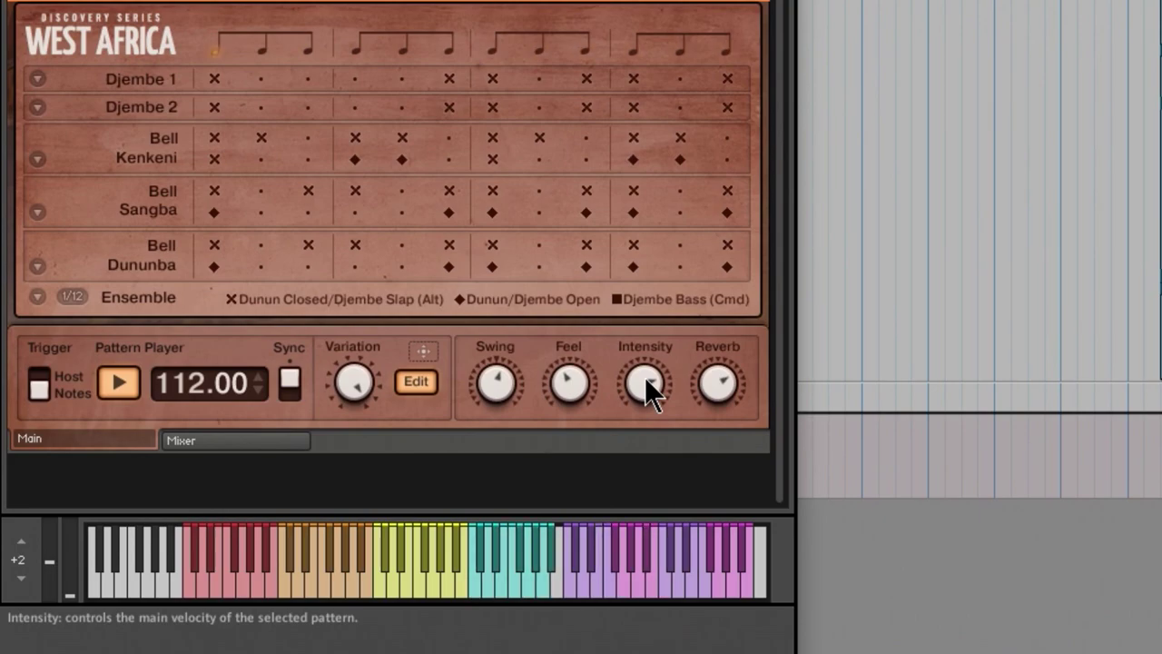
Compare low and high Intensity while changing the Variation, restore a moderately high Intensity, and stop the pattern player
left_click_drag(644, 377, 631, 633)
left_click_drag(354, 383, 351, 428)
left_click_drag(641, 384, 655, 156)
left_click_drag(645, 380, 643, 437)
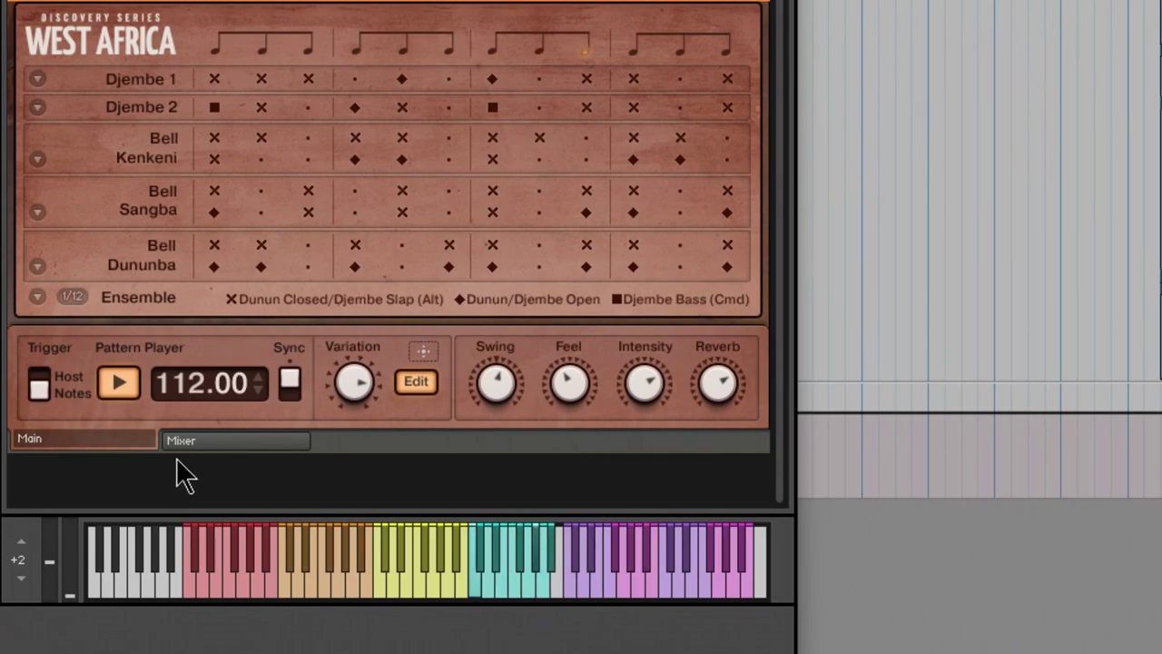
left_click(136, 382)
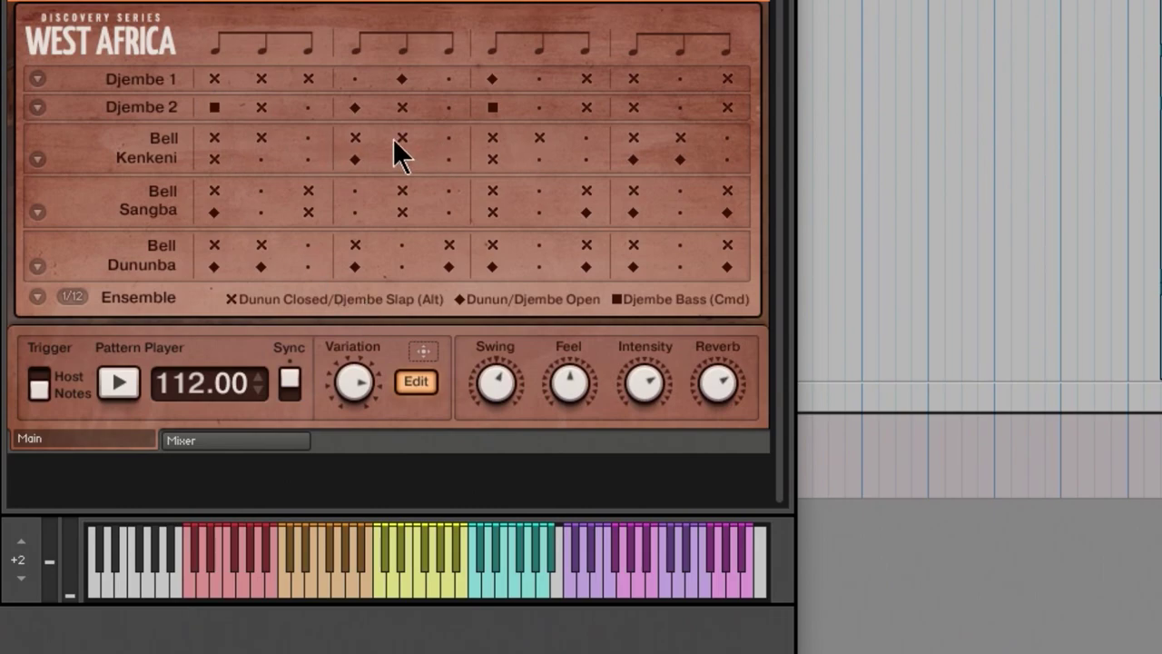
Export the current pattern as a MIDI clip at about bar 43|3, and enlarge the KONTAKT track's velocity lane
left_click_drag(421, 351, 833, 209)
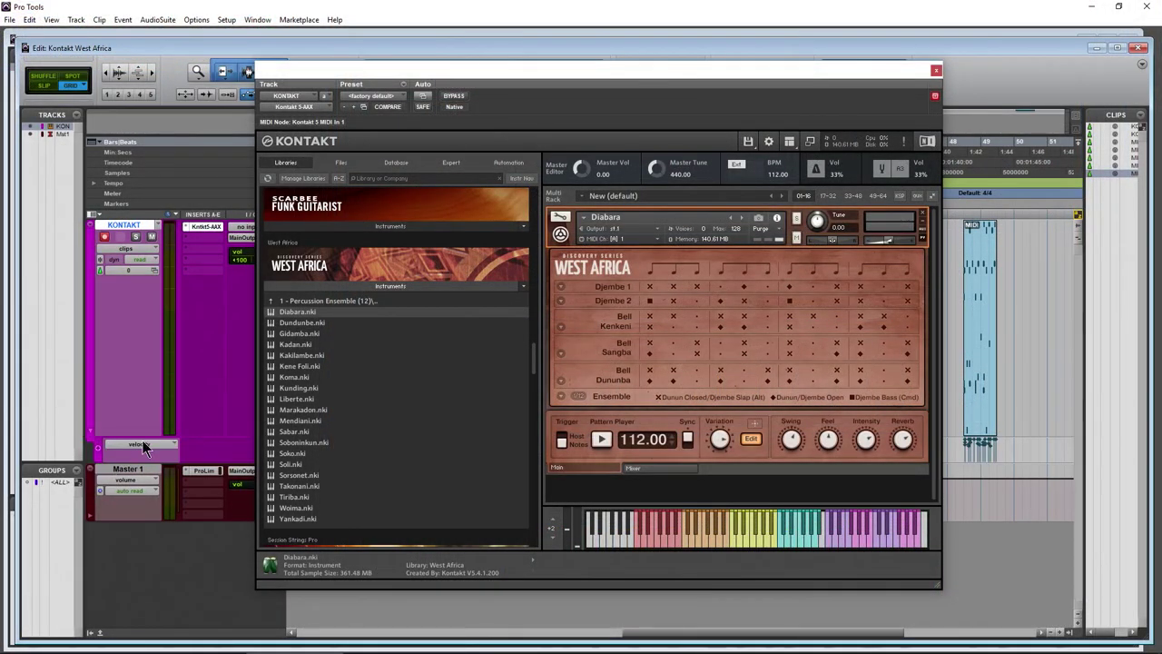
left_click_drag(128, 462, 116, 494)
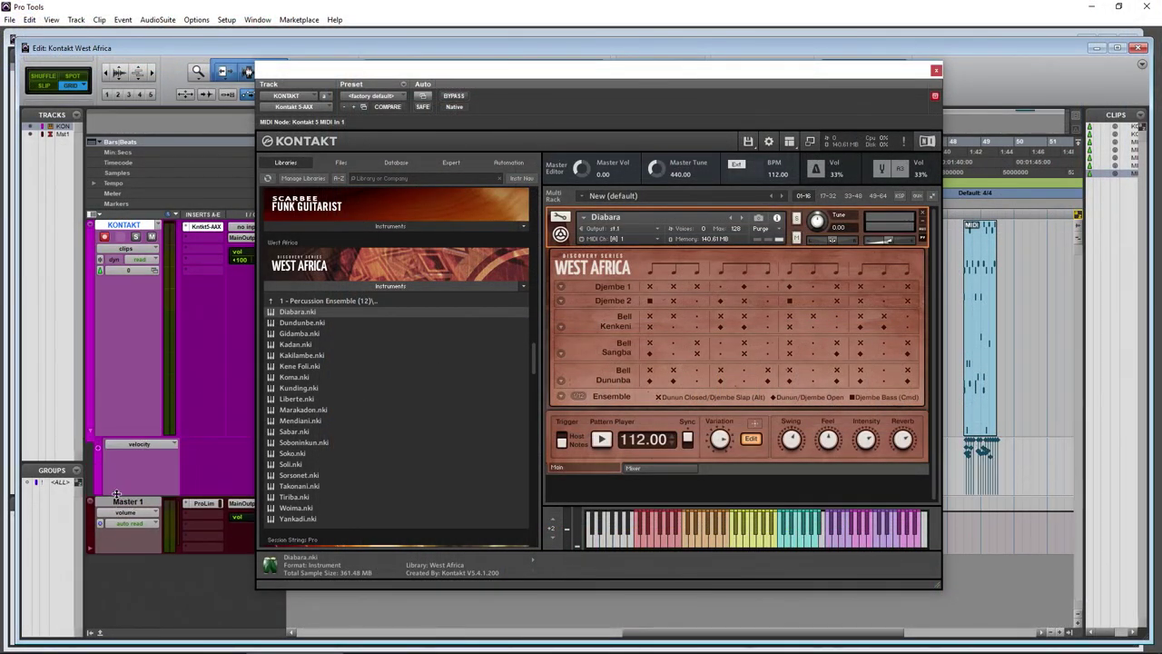
left_click_drag(631, 77, 458, 87)
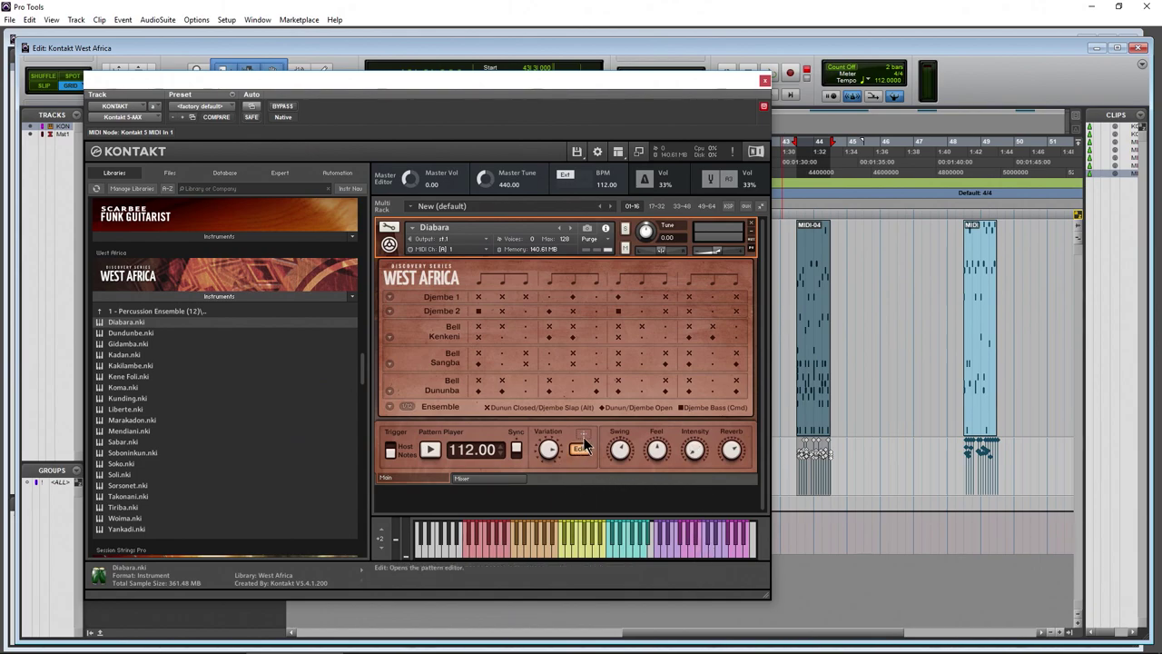
Export the pattern with Intensity at minimum as a MIDI clip at about bar 44|4, and compare the velocities of both clips
left_click_drag(727, 411, 837, 371)
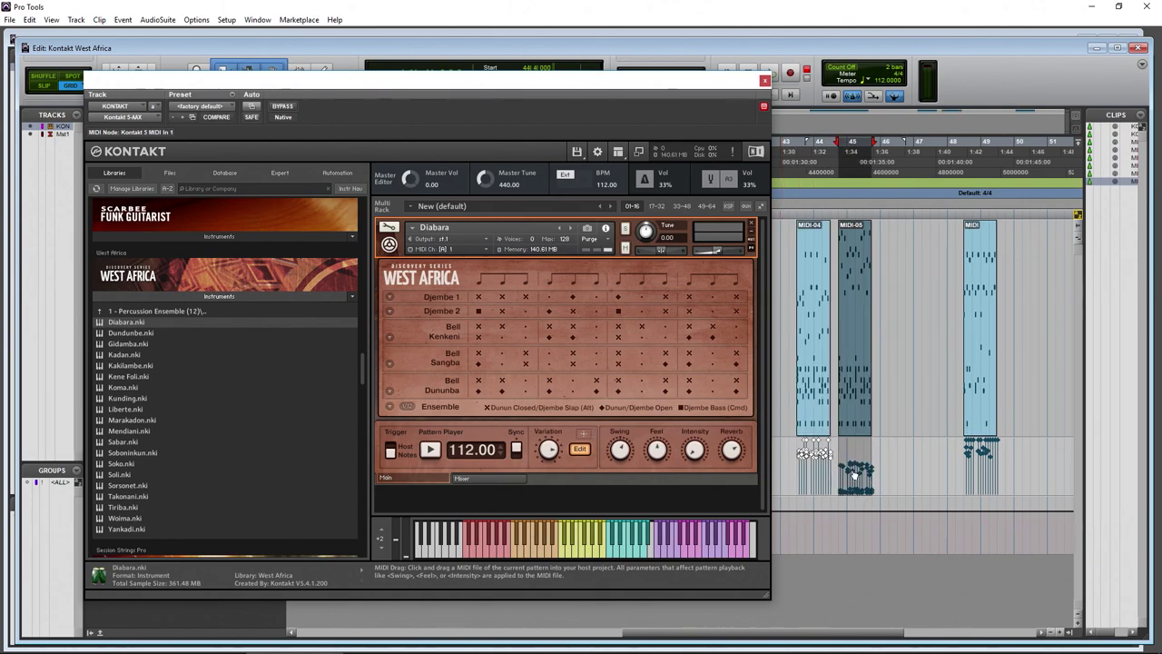
left_click(159, 76)
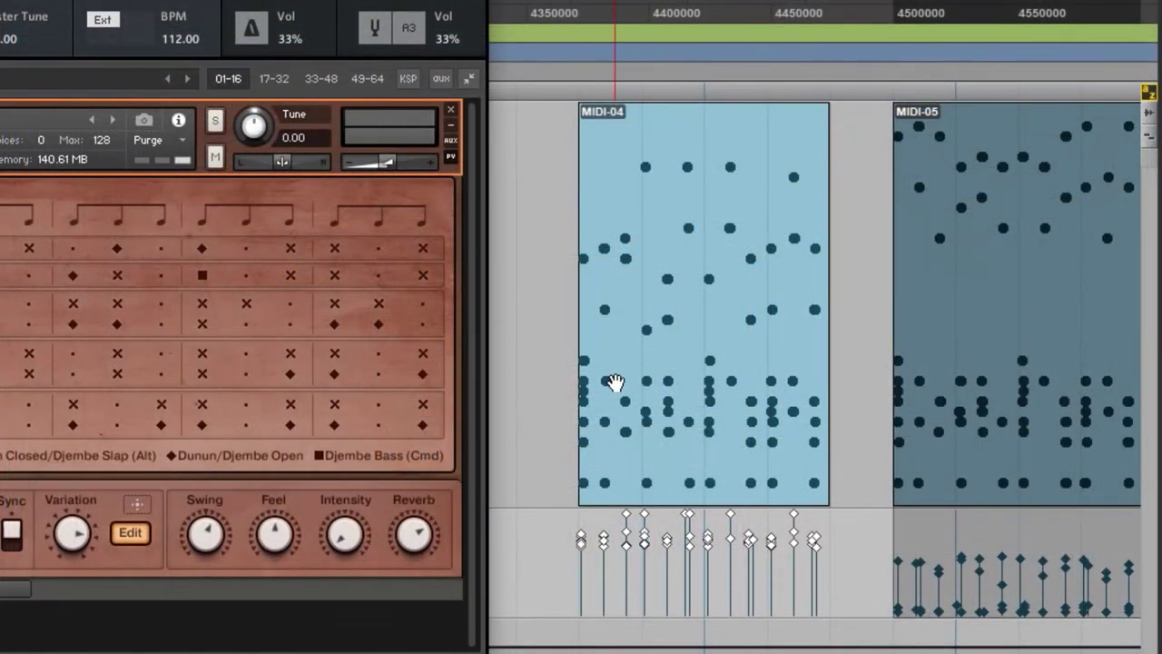
scroll(614, 382, "right", 5)
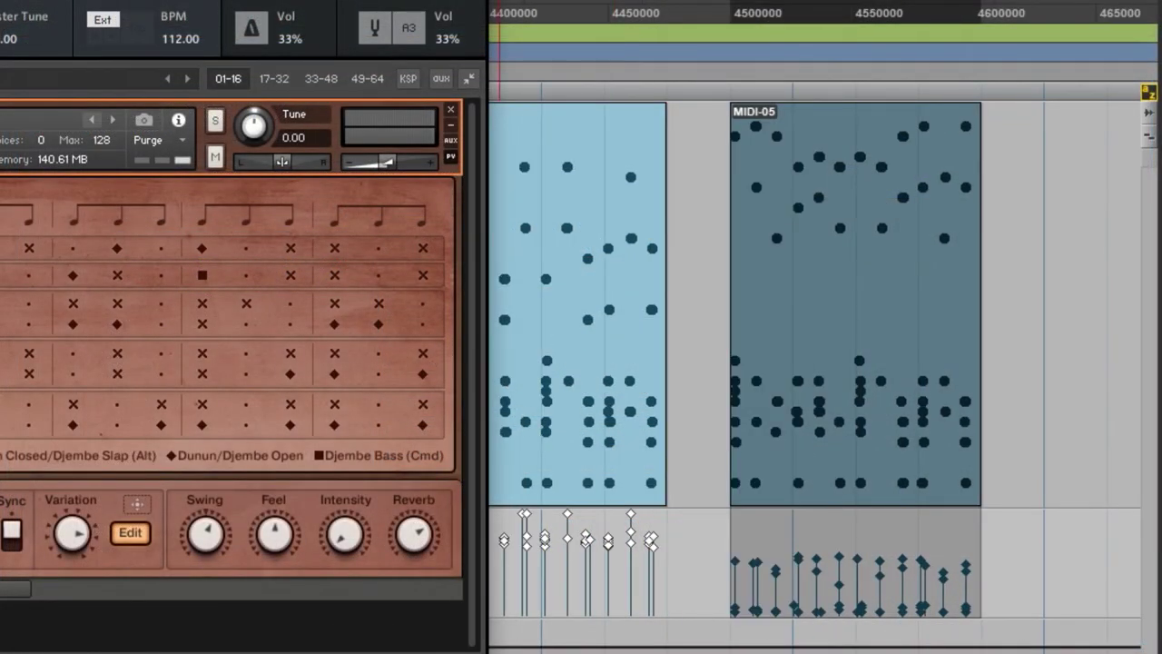
key("super+bracketleft")
key("super+bracketleft")
scroll(757, 442, "left", 5)
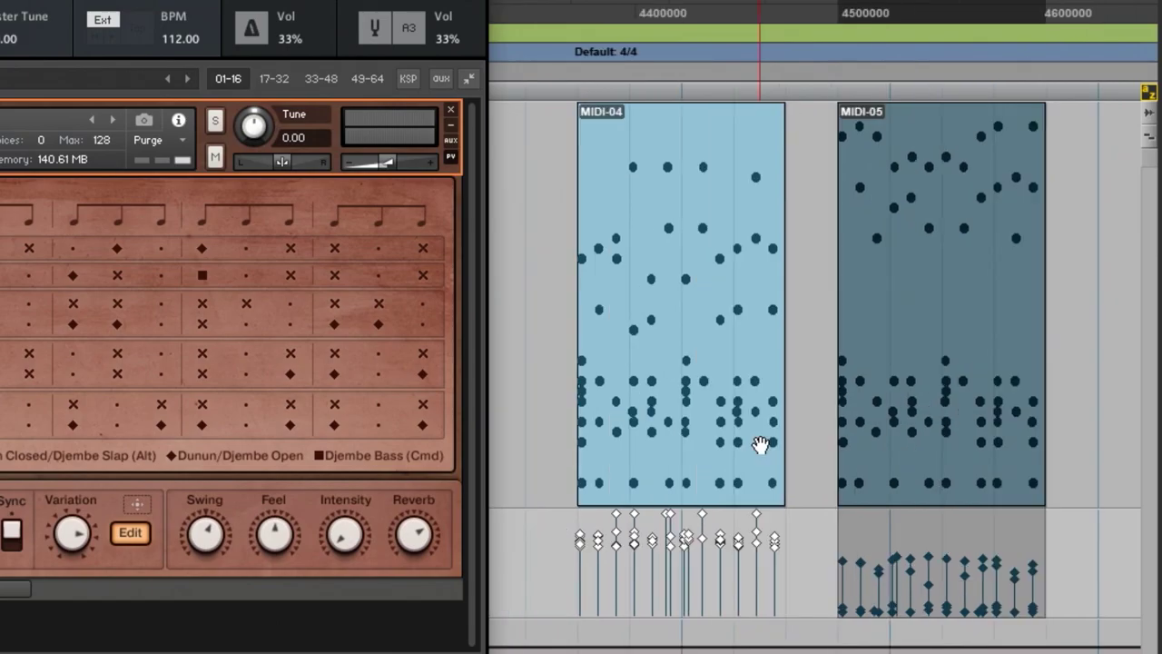
key("space")
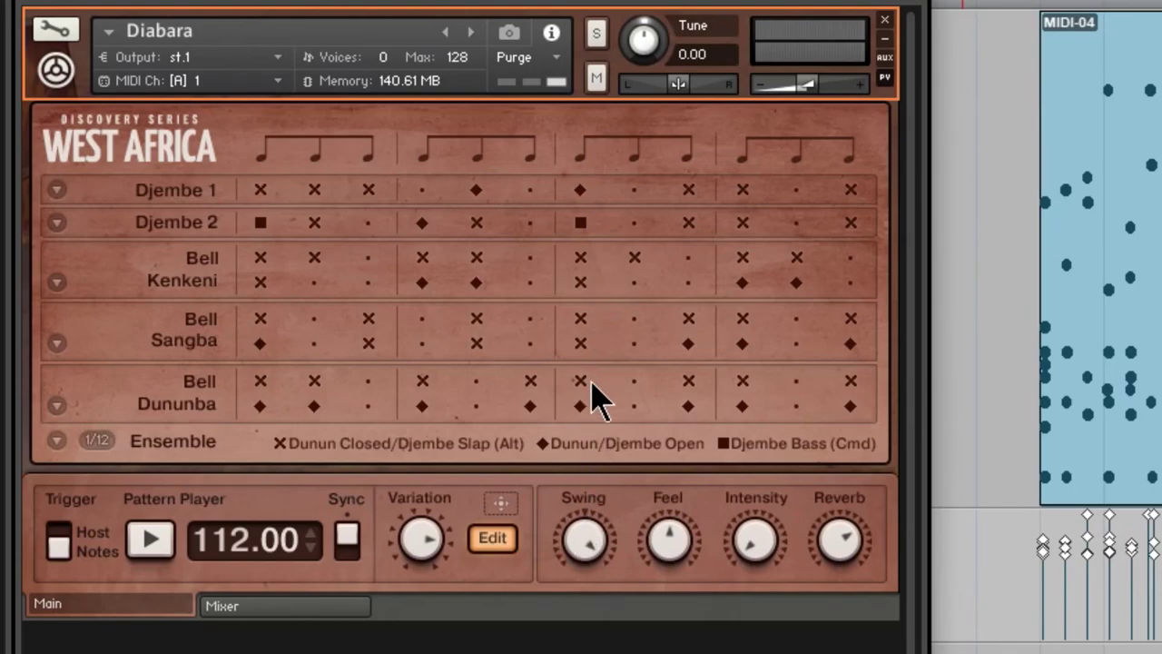
Export the pattern with Feel and Intensity at maximum as a MIDI clip at about bar 46, following MIDI-05
left_click_drag(677, 556, 681, 590)
left_click_drag(740, 541, 739, 528)
scroll(1100, 366, "right", 3)
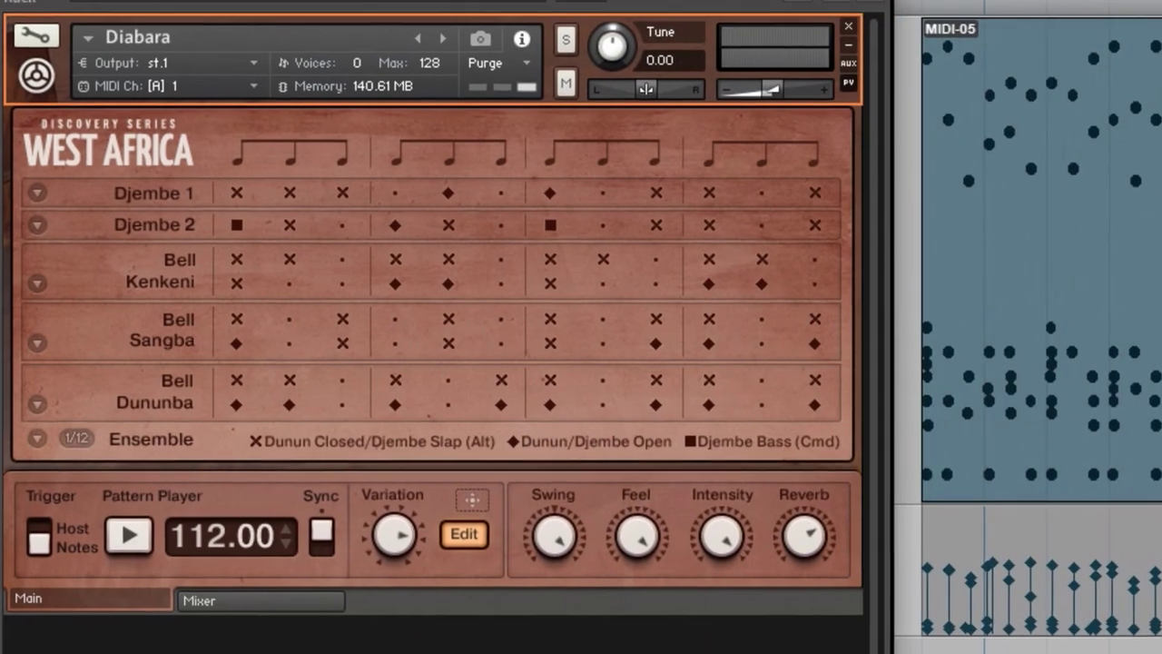
left_click_drag(472, 501, 912, 392)
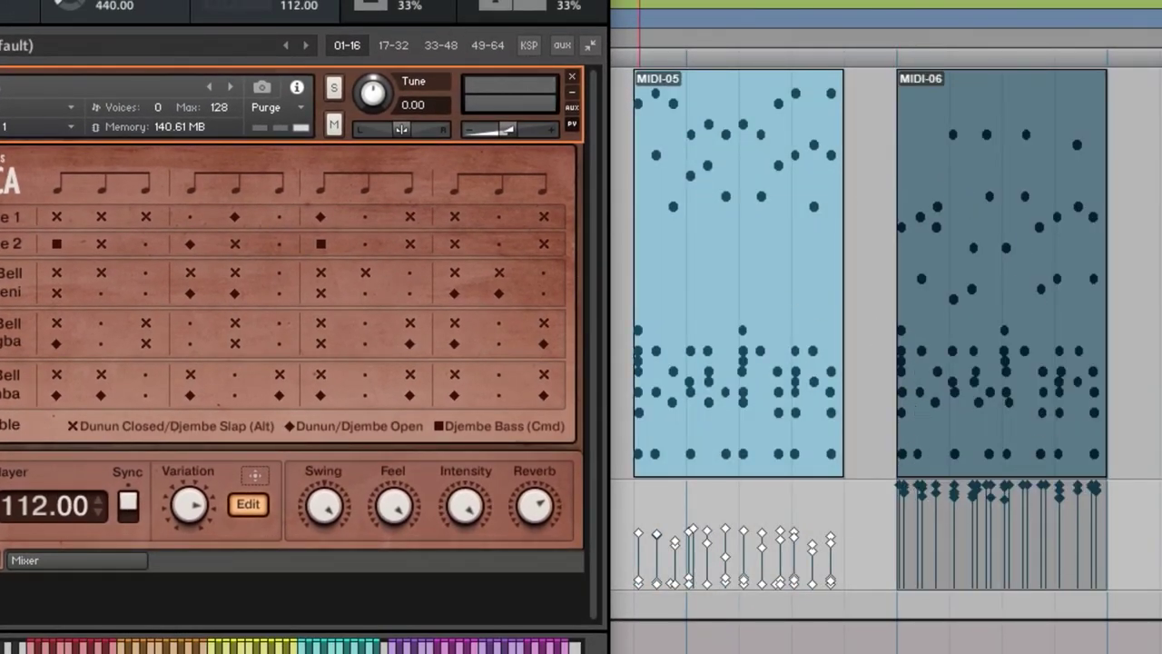
Hide the instrument window and compare the note timing and velocities of the MIDI-05 and MIDI-06 clips up close
key("super+w")
scroll(1012, 273, "up", 5)
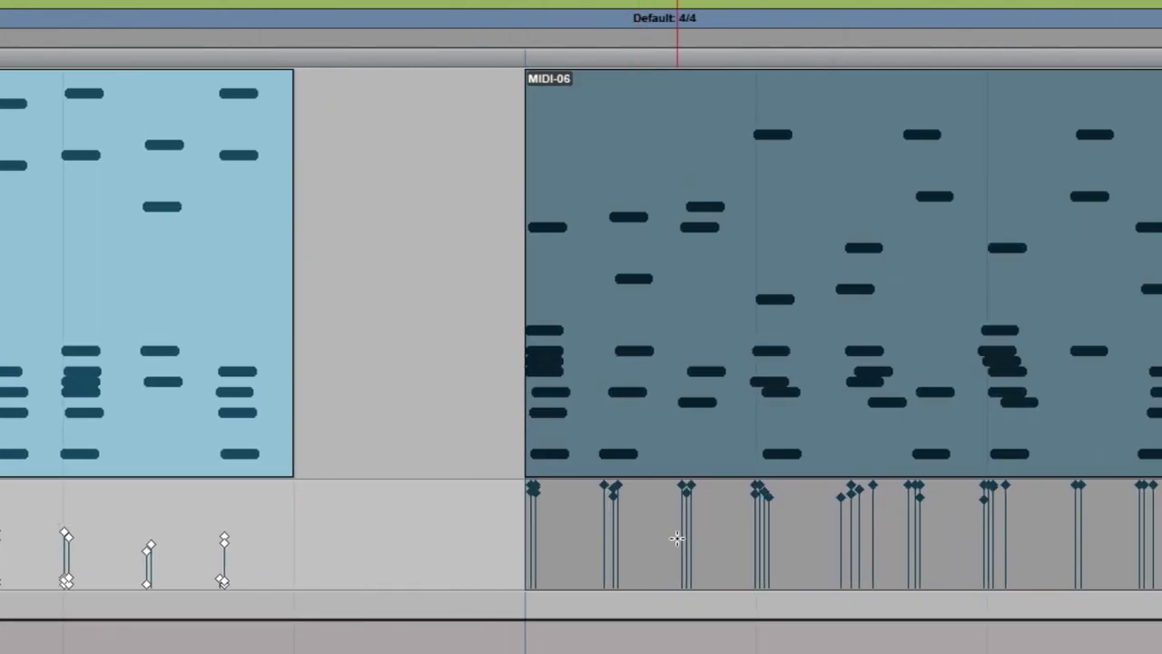
scroll(677, 538, "left", 5)
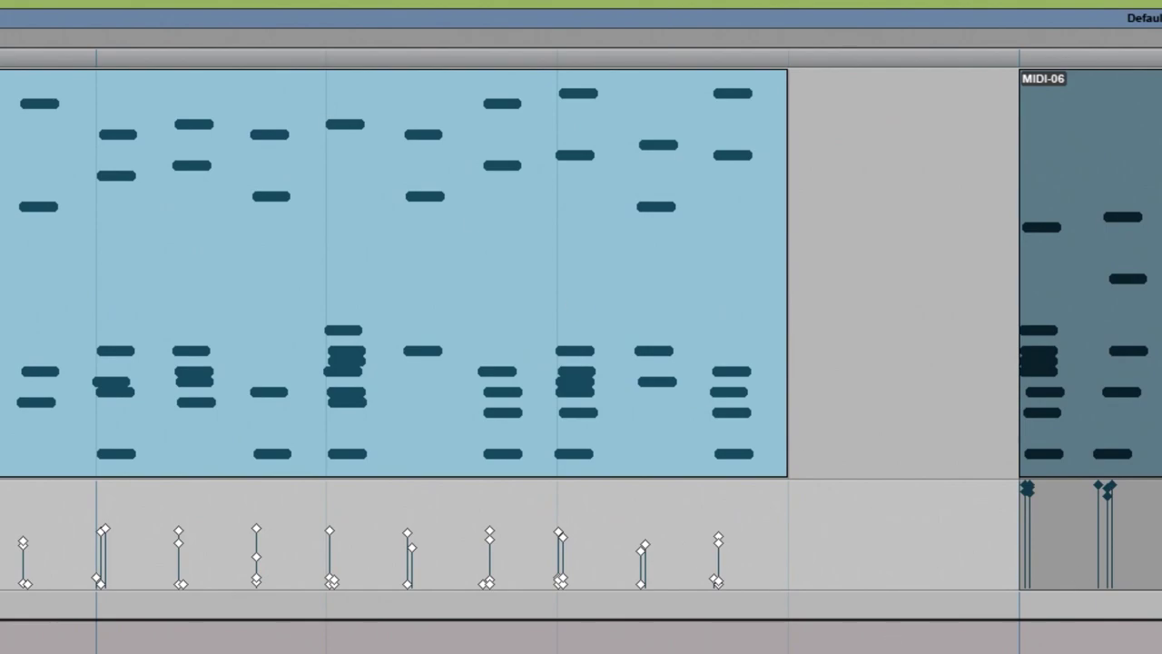
scroll(721, 420, "right", 5)
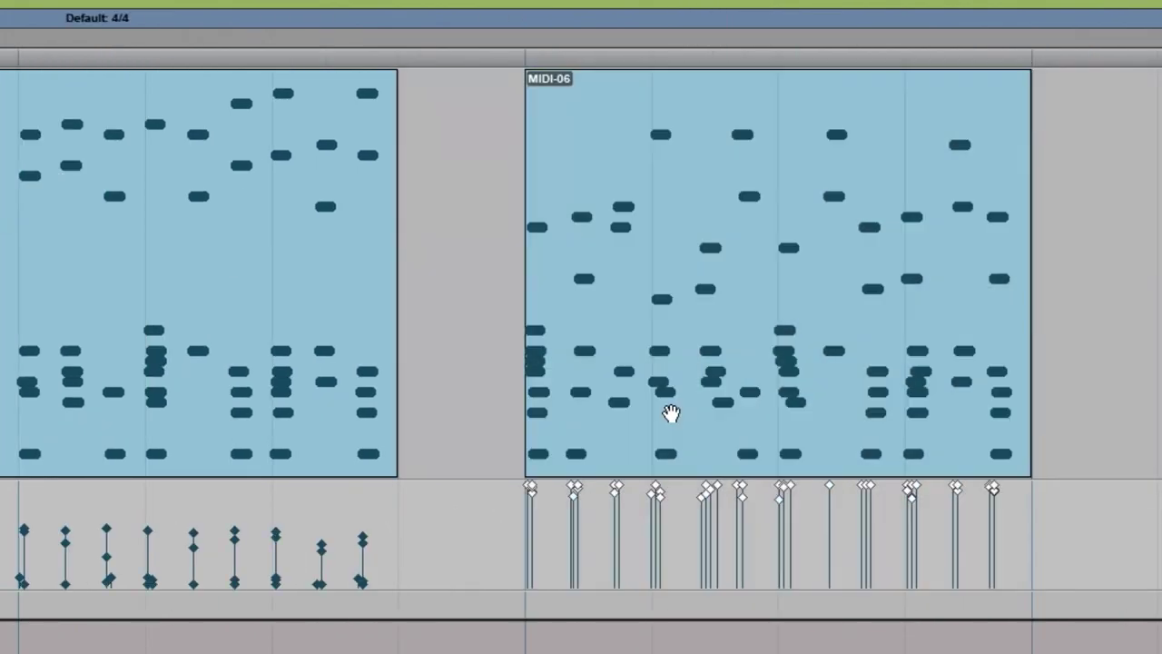
Reopen the Kontakt window and audition the pattern with Swing, Feel and Intensity at maximum
left_click(56, 68)
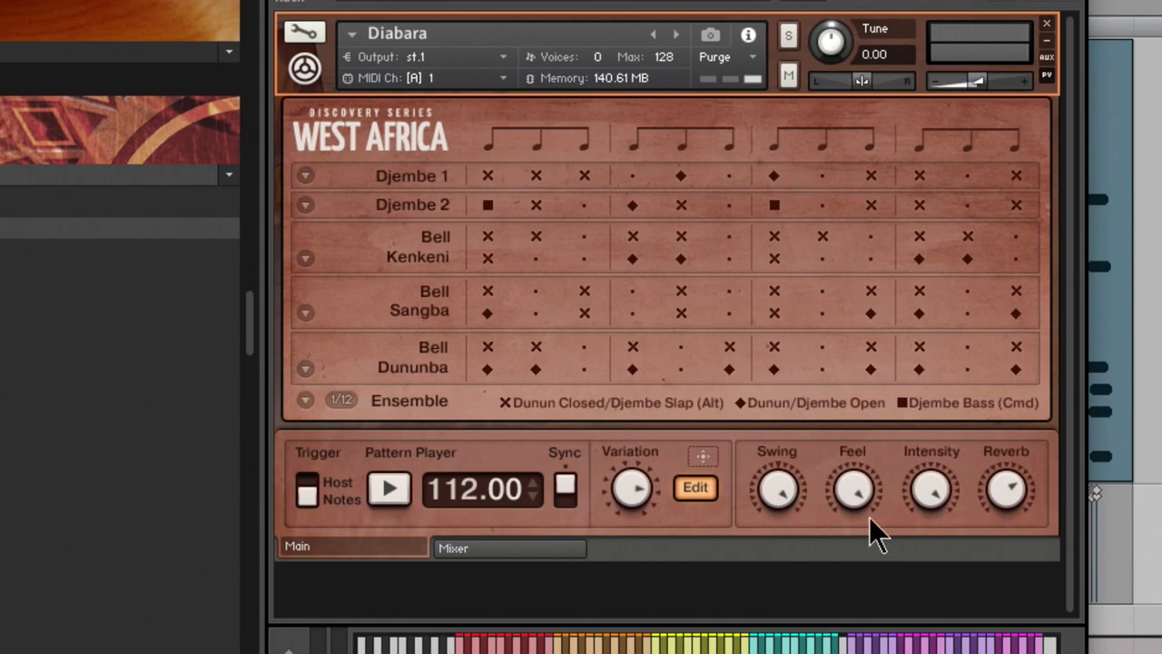
left_click(389, 489)
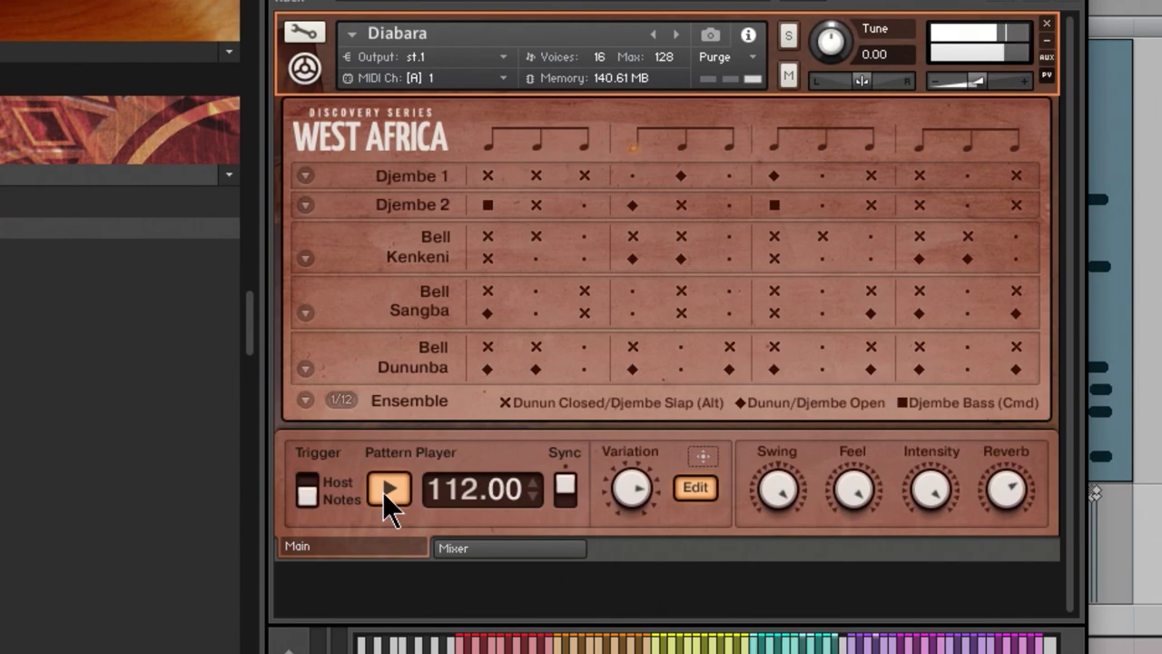
left_click(382, 491)
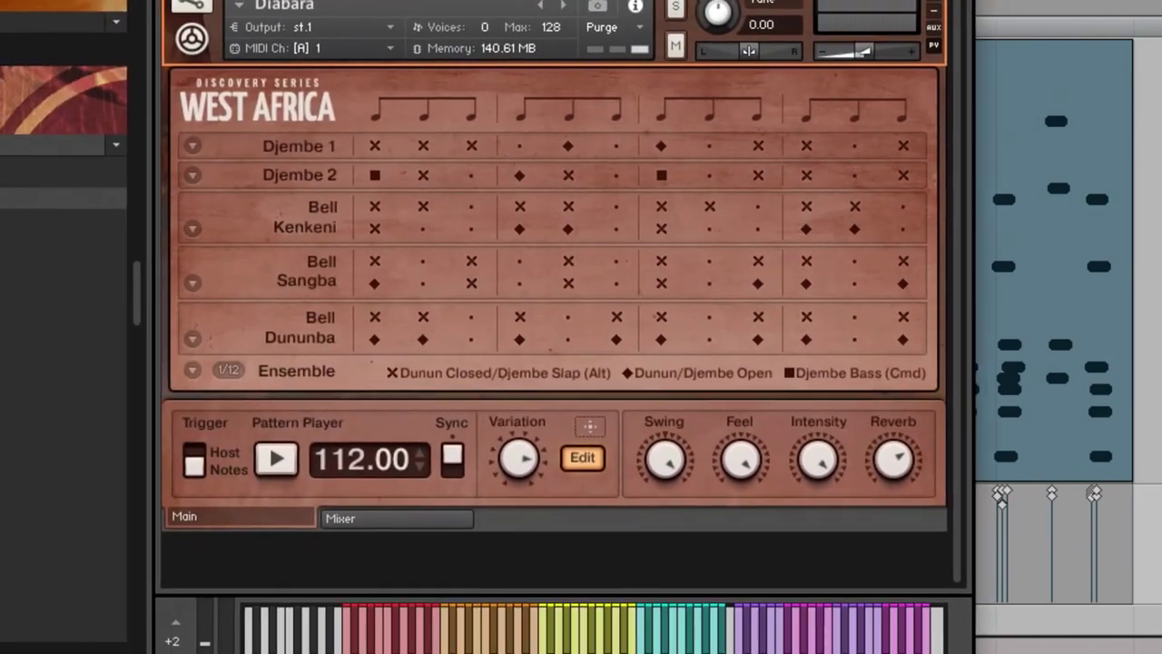
Set Swing and Feel to their middle positions and Intensity to minimum, and audition the pattern
left_click_drag(672, 464, 673, 453)
left_click_drag(743, 465, 744, 475)
left_click_drag(820, 475, 829, 484)
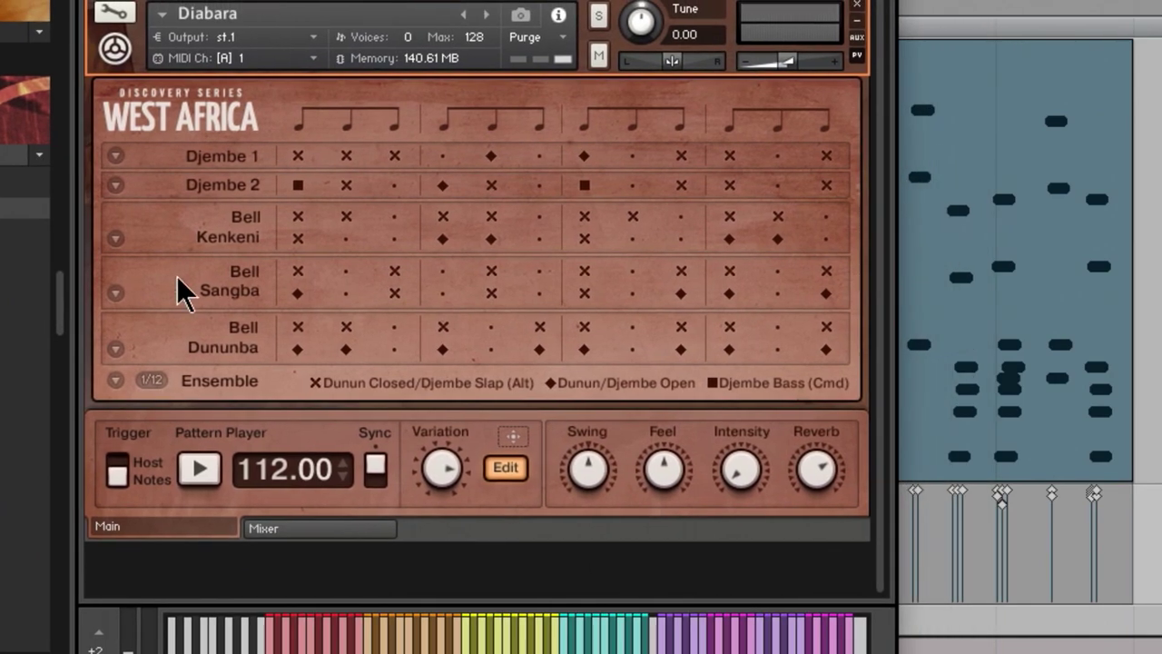
left_click(200, 468)
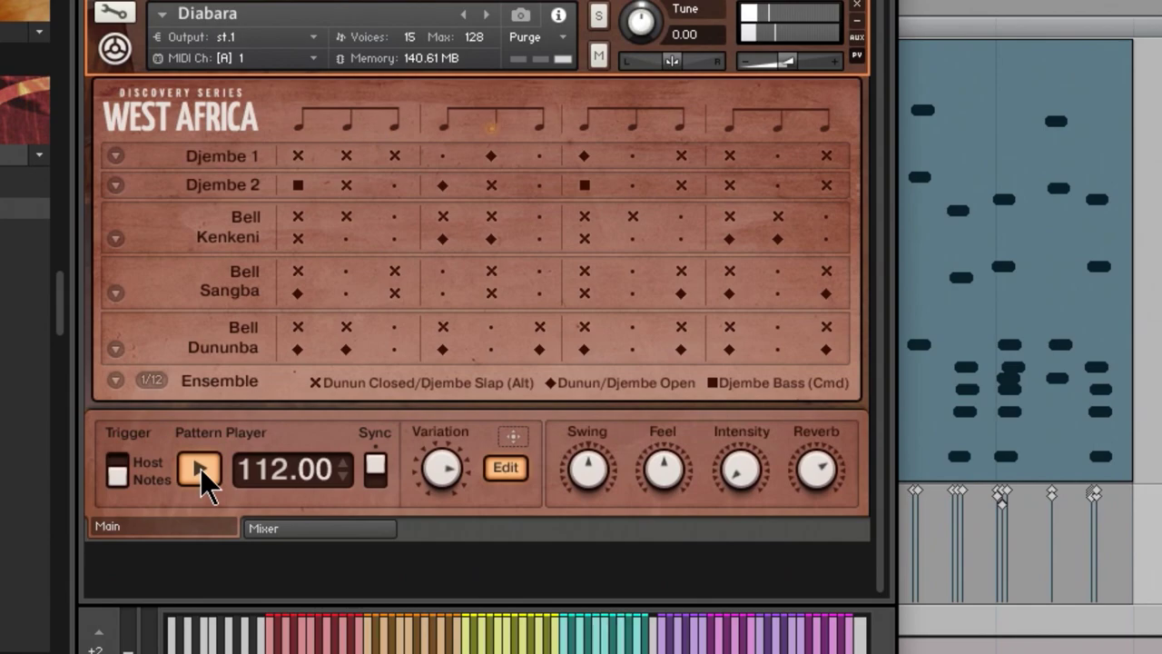
left_click(200, 468)
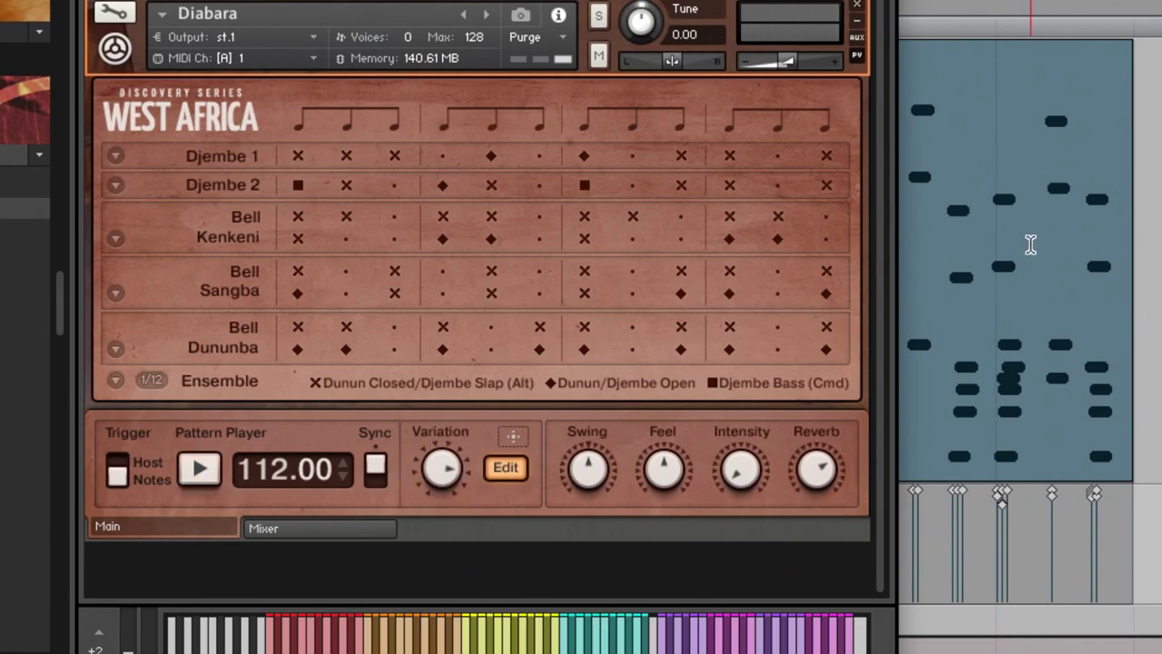
Move the MIDI-06 clip against the end of MIDI-05, and compare timeline playback with the pattern player
scroll(1063, 324, "left", 3)
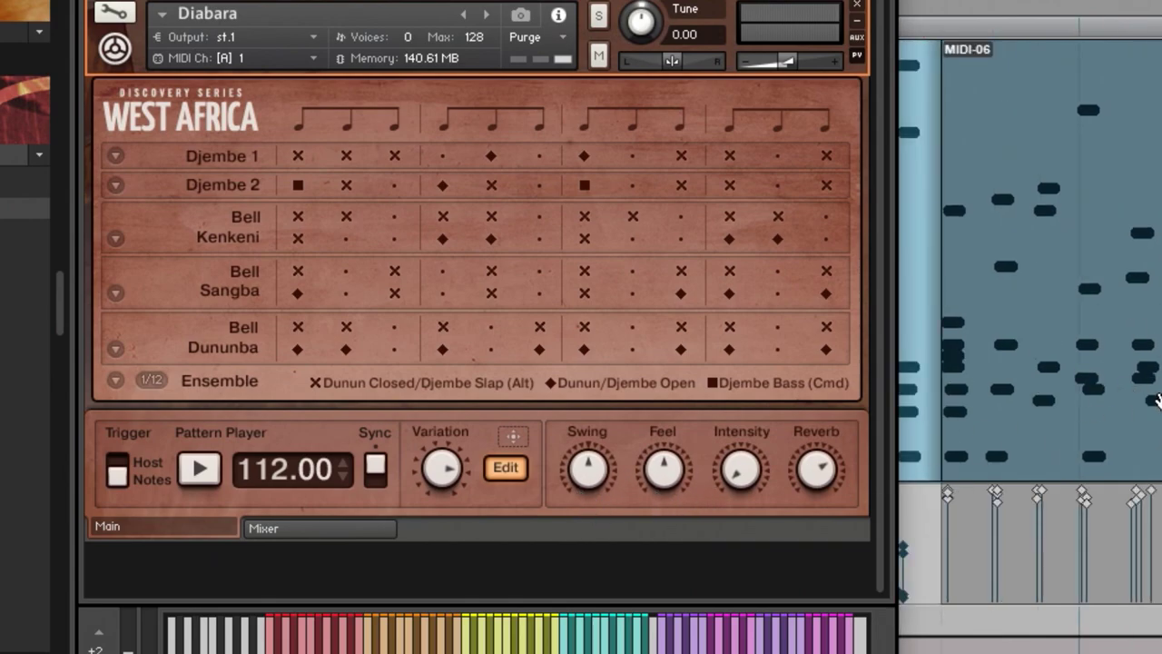
key("space")
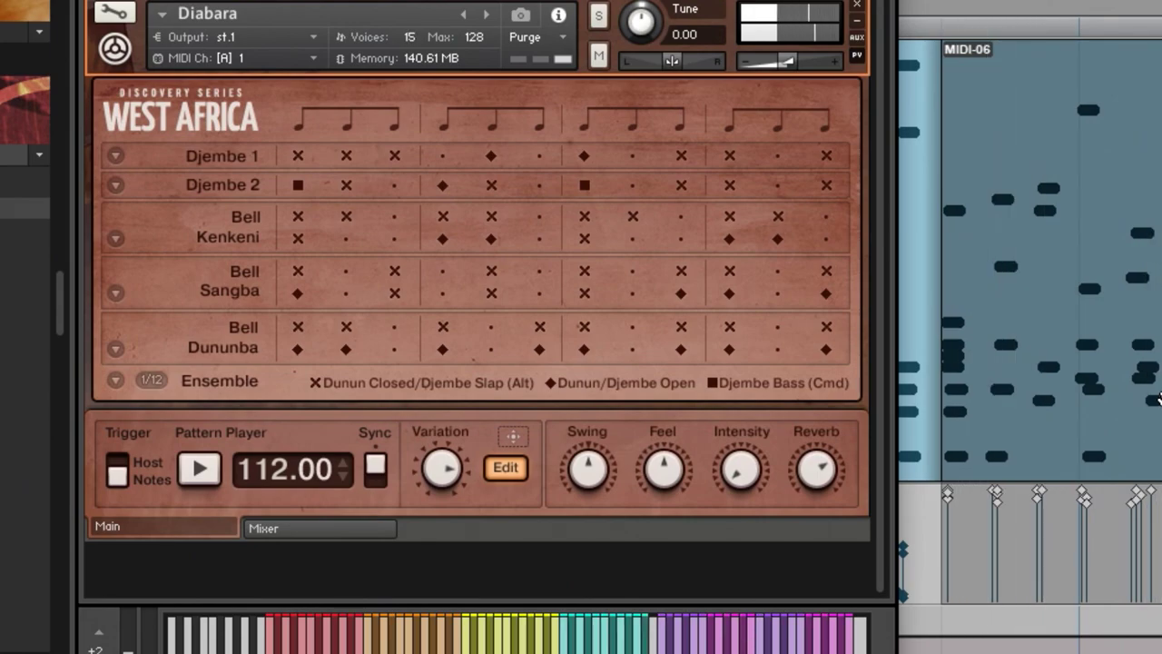
left_click(198, 465)
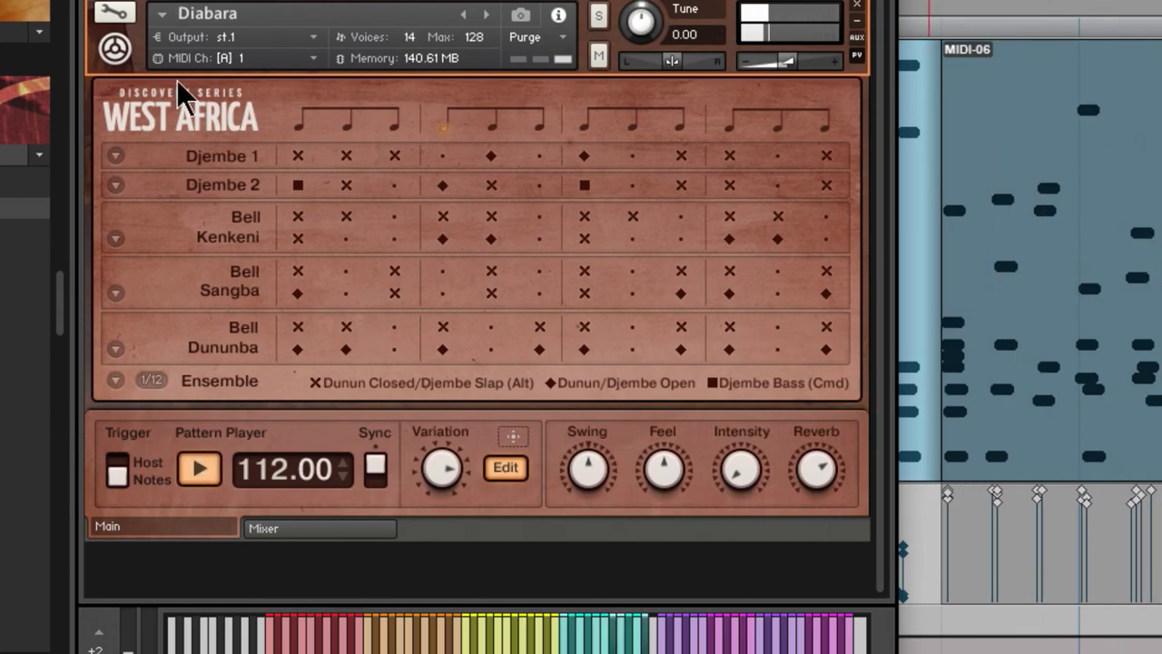
left_click(200, 467)
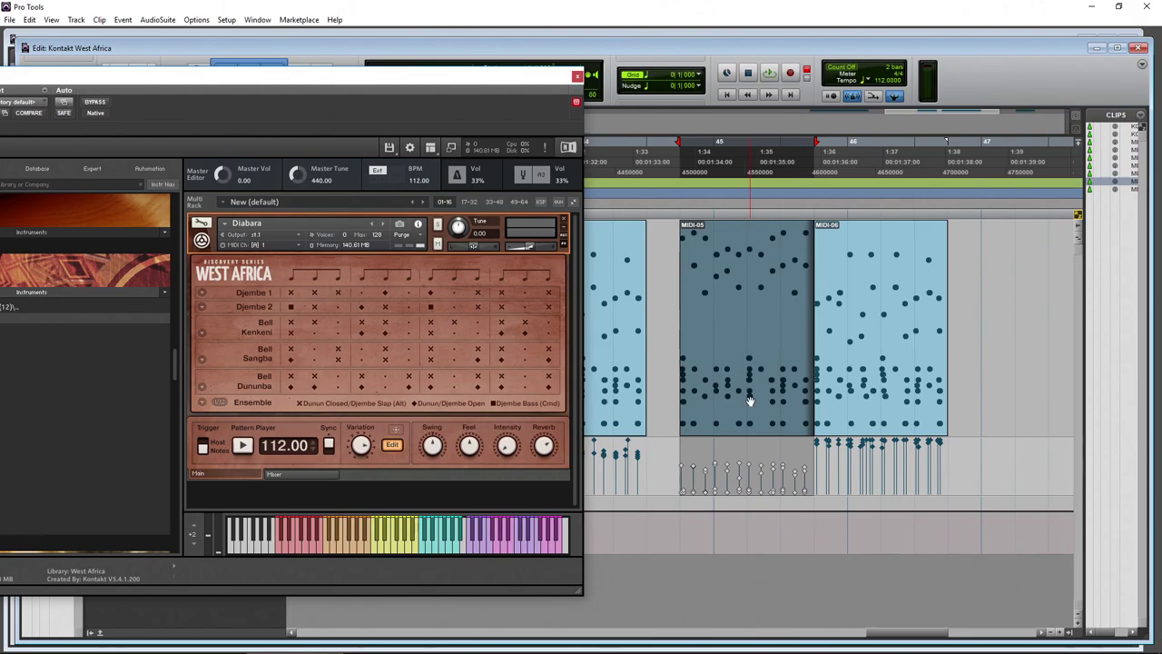
Move the Kontakt window aside, delete all MIDI clips on the KONTAKT track, and return to the session start
left_click_drag(415, 86, 501, 65)
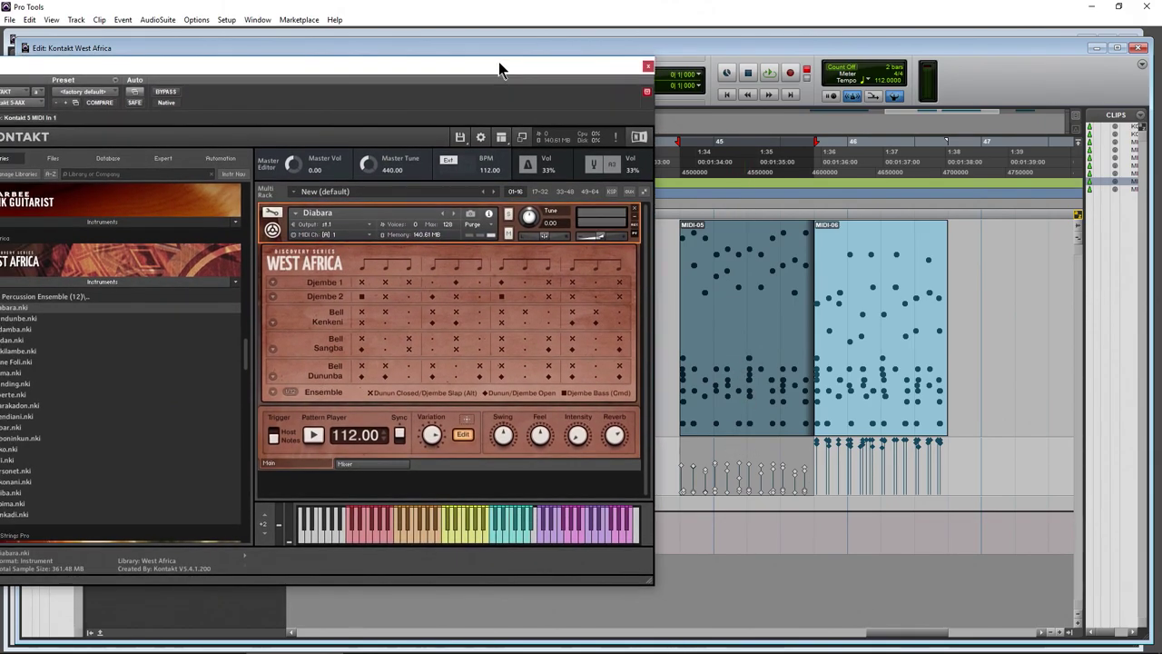
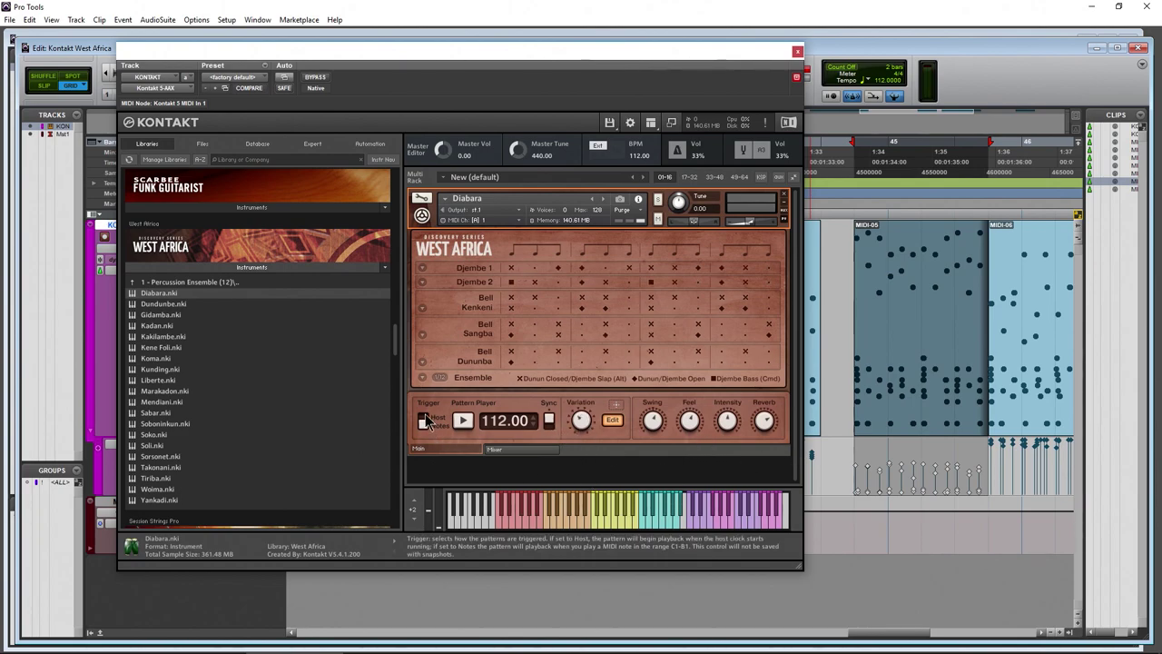
left_click_drag(284, 47, 0, 65)
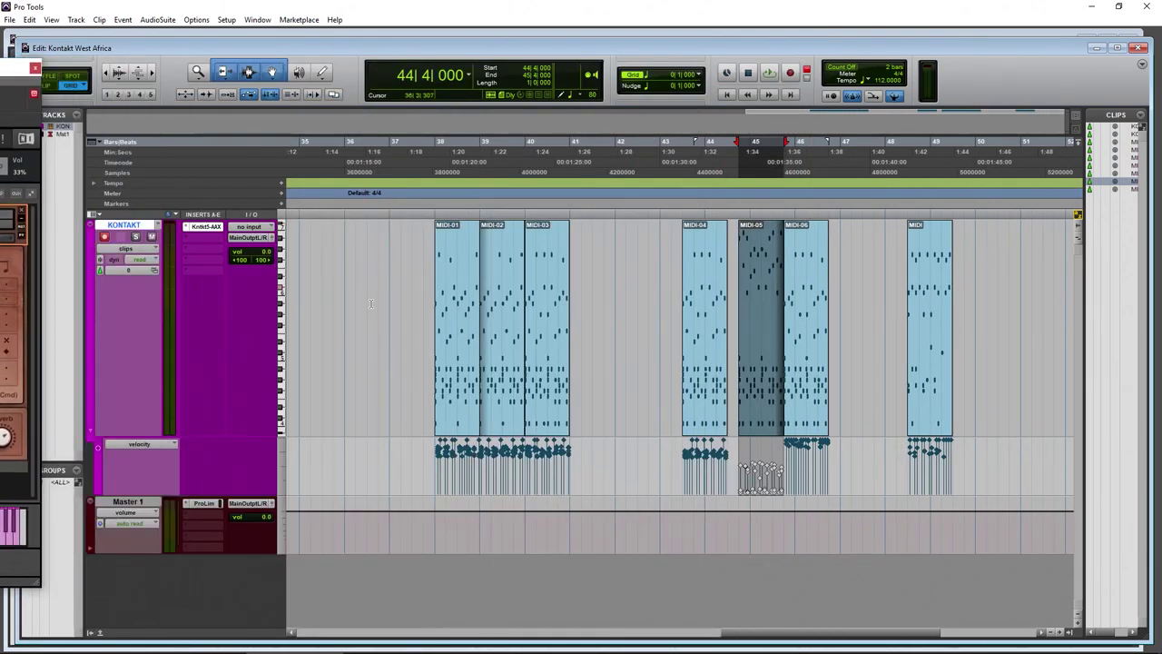
left_click_drag(423, 276, 1031, 301)
key("Delete")
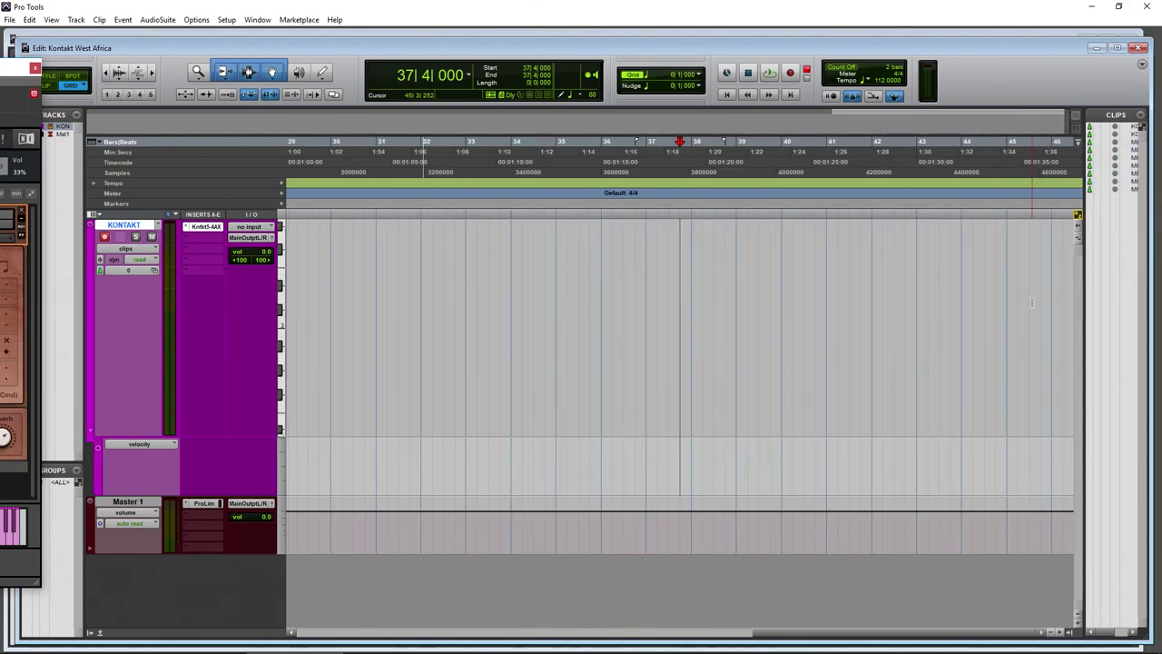
key("Return")
Bring the Kontakt window back into view and audition the Diabara pattern with the Pattern Player and host playback
left_click_drag(18, 65, 763, 81)
left_click(648, 449)
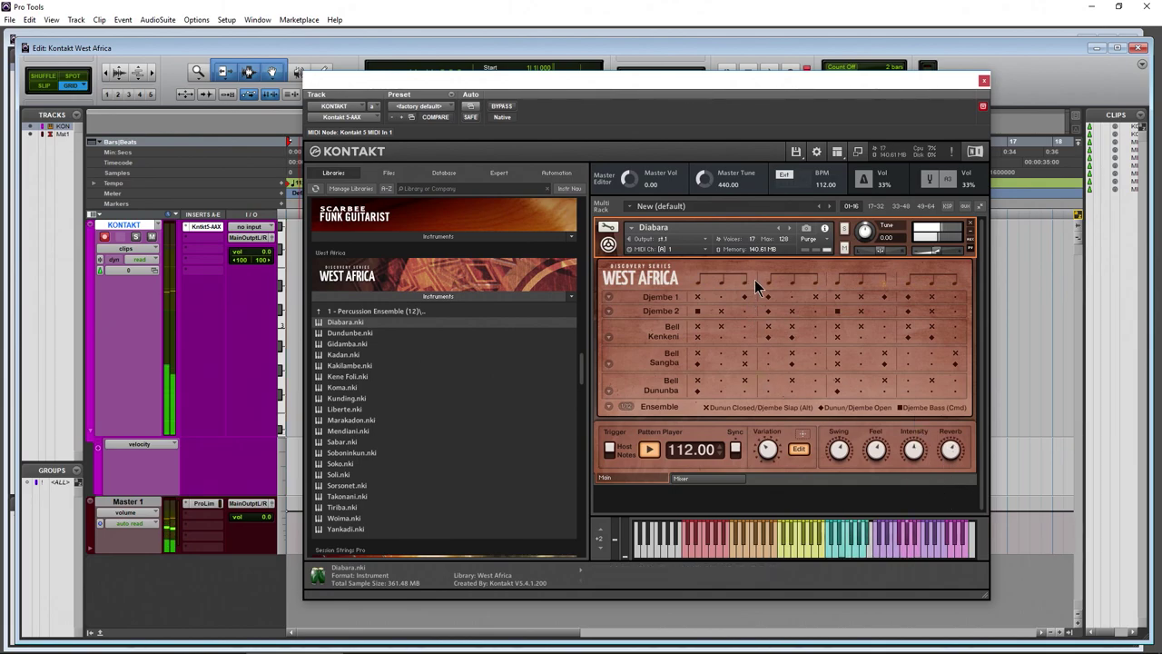
key("space")
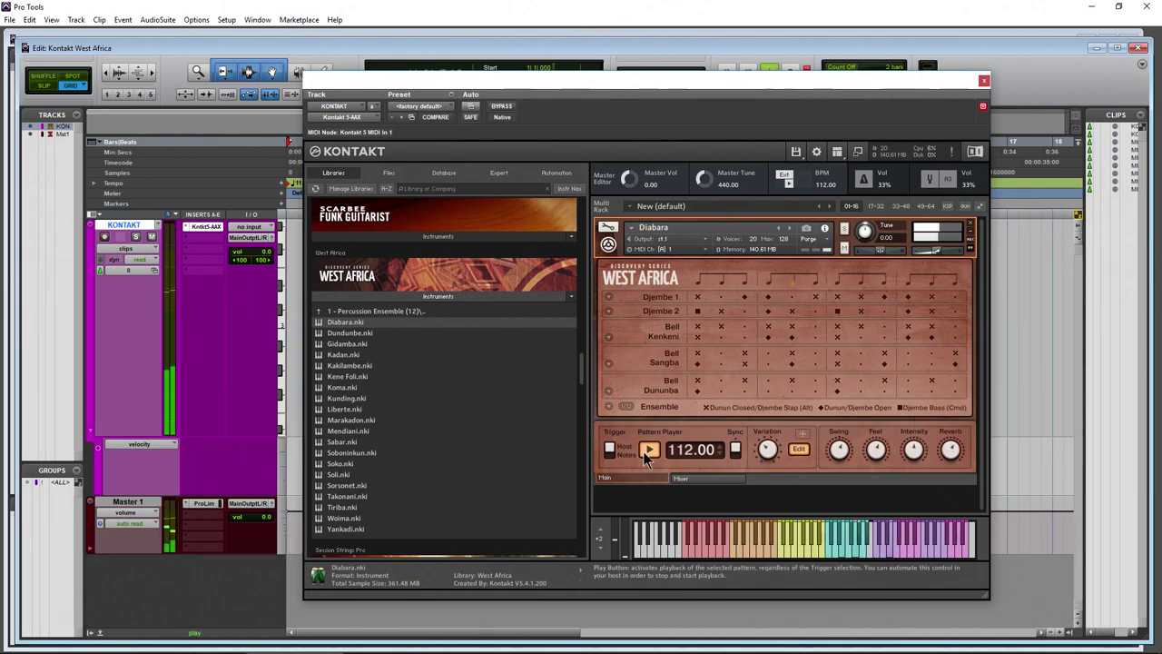
left_click_drag(710, 84, 702, 49)
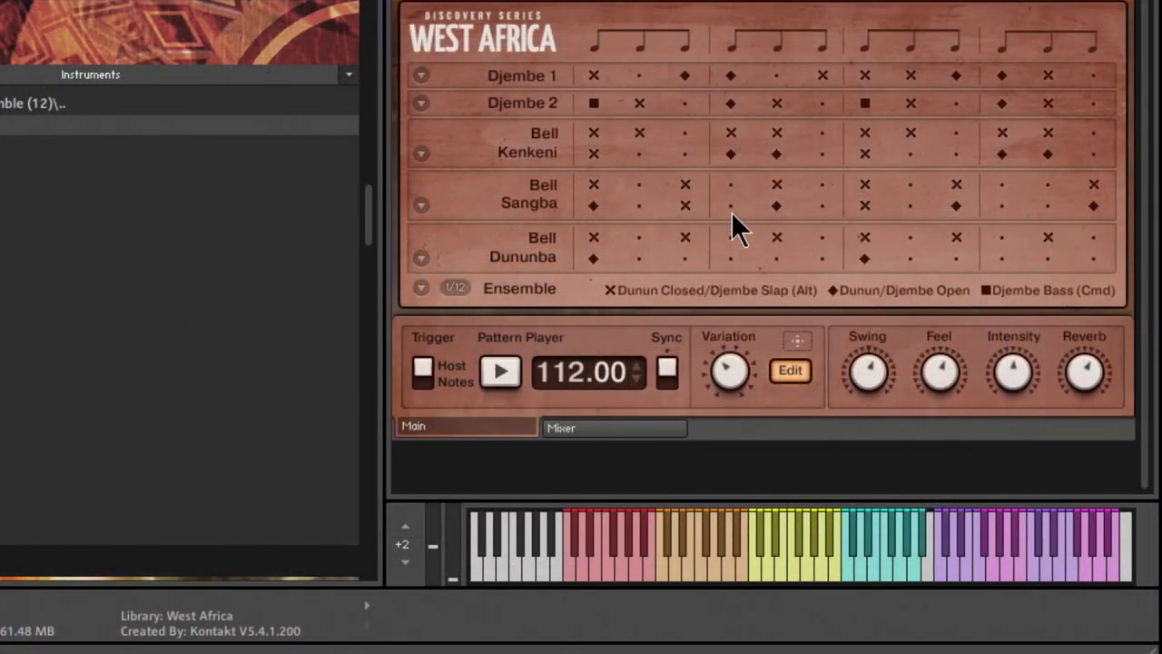
Toggle the pattern editor and leave it closed so the drum picture view shows
left_click(779, 368)
left_click(782, 369)
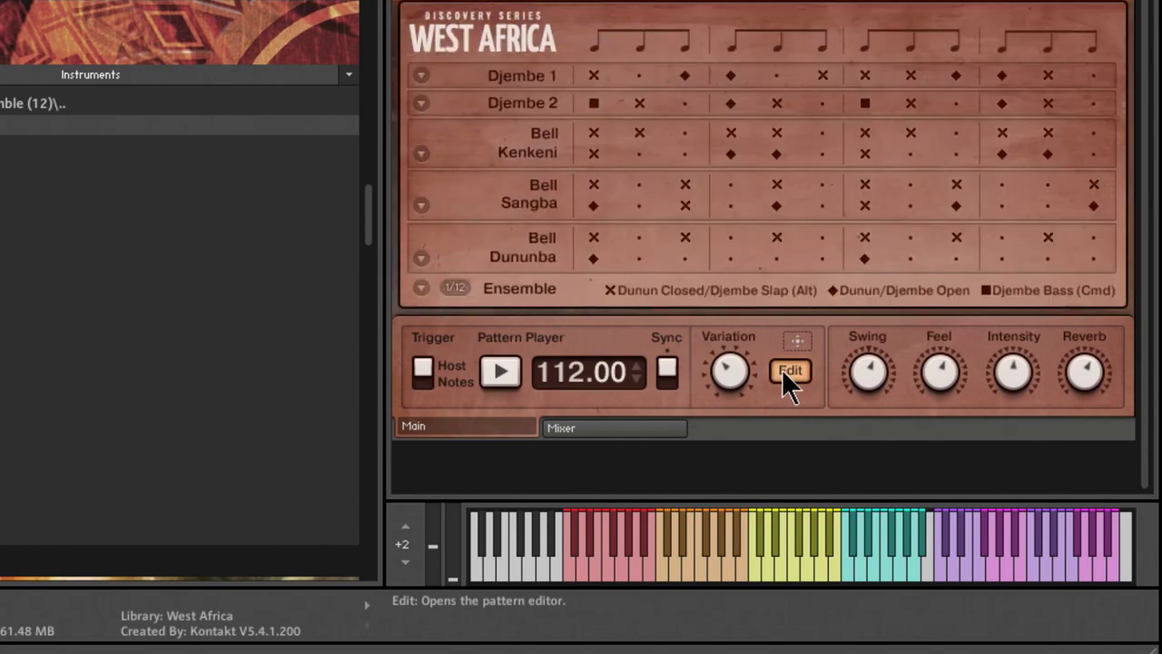
left_click(781, 370)
left_click(783, 370)
left_click(785, 369)
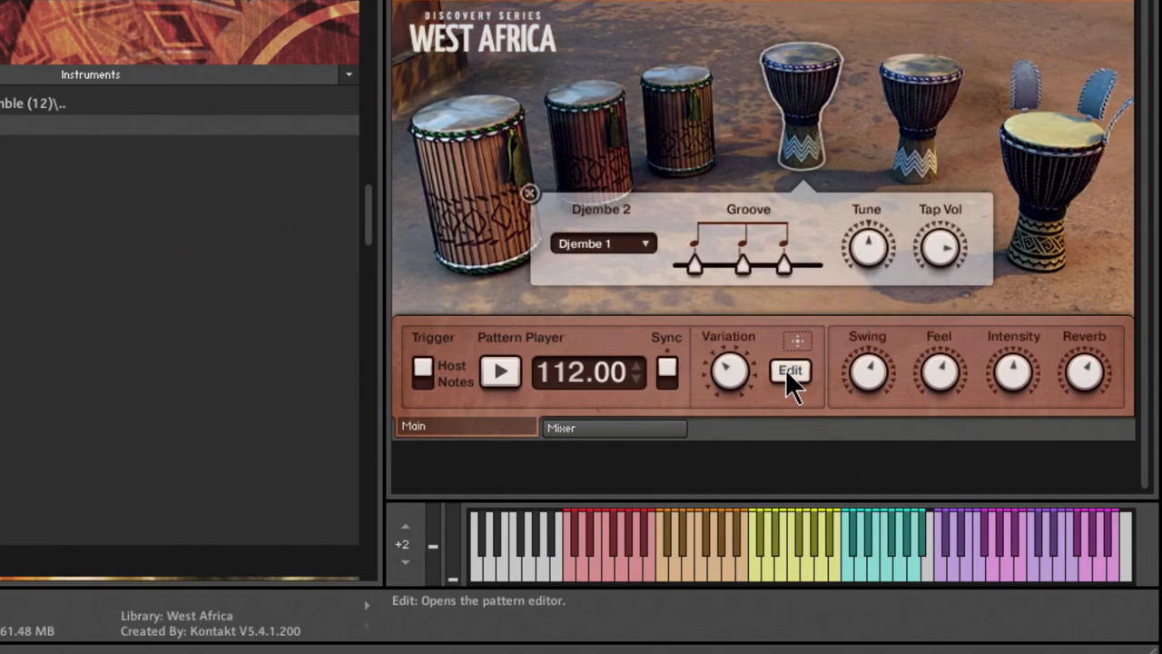
Switch between the instrument's mixer and main pages, ending on the mixer
left_click(652, 430)
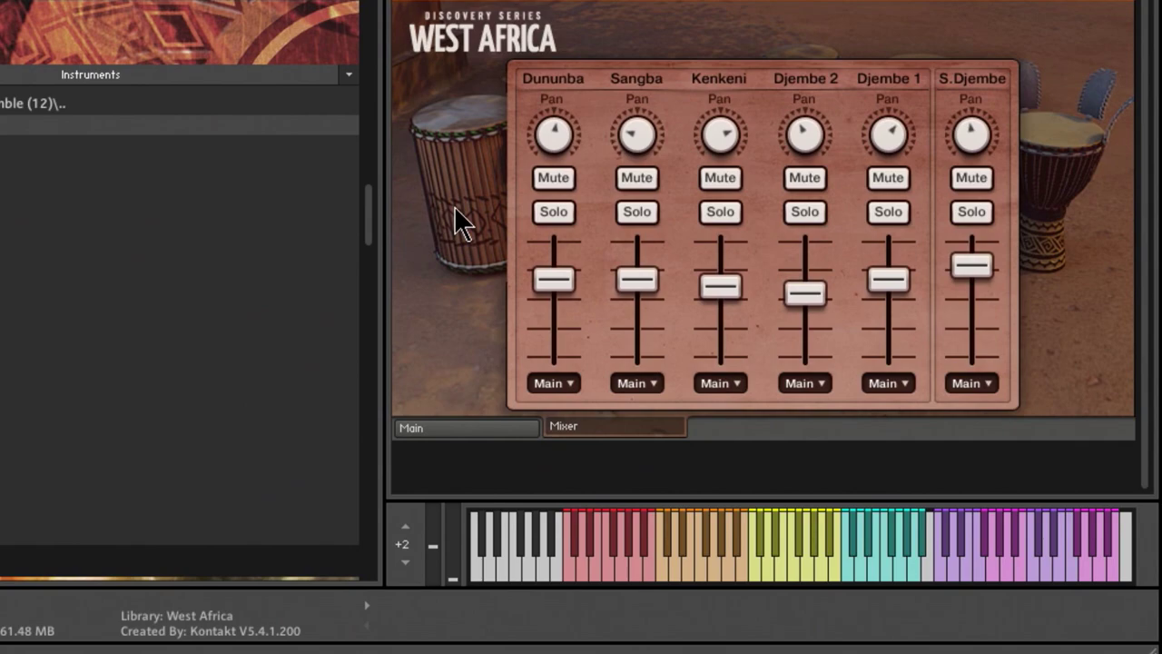
left_click(465, 432)
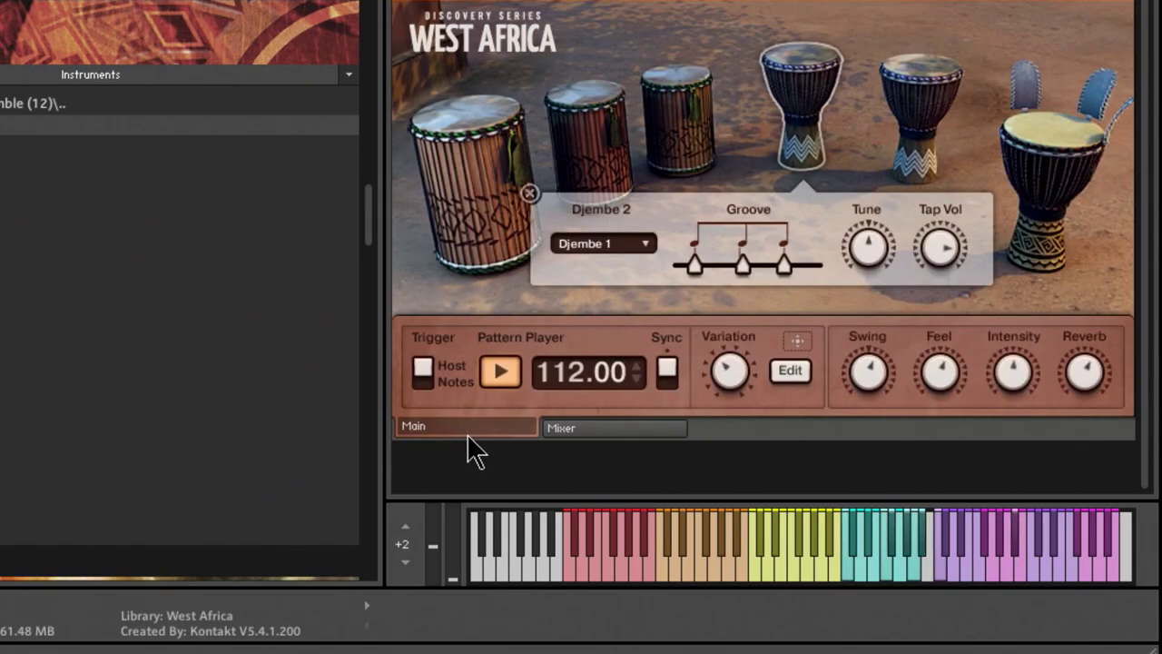
left_click(590, 430)
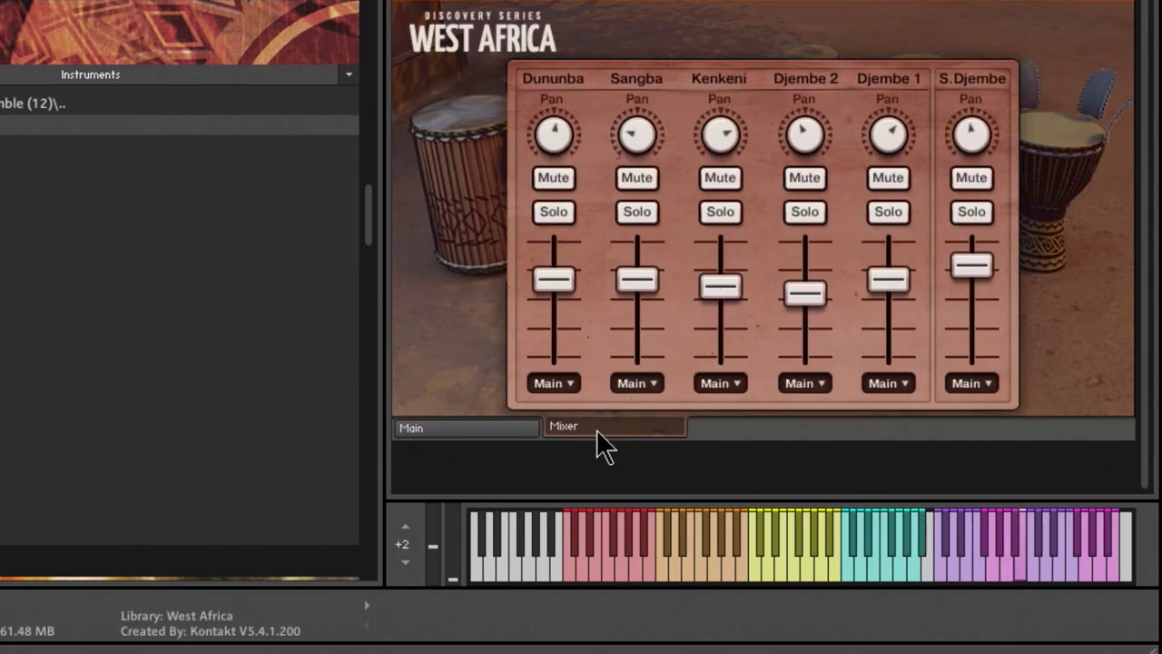
Try out hard pan positions on the Dununba, Sangba, Kenkeni, Djembe 2 and Djembe 1 channels
left_click_drag(554, 136, 552, 155)
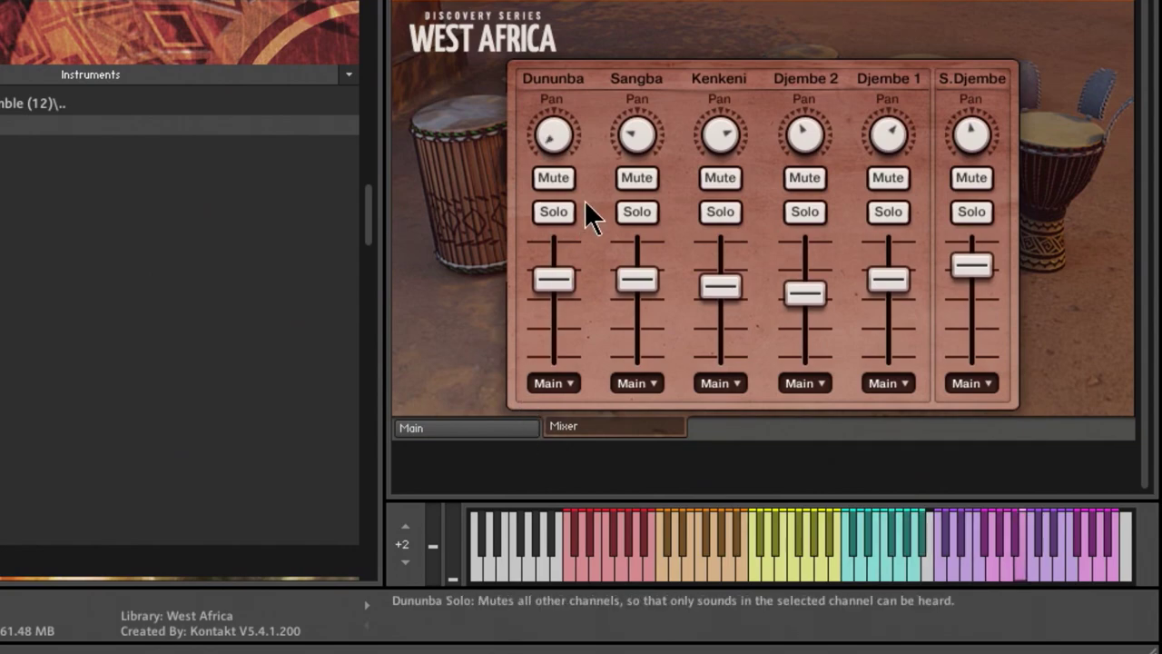
left_click_drag(638, 135, 640, 159)
left_click_drag(720, 136, 718, 376)
left_click_drag(804, 136, 807, 330)
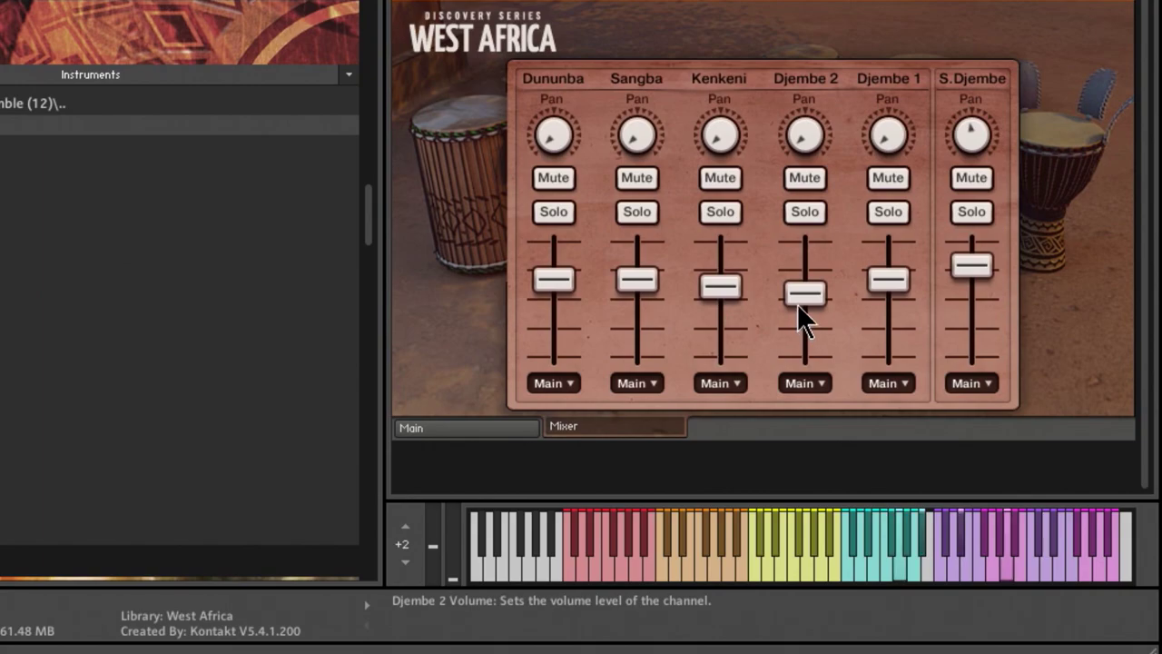
left_click_drag(650, 150, 652, 123)
left_click_drag(725, 164, 729, 31)
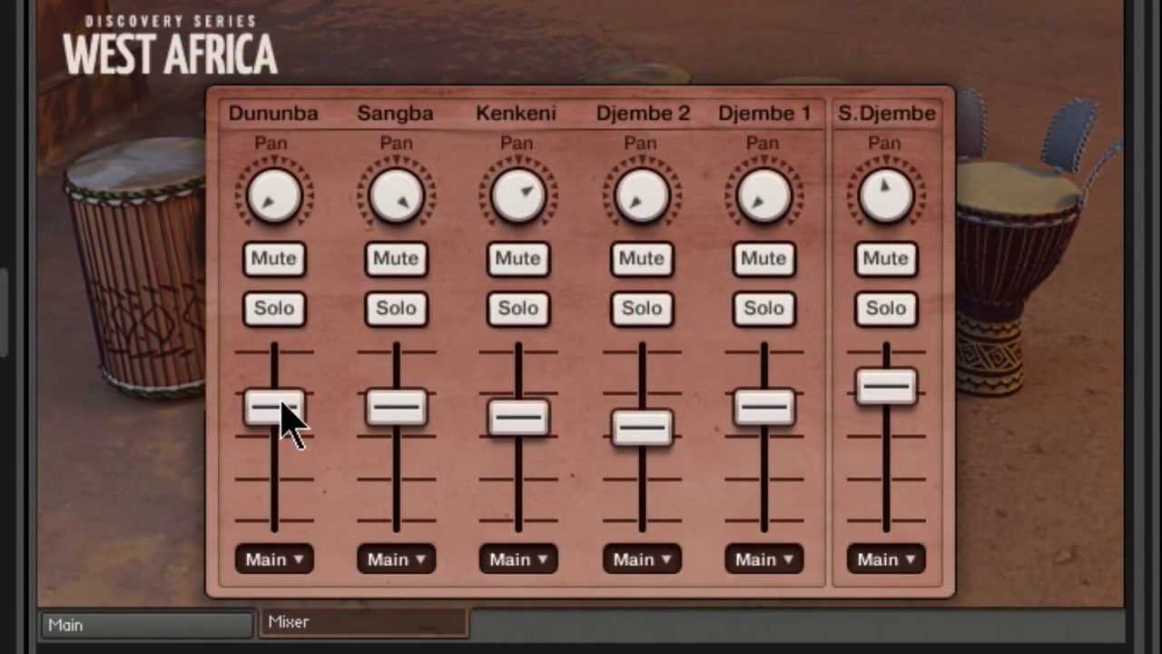
left_click_drag(281, 402, 400, 290)
left_click_drag(414, 363, 414, 509)
left_click_drag(408, 223, 404, 286)
Reset the pan of the Sangba, Kenkeni, Djembe 2, Djembe 1 and Dununba channels to centre
left_click(420, 225, "ctrl")
left_click(510, 218, "ctrl")
left_click(648, 225, "ctrl")
left_click(763, 222, "ctrl")
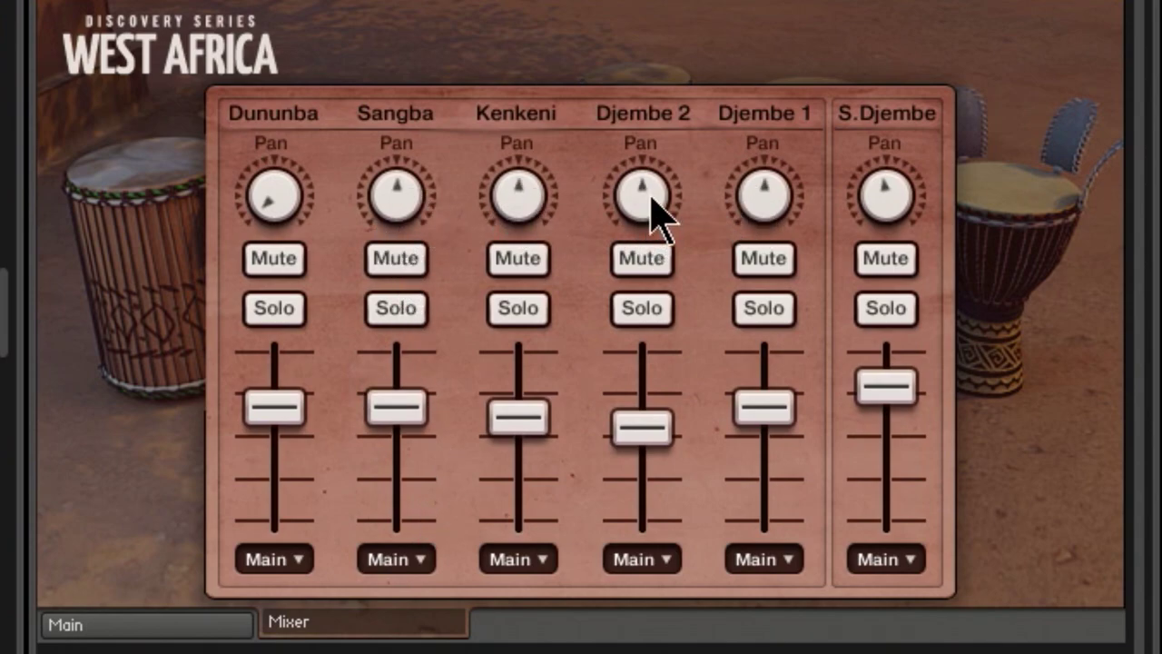
left_click(275, 207, "ctrl")
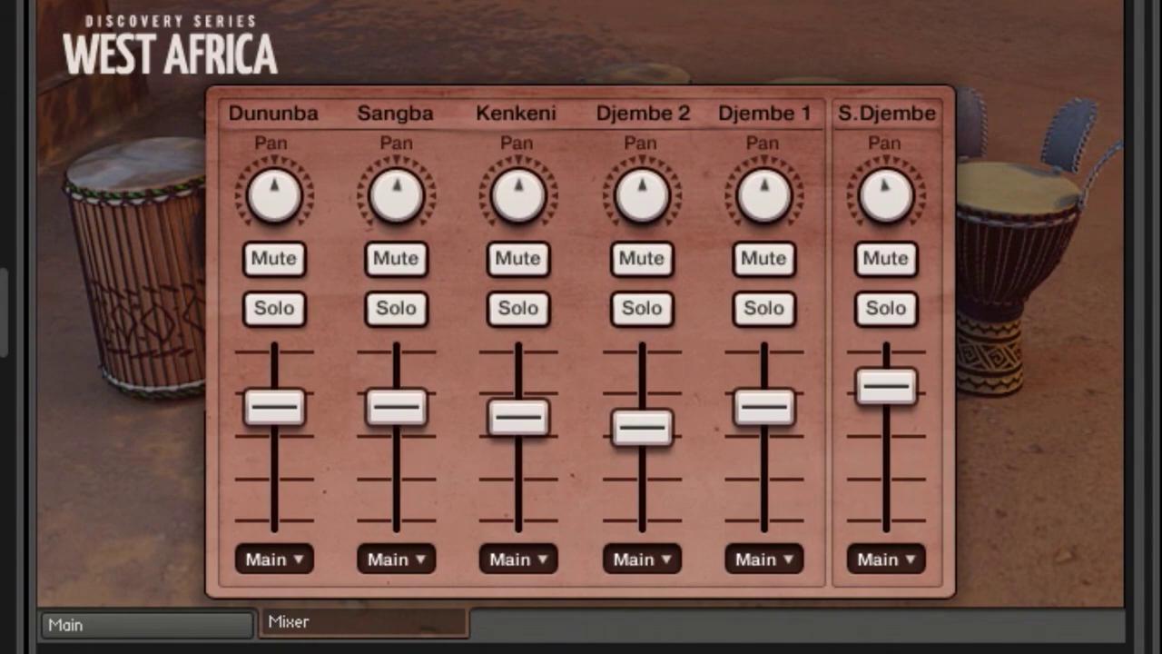
Balance the channel volumes, setting Dununba slightly above Sangba and bringing Kenkeni, Djembe 2 and Djembe 1 about level with Sangba
left_click_drag(282, 423, 301, 145)
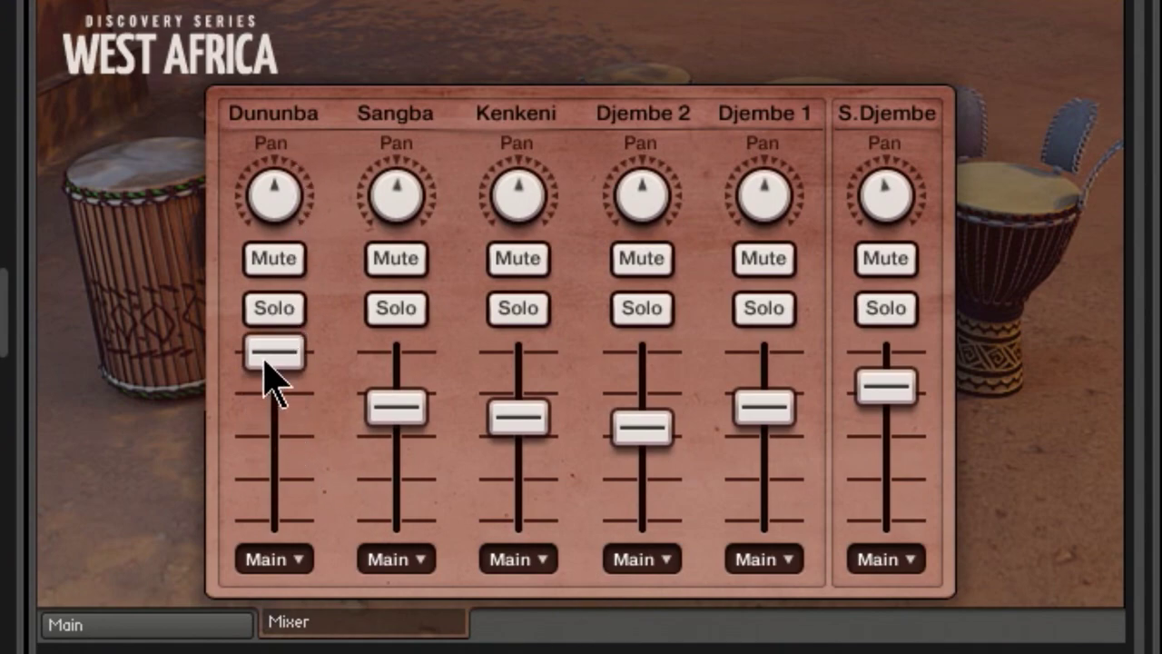
left_click_drag(676, 425, 650, 486)
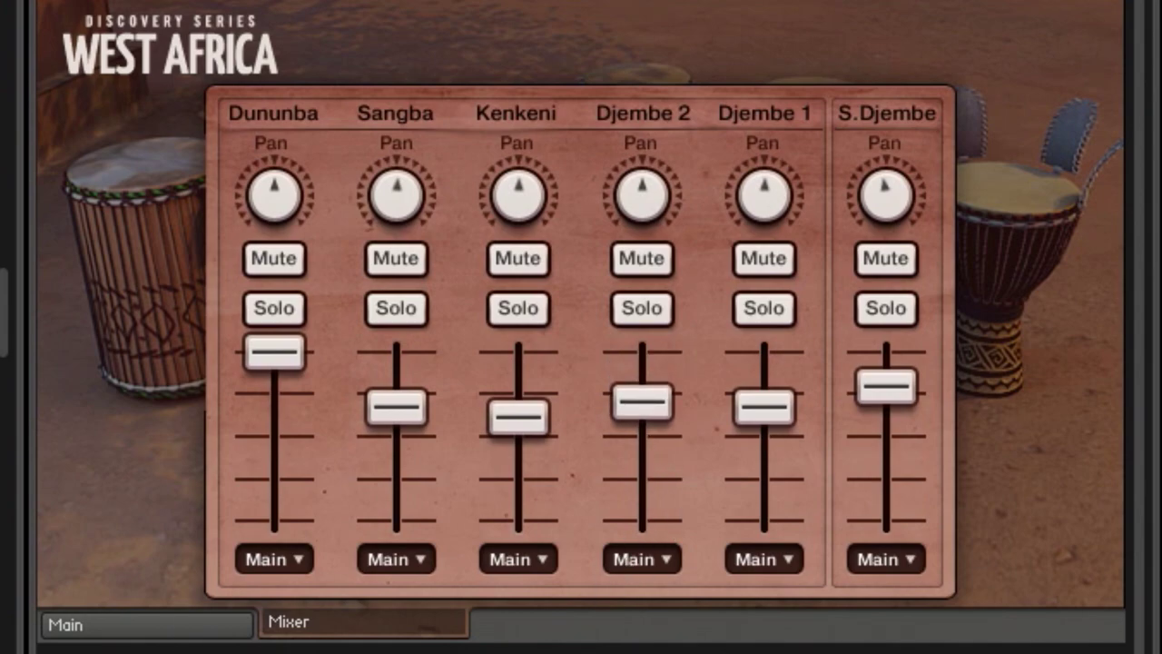
left_click_drag(285, 372, 280, 415)
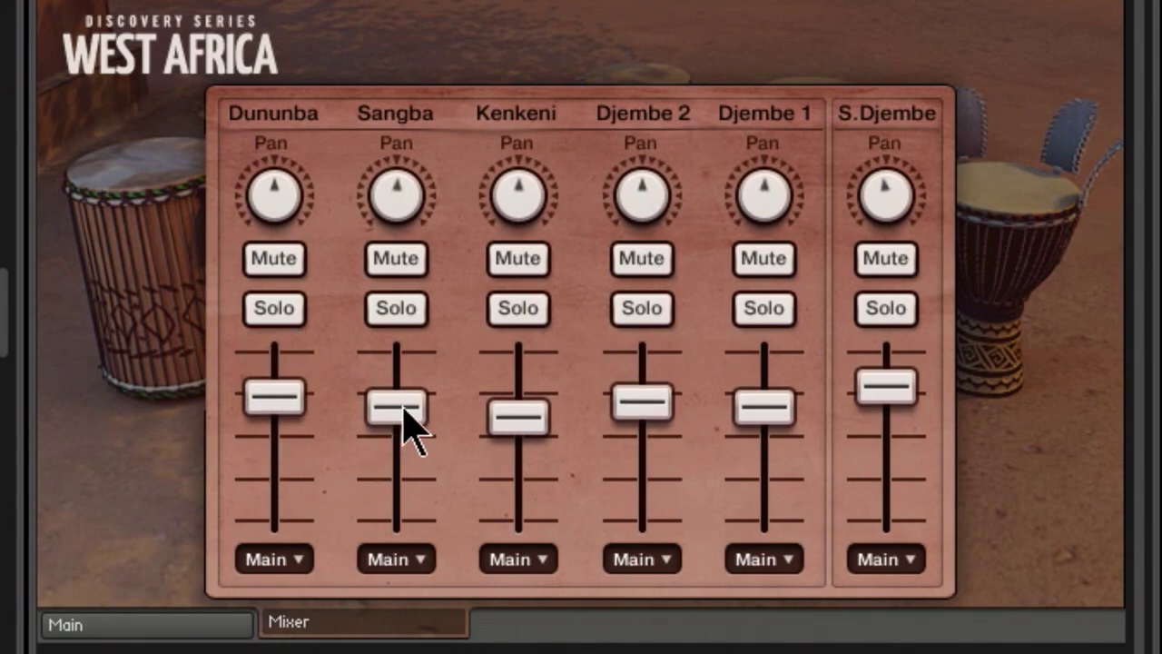
left_click_drag(526, 428, 525, 418)
left_click_drag(669, 423, 668, 430)
left_click_drag(753, 430, 762, 441)
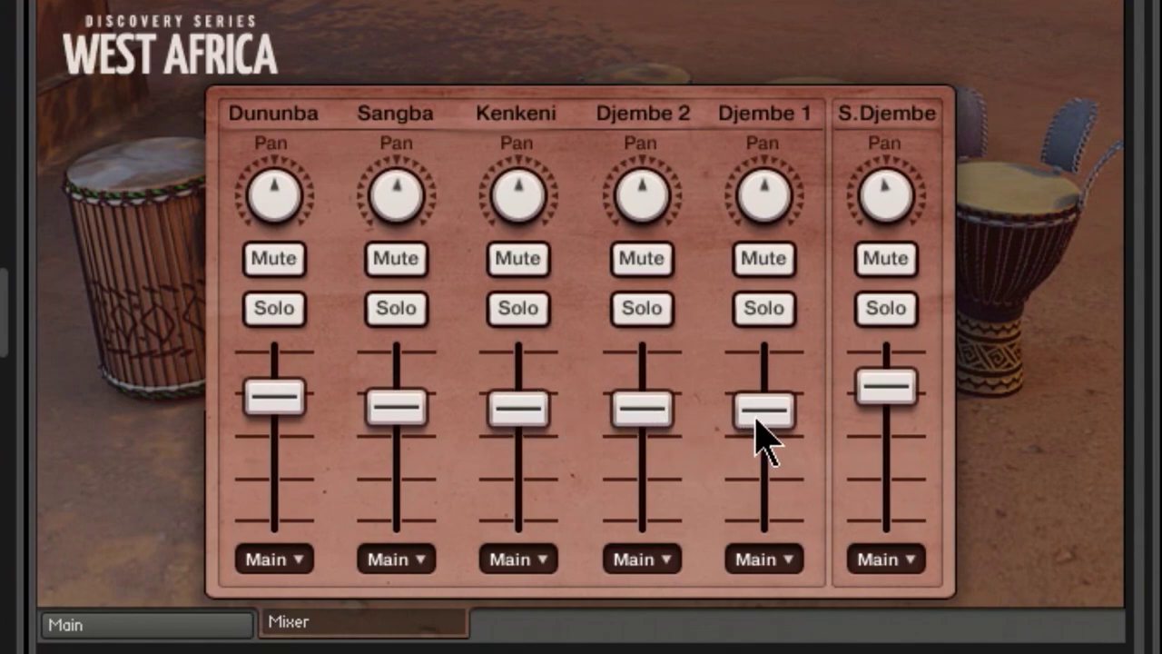
Try soloing the Kenkeni and Djembe 2 channels and muting Djembe 2, clearing each solo and mute again
left_click(513, 310)
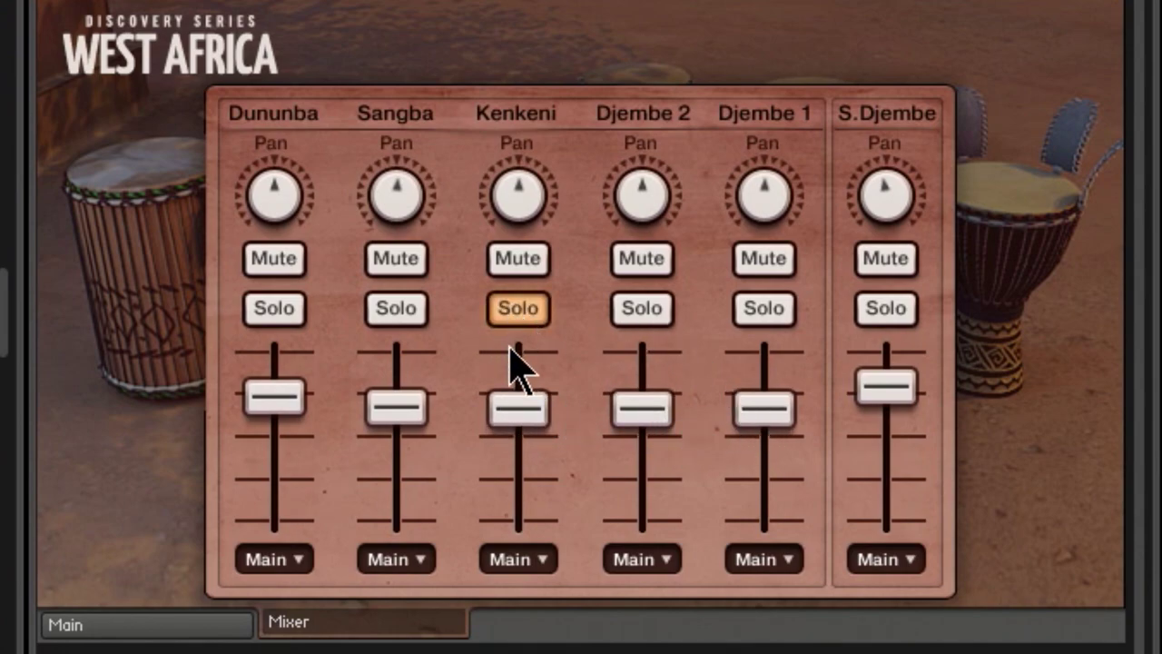
left_click(644, 313)
left_click(531, 308)
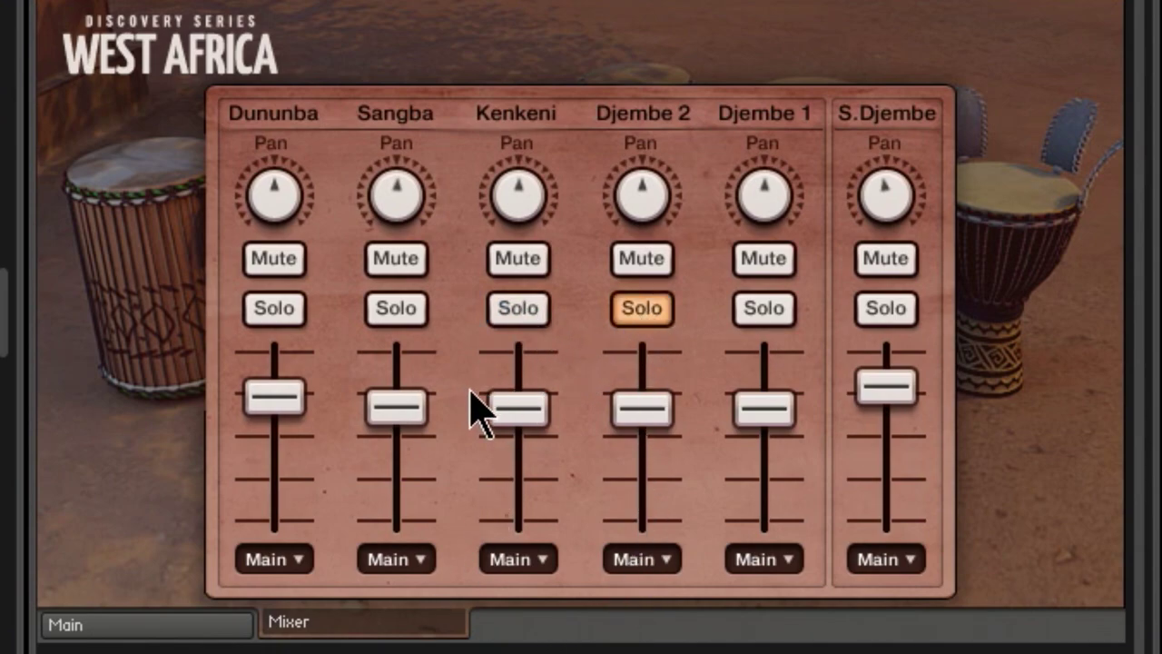
left_click(652, 311)
left_click(648, 260)
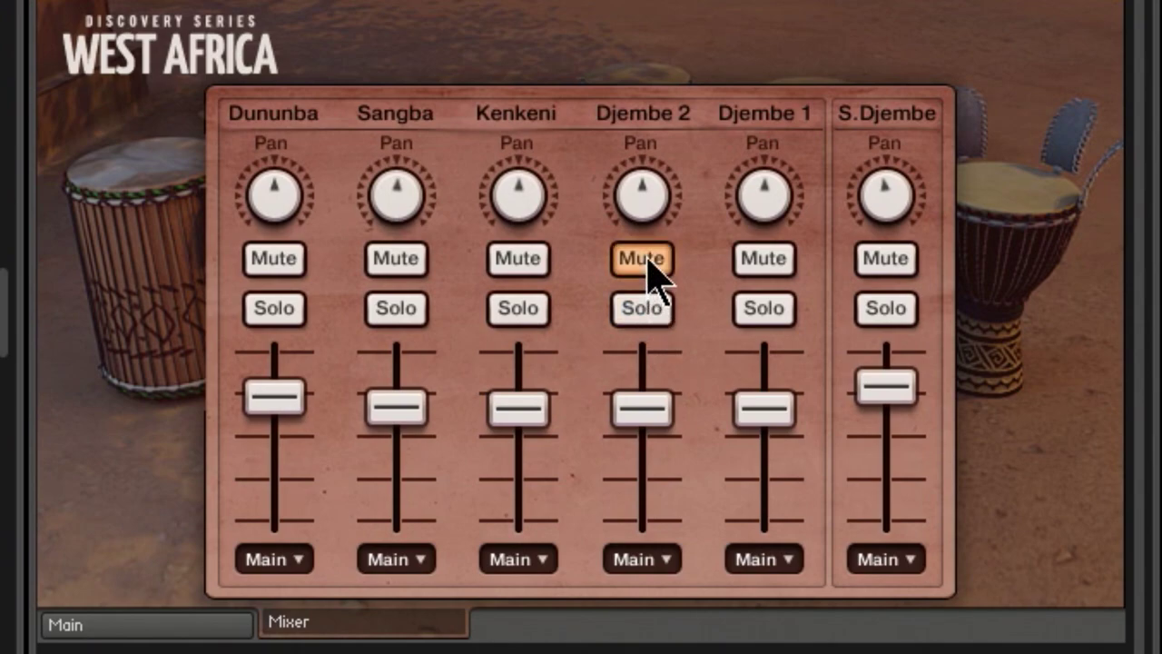
left_click(647, 260)
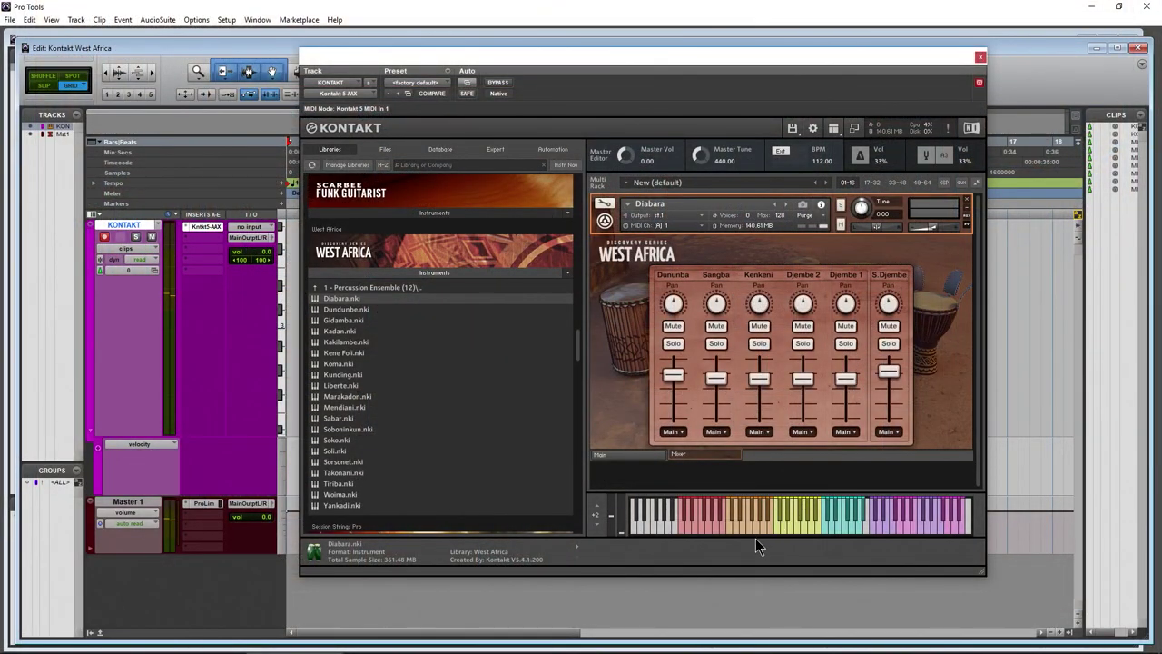
Audition several solo djembe phrases, including phrases 6 and 8, on the on-screen keyboard
left_click(749, 529)
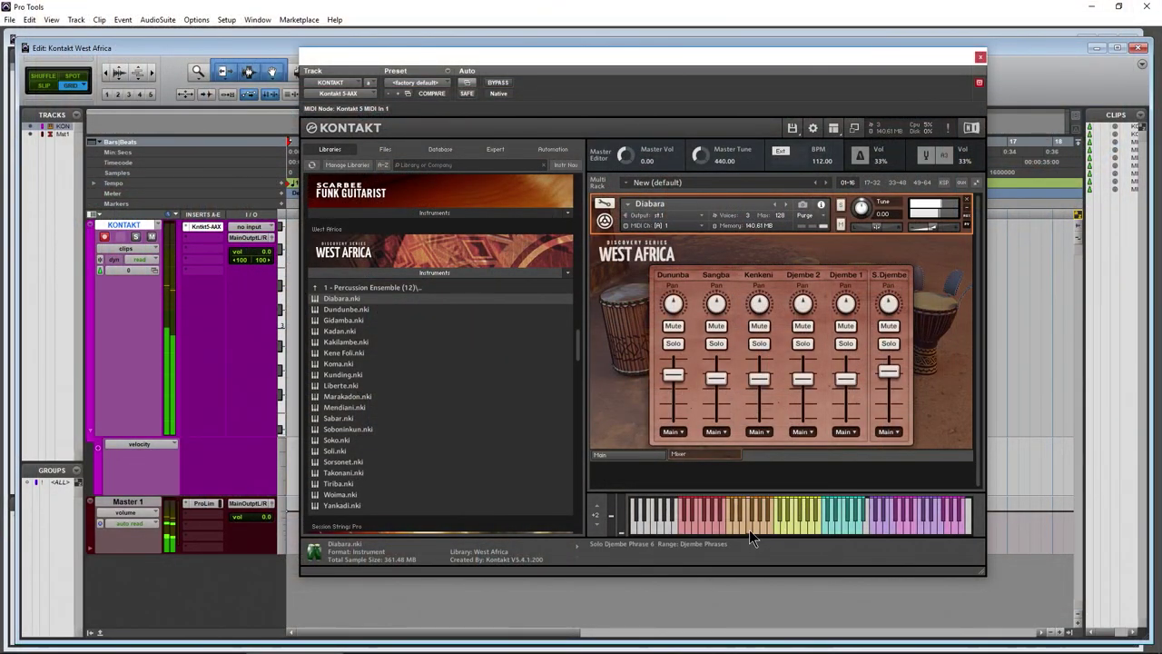
left_click(759, 527)
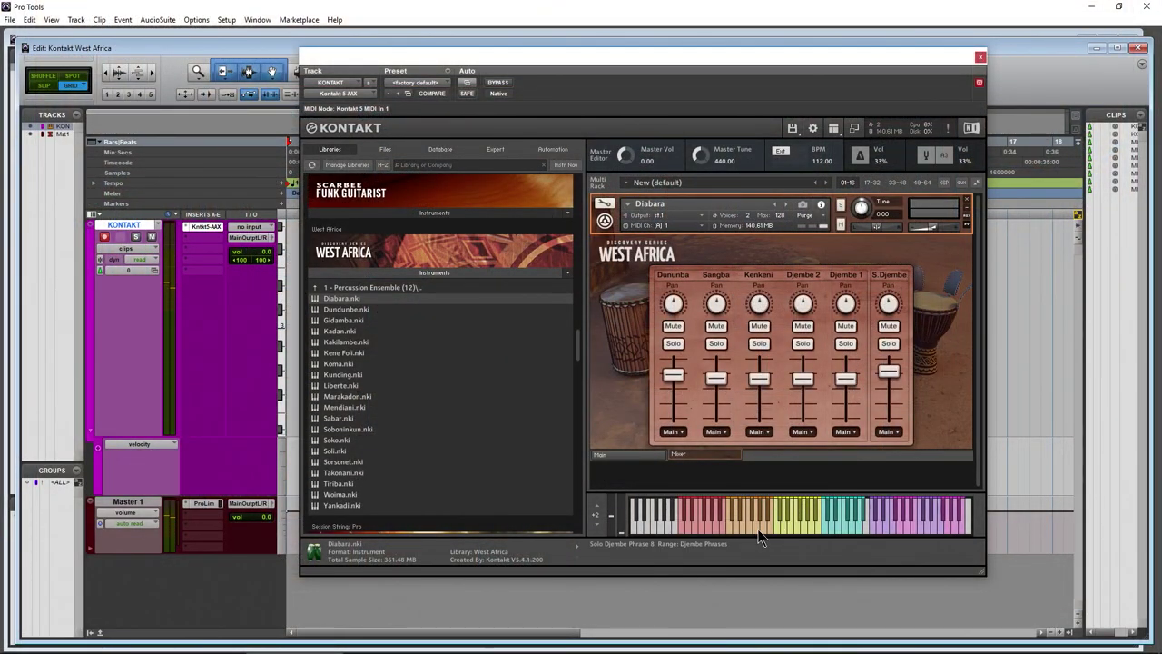
left_click(761, 536)
left_click(747, 529)
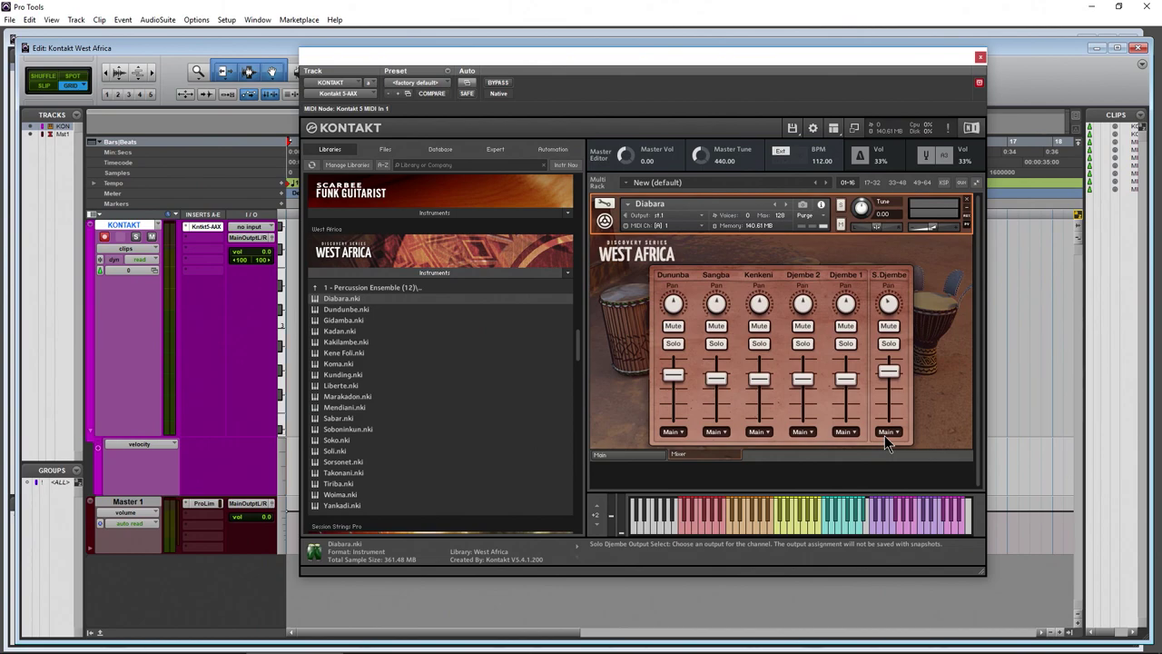
Toggle the Outputs view and route the Dununba channel to output st.1 and Sangba to st.2
left_click(833, 128)
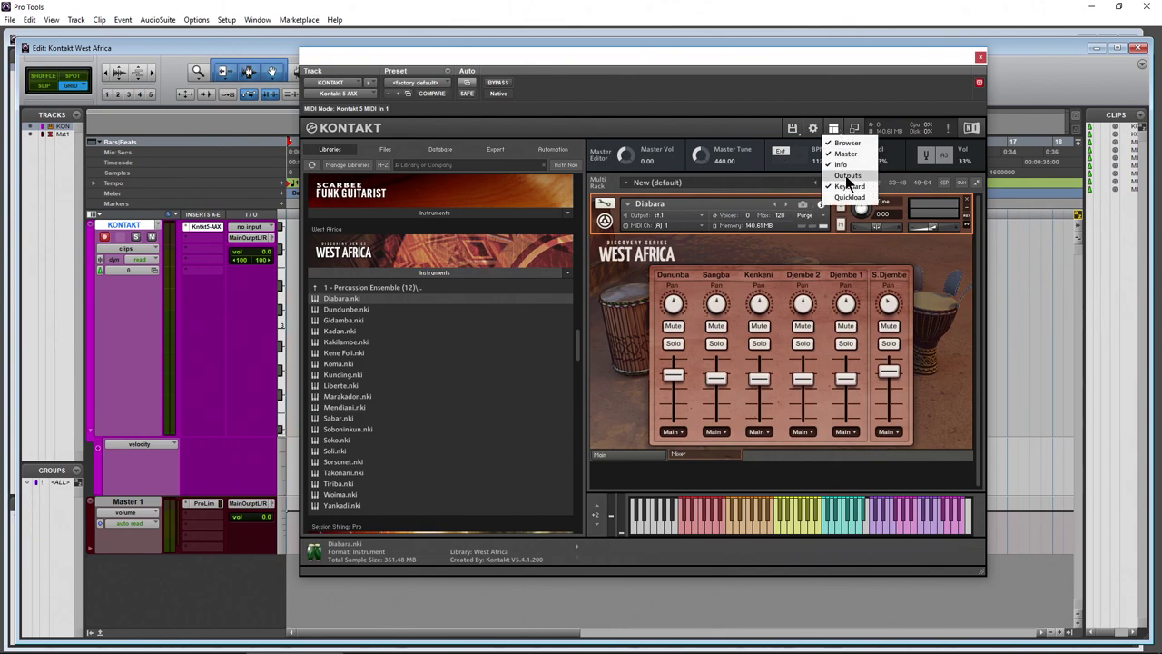
left_click(846, 177)
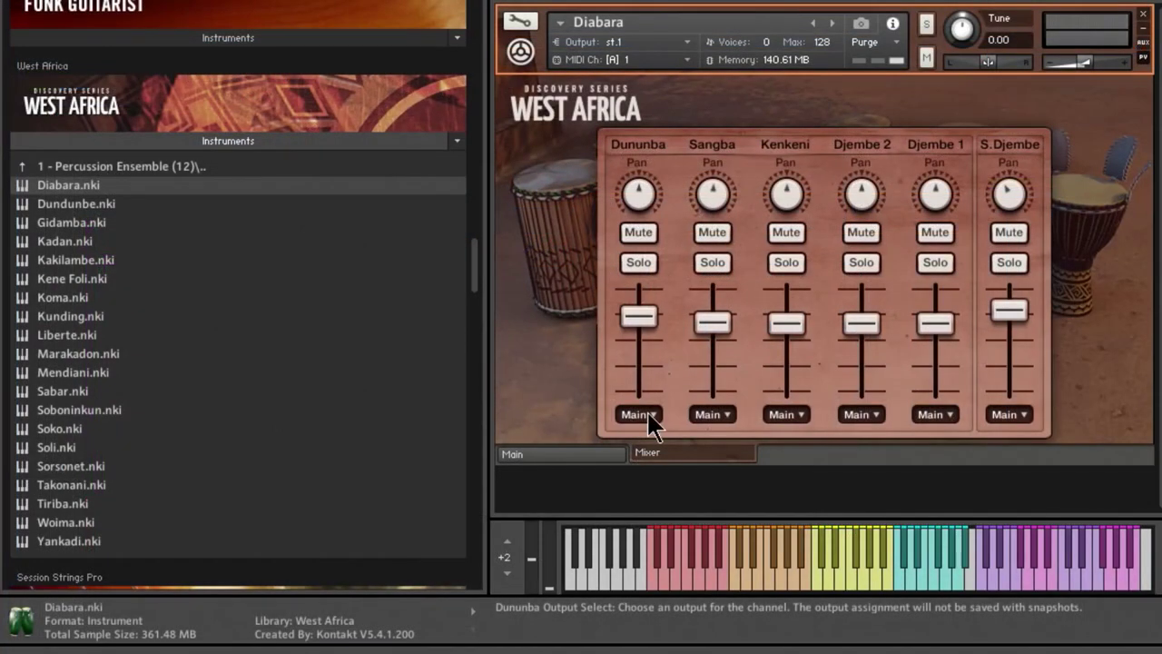
left_click(676, 427)
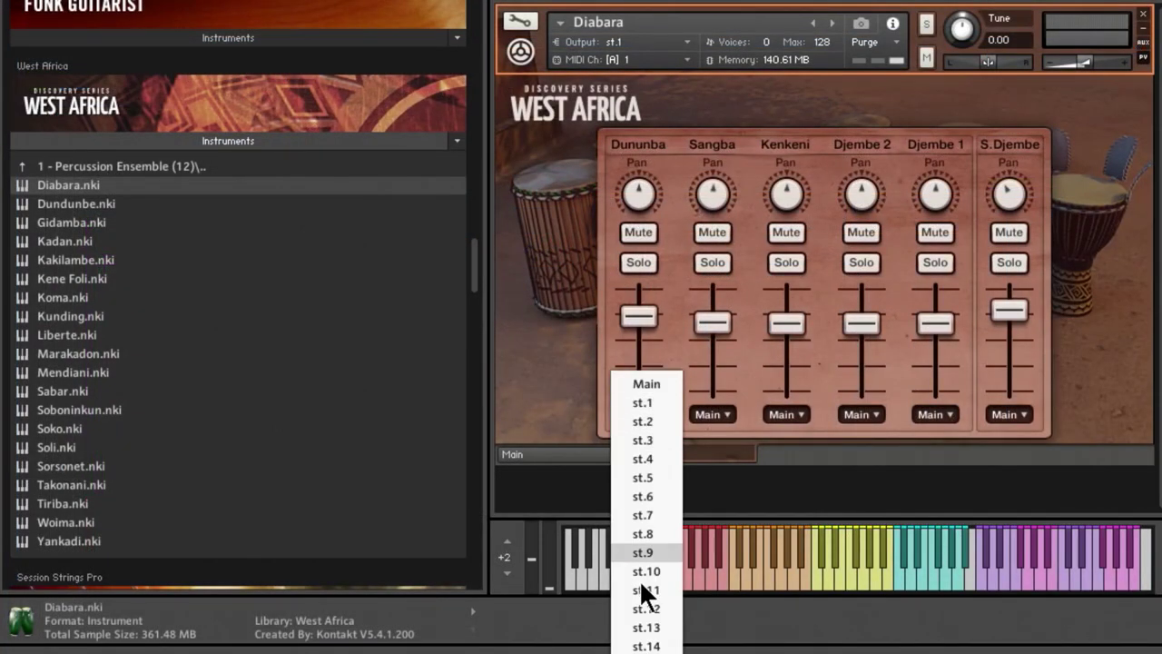
left_click(647, 403)
left_click(712, 414)
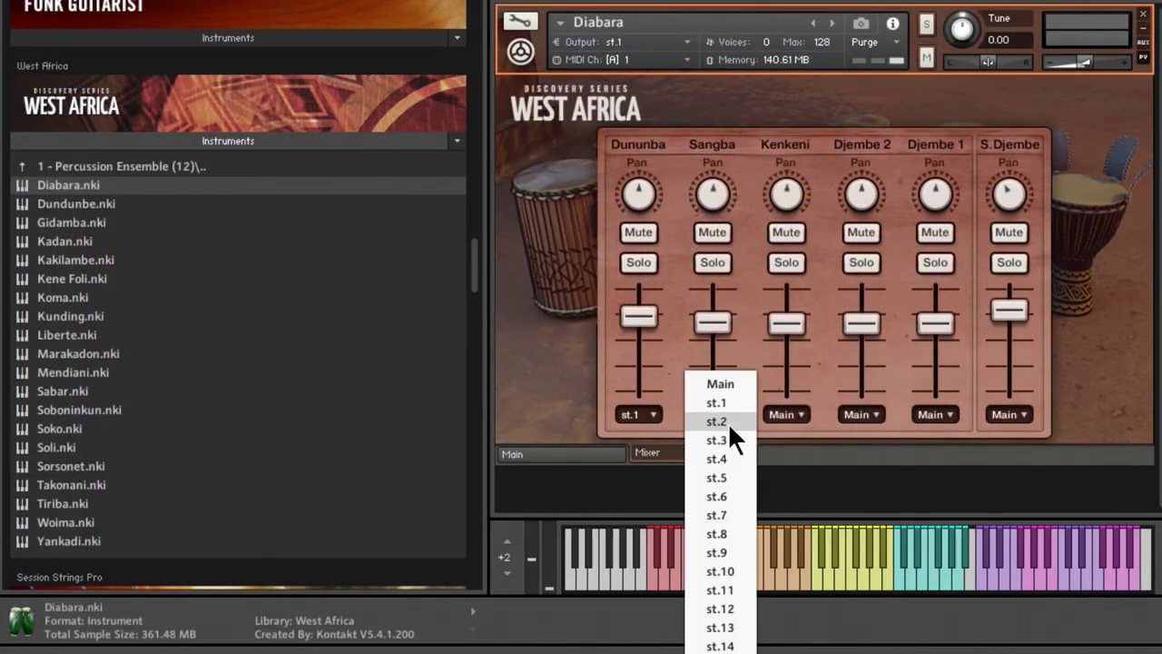
left_click(721, 423)
Route the Kenkeni channel to output st.4 and the Djembe 2 channel to output st.5
left_click(782, 414)
left_click(806, 458)
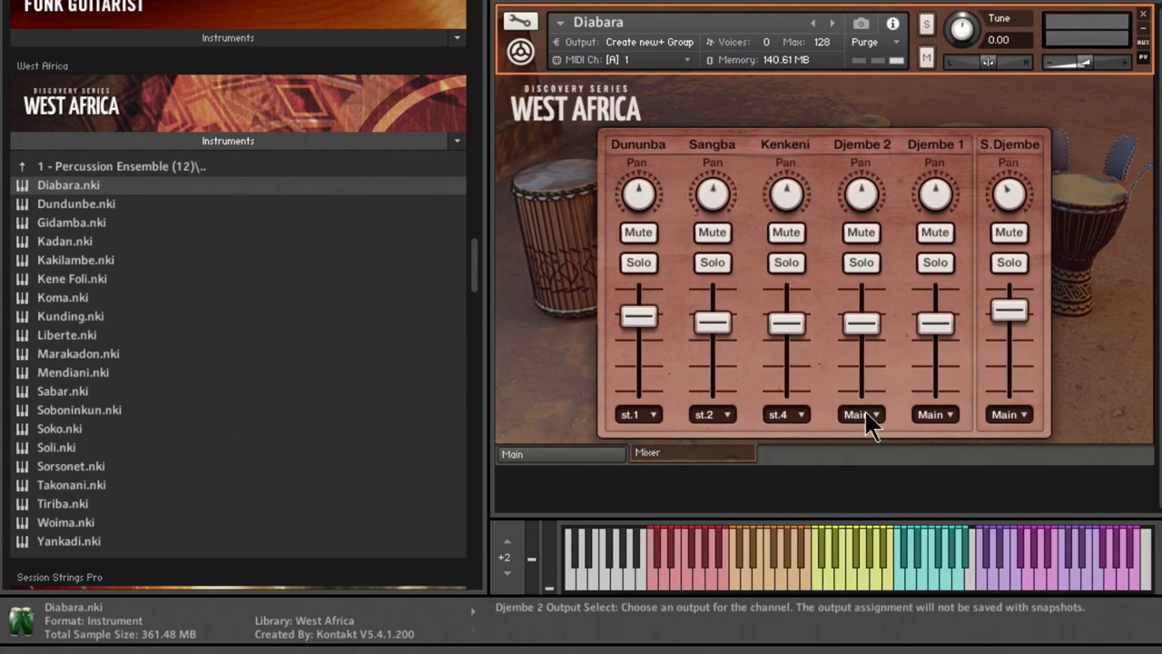
left_click(870, 420)
left_click(874, 461)
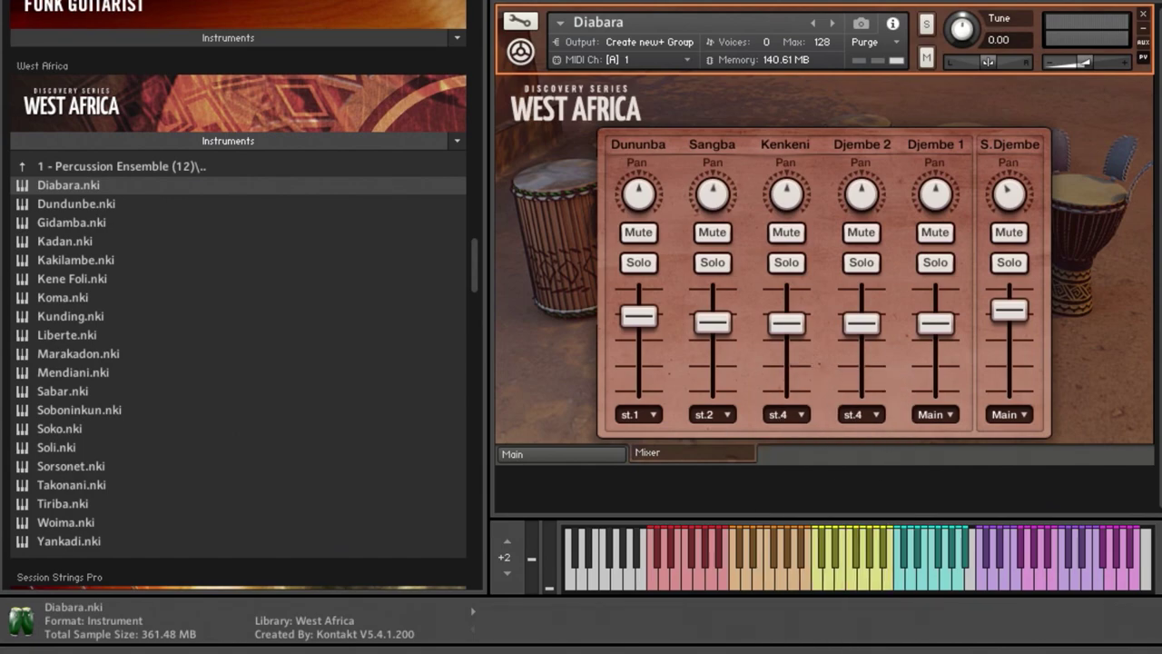
left_click(843, 419)
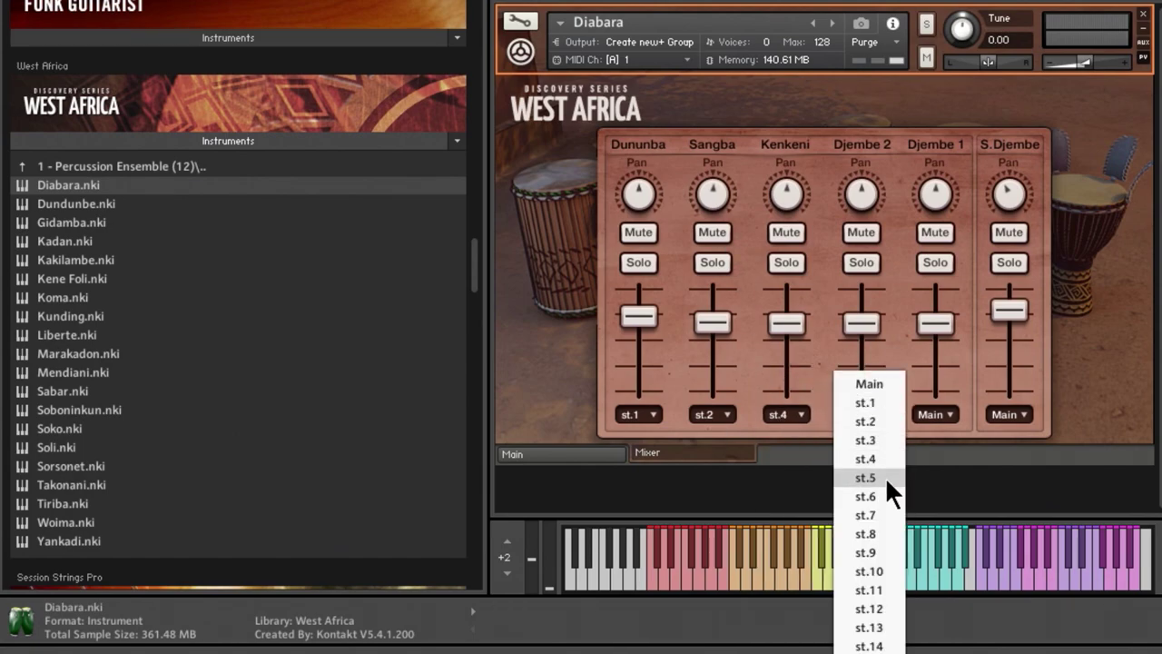
left_click(887, 480)
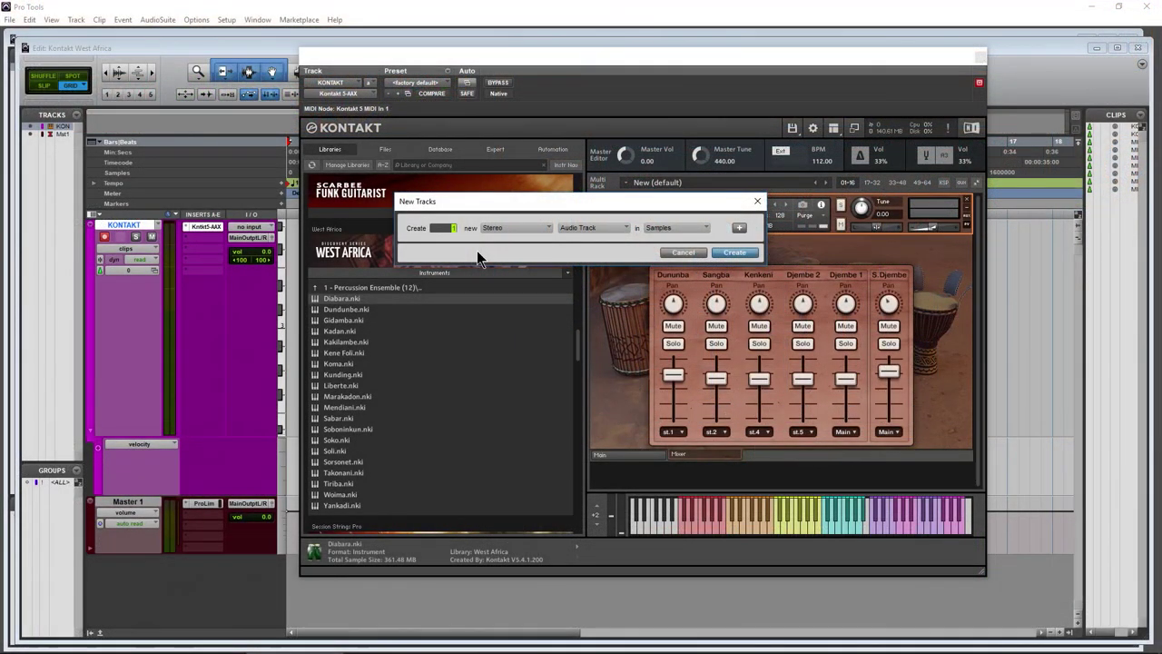
left_click(558, 227)
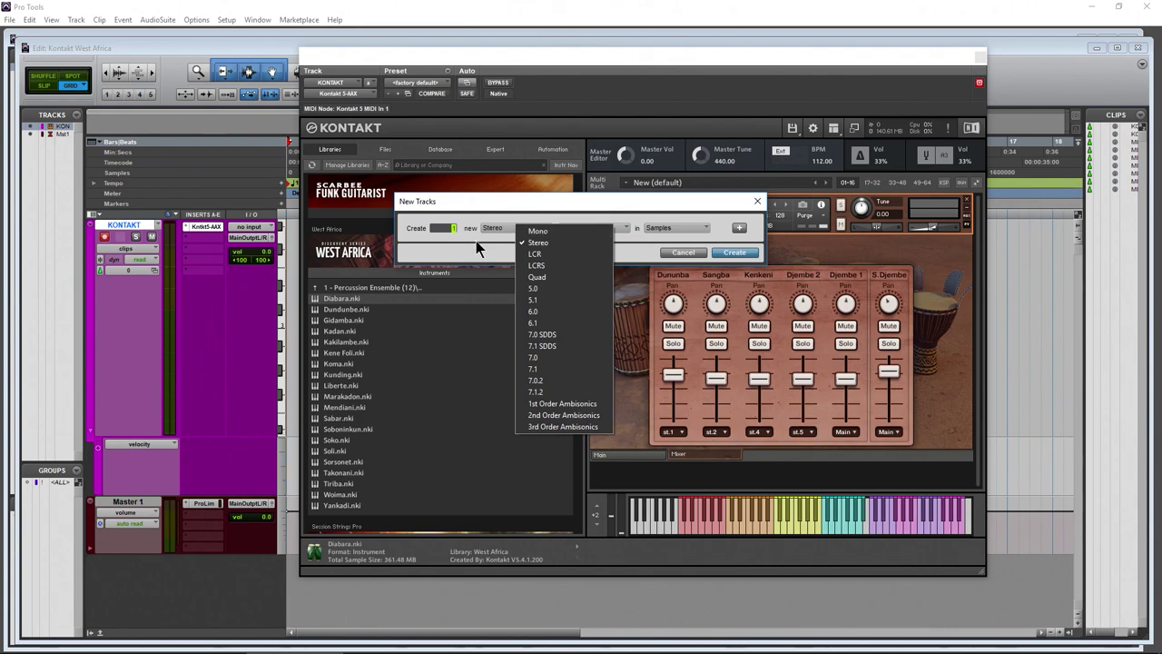
left_click(478, 248)
left_click(572, 228)
left_click(610, 230)
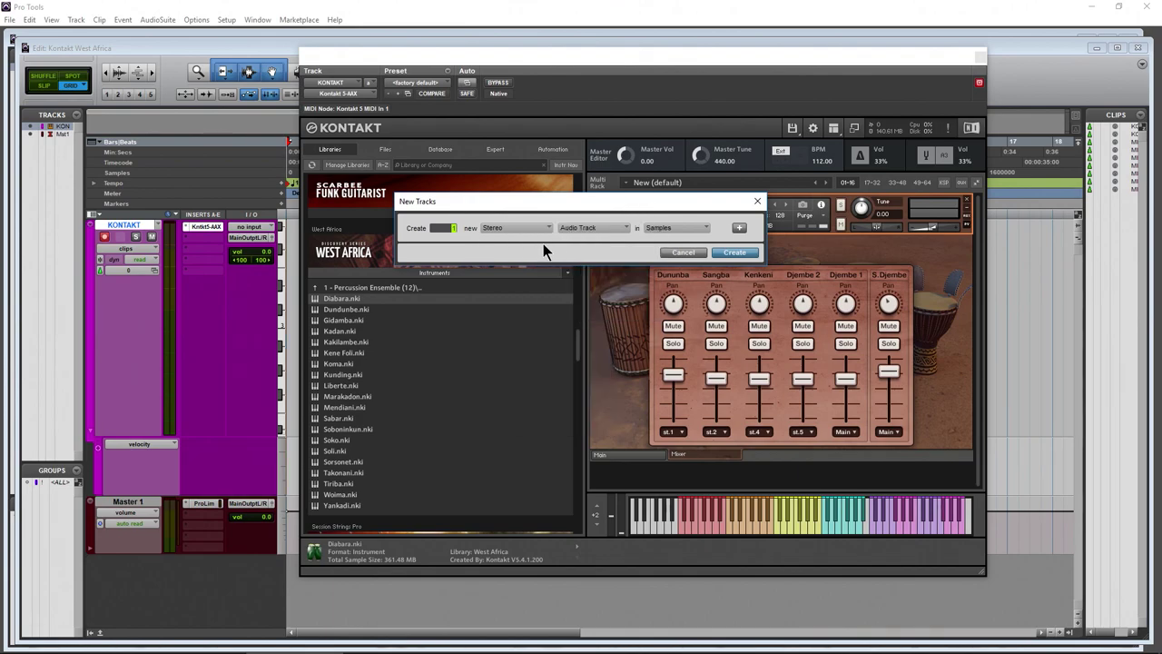
left_click(680, 253)
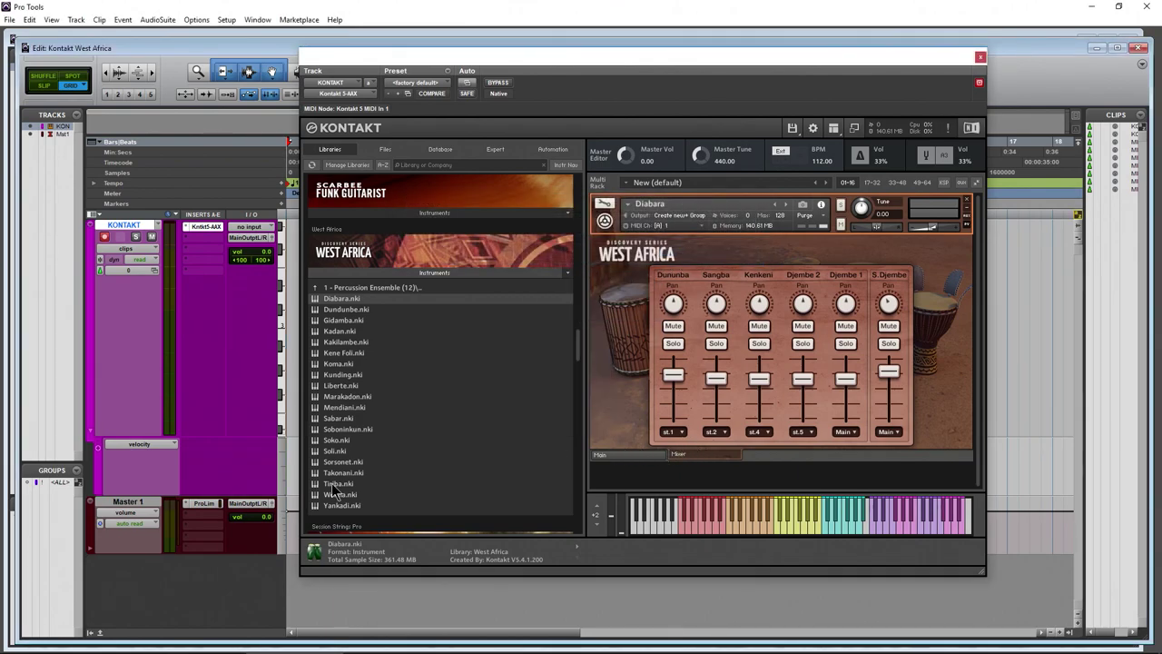
Create one new stereo audio track in the Pro Tools session
key("ctrl+shift+n")
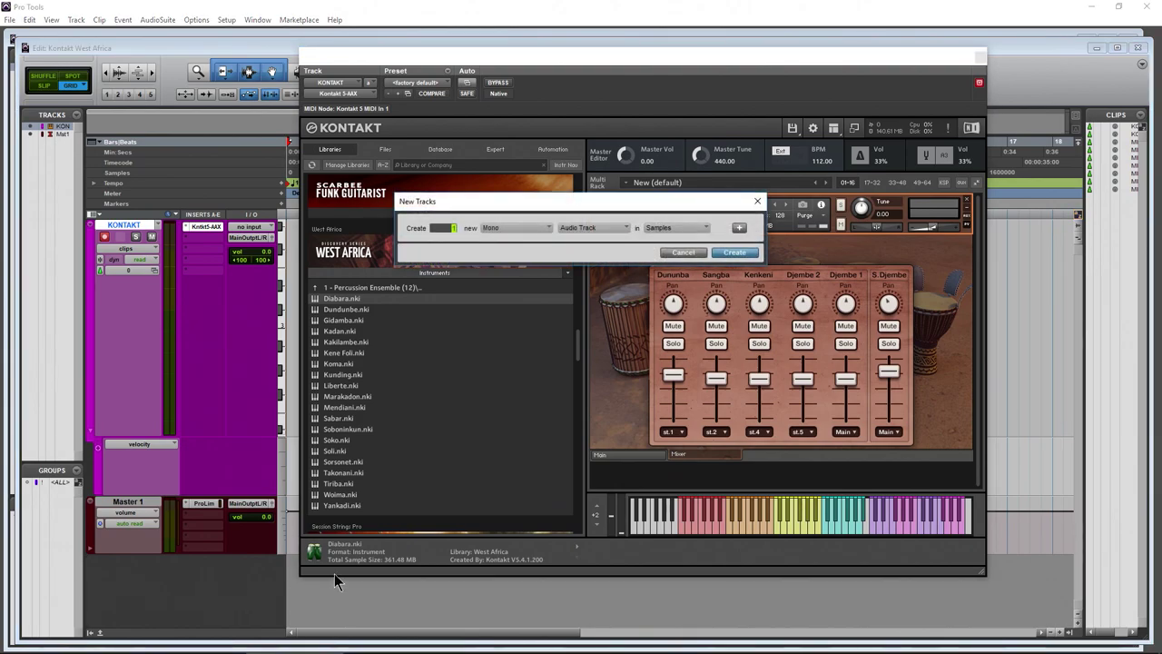
left_click(531, 228)
left_click(530, 243)
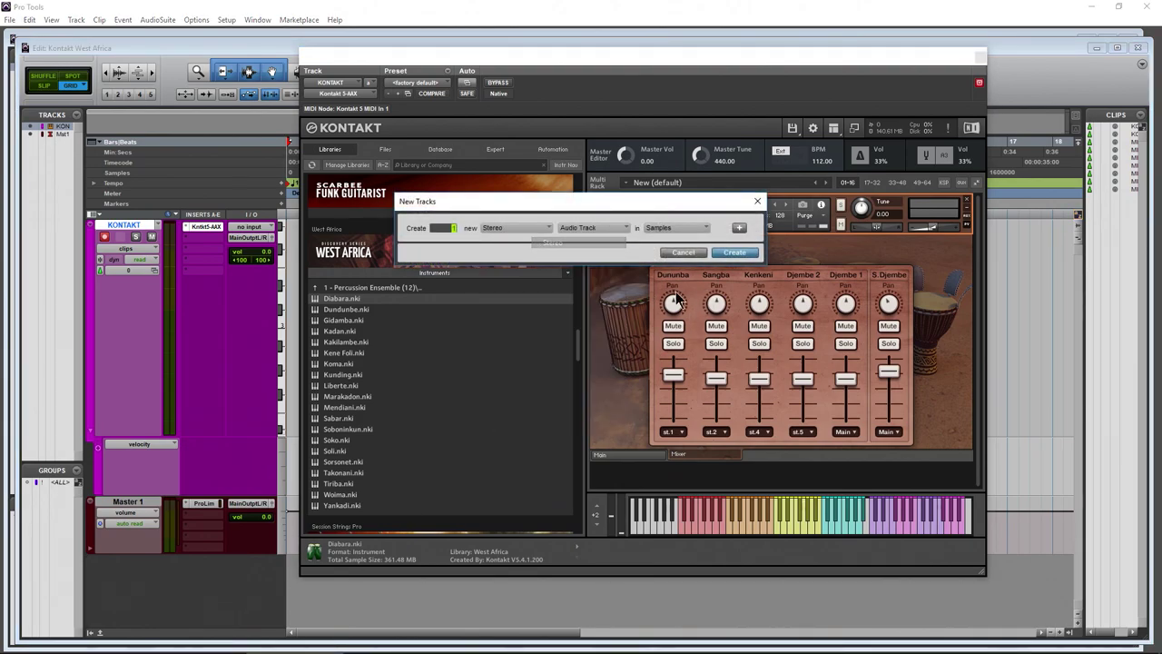
left_click(731, 252)
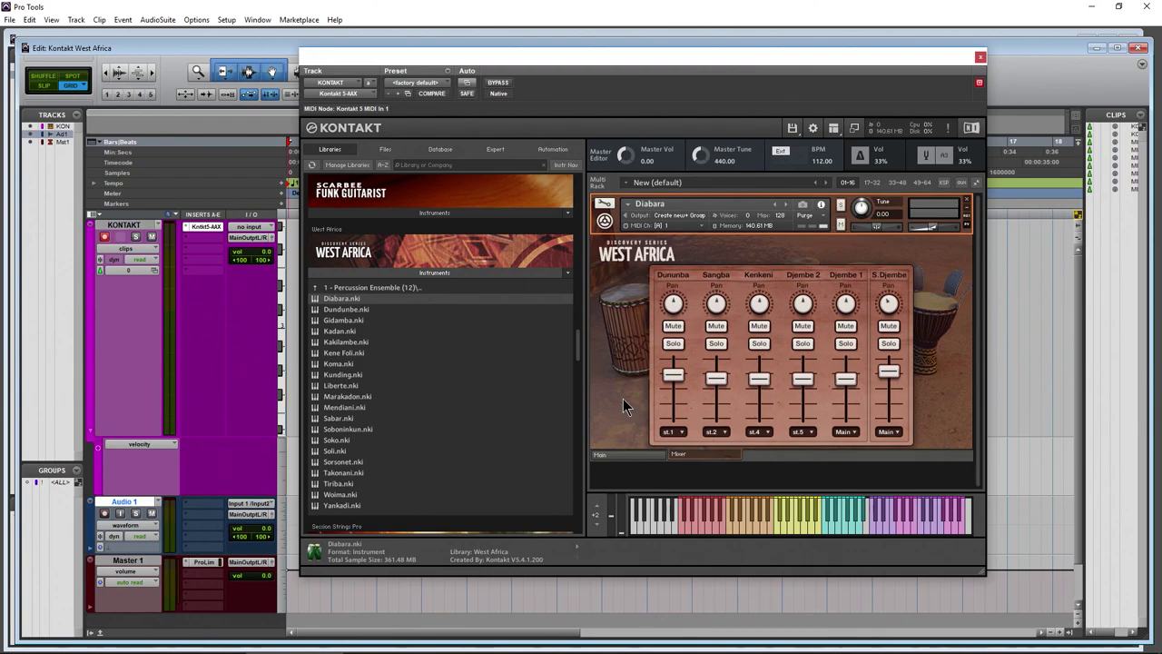
Set the Audio 1 track's input to the Kontakt st.2 plug-in output
left_click(249, 504)
mouse_move(313, 560)
mouse_move(454, 560)
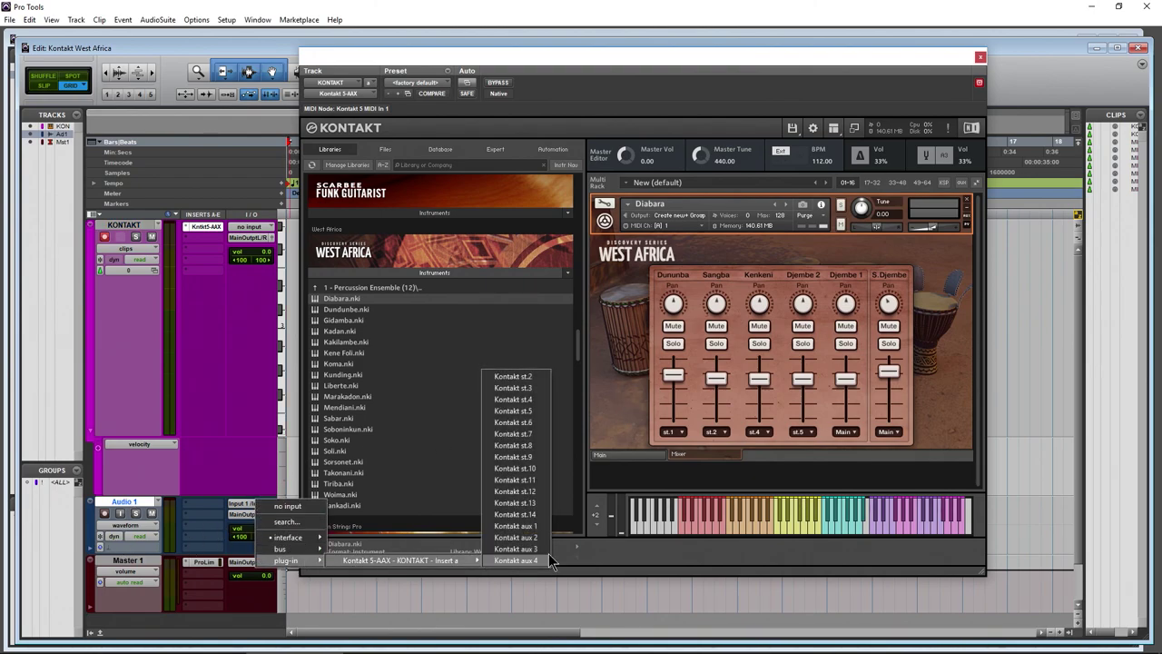
left_click(536, 379)
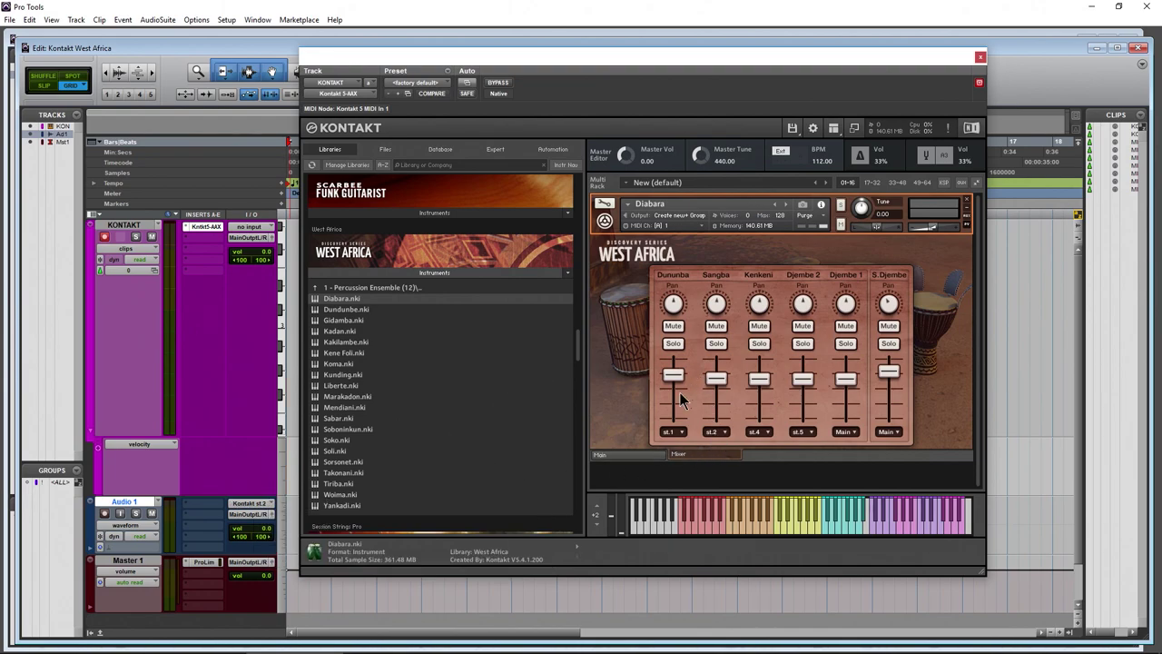
Audition the drum pattern from the instrument's main page with input monitoring enabled on Audio 1, and stop it
left_click(604, 454)
left_click(646, 425)
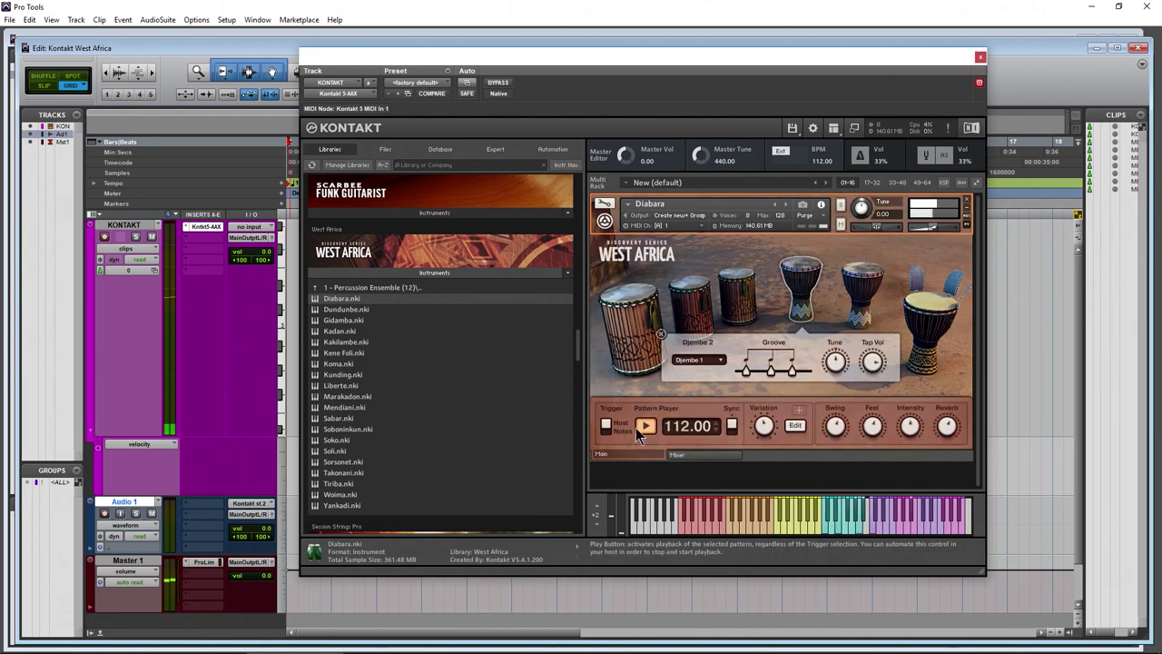
left_click(120, 513)
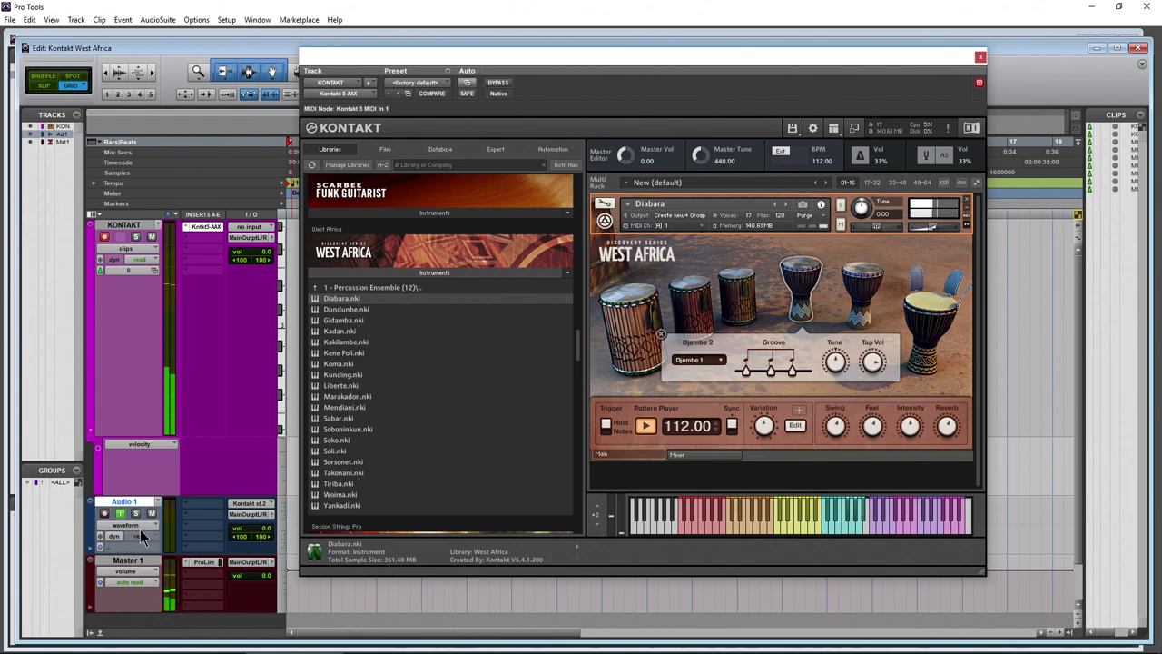
left_click(645, 426)
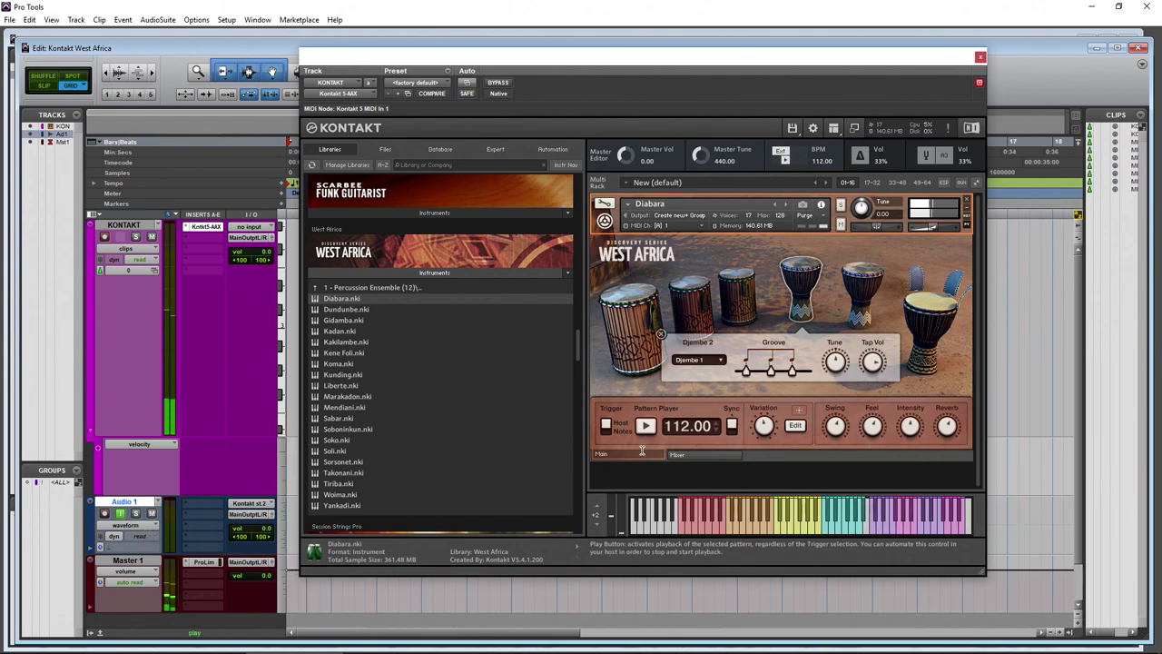
Return to the instrument's mixer page and show Kontakt's Outputs section
left_click(712, 457)
left_click(833, 128)
left_click(849, 177)
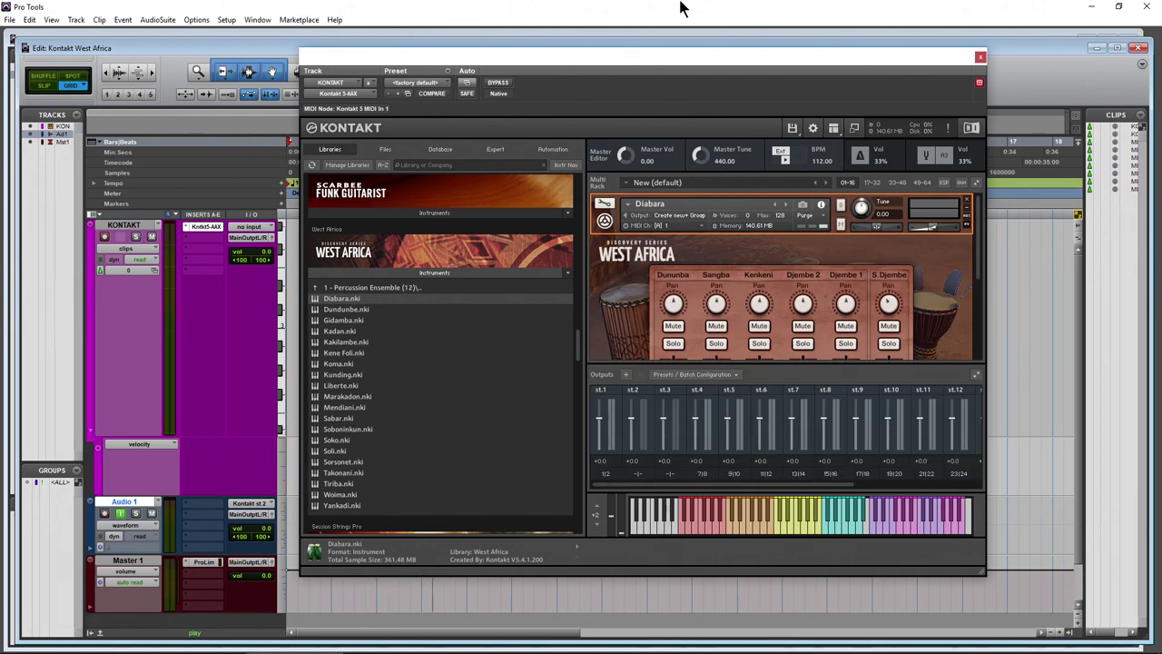
Connect the st.2 output's channels 01 and 02 to st.2 [1] and st.2 [2], and acknowledge the session notice
left_click(638, 474)
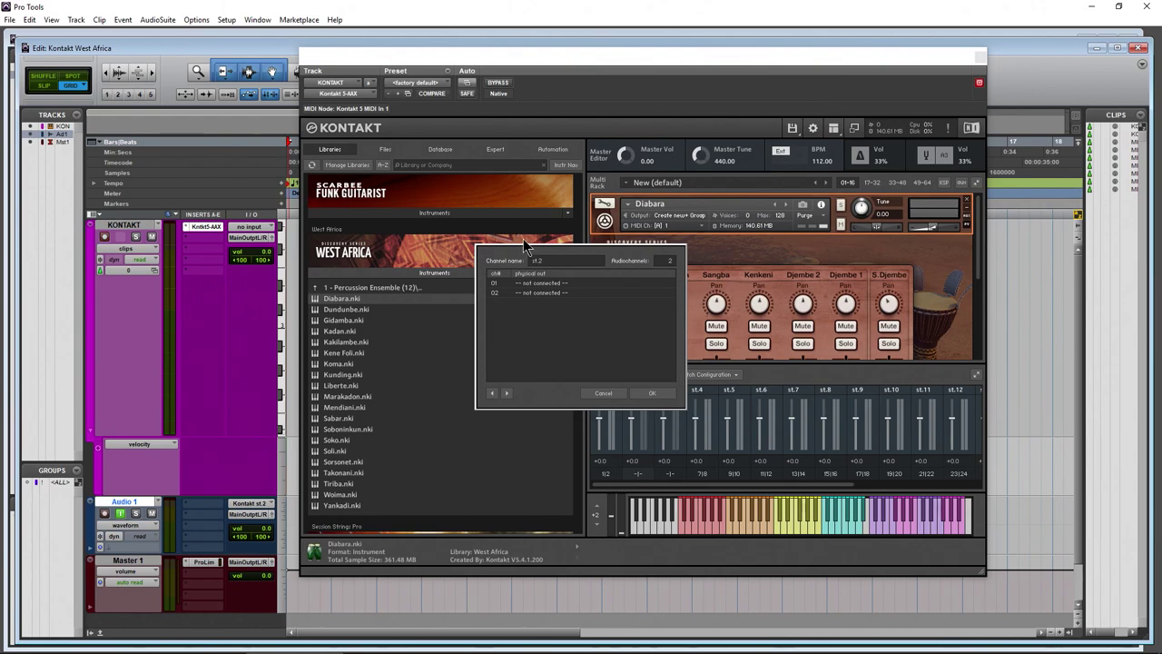
left_click(536, 283)
left_click(543, 284)
left_click(535, 293)
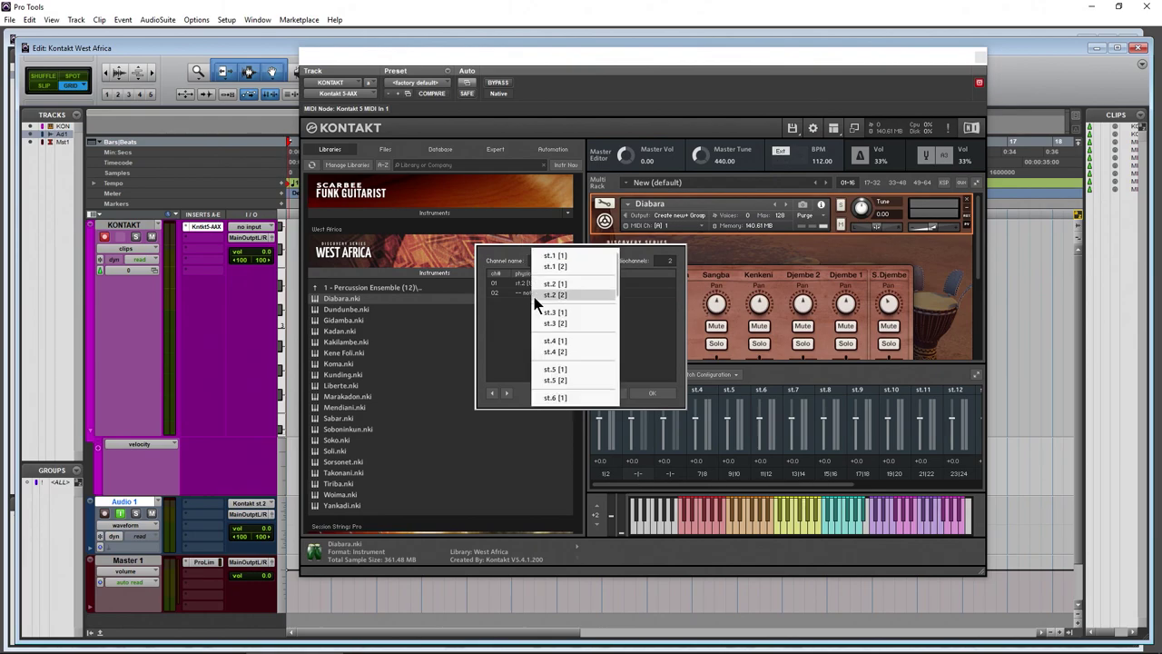
left_click(555, 295)
left_click(652, 393)
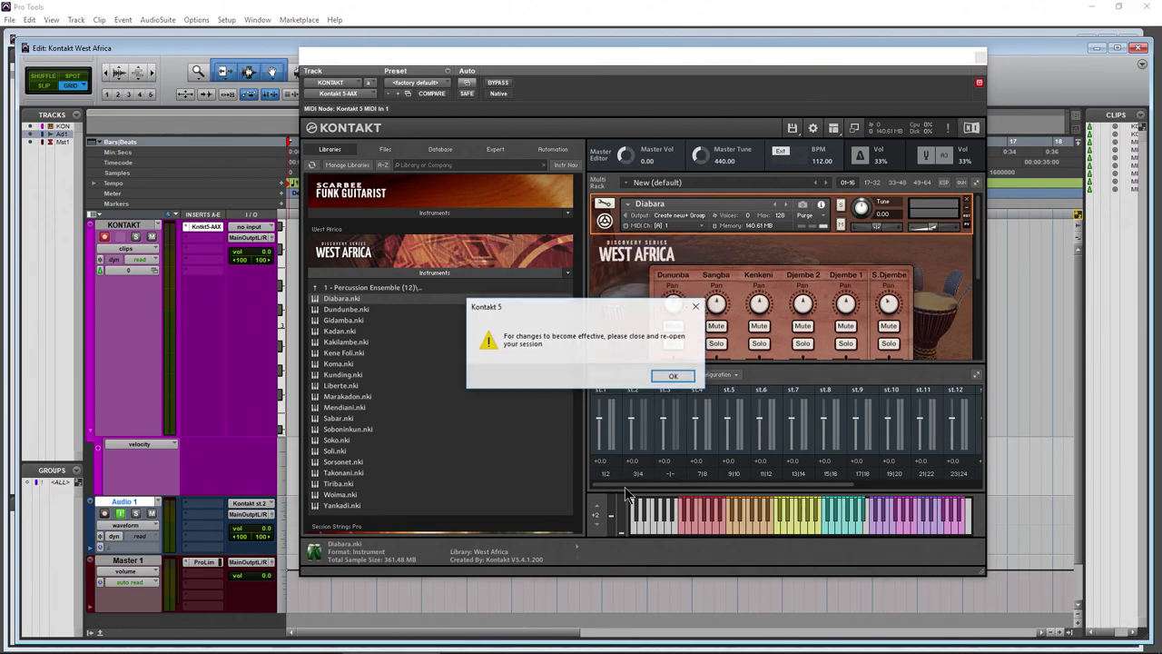
left_click(669, 378)
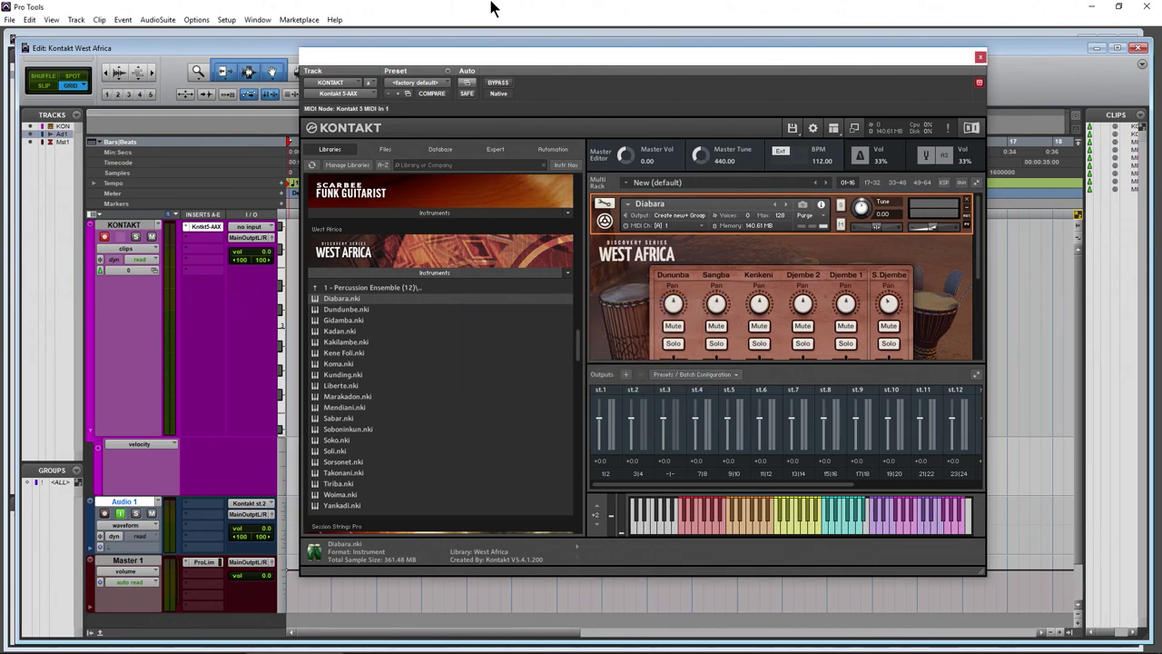
Check the routed signal in playback and record the pattern onto the record-armed KONTAKT and Audio 1 tracks
key("space")
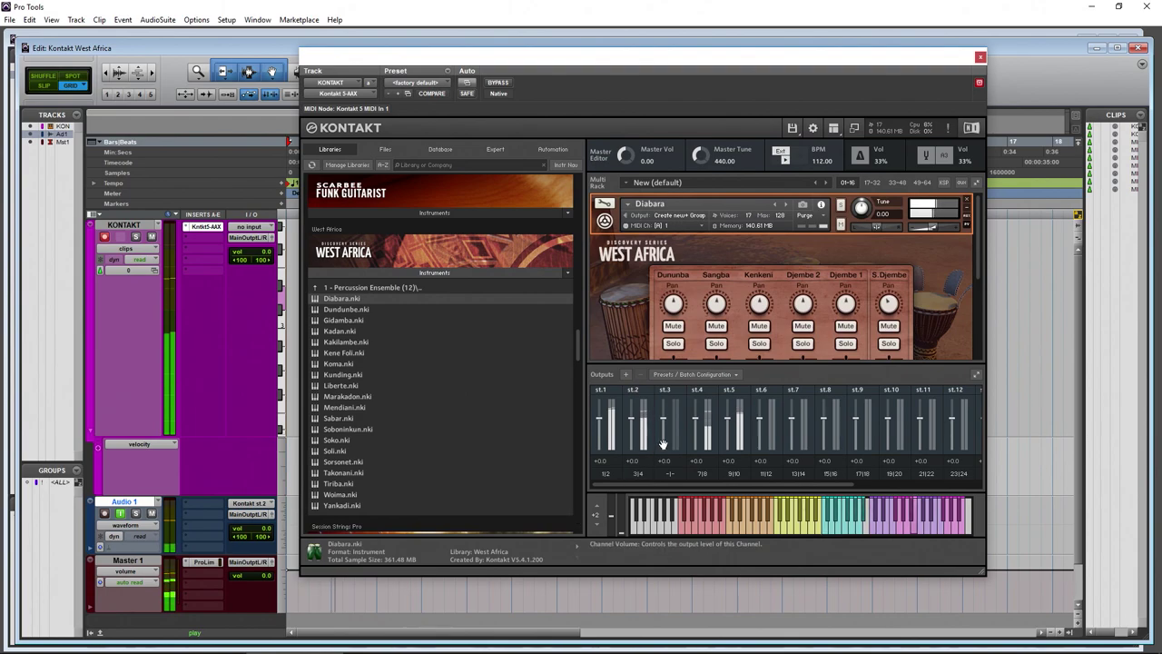
key("space")
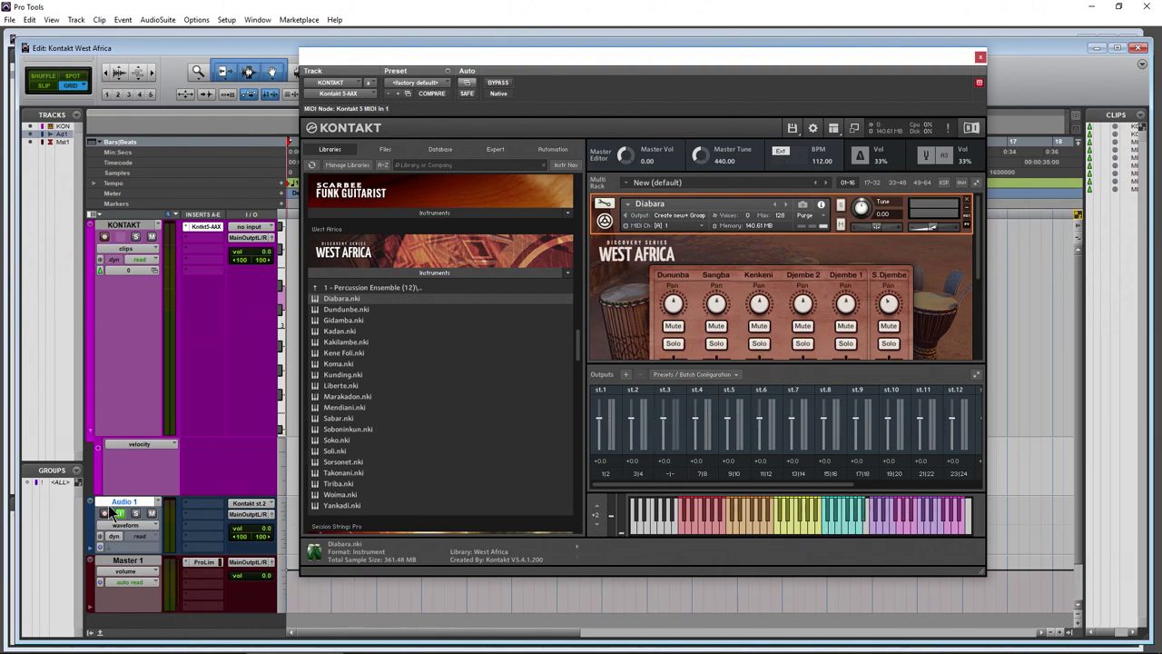
left_click_drag(706, 64, 691, 127)
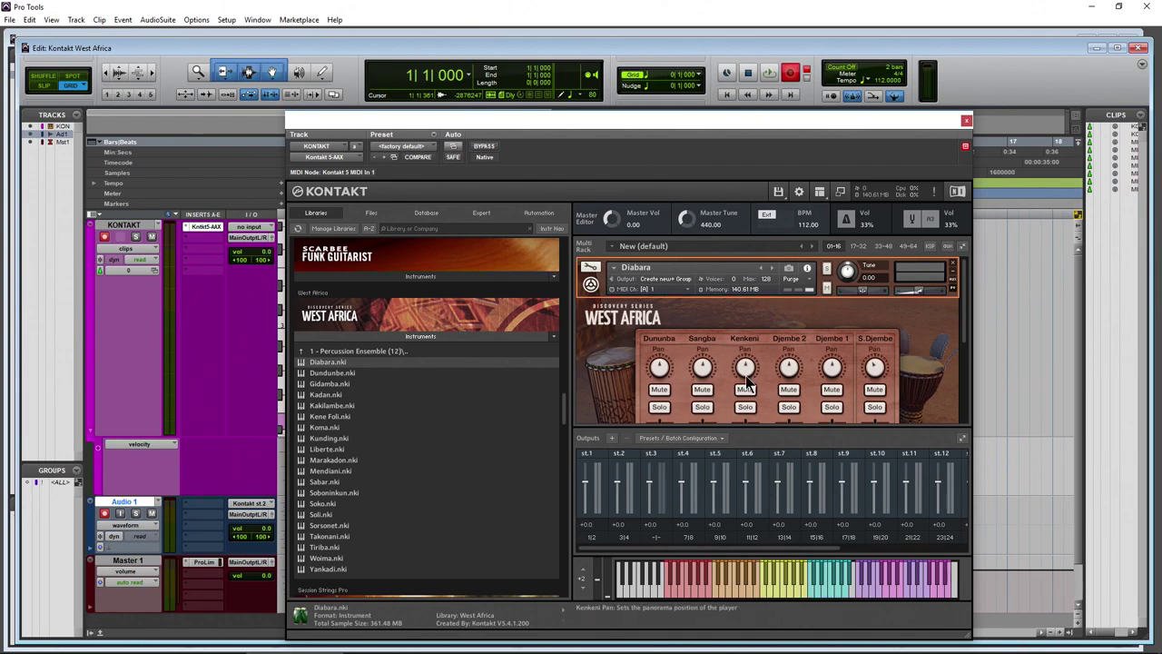
mouse_move(968, 321)
left_mouse_down()
mouse_move(965, 352)
mouse_move(968, 319)
left_mouse_up()
key("F12")
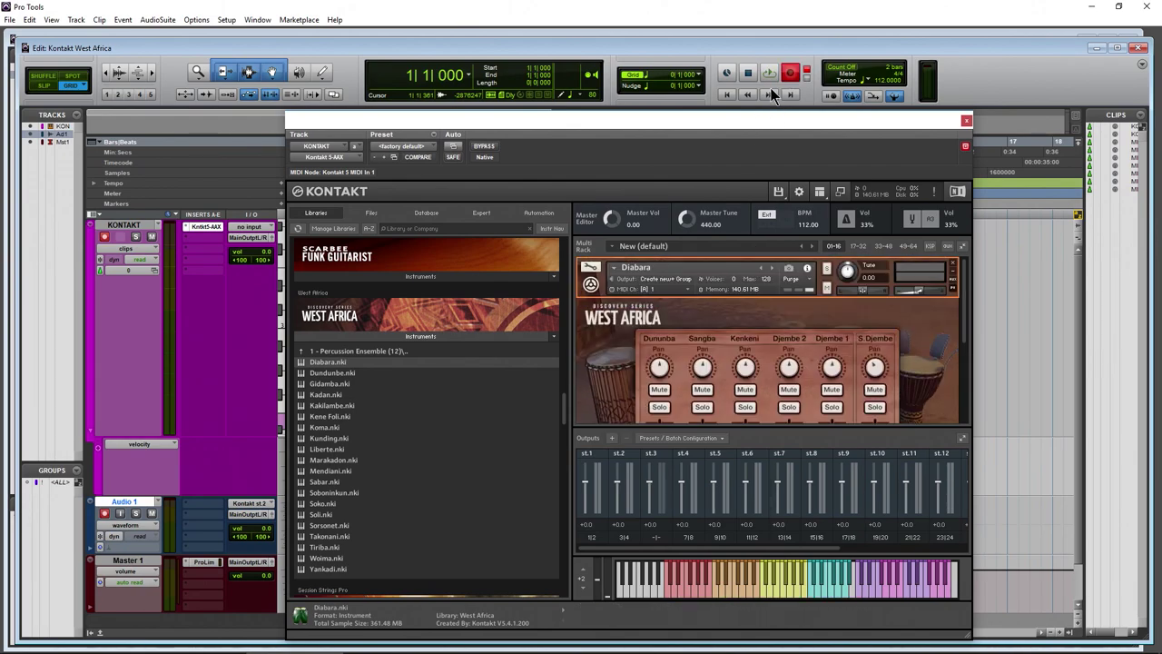
left_click_drag(733, 119, 755, 51)
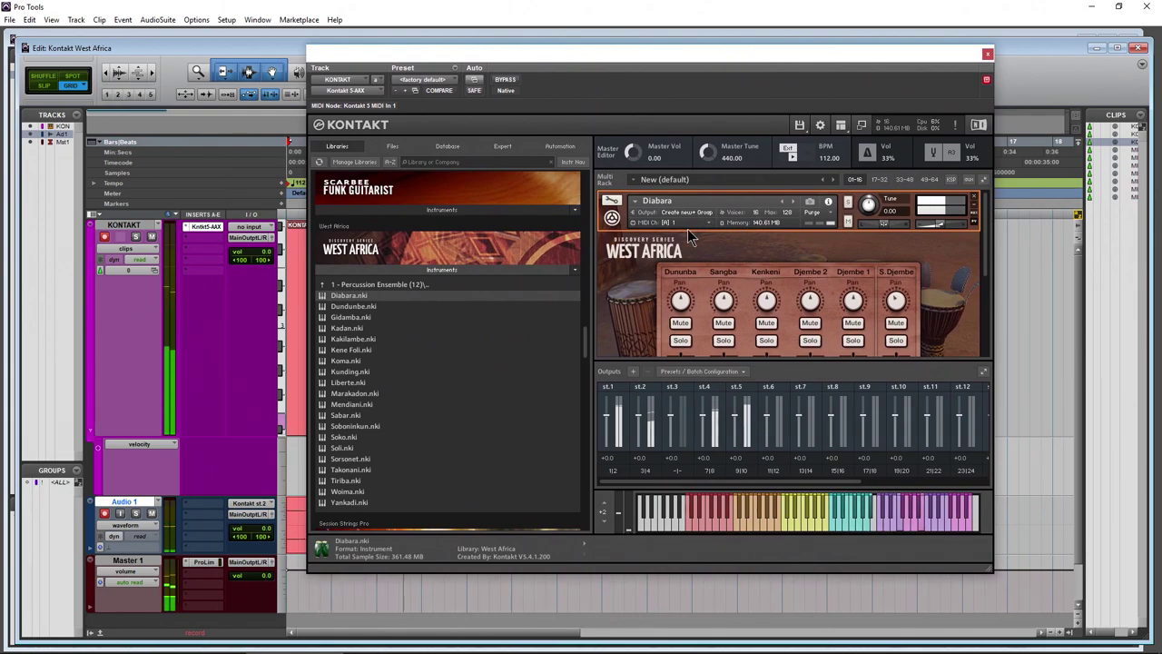
left_click_drag(906, 57, 1161, 68)
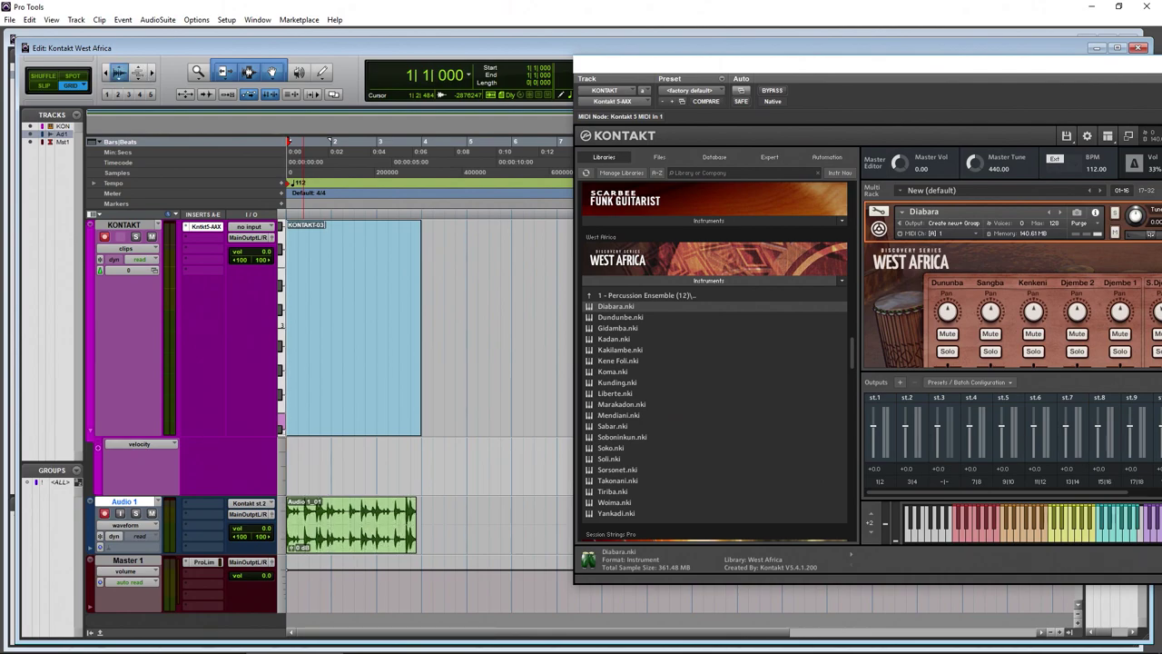
Play back the soloed Audio 1 recording and raise the track's volume to +12.0
scroll(990, 291, "down", 5)
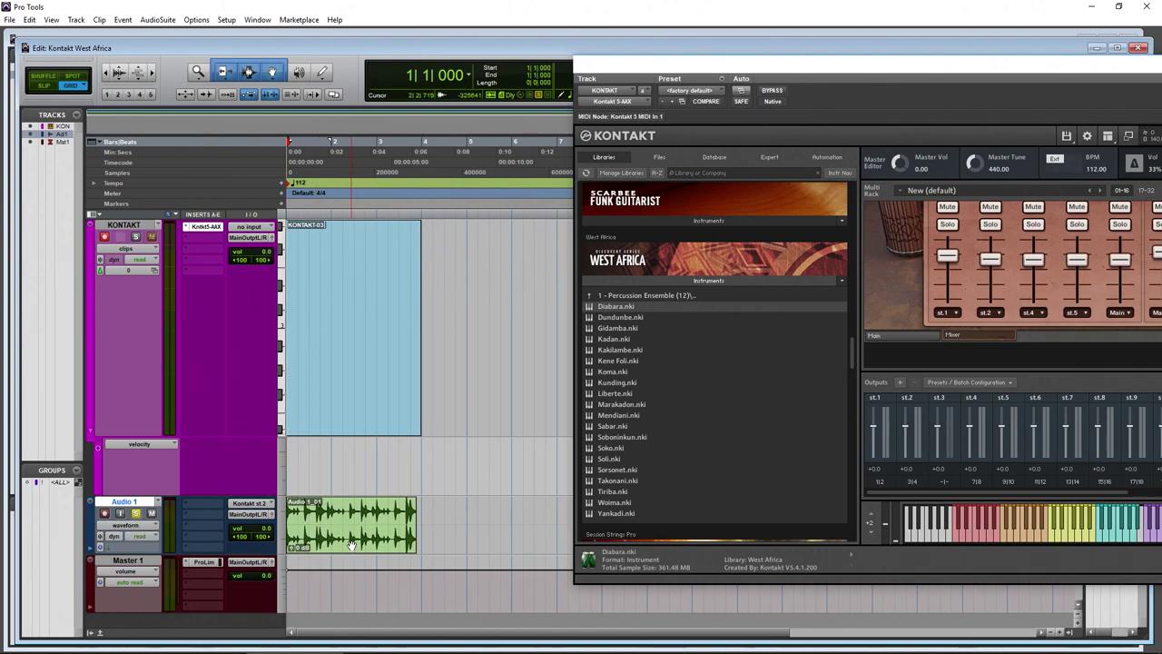
key("space")
left_click_drag(241, 527, 268, 527)
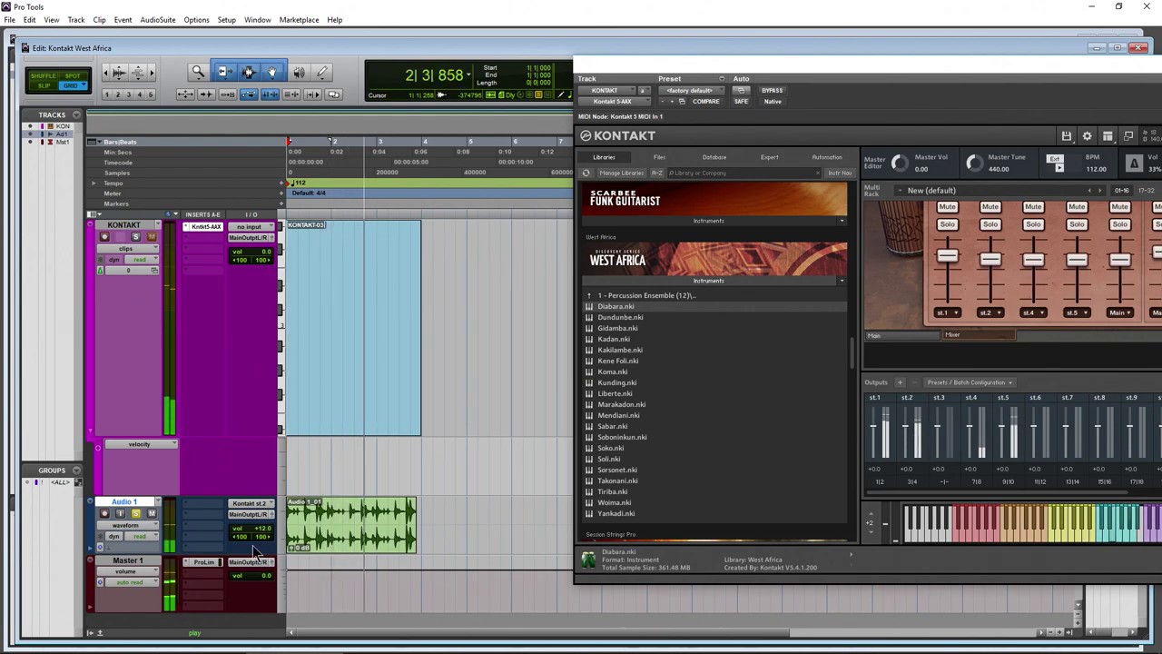
key("space")
left_click(215, 514)
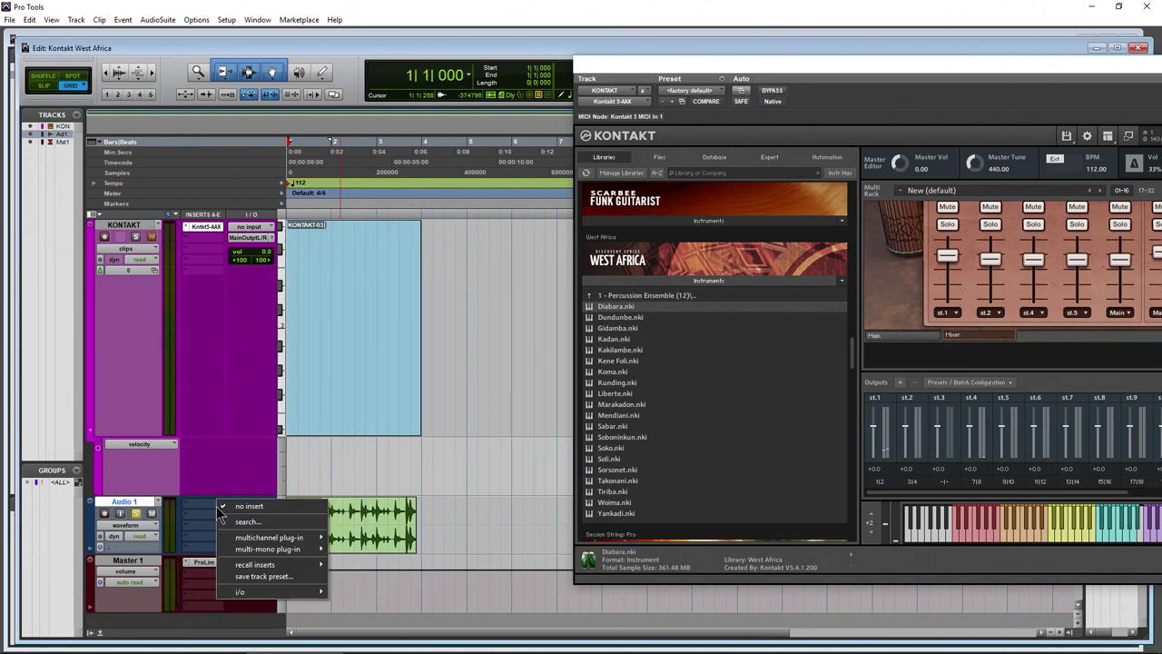
mouse_move(272, 537)
left_click(227, 457)
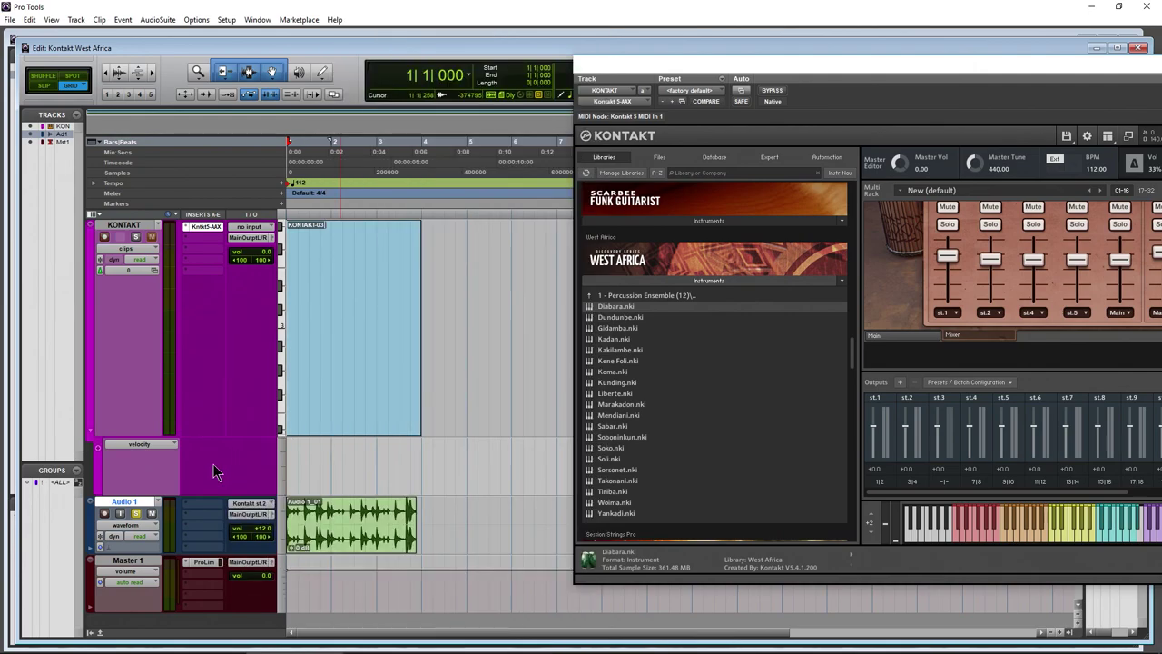
Delete the Audio 1 track with its active clips, and remove the recorded MIDI clip from the KONTAKT track
right_click(138, 502)
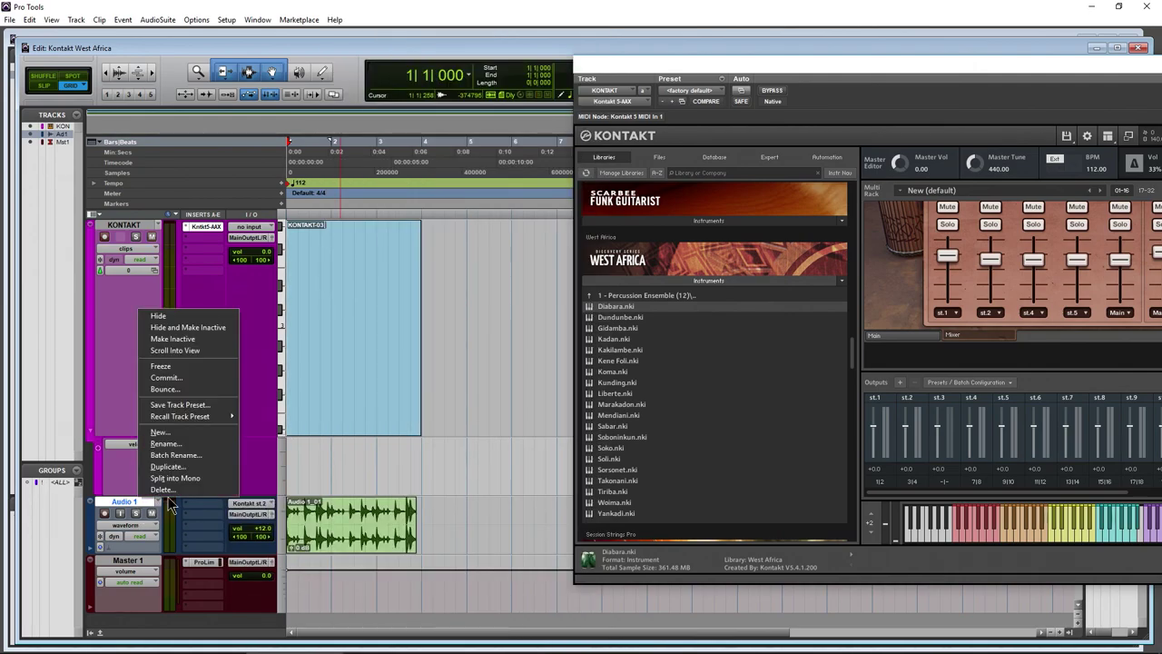
left_click(175, 467)
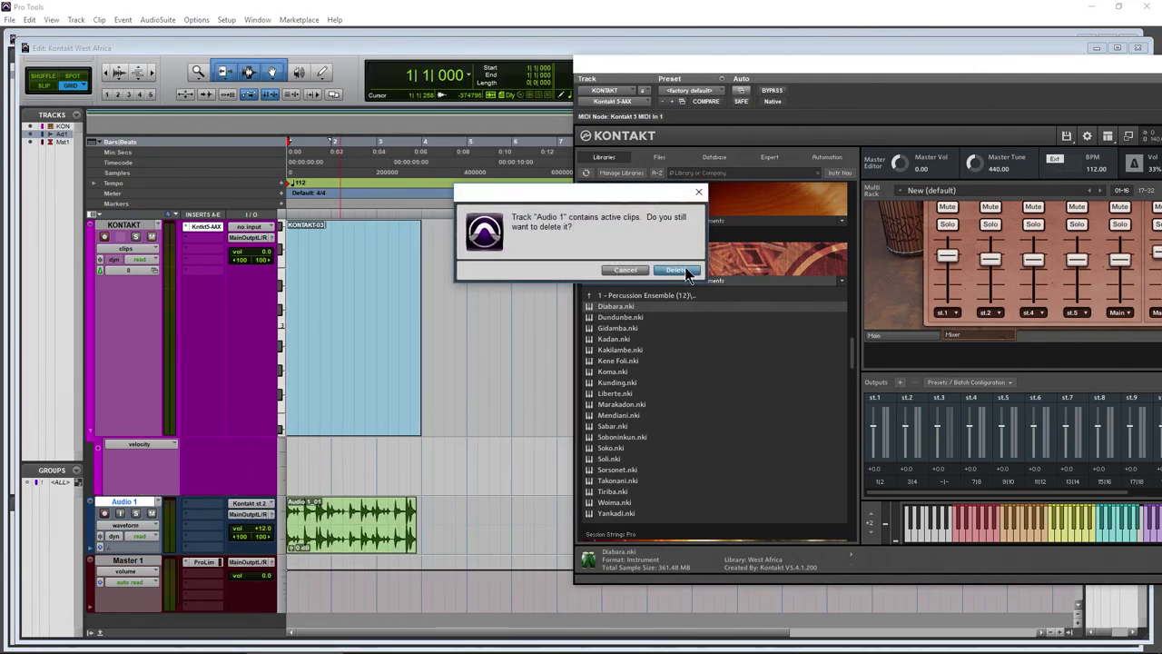
left_click(677, 271)
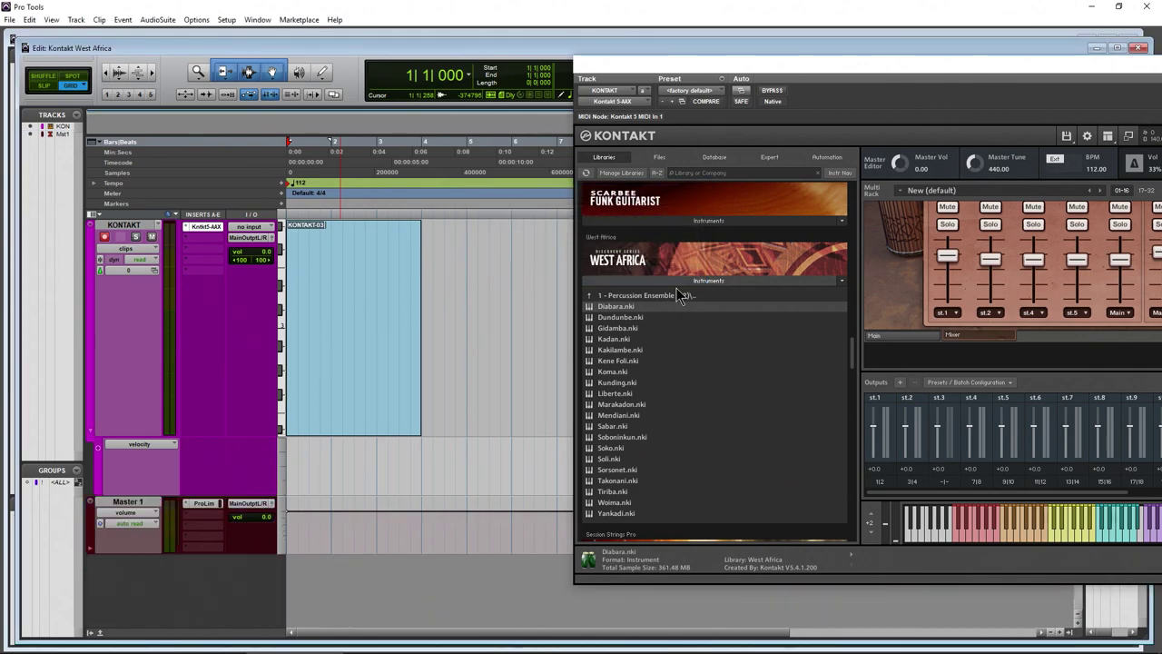
left_click(356, 397)
key("Delete")
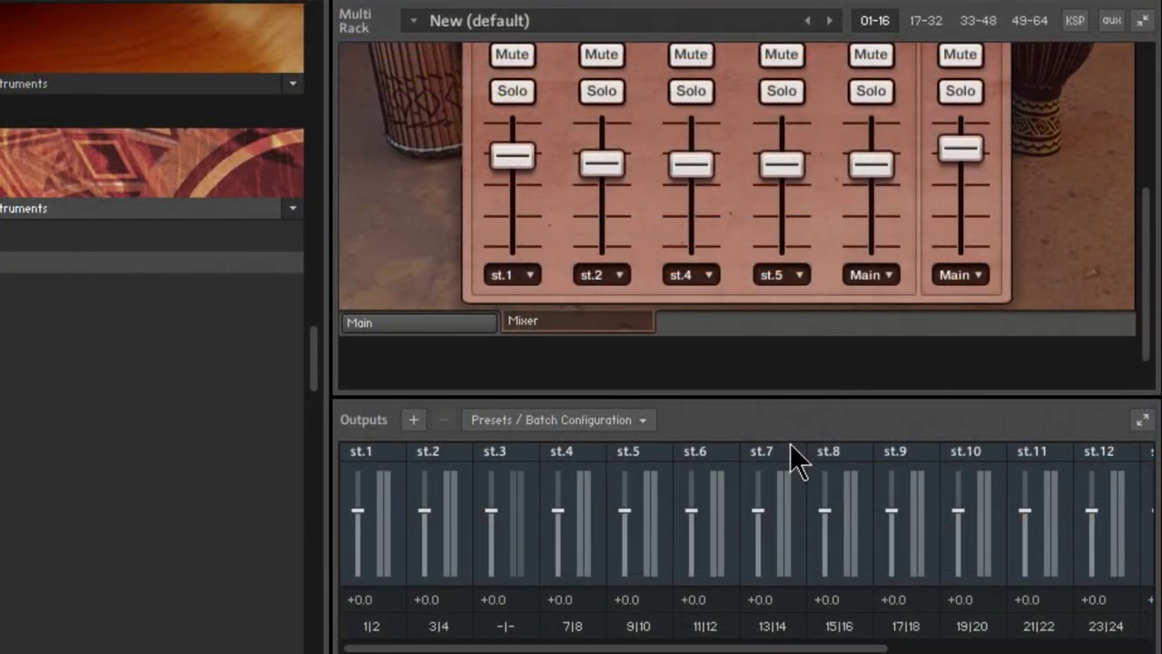
Connect the st.3 output's channels 01 and 02 to st.3 [1] and st.3 [2]
left_click(410, 418)
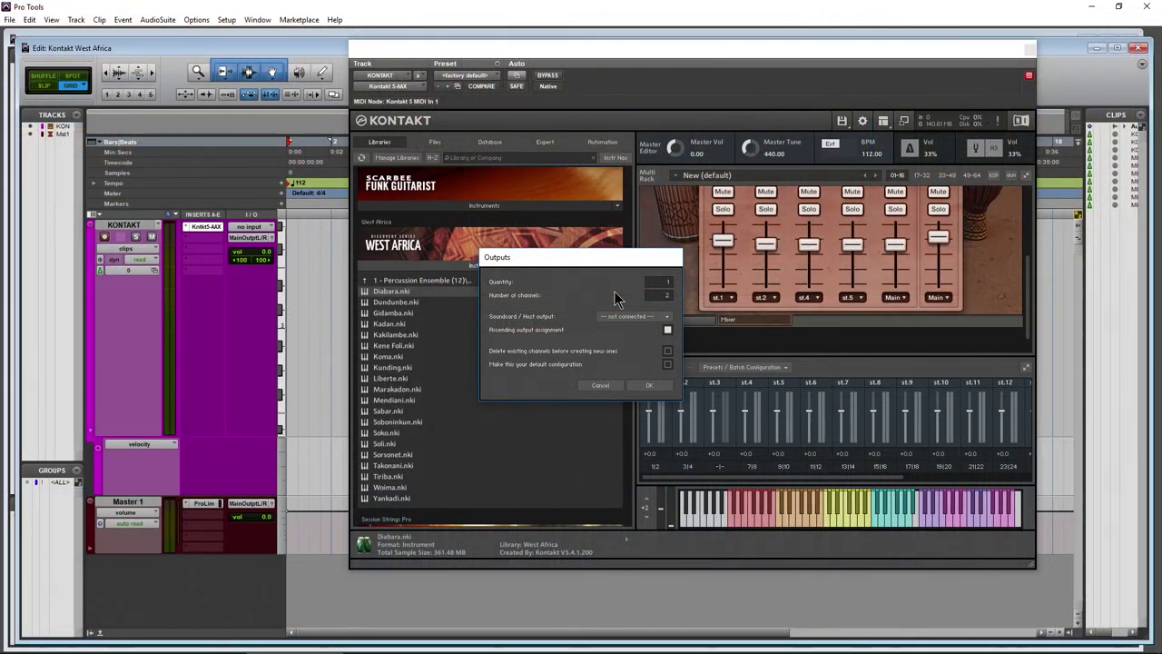
left_click(632, 385)
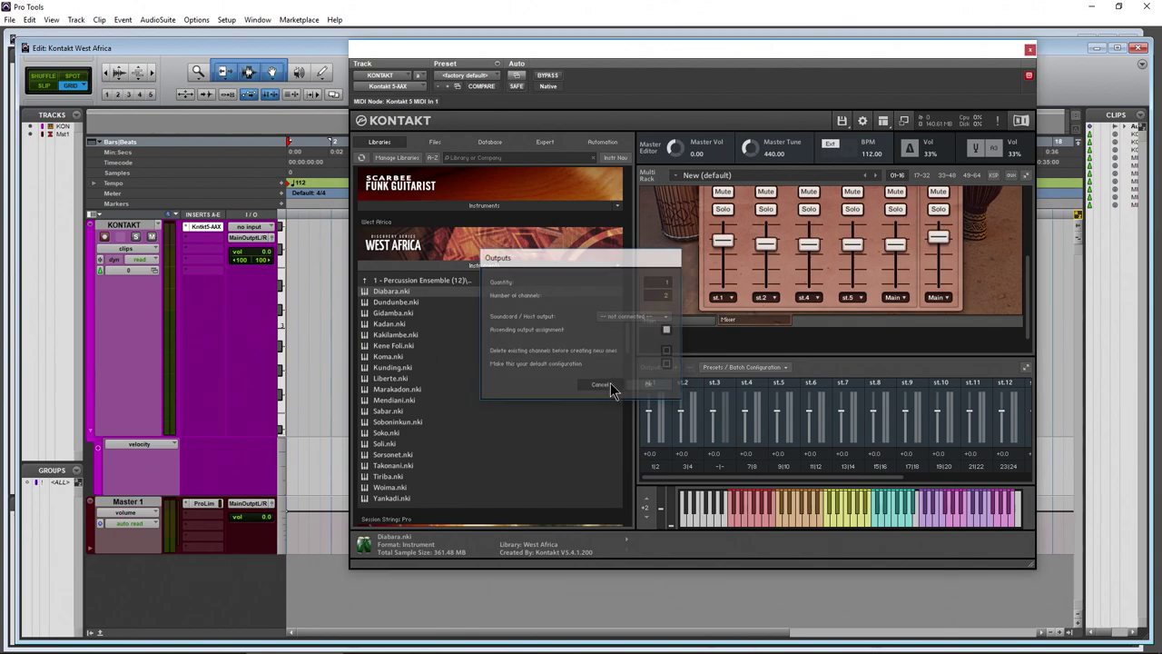
left_click(719, 465)
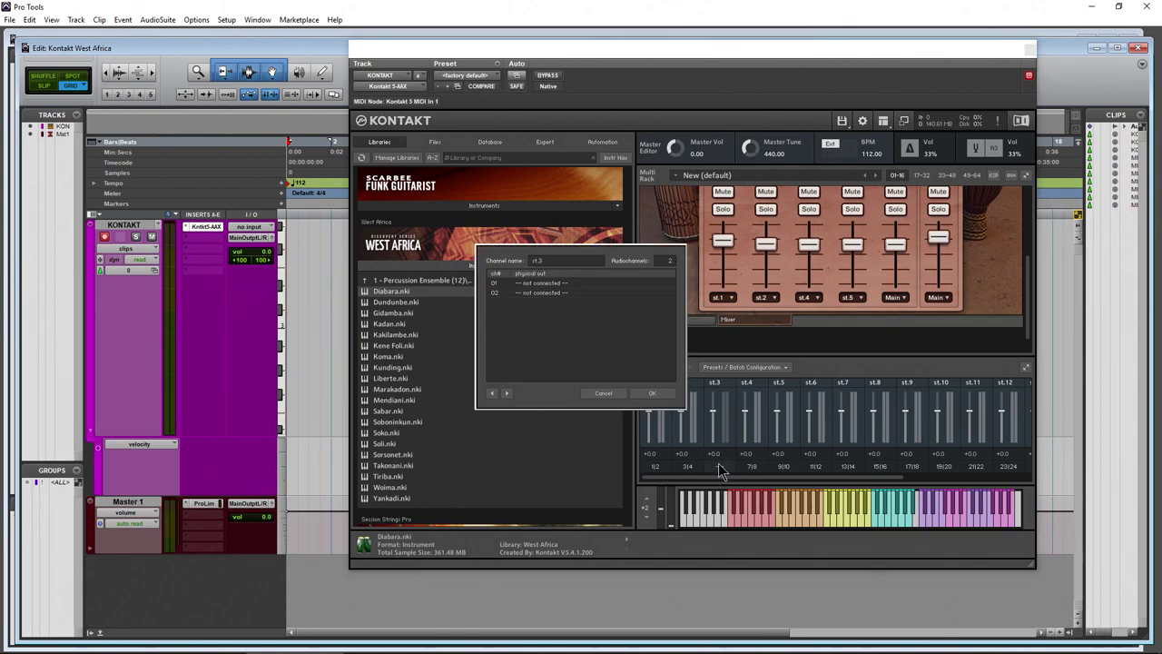
left_click(532, 282)
left_click(561, 313)
left_click(545, 293)
left_click(578, 325)
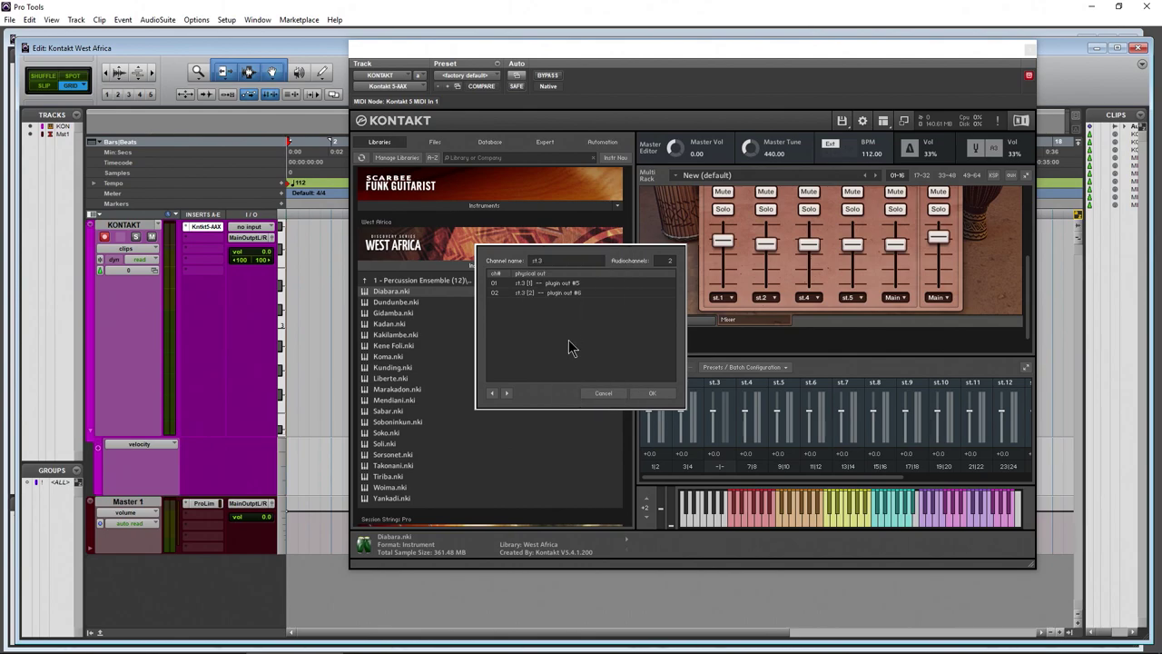
left_click(653, 393)
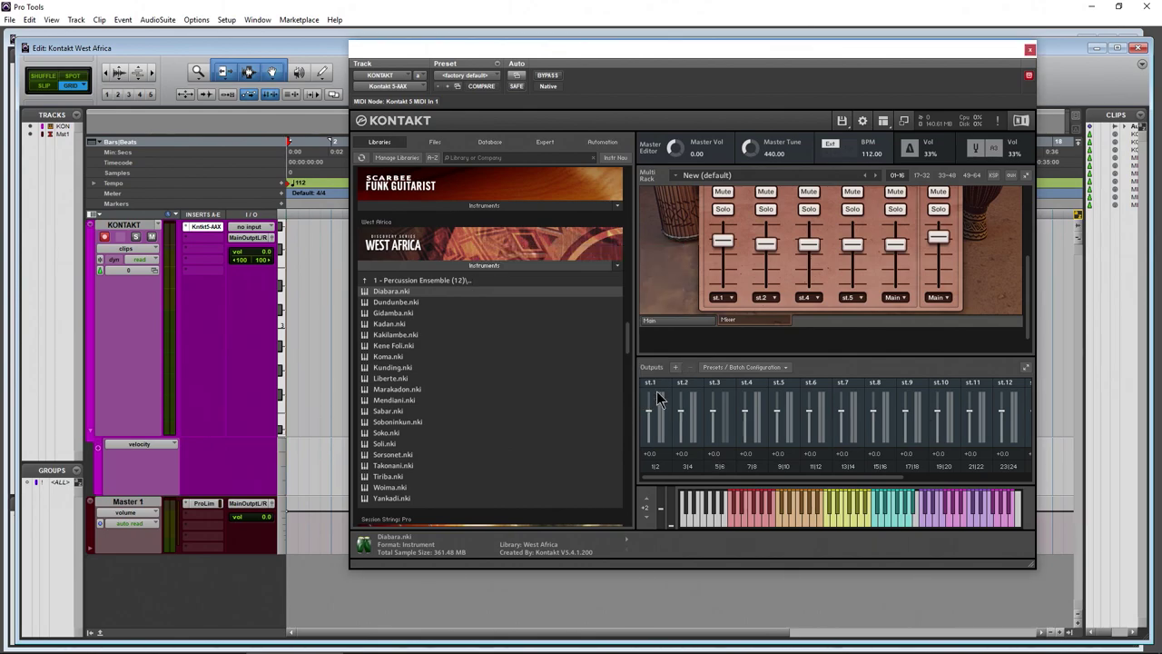
Review the formats for saving the current output section state as default, and hide the Outputs section
left_click(781, 366)
mouse_move(772, 392)
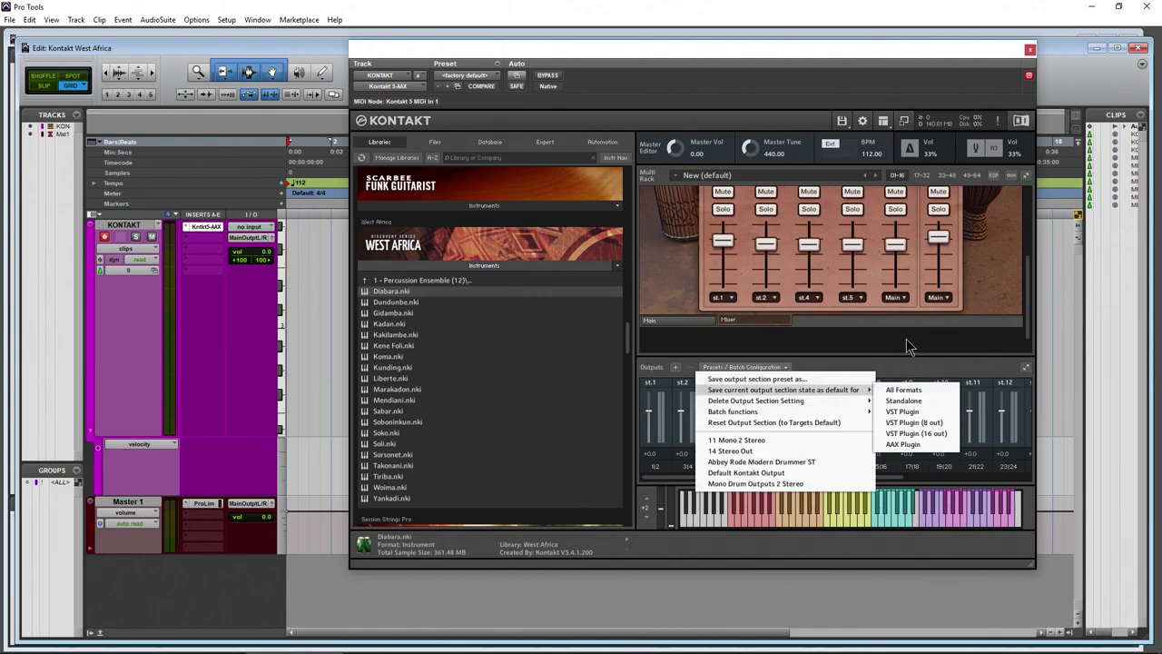
left_click(895, 358)
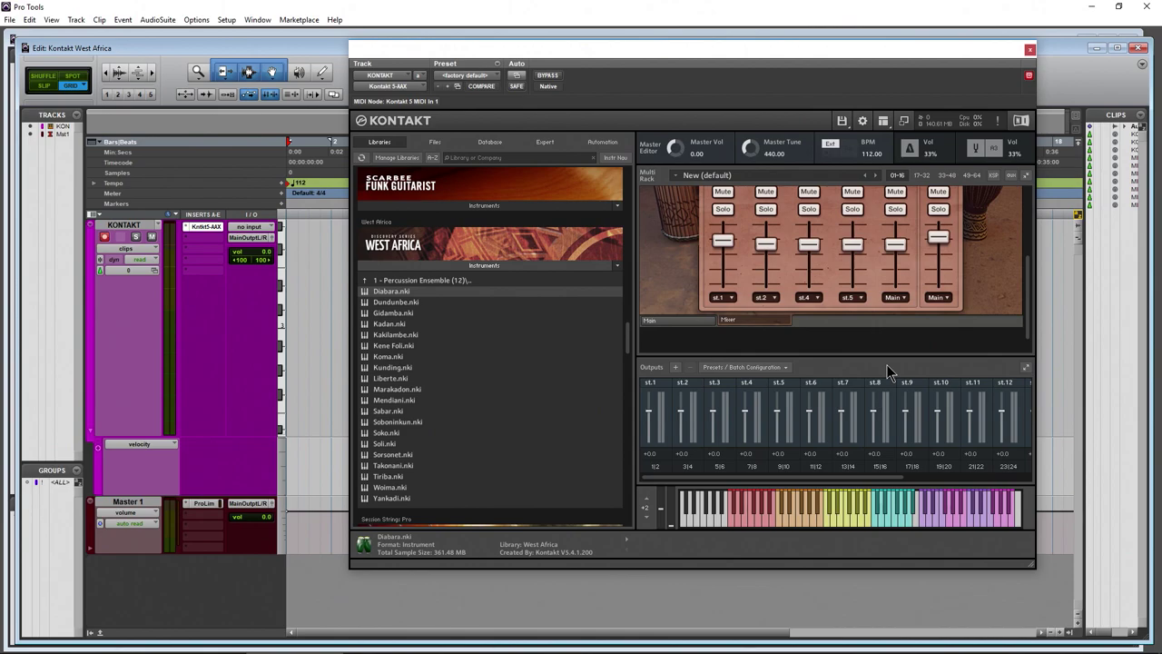
left_click(883, 123)
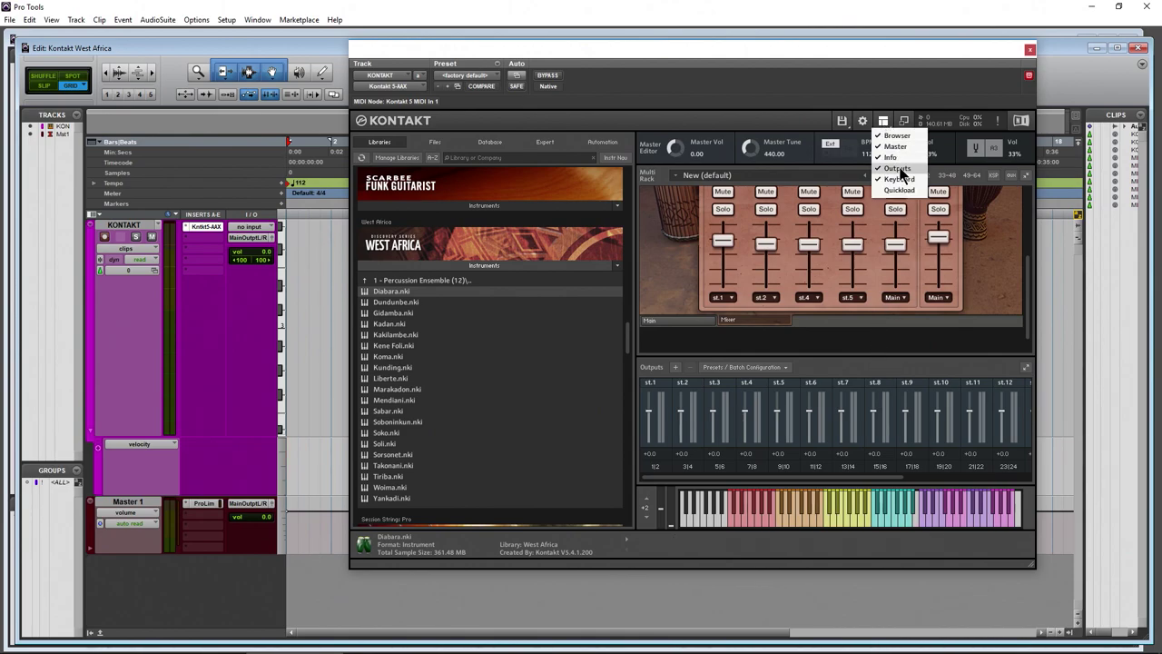
left_click(899, 170)
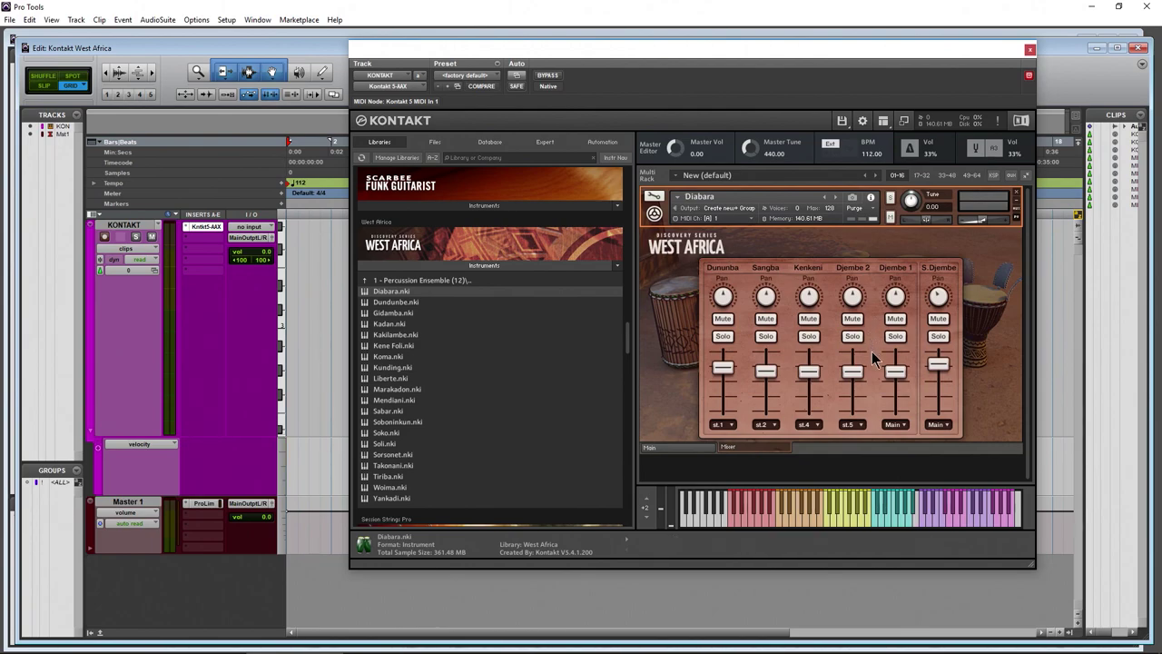
Route the Dununba, Sangba, Kenkeni and Djembe 2 mixer channels back to the Main output
left_click(725, 424)
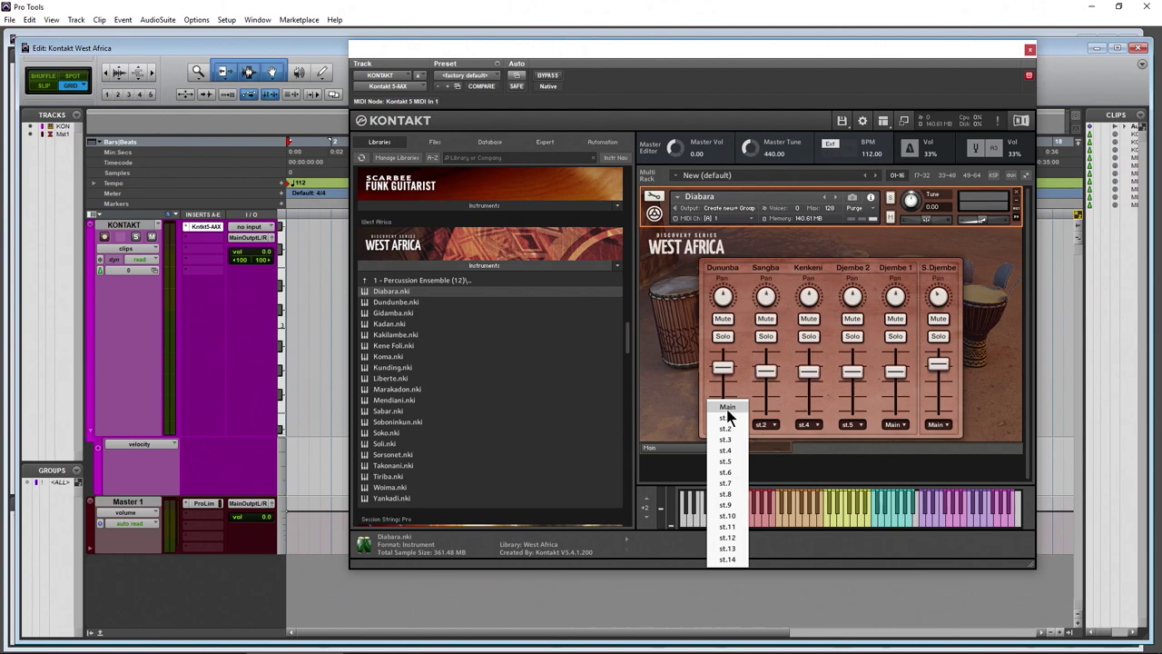
left_click(727, 407)
left_click(765, 423)
left_click(770, 406)
left_click(811, 425)
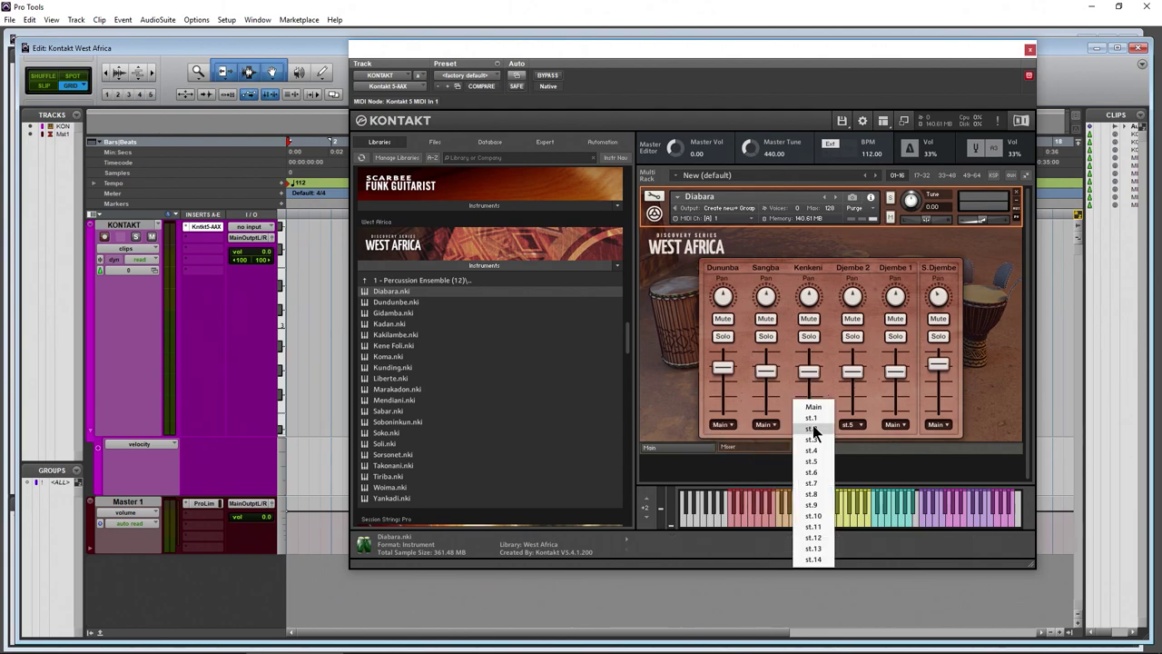
left_click(808, 407)
left_click(862, 425)
left_click(860, 408)
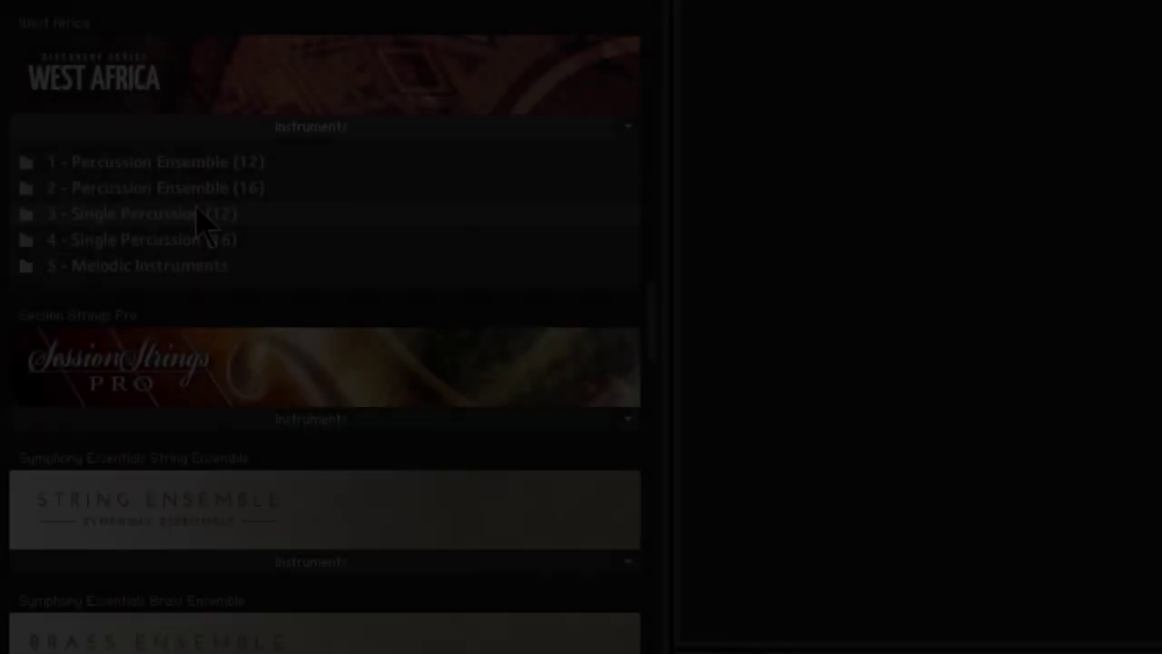
Load Djembe 1 and Krin 2 from the 3 - Single Percussion (12) folder, and audition the Djembe 1 pattern
double_click(194, 216)
left_click_drag(70, 215, 962, 174)
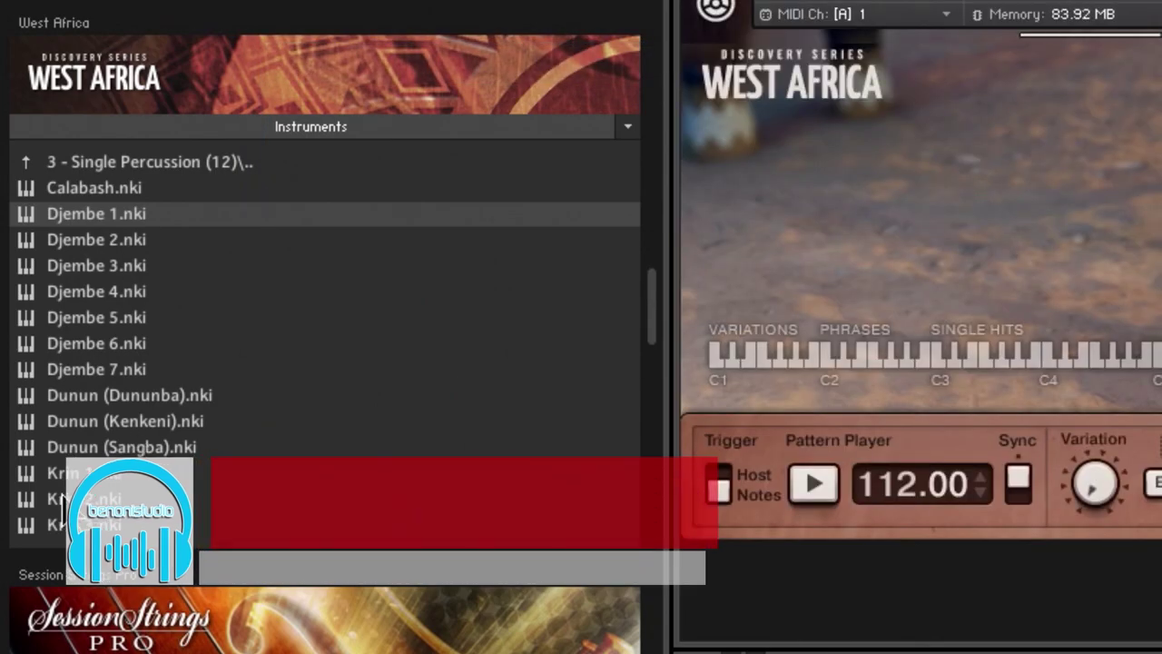
left_click_drag(81, 499, 1028, 576)
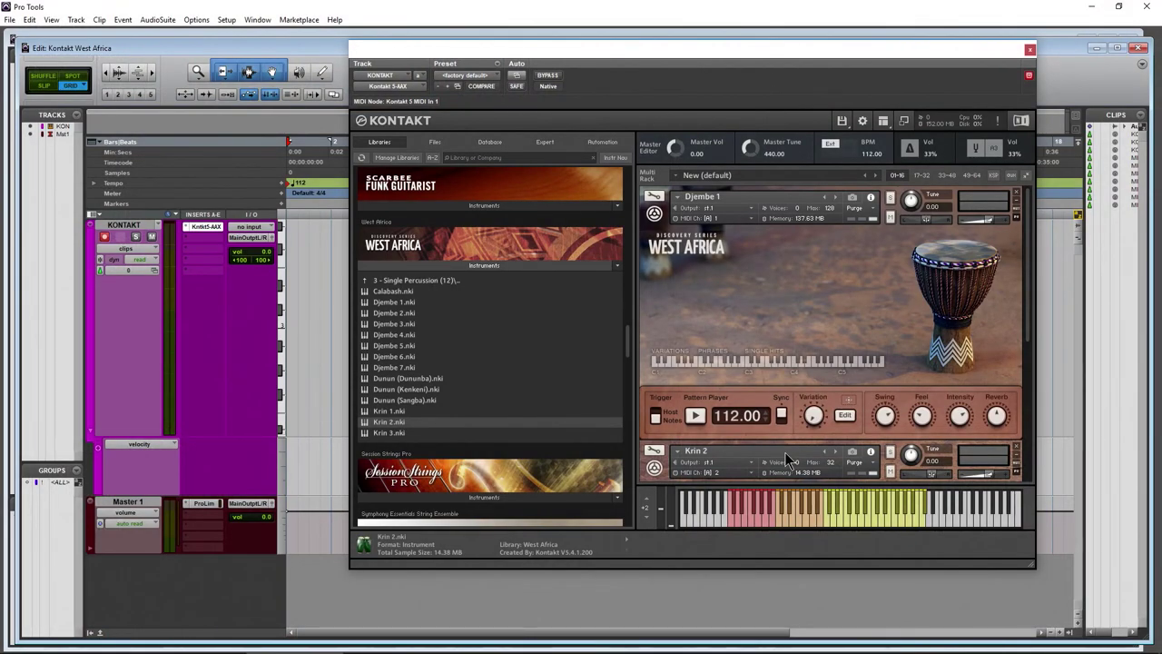
scroll(463, 319, "down", 1)
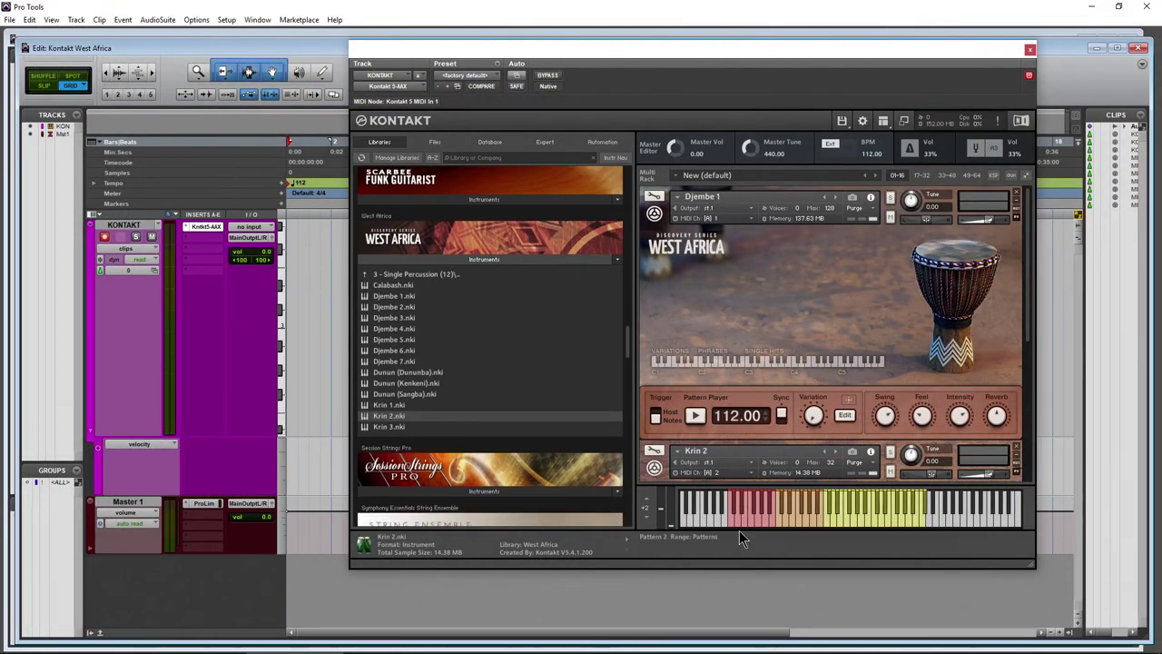
left_click(694, 416)
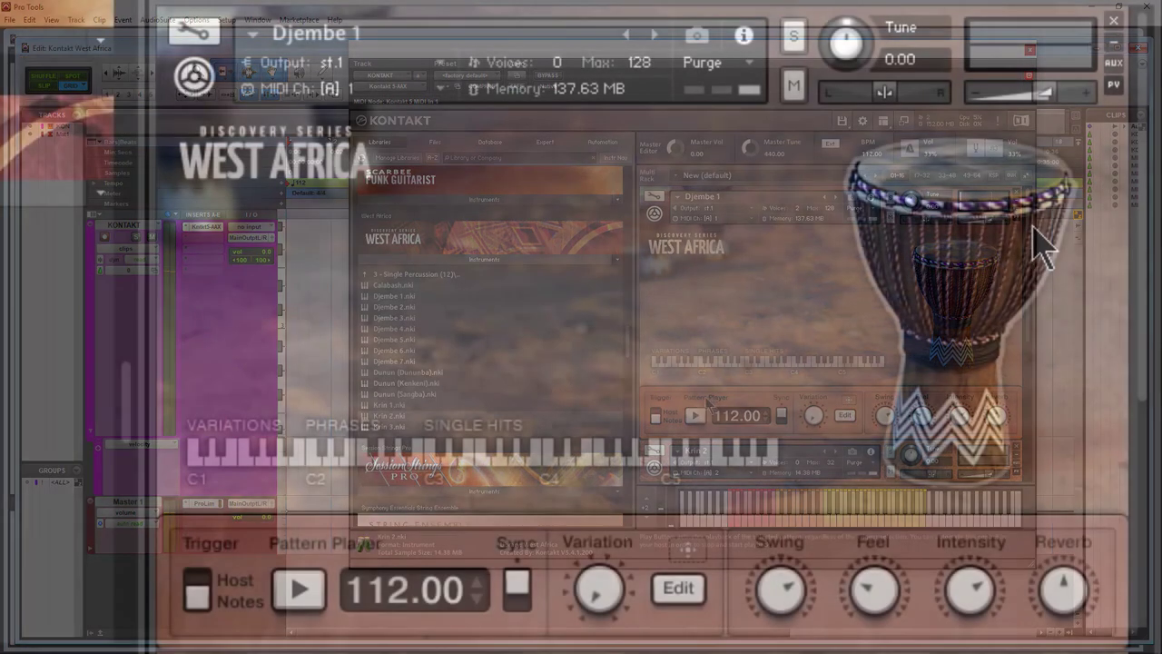
Open the drum settings of Djembe 1, look through the djembe choices and raise its Tap Vol
left_click(986, 280)
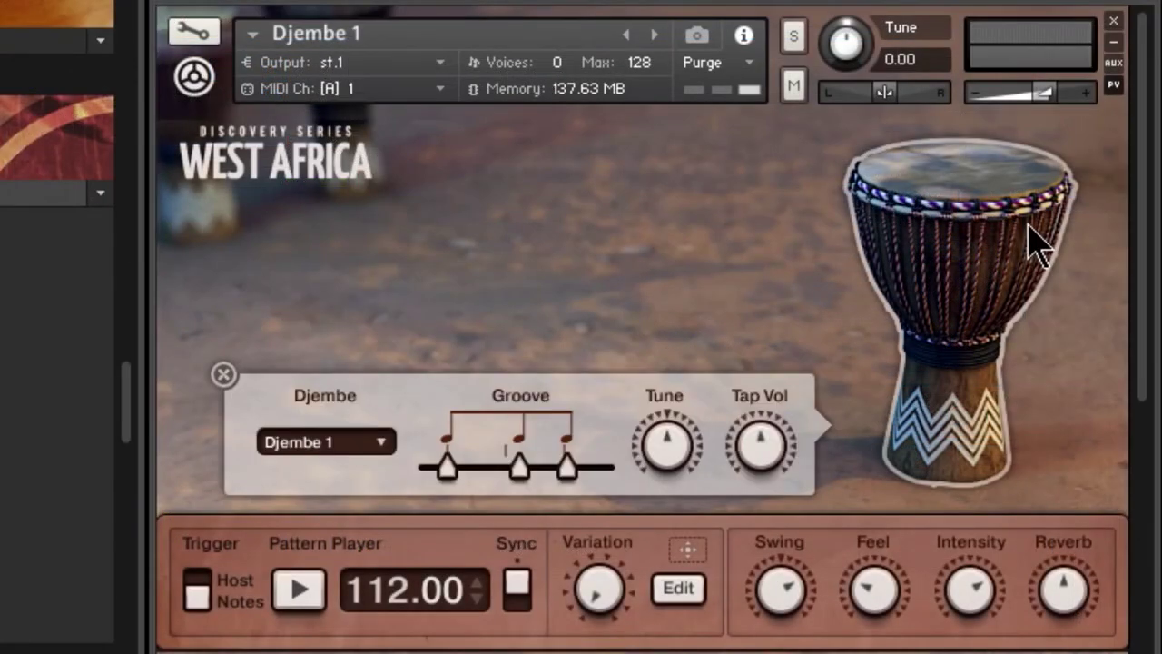
left_click(381, 443)
left_click(490, 410)
left_click_drag(778, 472, 761, 406)
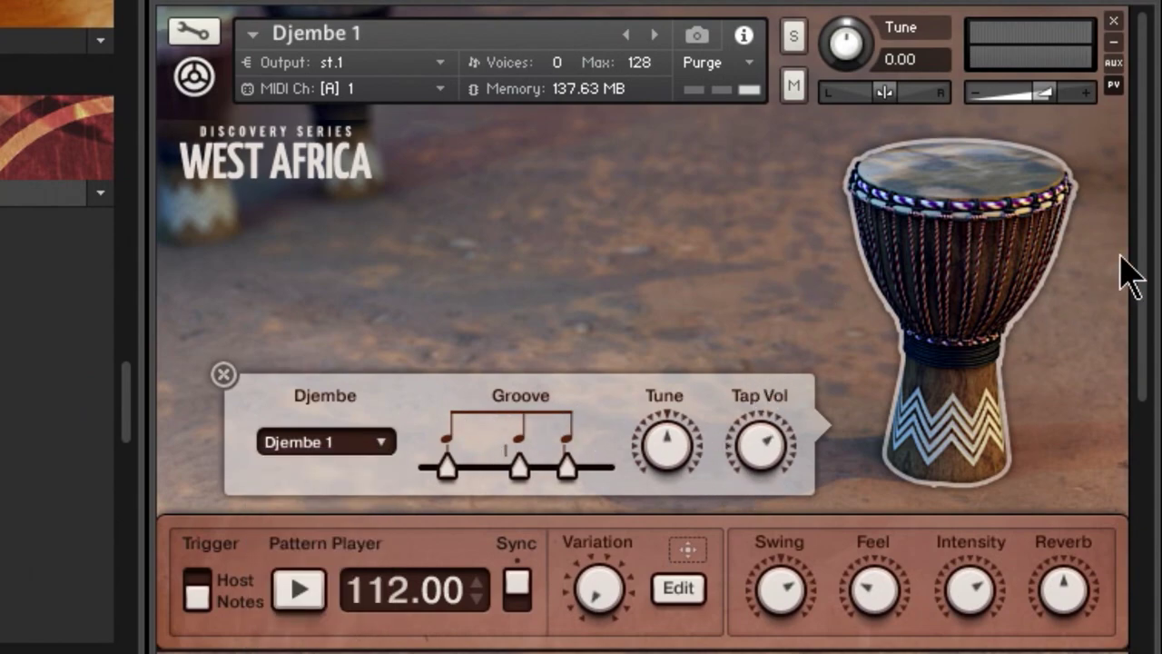
Examine the Krin 2 instrument's settings for krin type, groove, low tuning and high tuning
scroll(1149, 228, "down", 5)
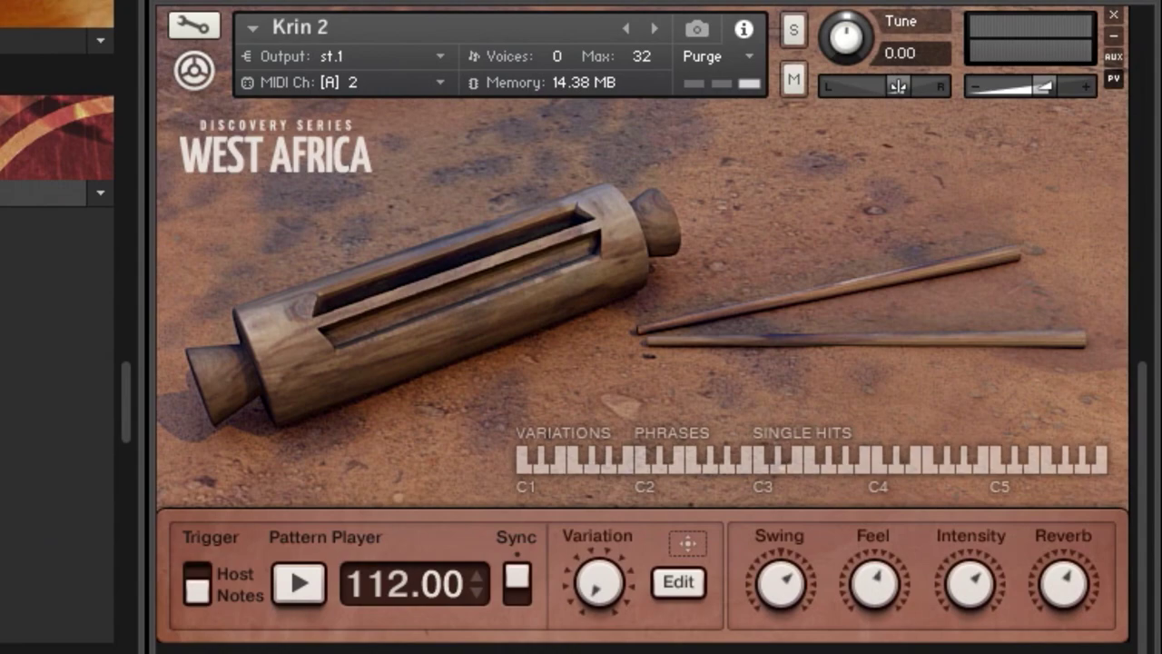
left_click(493, 318)
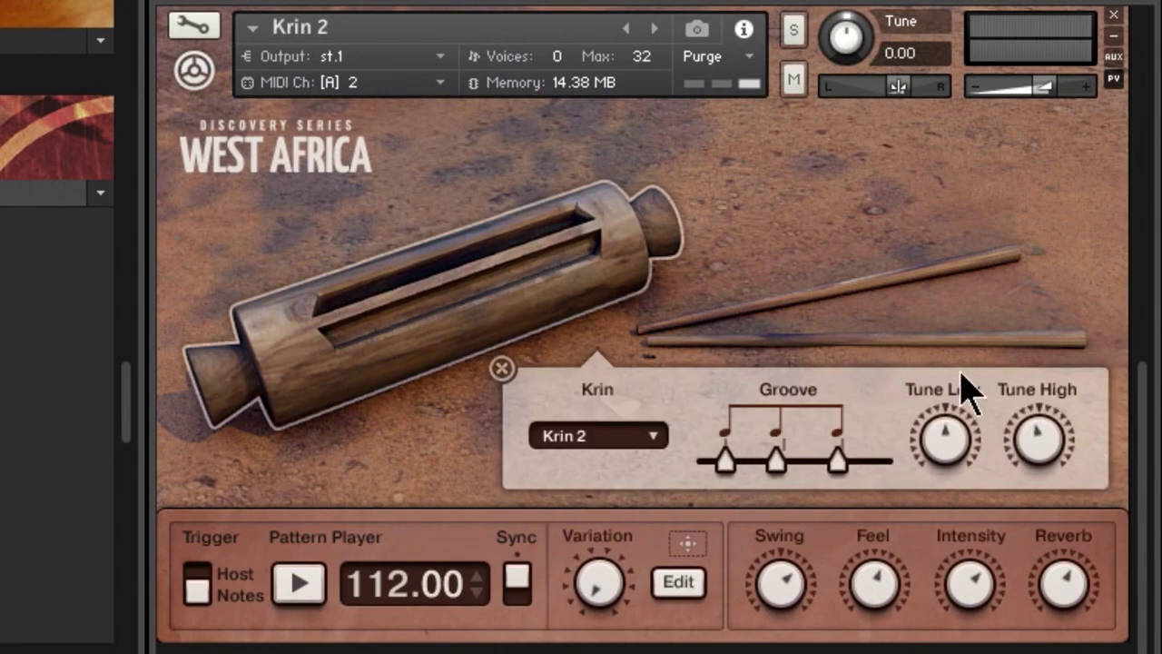
scroll(1145, 372, "up", 2)
scroll(1144, 345, "up", 2)
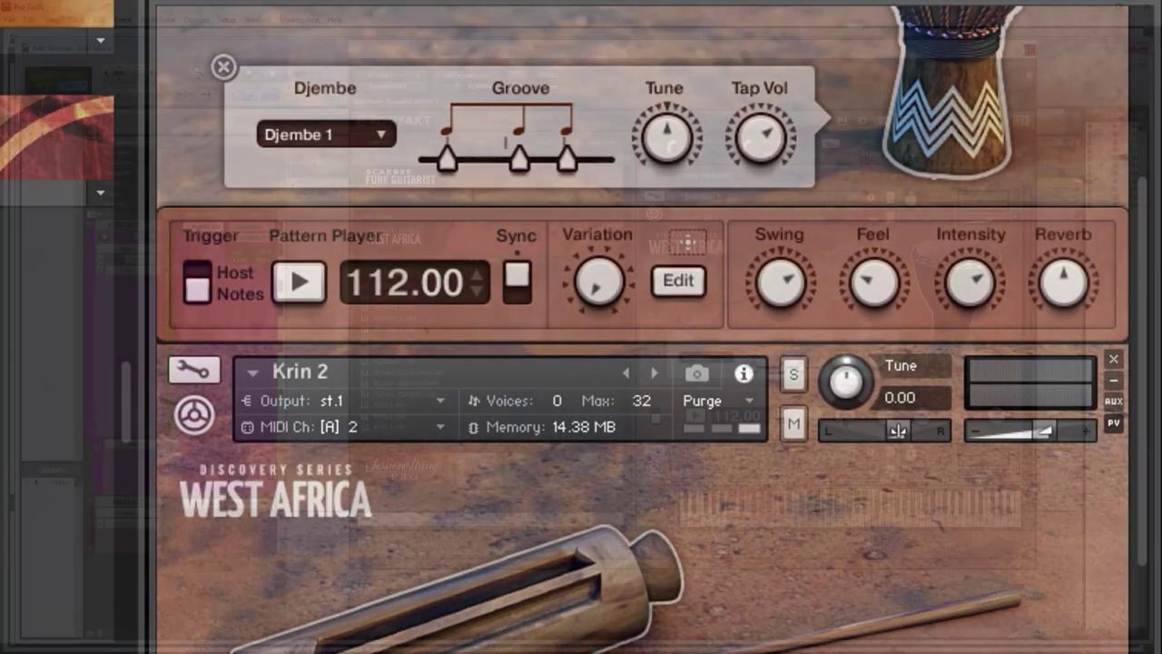
Open the Djembe 1 pattern editor, swap the hands, and swap them back with the pattern playing
left_click(674, 270)
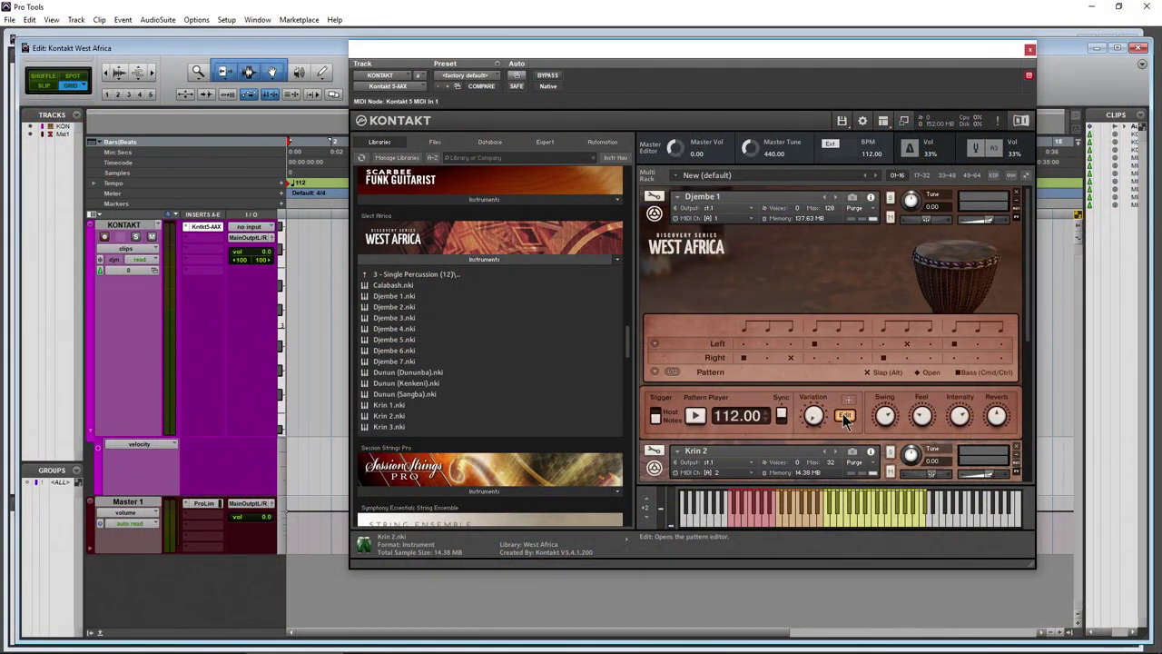
left_click(655, 343)
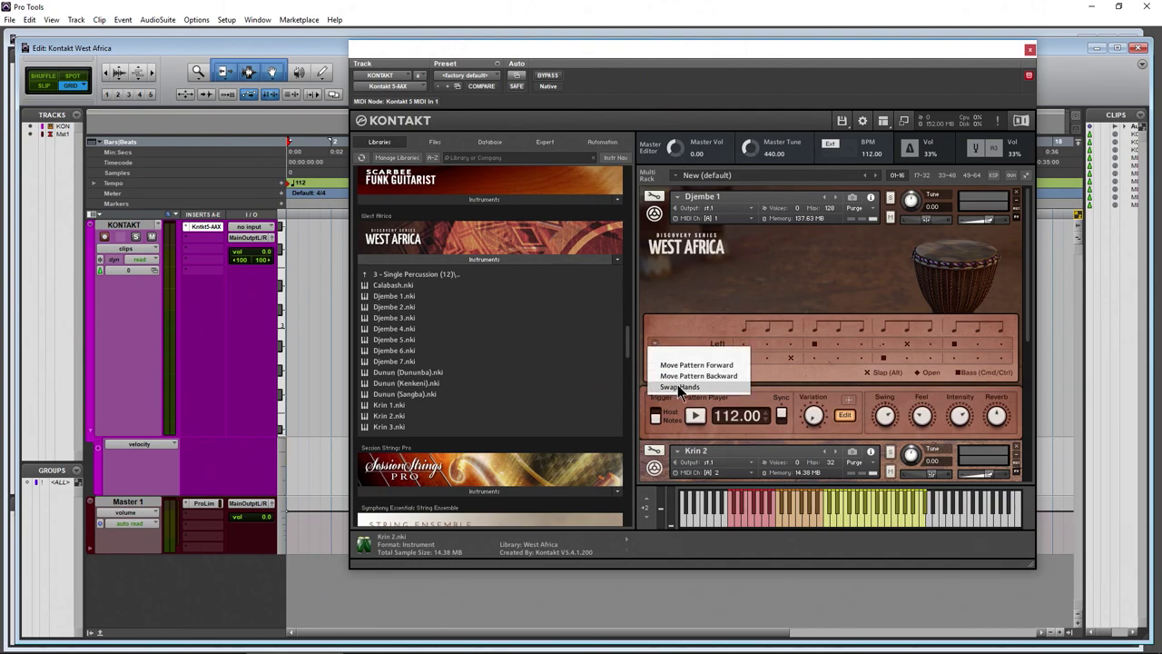
left_click(677, 387)
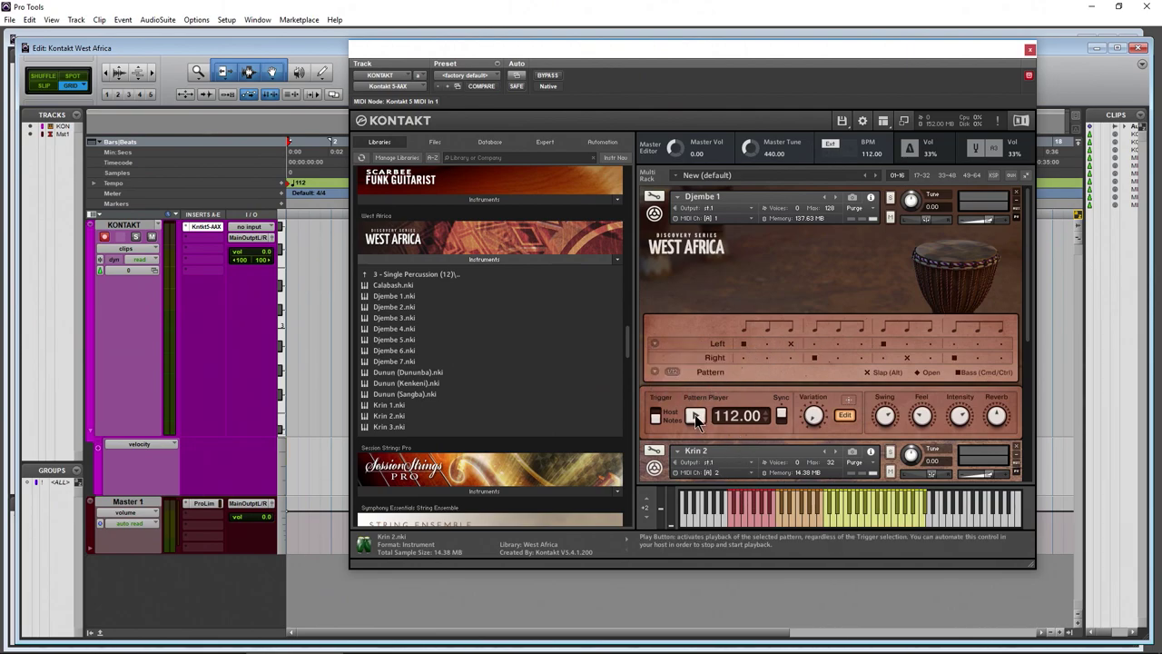
left_click(695, 415)
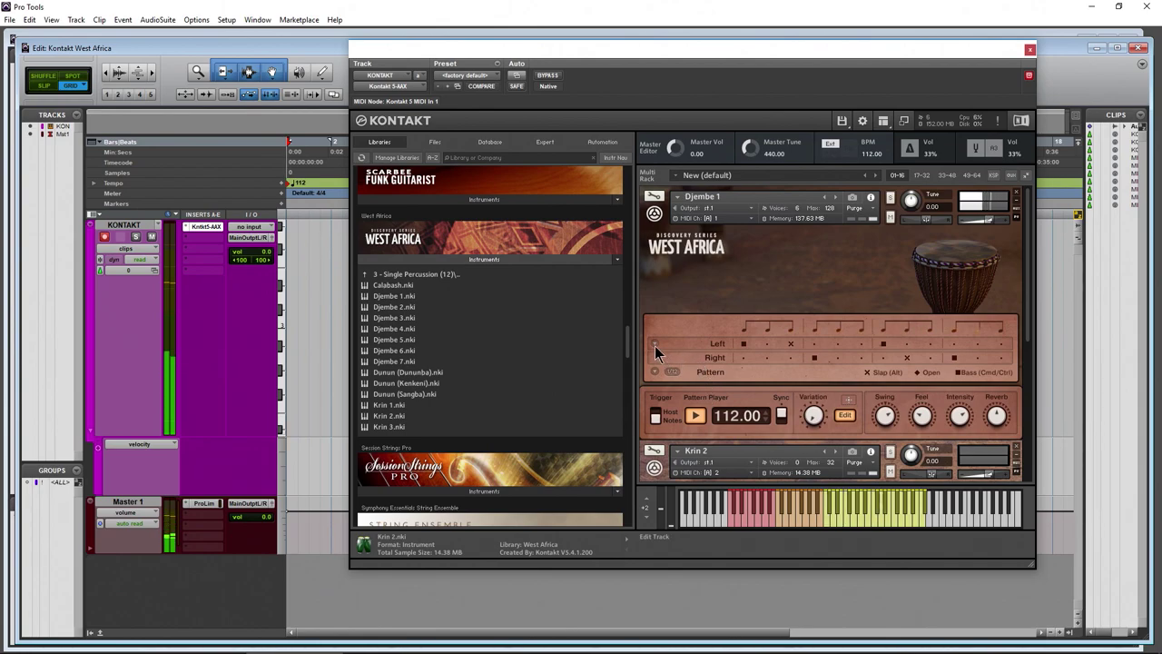
left_click(654, 345)
left_click(671, 388)
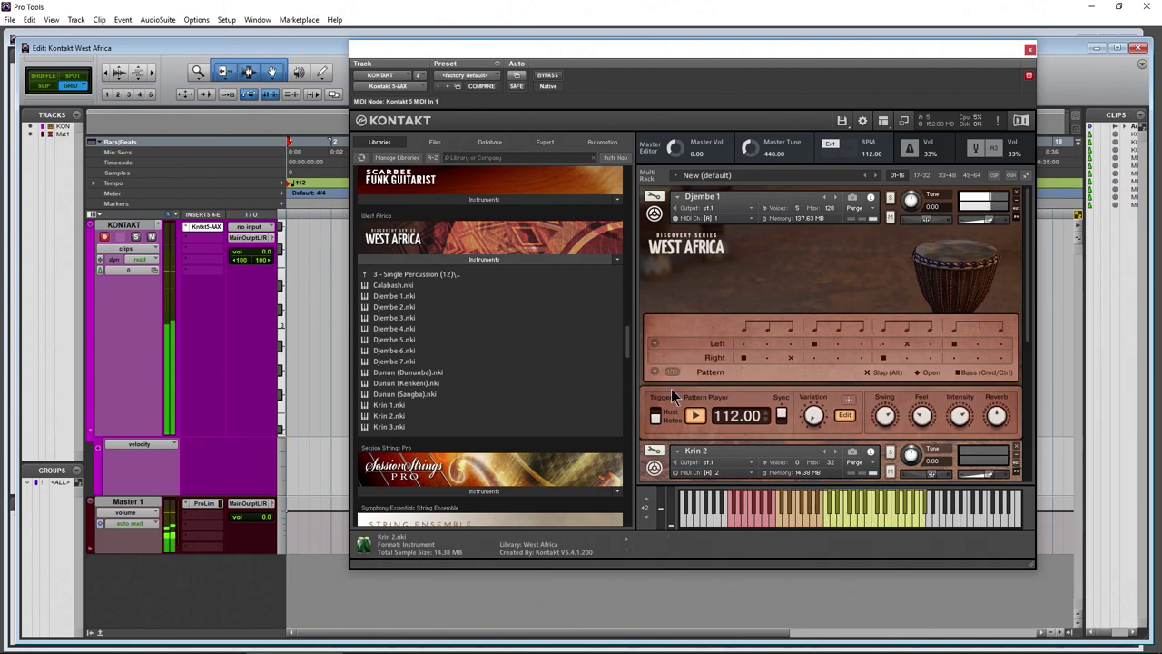
Add an open hit on the second step of the Left row, compare the other beat grid and stop playback
left_click(767, 343)
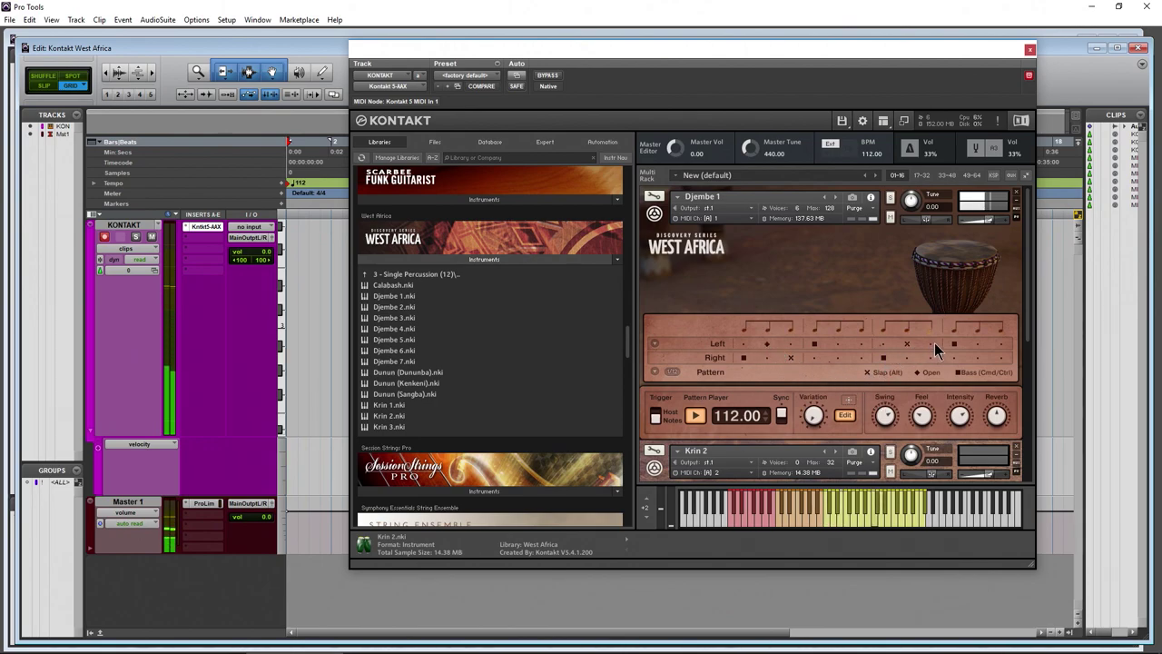
left_click(673, 371)
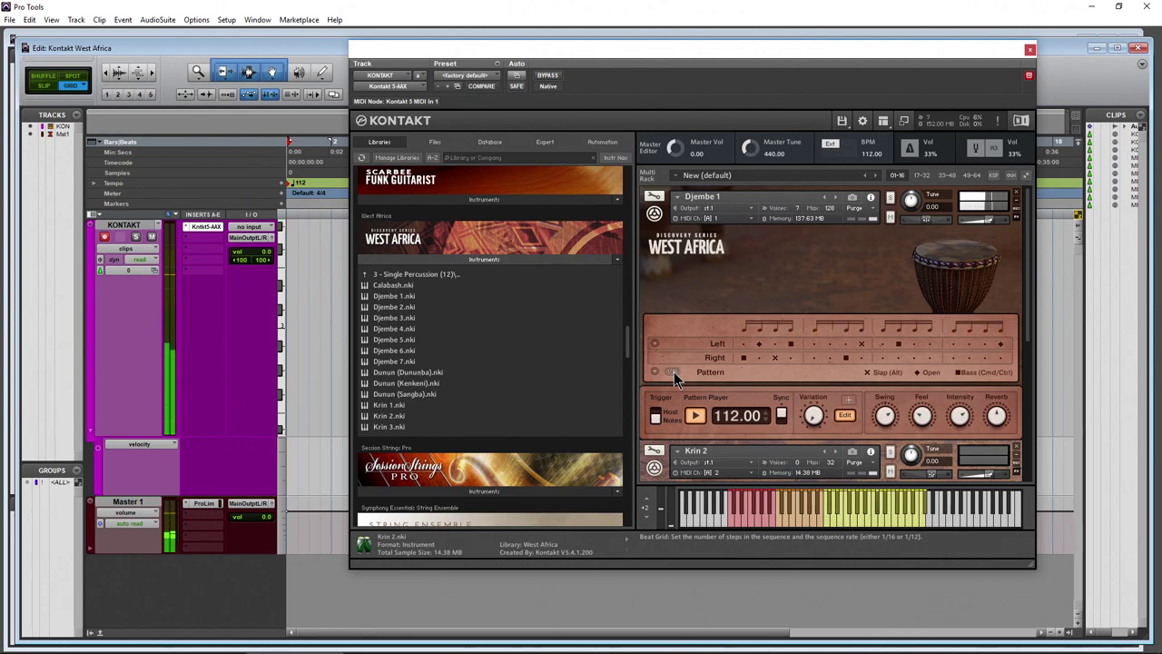
left_click(673, 371)
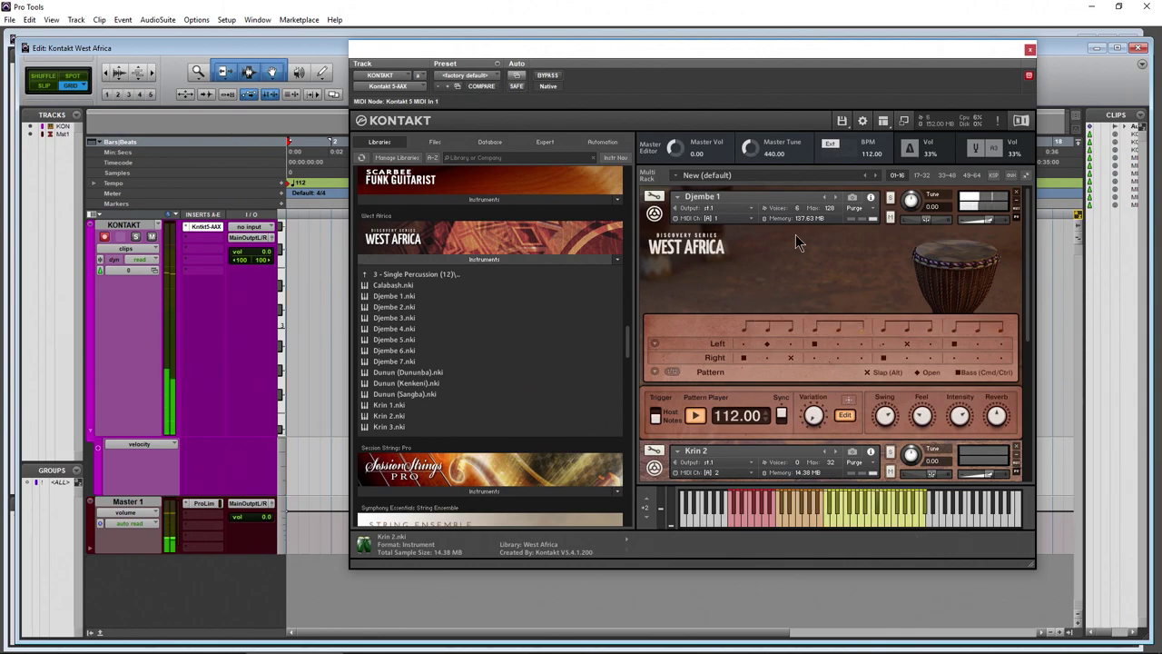
left_click(694, 416)
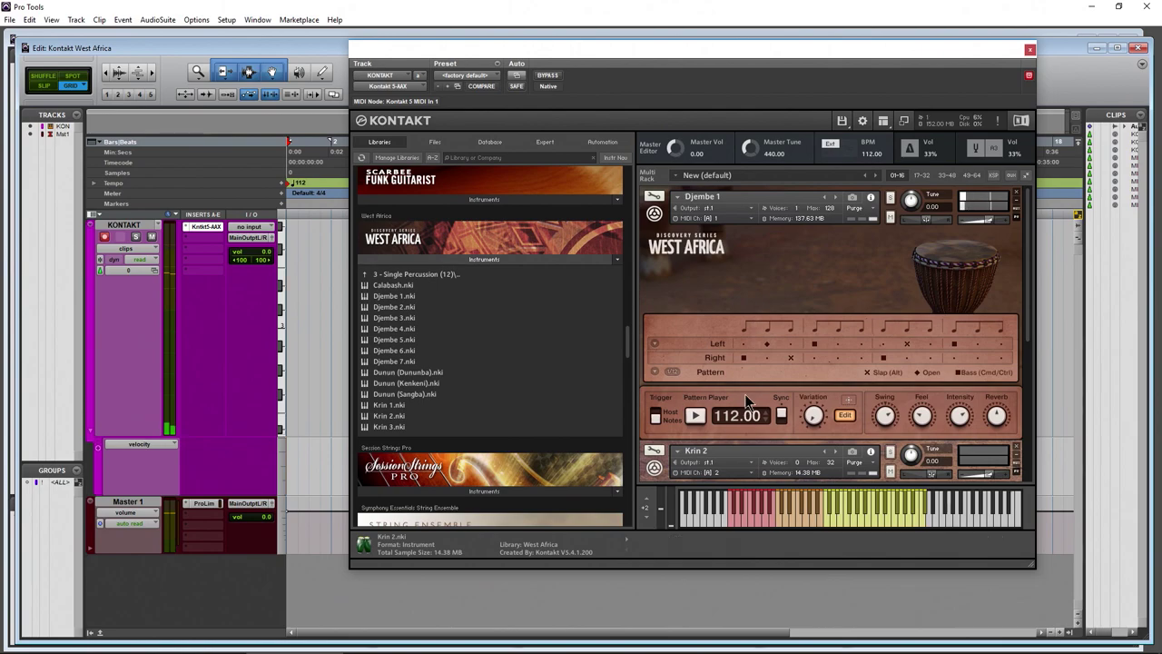
Switch between Djembe 1 variations, and place the first one as a MIDI clip at bar 15 of the KONTAKT track for playback
left_click_drag(782, 52, 630, 61)
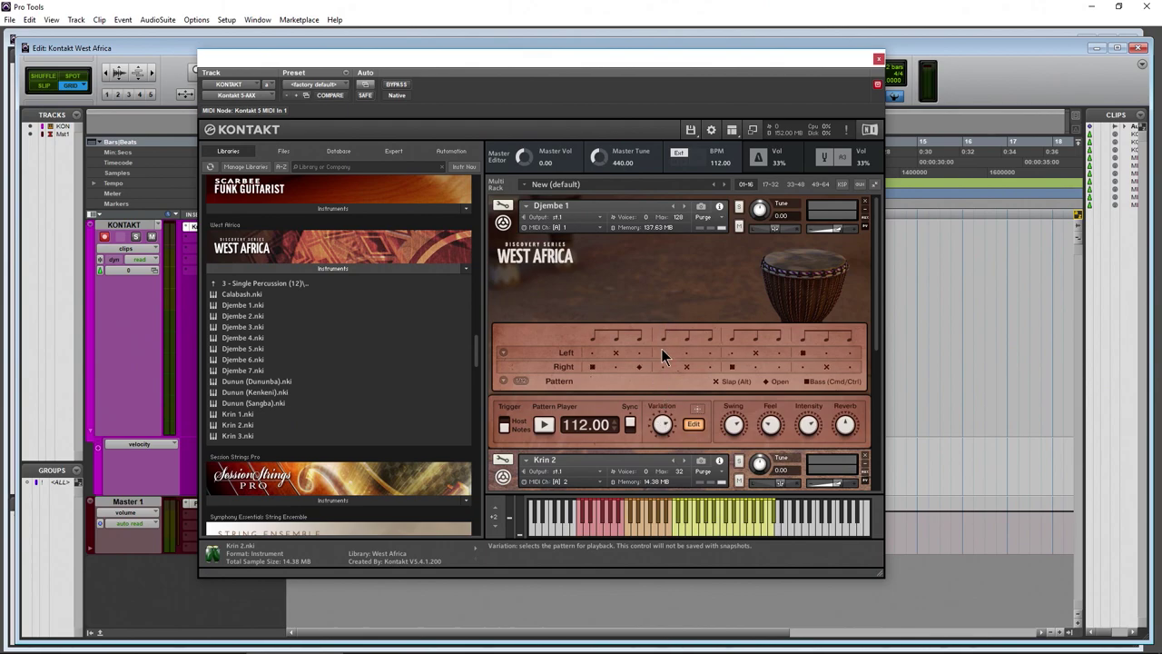
left_click(596, 529)
left_click(581, 532)
left_click_drag(696, 408, 909, 287)
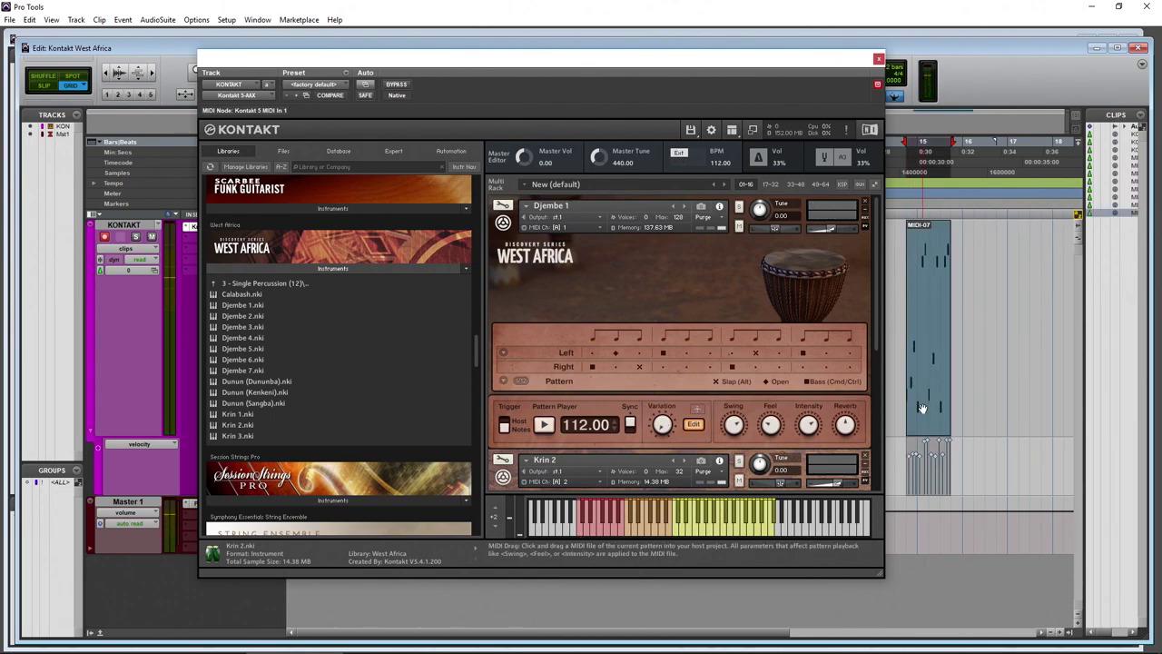
key("space")
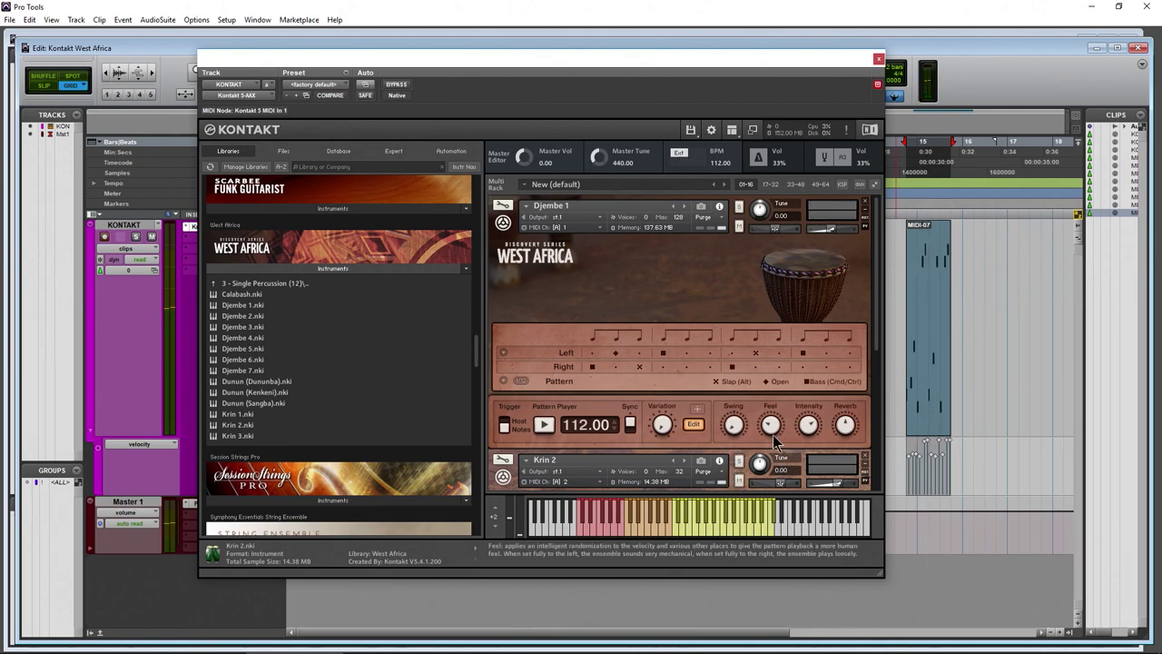
Place another MIDI clip of the Djembe 1 pattern at bar 16 of the KONTAKT track and play it back
left_click_drag(696, 410, 968, 356)
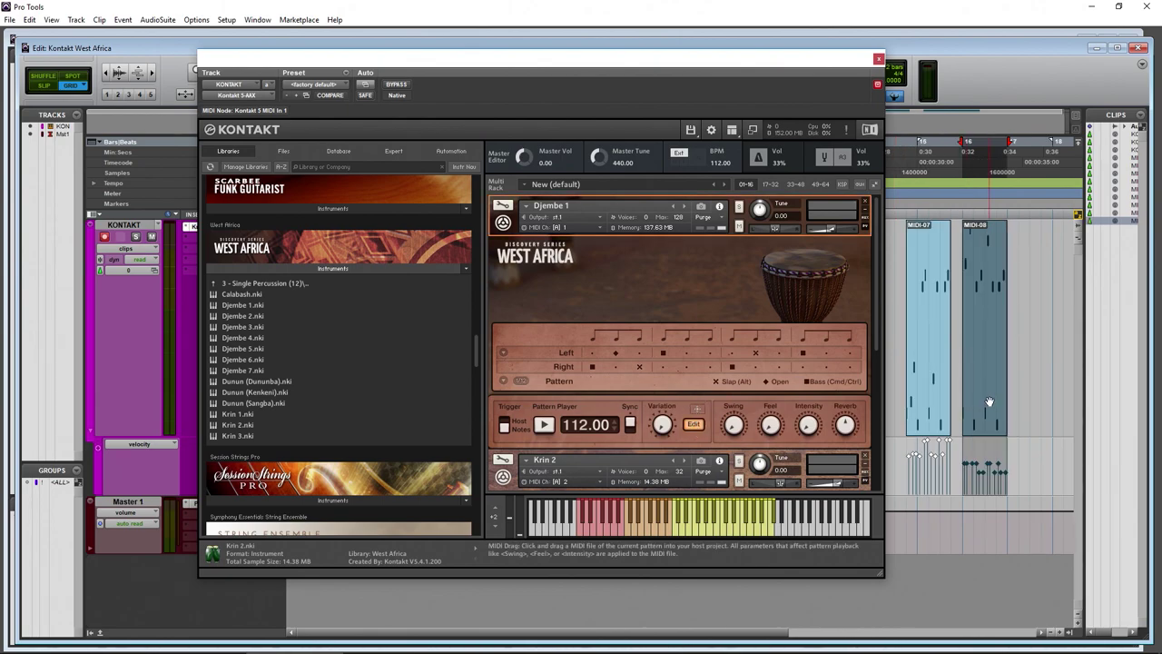
key("space")
key("space")
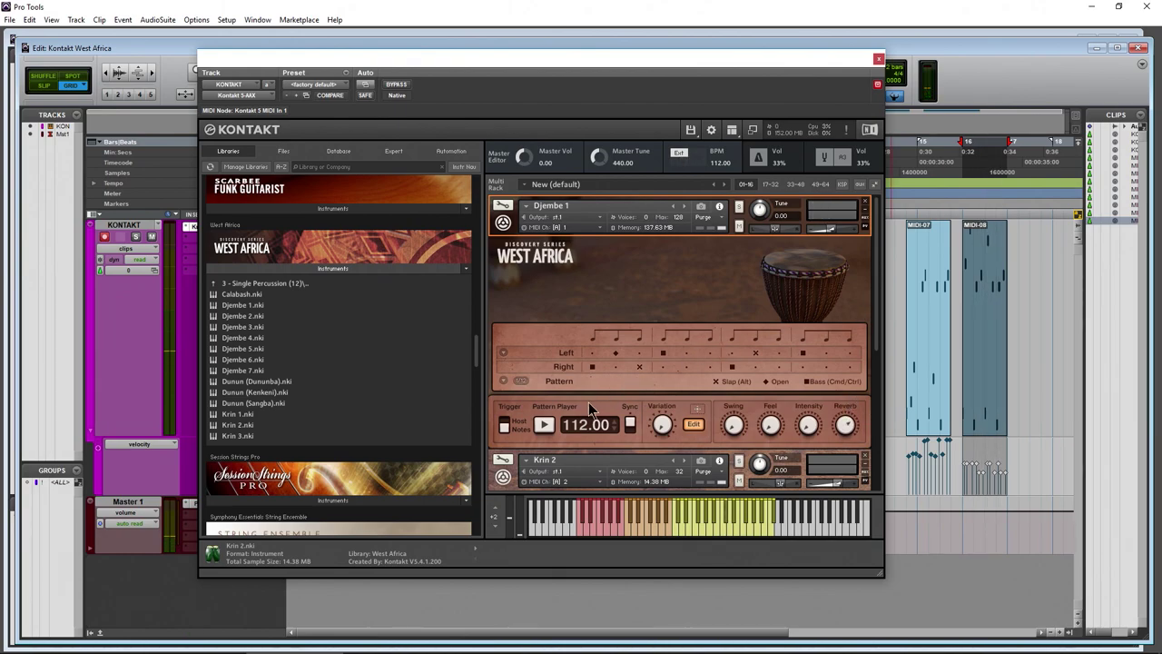
Audition several phrase and single-hit notes on the virtual keyboard with the Krin 2 instrument in view
left_click(851, 305)
mouse_move(874, 286)
left_mouse_down()
mouse_move(865, 355)
mouse_move(870, 307)
left_mouse_up()
left_click_drag(874, 288, 858, 391)
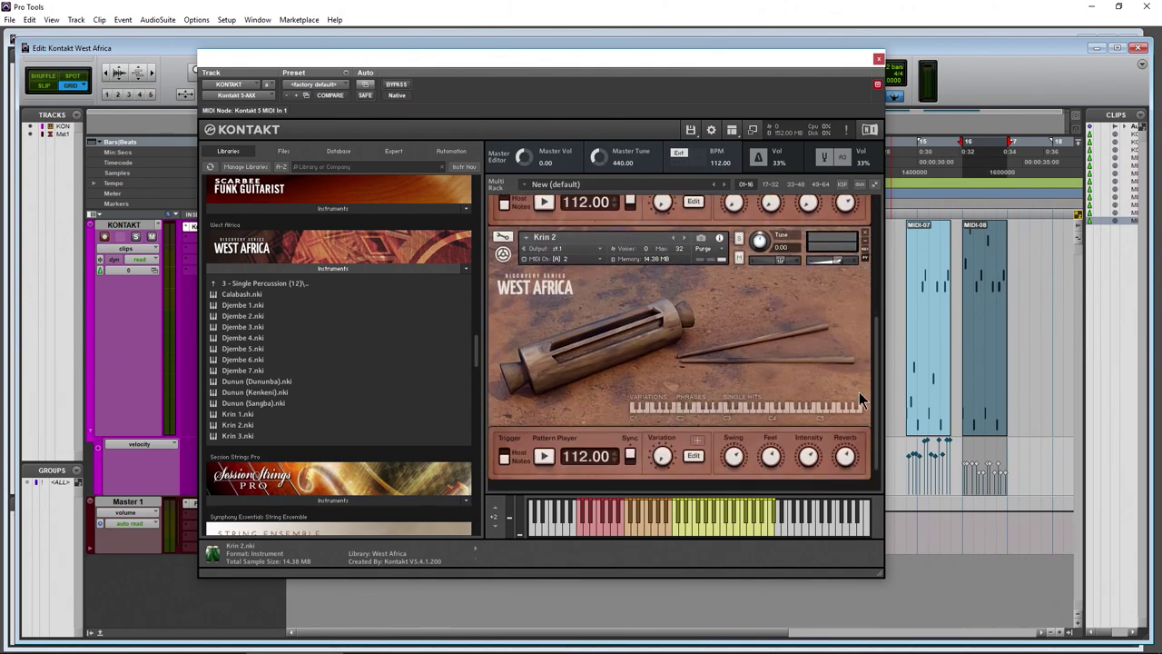
left_click(643, 532)
left_click(659, 532)
left_click(679, 534)
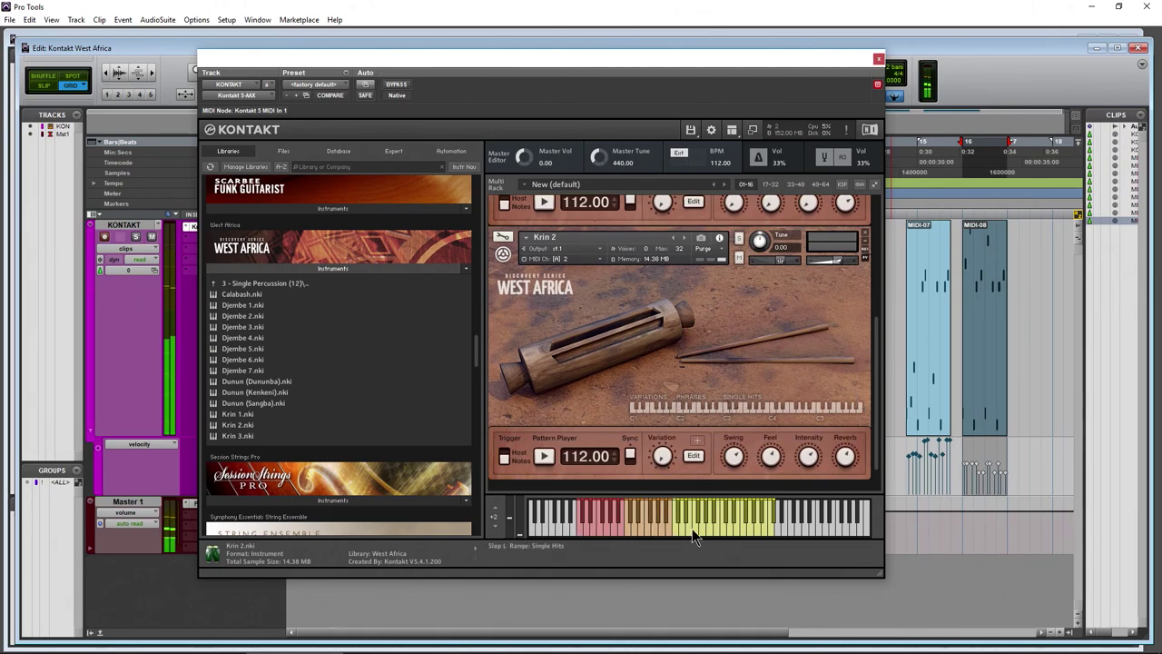
Set Krin 2's MIDI channel to omni and solo the instrument
left_click(574, 260)
left_click(579, 264)
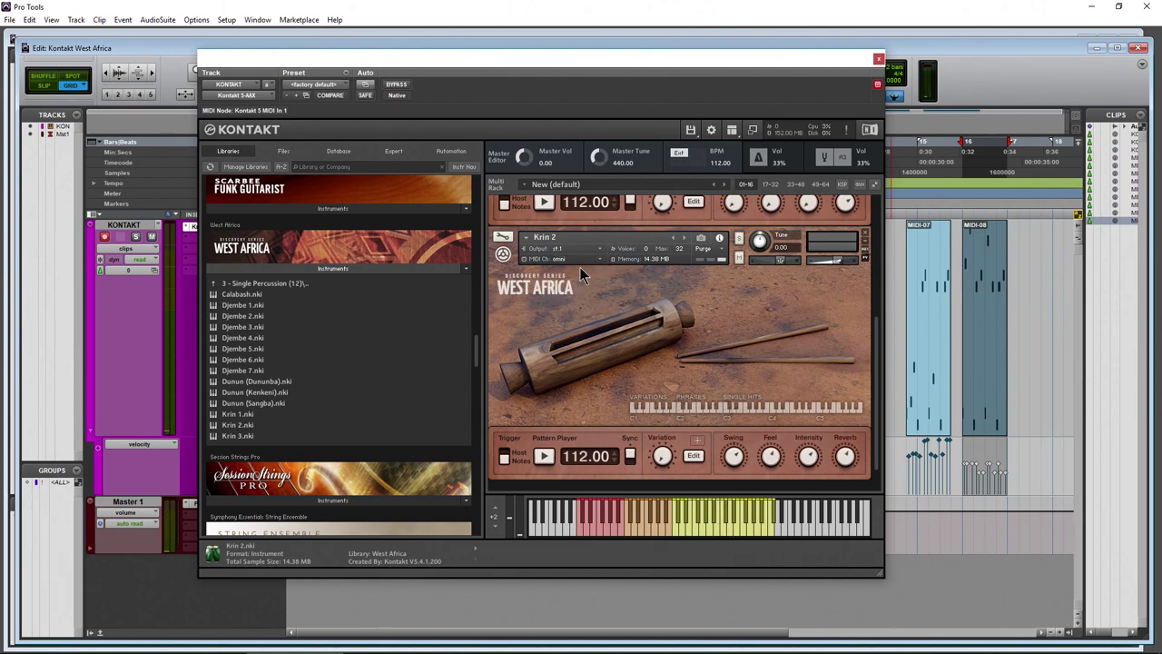
left_click(739, 240)
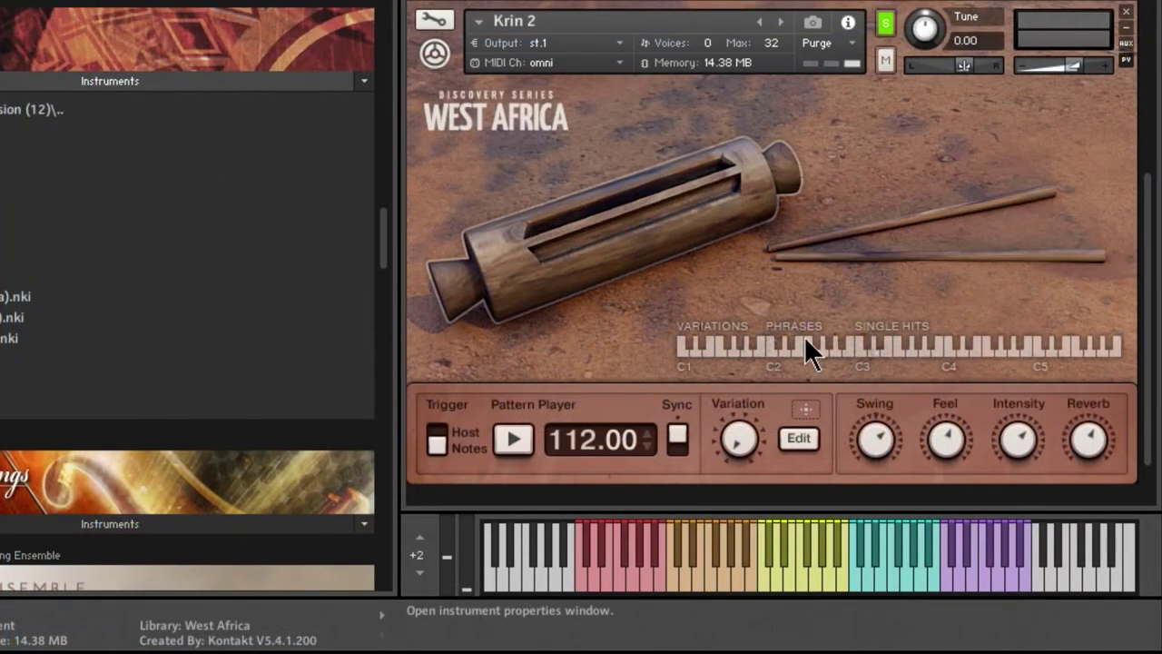
Audition Krin 2's patterns up to Pattern 10 and inspect the High and Low rows in its pattern editor, closing the editor again
left_click(577, 577)
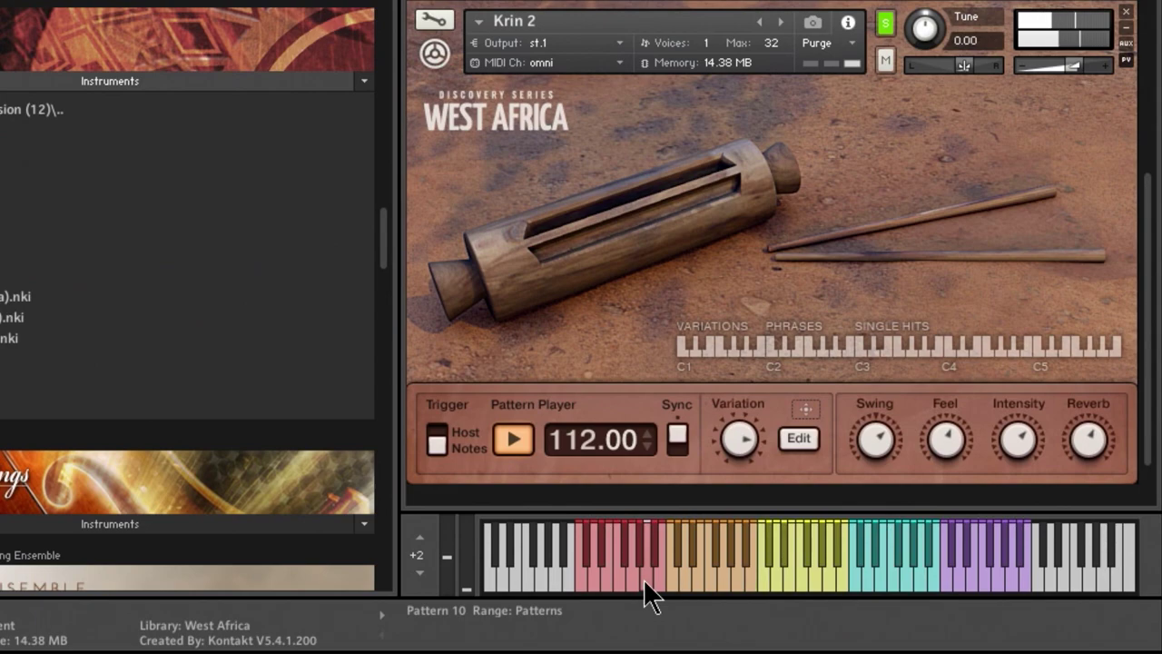
left_click(799, 436)
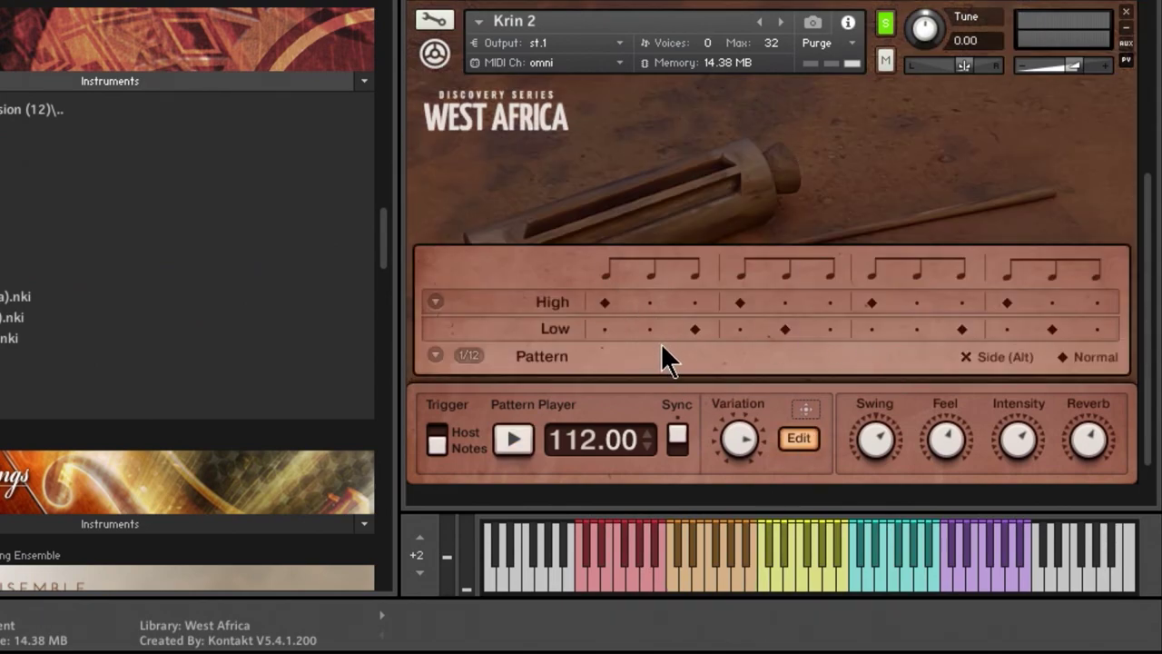
left_click(801, 438)
scroll(780, 368, "down", 1)
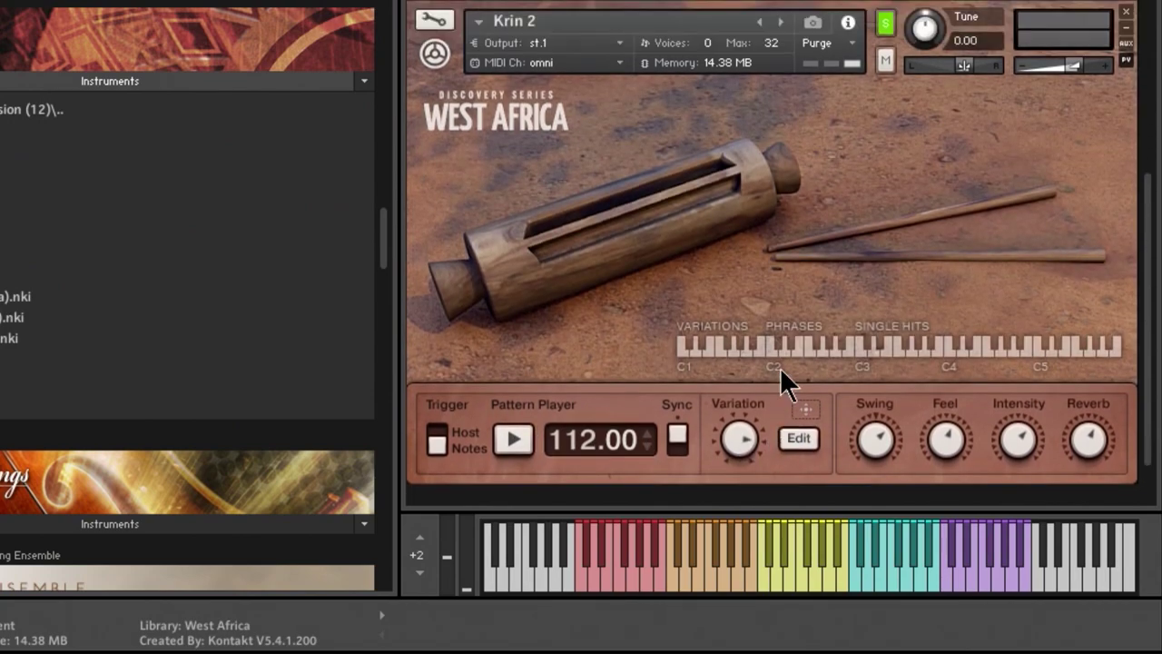
Turn off Krin 2's solo and remove both Krin 2 and Djembe 1 from the rack
scroll(779, 367, "up", 3)
left_click(886, 92)
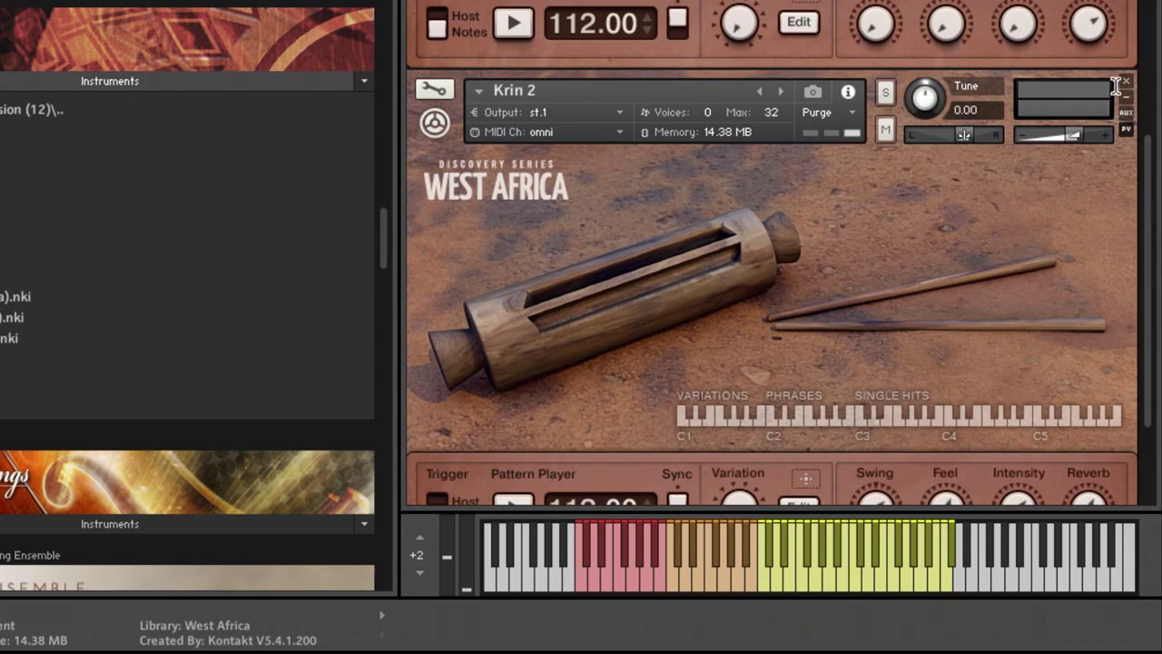
left_click(573, 293)
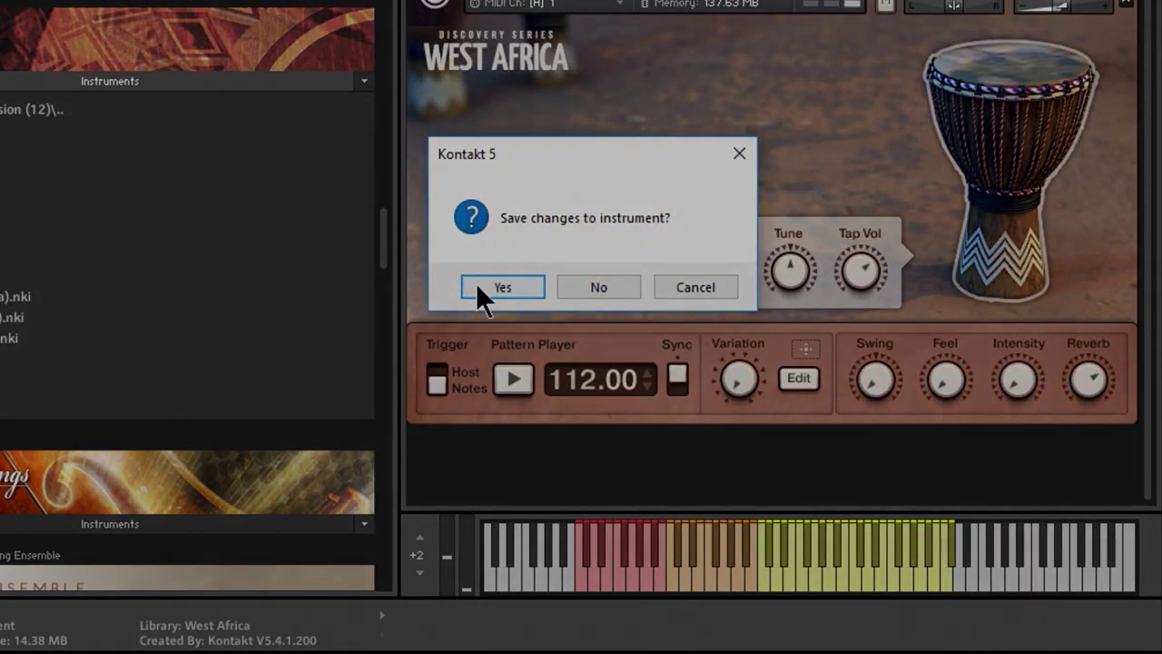
left_click(481, 286)
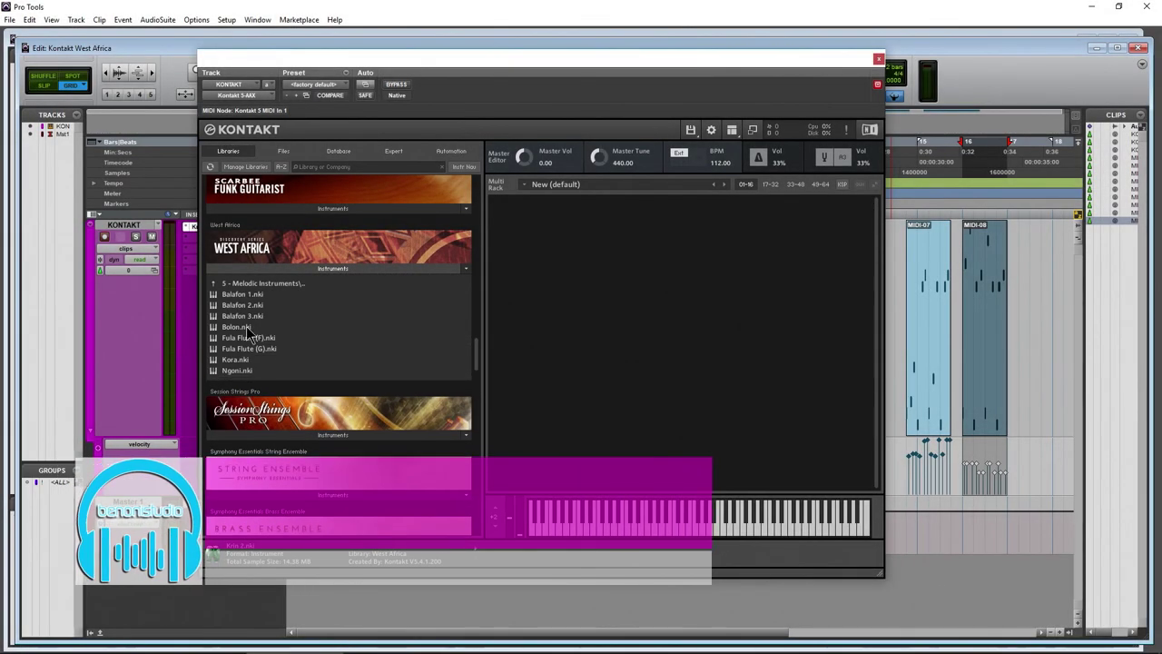
Load Balafon 1 from the Melodic Instruments into the rack and delete the old MIDI clips at bars 15 and 16
left_click_drag(668, 260, 656, 260)
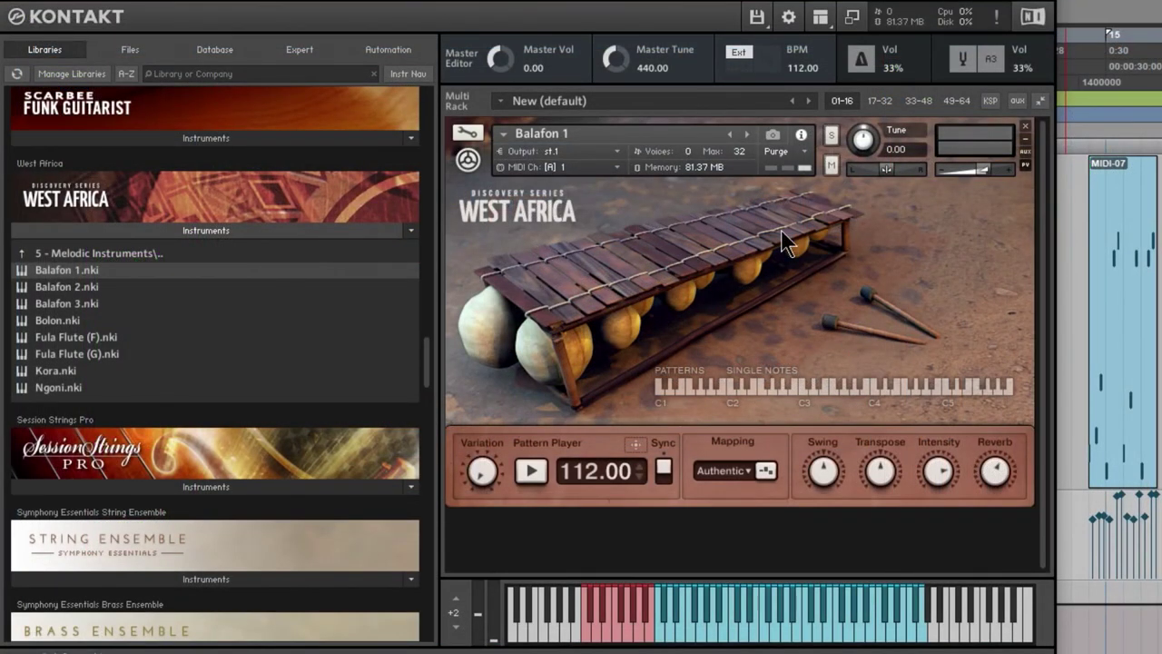
left_click(1104, 454)
key("Delete")
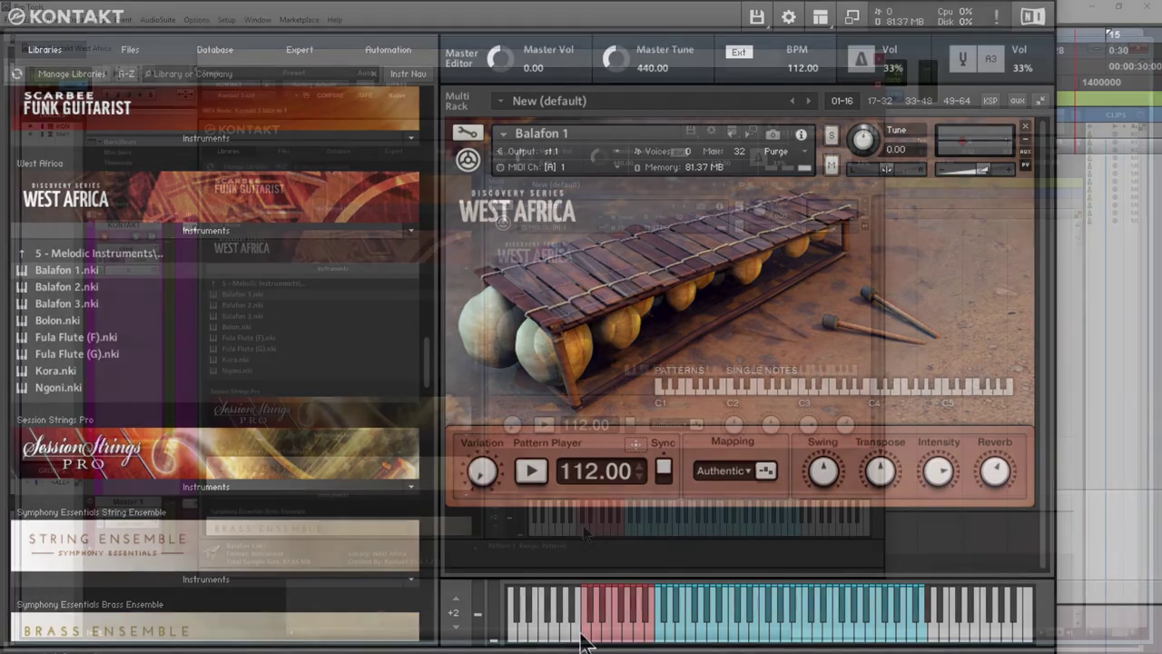
Audition Balafon 1's patterns from the pattern keys, stop the pattern player, and briefly run the session playback
left_click(591, 639)
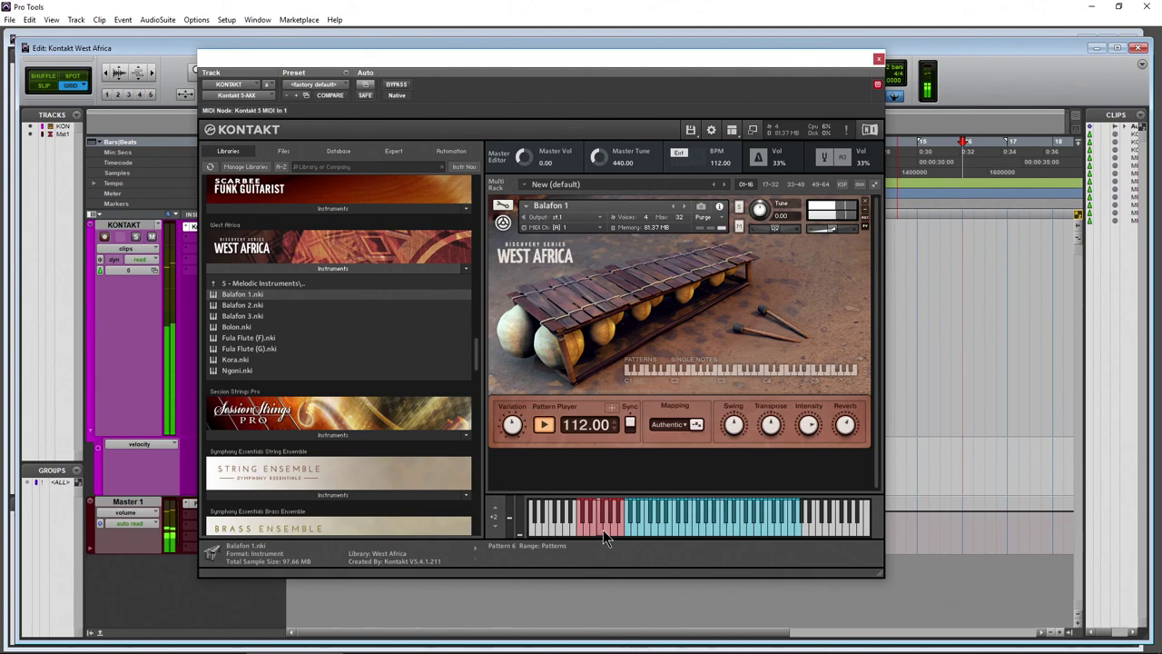
left_click(543, 424)
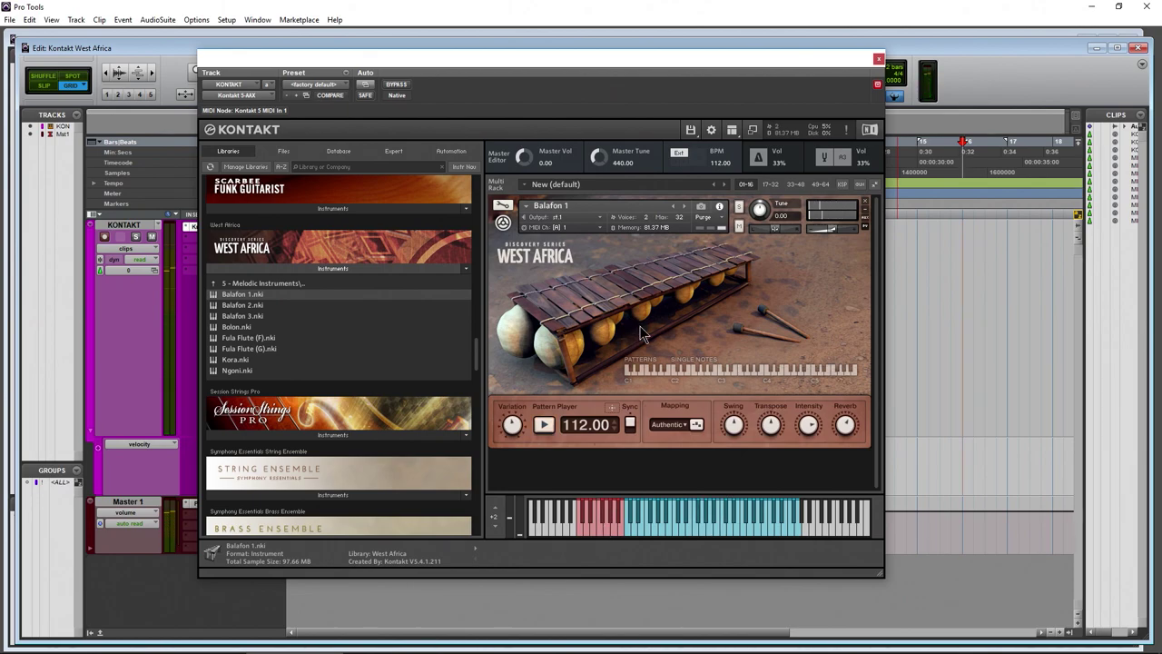
key("space")
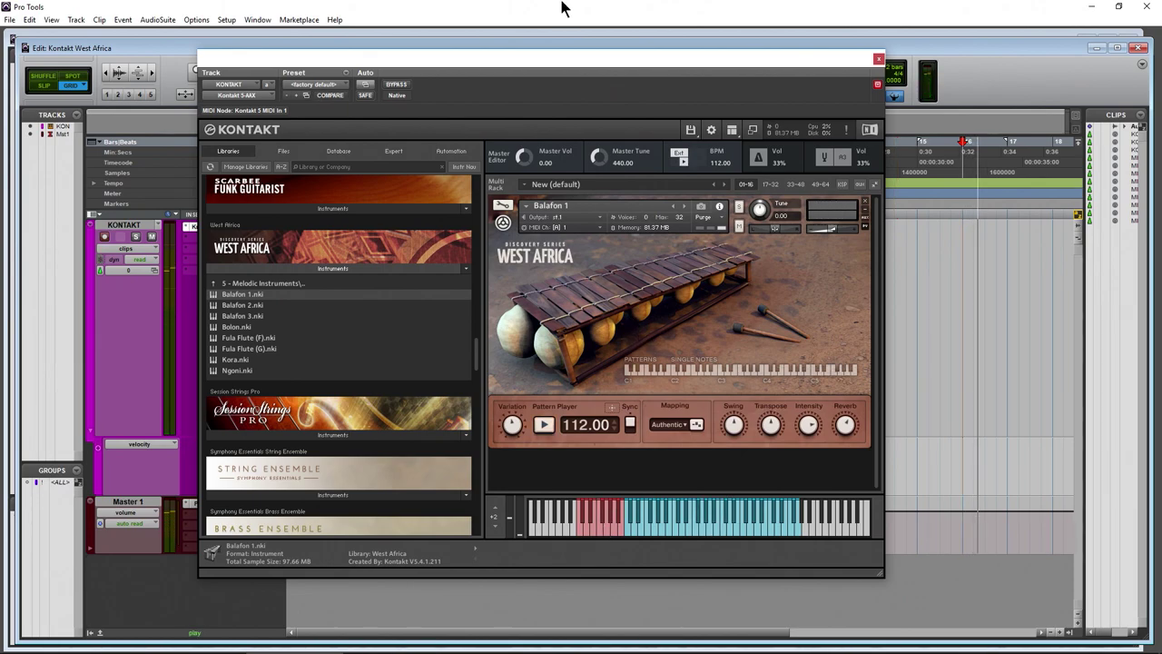
key("space")
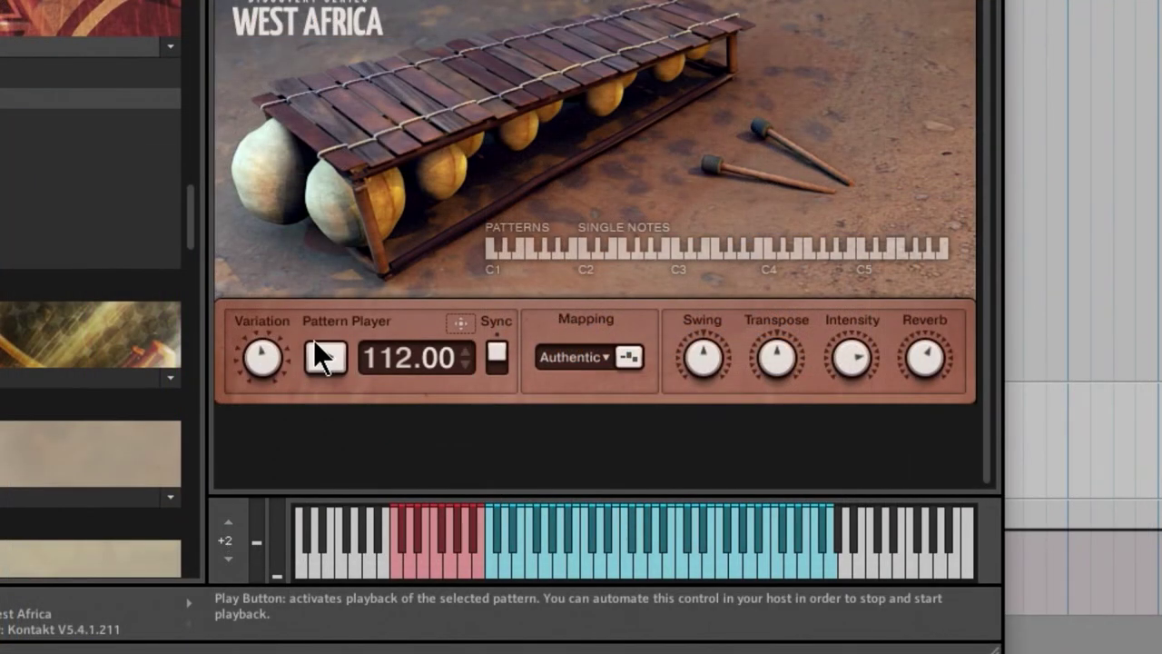
Switch Balafon 1's tempo sync off and back on, and place its current pattern as a MIDI clip at bar 15 of the KONTAKT track
left_click(497, 360)
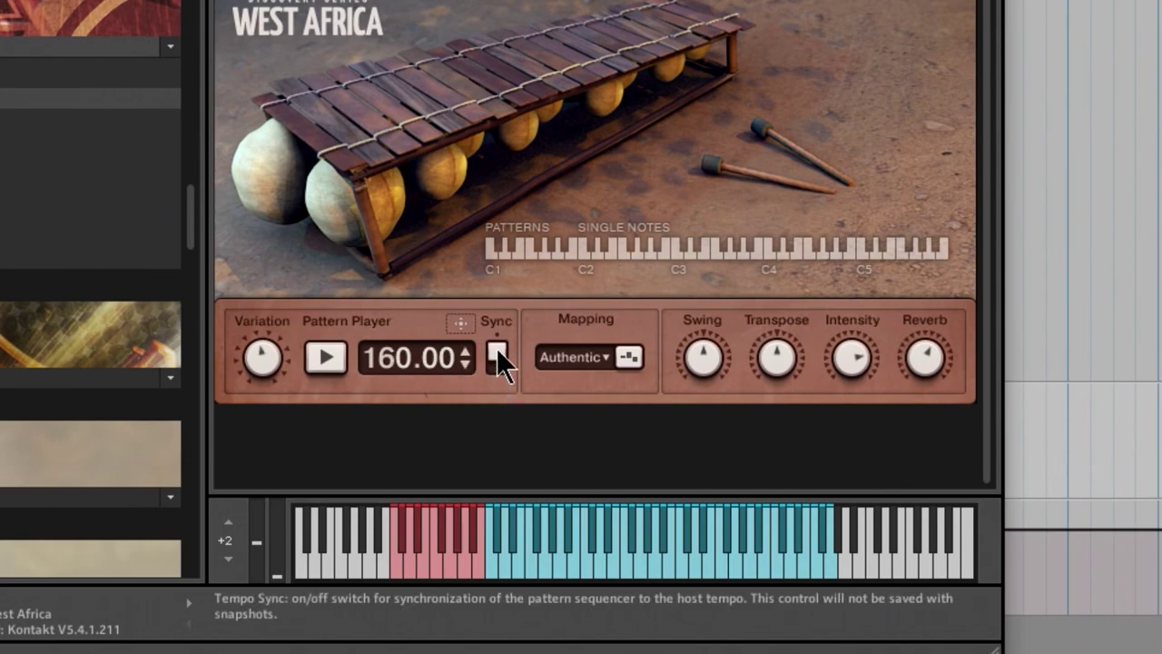
left_click(496, 349)
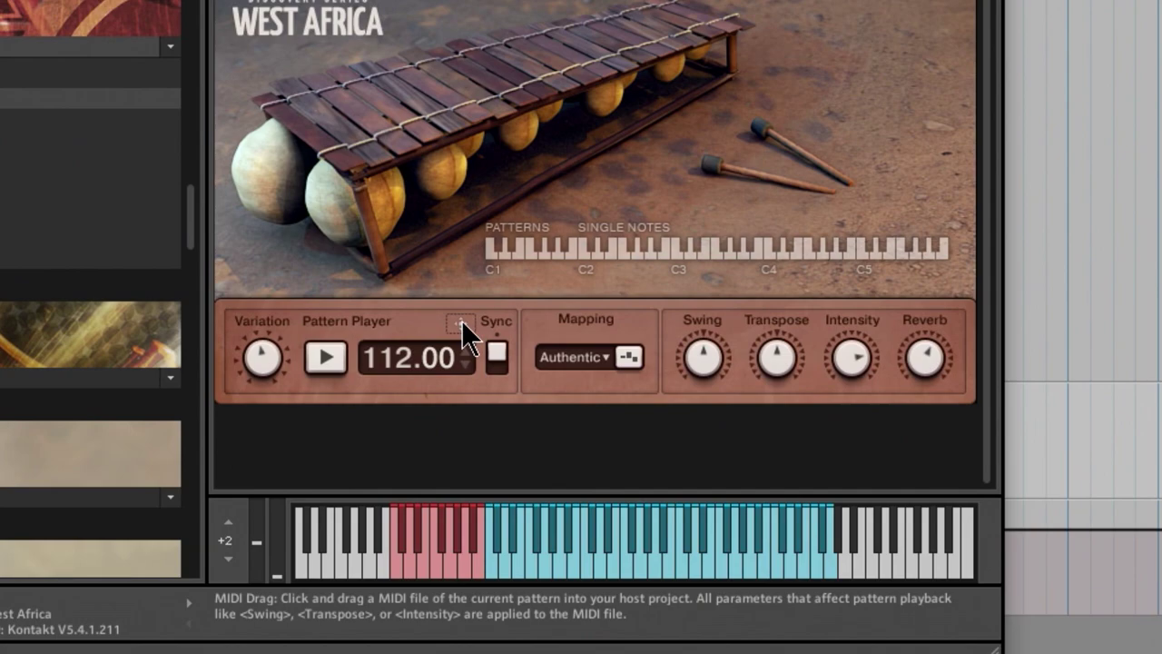
left_click_drag(664, 230, 1048, 121)
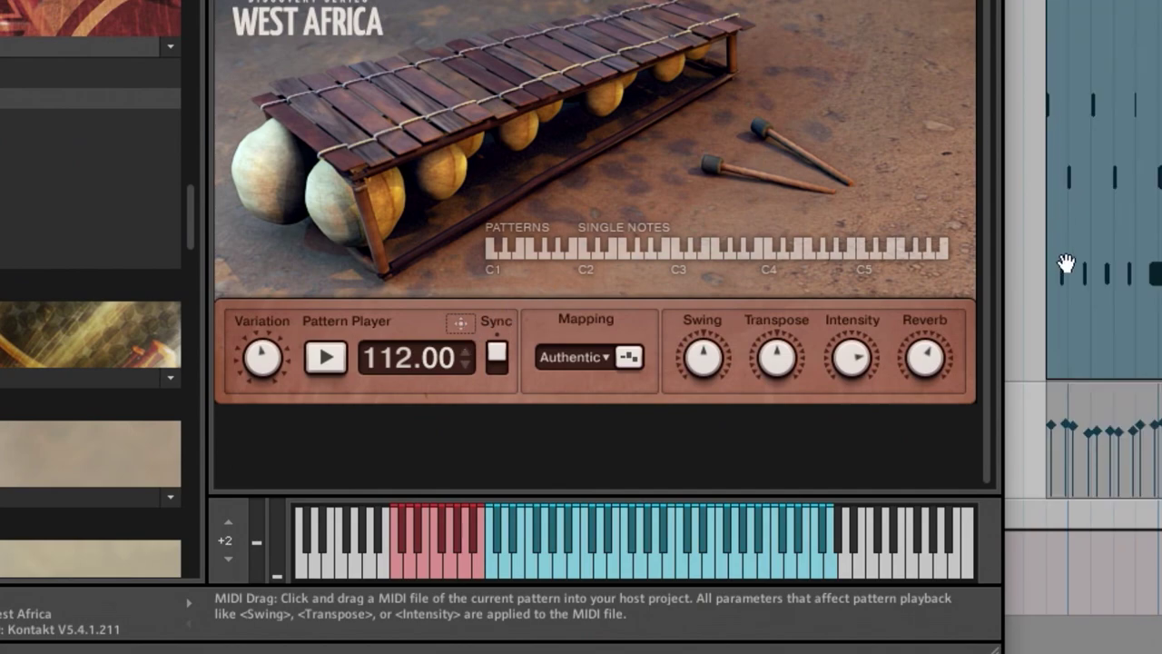
Audition more Balafon 1 patterns, including Pattern 10, and select the last one
left_click(435, 576)
left_click(464, 572)
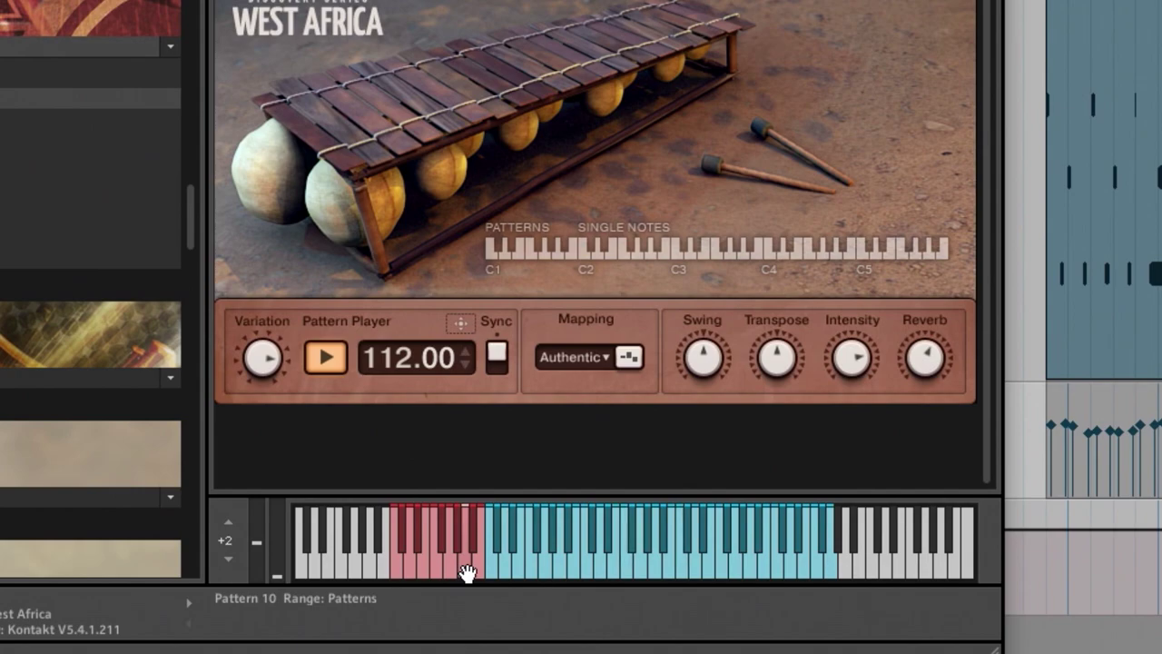
left_click(479, 567)
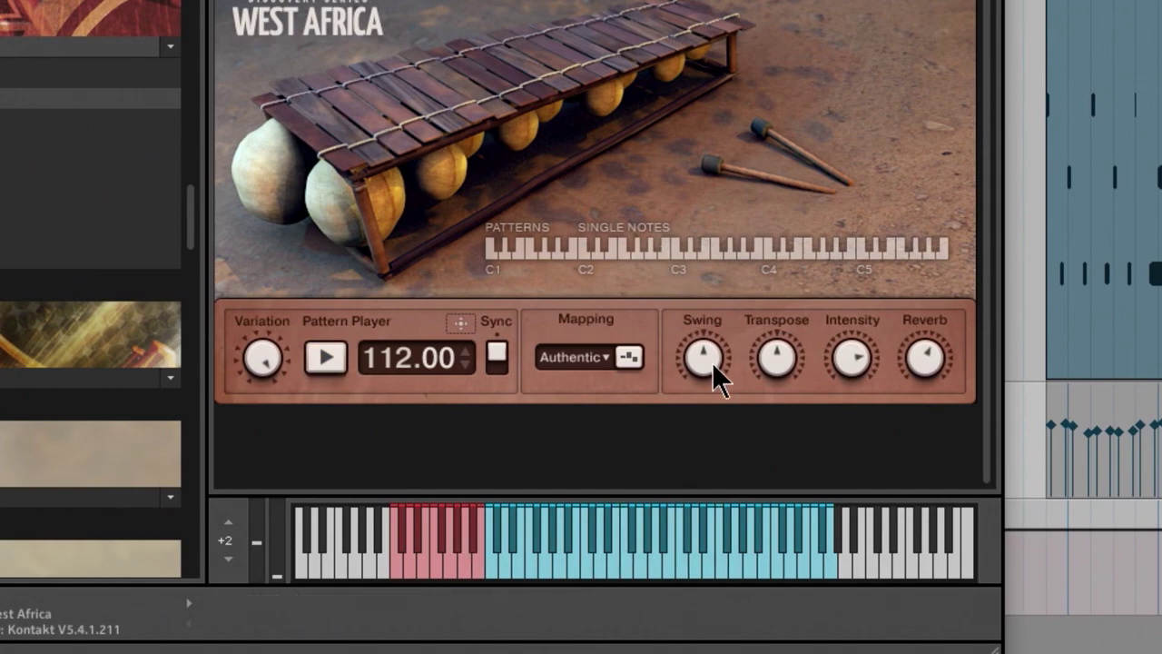
Raise Balafon 1's Transpose to its maximum and place the last pattern as a MIDI clip at bar 17 for playback
left_click_drag(772, 357, 781, 145)
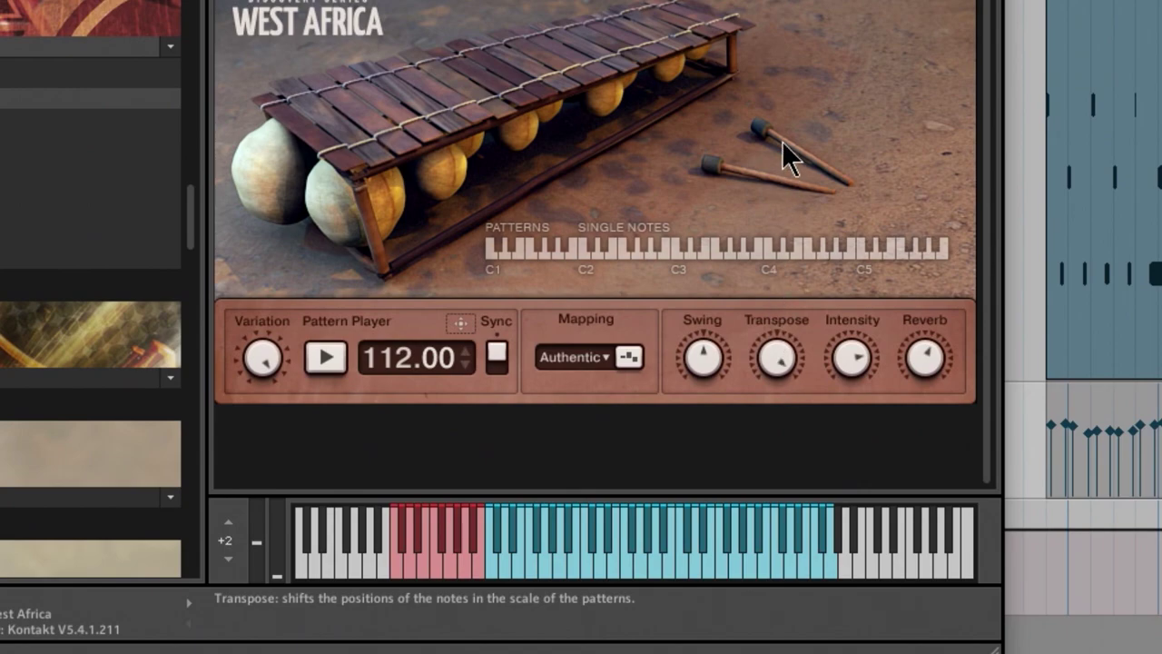
left_click(473, 562)
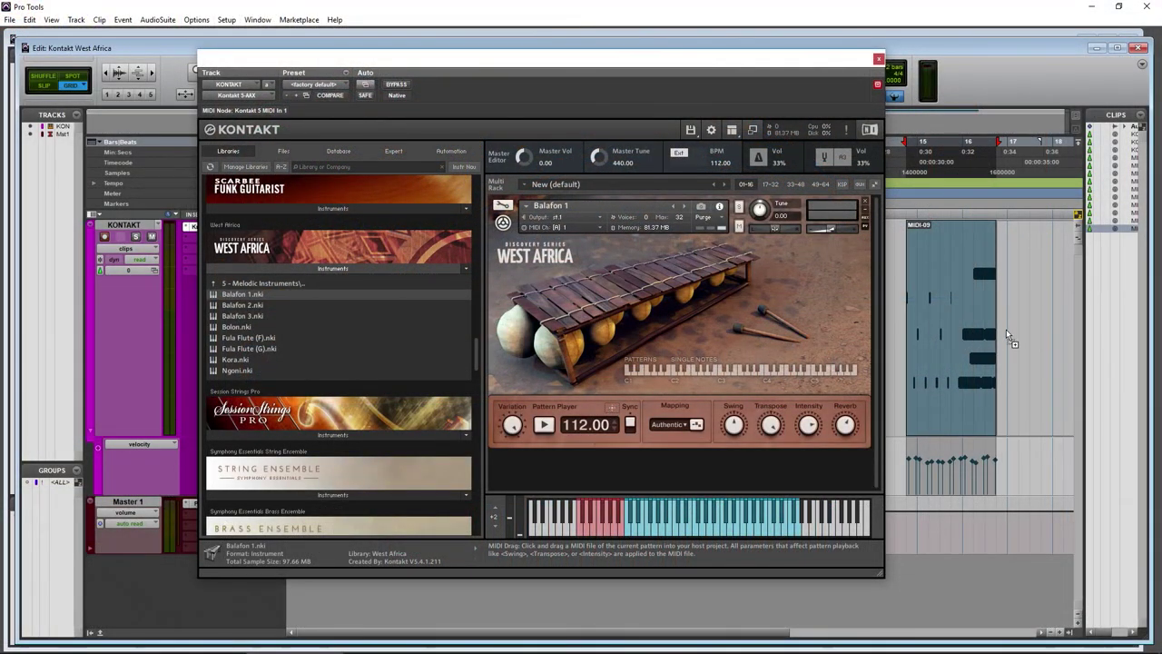
left_click_drag(1006, 332, 1009, 334)
key("space")
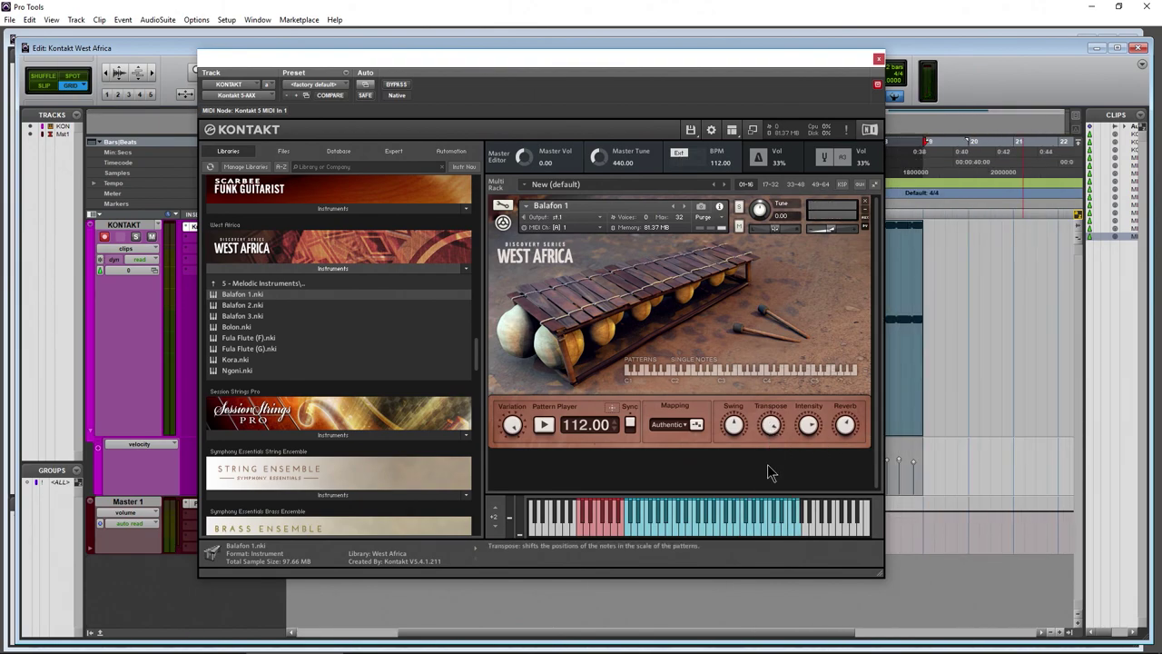
Place the pattern with Transpose at its minimum as another MIDI clip midway through bar 19, and play both transposed clips for comparison
left_click_drag(687, 387, 942, 344)
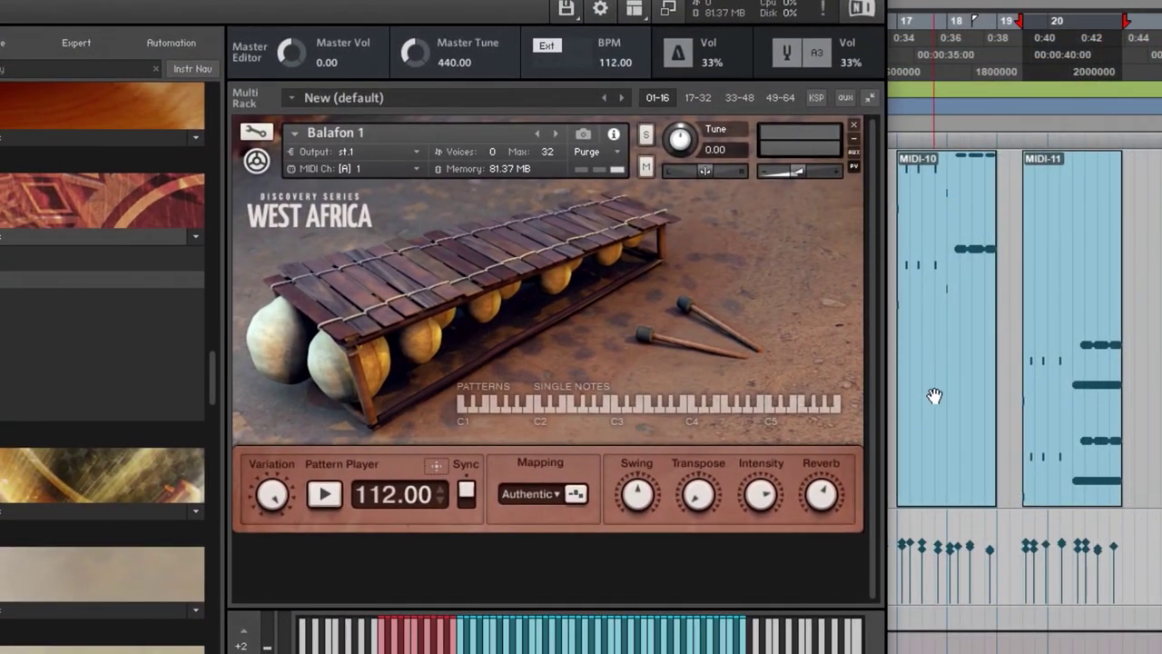
left_click(934, 396)
key("space")
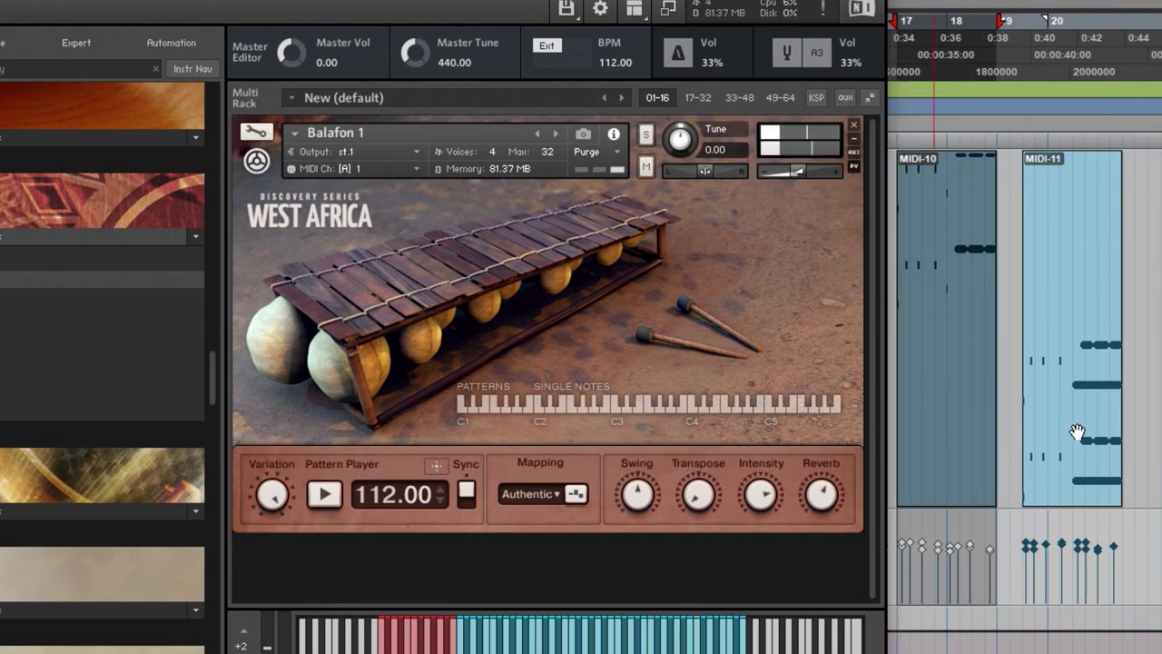
left_click(1076, 432)
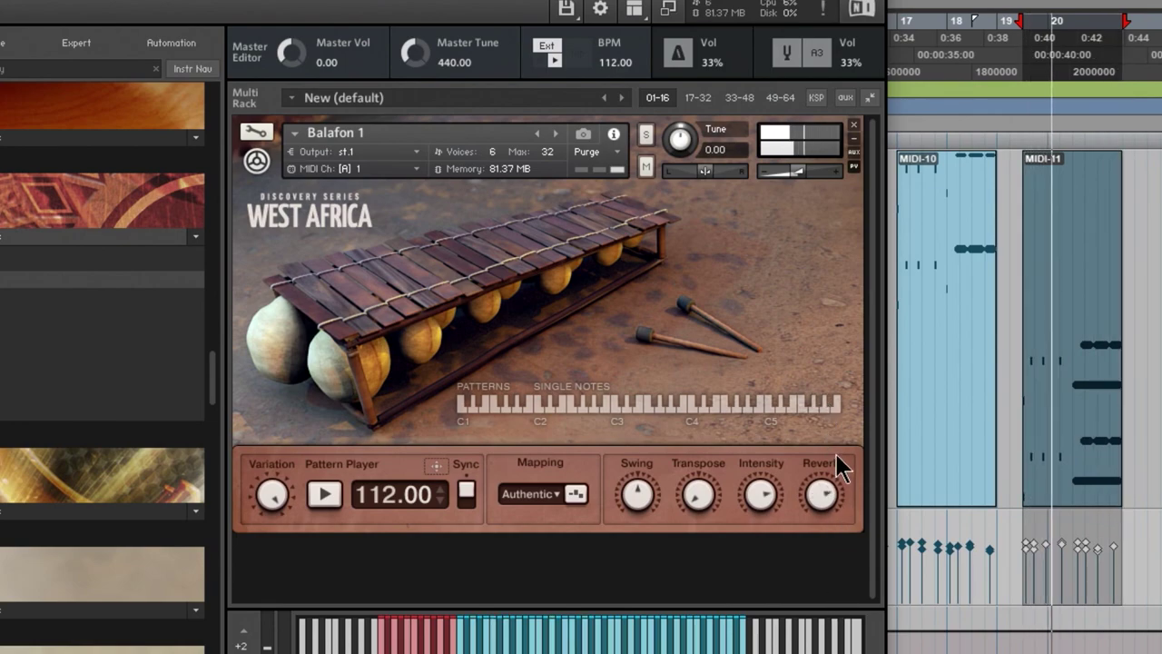
Move the Kontakt window aside and audition the Balafon 1 pattern unsynced from the session, starting at 160 BPM, until stopping it
left_click_drag(544, 2, 630, 2)
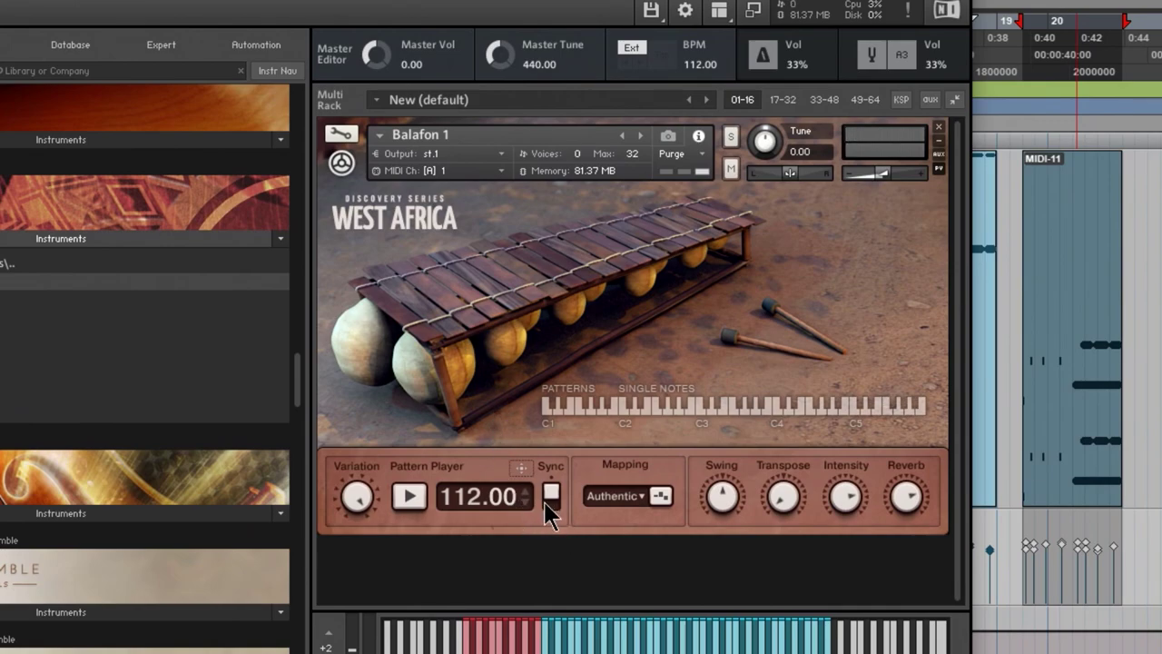
left_click(411, 496)
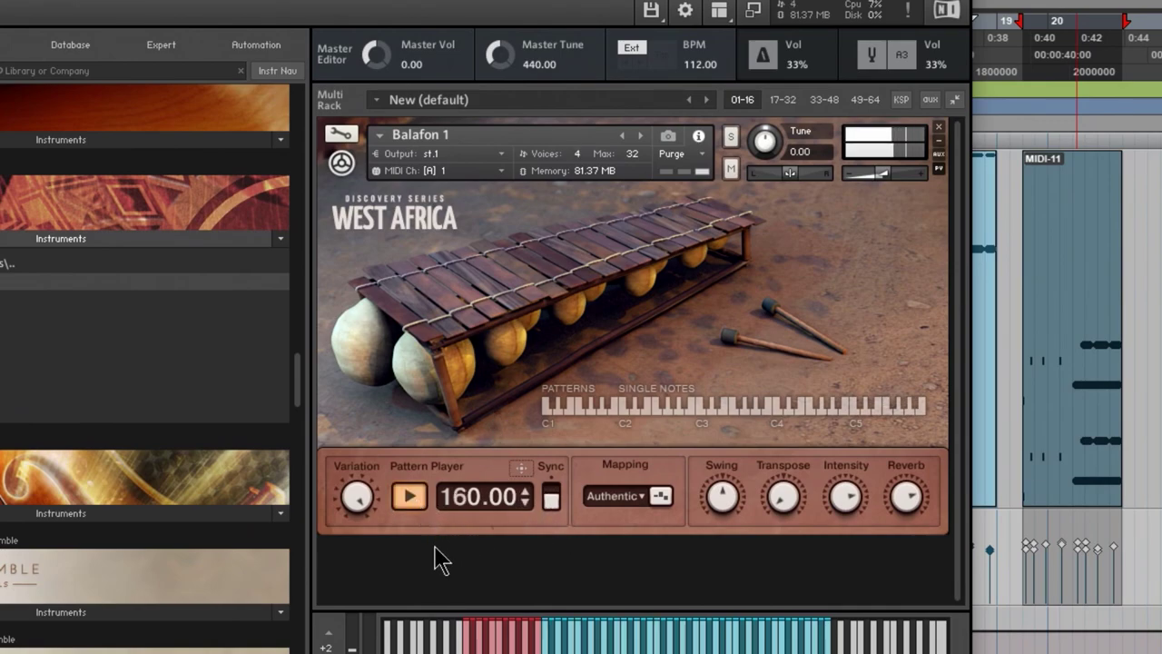
left_click_drag(481, 501, 404, 514)
left_click(409, 496)
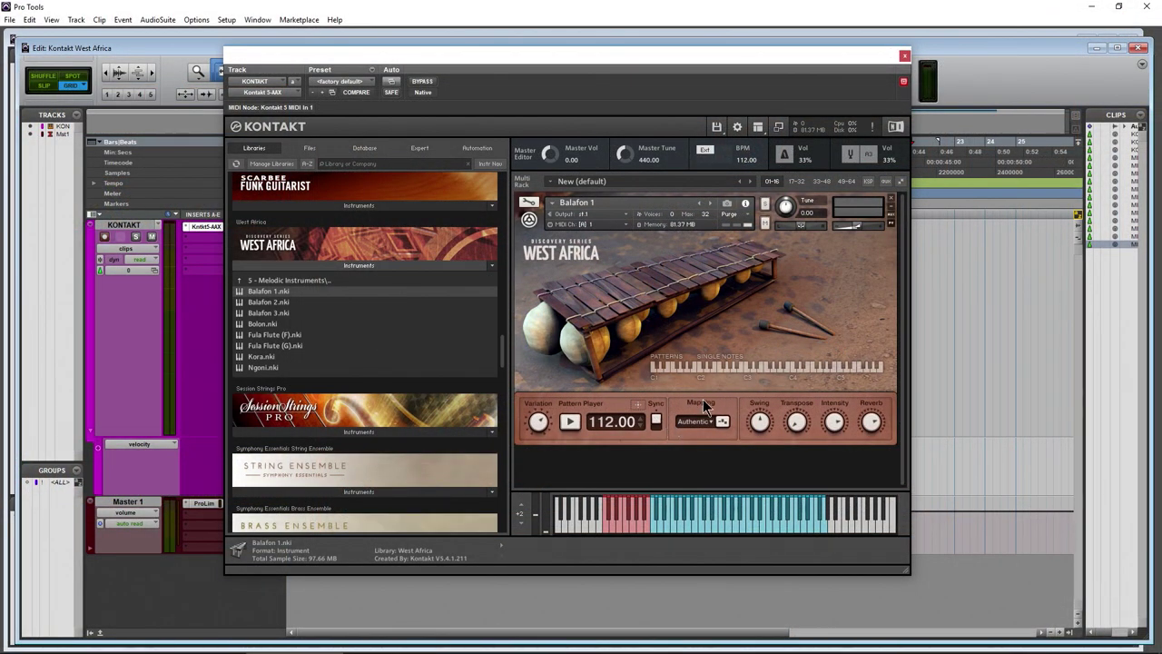
Remove Balafon 1 from the rack, load Kora in its place, and start its pattern player
left_click(891, 197)
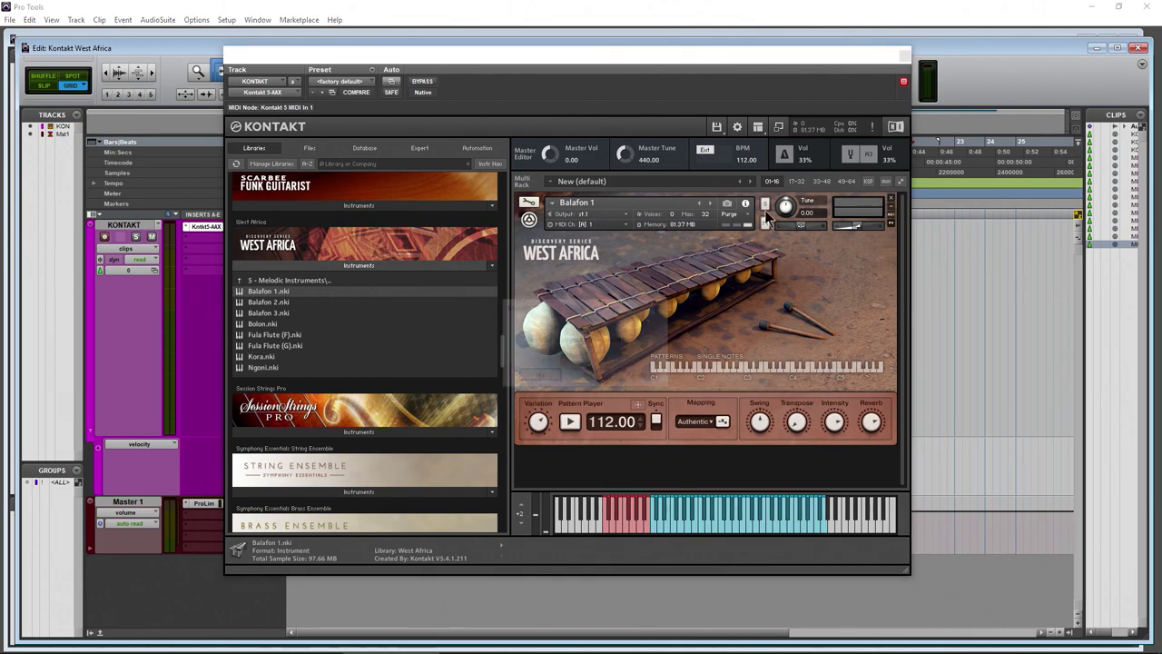
left_click(587, 374)
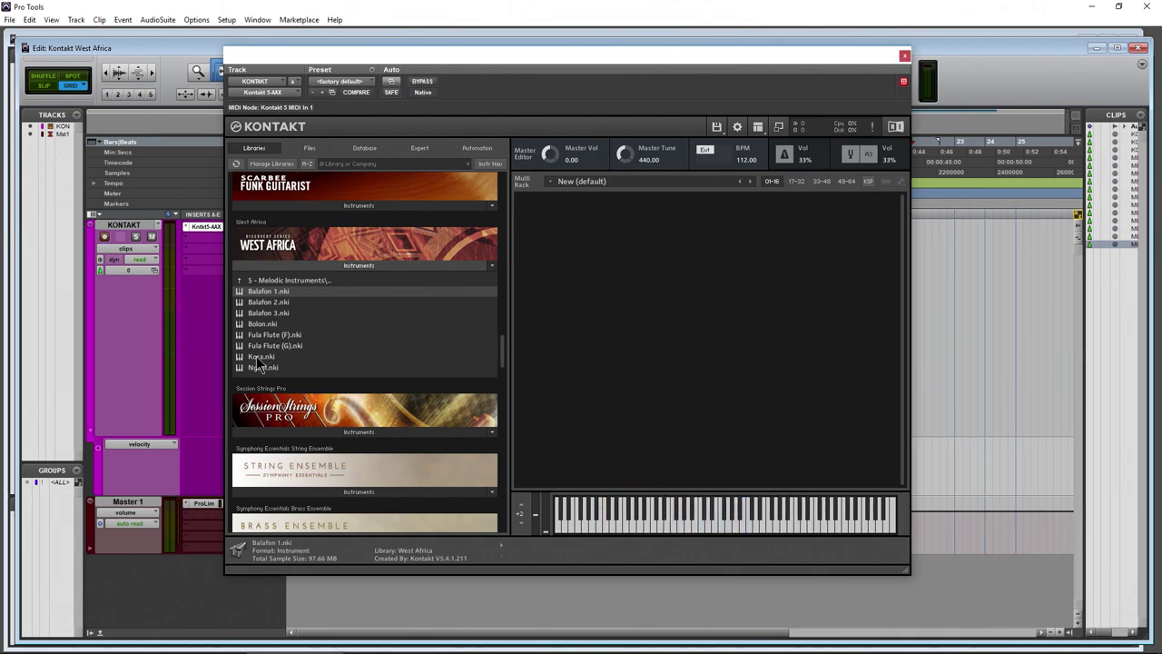
left_click(256, 356)
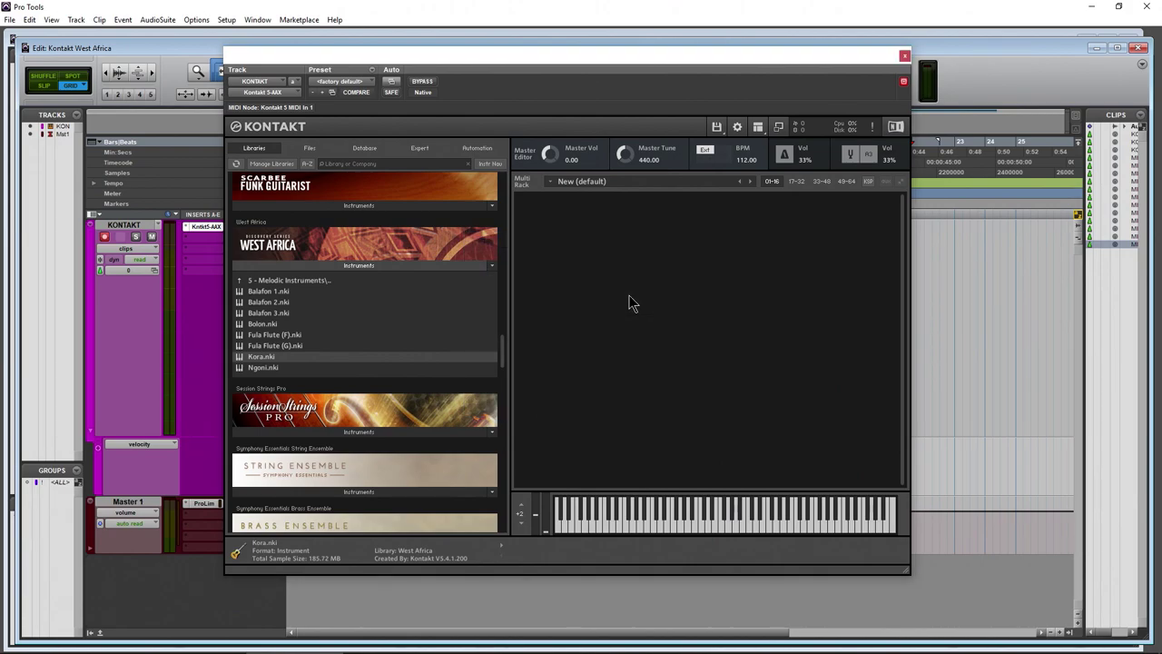
left_click_drag(629, 295, 629, 295)
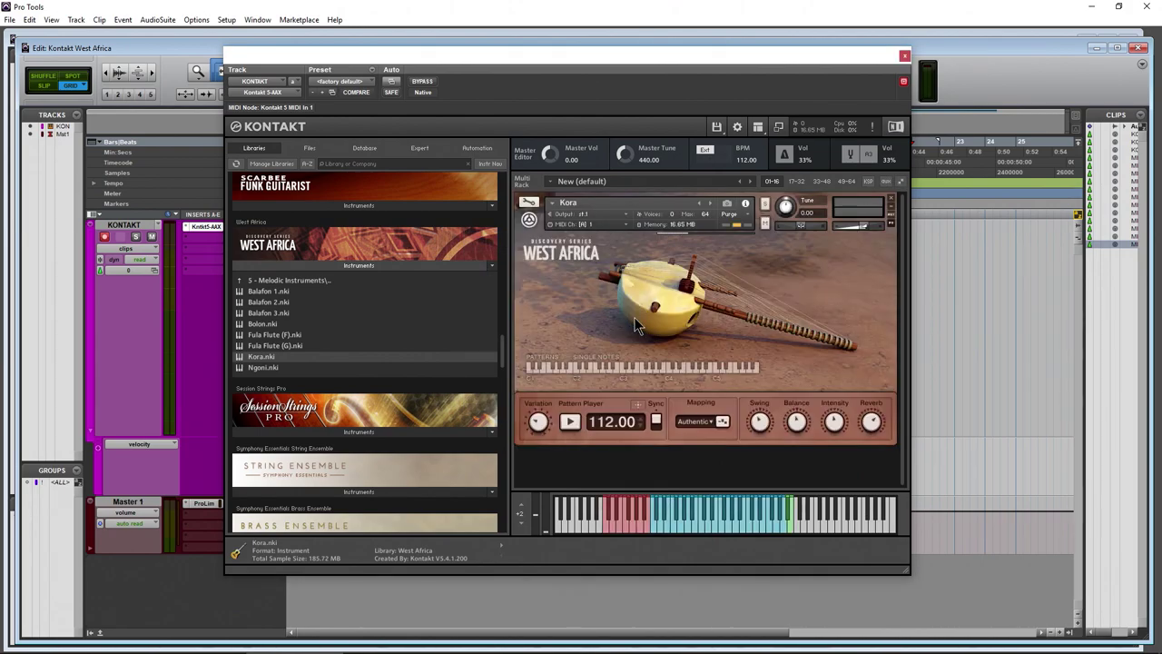
left_click(571, 423)
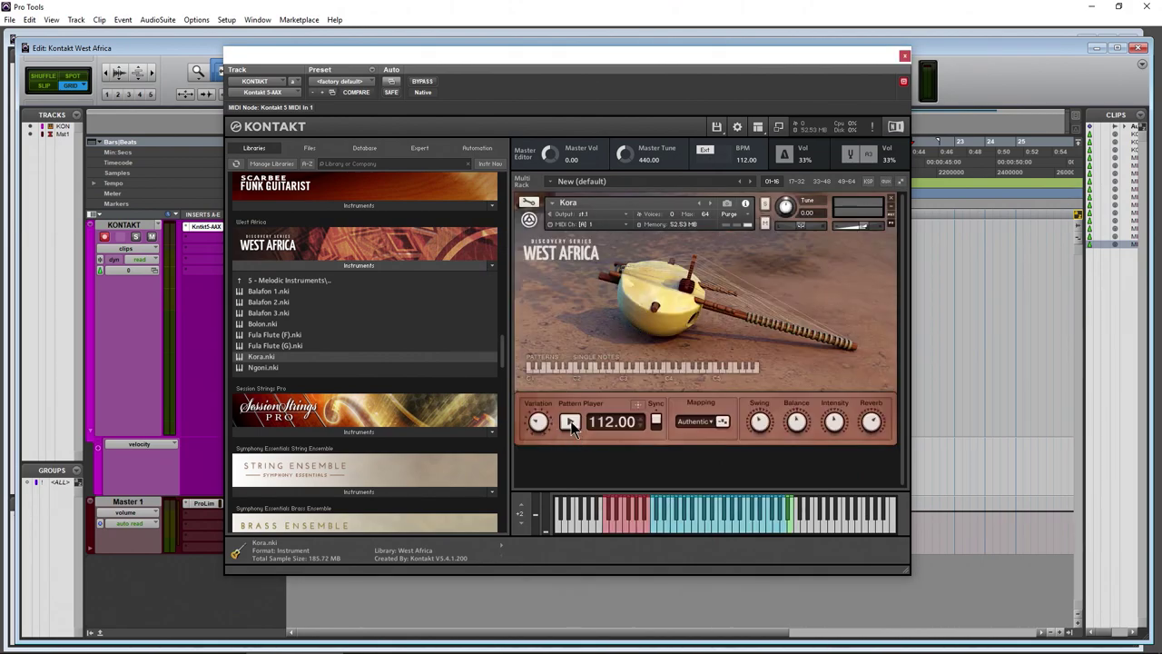
Audition the Kora pattern while turning Balance down to its minimum and back near centre, and stop the pattern player
left_click(570, 420)
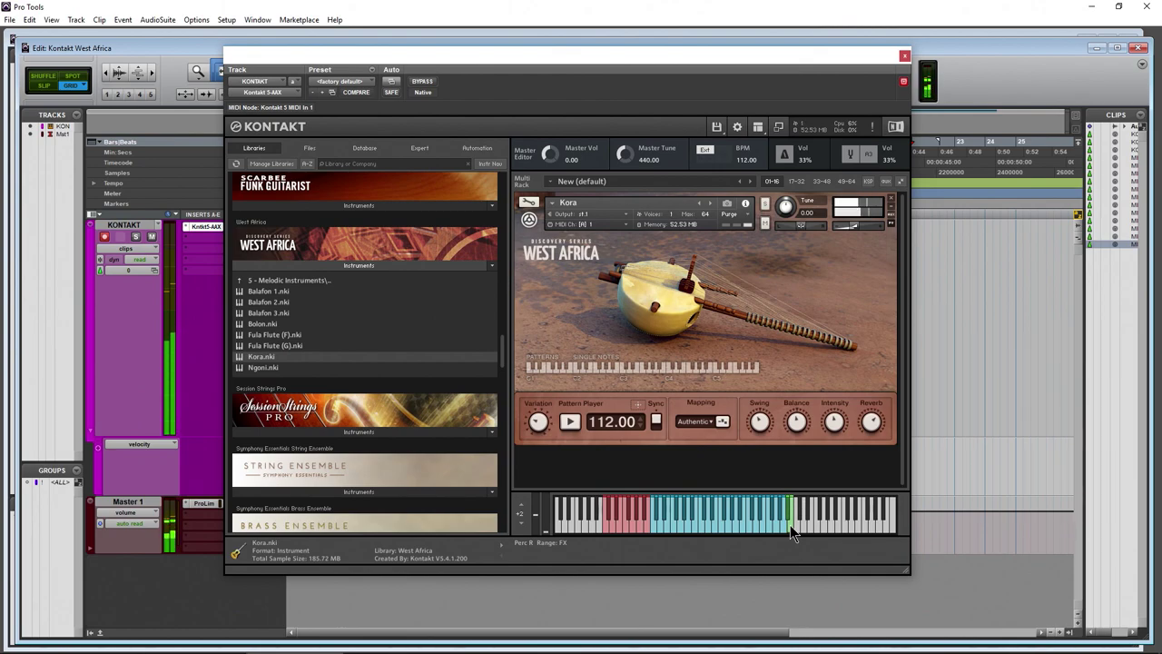
left_click(570, 421)
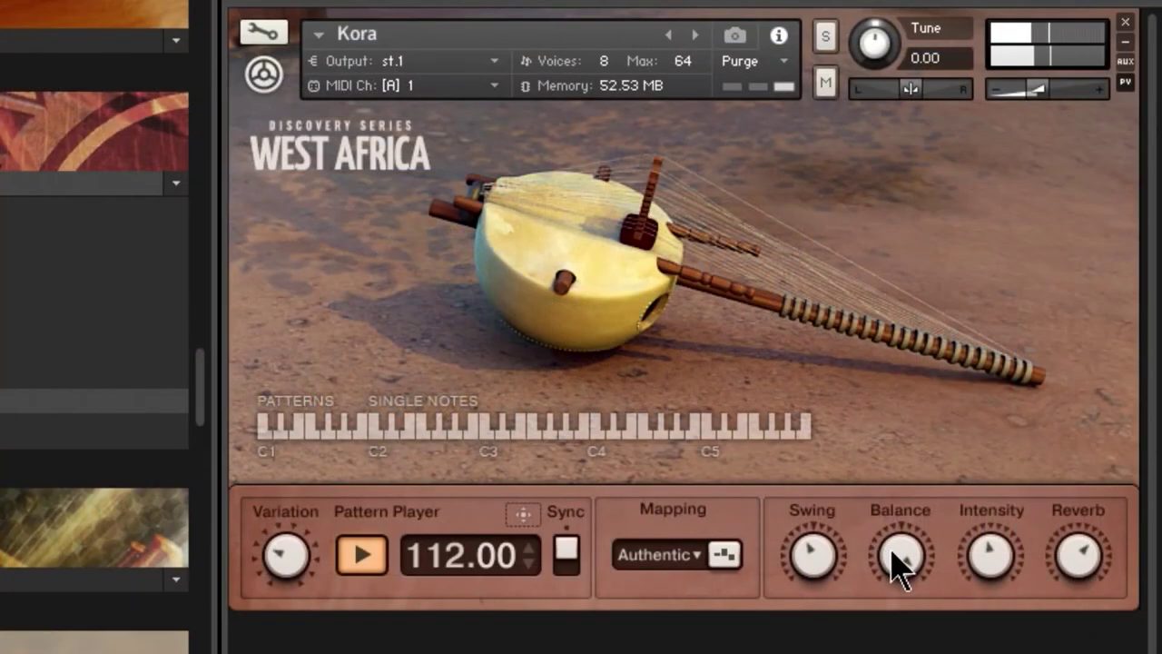
left_click_drag(920, 563, 888, 627)
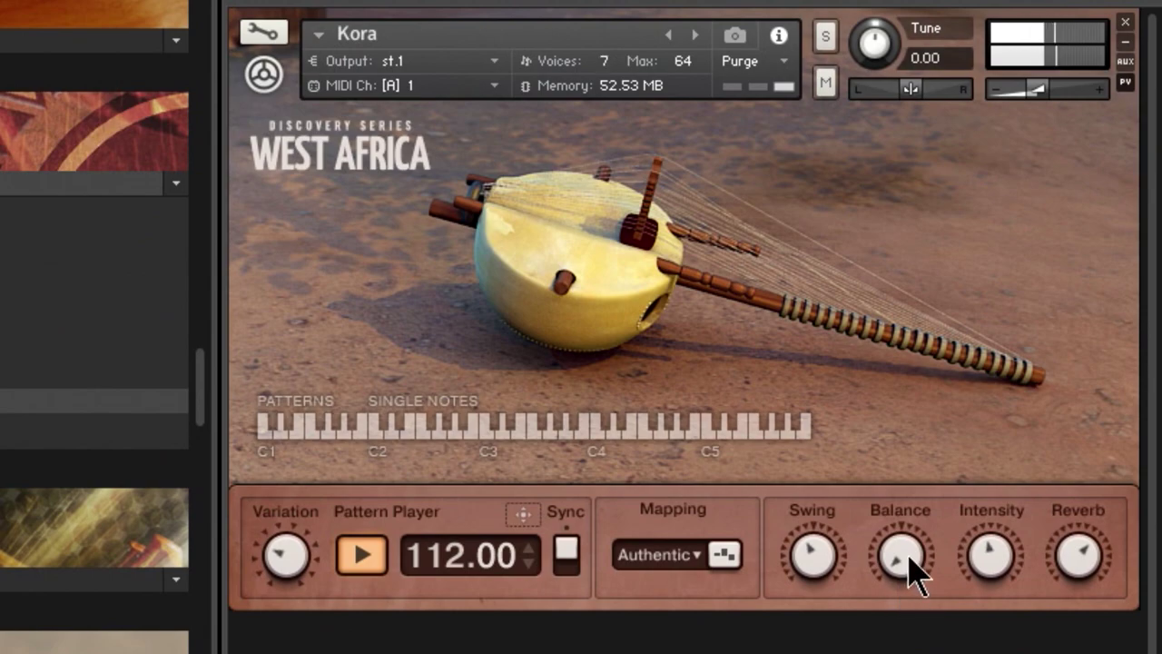
left_click_drag(903, 553, 908, 436)
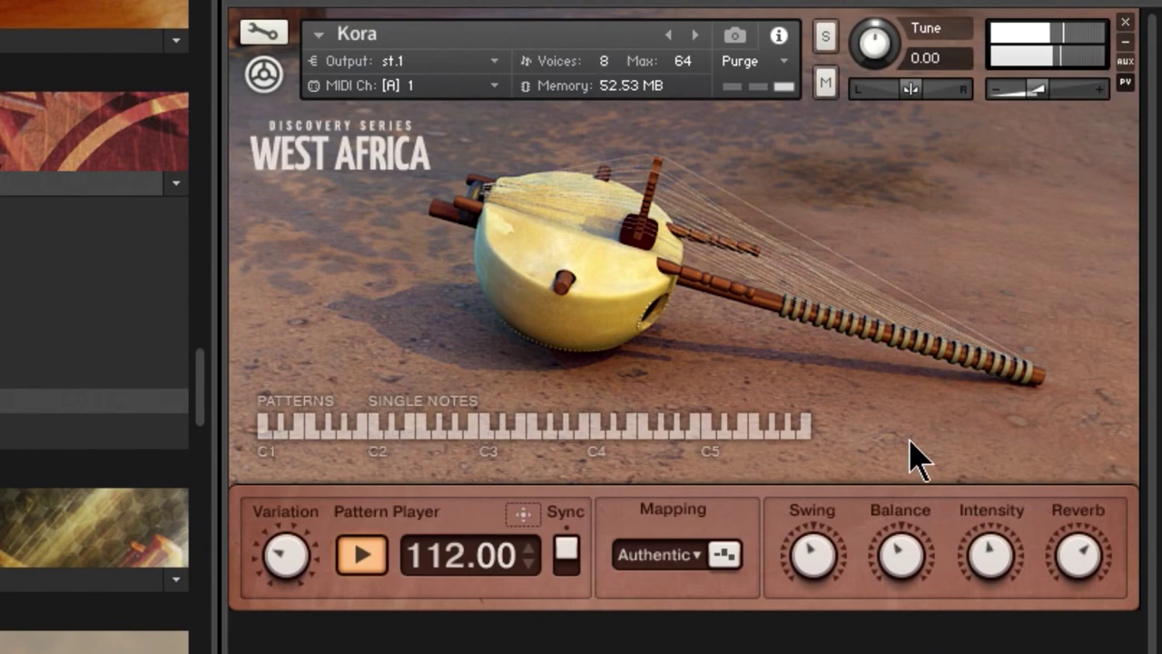
left_click(359, 568)
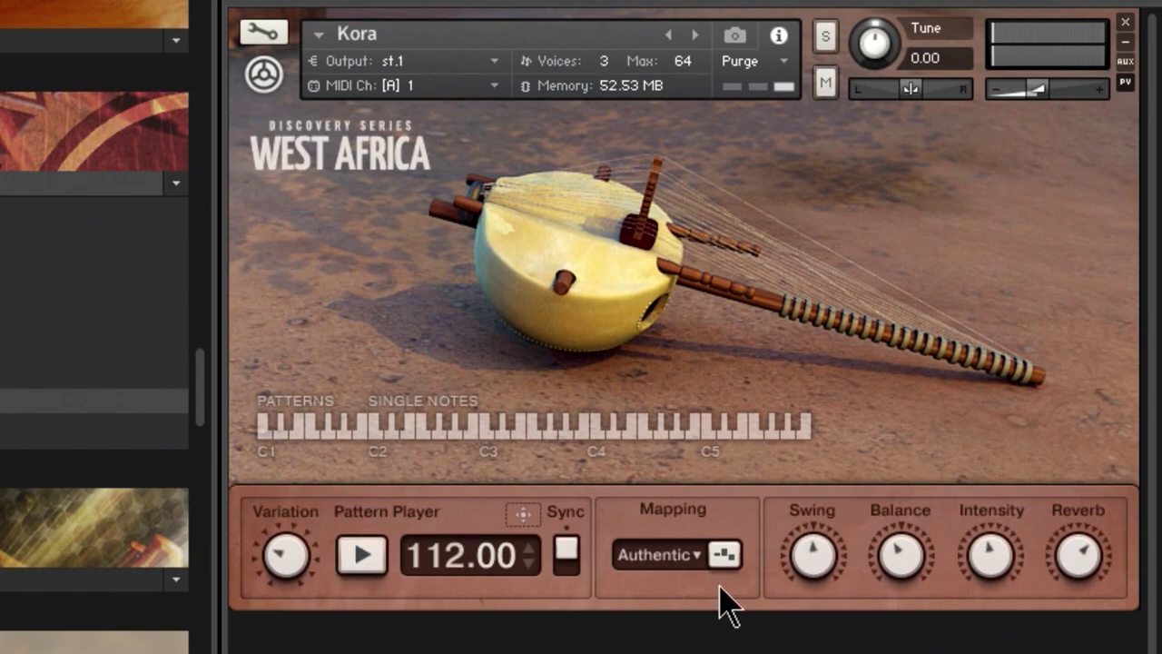
Inspect the Kora's Mapping options, keep Authentic, and audition the lowest white and black keys of the single-note range
left_click(681, 551)
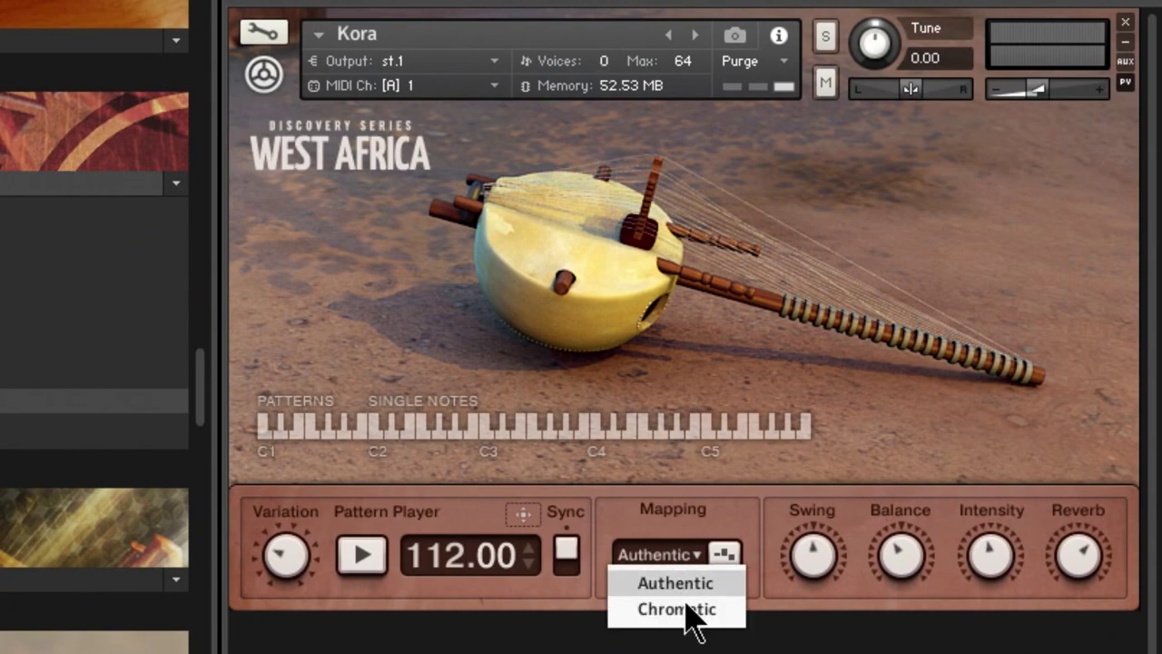
left_click(730, 551)
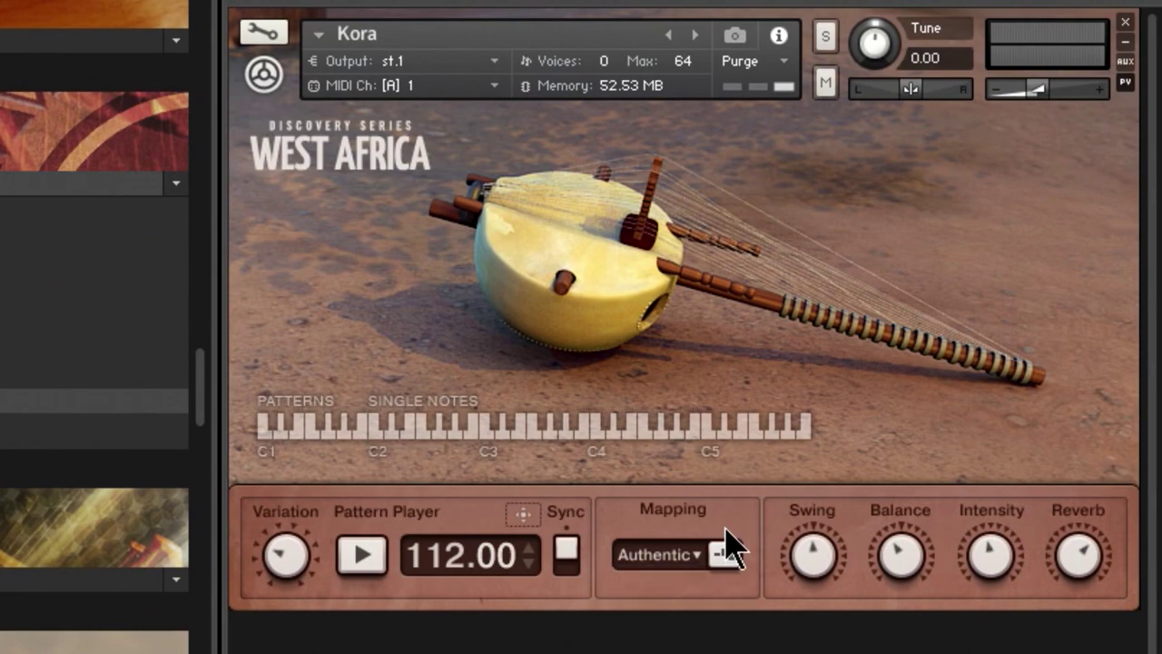
left_click(692, 572)
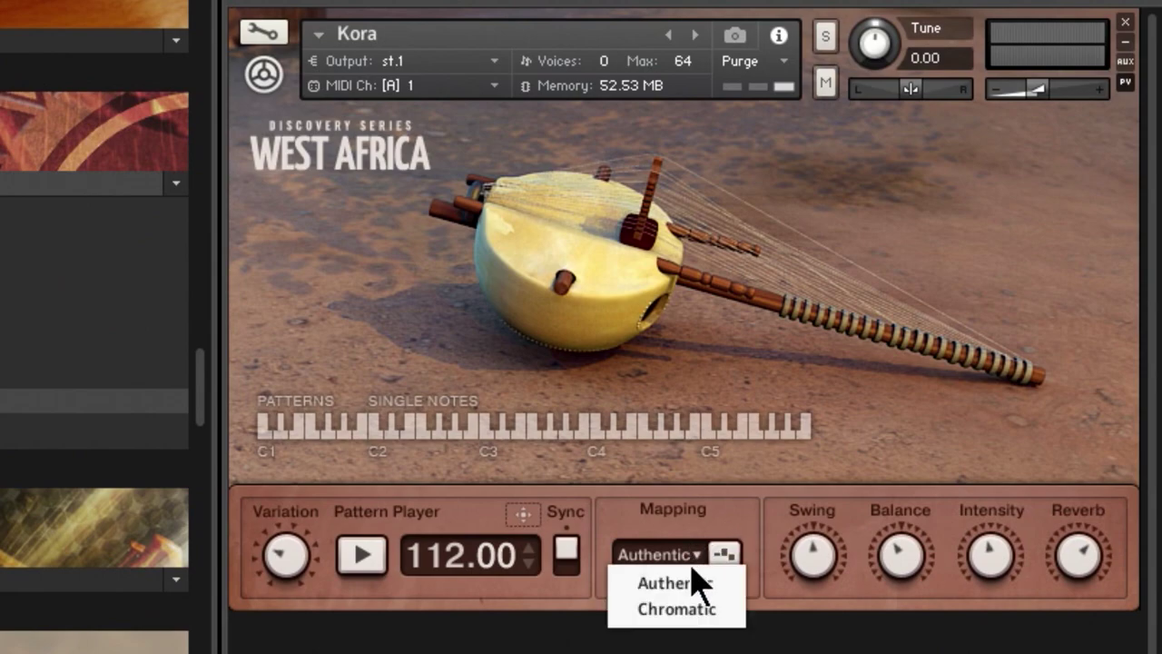
left_click(699, 610)
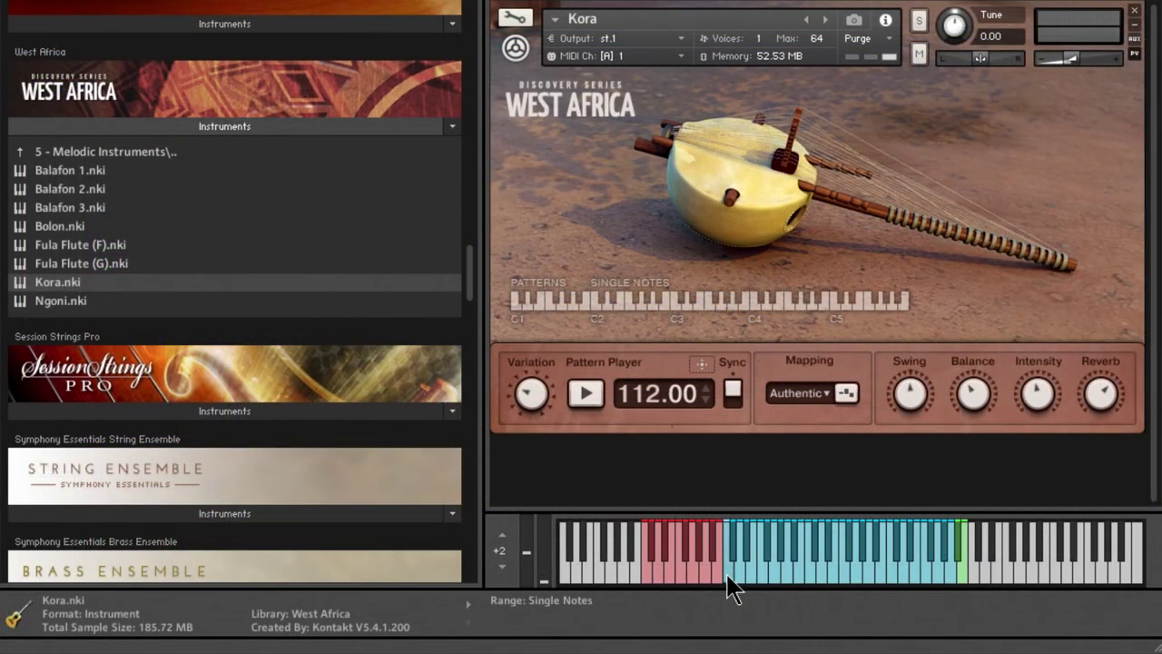
left_click(733, 578)
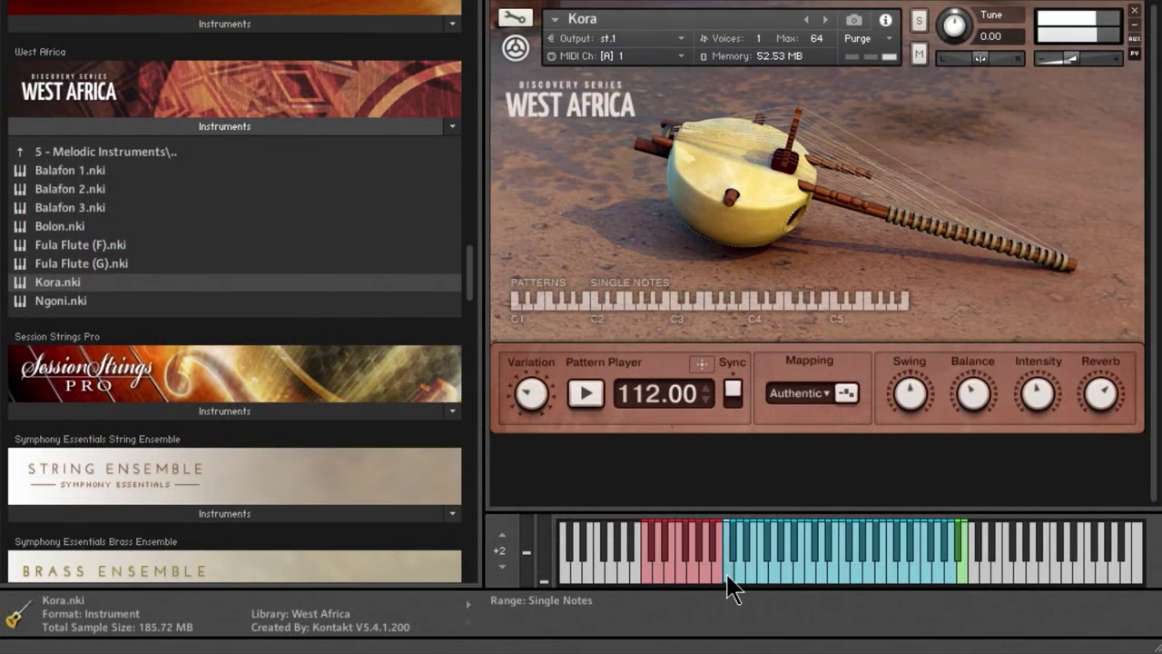
left_click(733, 551)
left_click(738, 572)
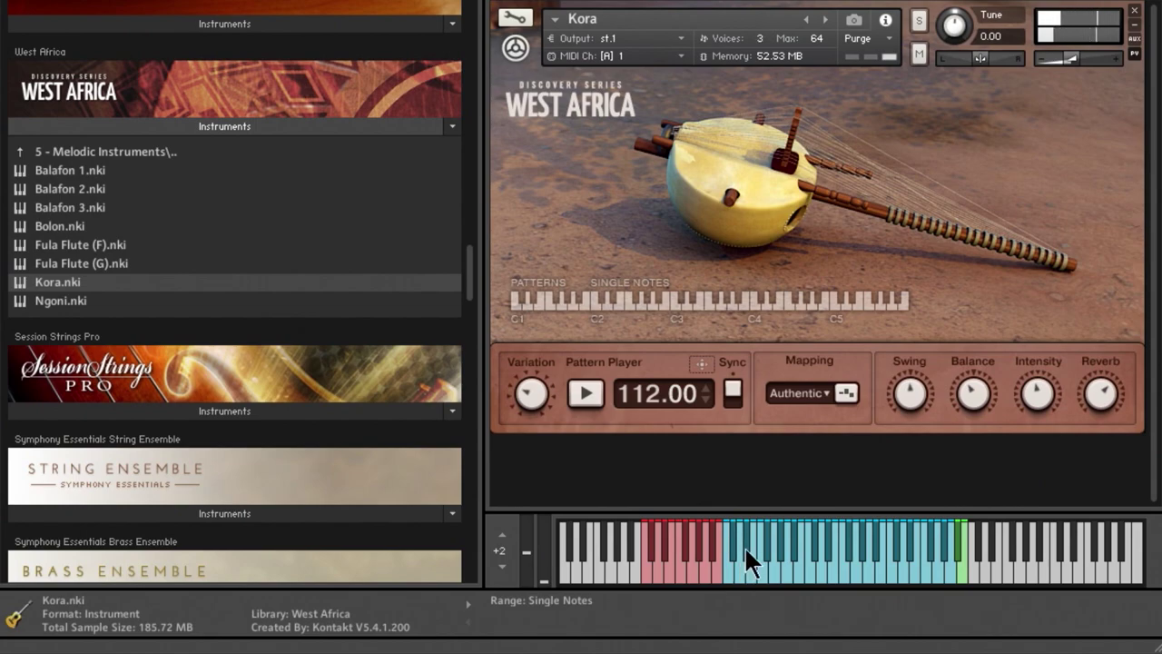
Switch the mapping to Chromatic, play the same low single-note keys for comparison, and return the mapping to Authentic
left_click(806, 395)
left_click(804, 414)
left_click(733, 572)
left_click(733, 547)
left_click(734, 547)
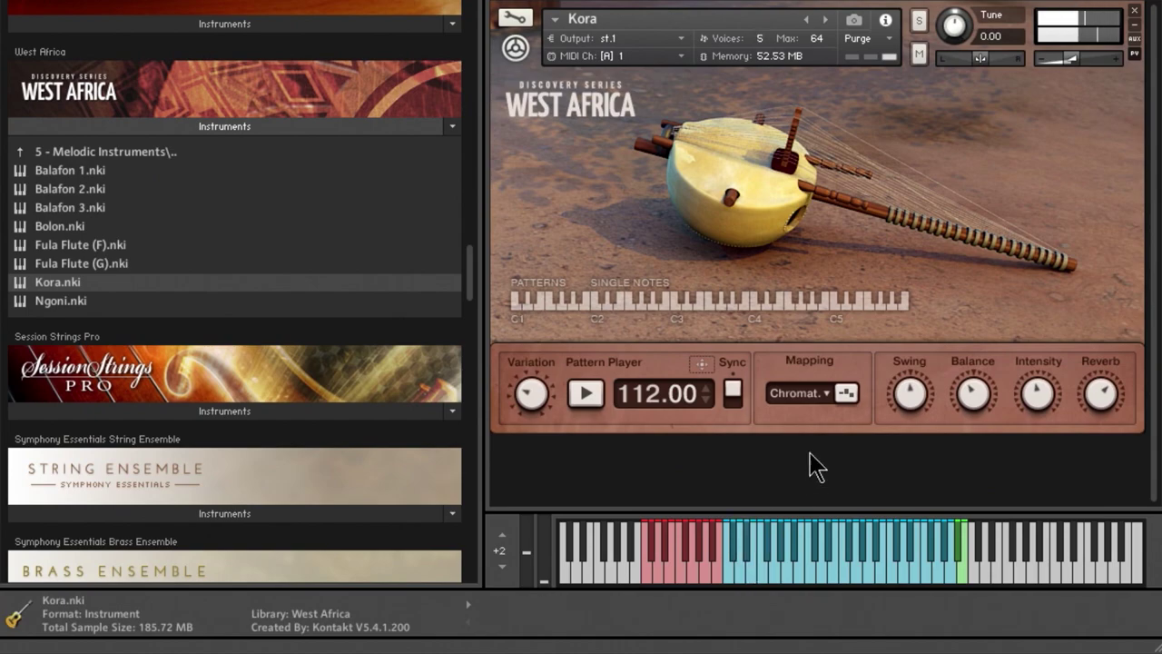
left_click(820, 396)
left_click(815, 410)
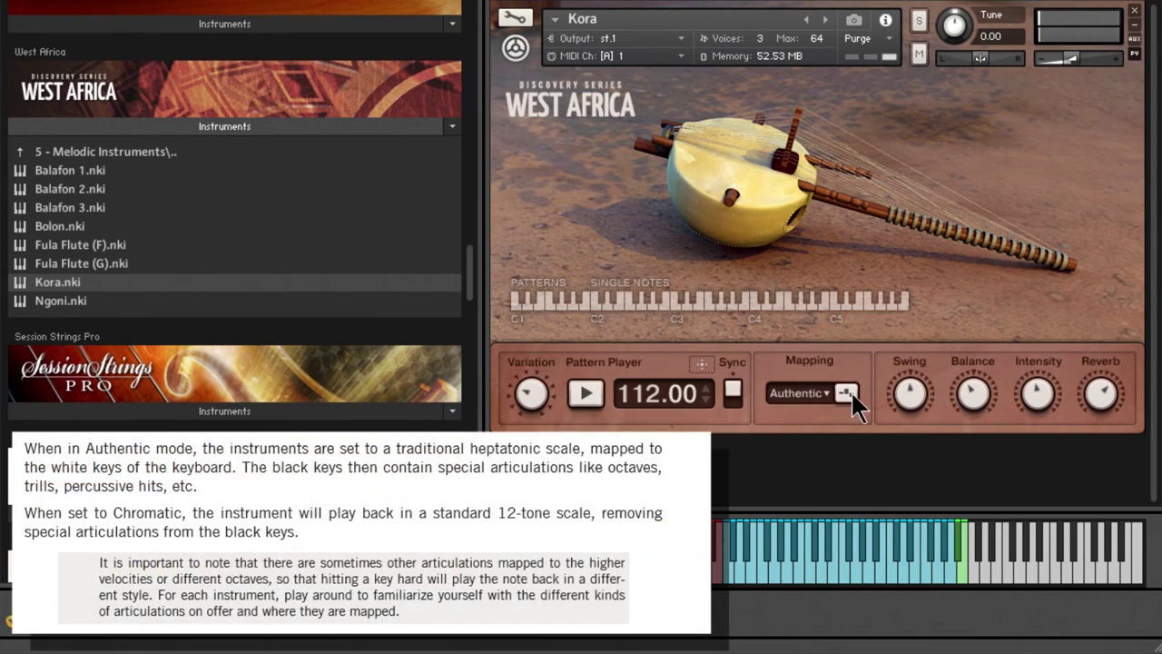
Open the Kora's tuning table and compare its Chromatic and Authentic scale layouts, leaving the mapping on Authentic
left_click(846, 392)
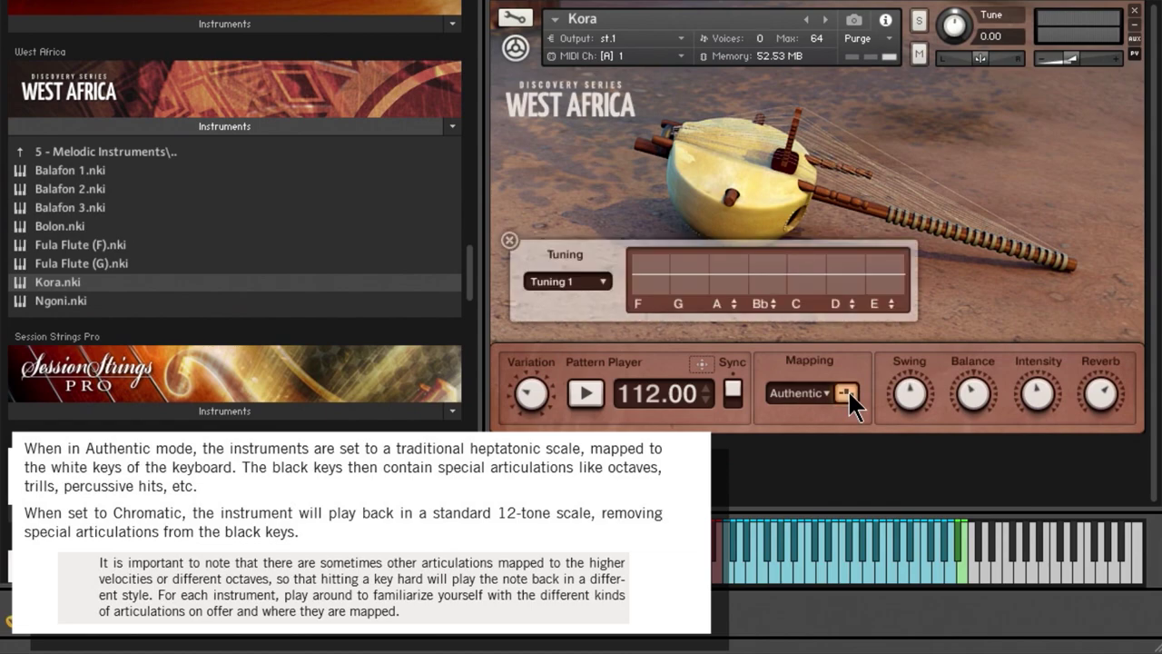
left_click(811, 393)
left_click(814, 435)
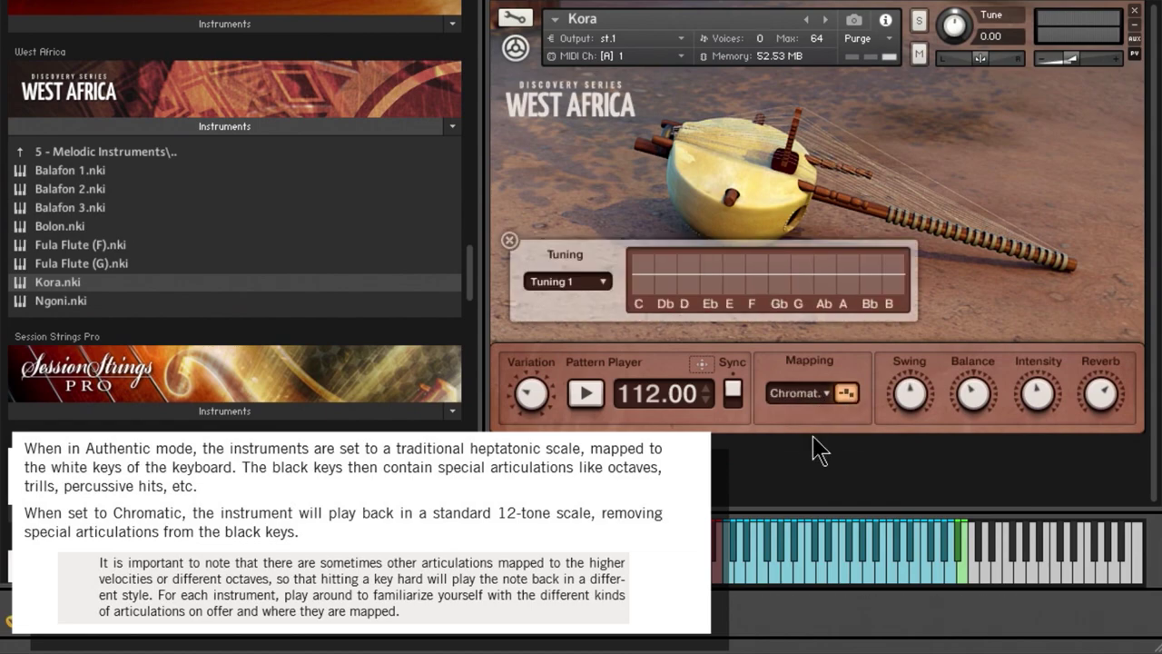
left_click(807, 395)
left_click(809, 408)
Choose Tuning 3 for the Authentic scale and play an ascending run of single notes
left_click(588, 282)
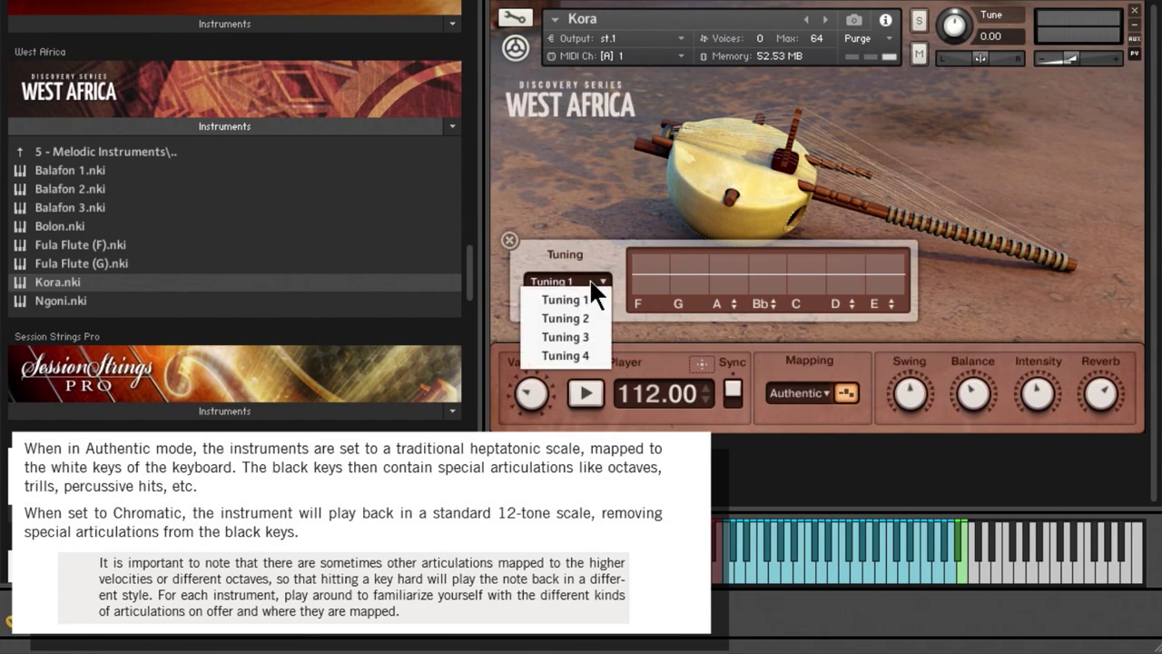
left_click(585, 340)
left_click_drag(729, 580, 799, 584)
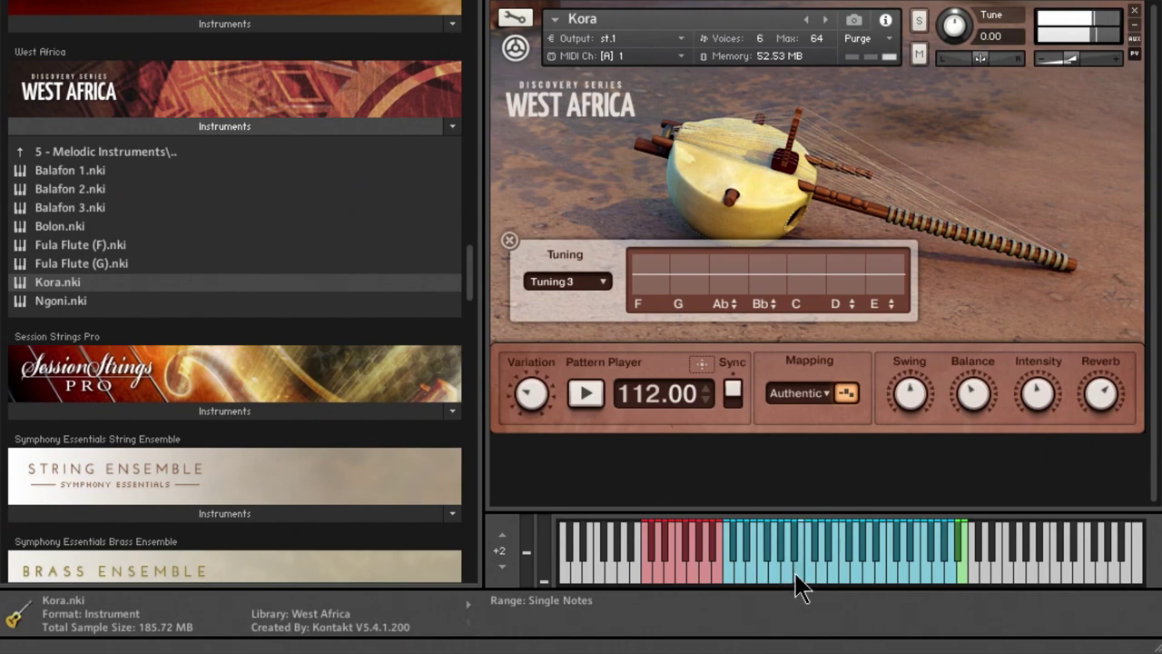
Try the Ab step's alternative pitch in Tuning 3, and change Bb to B and D to Db
left_click(731, 301)
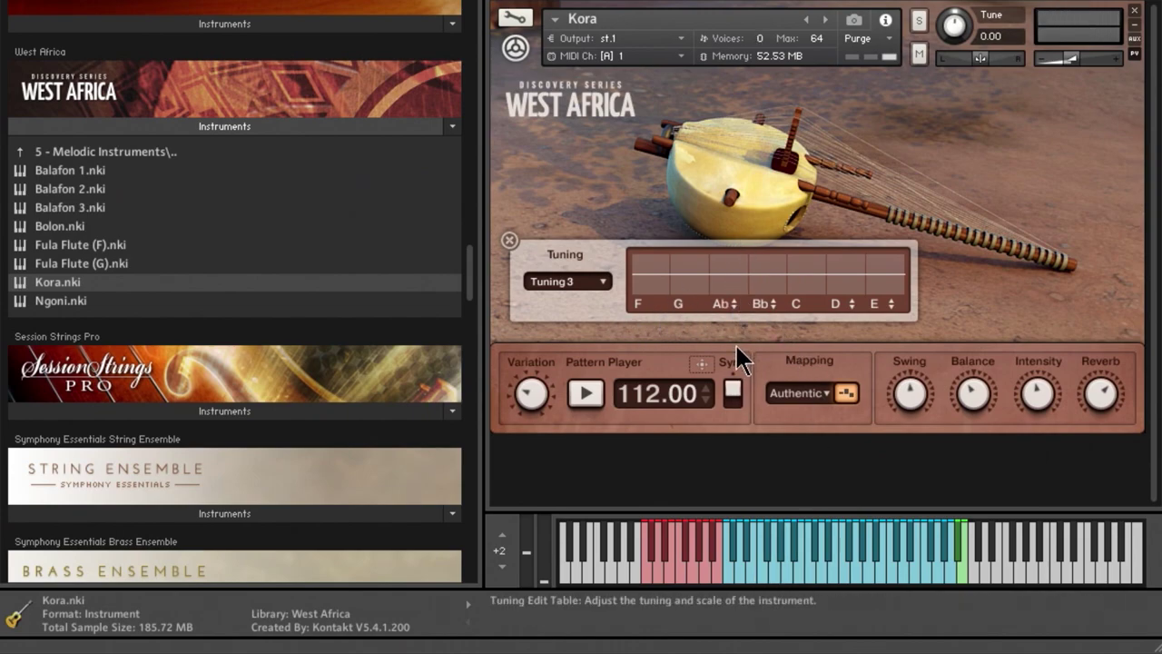
left_click(733, 307)
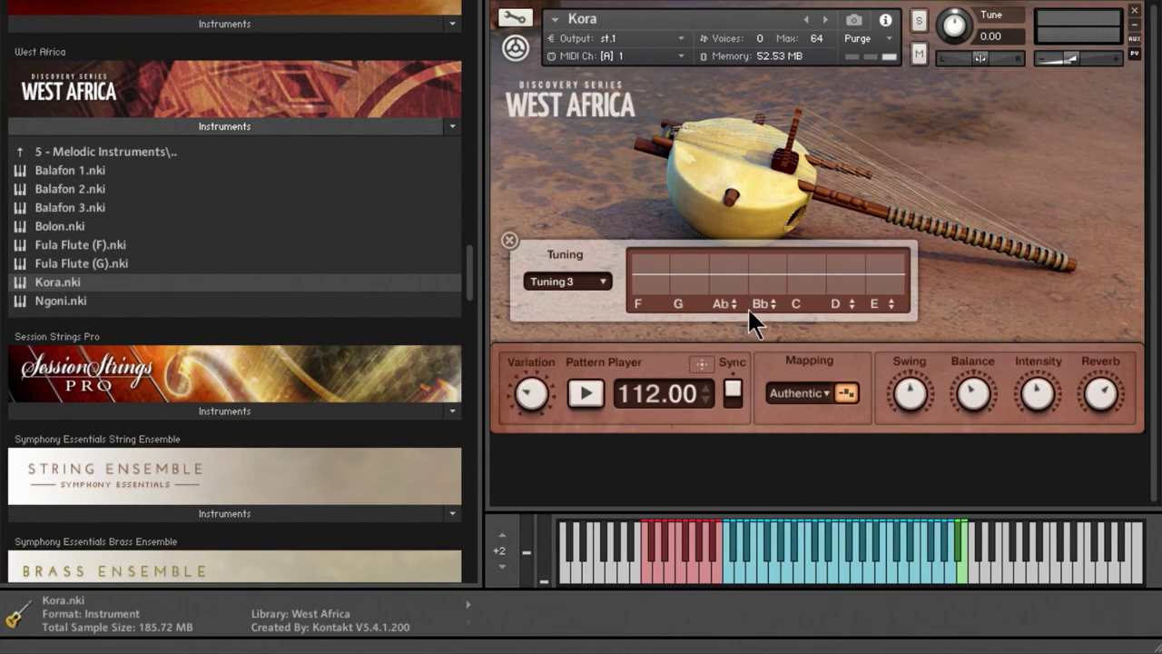
left_click(770, 300)
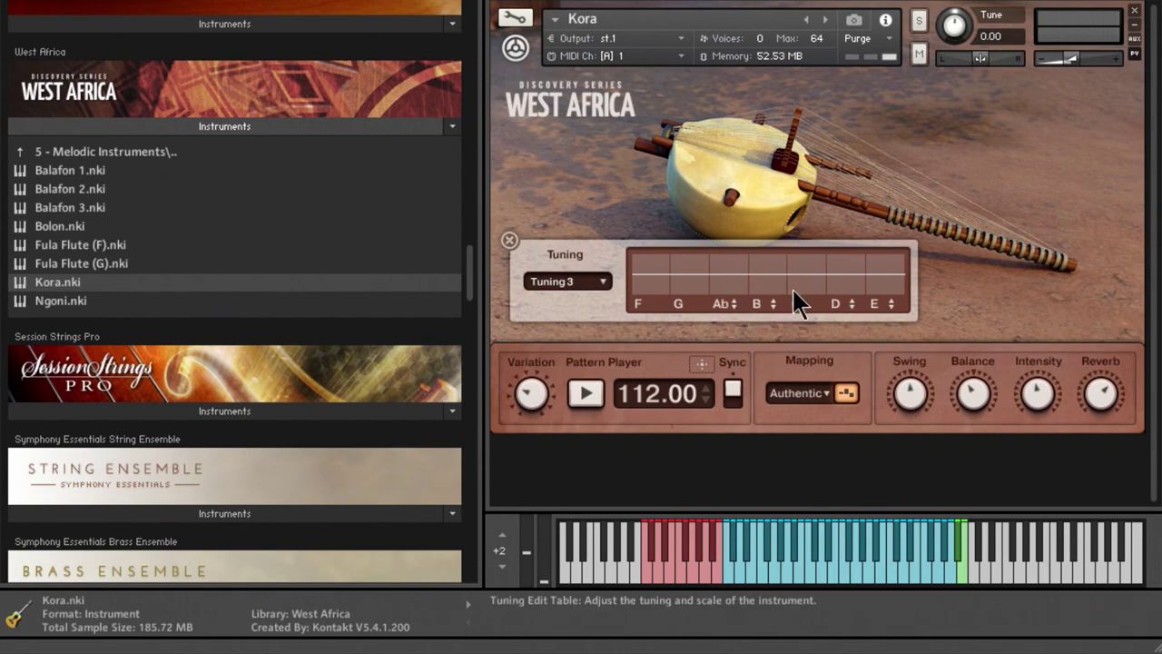
left_click(851, 307)
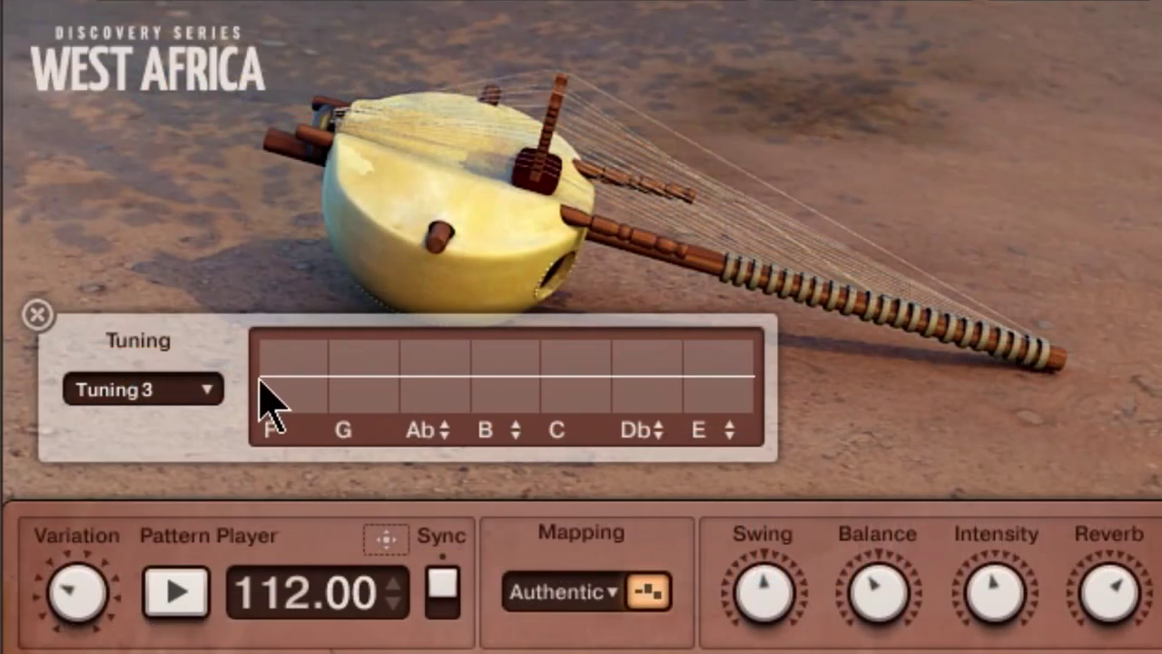
Draw uneven detuning offsets across the Tuning 3 scale, raise the C offset to its maximum, and play the C note
left_click_drag(635, 288, 698, 261)
mouse_move(370, 336)
left_mouse_down()
mouse_move(503, 401)
mouse_move(661, 390)
mouse_move(291, 362)
mouse_move(478, 365)
left_mouse_up()
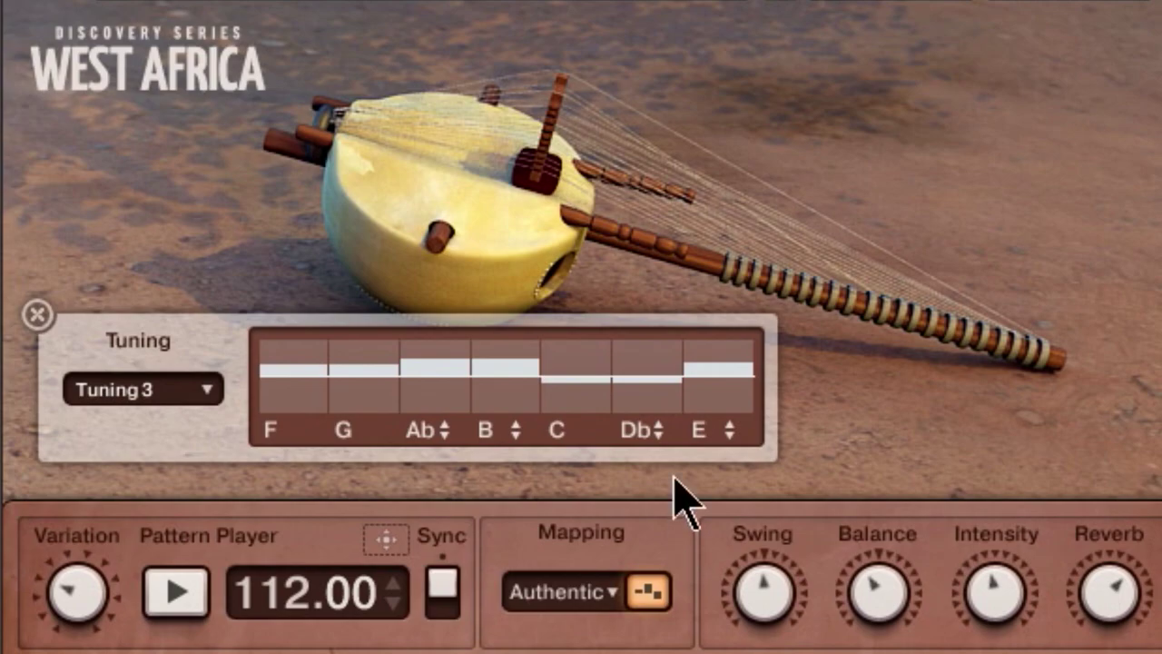
left_click_drag(593, 389, 609, 130)
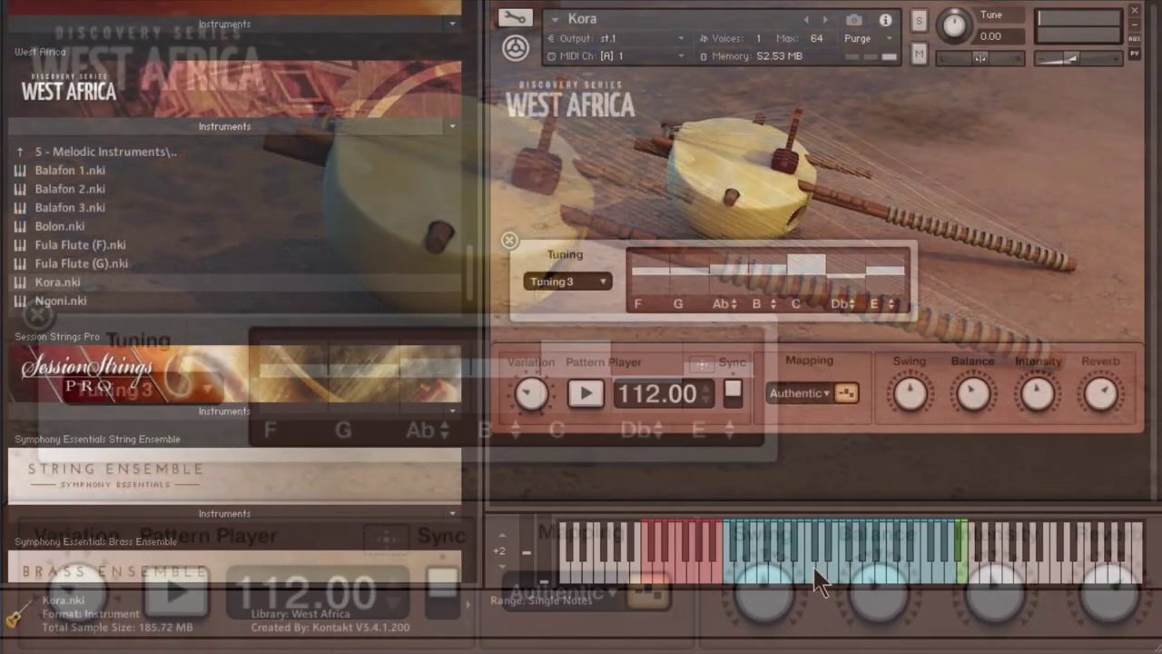
left_click(811, 576)
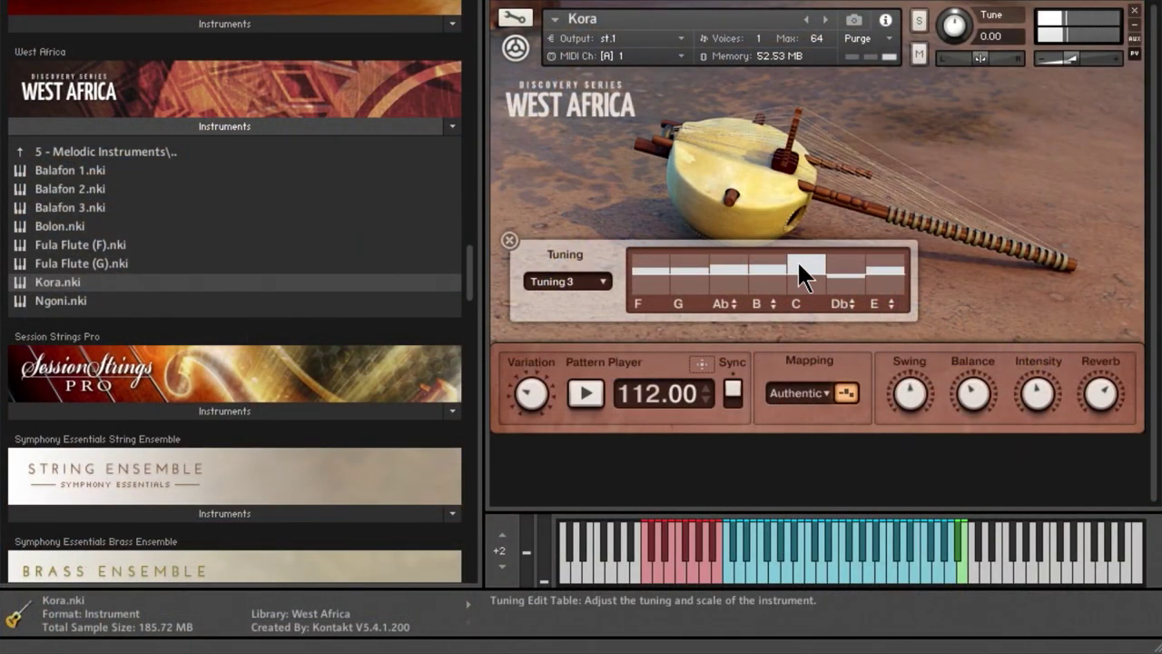
Play C with its offset at the minimum, bring that offset back close to centre, and raise the Db offset slightly
left_click_drag(799, 266, 808, 309)
left_click(807, 578)
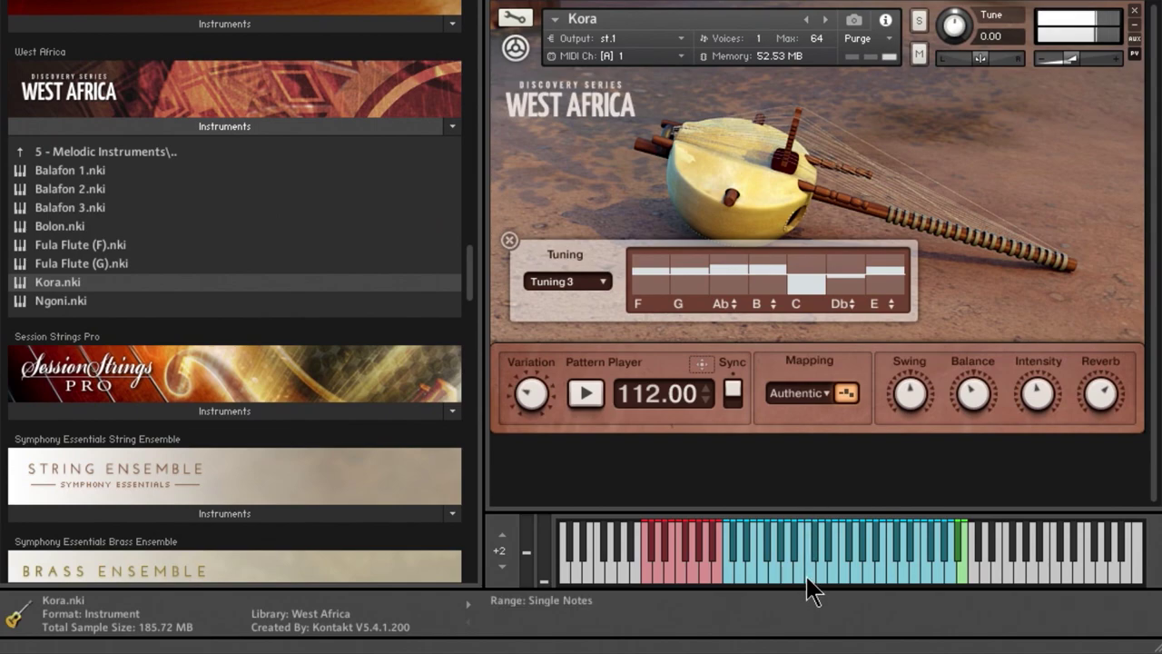
left_click(815, 272)
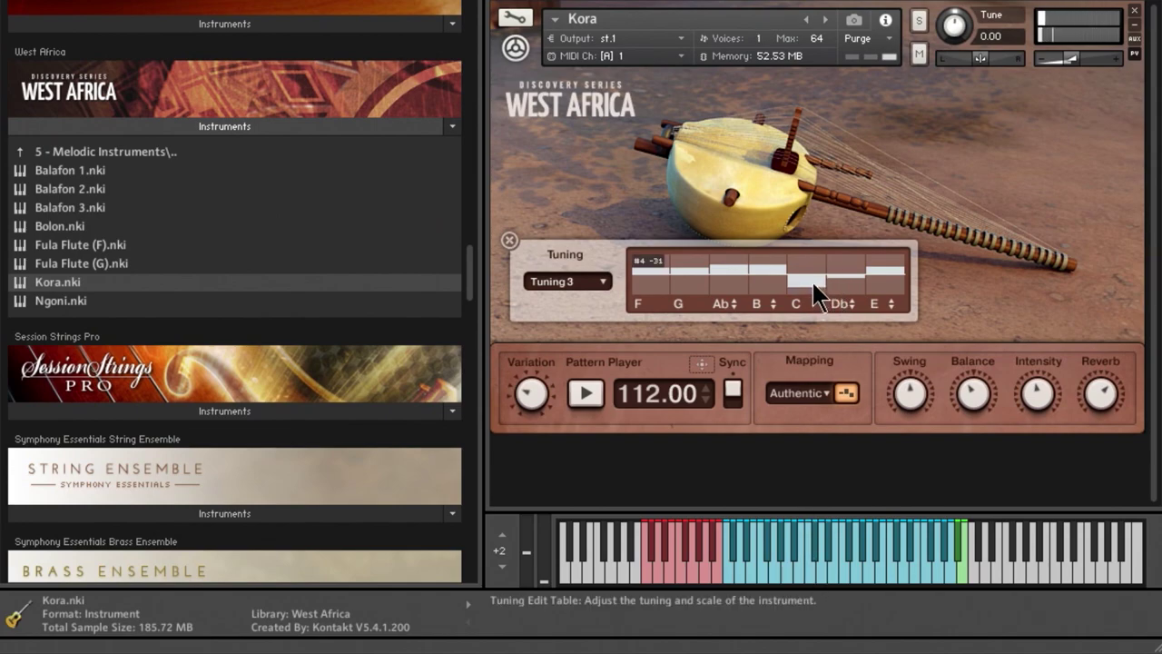
left_click_drag(835, 271, 845, 260)
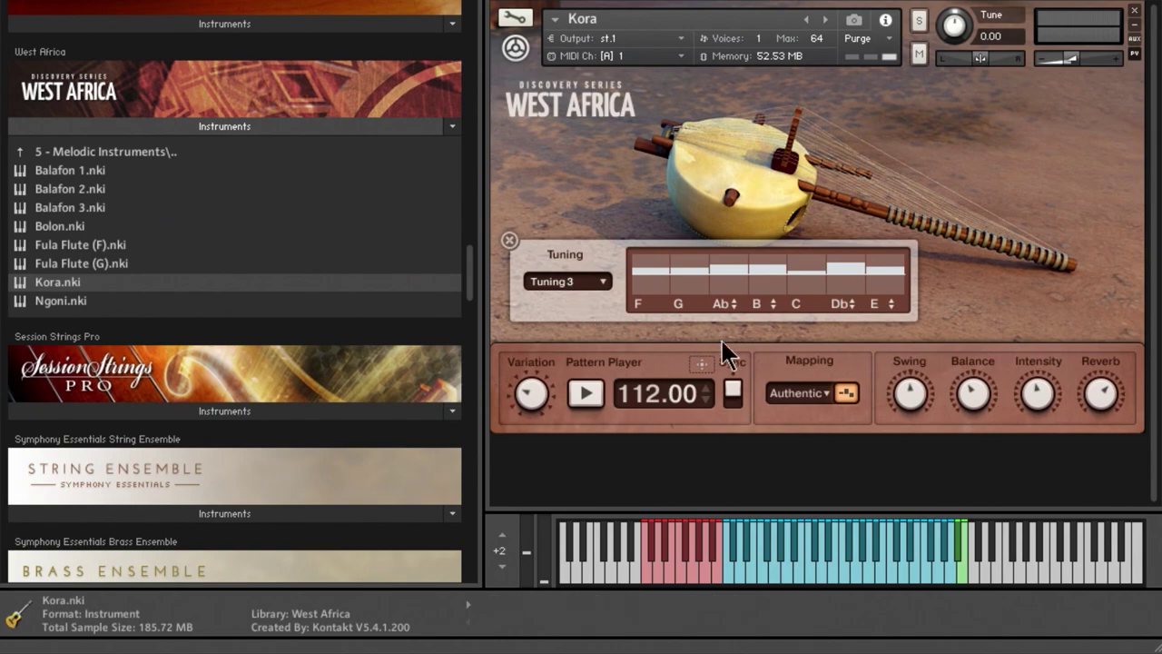
Set the mapping to Chromatic and draw uneven detuning offsets across the twelve-note scale
left_click(826, 392)
left_click(821, 424)
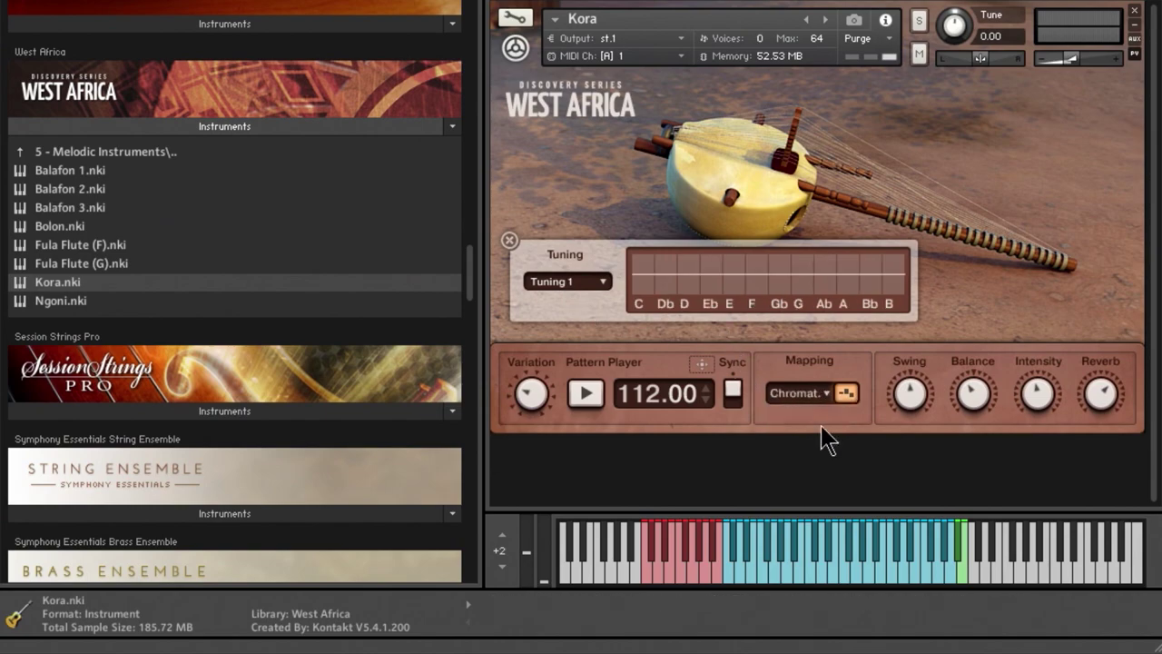
left_click(708, 266)
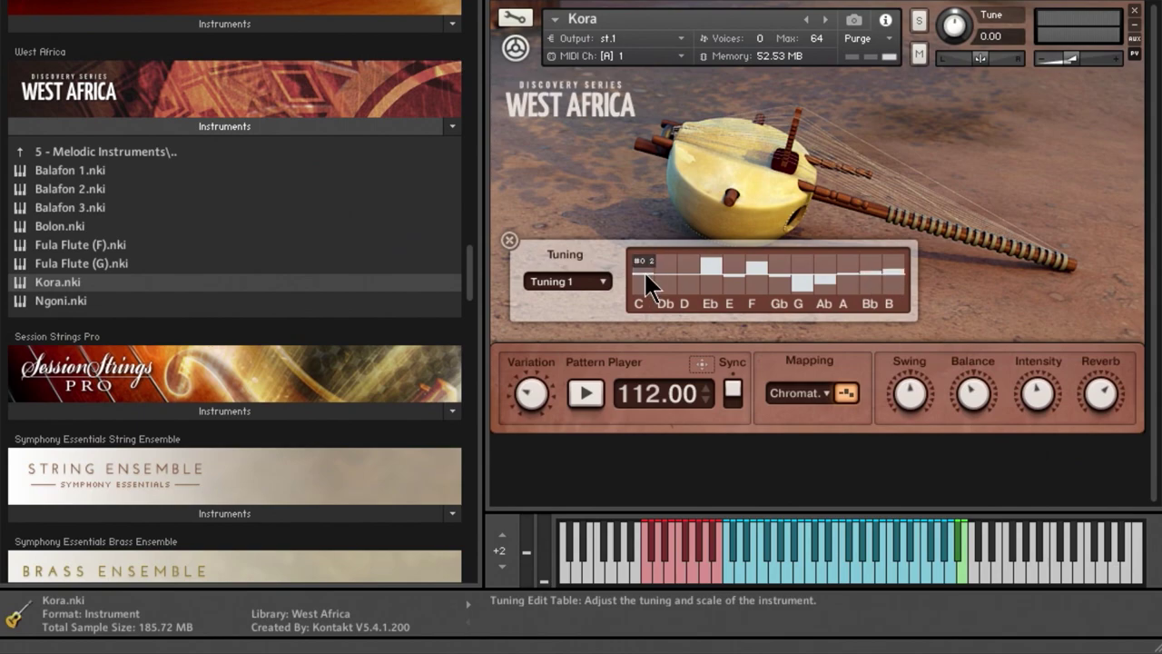
Switch the Chromatic scale to Tuning 3 for comparison and back to Tuning 1
left_click(590, 281)
left_click(571, 337)
left_click(588, 283)
left_click(579, 295)
Return the mapping to Authentic and play a few neighbouring single notes in the edited Tuning 3
left_click(798, 393)
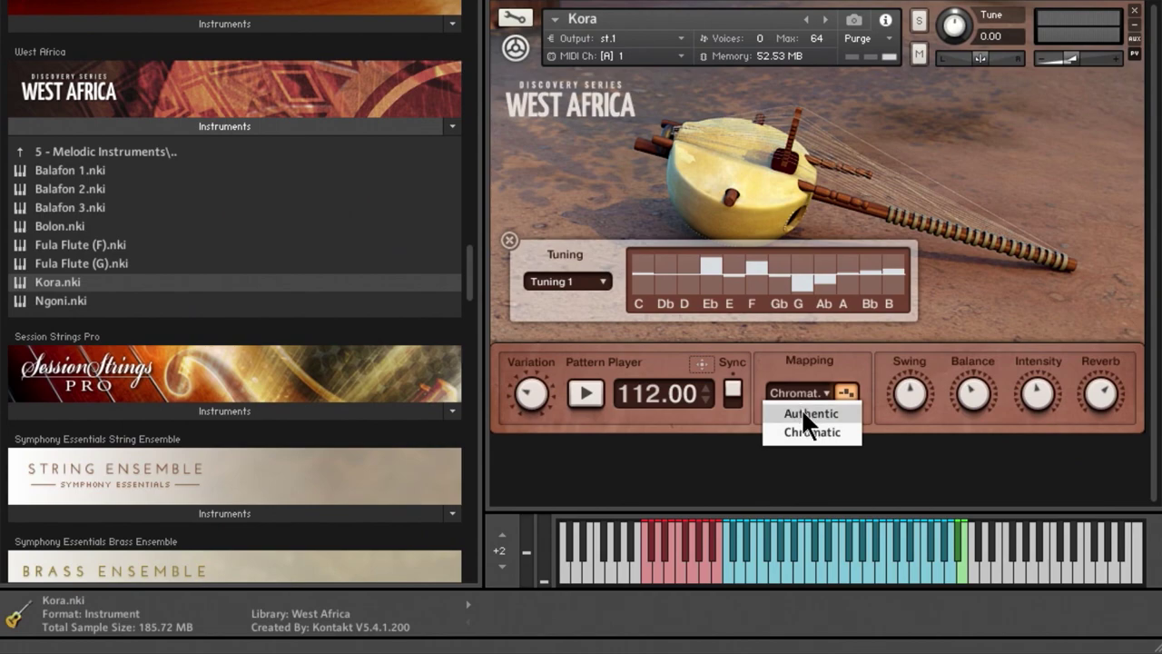
left_click(803, 413)
left_click(780, 576)
left_click(778, 575)
left_click(772, 576)
left_click(767, 576)
Choose Tuning 1 for the Authentic scale and play several single notes in it
left_click(591, 281)
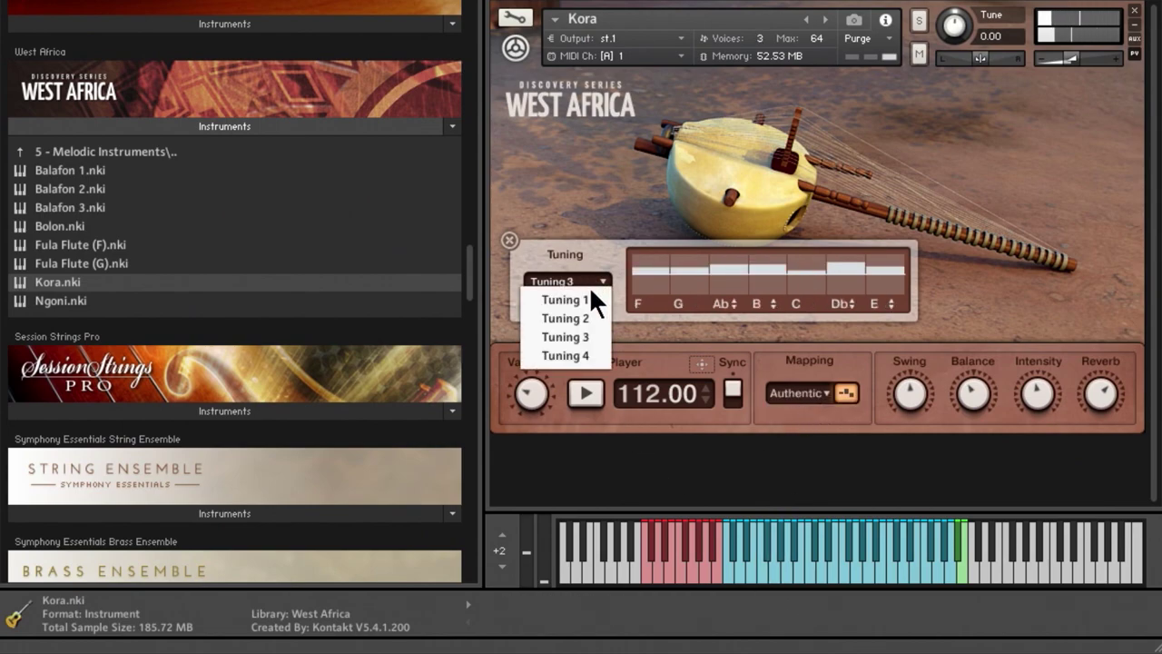
left_click(580, 300)
left_click(796, 585)
left_click(812, 585)
left_click(824, 585)
Play Pattern 1 in Tuning 1, switch to Tuning 4, and play Pattern 1 again for comparison
left_click(647, 579)
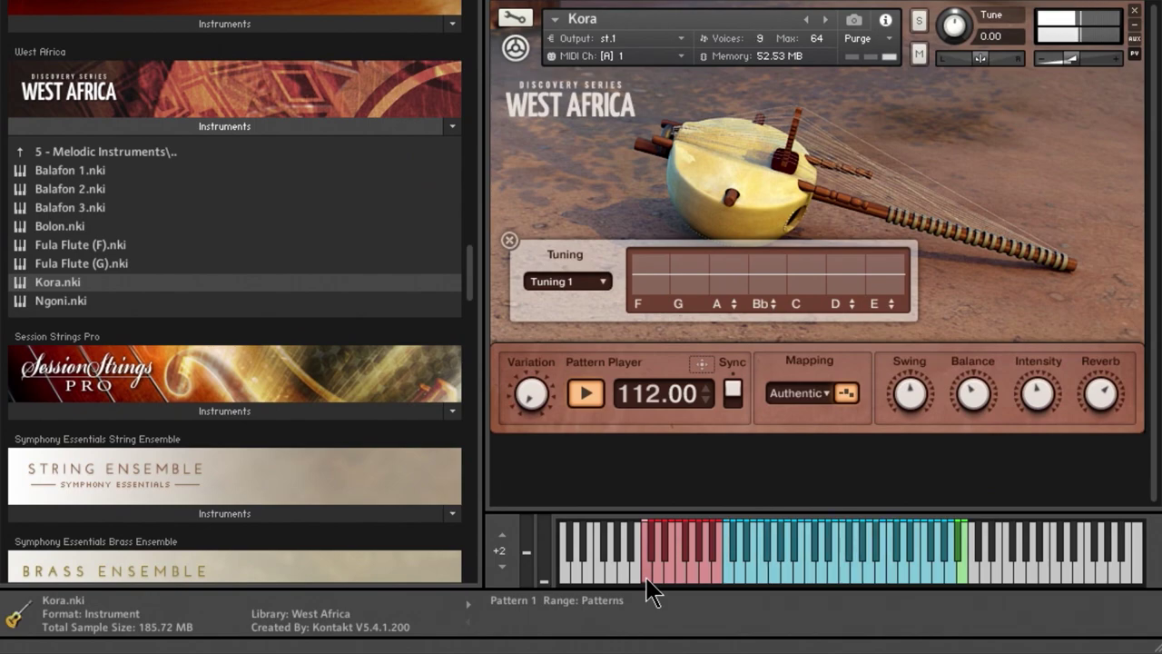
left_click(601, 281)
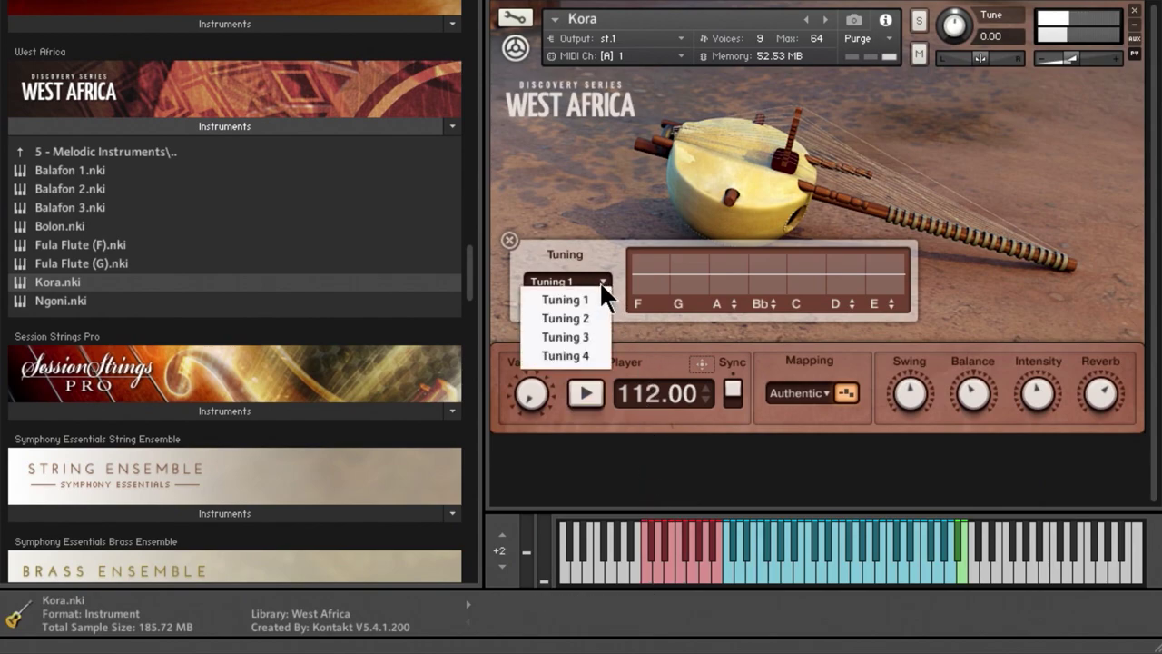
left_click(577, 355)
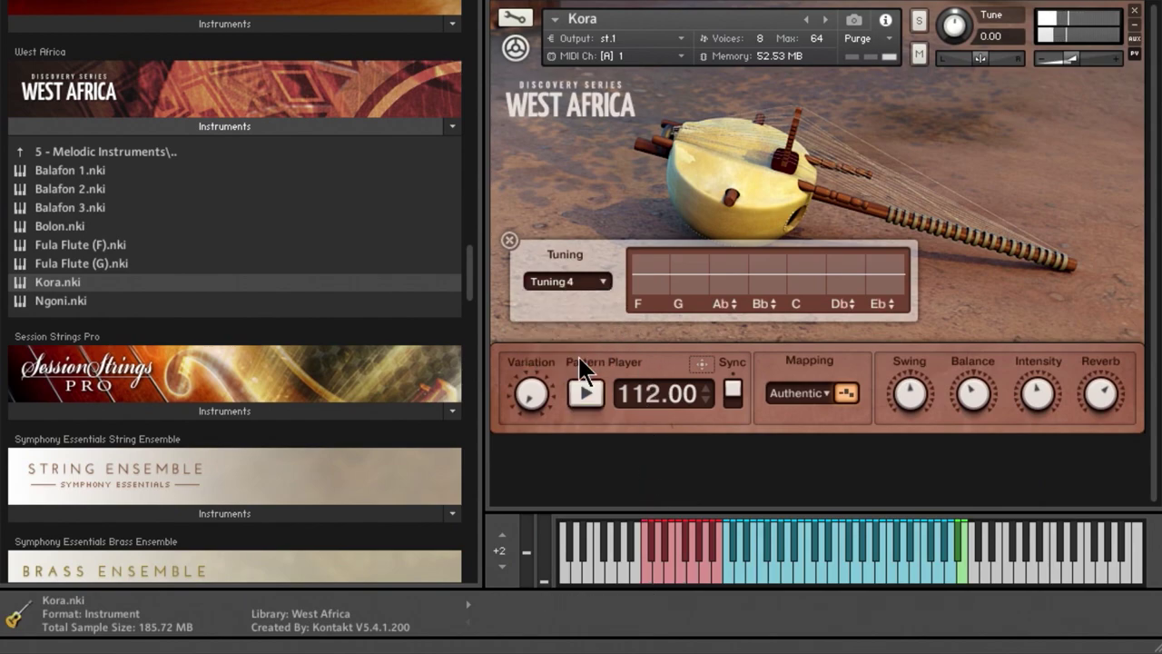
left_click(645, 577)
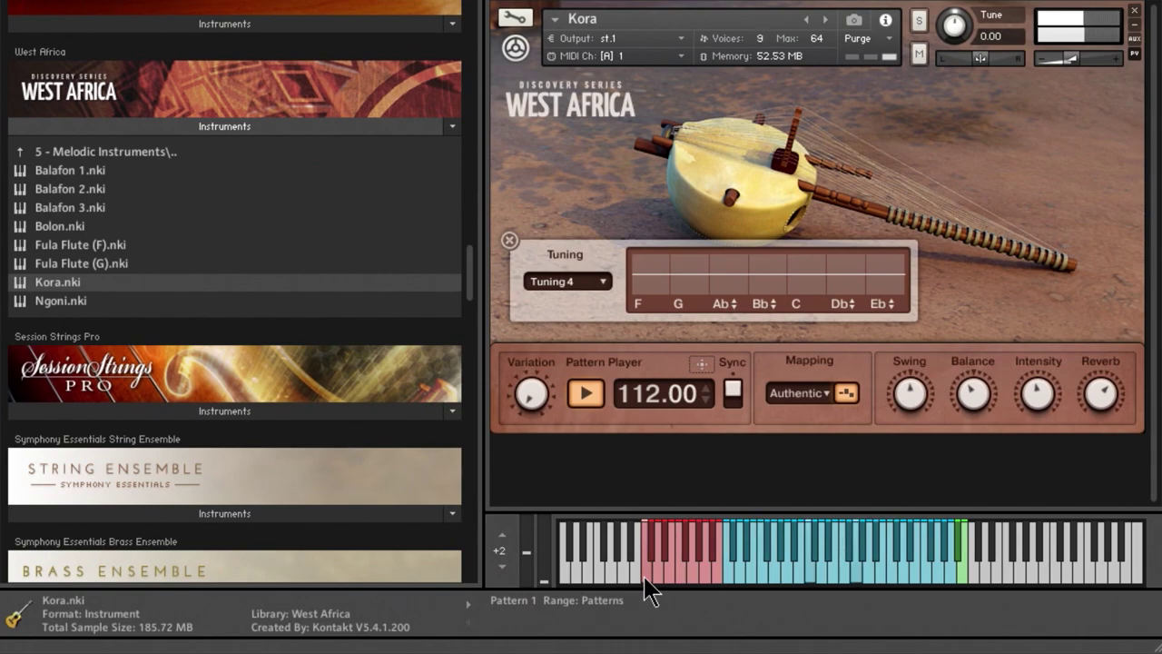
In the Kora's Tuning 4, raise Ab, Db and Eb and lower Bb and C, and play Pattern 1 with the edited scale
mouse_move(775, 292)
left_mouse_down()
mouse_move(845, 285)
mouse_move(885, 263)
left_mouse_up()
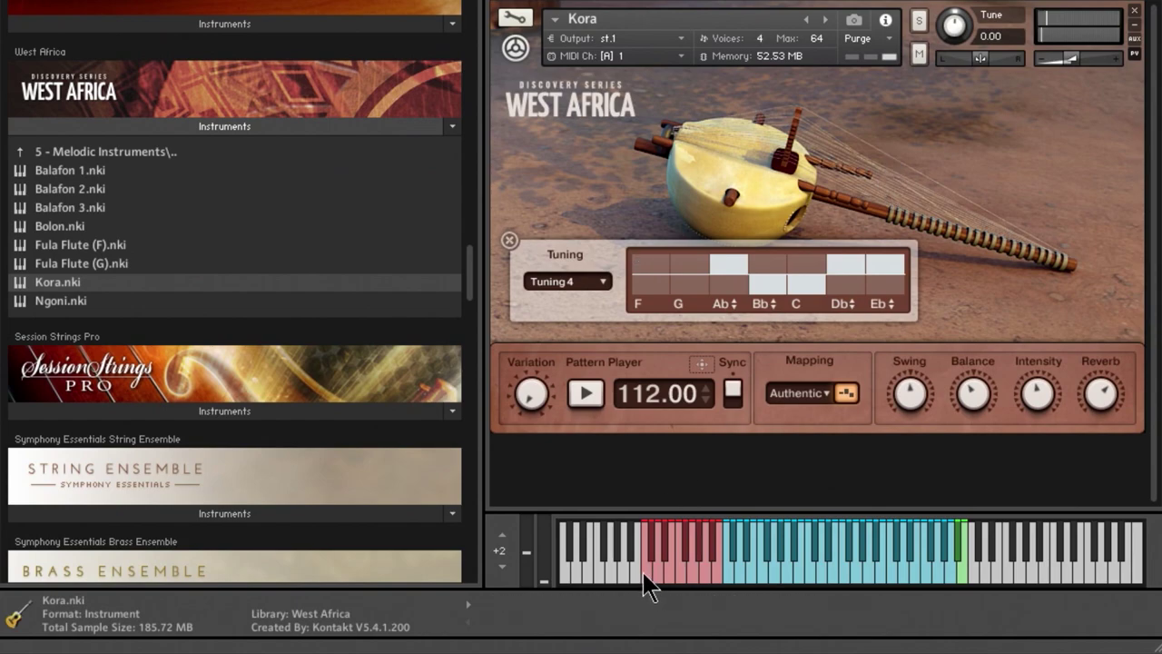
left_click(644, 574)
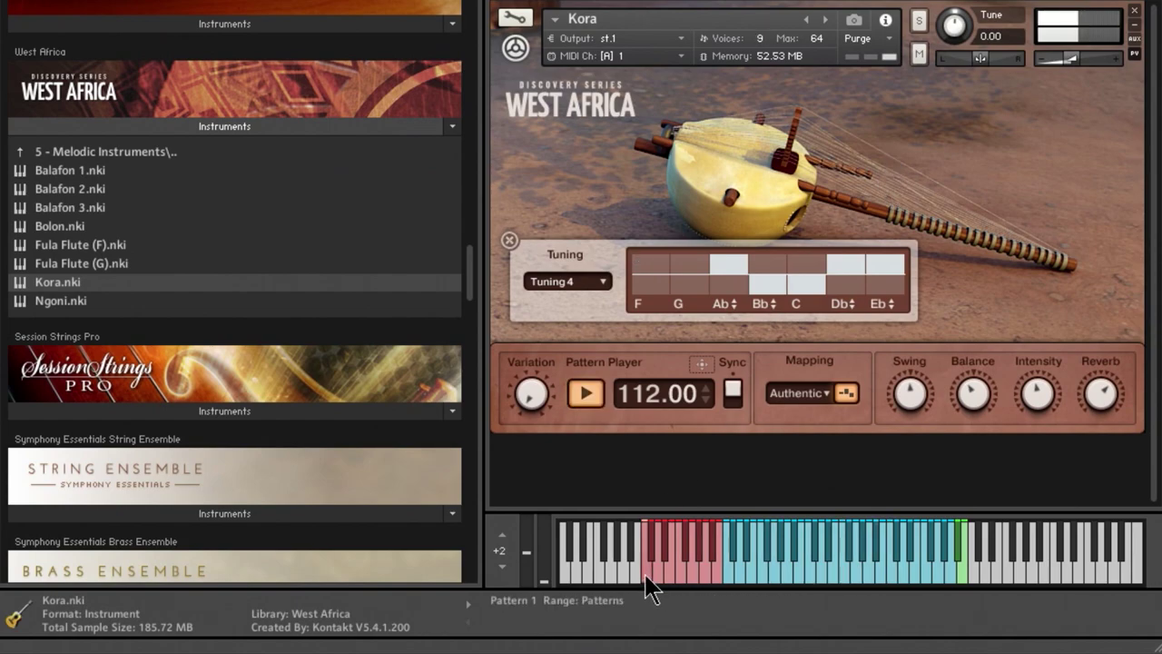
left_click(647, 578)
Bring the Bb, C, Db and Eb values in the Kora's Tuning 4 table closer to the centre line
left_click(768, 271)
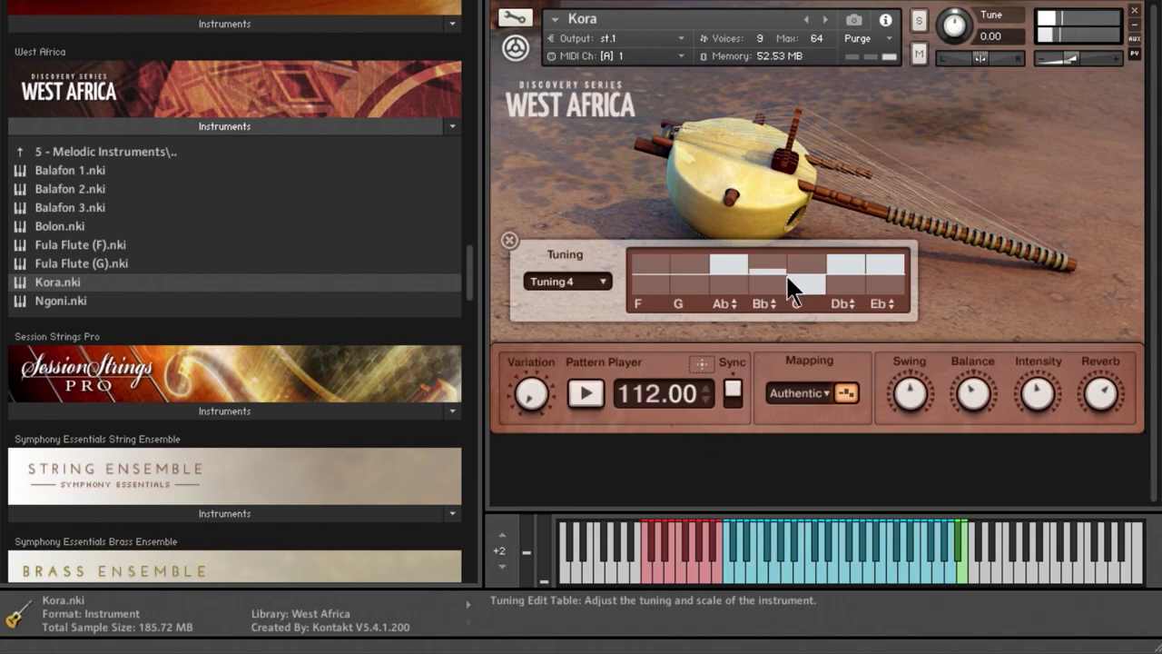
left_click_drag(804, 273, 885, 264)
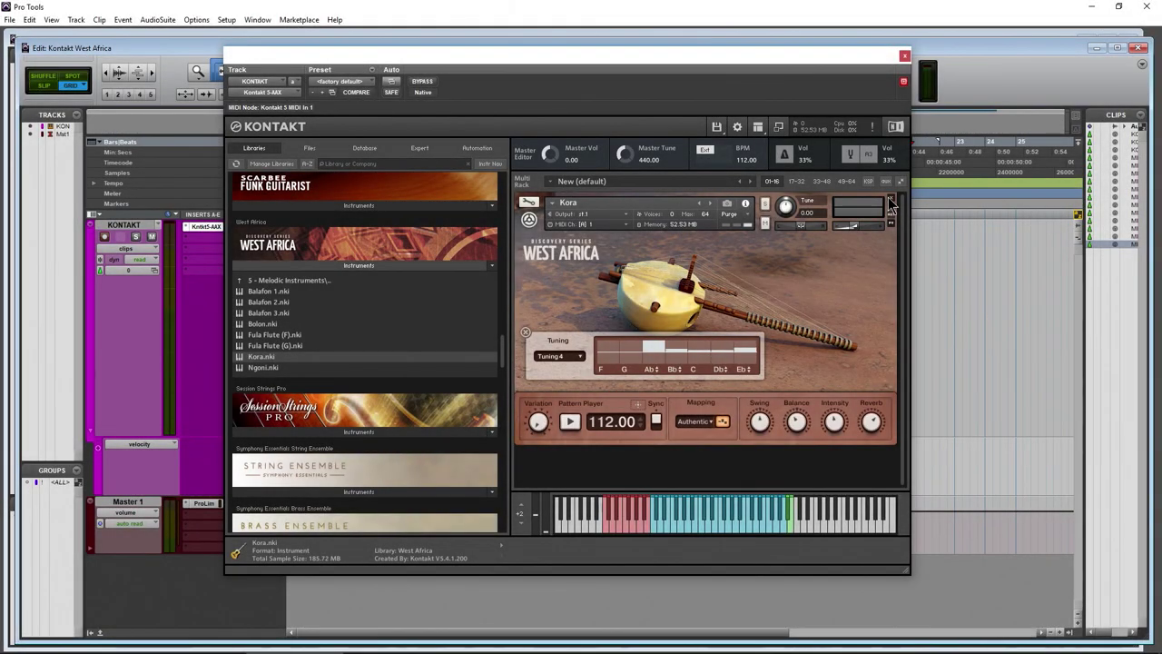
Replace the Kora with the Fula Flute (F) instrument and lower its volume to about -5.2
left_click(585, 374)
left_click_drag(276, 334, 640, 301)
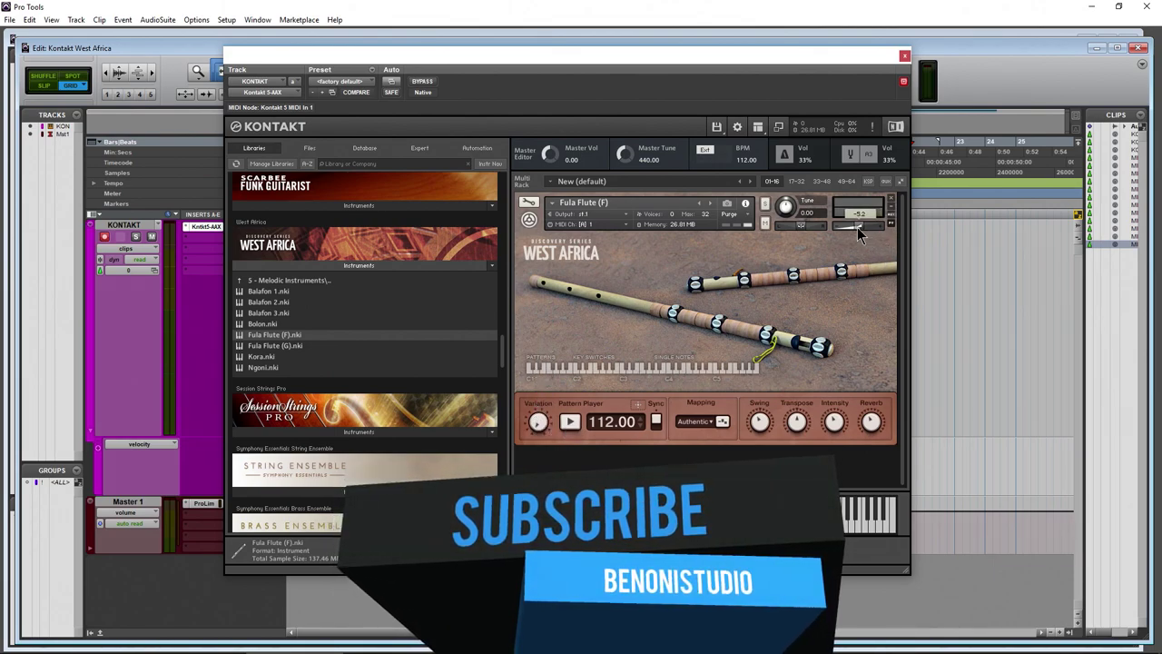
Play a Fula Flute pattern, stop it, and place the pattern as a MIDI clip on the KONTAKT track from about bar 23
left_click(563, 422)
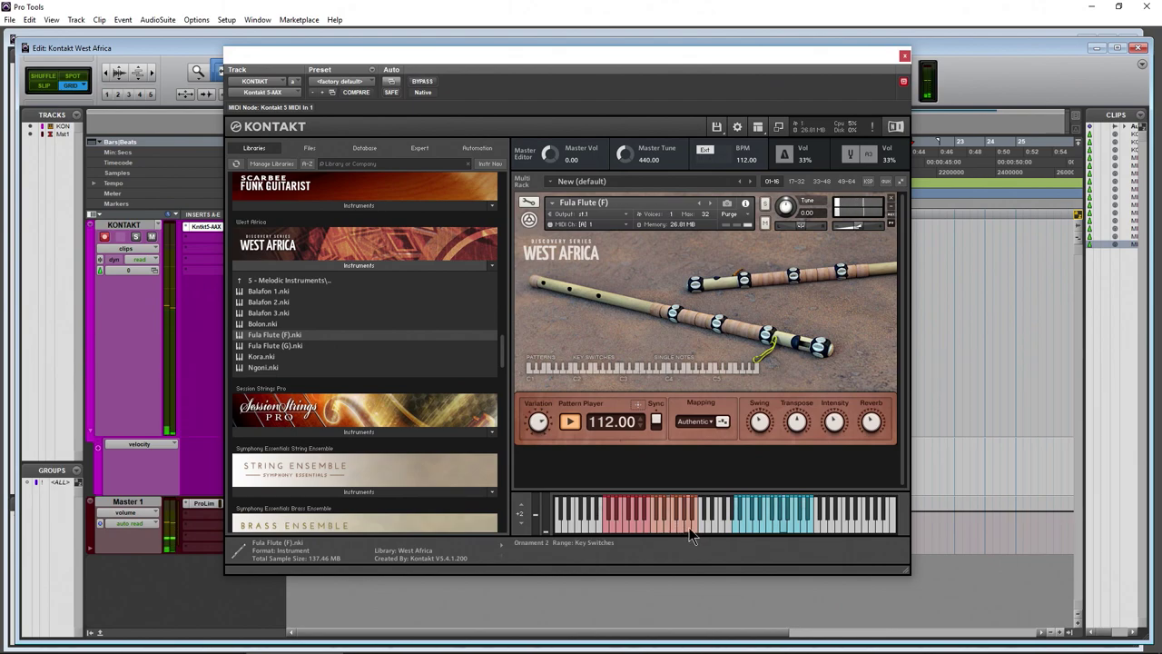
left_click(566, 421)
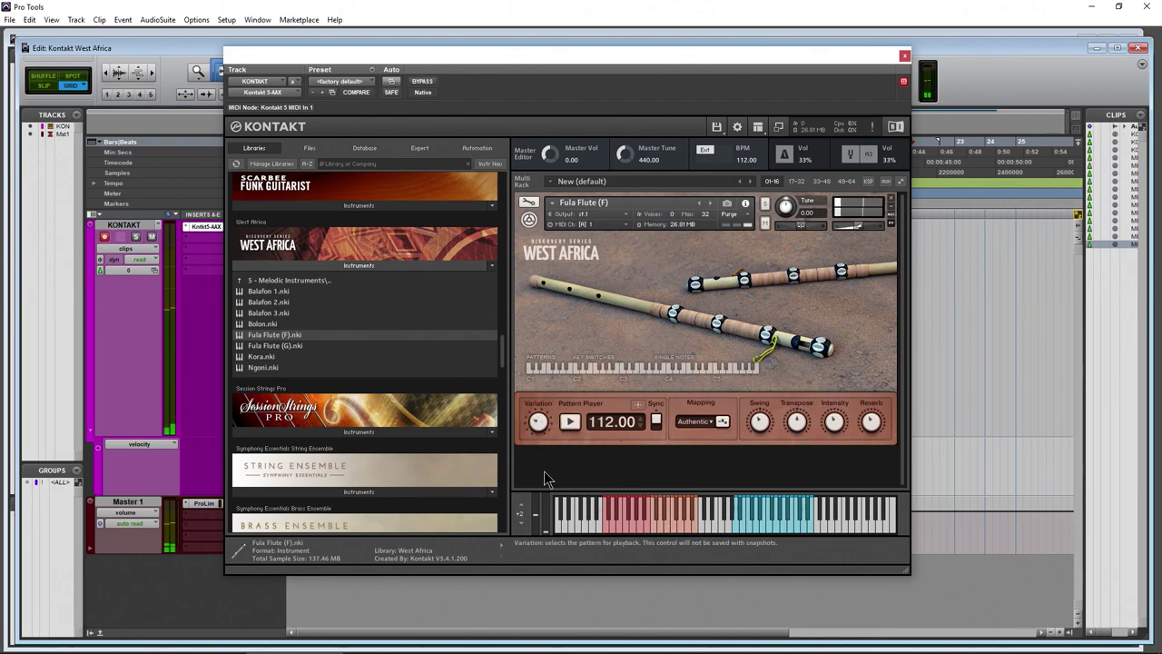
left_click_drag(910, 341, 942, 318)
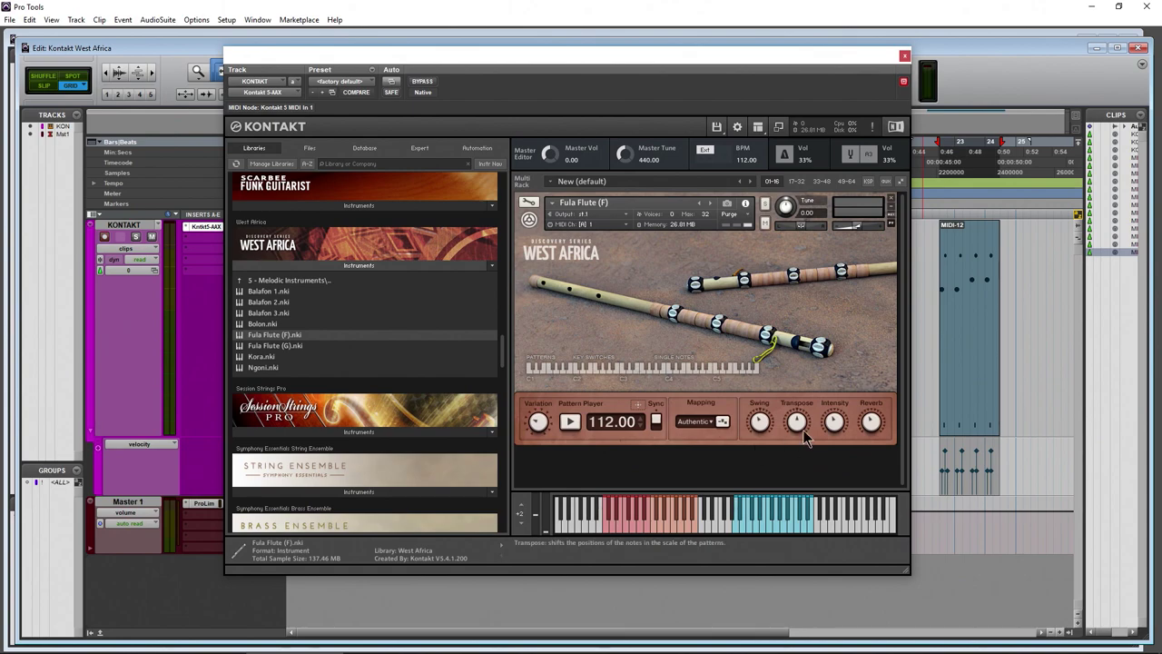
Show the Fula Flute's tuning table and preset list with Authentic mapping and Tuning 1, and toggle Sync on and back off
left_click(694, 423)
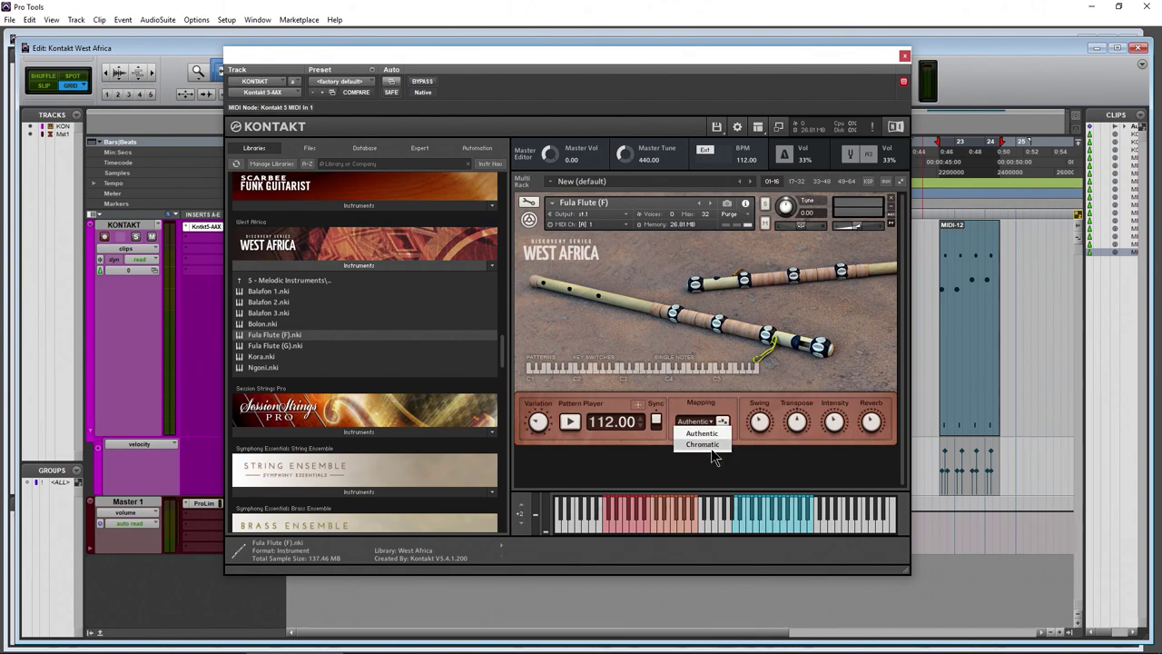
left_click(720, 429)
left_click(721, 423)
left_click(559, 356)
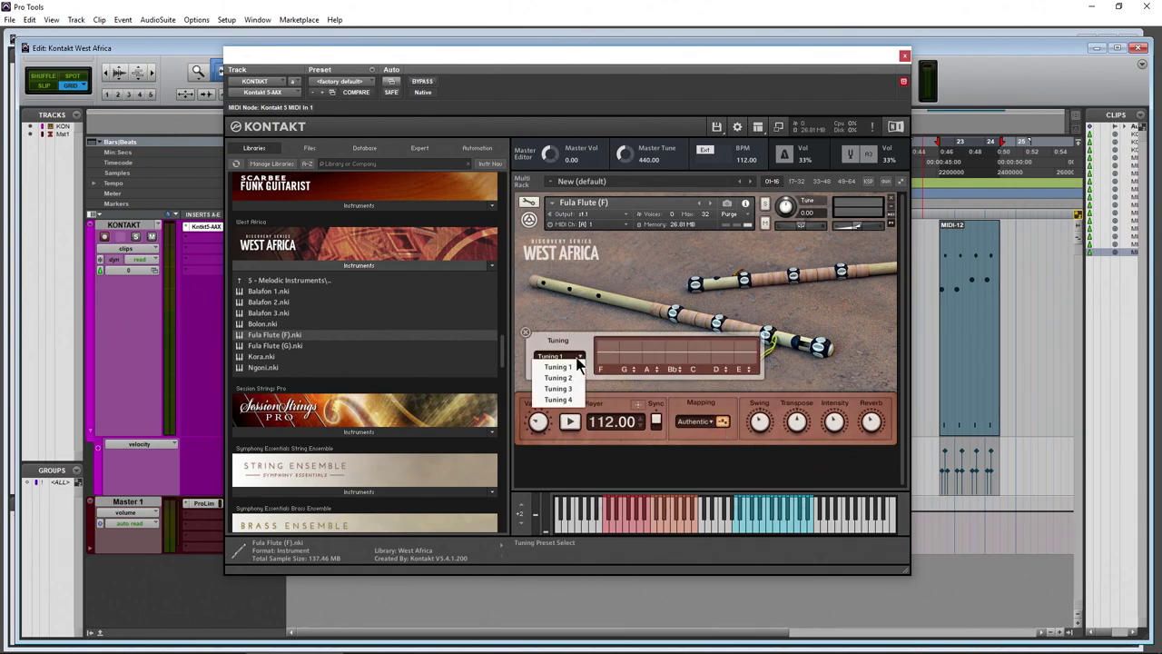
left_click(651, 401)
left_click(655, 423)
left_click(655, 419)
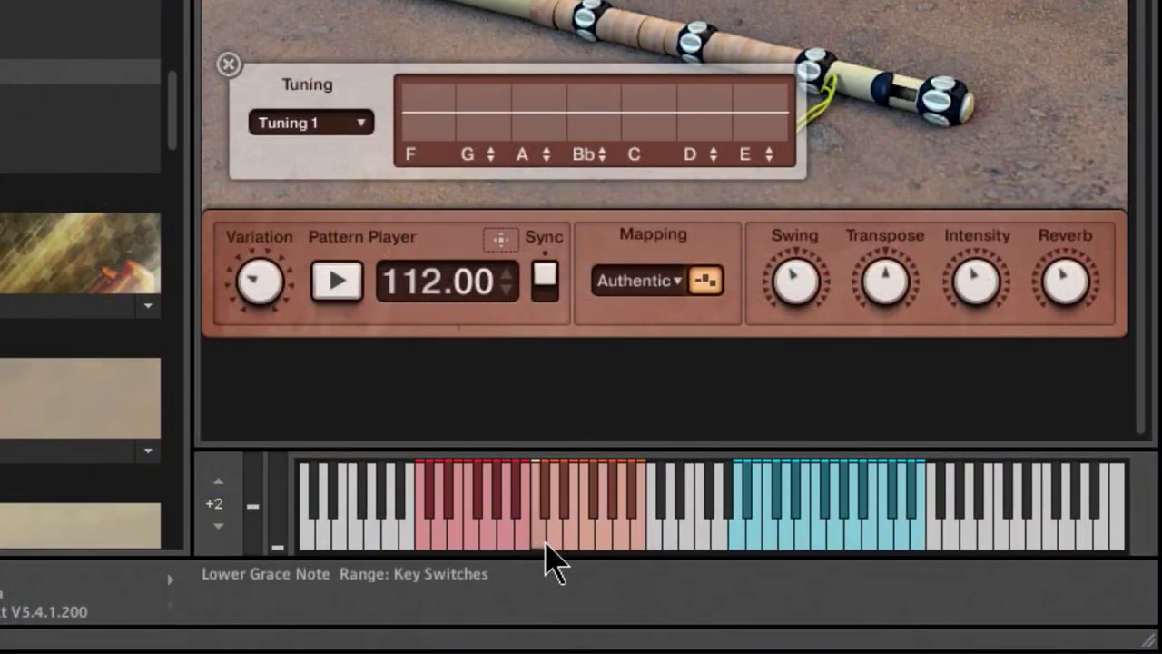
Choose an ornament key switch for the Fula Flute, play three single notes with it, and trigger Pattern 6
left_click(573, 538)
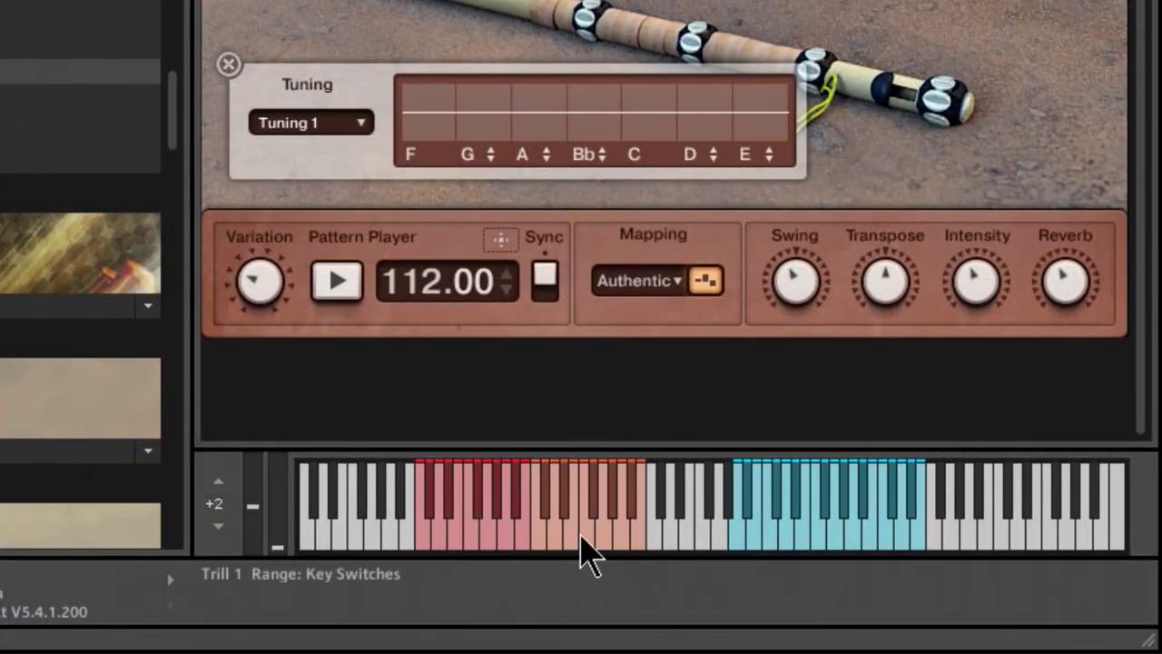
left_click(753, 543)
left_click(772, 540)
left_click(808, 547)
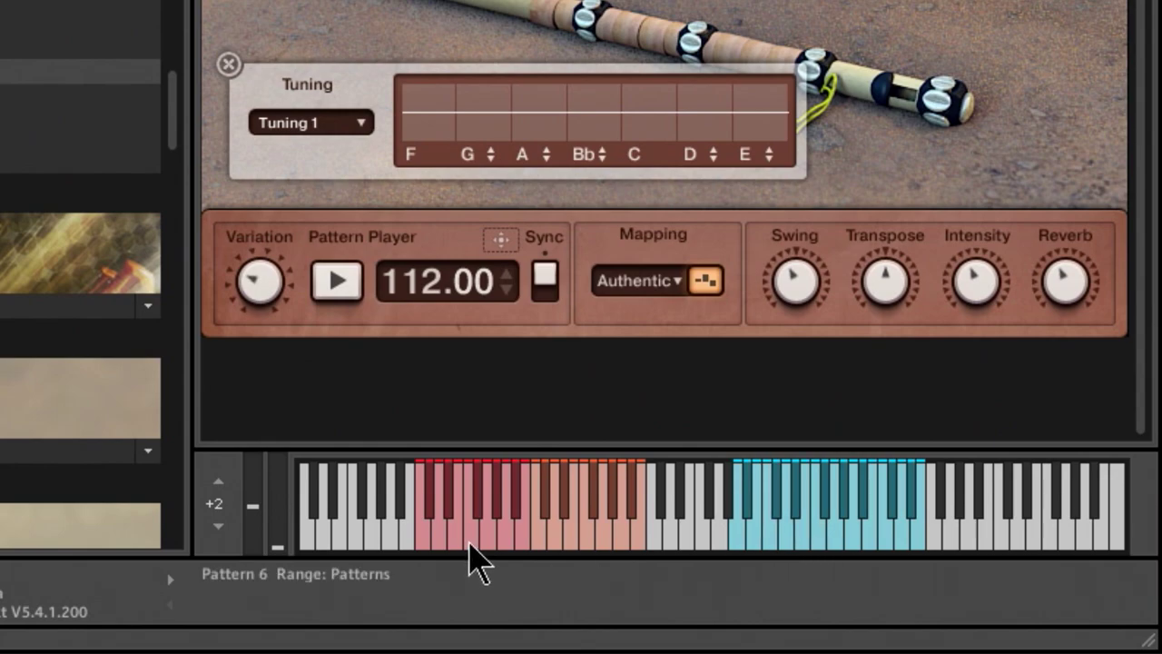
left_click(470, 545)
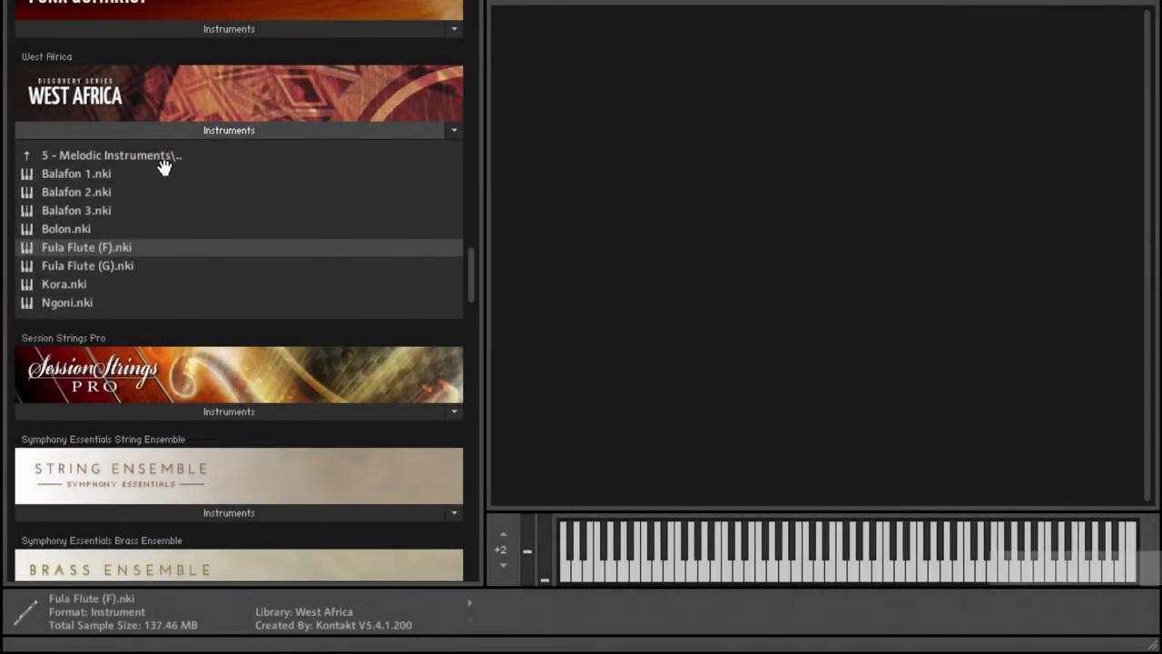
Load the Bolon instrument, lower its volume slightly, and start its pattern player
double_click(59, 227)
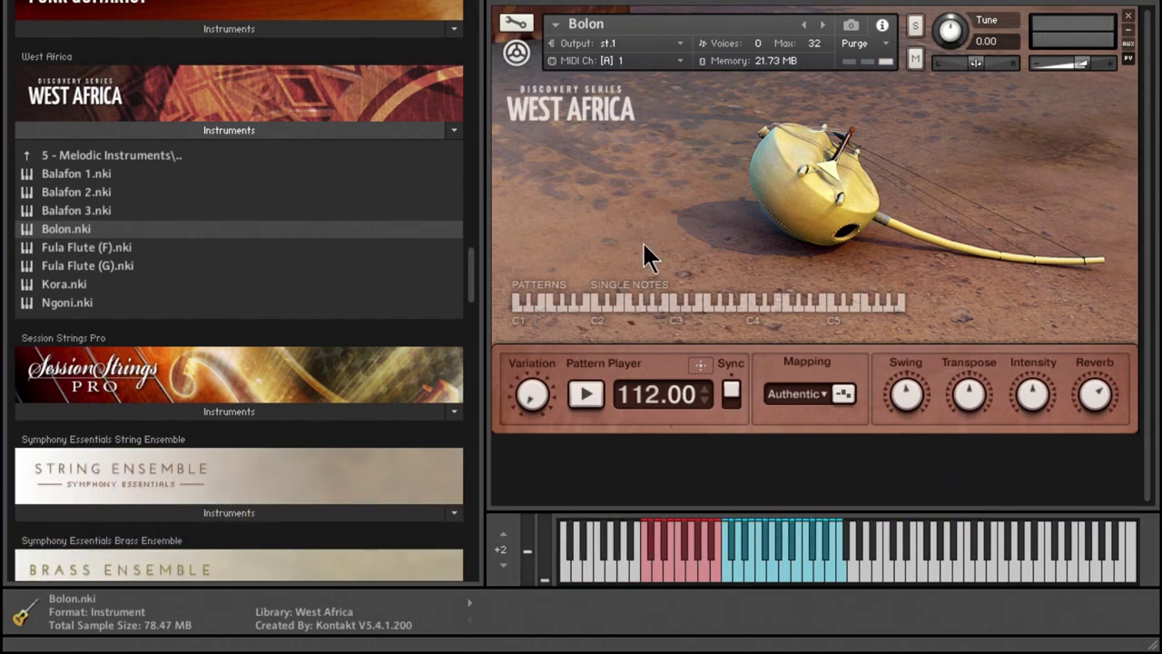
left_click_drag(1075, 61, 1071, 61)
left_click(585, 394)
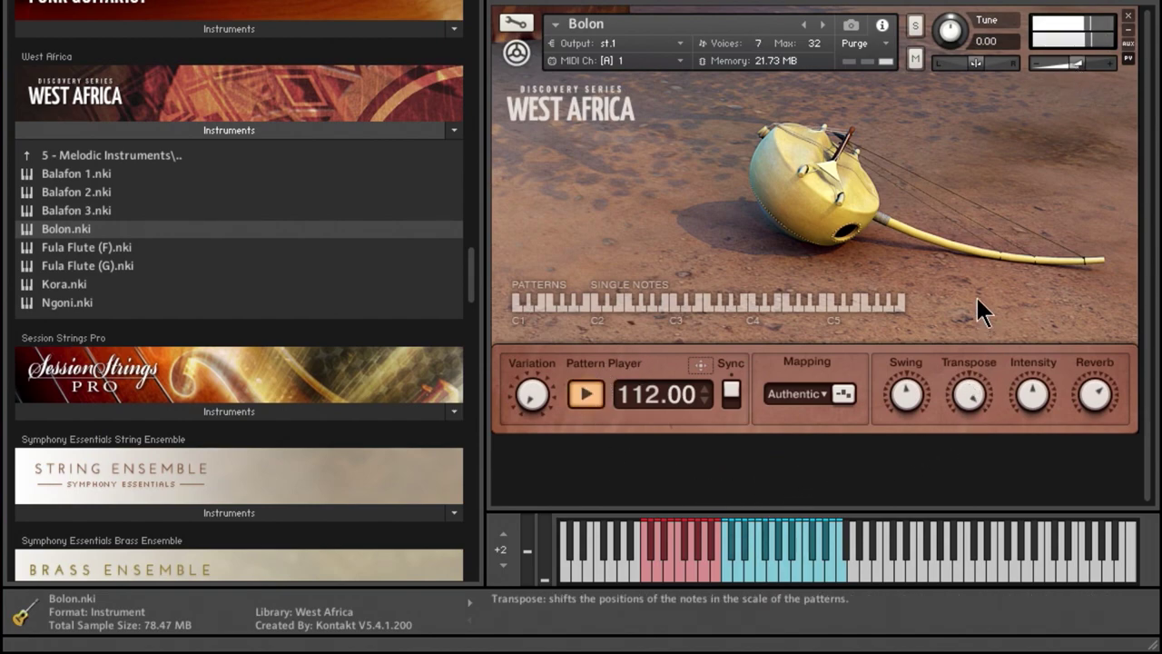
Switch the Bolon's mapping to Chromatic while the pattern plays, and stop playback
left_click(821, 395)
left_click(808, 434)
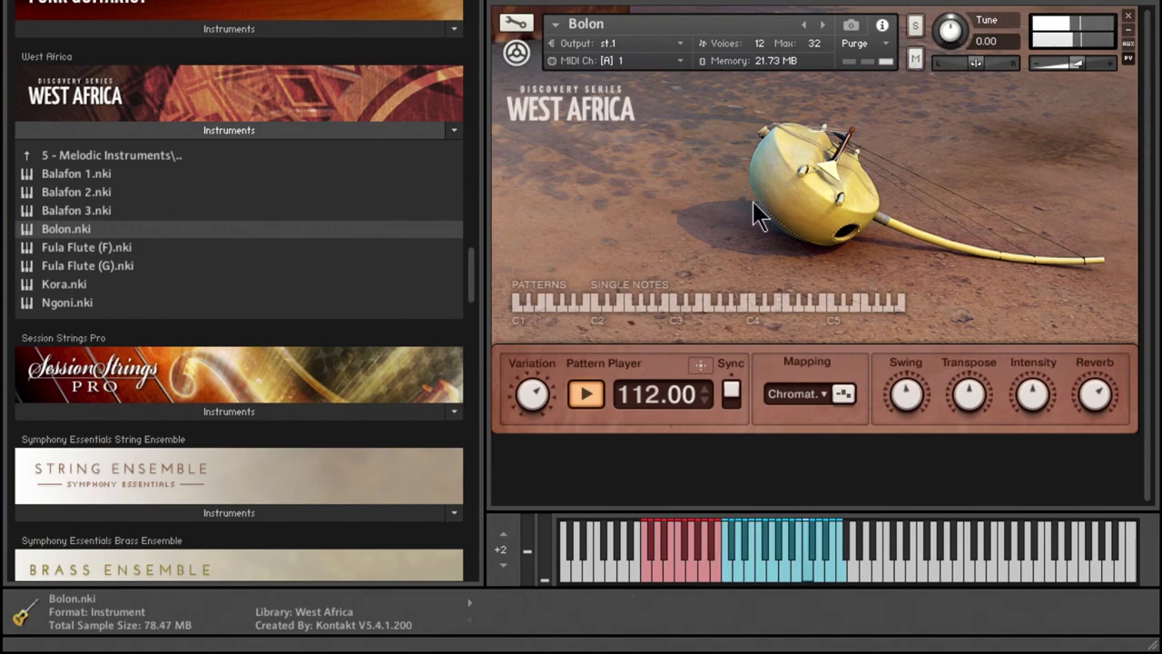
left_click(586, 394)
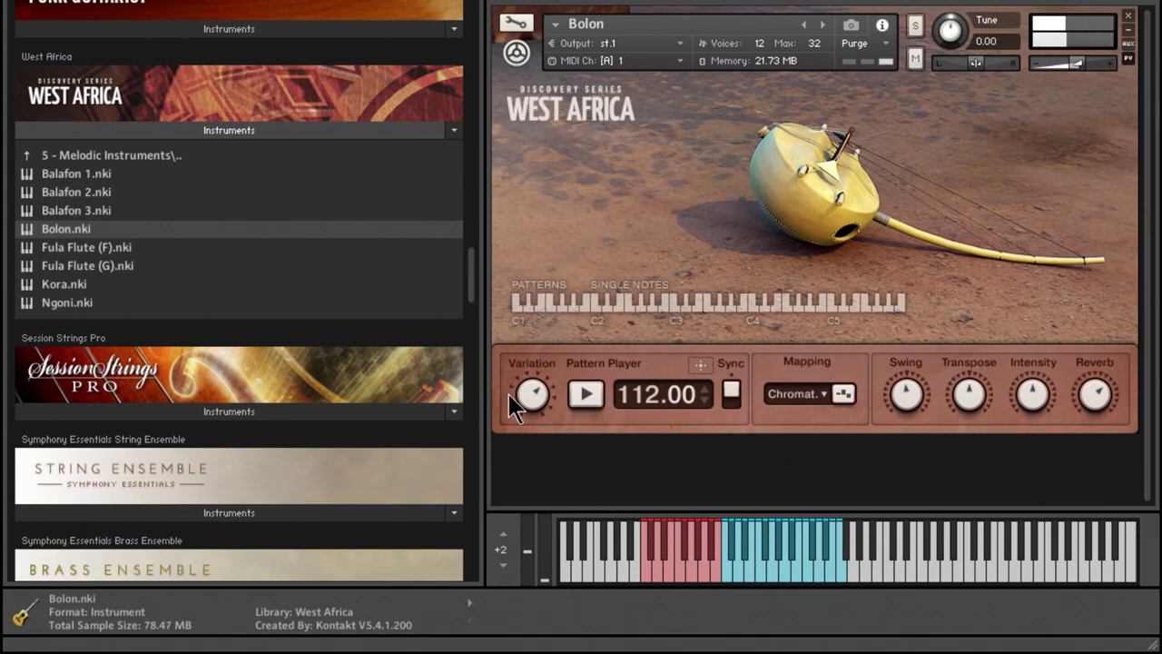
Play a higher Bolon pattern variation with Swing raised, and stop it
left_click(586, 394)
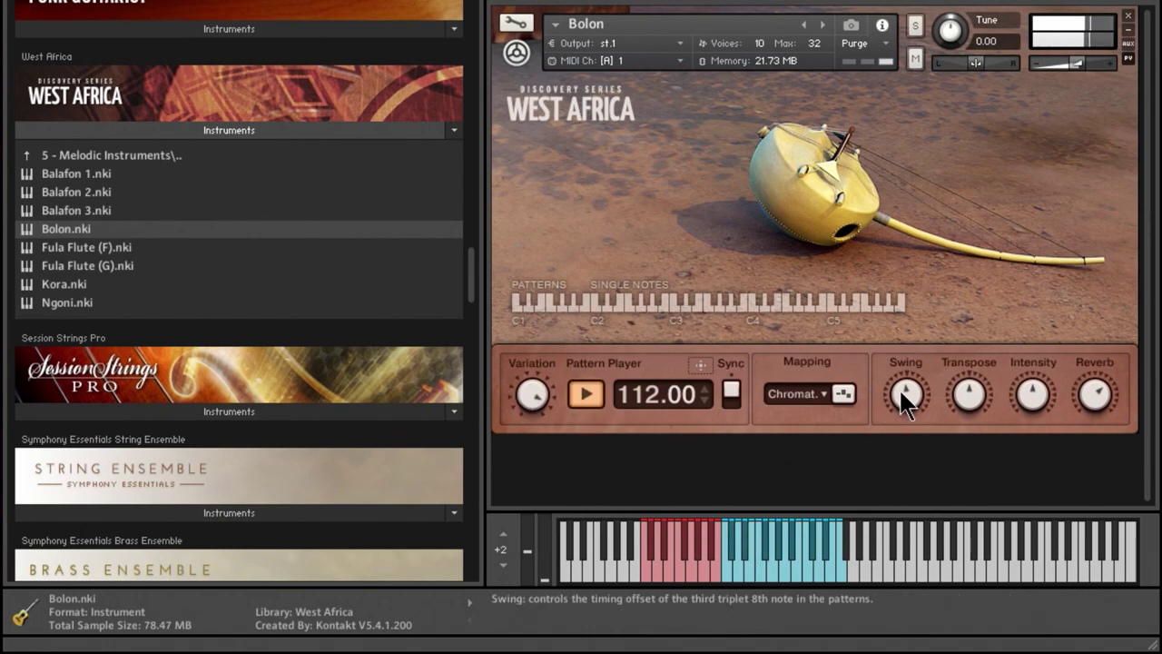
left_click_drag(911, 392, 941, 243)
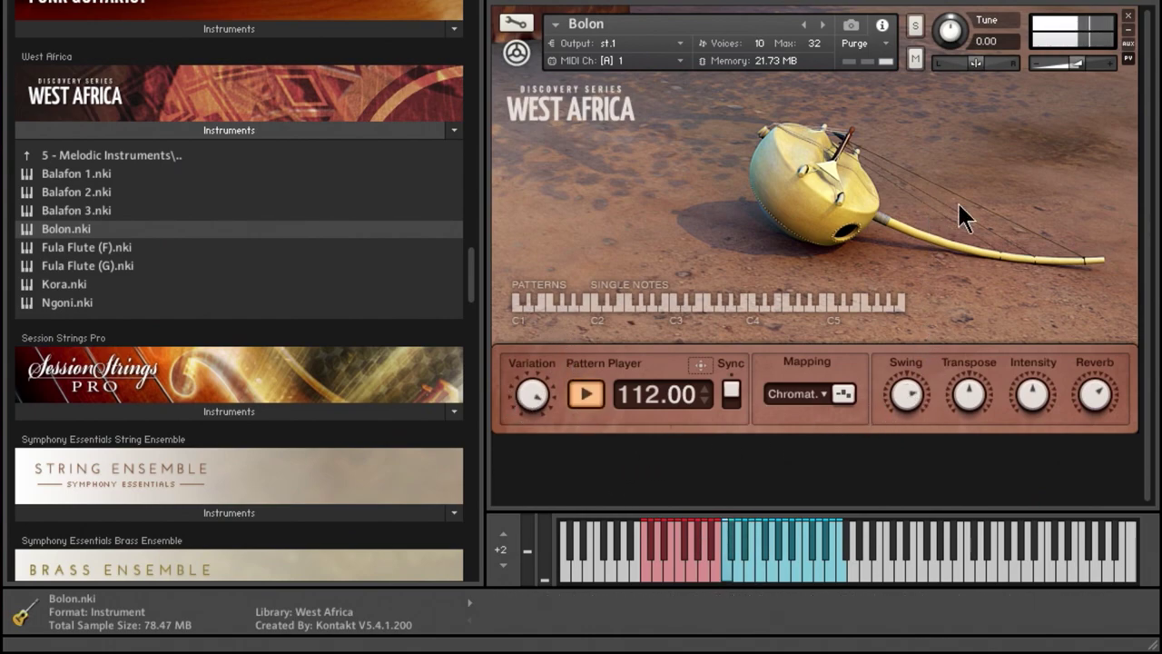
left_click(586, 394)
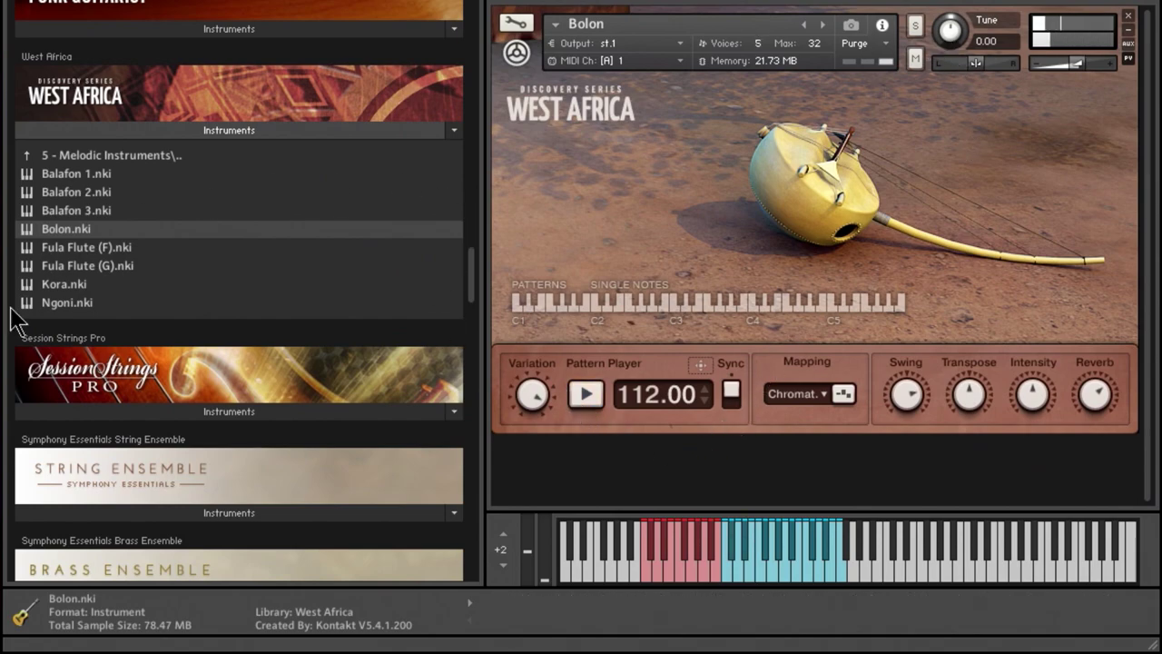
Remove the Bolon from the rack without saving changes and load the Ngoni instrument
left_click(63, 303)
left_click(1127, 15)
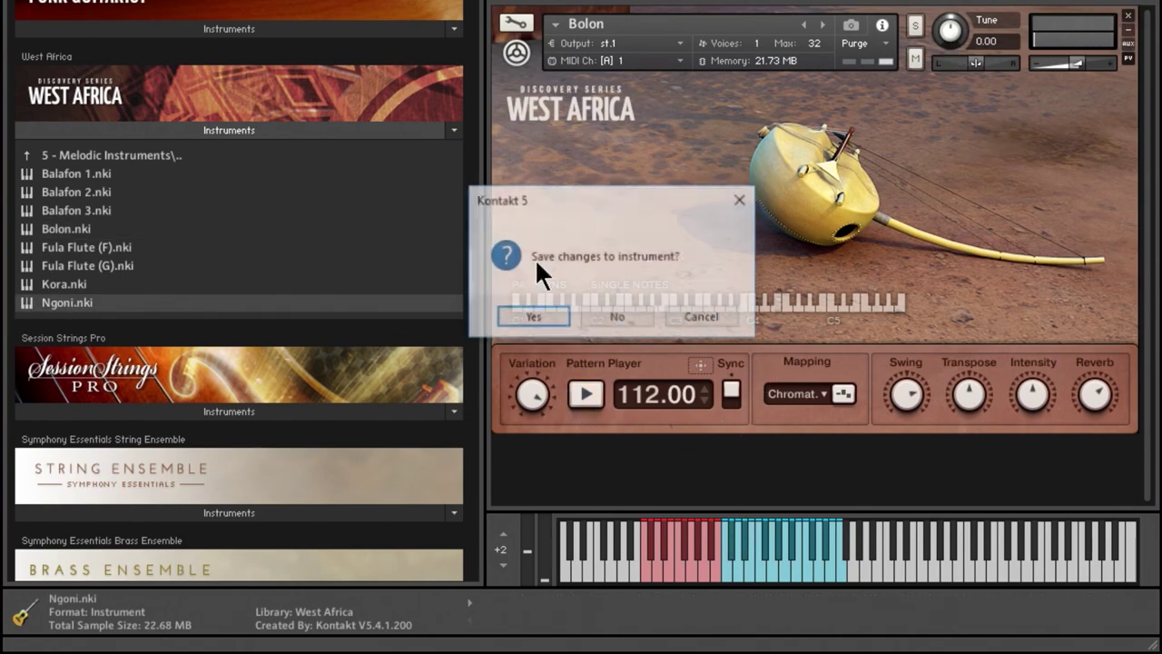
left_click(629, 315)
left_click_drag(70, 308, 795, 316)
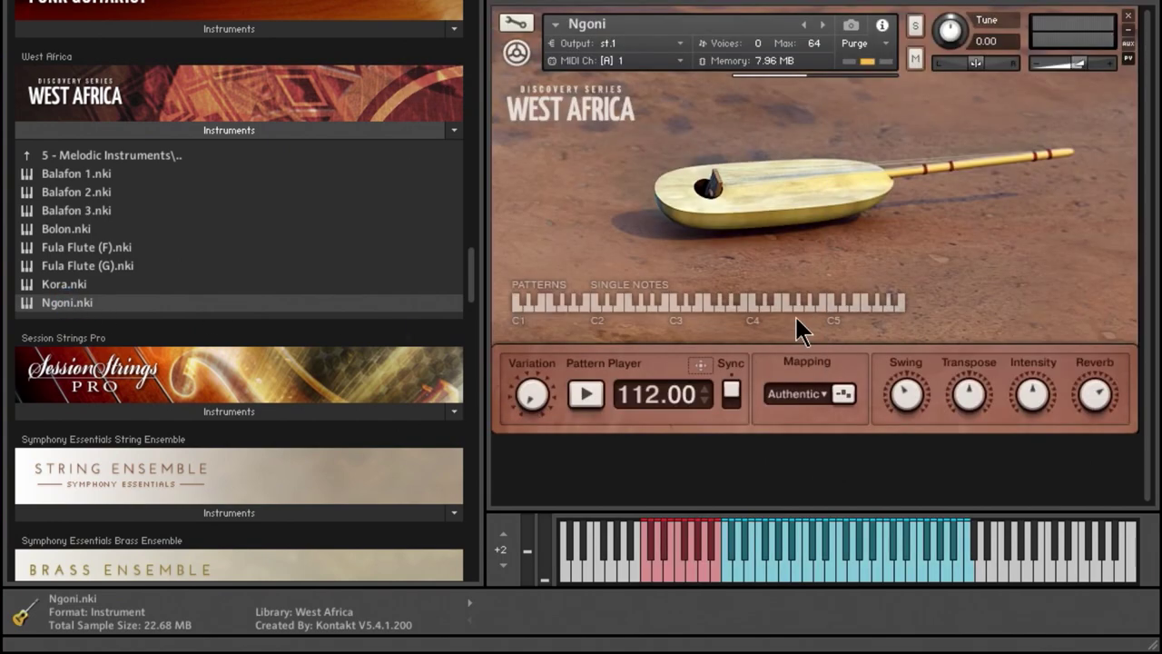
Play the Ngoni's patterns at a lower volume, change the variation, and stop playback
left_click(585, 393)
left_click_drag(1084, 60, 1065, 60)
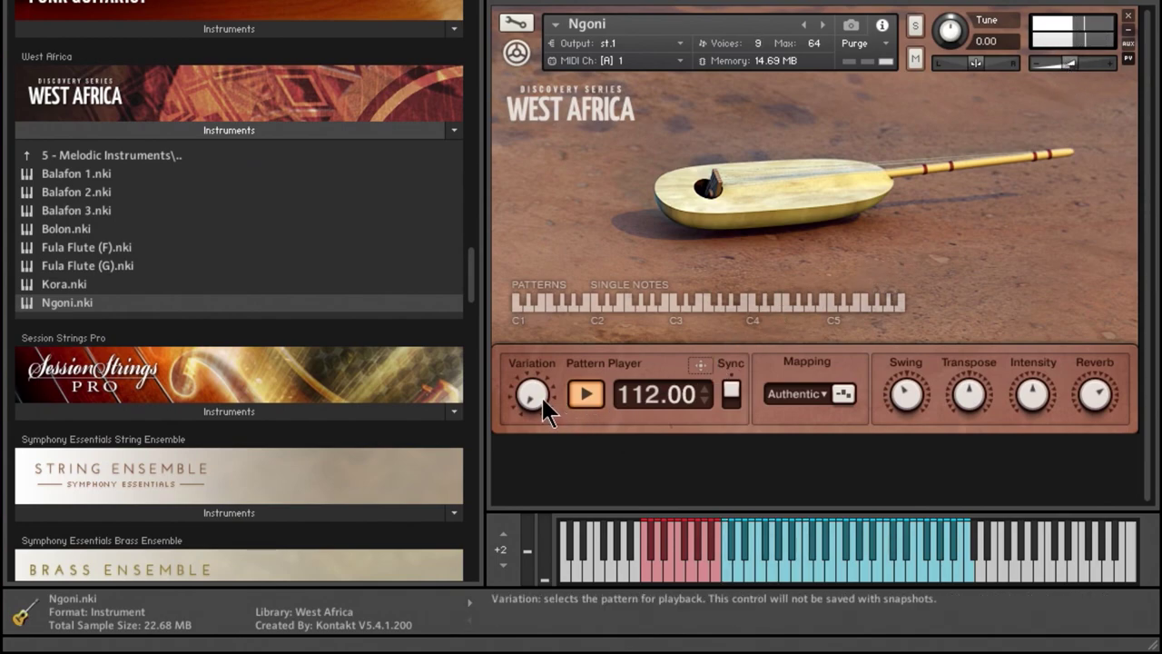
scroll(520, 385, "up", 2)
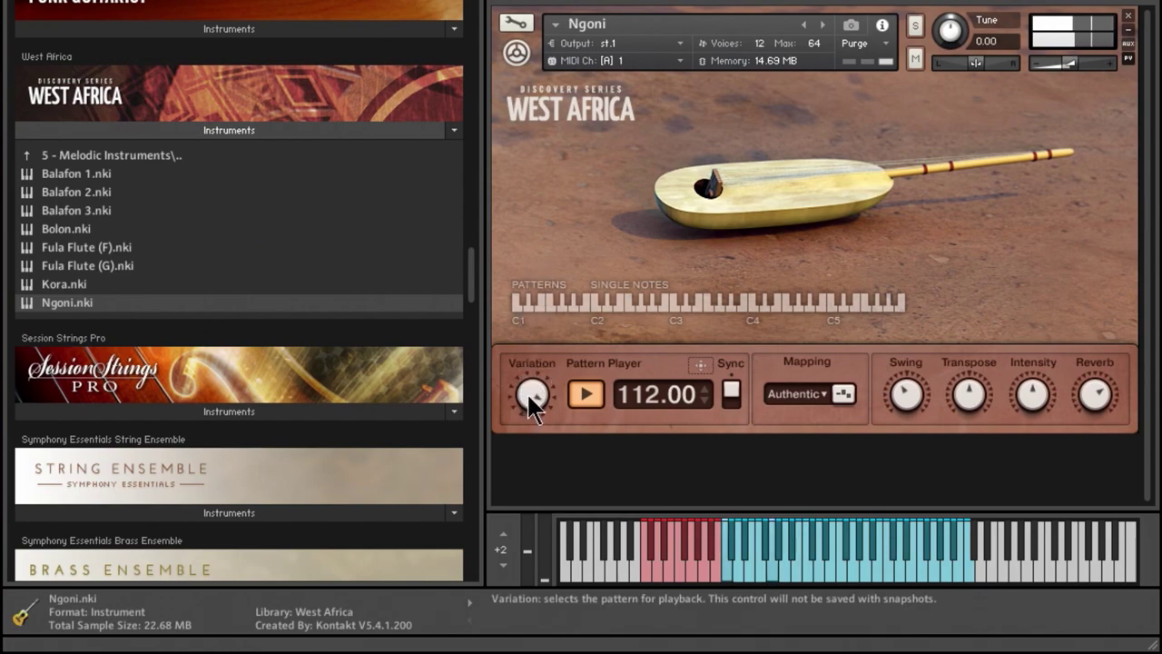
left_click(584, 390)
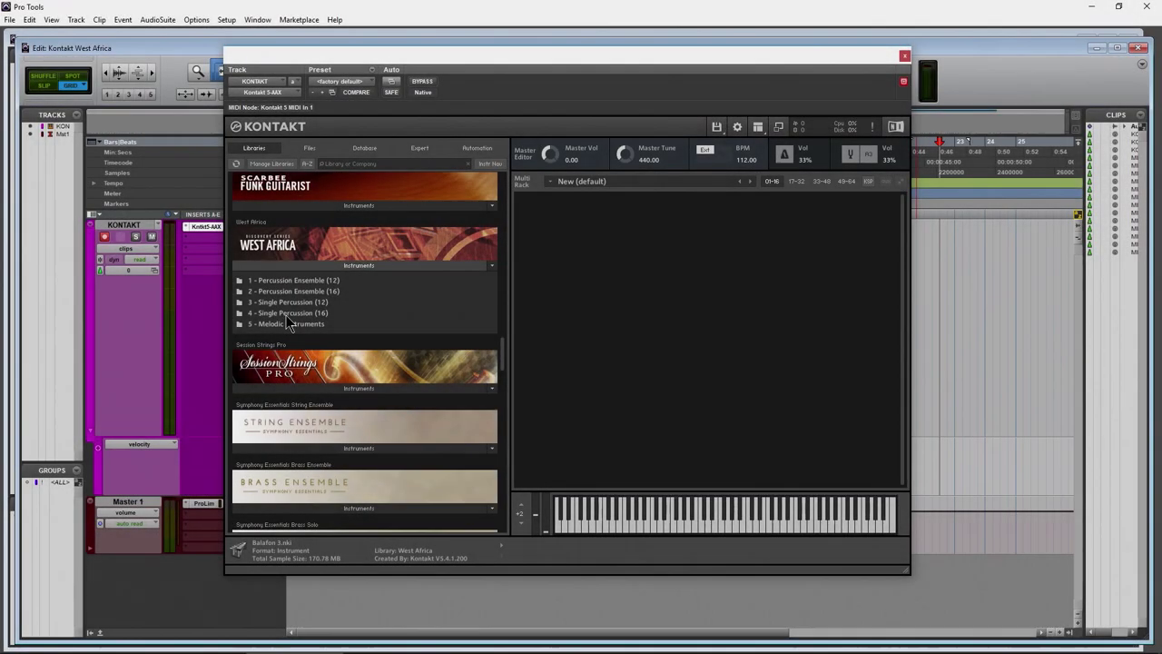
Load Dunun (Kenkeni) from the West Africa library's 4 - Single Percussion (16) folder
left_click(286, 315)
scroll(291, 393, "down", 1)
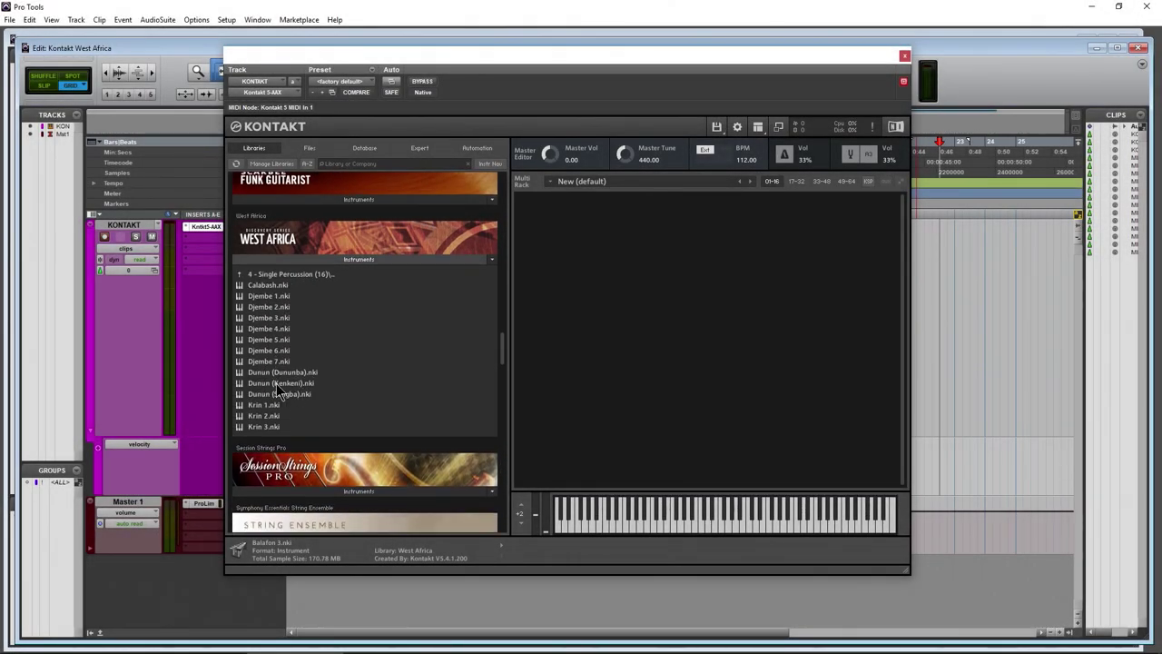
left_click(276, 383)
left_click_drag(253, 384, 705, 387)
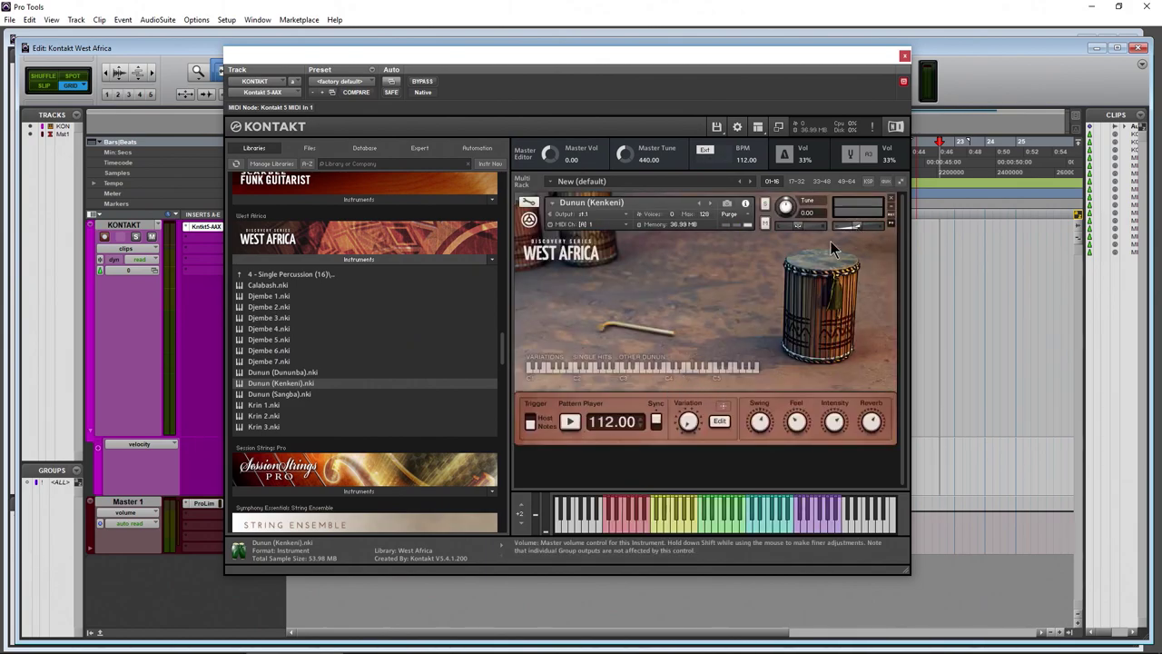
Play the Dunun pattern, audition the Kenkeni 4 drum with its settings open, and switch the drum back to Kenkeni 2
left_click(562, 426)
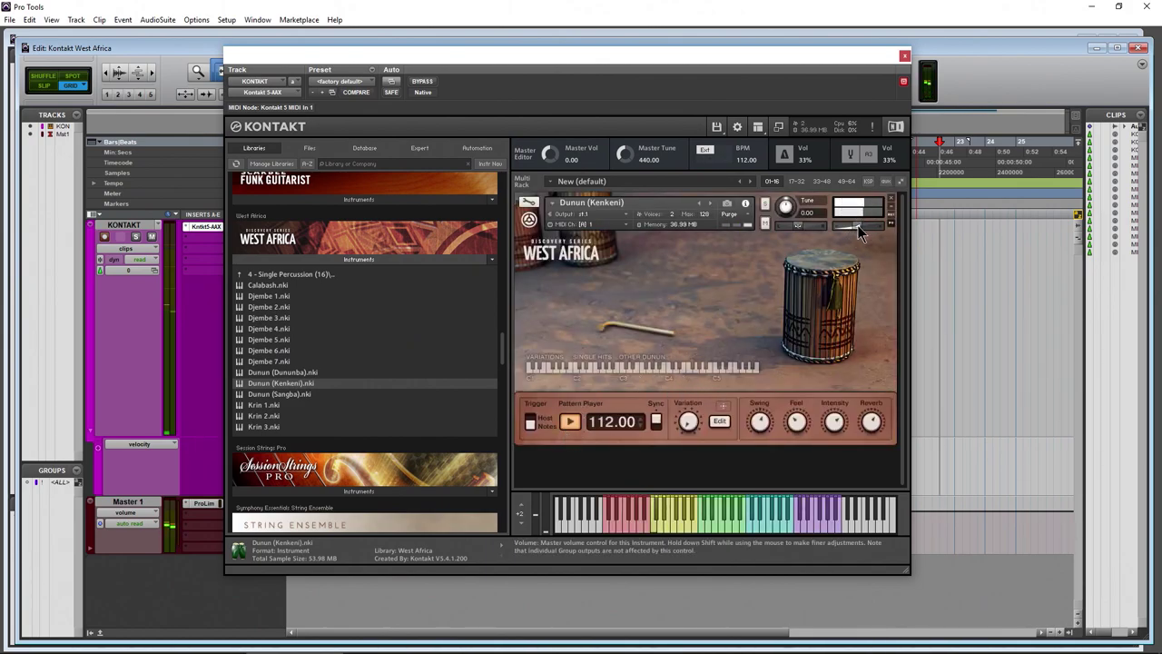
left_click(817, 313)
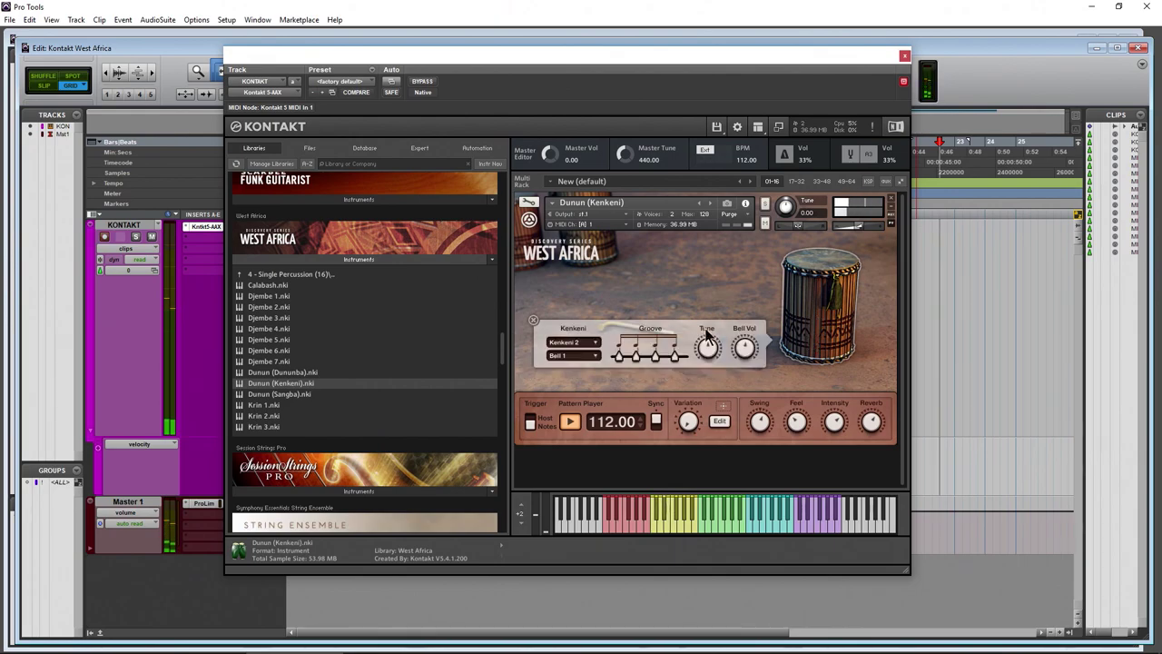
left_click(588, 344)
left_click(581, 385)
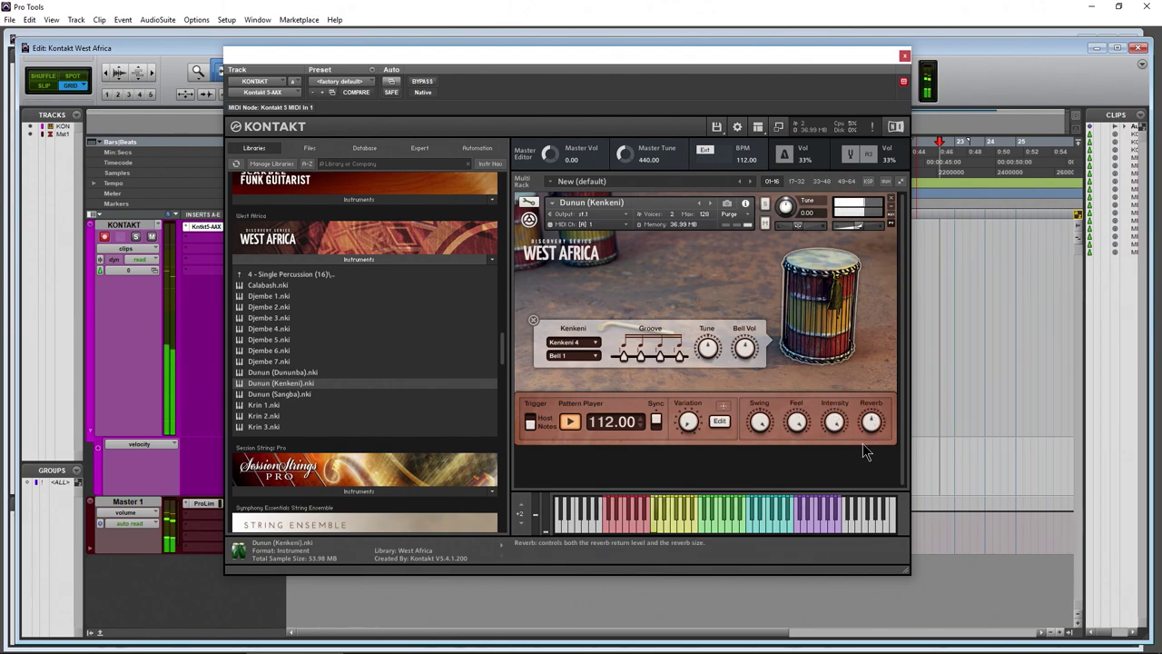
left_click(570, 342)
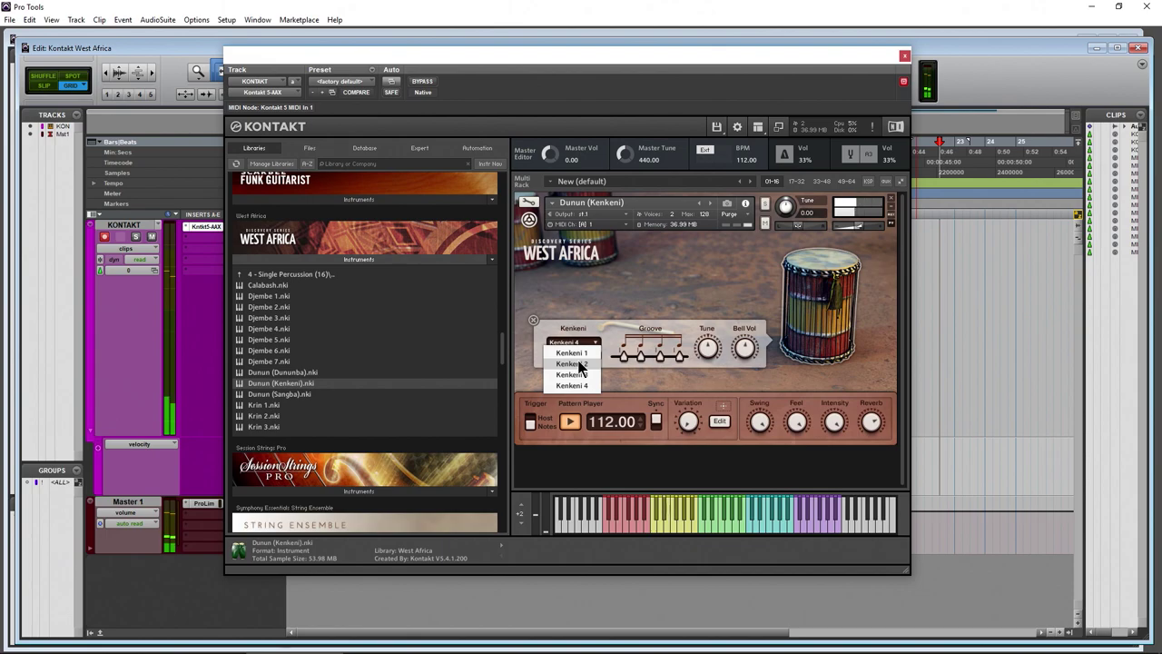
left_click(580, 374)
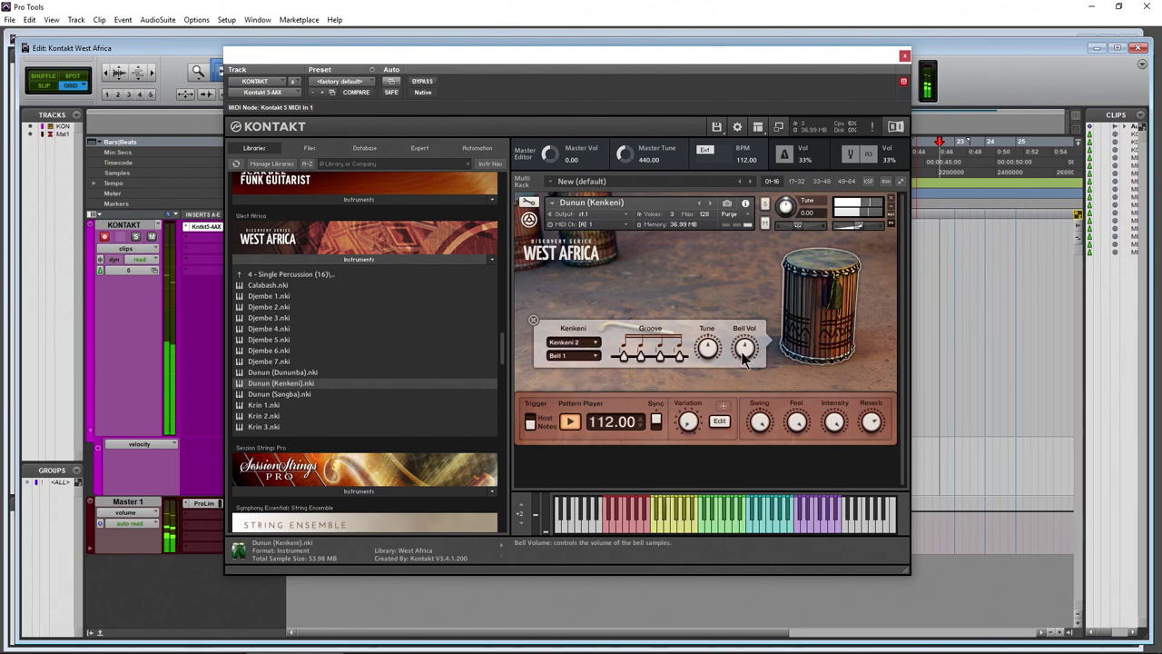
Open the Dunun's pattern editor and change the pattern's beat grid
left_click(713, 422)
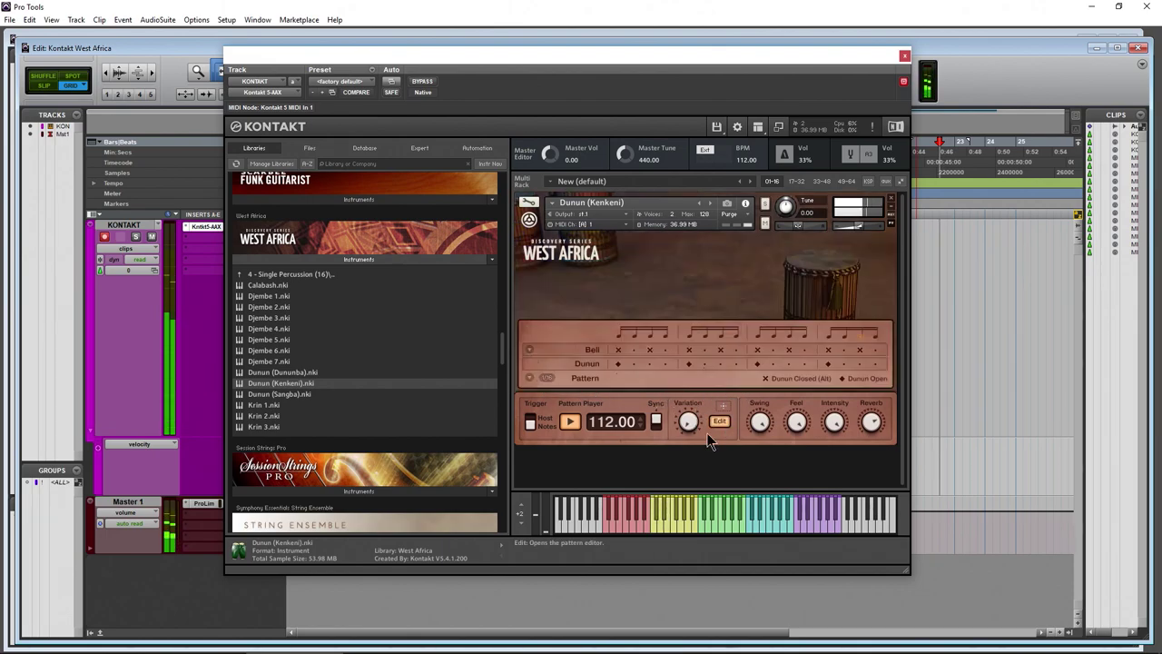
left_click(546, 378)
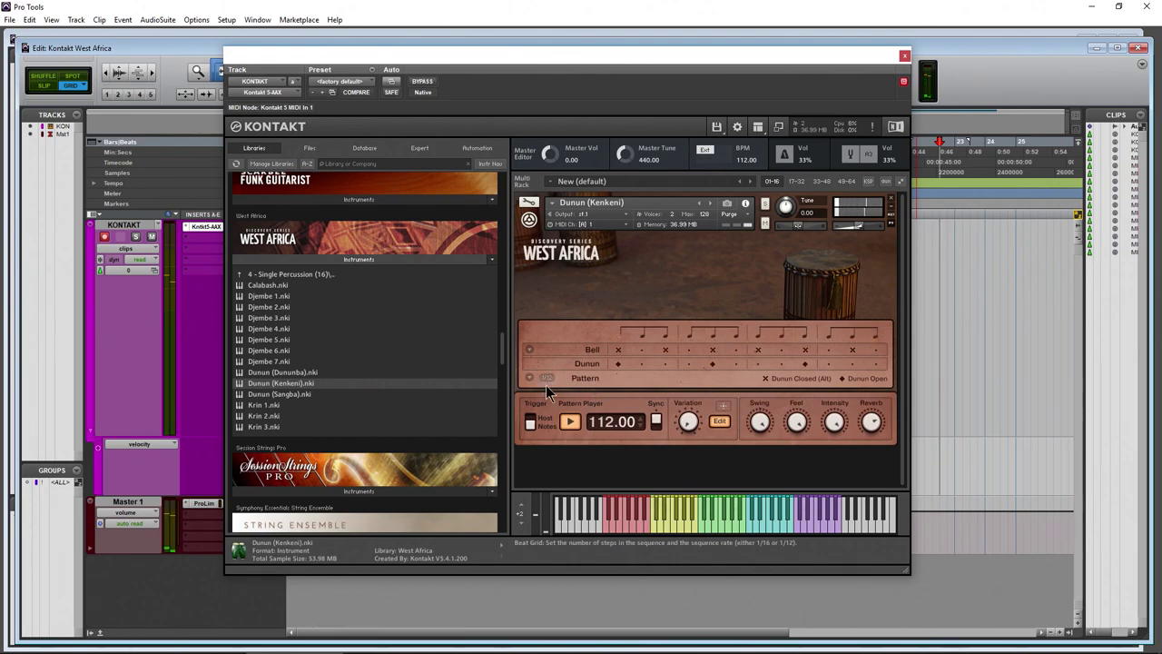
Set the Dunun pattern's beat grid to 1/16, add an open Dunun hit on the third step, and close the pattern editor
left_click(548, 376)
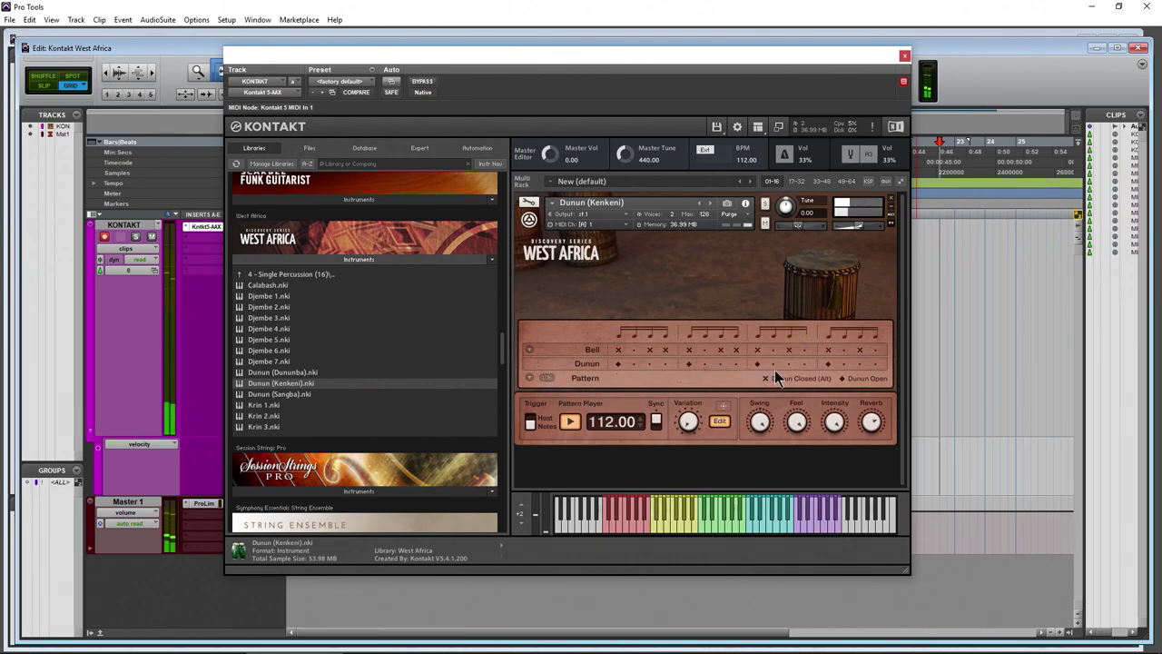
left_click(649, 363)
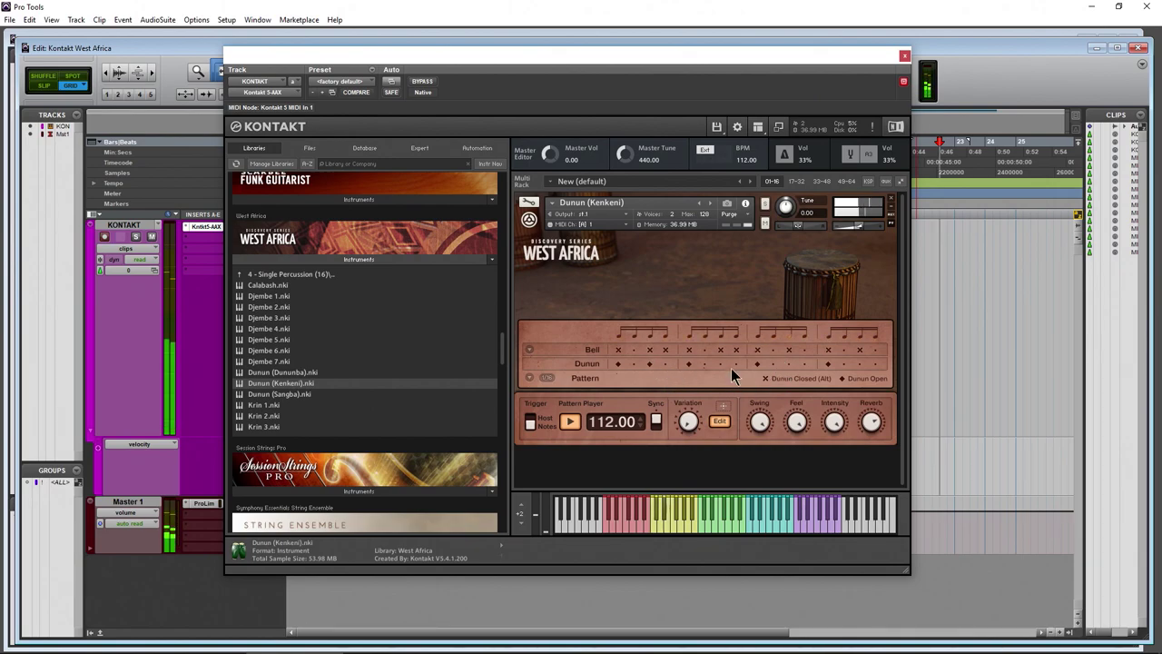
left_click(726, 422)
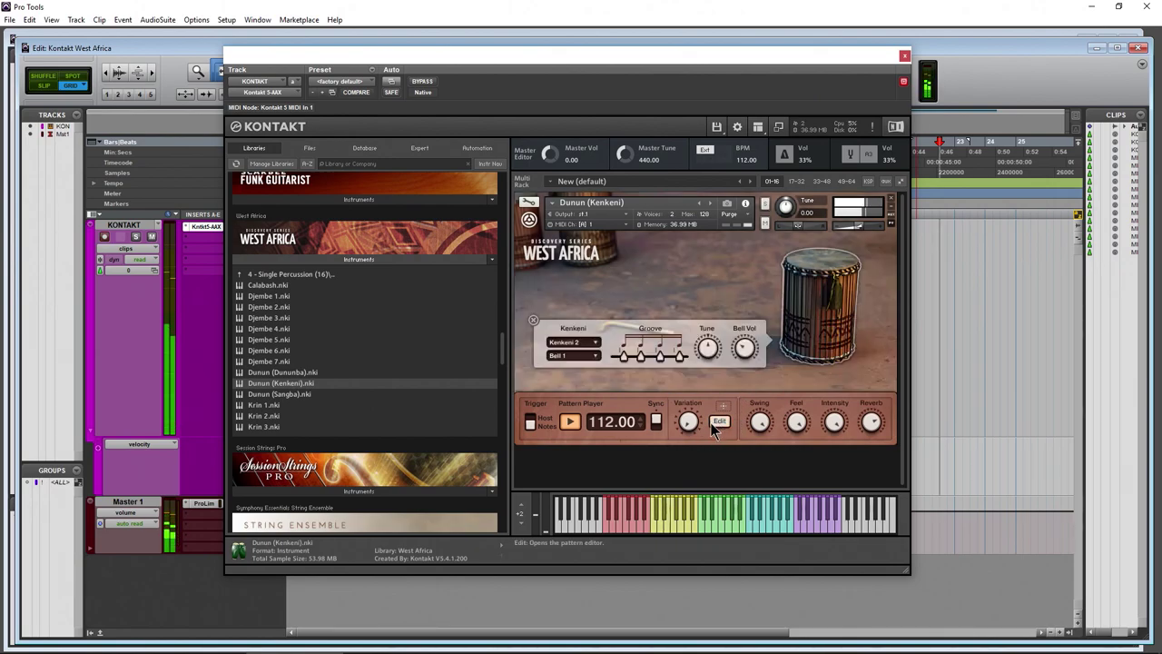
Remove the Dunun (Kenkeni) instrument without saving changes and load Djembe 6 in its place
left_click(890, 198)
left_click(586, 377)
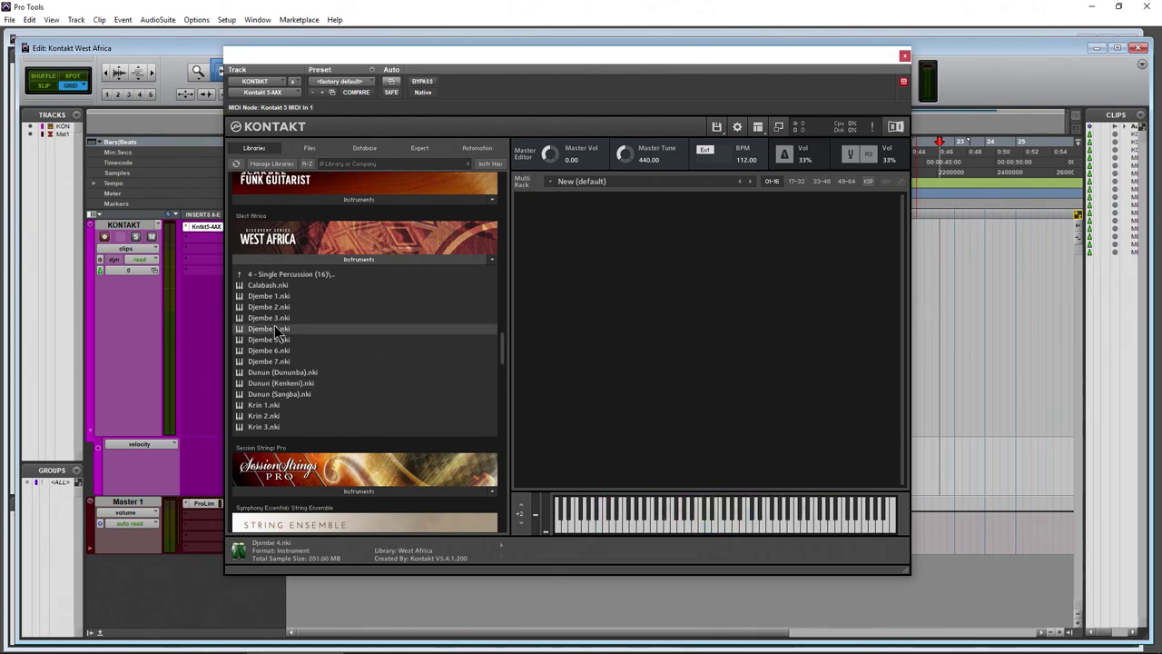
left_click_drag(265, 356, 623, 386)
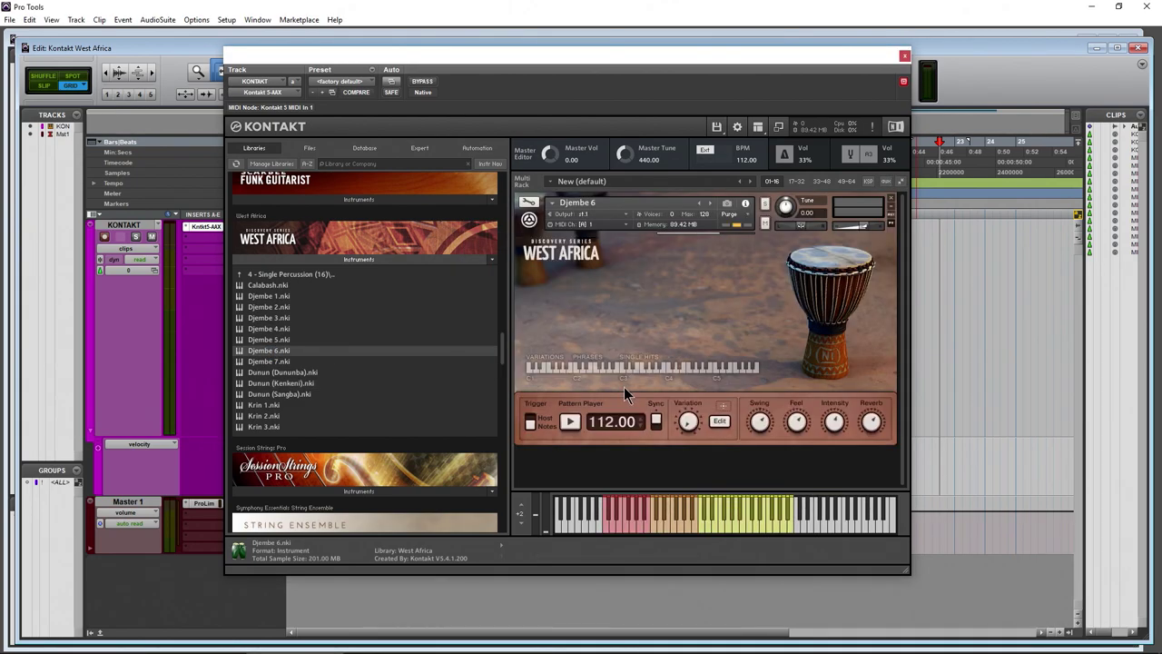
Play the Djembe 6 pattern, view it briefly in the pattern editor, change the variation, and stop playback
left_click(570, 421)
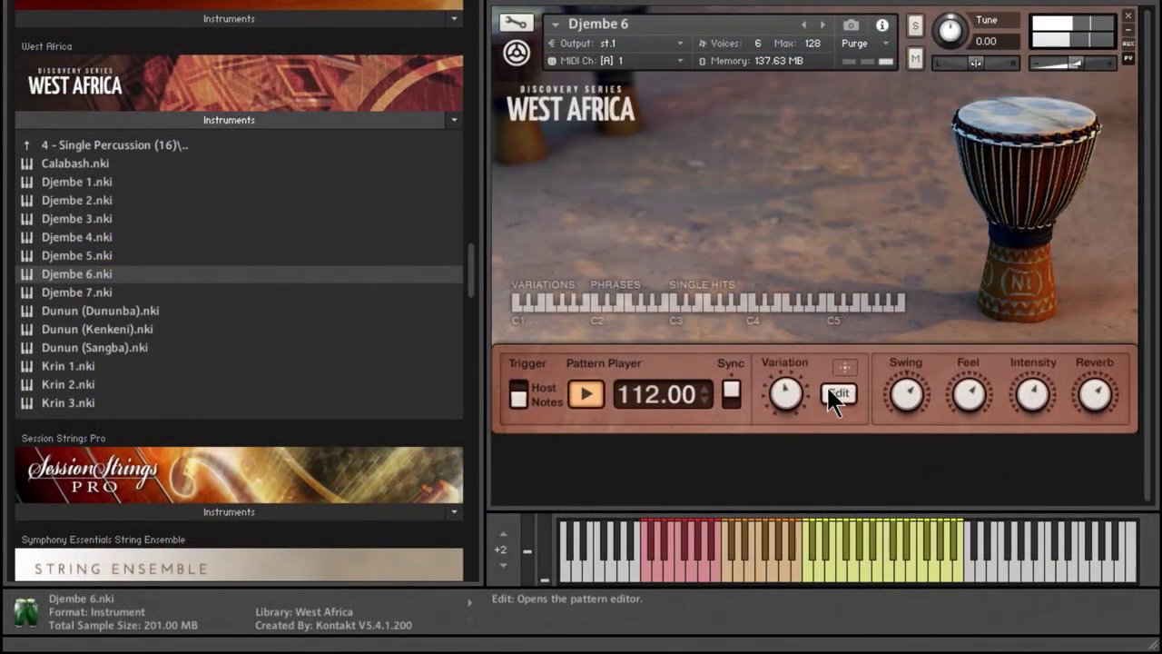
left_click(719, 421)
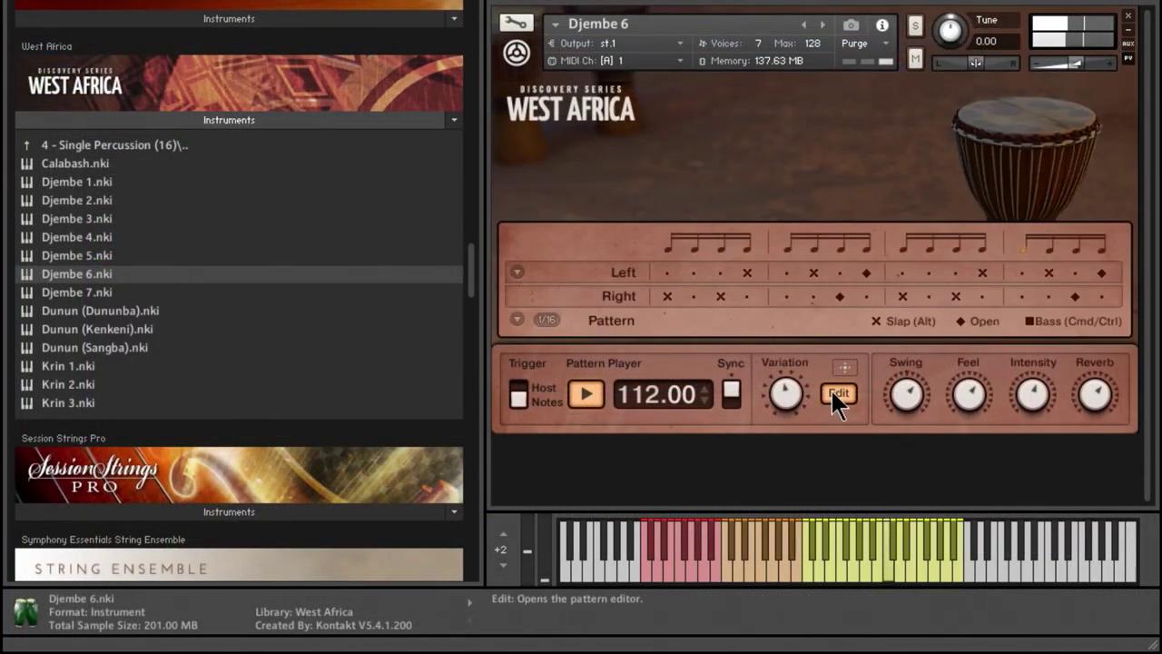
left_click(833, 392)
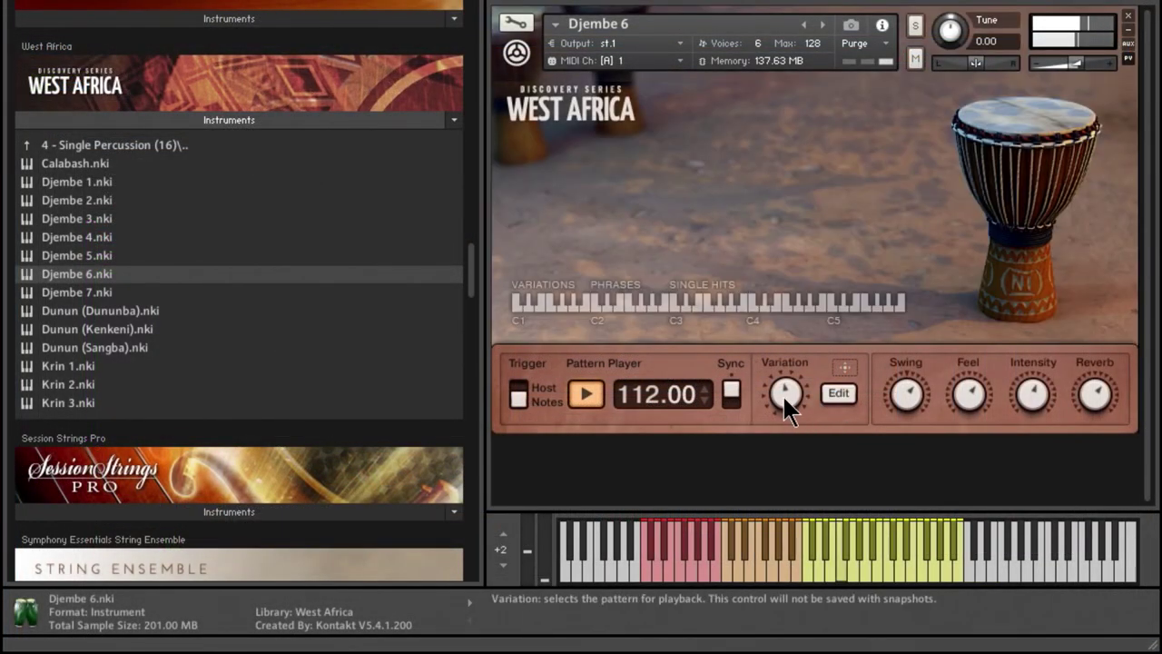
left_click(585, 393)
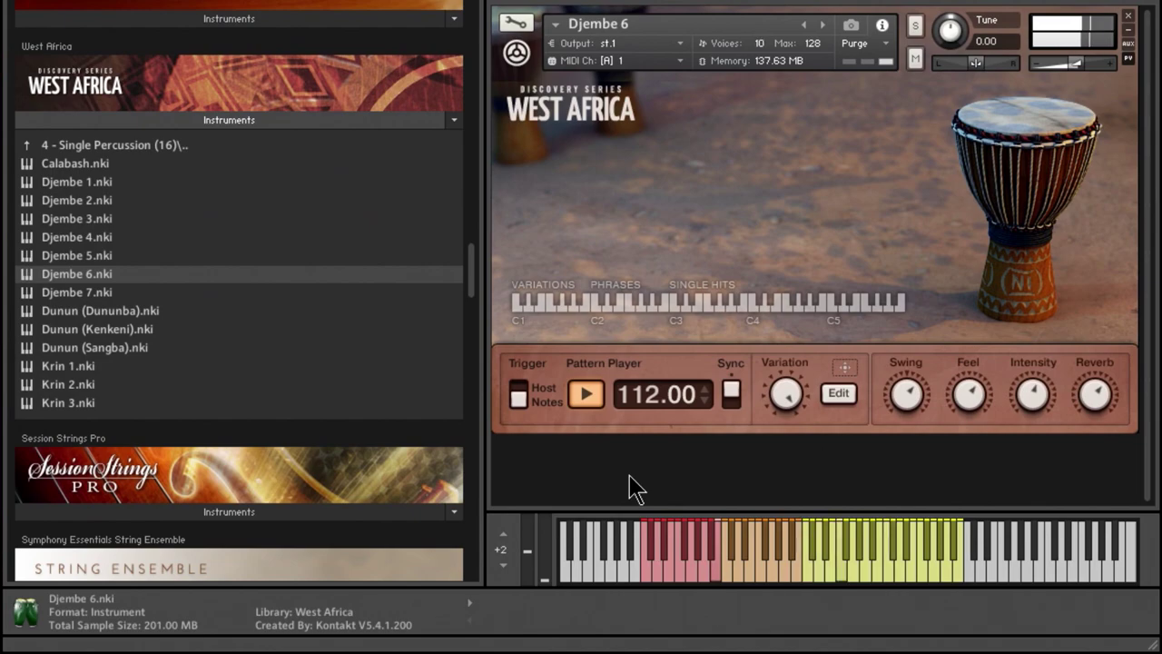
key("space")
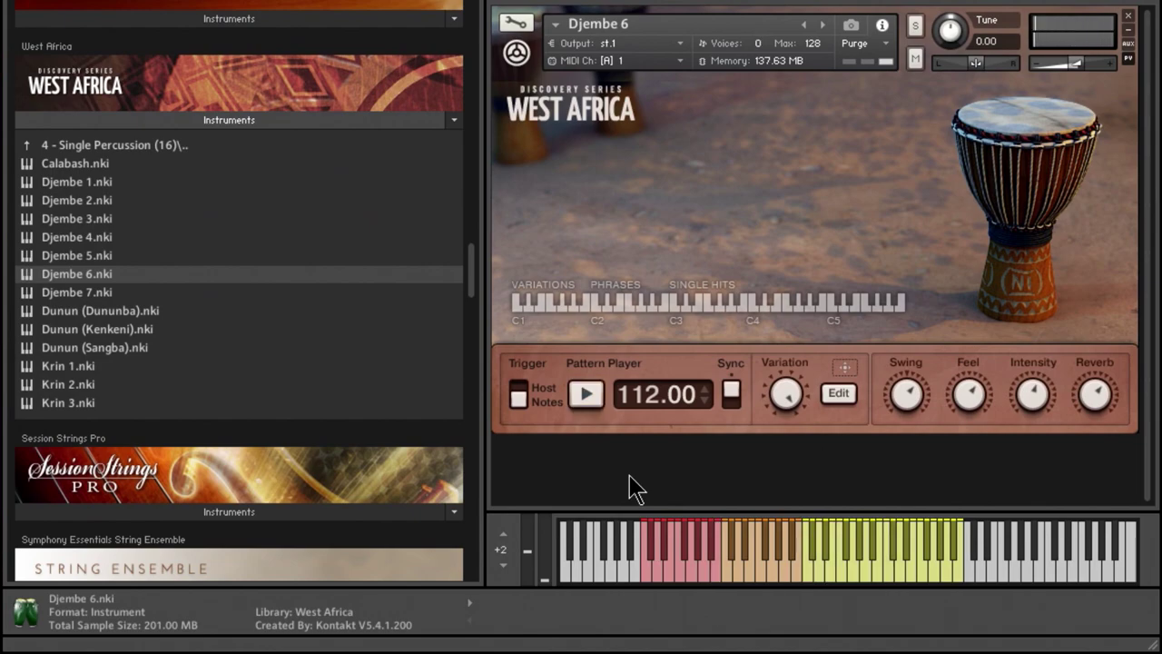
Remove Djembe 6 without saving changes and load Kuku from the West Africa library's 2 - Percussion Ensemble (16) folder
left_click(1128, 17)
left_click(621, 316)
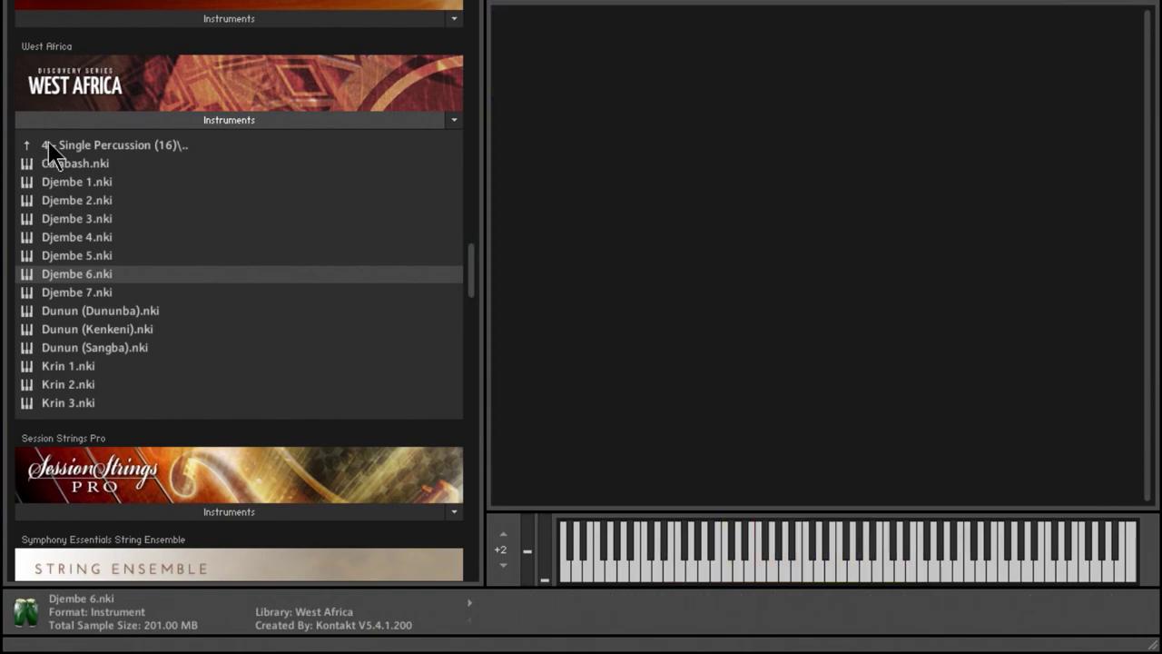
left_click(96, 147)
left_click(141, 165)
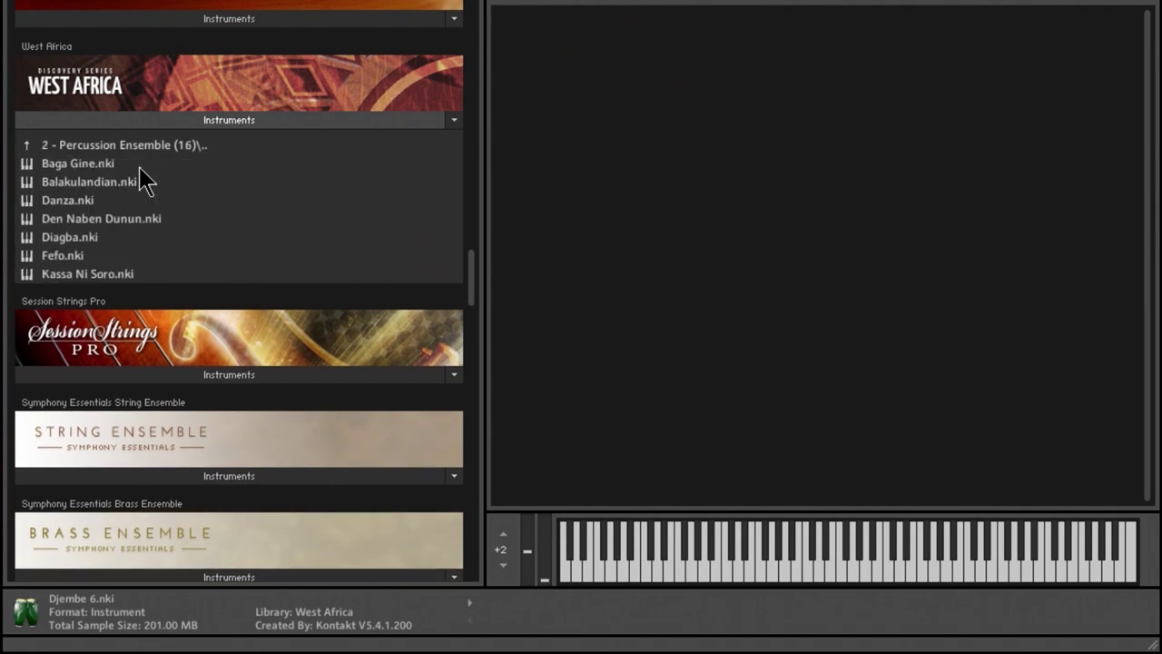
left_click(86, 349)
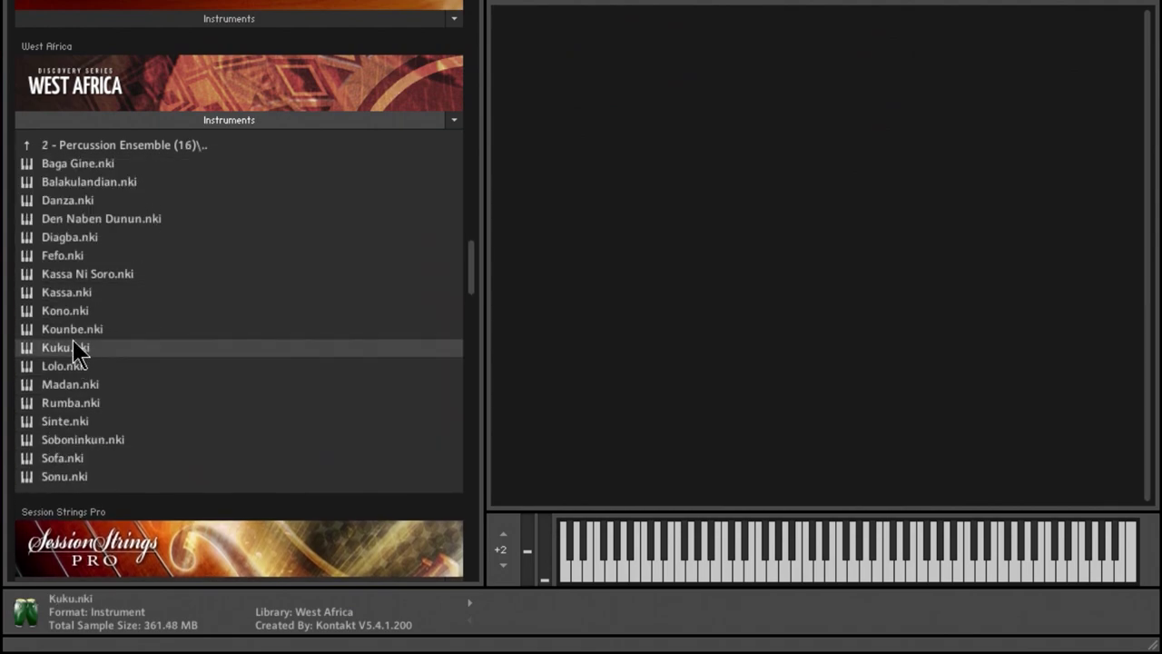
left_click_drag(78, 352, 751, 251)
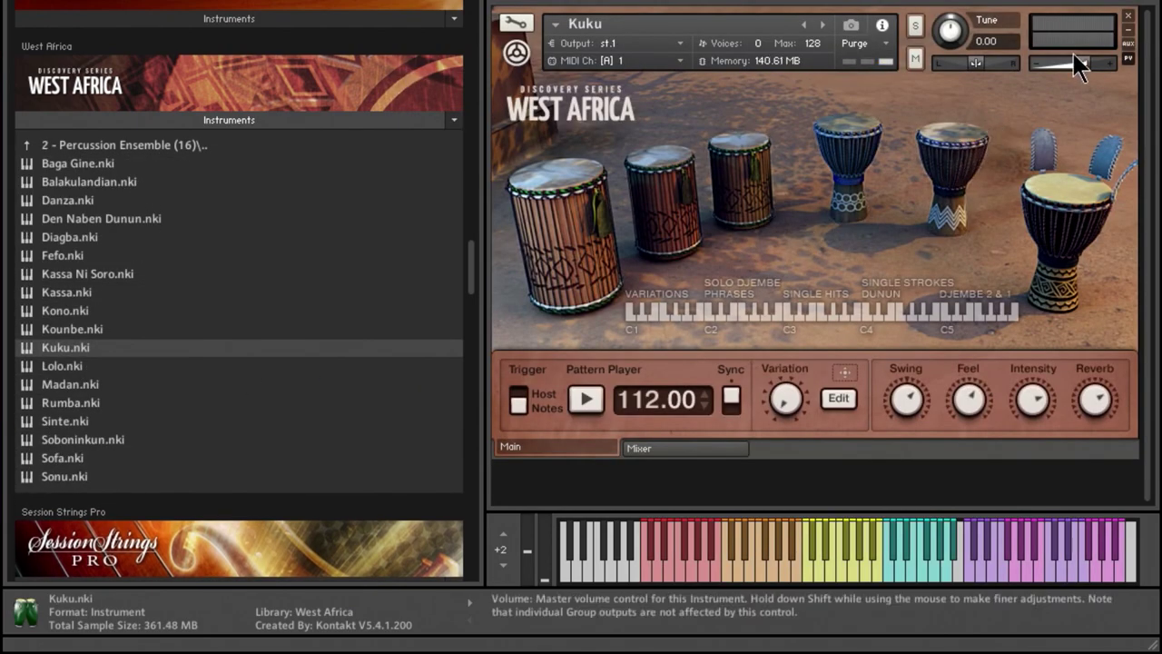
Play the Kuku pattern at a volume of -7.0, with host sync off and the pattern tempo set to 121
left_click_drag(1077, 62, 1062, 65)
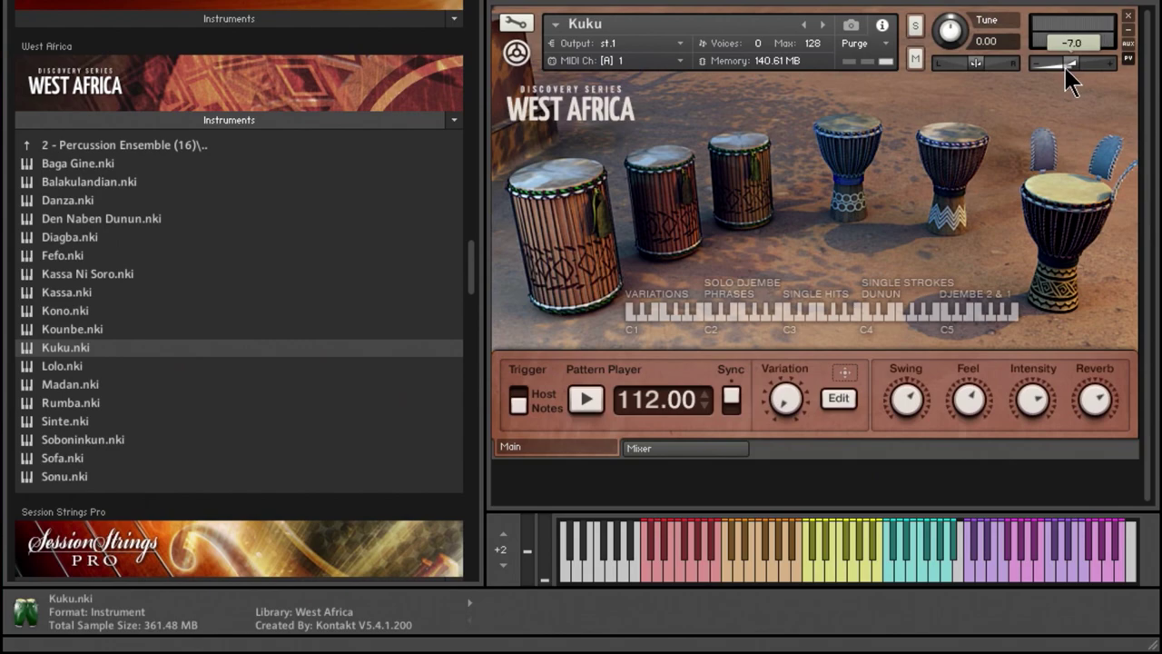
left_click(586, 401)
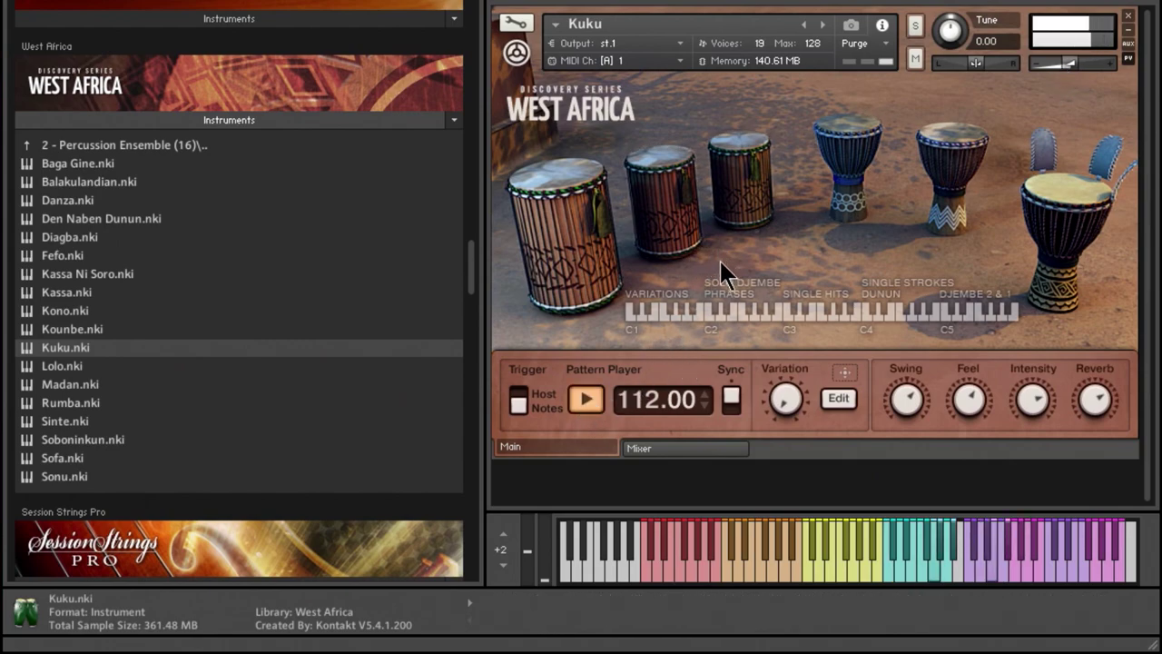
left_click(732, 404)
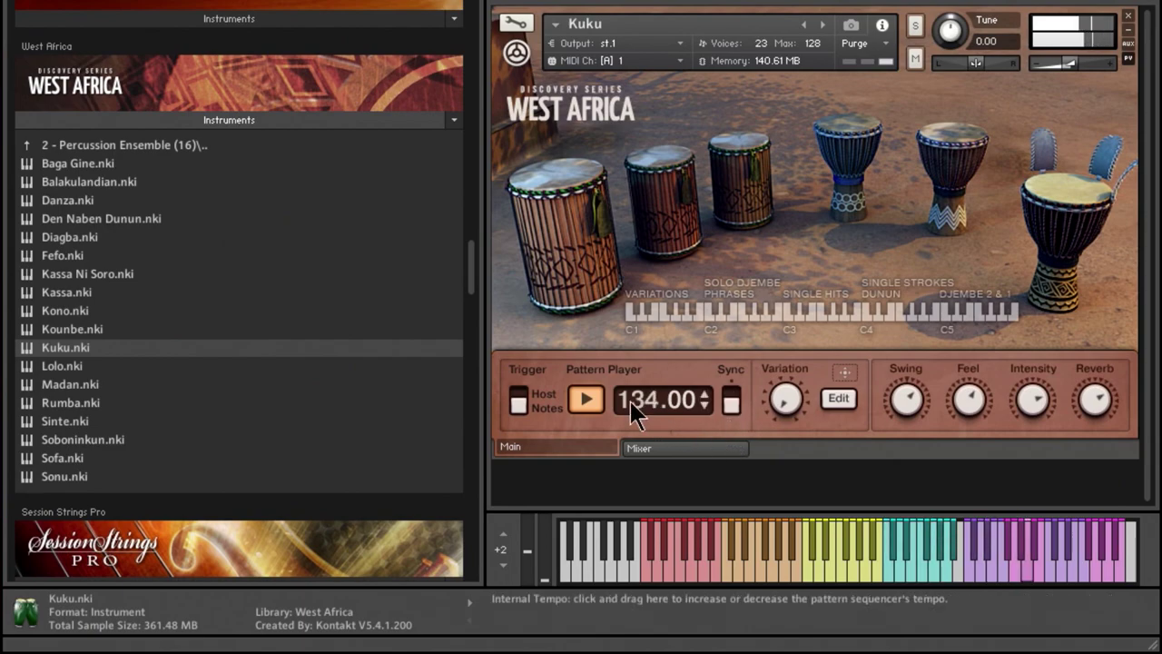
left_click_drag(636, 413, 704, 416)
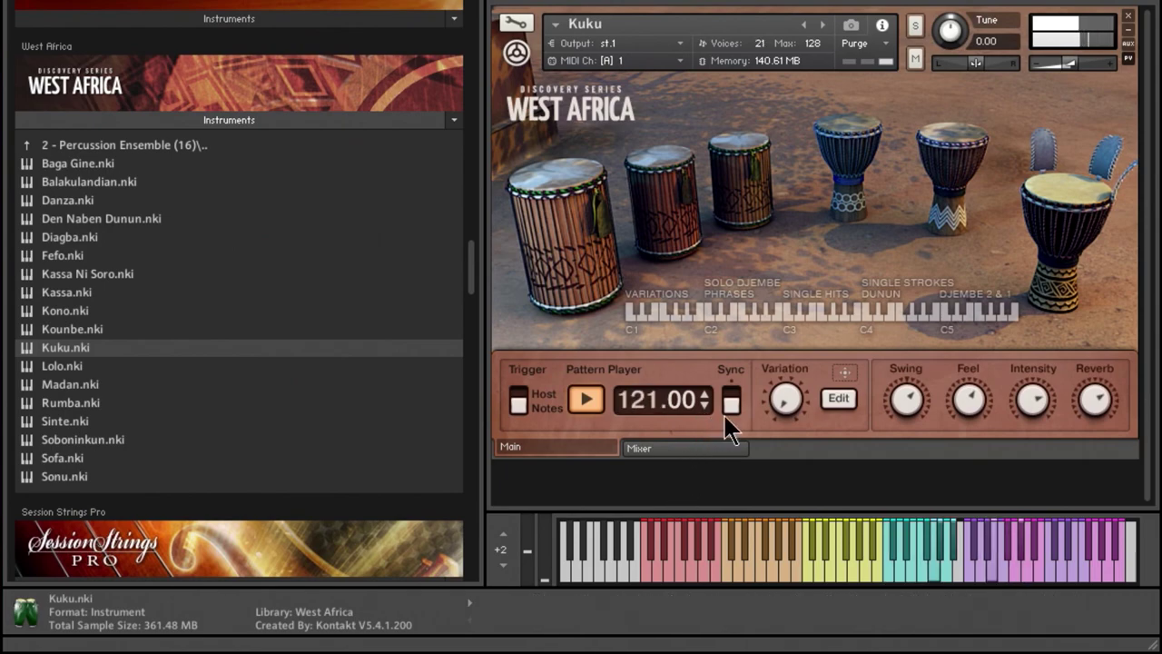
Switch between Kuku's pattern variations using the red keyswitches on the virtual keyboard, and stop playback
left_click(693, 574)
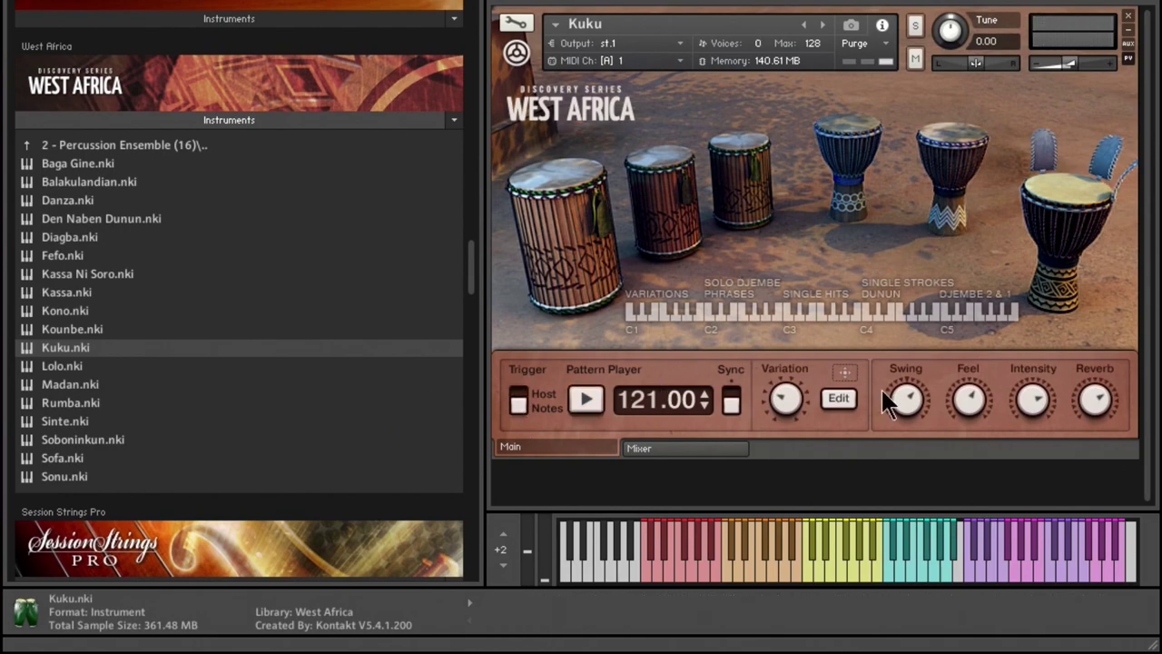
left_click(753, 573)
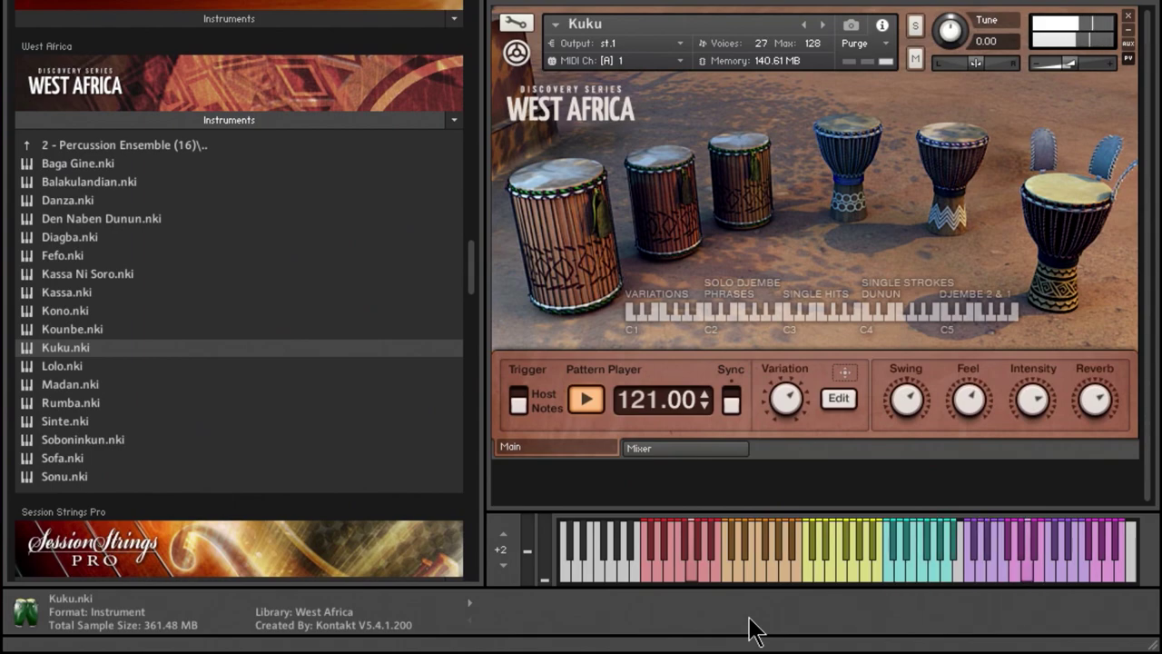
key("space")
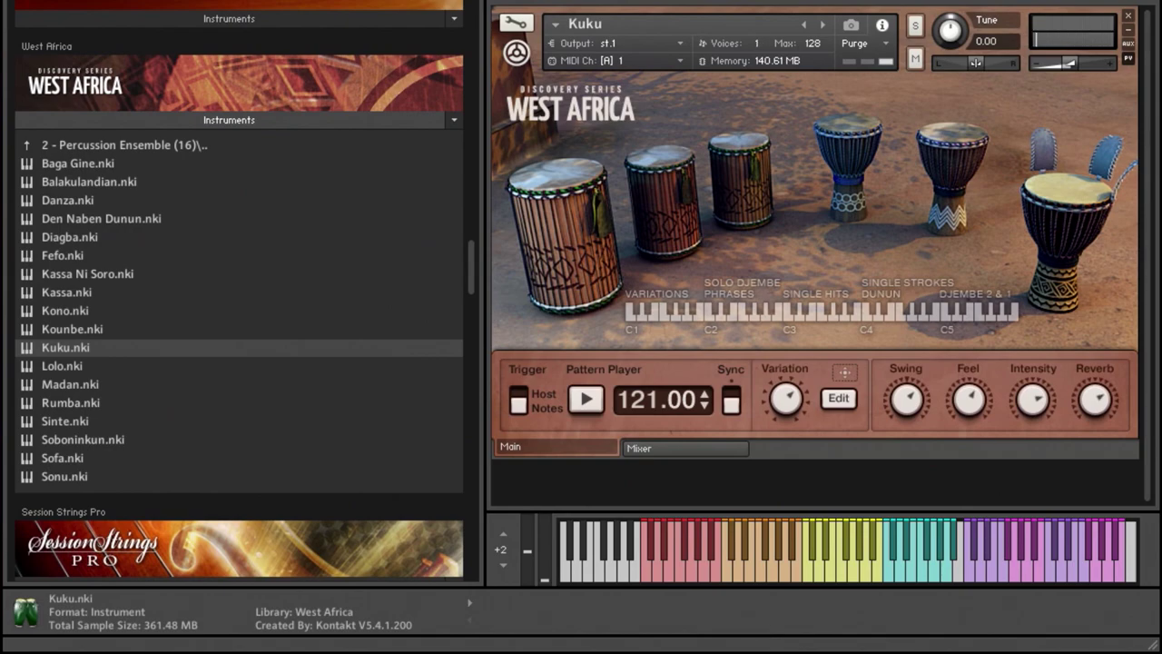
Remove Kuku without saving changes and load Fefo from the percussion ensembles
left_click(1127, 15)
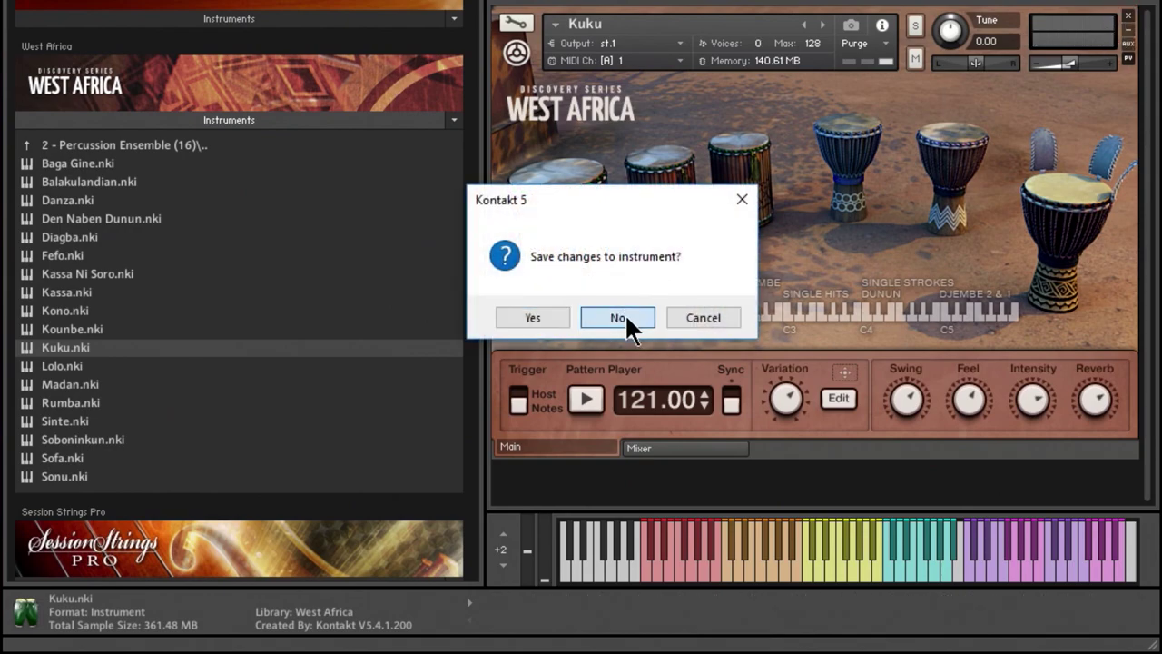
left_click(624, 313)
left_click(65, 255)
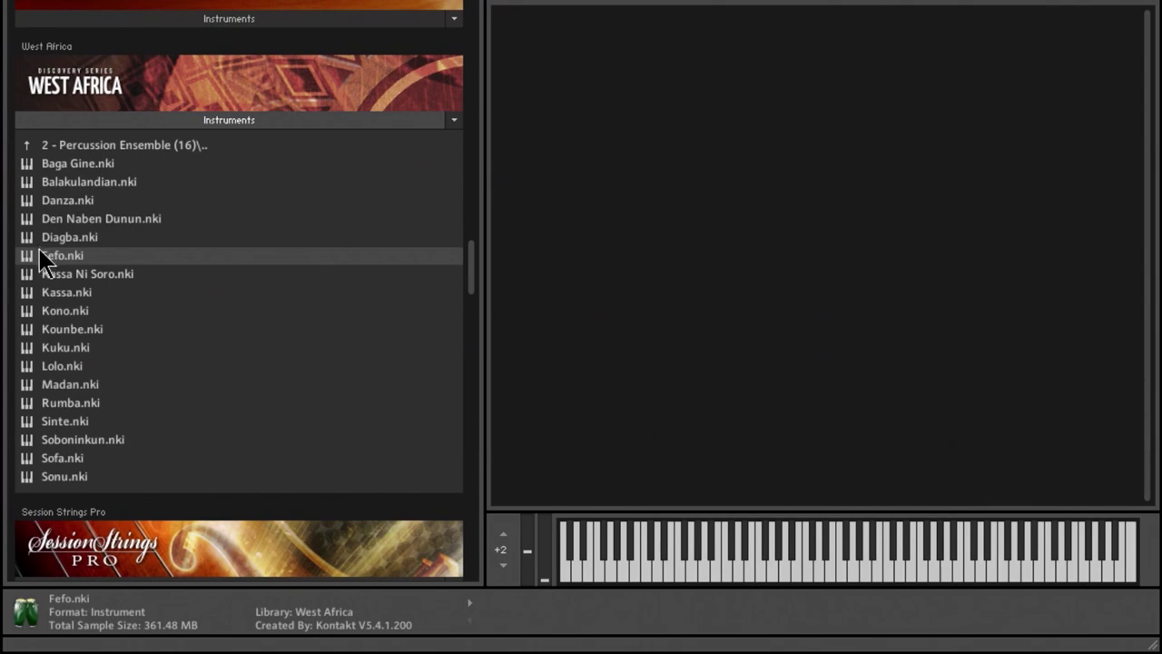
left_click_drag(65, 255, 816, 296)
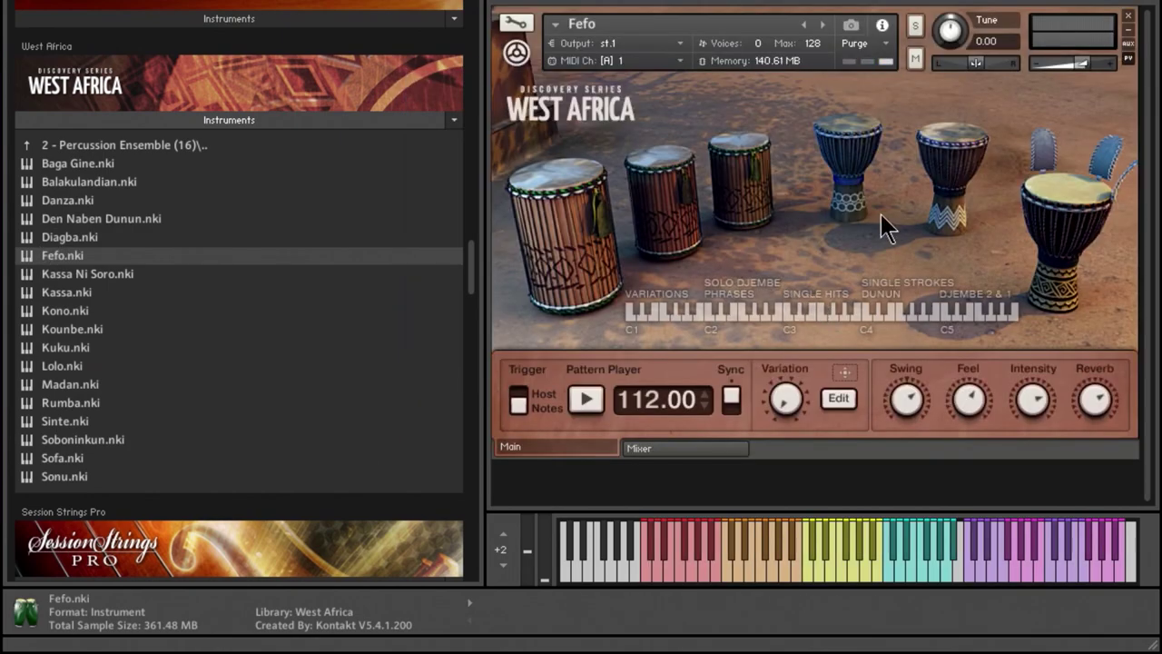
Play the Fefo pattern at a lower instrument volume, look over its mixer page, and return to the main page
mouse_move(1078, 65)
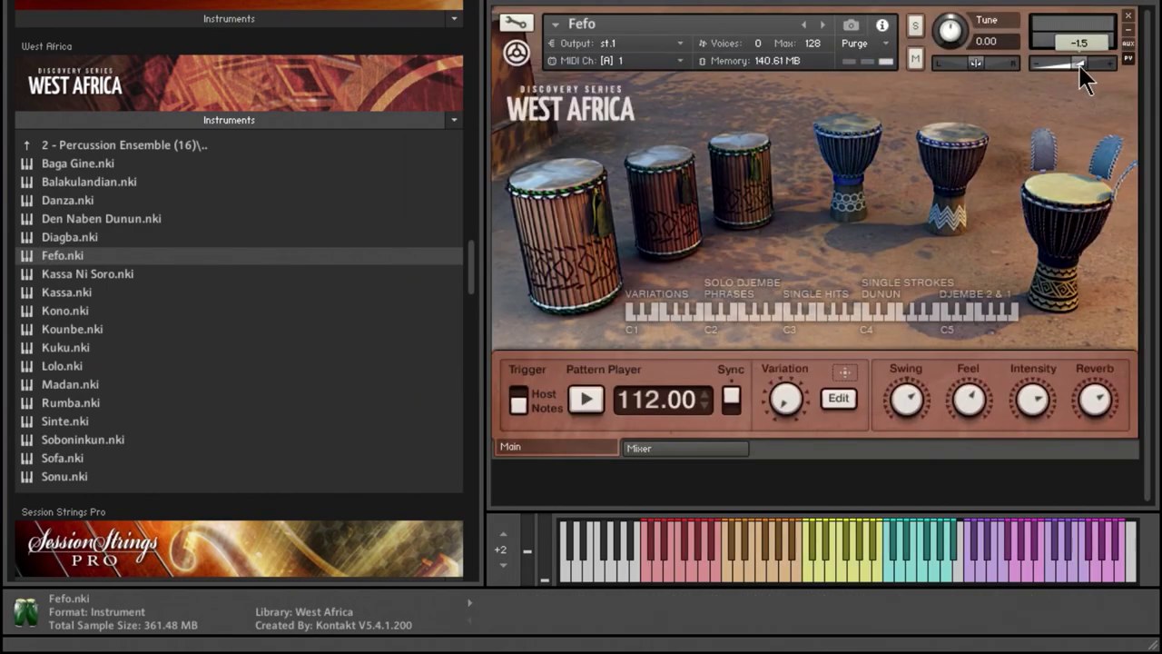
left_click(601, 396)
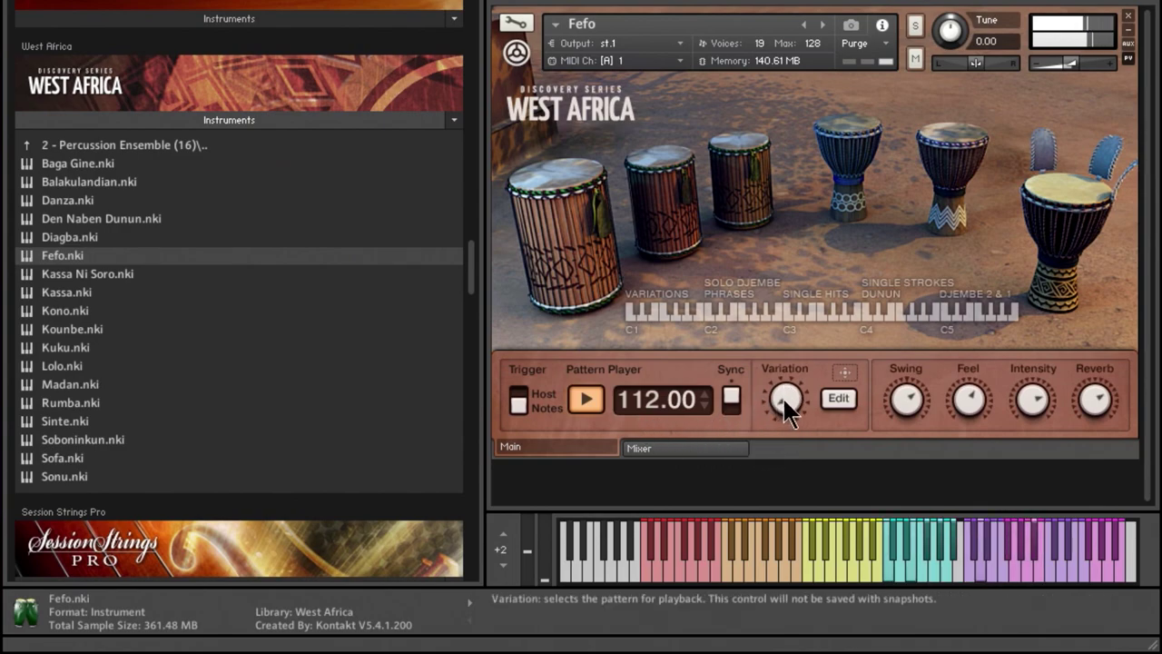
left_click(698, 449)
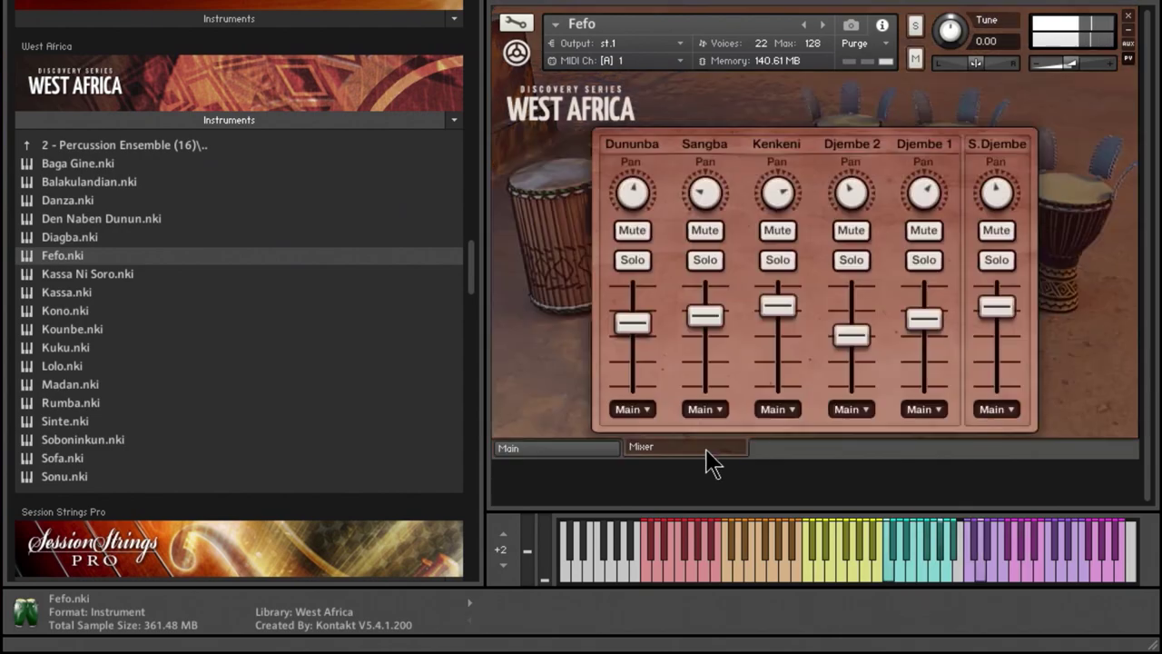
left_click(574, 449)
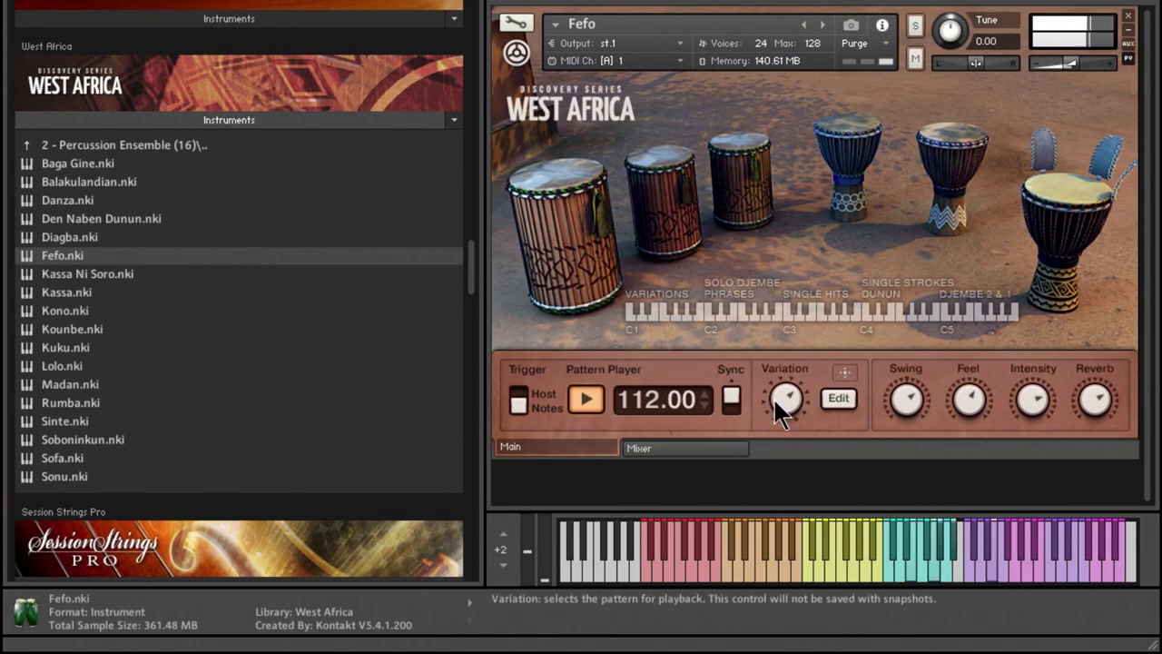
Turn off Fefo's host sync and try slower tempos, ending with the pattern tempo at 95
left_click(731, 399)
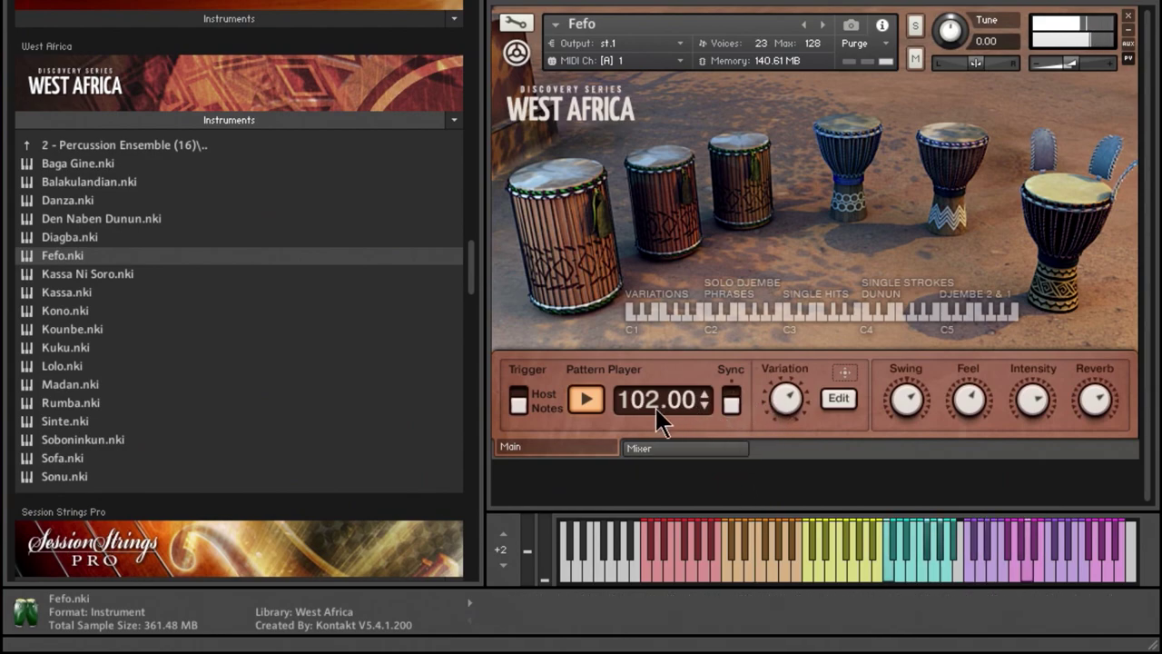
left_click_drag(645, 405, 648, 465)
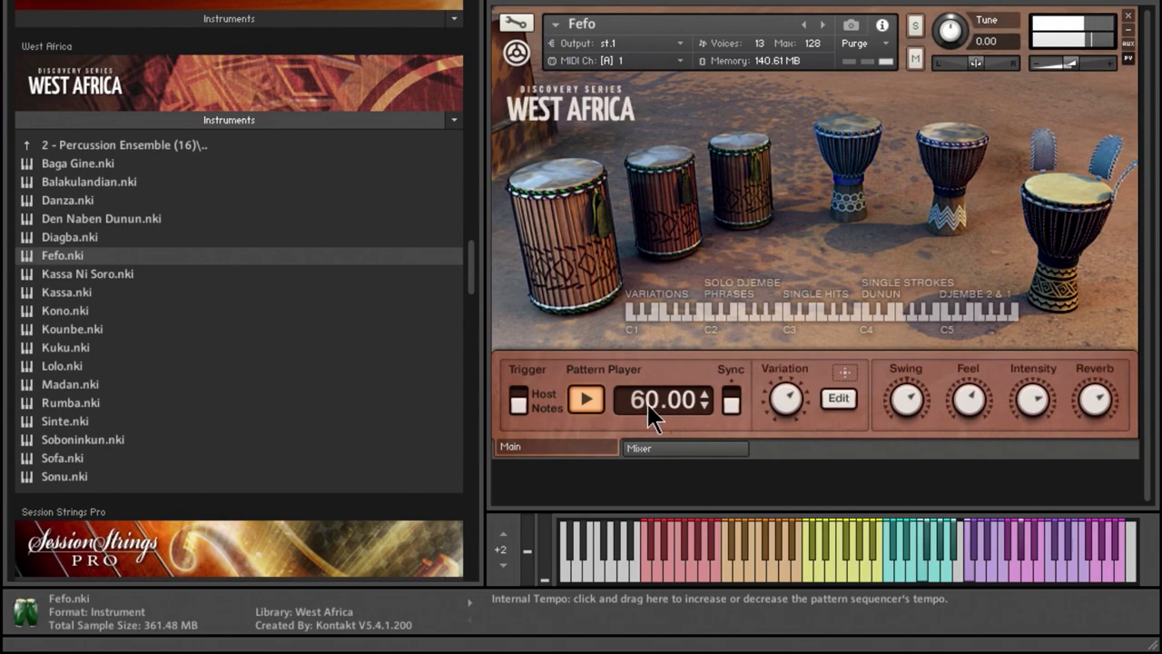
left_click_drag(665, 378, 670, 357)
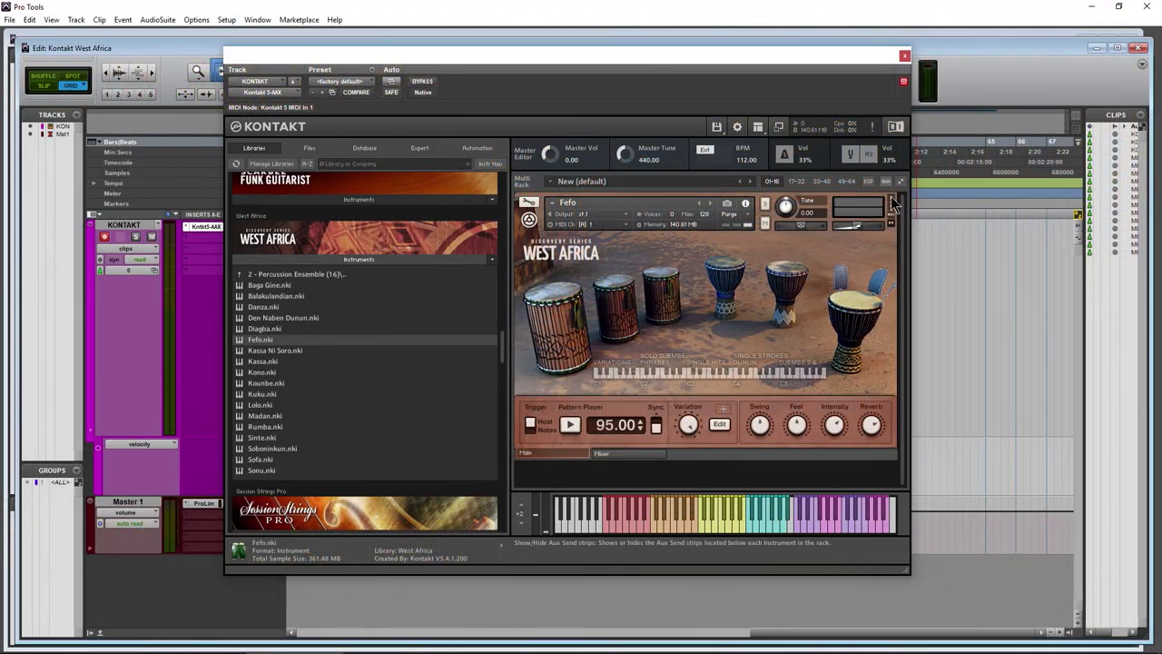
Discard Fefo's changes while removing it, and load the Madan percussion ensemble
left_click(588, 376)
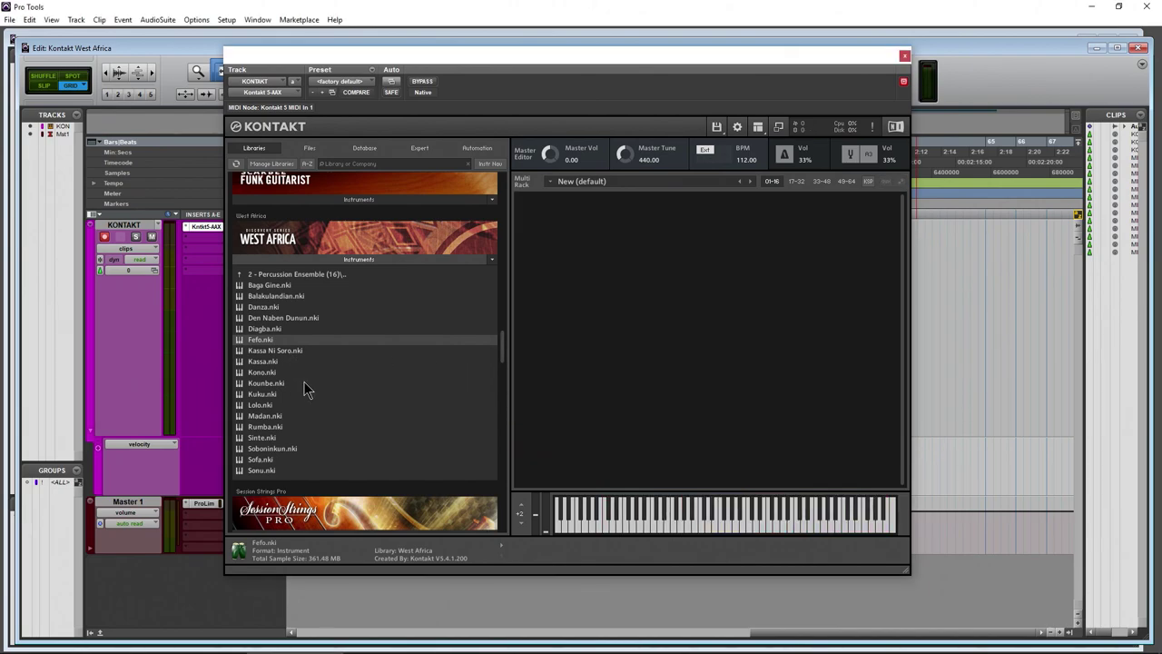
left_click(254, 416)
double_click(241, 417)
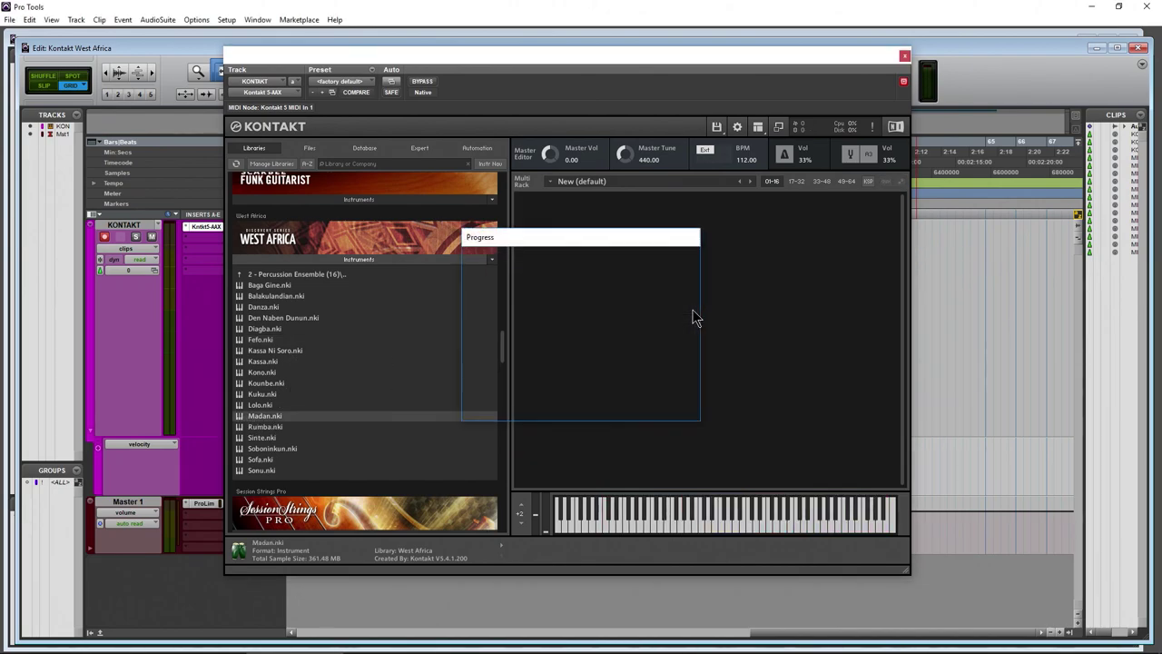
Move the Kontakt window aside to reveal the Pro Tools tracks and start playing the Madan pattern
left_click_drag(612, 64, 717, 71)
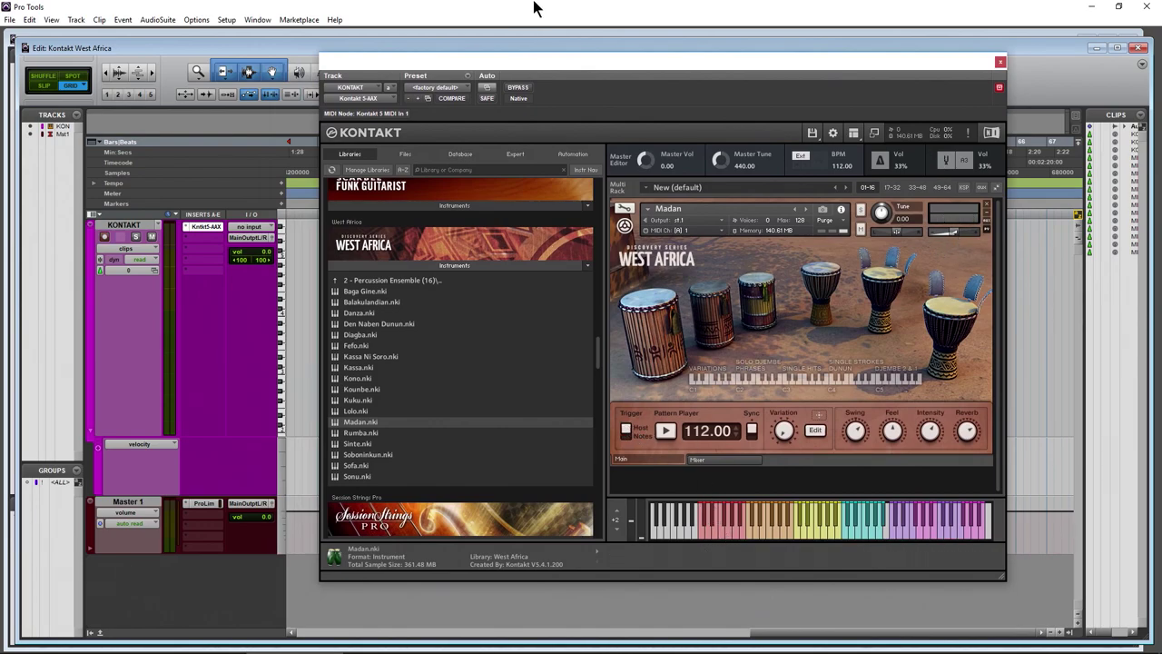
key("space")
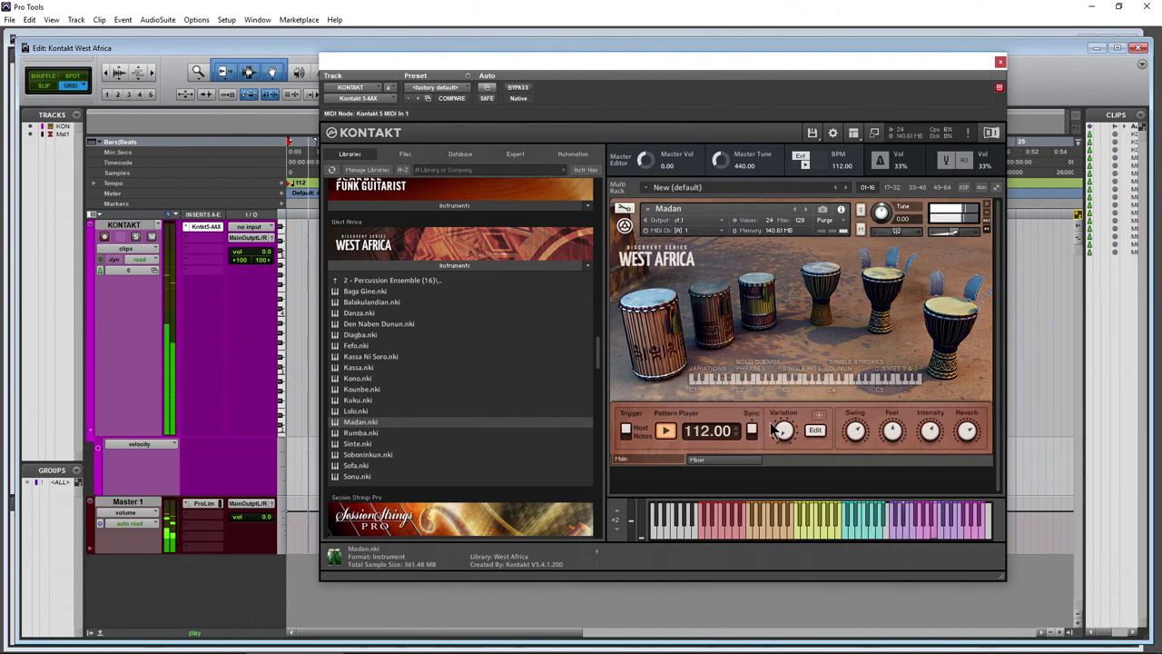
Open the Dununba's settings, check its bell choices while keeping Bell 3, and raise the Madan reverb
left_click(660, 337)
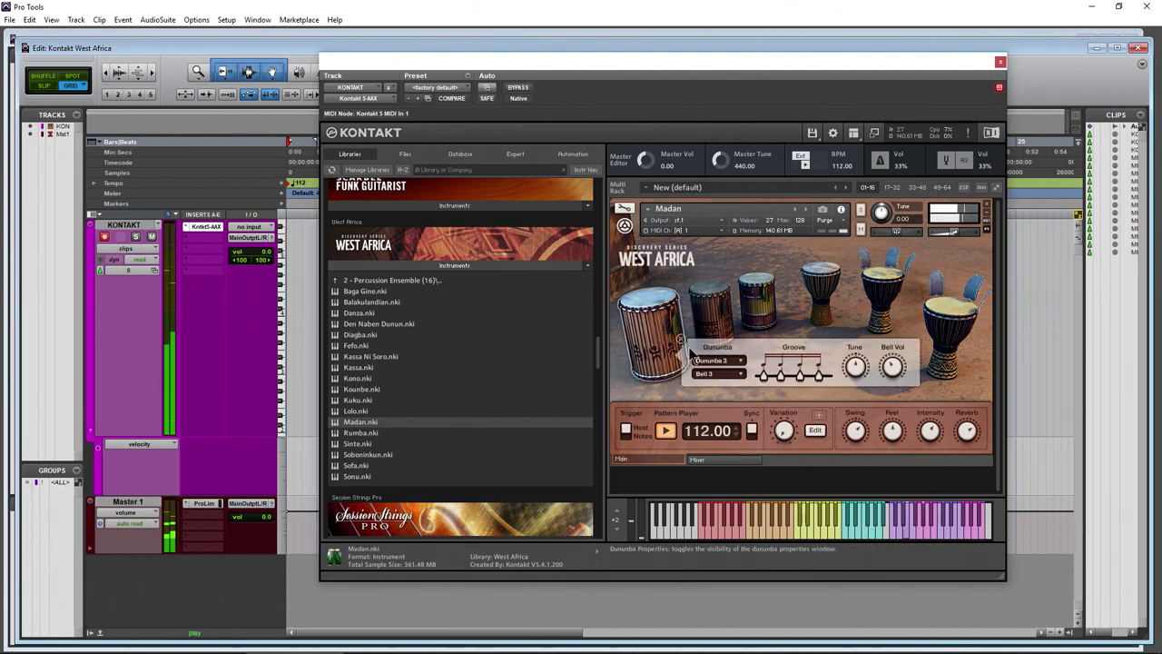
left_click(739, 374)
left_click(736, 392)
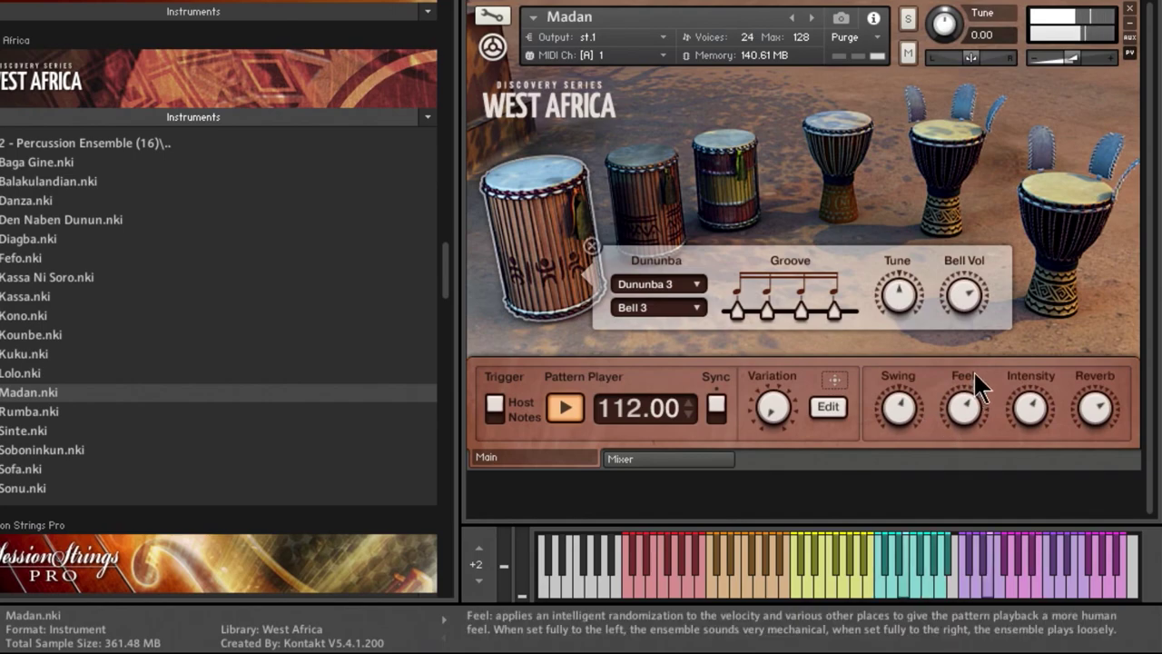
left_click_drag(1107, 411, 1102, 384)
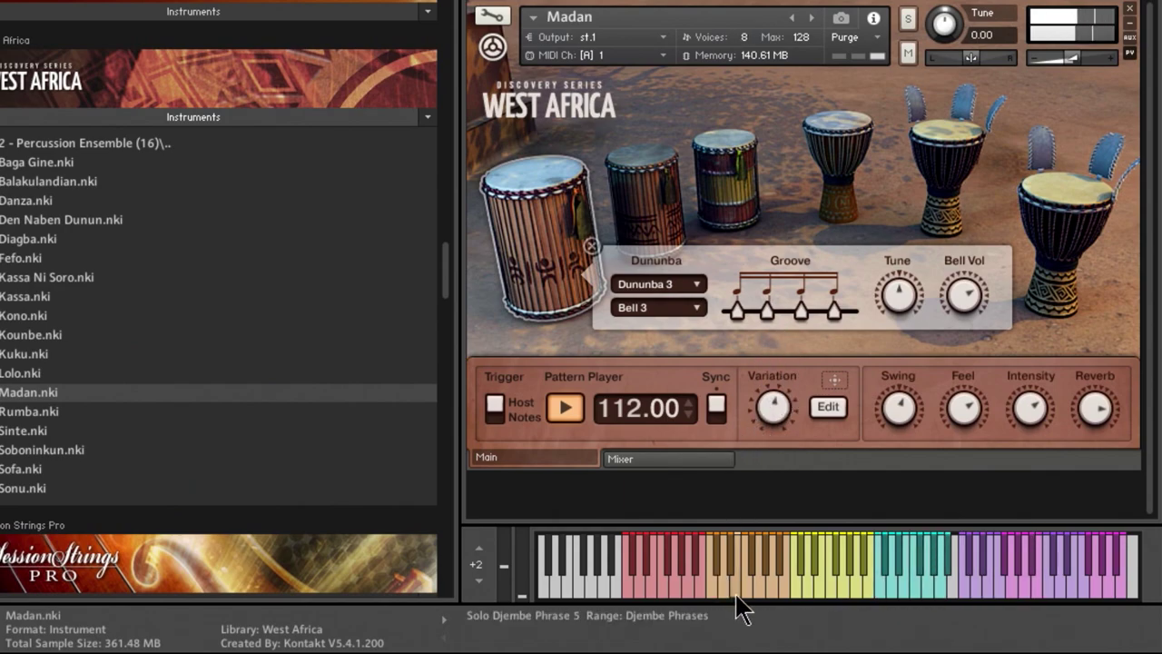
Close the Dununba settings, view the Solo Djembe's settings, and open the pattern editor
left_click(591, 245)
left_click(1064, 223)
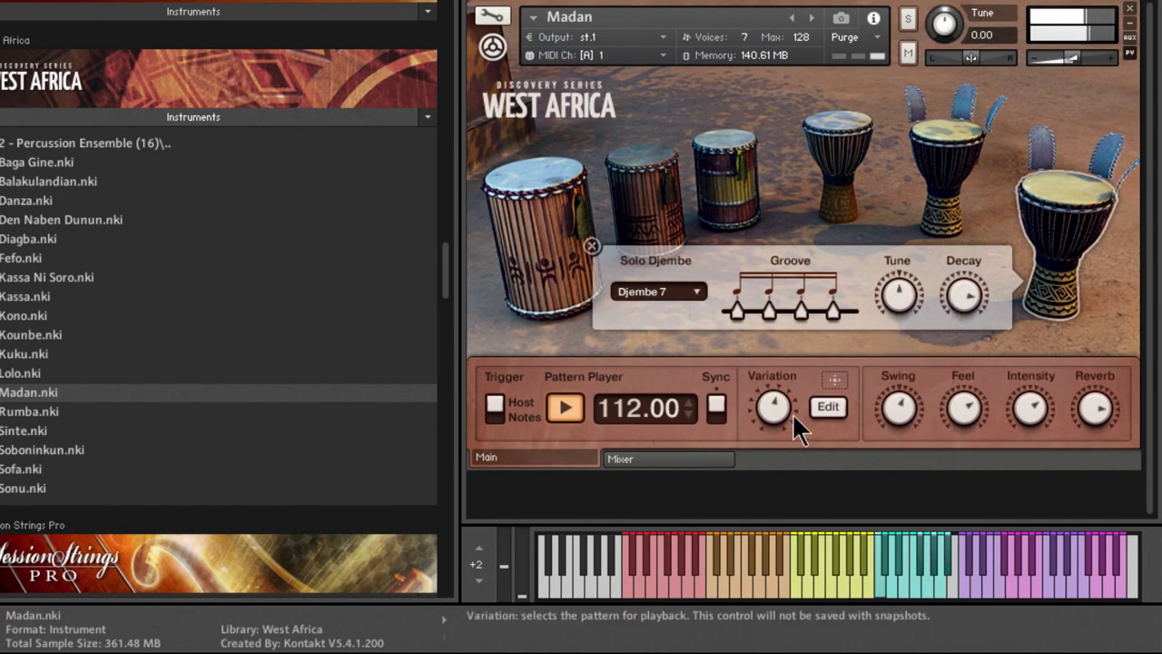
left_click(826, 407)
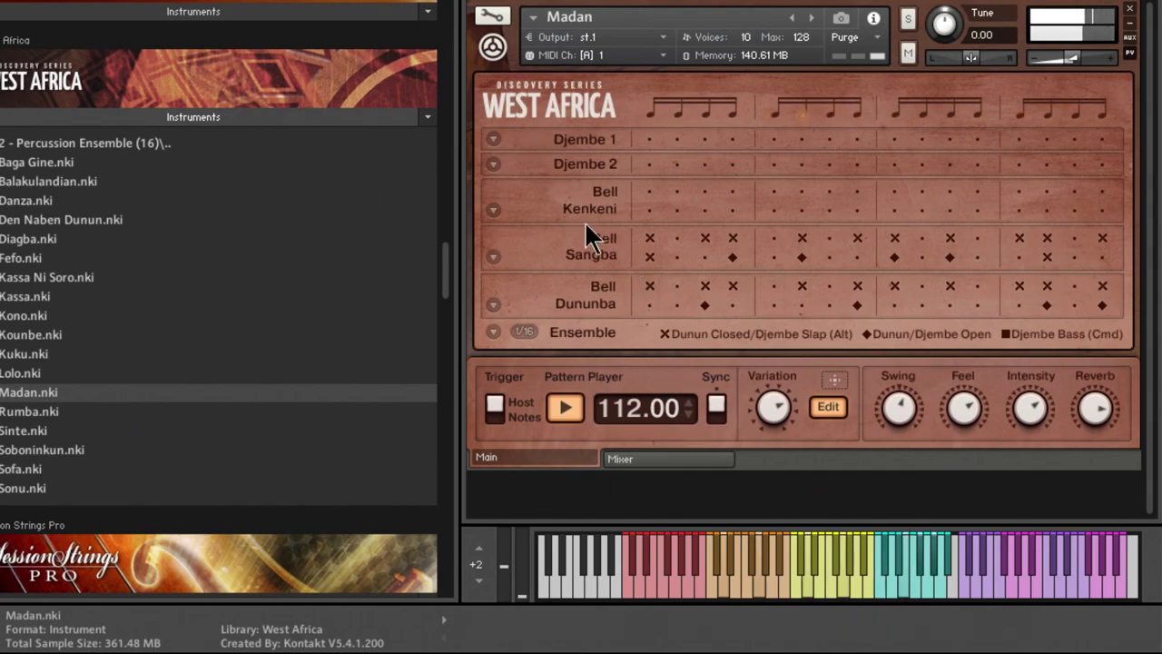
Solo Djembe 1 and Djembe 2 in the mixer, return to the main page, and close the pattern editor
left_click(675, 457)
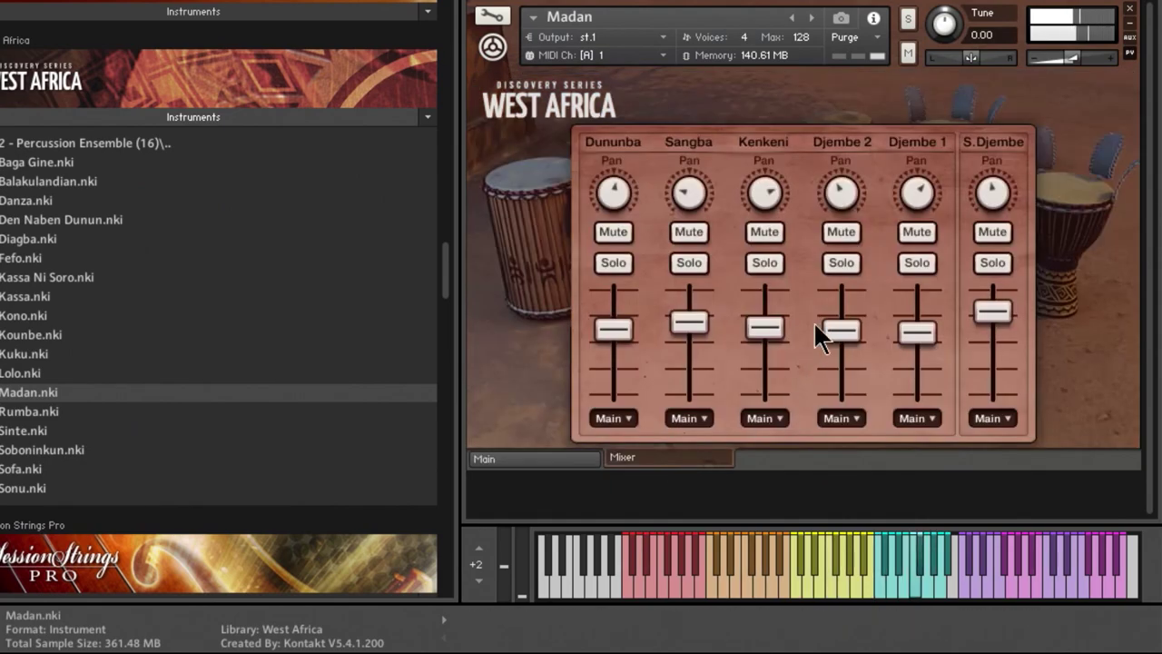
left_click(917, 262)
left_click(842, 262)
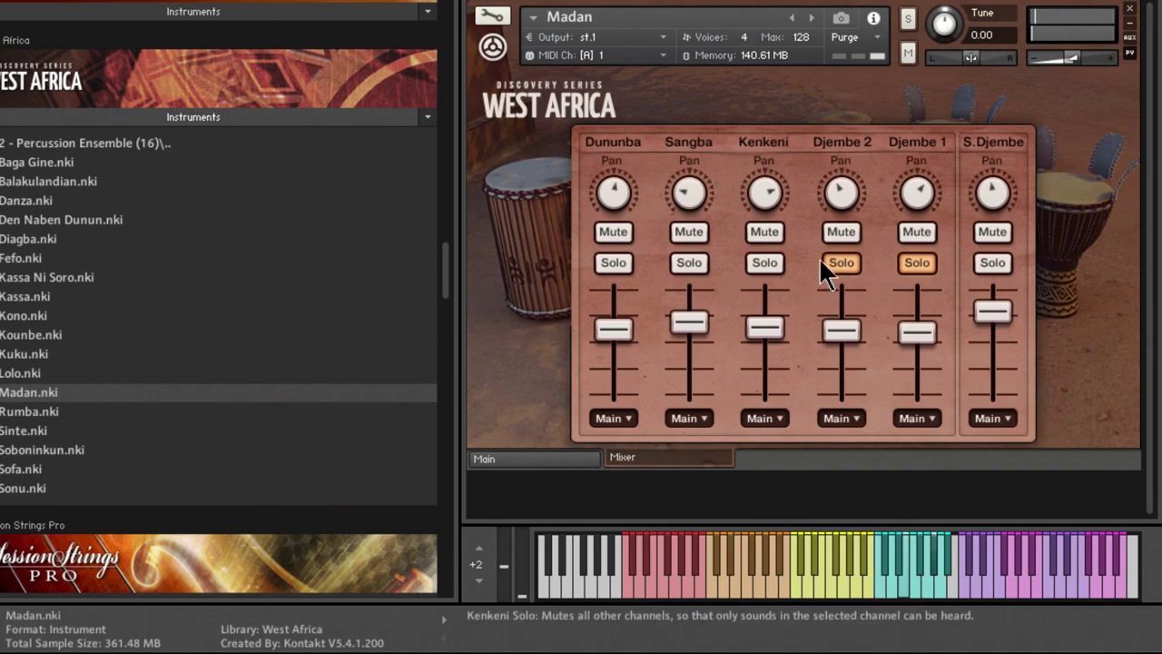
left_click(532, 460)
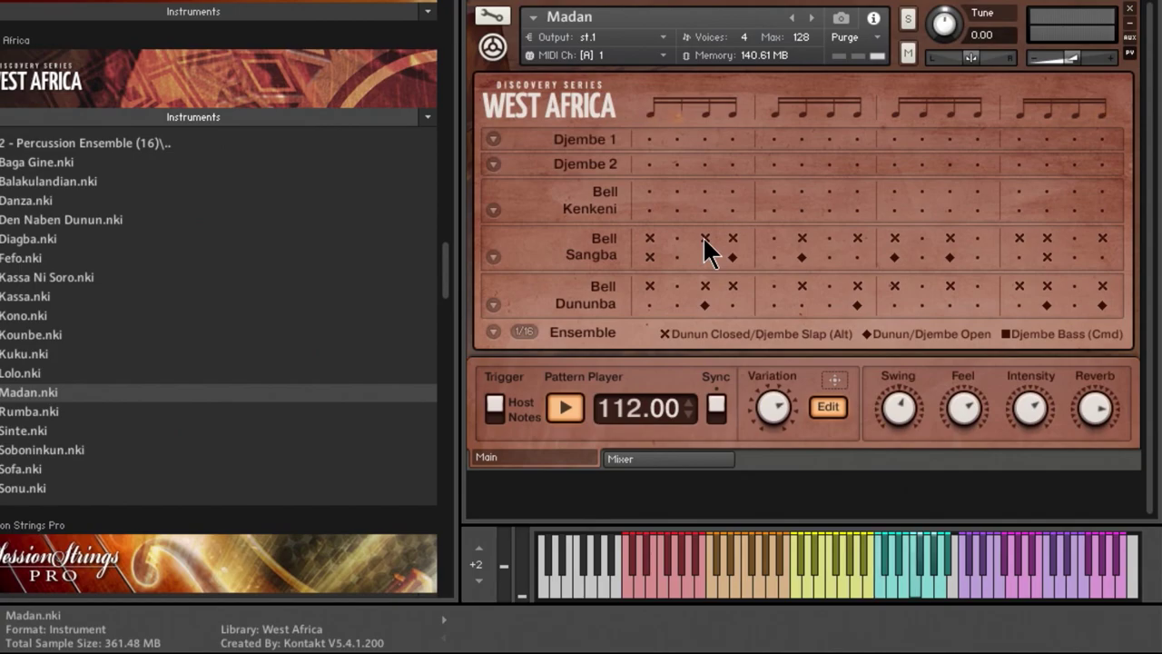
left_click(826, 408)
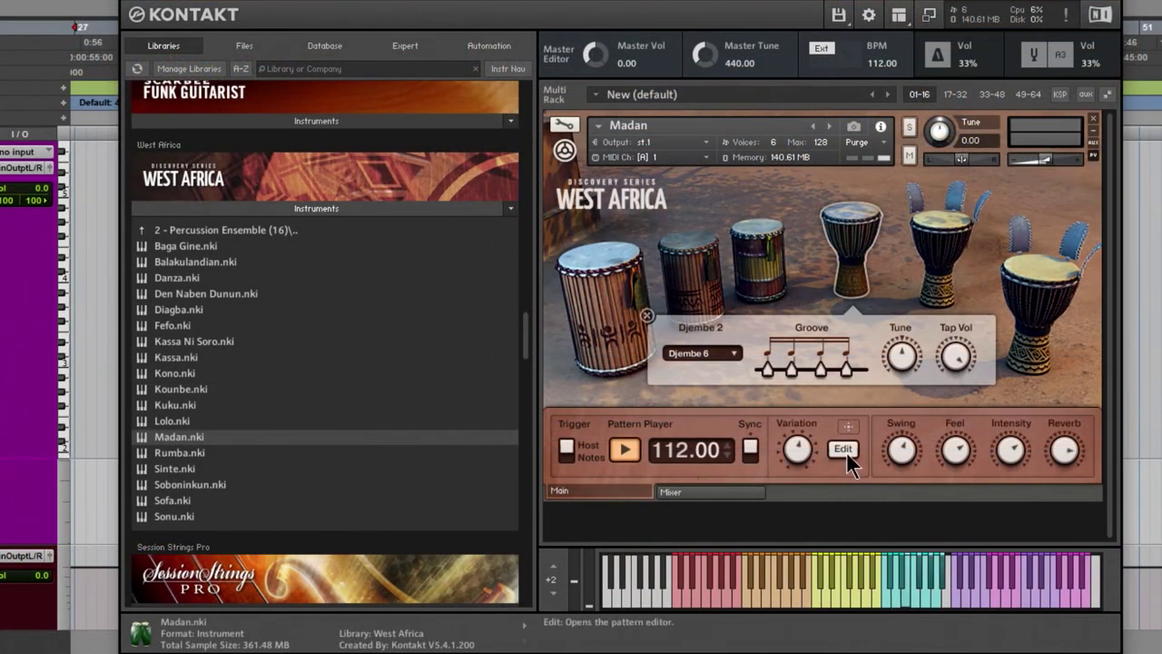
In the pattern editor, add an open hit on step 1 of Djembe 1 and on step 8 of Djembe 2
left_click(844, 449)
left_click(696, 227)
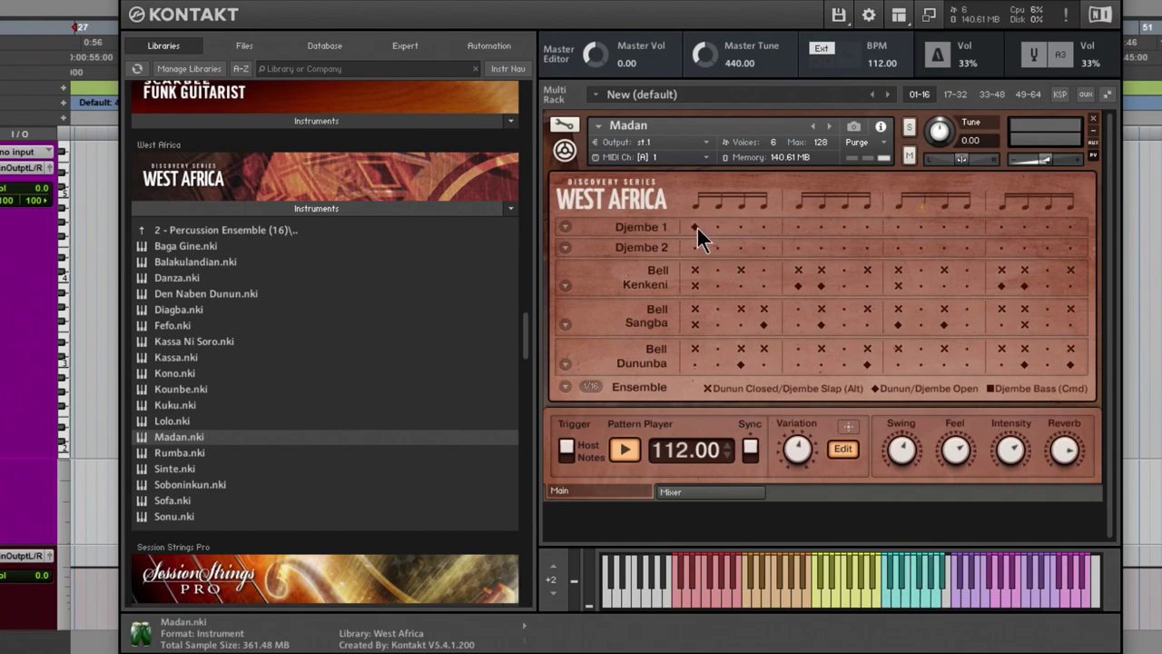
left_click(865, 248)
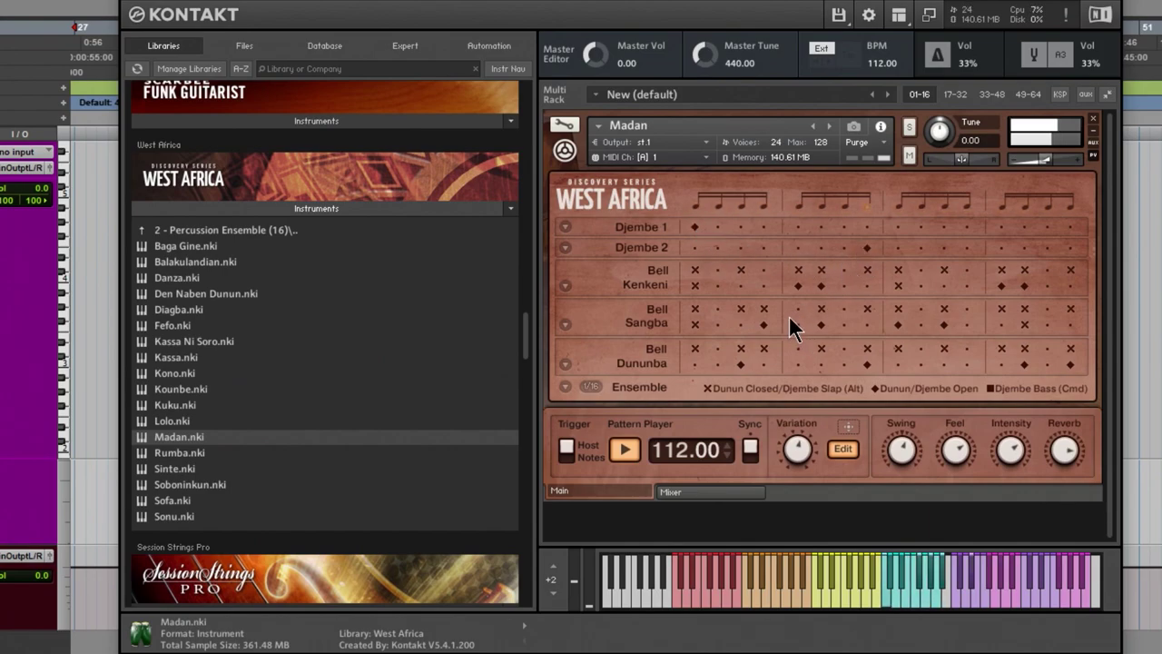
Make sure the djembe solos are off in the mixer and return to the pattern editor
left_click(702, 490)
left_click(916, 331)
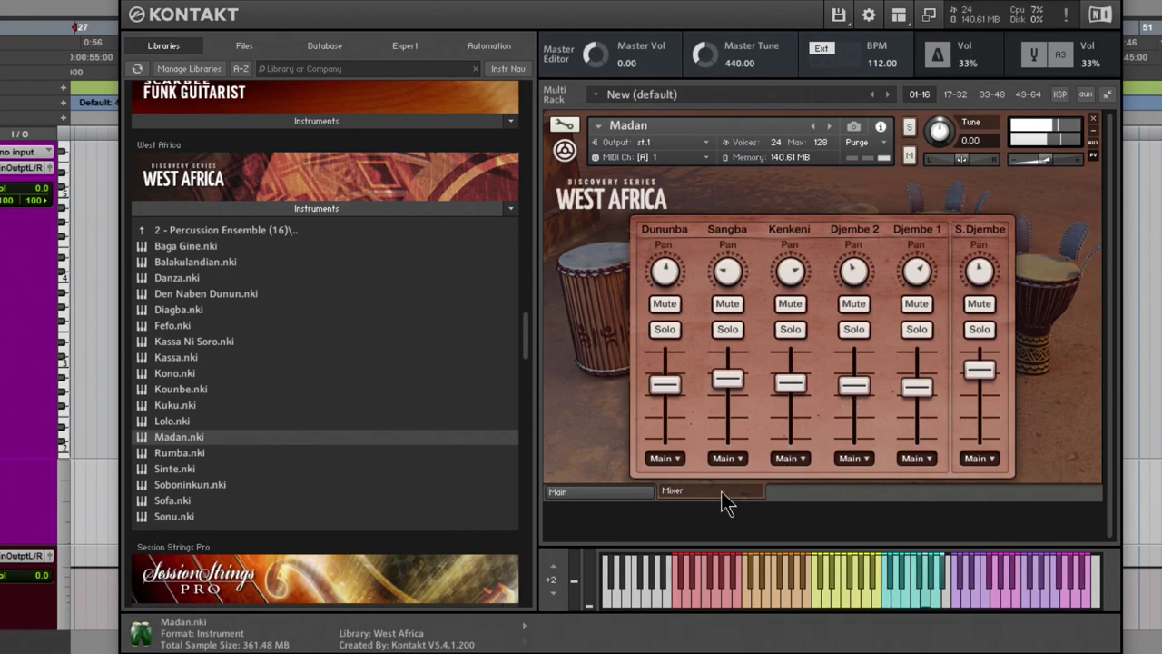
left_click(606, 490)
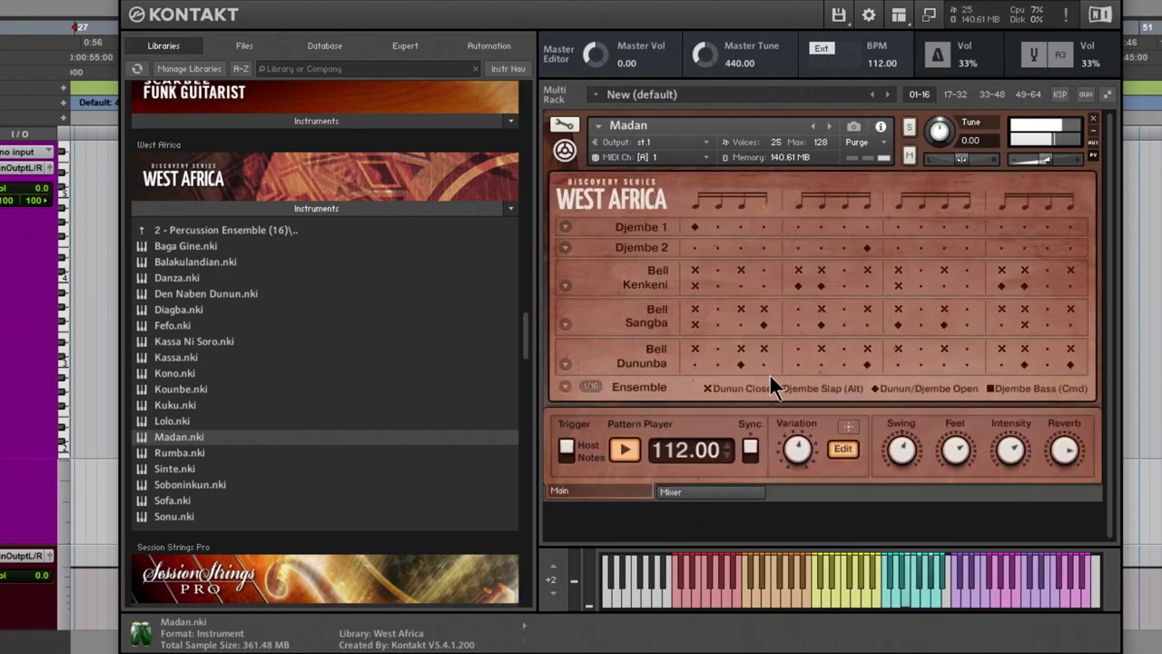
Clear the Kenkeni and Sangba patterns, including their bell rows
left_click(565, 285)
left_click(636, 351)
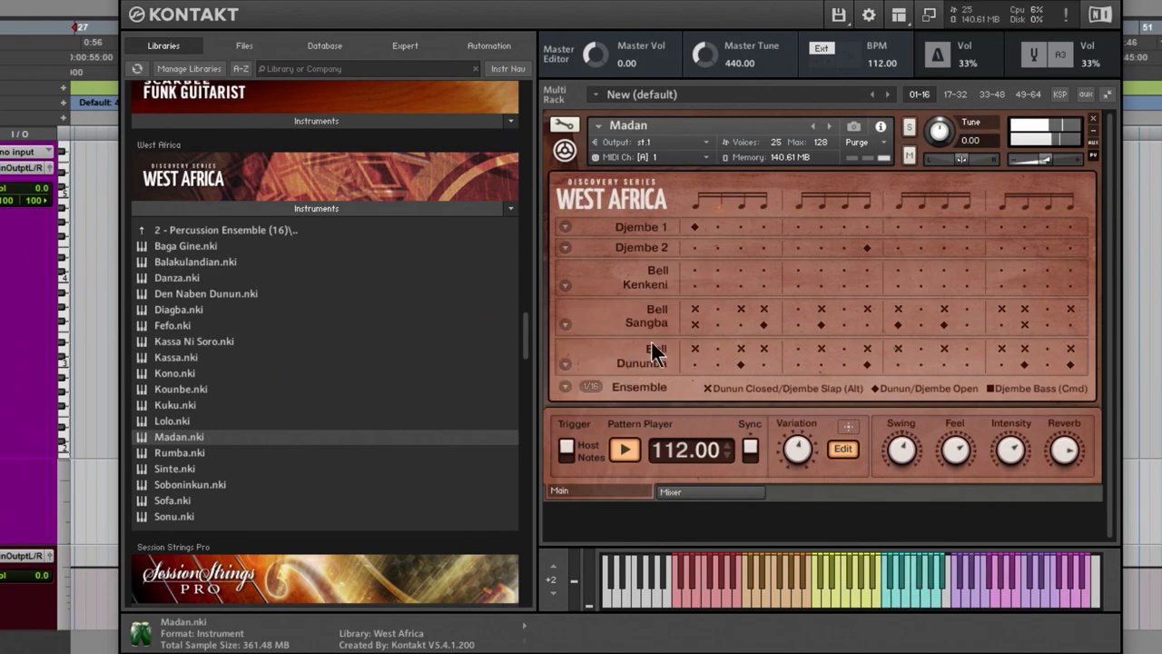
left_click(567, 326)
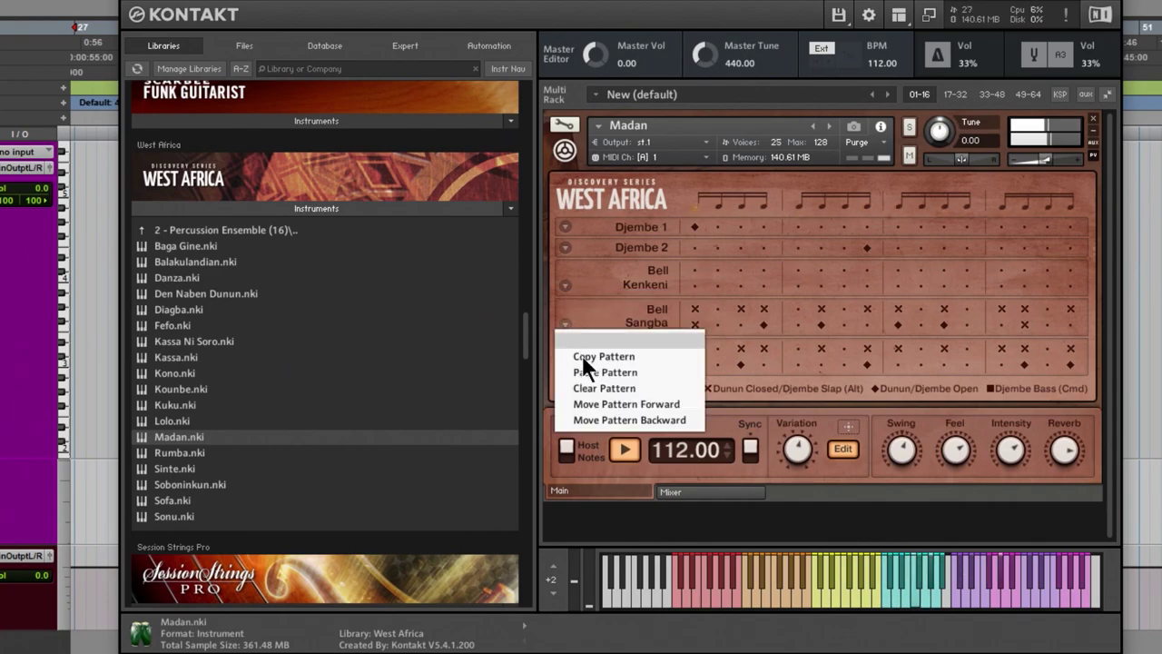
left_click(601, 390)
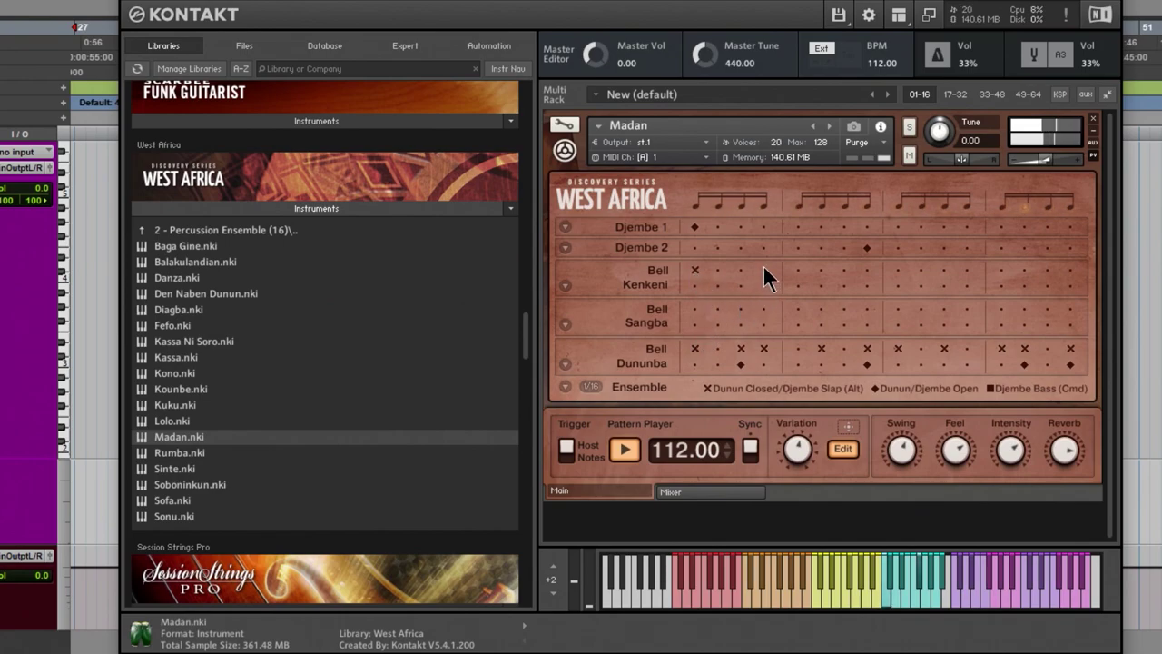
Build a new Kenkeni pattern with bell hits on steps 1, 4, 7 and 14 and open hits on steps 2, 6, 10 and 12
left_click(842, 270)
left_click(721, 285)
left_click(920, 285)
left_click(967, 285)
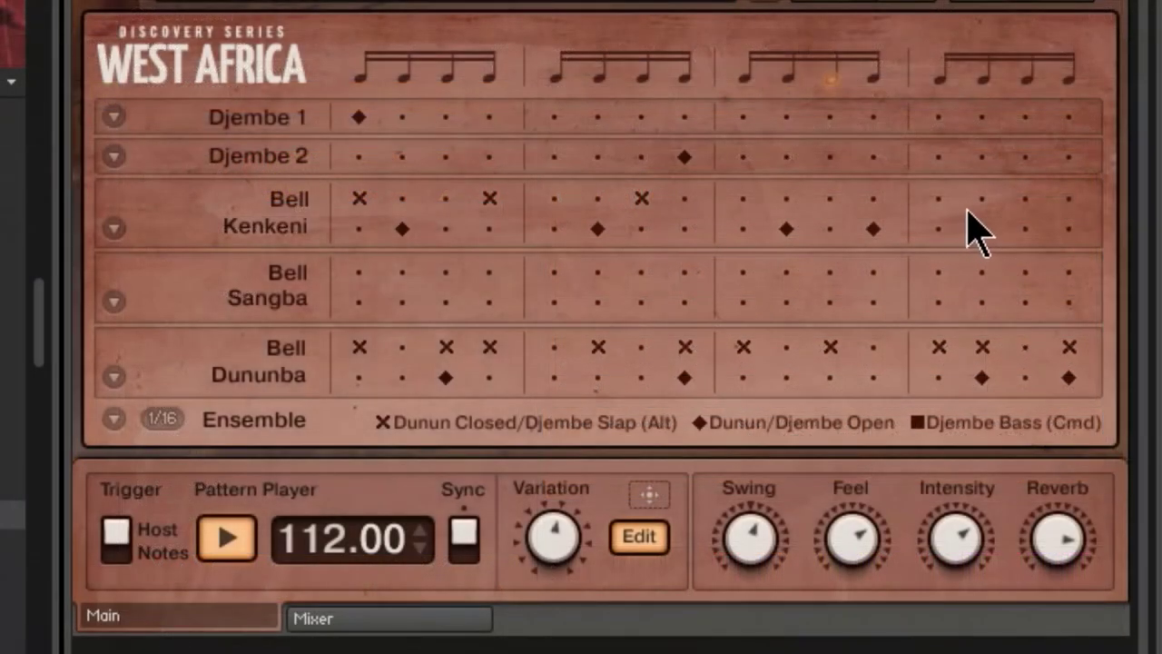
left_click(982, 198)
Build a new Sangba pattern with bell hits on steps 7, 11, 13 and 14 and open hits on 3, 6, 8, 11 and 15
left_click(597, 302)
left_click(642, 271)
left_click(684, 301)
left_click(445, 301)
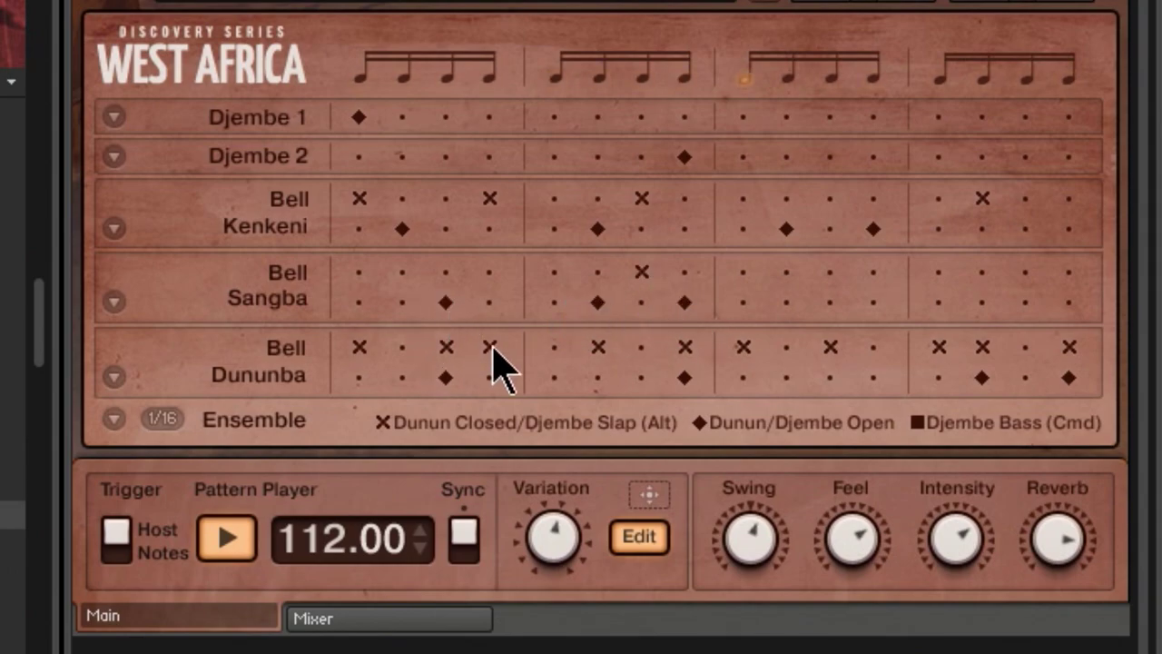
left_click(830, 302)
left_click(830, 347)
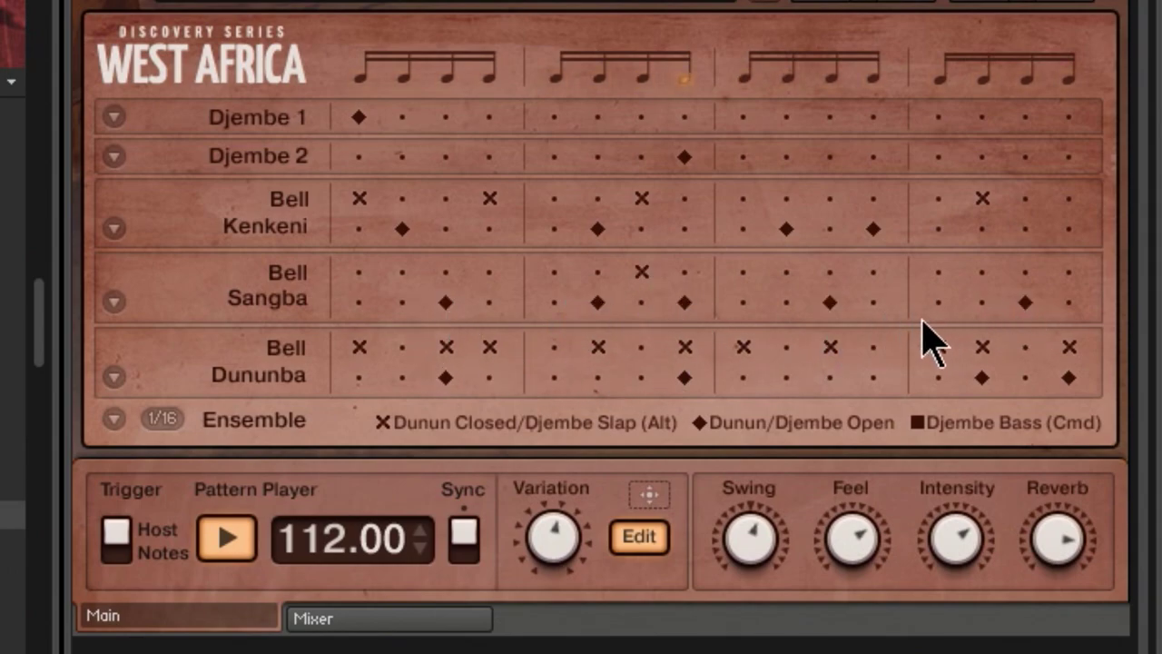
left_click(982, 271)
left_click(938, 271)
left_click(828, 272)
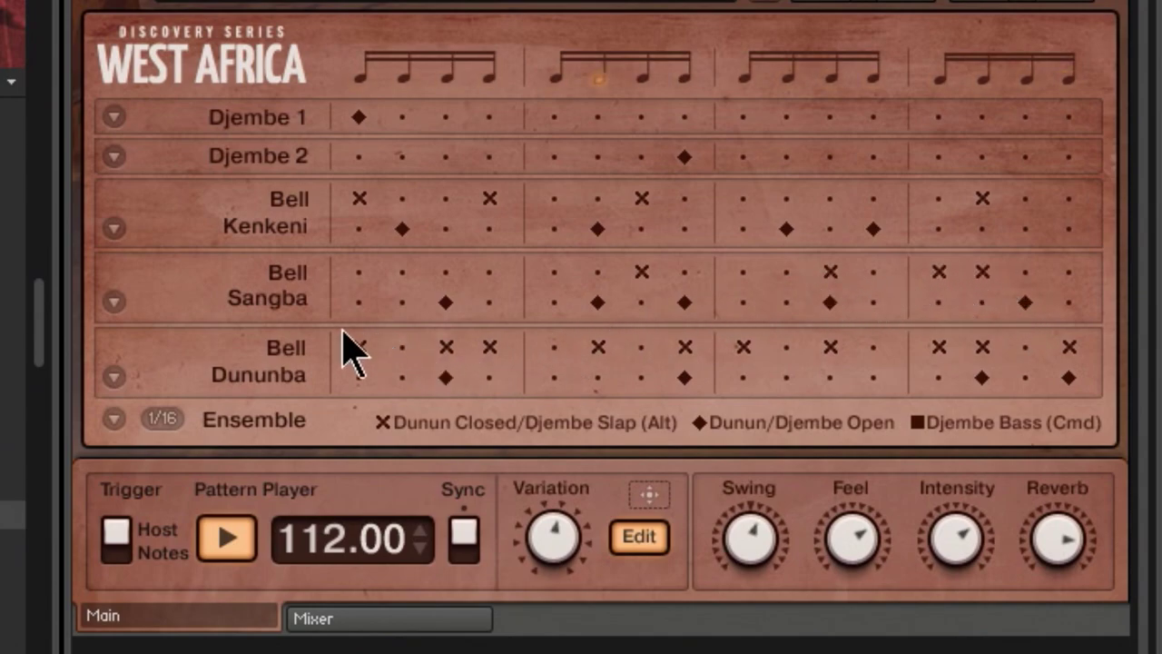